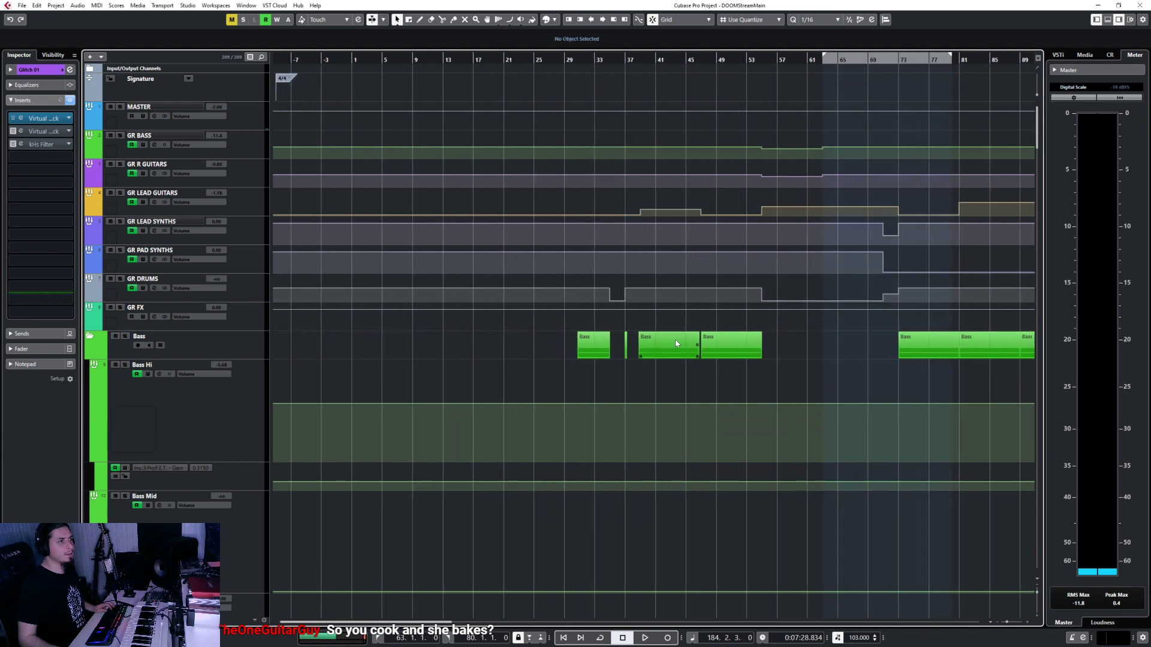
Step: Collapse the Bass and Synths folder tracks
{"action": "scroll", "coordinate": [537, 364], "scroll_direction": "up", "scroll_amount": 5}
{"action": "scroll", "coordinate": [537, 362], "scroll_direction": "right", "scroll_amount": 5}
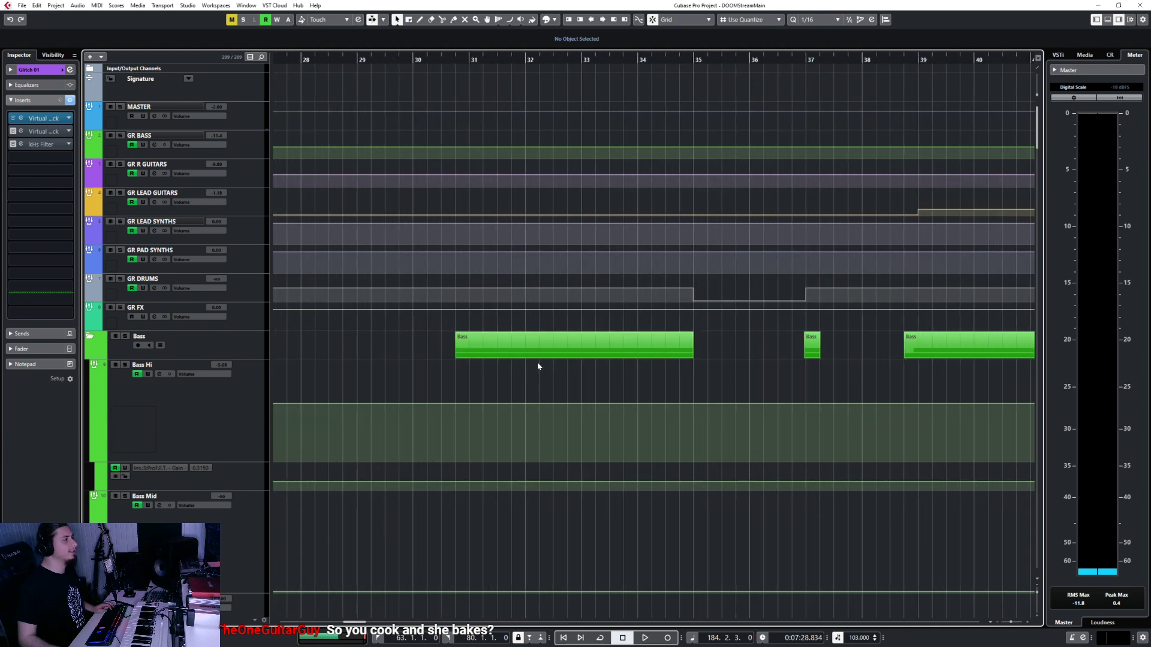
{"action": "left_click", "coordinate": [91, 338]}
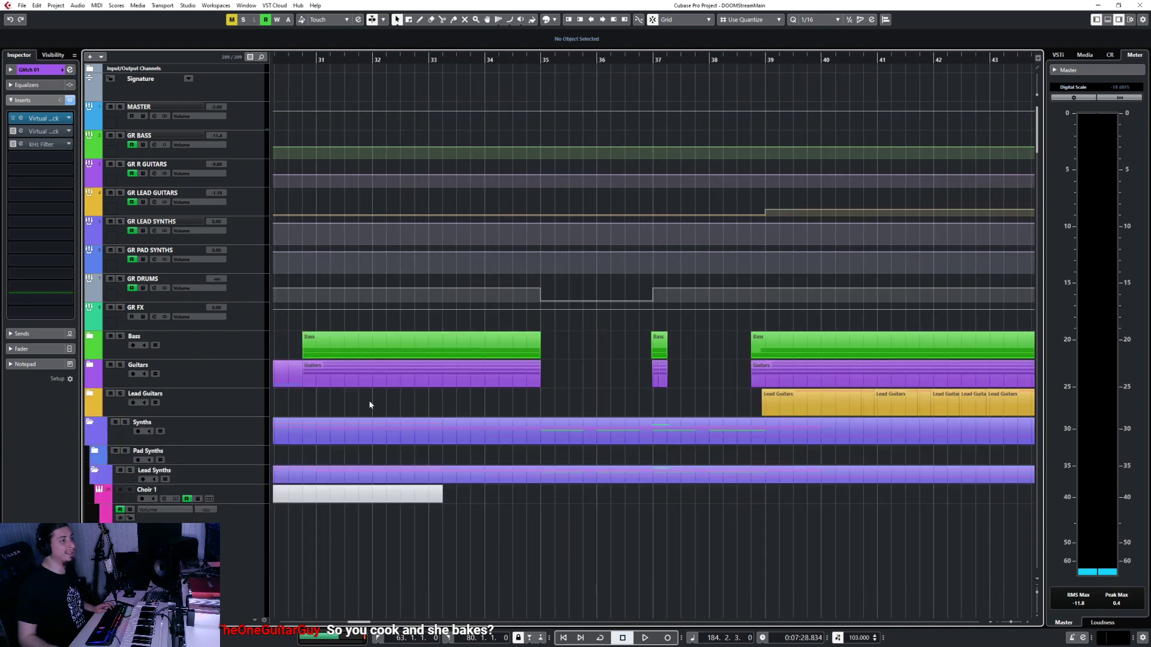
{"action": "left_click", "coordinate": [90, 423]}
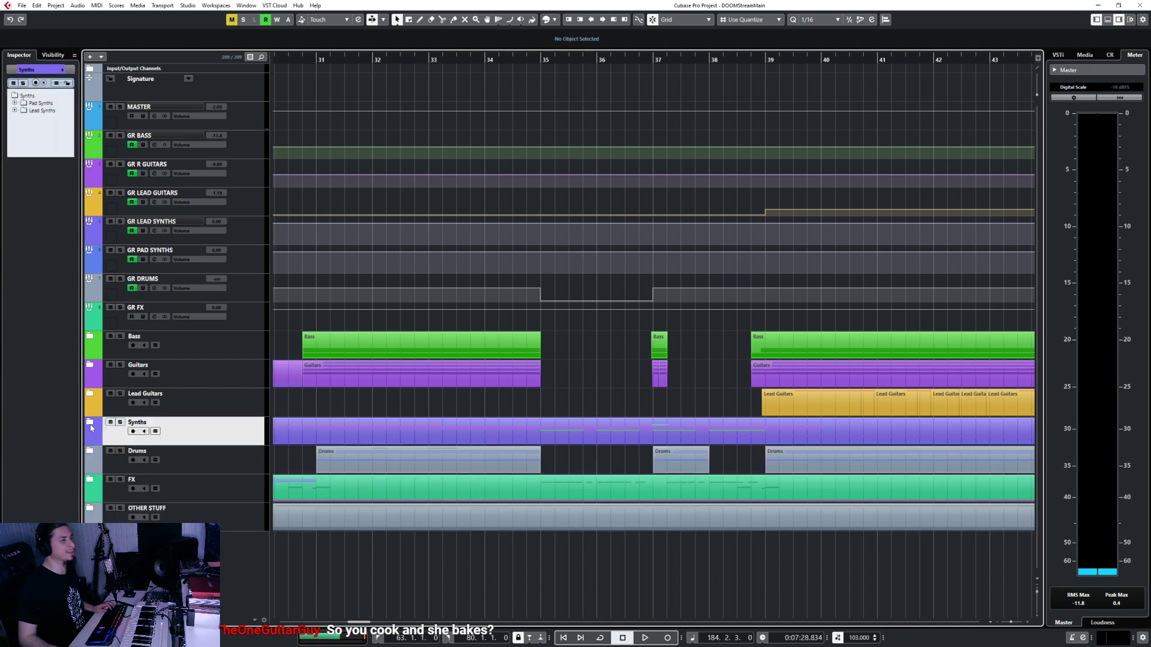
Step: Play the arrangement from bar 19, where the Synths part begins, and stop after a few bars
{"action": "scroll", "coordinate": [386, 394], "scroll_direction": "left", "scroll_amount": 4}
{"action": "scroll", "coordinate": [437, 372], "scroll_direction": "left", "scroll_amount": 4}
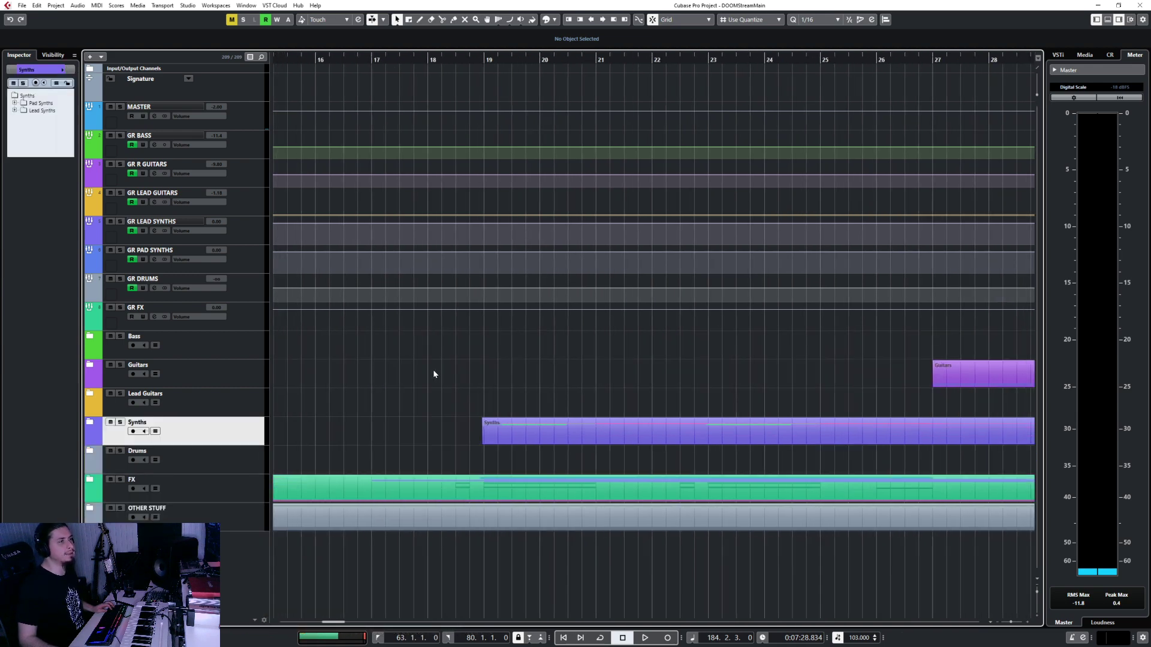
{"action": "left_click", "coordinate": [480, 60]}
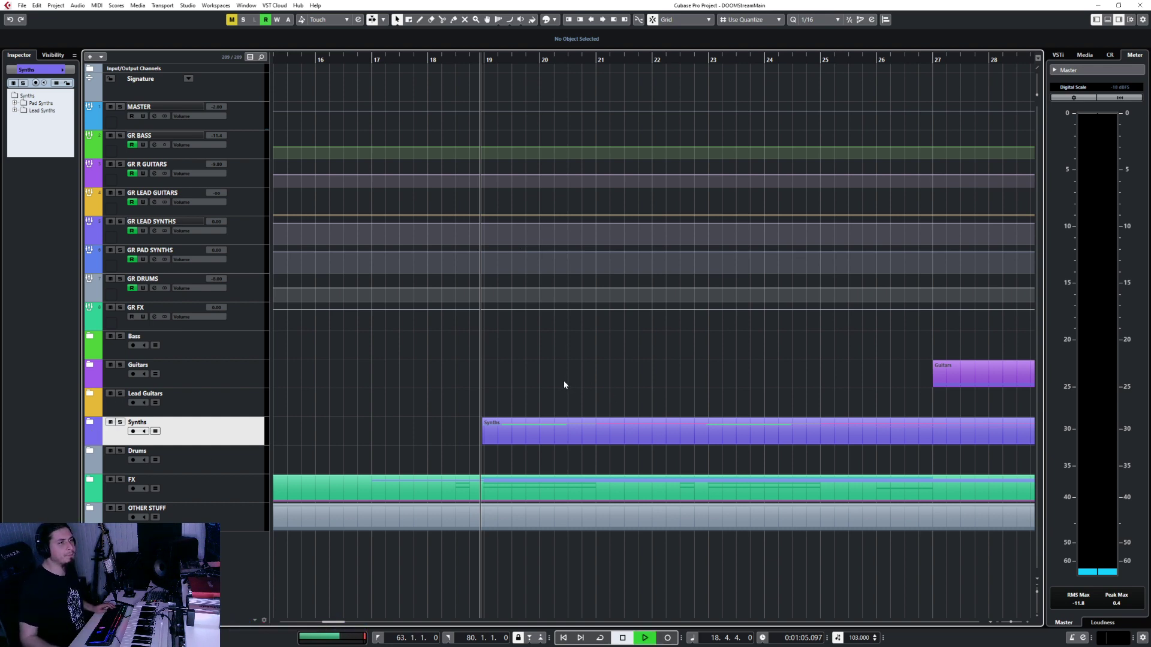
{"action": "key", "text": "space"}
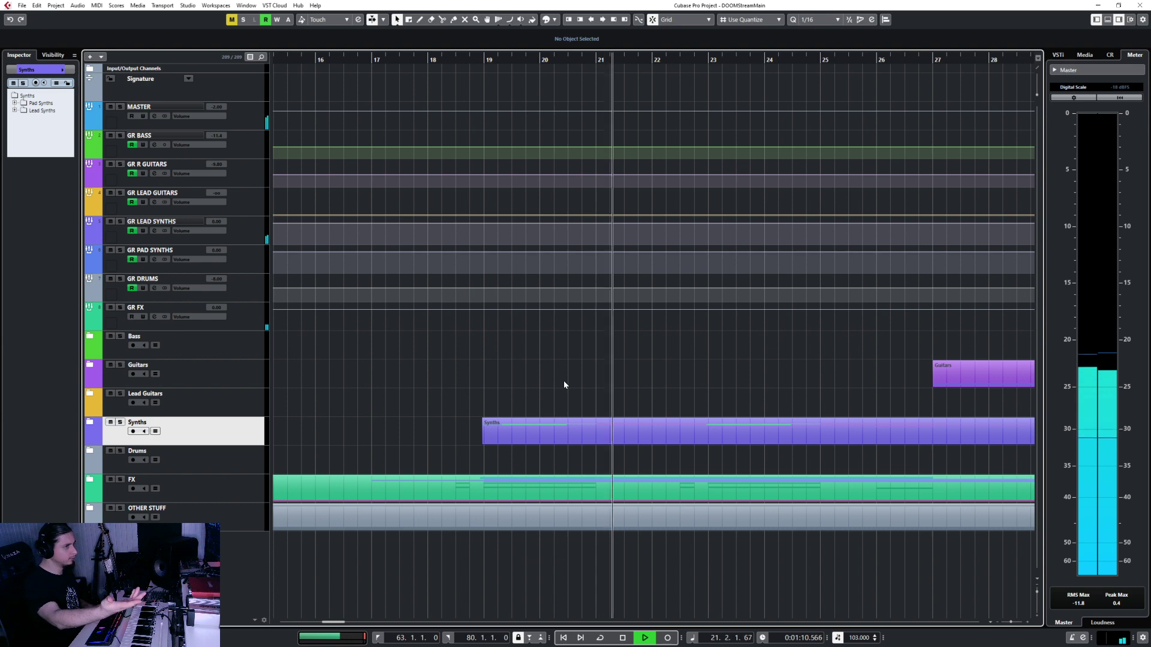
{"action": "key", "text": "space"}
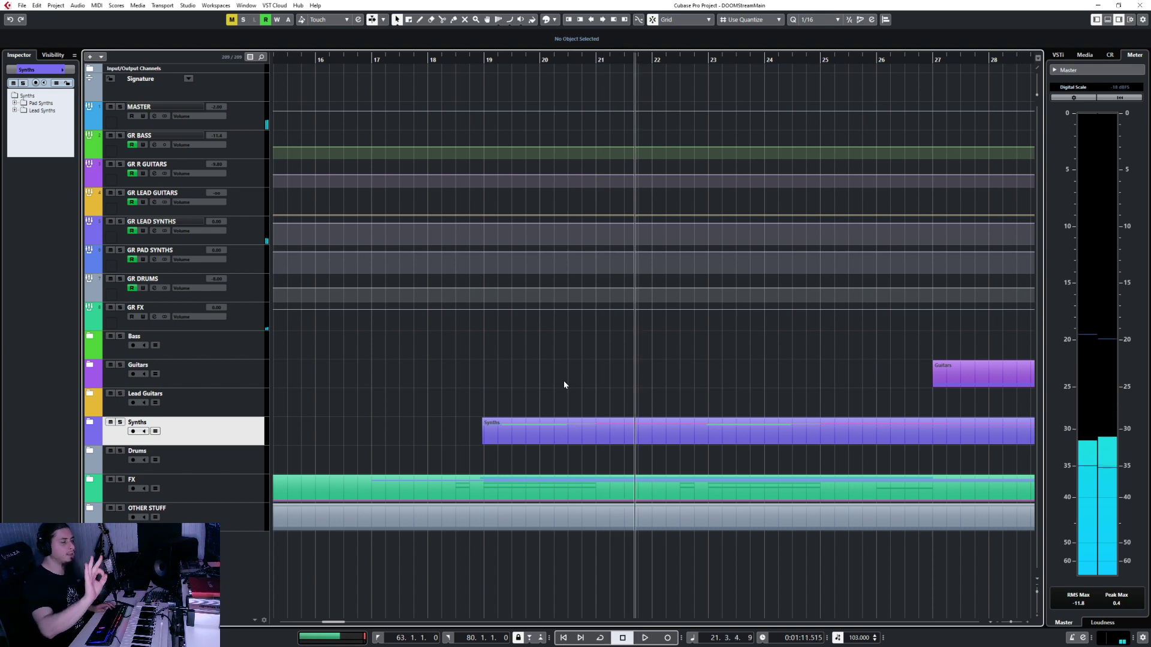
Step: Expand the FX folder track and place the playback cursor at bar 19, where the Sub Drops clip begins
{"action": "left_click", "coordinate": [91, 483]}
{"action": "scroll", "coordinate": [459, 411], "scroll_direction": "down", "scroll_amount": 10}
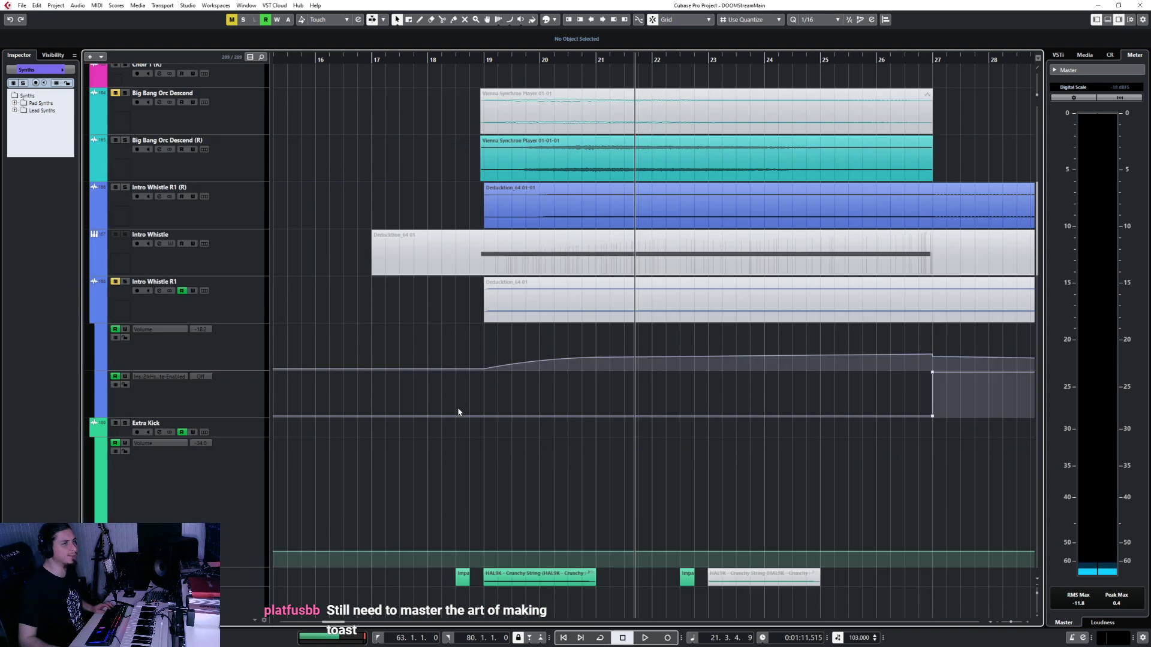
{"action": "scroll", "coordinate": [449, 407], "scroll_direction": "down", "scroll_amount": 8}
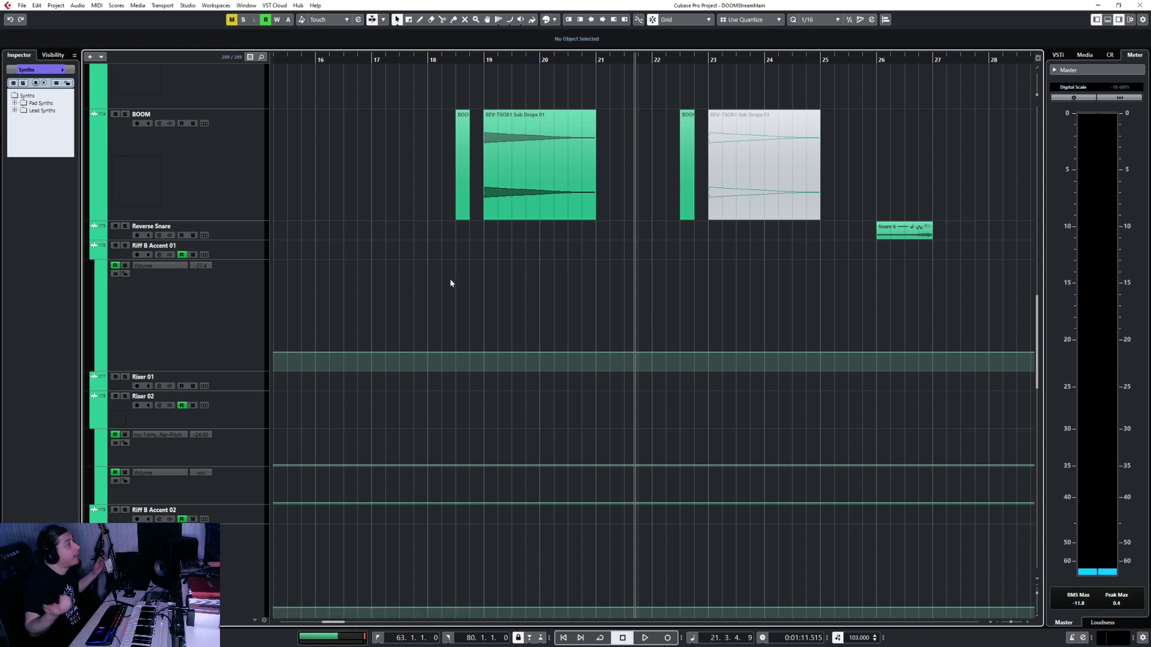
{"action": "scroll", "coordinate": [450, 283], "scroll_direction": "up", "scroll_amount": 2, "text": "ctrl"}
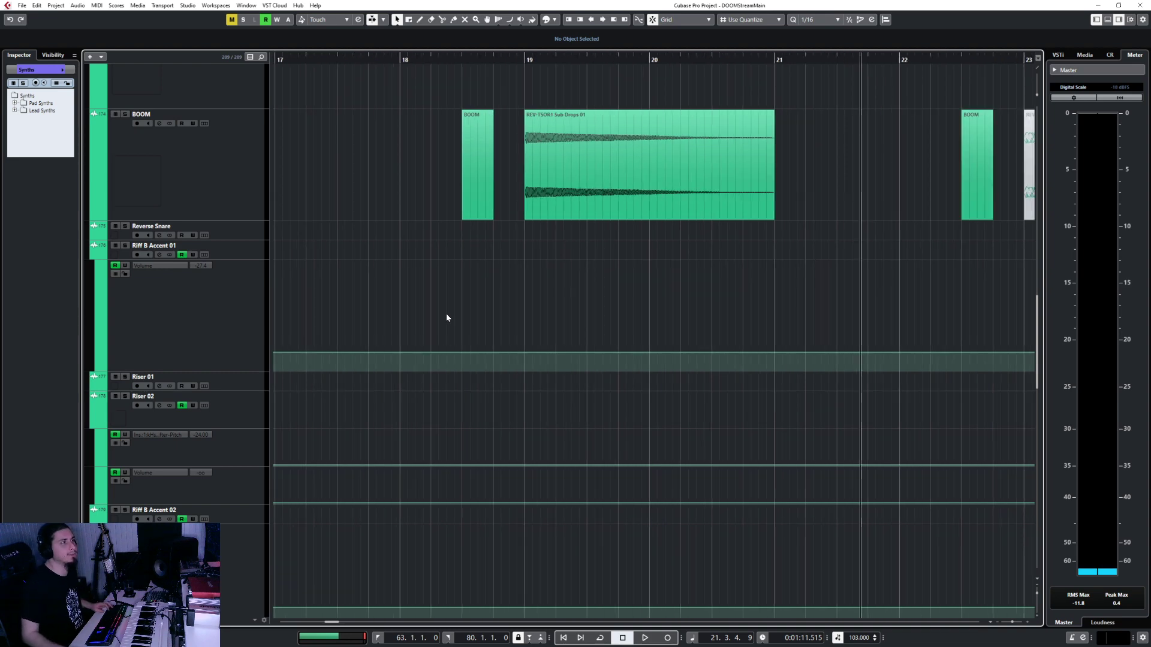
{"action": "left_click", "coordinate": [523, 60]}
{"action": "scroll", "coordinate": [477, 164], "scroll_direction": "down", "scroll_amount": 10}
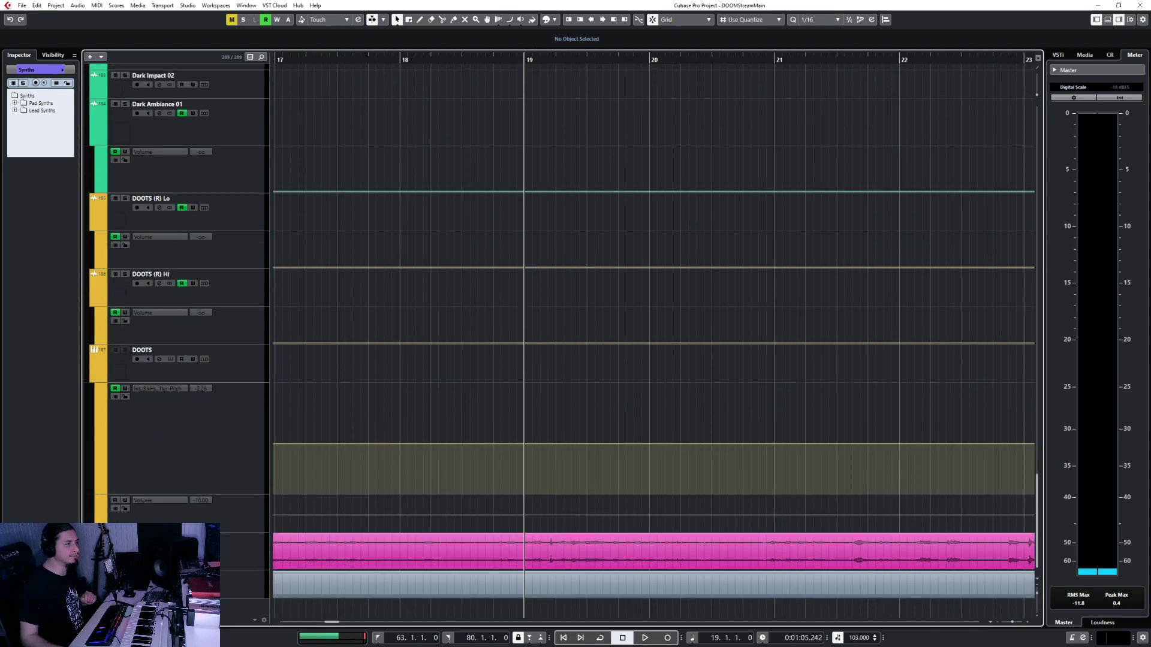
Step: Place the playback cursor at about bar 6 and solo the Vox track below the DOOTS tracks
{"action": "scroll", "coordinate": [450, 432], "scroll_direction": "down", "scroll_amount": 4, "text": "ctrl"}
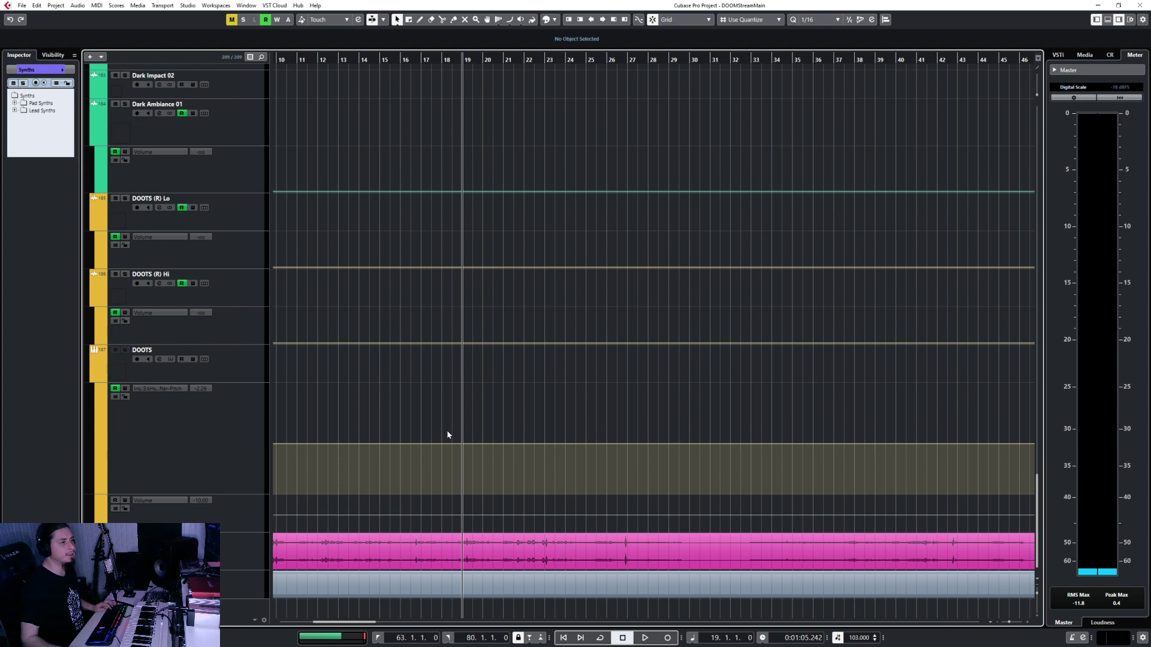
{"action": "scroll", "coordinate": [449, 436], "scroll_direction": "left", "scroll_amount": 5}
{"action": "left_click", "coordinate": [506, 57]}
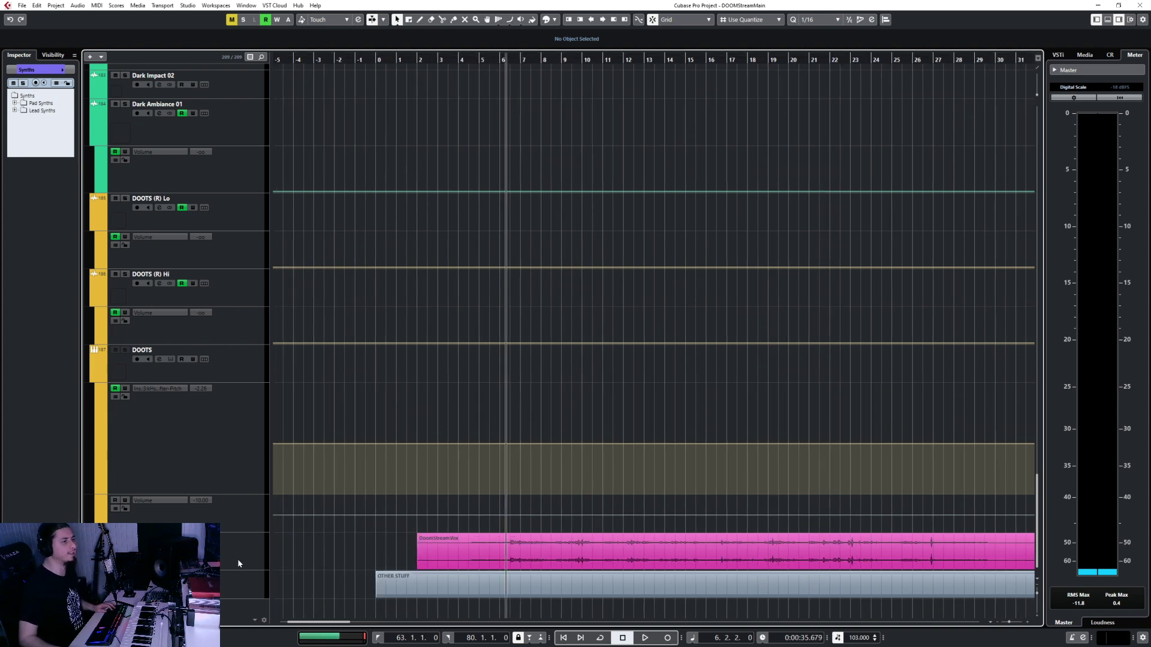
{"action": "left_click", "coordinate": [250, 542]}
{"action": "key", "text": "s"}
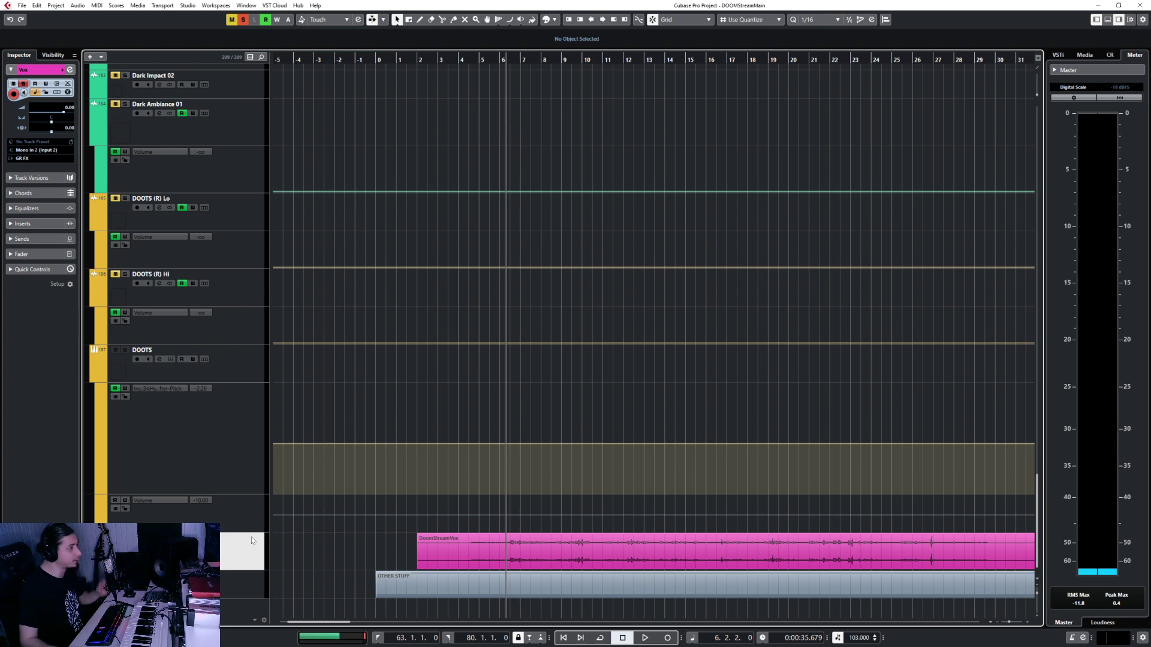
Step: Audition the soloed Vox track from bar 6 to about bar 29
{"action": "key", "text": "space"}
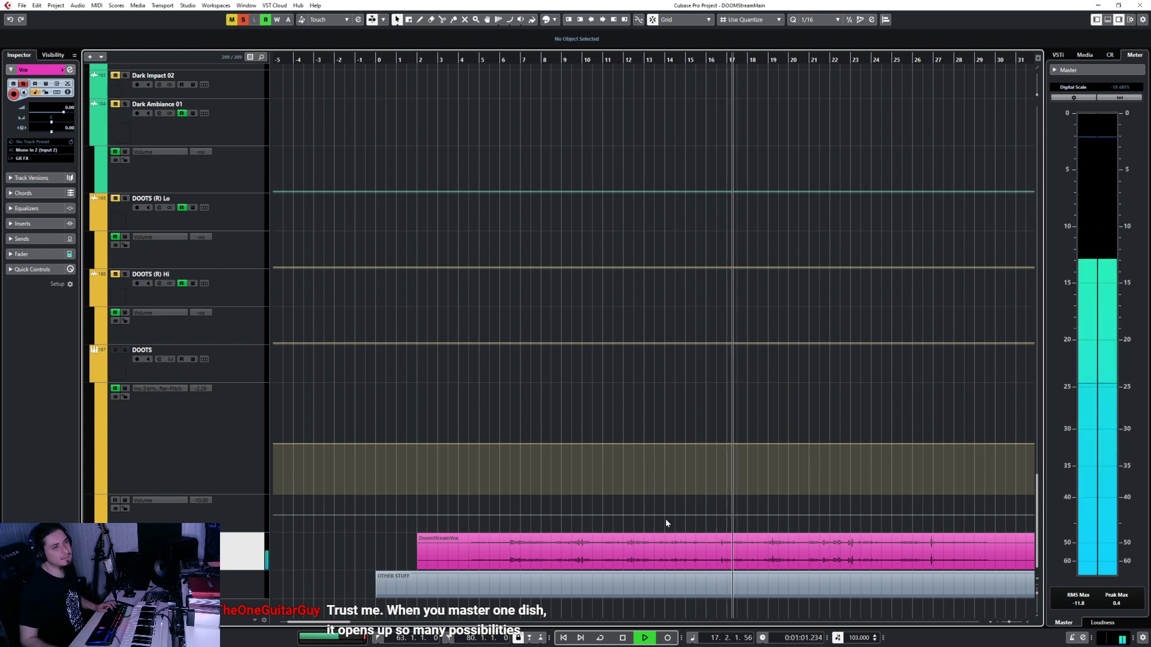
{"action": "key", "text": "g"}
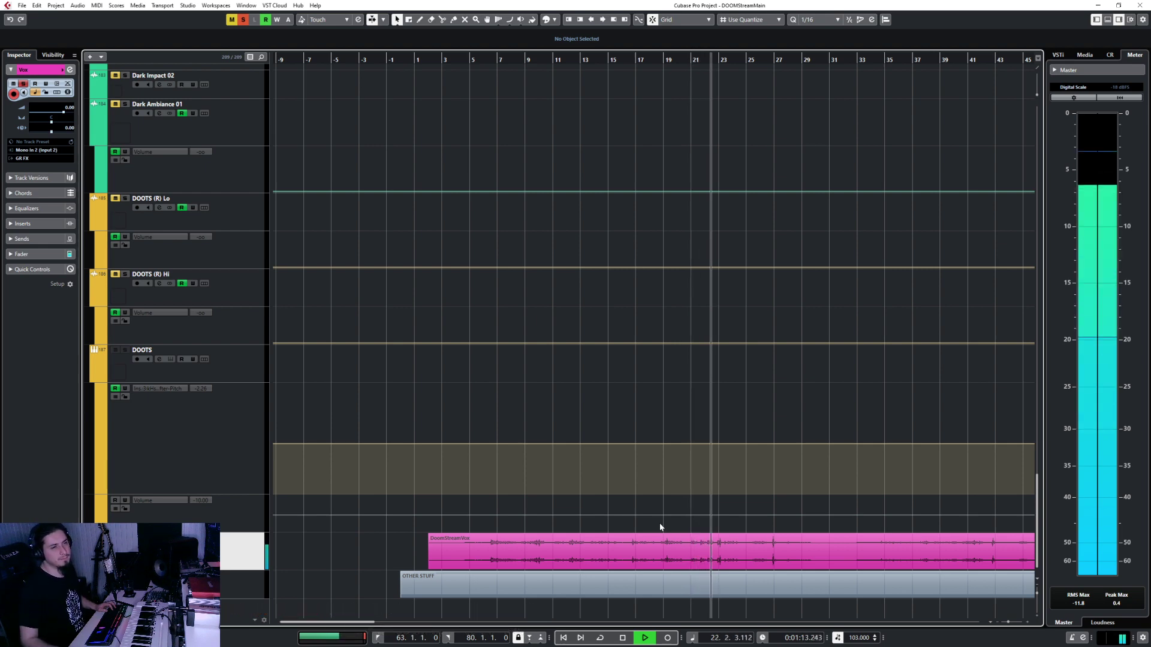
{"action": "scroll", "coordinate": [659, 527], "scroll_direction": "right", "scroll_amount": 10}
{"action": "key", "text": "g"}
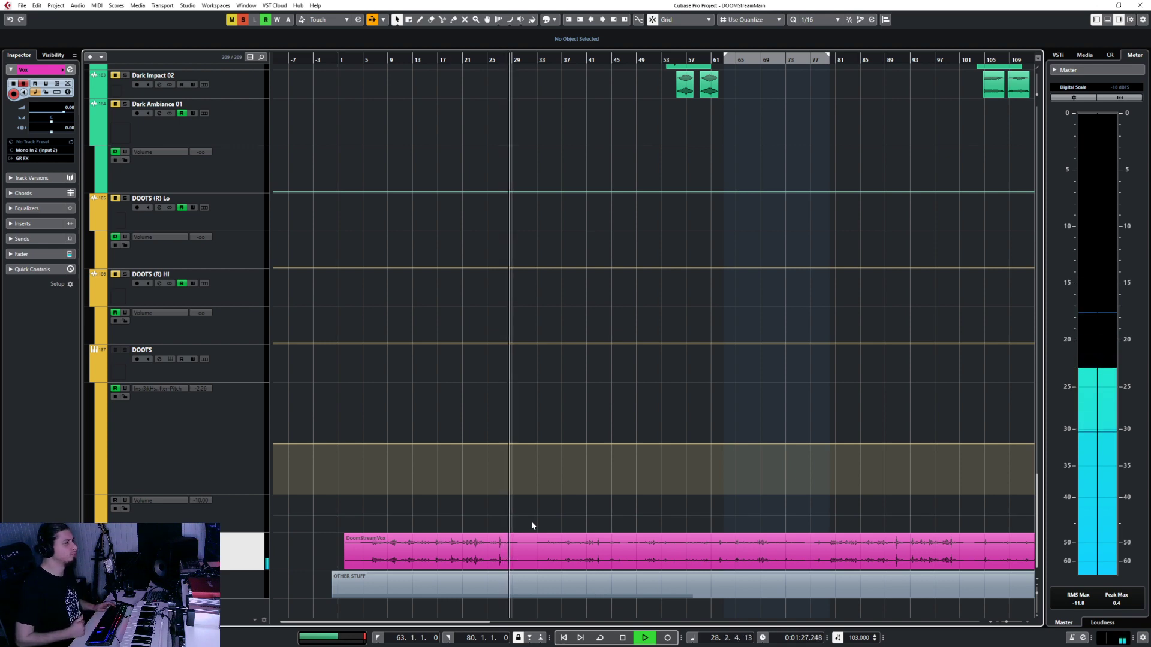
{"action": "key", "text": "space"}
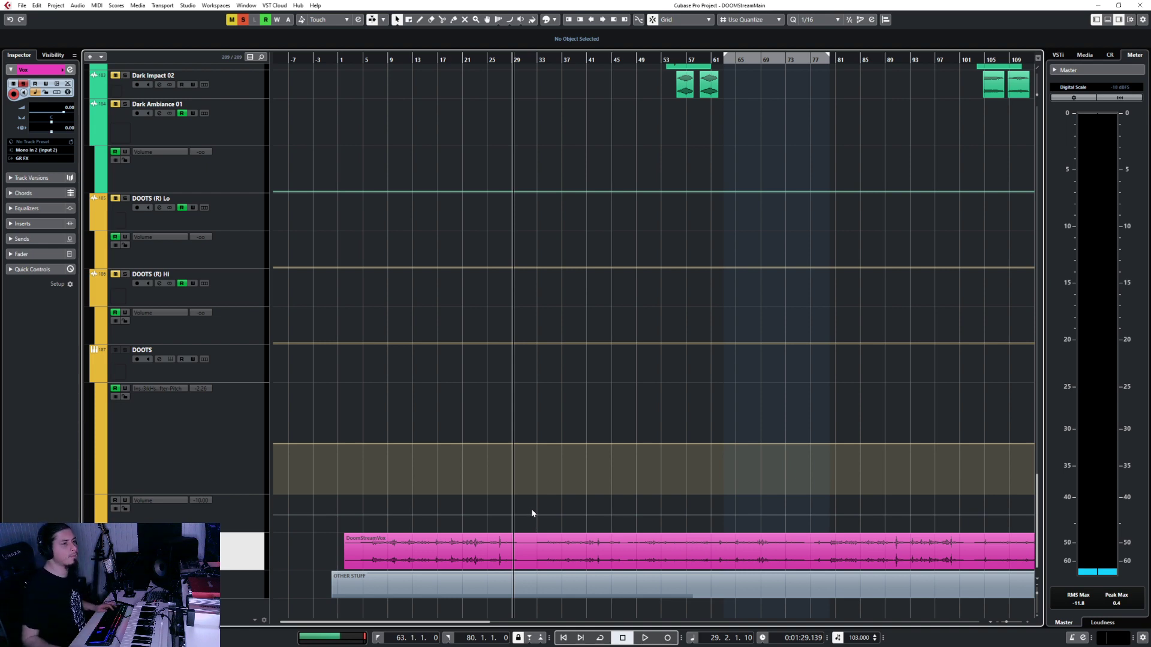
Step: Look over the vocal recording's middle and end sections and place the playback cursor at about bar 56
{"action": "scroll", "coordinate": [513, 542], "scroll_direction": "up", "scroll_amount": 5}
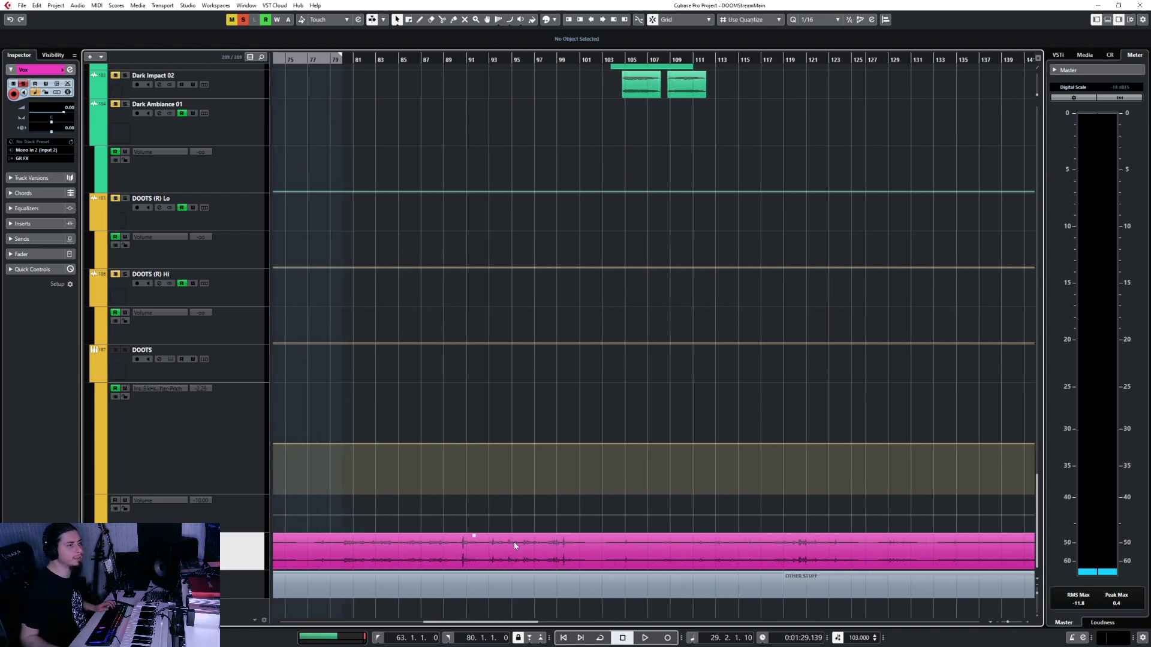
{"action": "scroll", "coordinate": [513, 542], "scroll_direction": "right", "scroll_amount": 10}
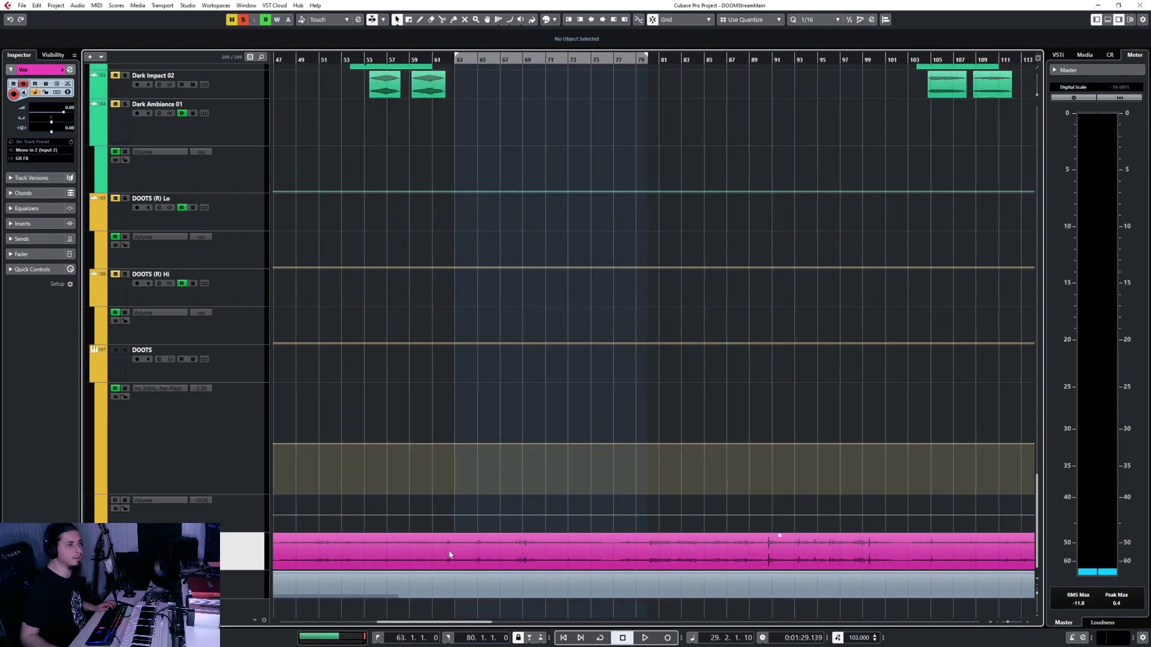
{"action": "left_click", "coordinate": [580, 58]}
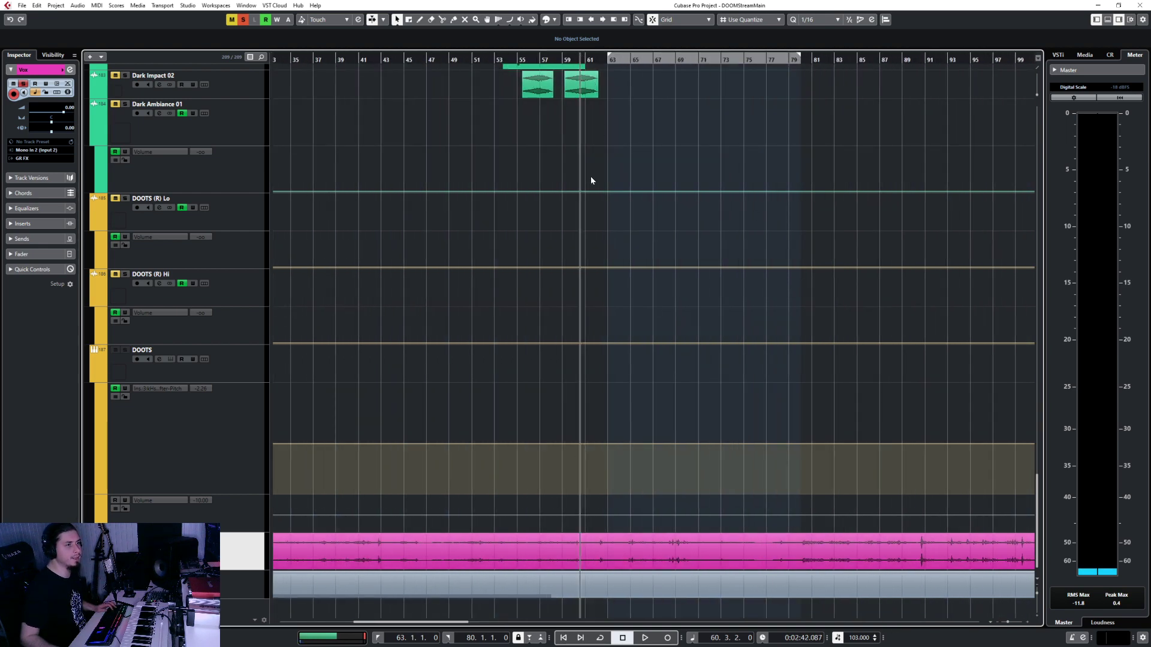
{"action": "left_click", "coordinate": [533, 57]}
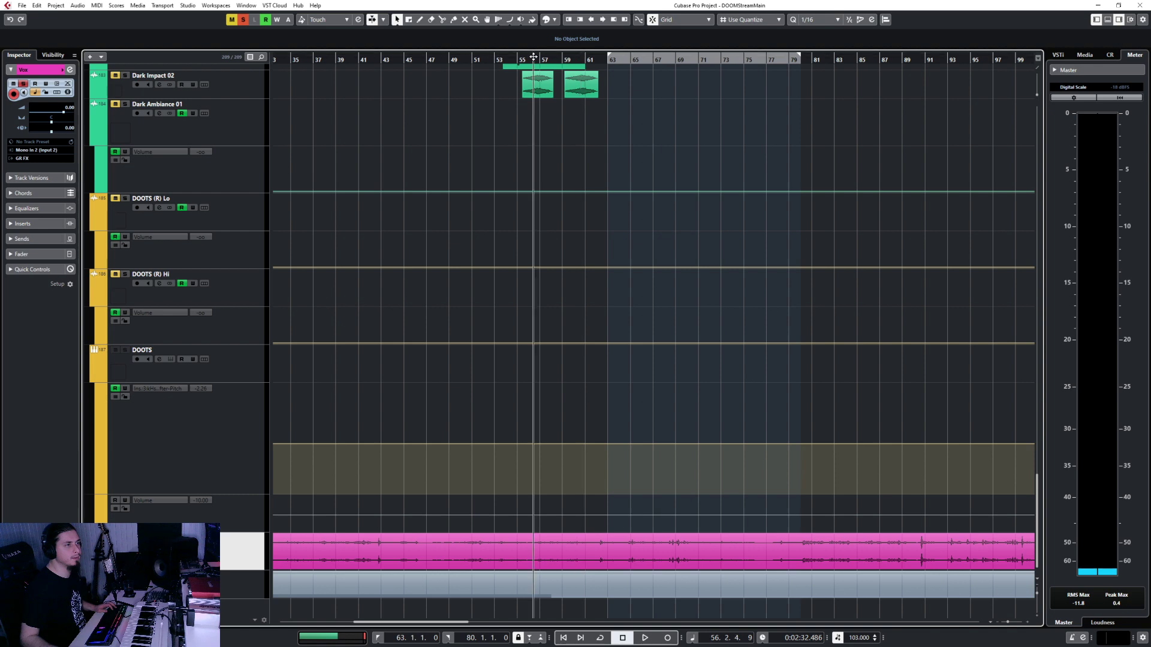
Step: Enlarge the Vox track's height and rename the track "Vox Raw"
{"action": "left_click_drag", "start_coordinate": [228, 571], "coordinate": [228, 644]}
{"action": "scroll", "coordinate": [419, 471], "scroll_direction": "down", "scroll_amount": 3}
{"action": "scroll", "coordinate": [419, 472], "scroll_direction": "left", "scroll_amount": 10}
{"action": "double_click", "coordinate": [137, 463]}
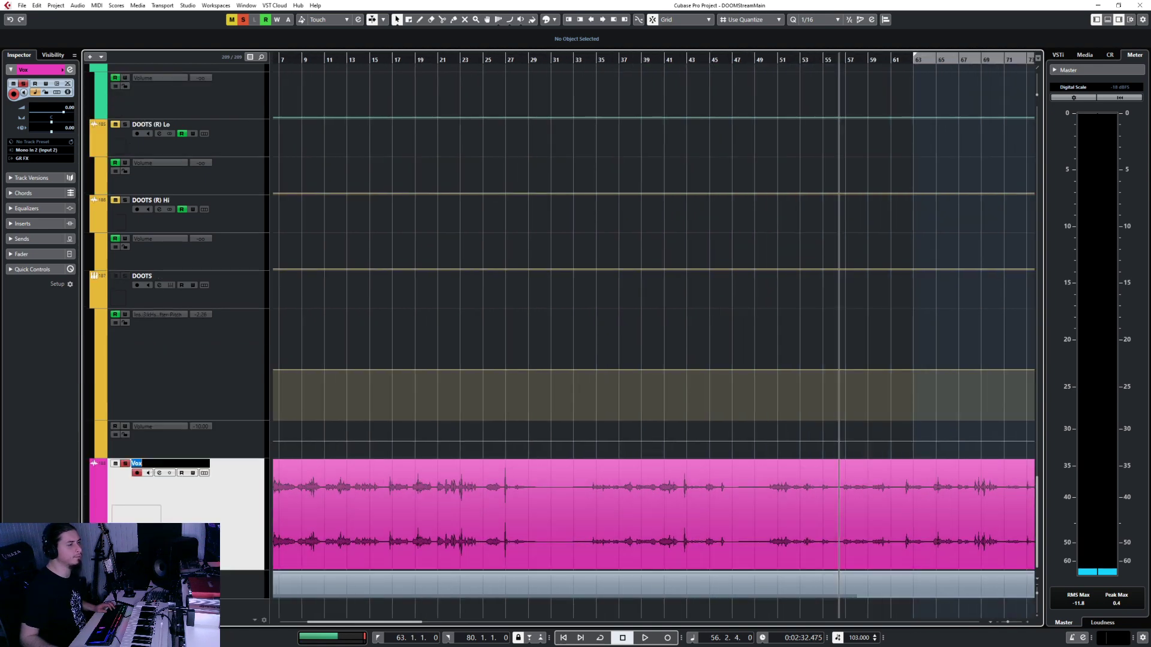
{"action": "type", "text": "Raw"}
{"action": "key", "text": "Return"}
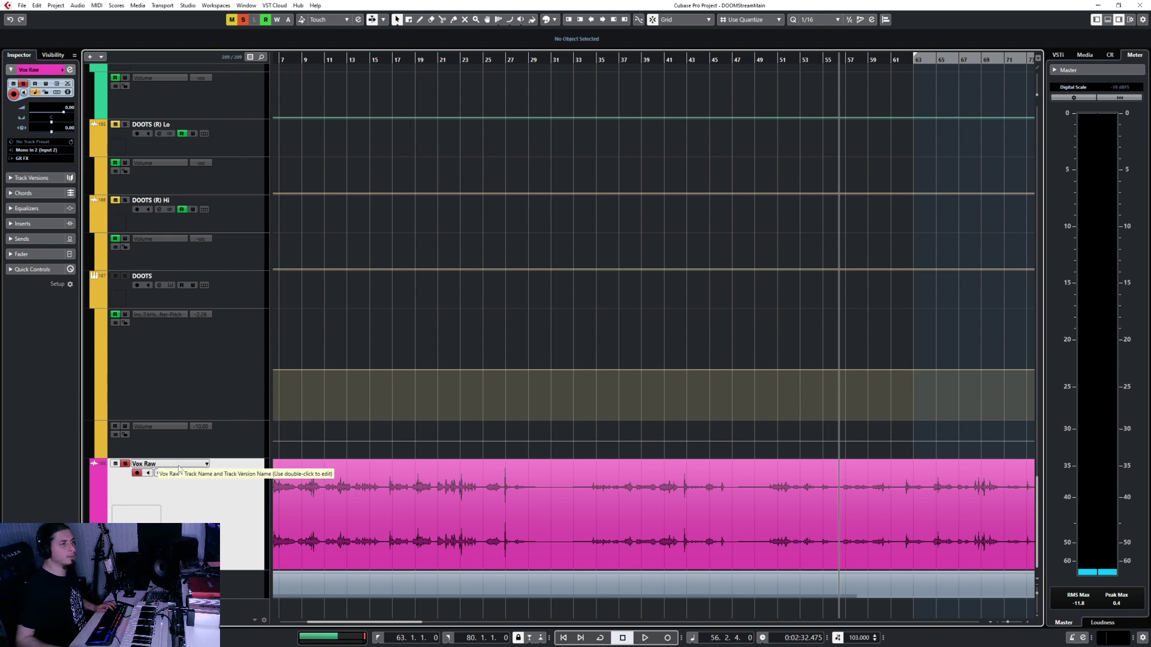
Step: Audition short passages of the Vox Raw track from about bar 34 and from about bar 54
{"action": "scroll", "coordinate": [462, 526], "scroll_direction": "left", "scroll_amount": 4}
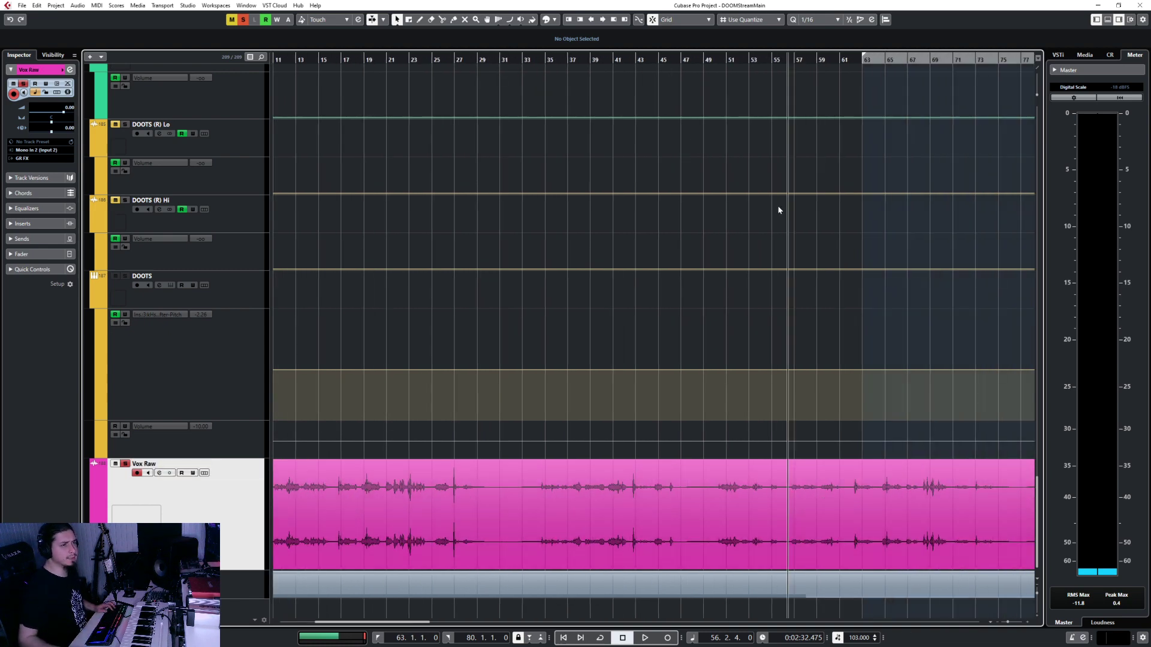
{"action": "left_click", "coordinate": [540, 78]}
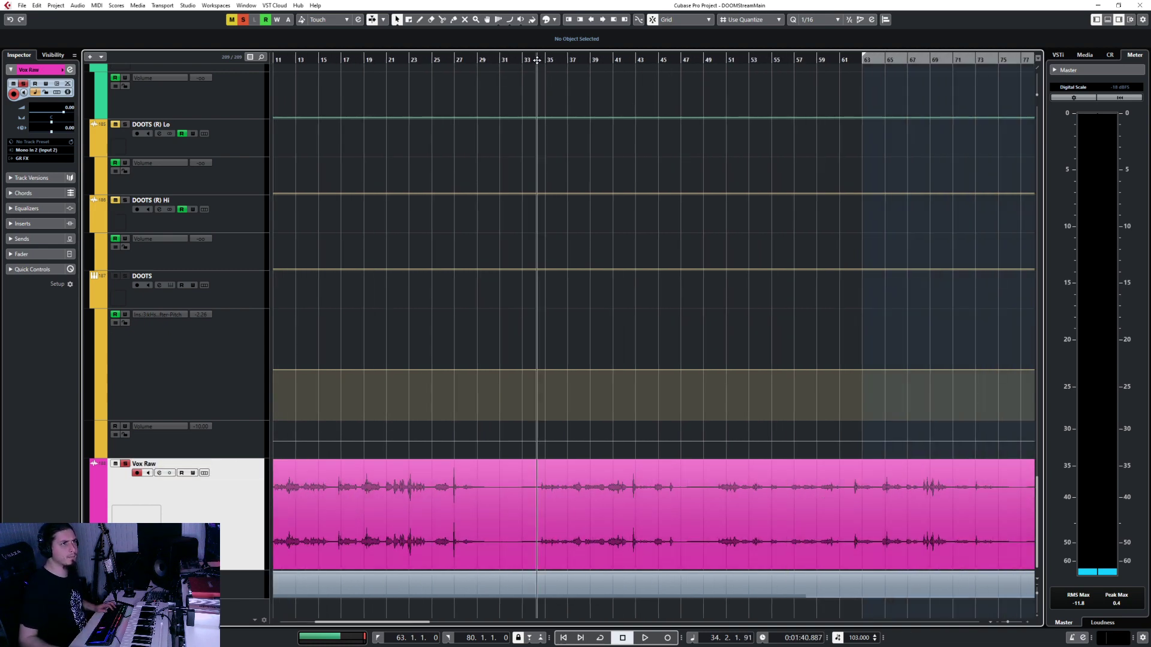
{"action": "key", "text": "space"}
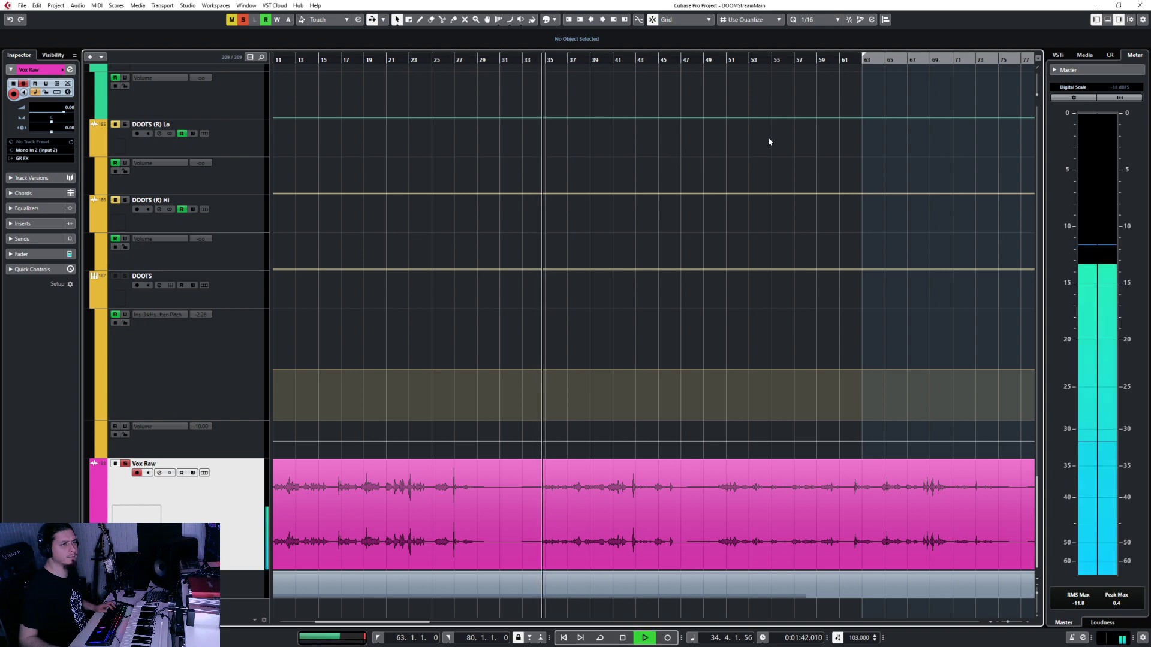
{"action": "key", "text": "space"}
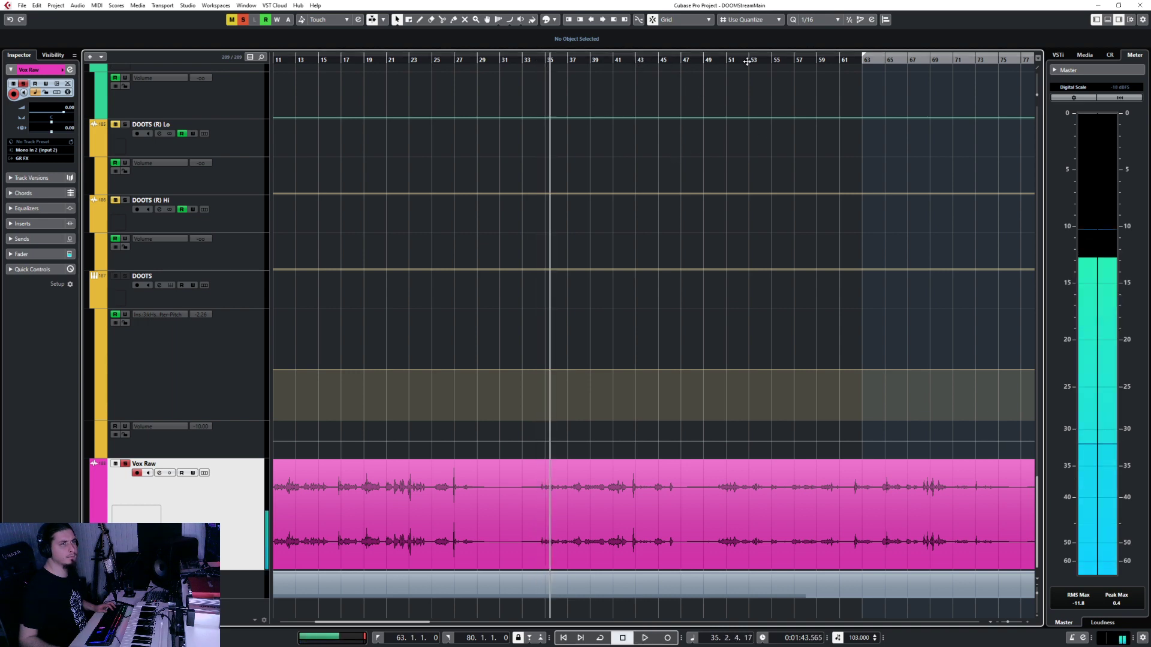
{"action": "left_click_drag", "start_coordinate": [748, 60], "coordinate": [765, 59]}
{"action": "key", "text": "space"}
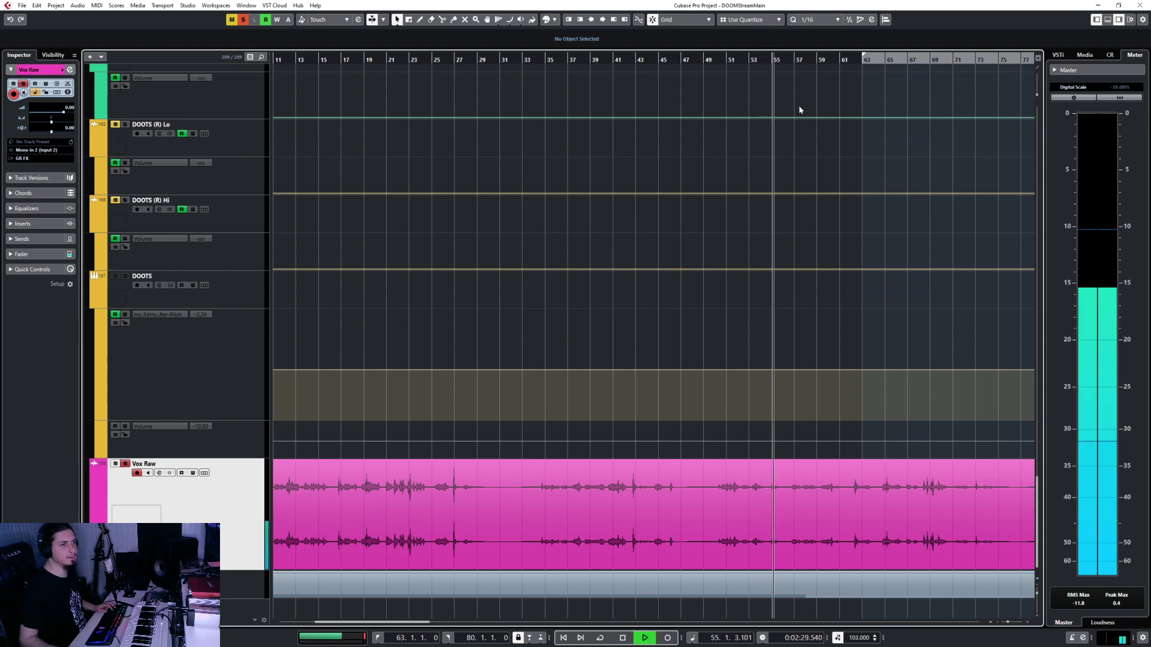
{"action": "key", "text": "space"}
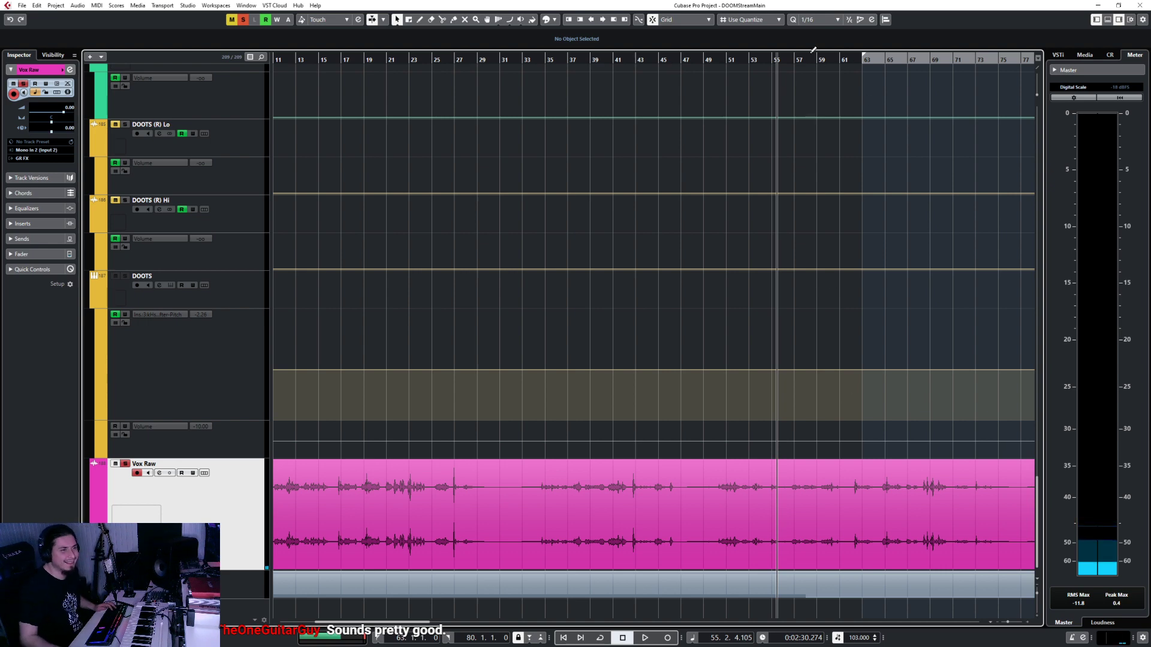
Step: Play the Vox Raw track from about bar 57 and from about bar 68
{"action": "left_click", "coordinate": [795, 60]}
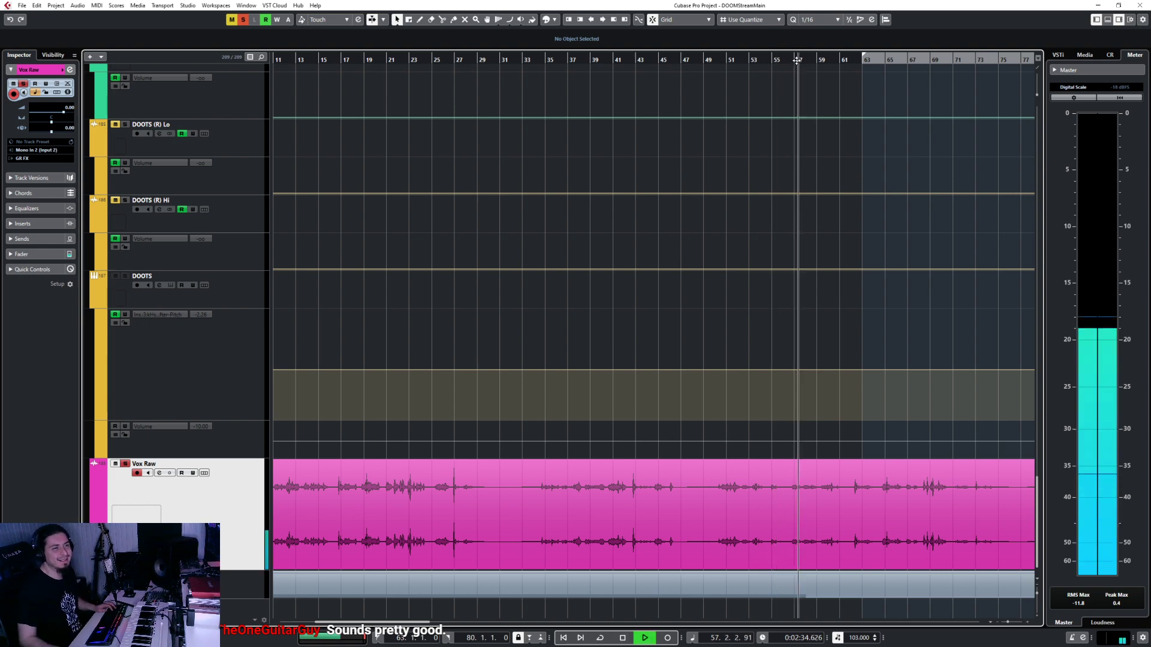
{"action": "left_click", "coordinate": [928, 60]}
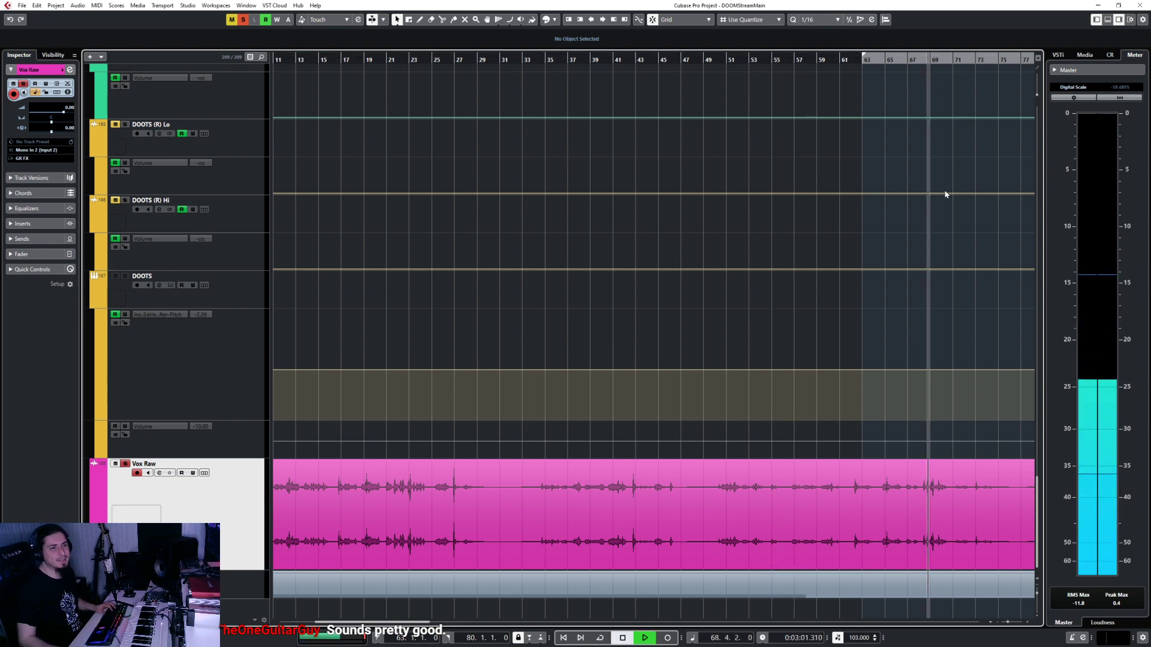
{"action": "key", "text": "space"}
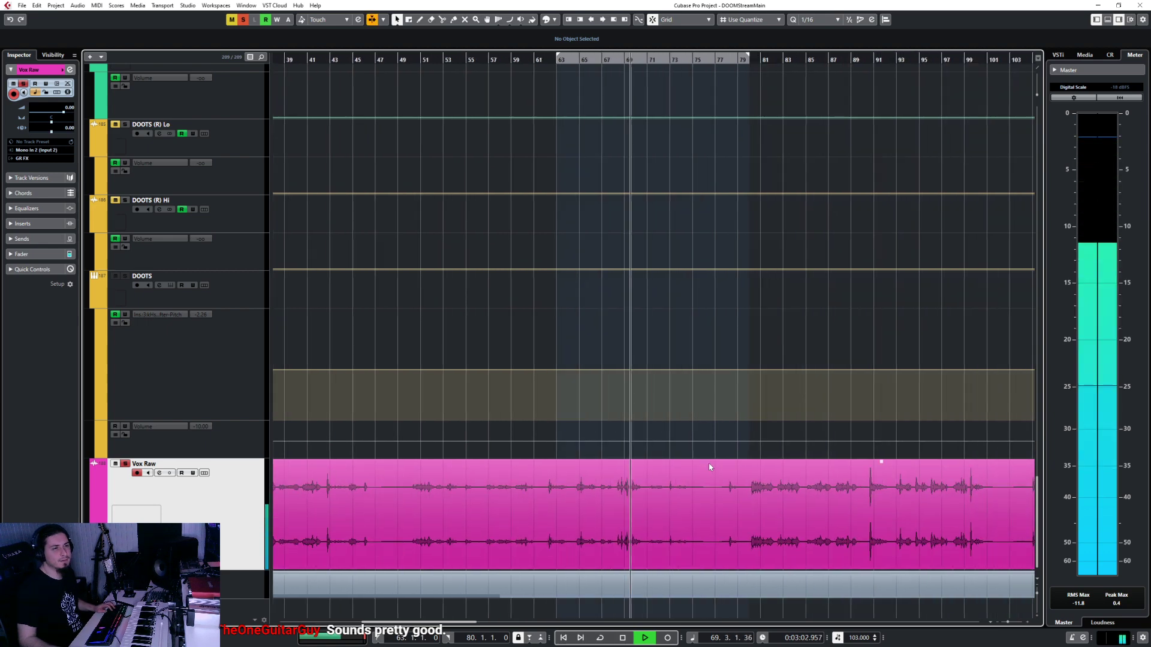
Step: Move the right locator to 79.4.3.0 and stop playback near the end of the locator range
{"action": "left_click_drag", "start_coordinate": [749, 56], "coordinate": [747, 56]}
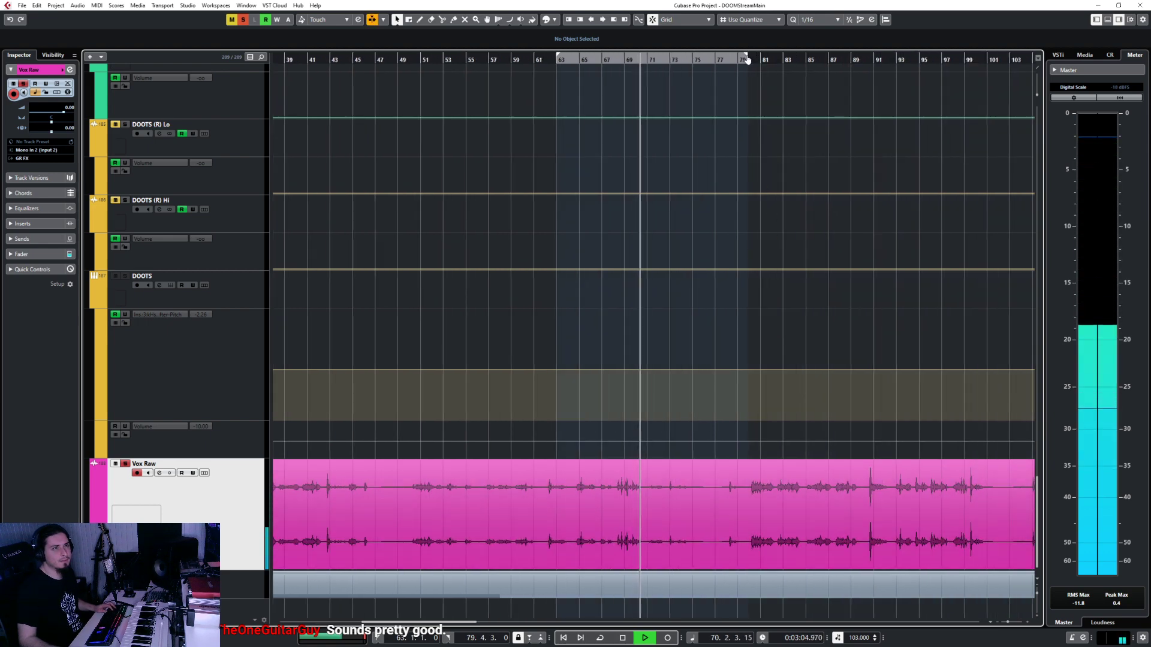
{"action": "left_click", "coordinate": [746, 59]}
{"action": "key", "text": "space"}
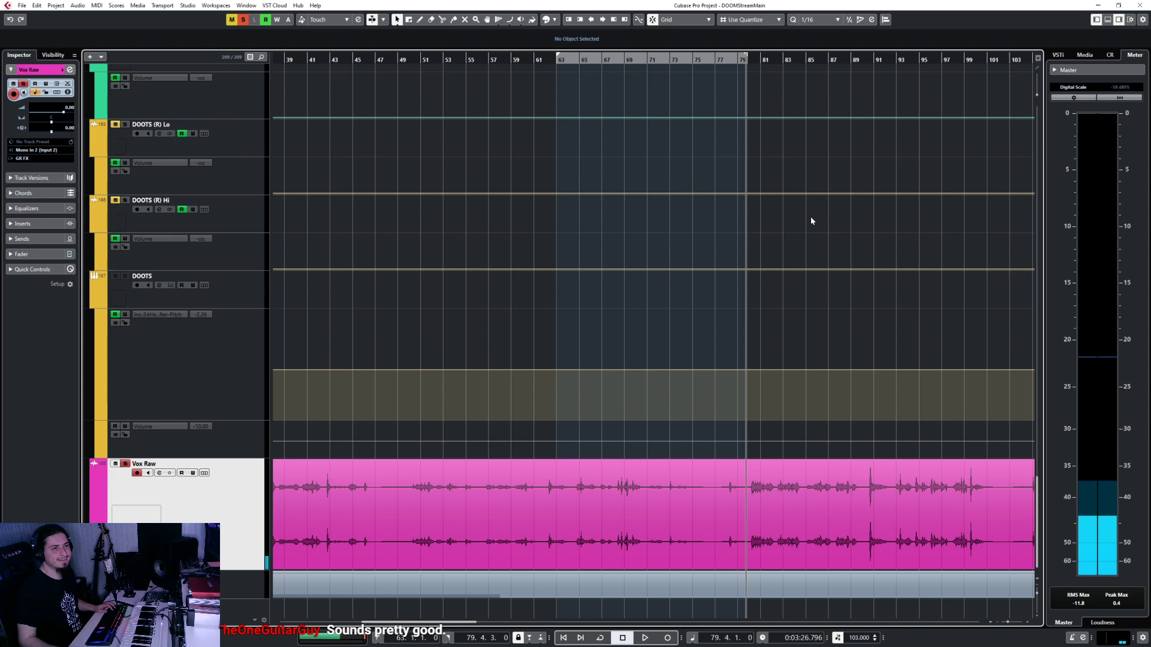
Step: Audition short passages of the Vox Raw track from about bar 80 and from bar 105
{"action": "key", "text": "space"}
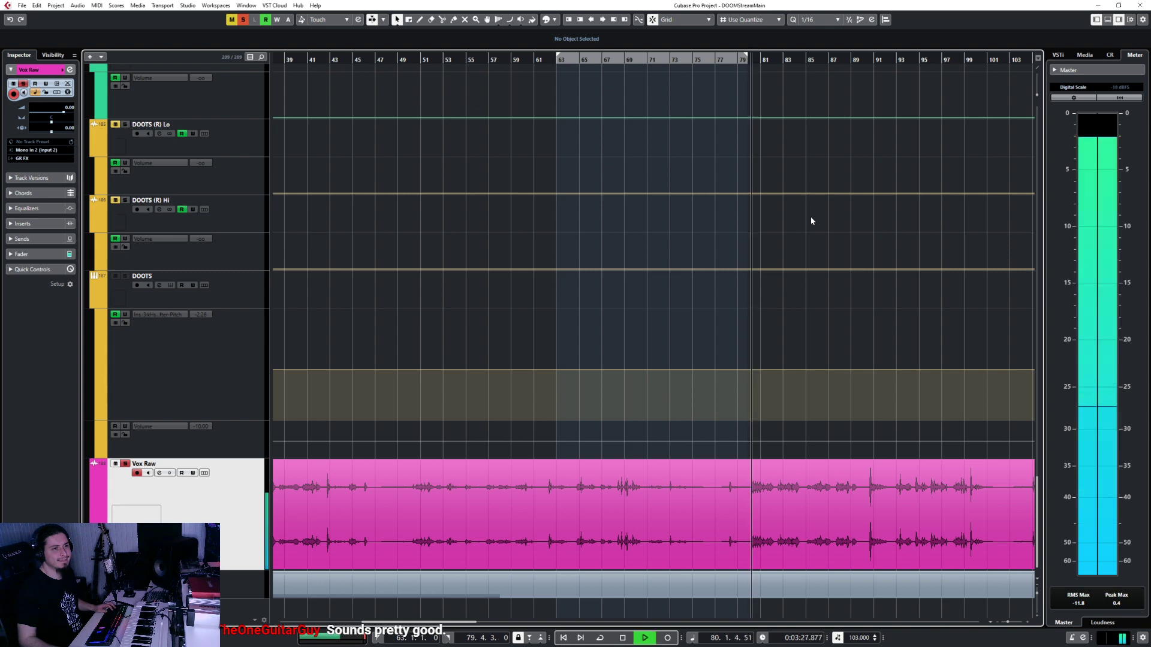
{"action": "key", "text": "space"}
{"action": "left_click", "coordinate": [862, 485]}
{"action": "scroll", "coordinate": [862, 486], "scroll_direction": "right", "scroll_amount": 5}
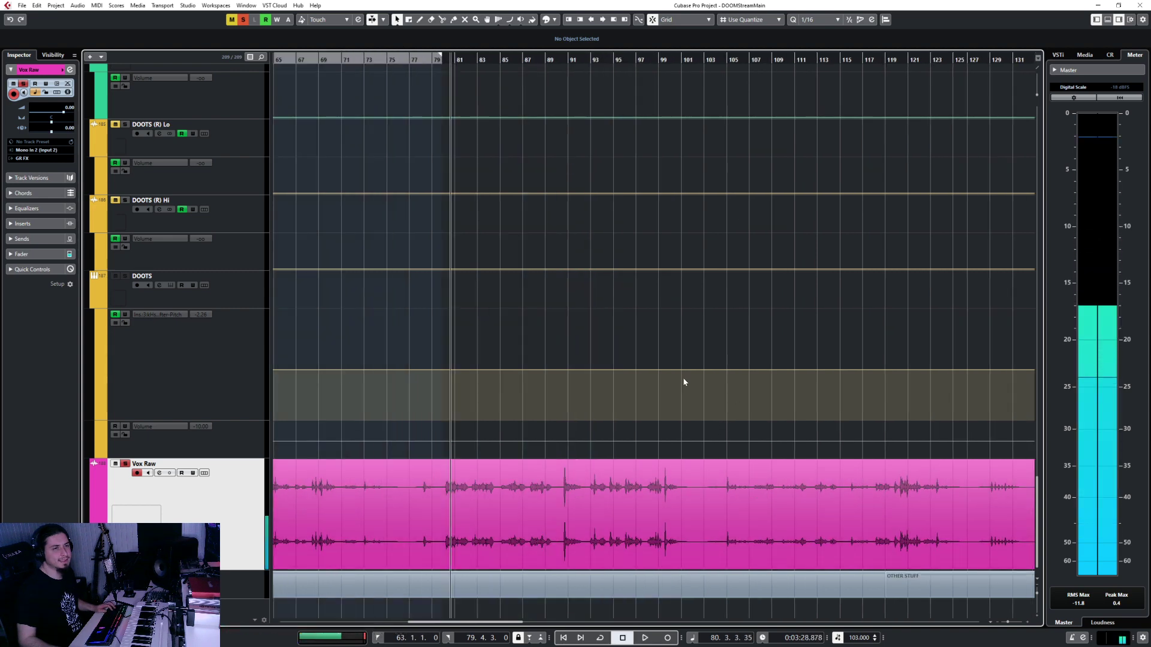
{"action": "left_click", "coordinate": [713, 63]}
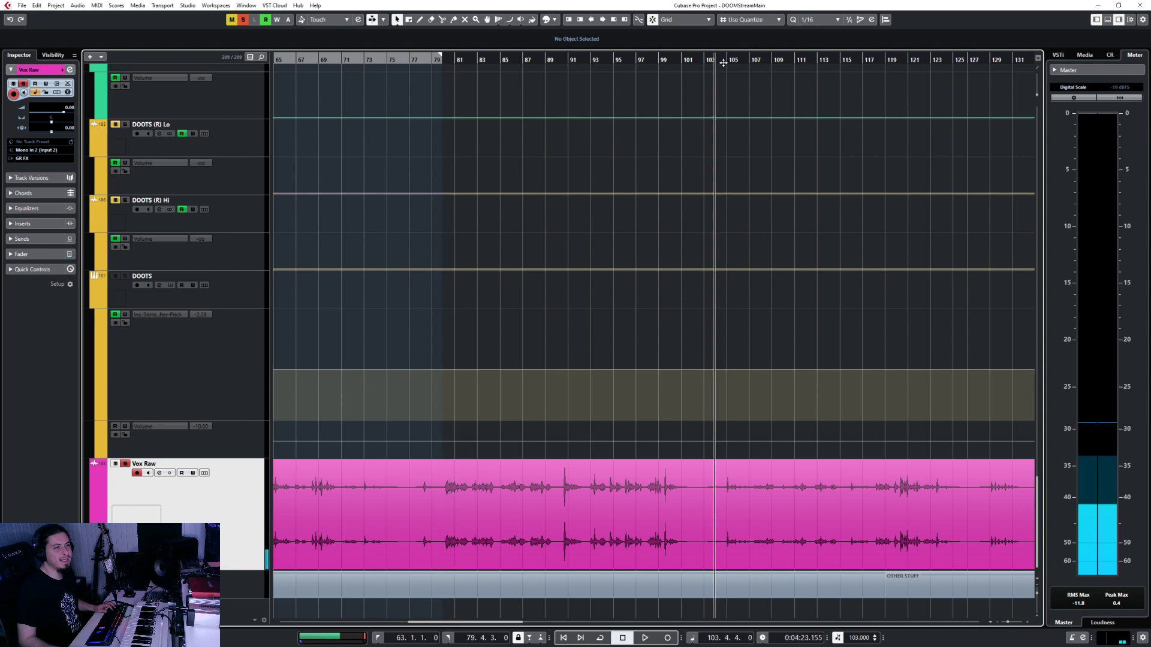
{"action": "left_click", "coordinate": [723, 63]}
{"action": "key", "text": "space"}
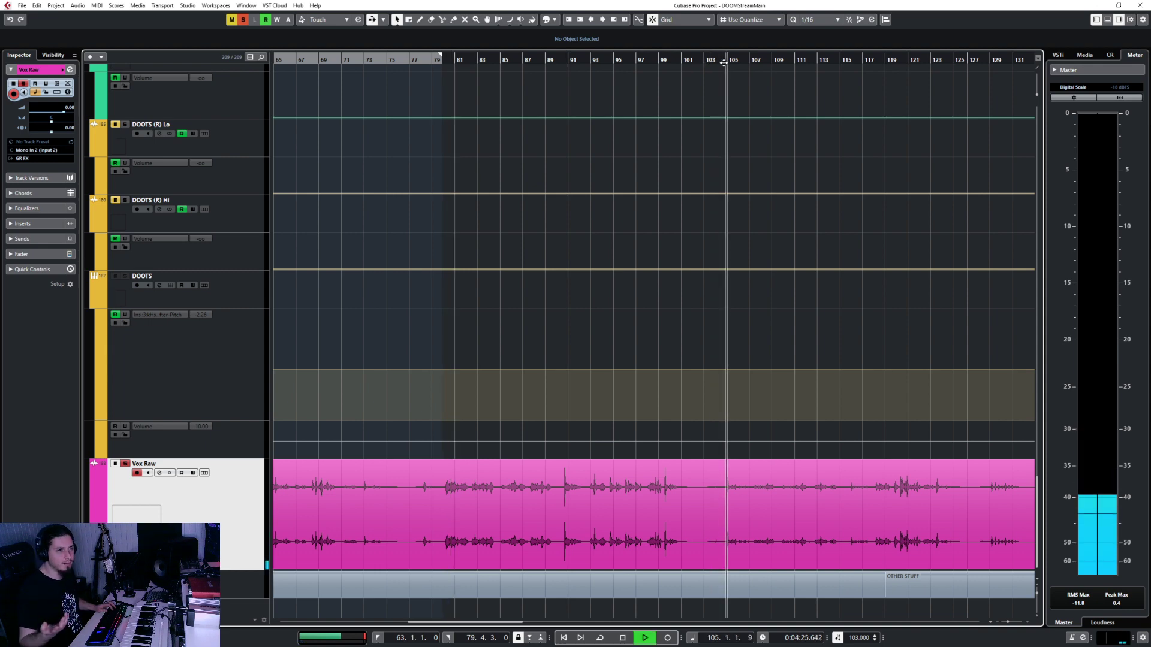
{"action": "key", "text": "space"}
Step: Split the Vox Raw recording at 126.4.4.0 and select the part before the cut
{"action": "left_click", "coordinate": [790, 545]}
{"action": "scroll", "coordinate": [789, 544], "scroll_direction": "right", "scroll_amount": 5}
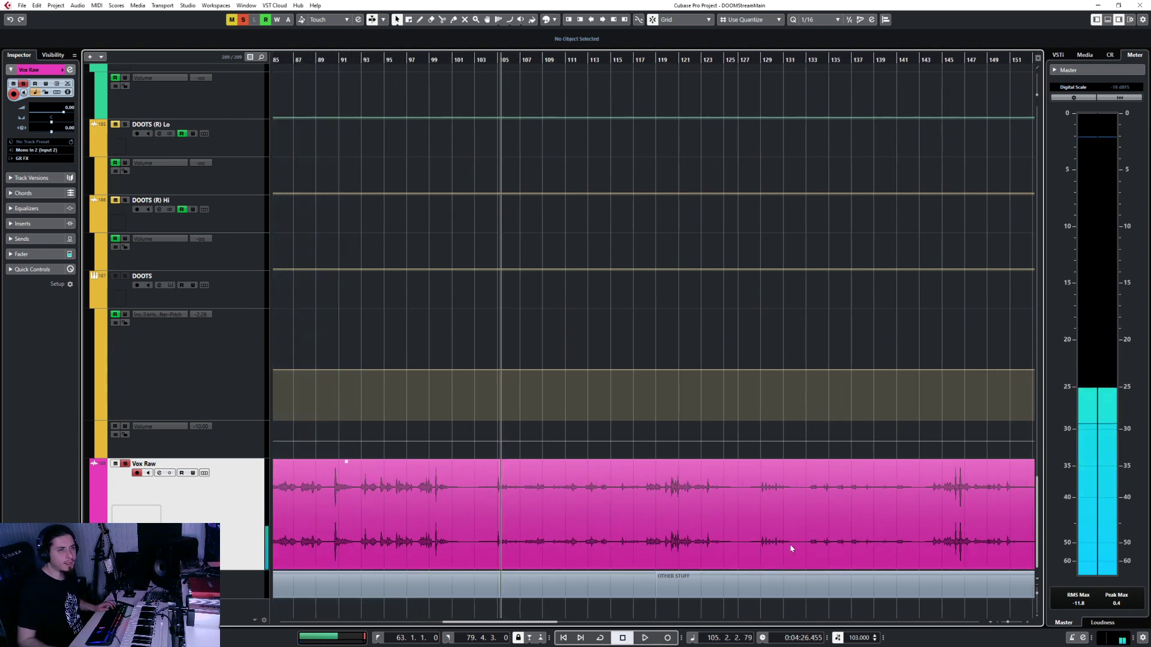
{"action": "key", "text": "3"}
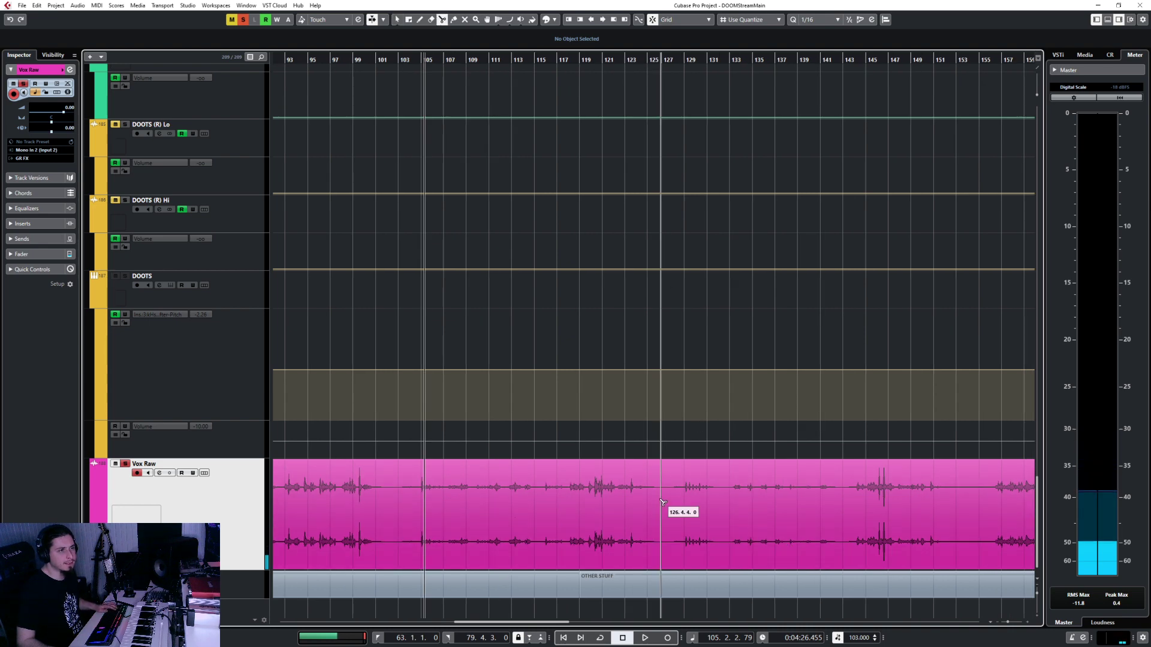
{"action": "left_click", "coordinate": [660, 500]}
{"action": "left_click", "coordinate": [610, 527]}
Step: Set the quantize value to 1/1 and trim the start of the DoomStreamVox event to 4.1.1.0
{"action": "scroll", "coordinate": [610, 527], "scroll_direction": "left", "scroll_amount": 18}
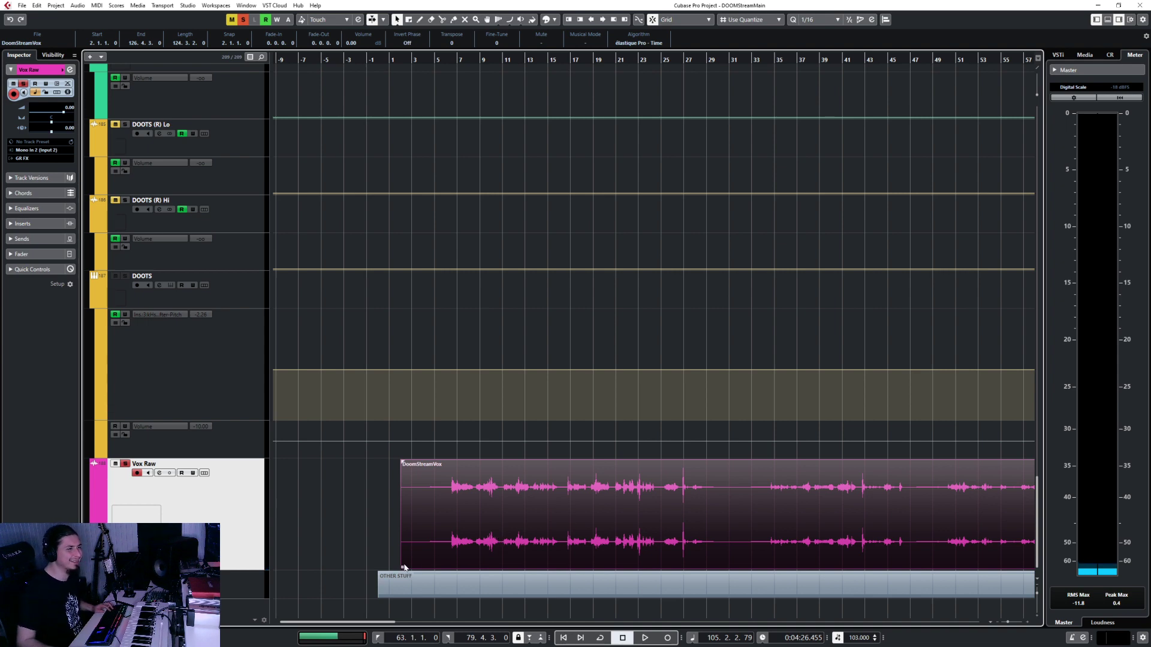
{"action": "left_click_drag", "start_coordinate": [401, 565], "coordinate": [424, 566]}
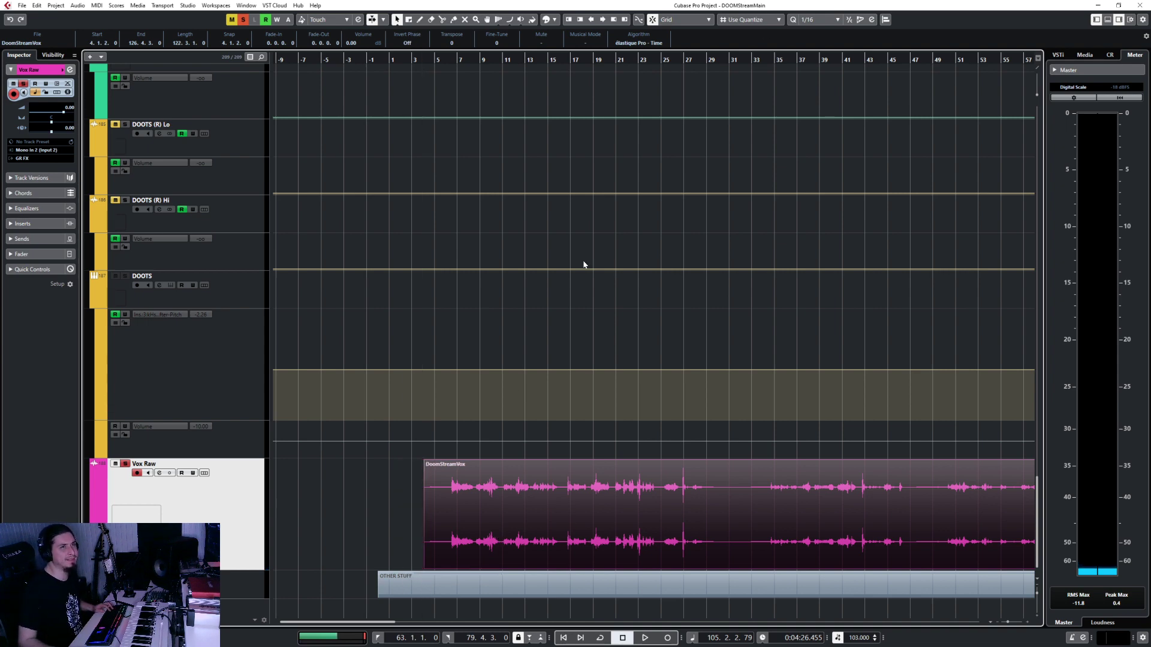
{"action": "left_click", "coordinate": [819, 19]}
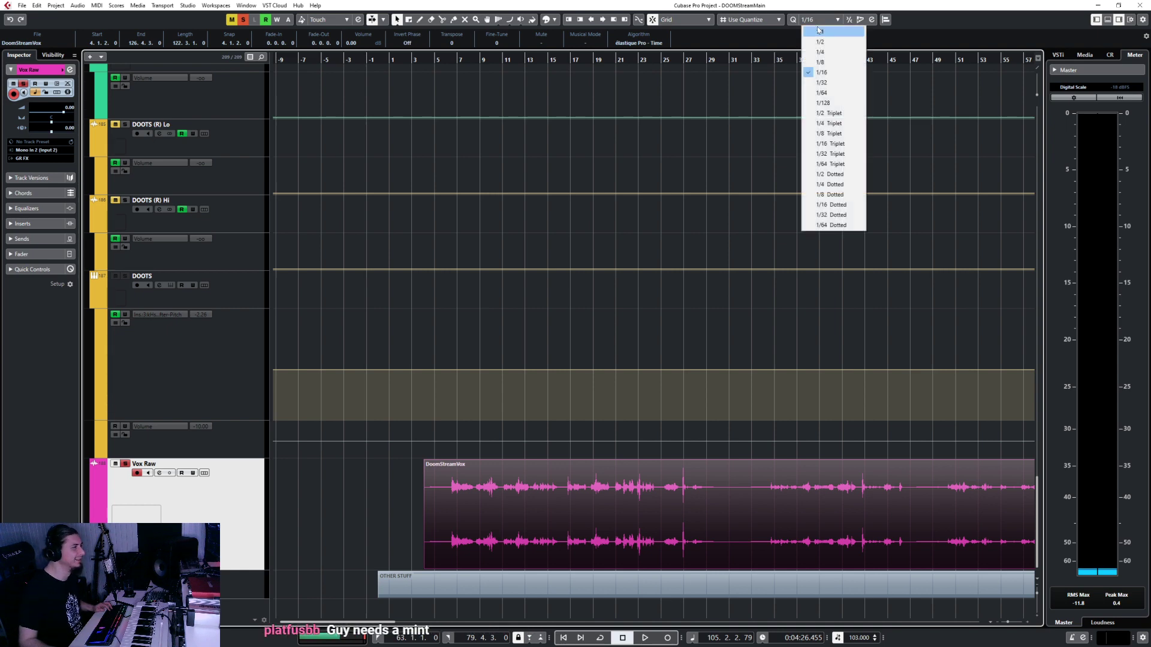
{"action": "left_click", "coordinate": [819, 30]}
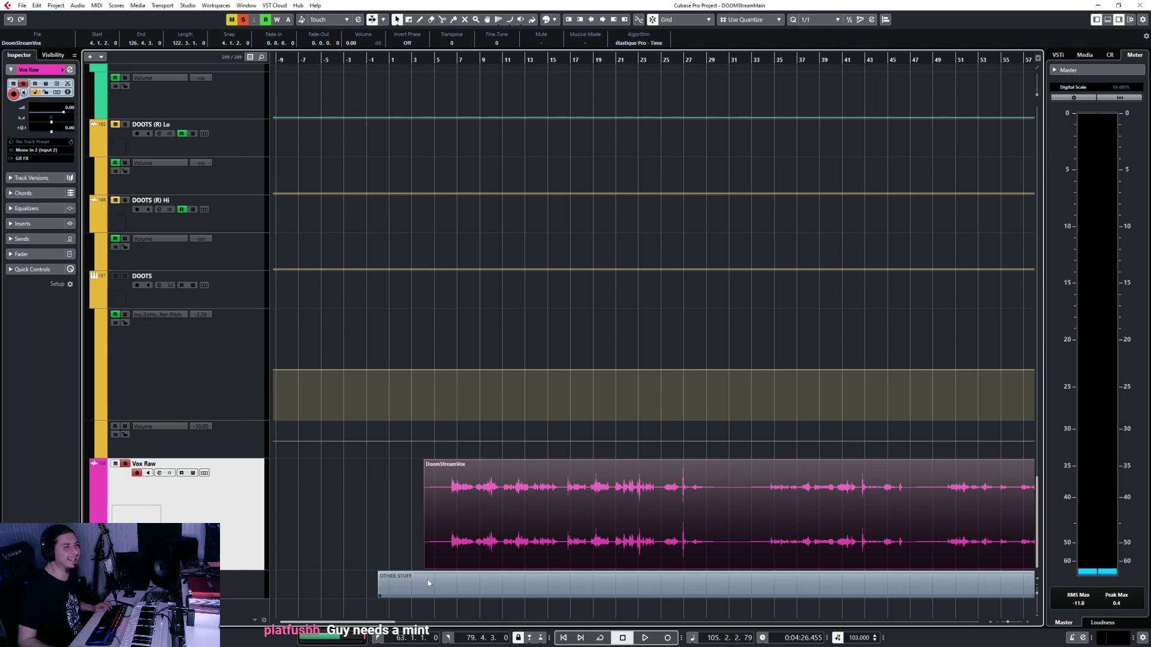
{"action": "mouse_move", "coordinate": [426, 565]}
{"action": "left_mouse_down"}
{"action": "mouse_move", "coordinate": [412, 565]}
{"action": "mouse_move", "coordinate": [425, 563]}
{"action": "left_mouse_up"}
Step: Add a stereo audio track named "Intro Vox Processed" below the Vox Raw track
{"action": "right_click", "coordinate": [207, 522]}
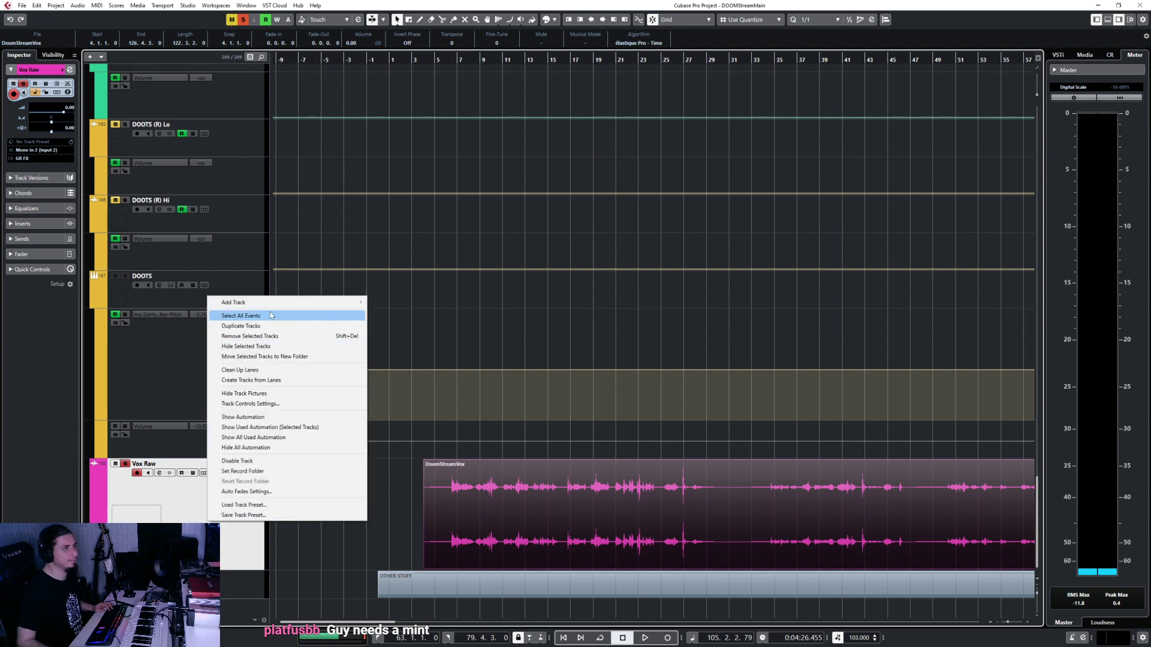
{"action": "mouse_move", "coordinate": [268, 301]}
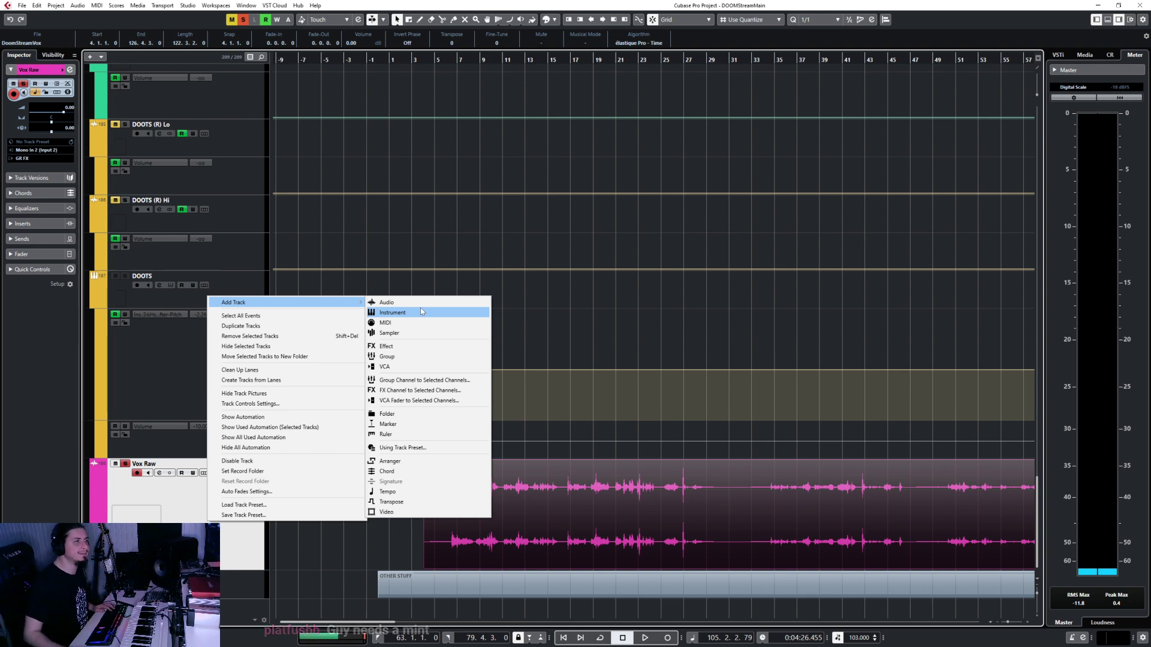
{"action": "left_click", "coordinate": [414, 302]}
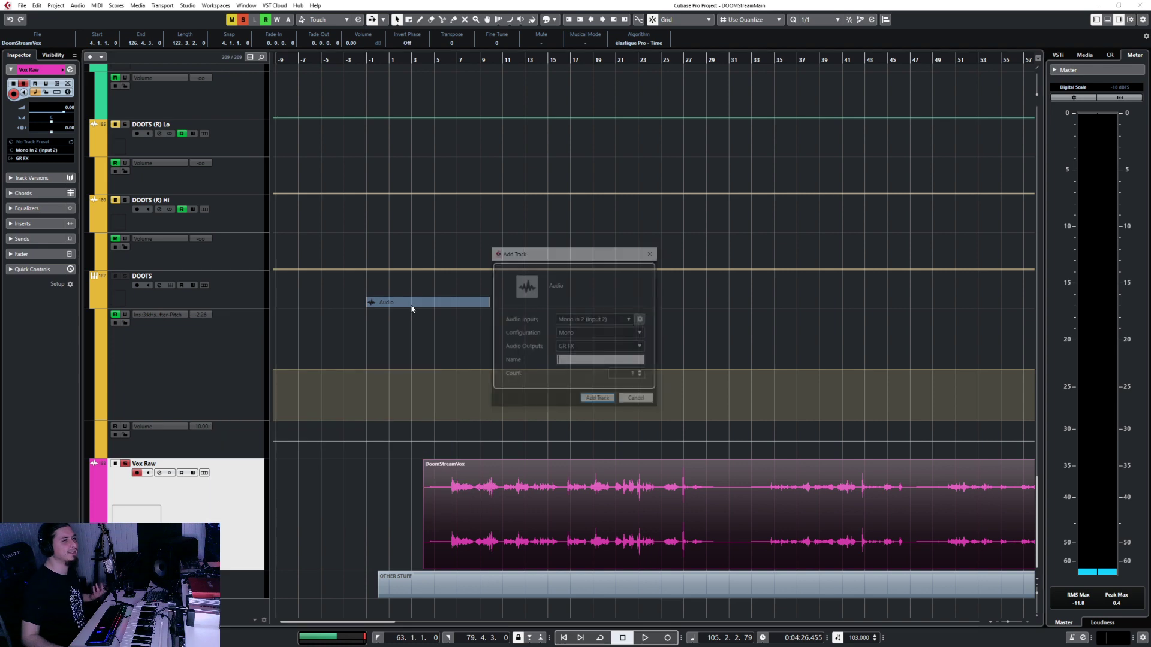
{"action": "left_click", "coordinate": [584, 337]}
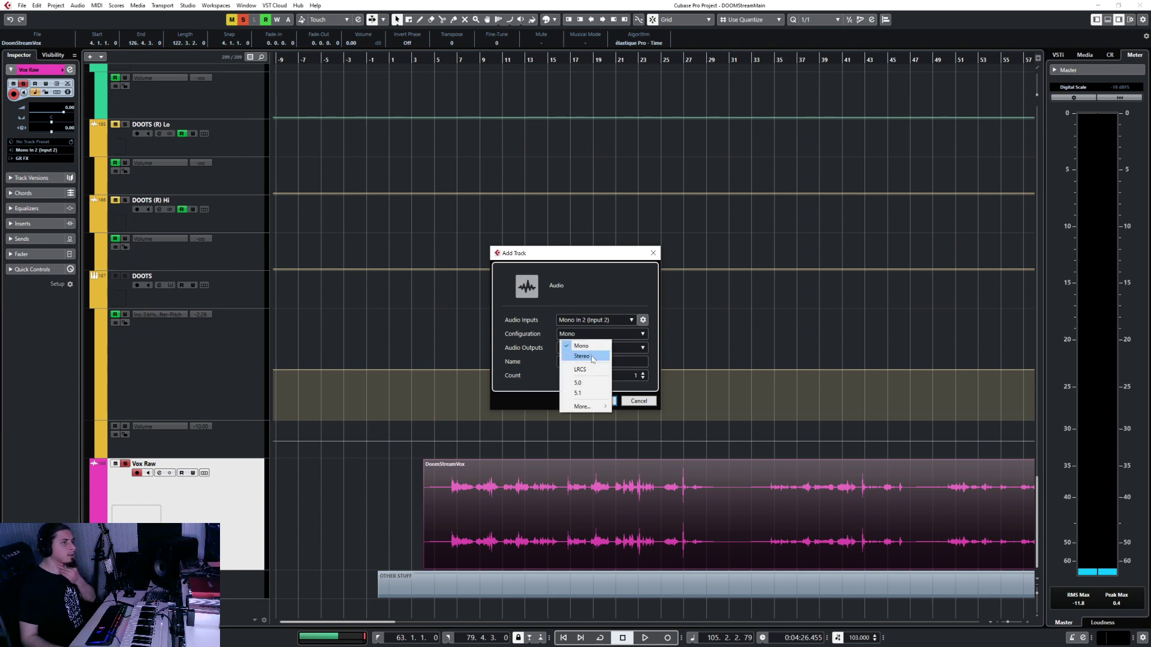
{"action": "left_click", "coordinate": [592, 357]}
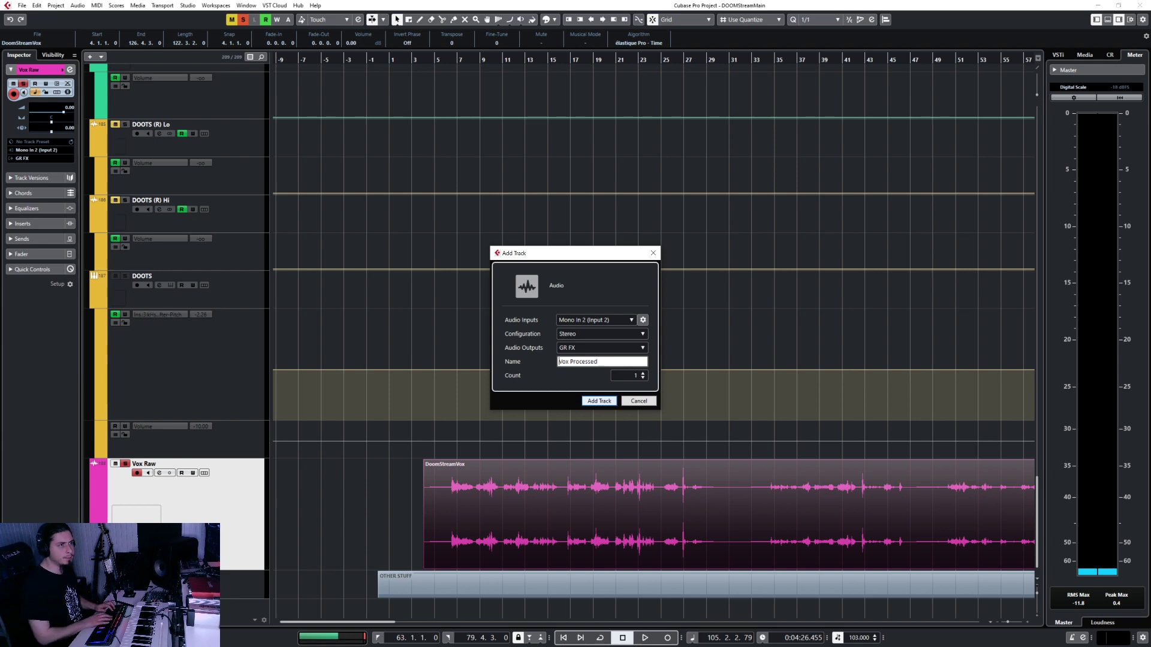
{"action": "left_click", "coordinate": [613, 400]}
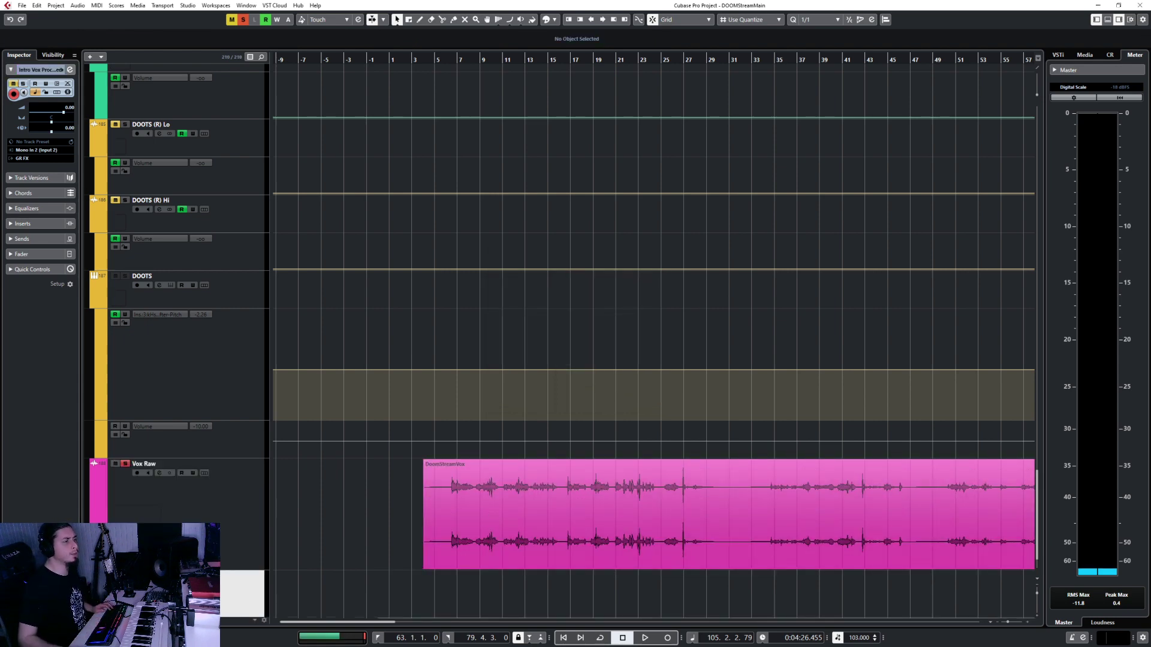
Step: Solo the Intro Vox Processed track and set the locator range from bar 19 to bar 31
{"action": "left_click", "coordinate": [231, 589]}
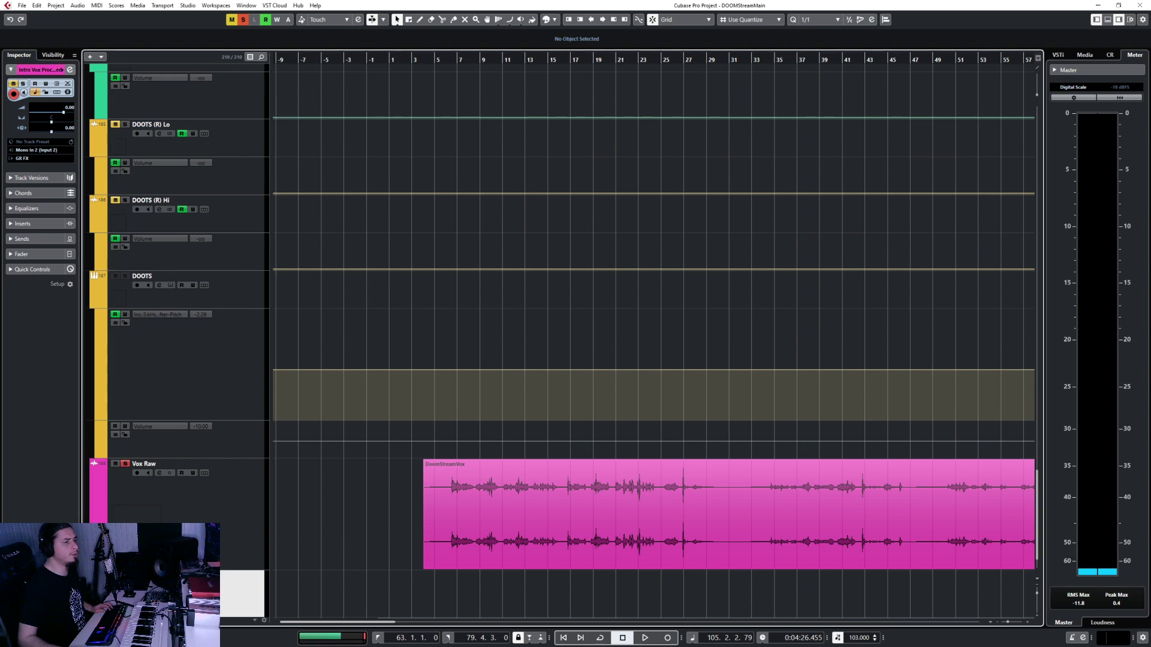
{"action": "left_click", "coordinate": [124, 575]}
{"action": "scroll", "coordinate": [527, 506], "scroll_direction": "down", "scroll_amount": 5}
{"action": "scroll", "coordinate": [443, 443], "scroll_direction": "up", "scroll_amount": 10}
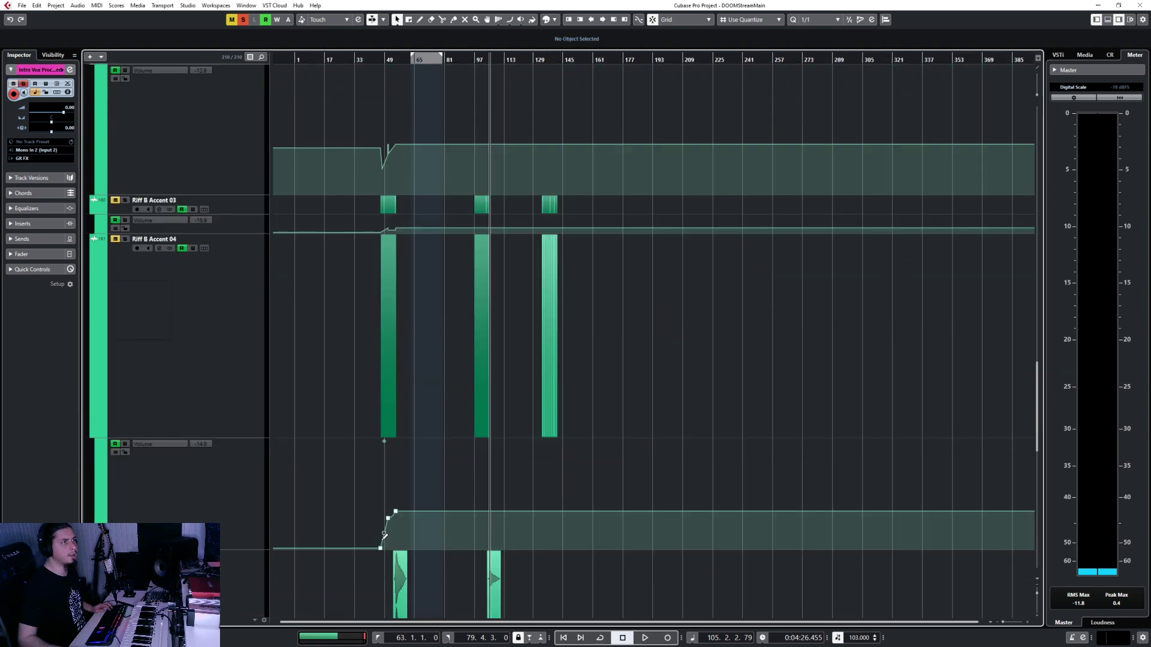
{"action": "scroll", "coordinate": [393, 384], "scroll_direction": "up", "scroll_amount": 6}
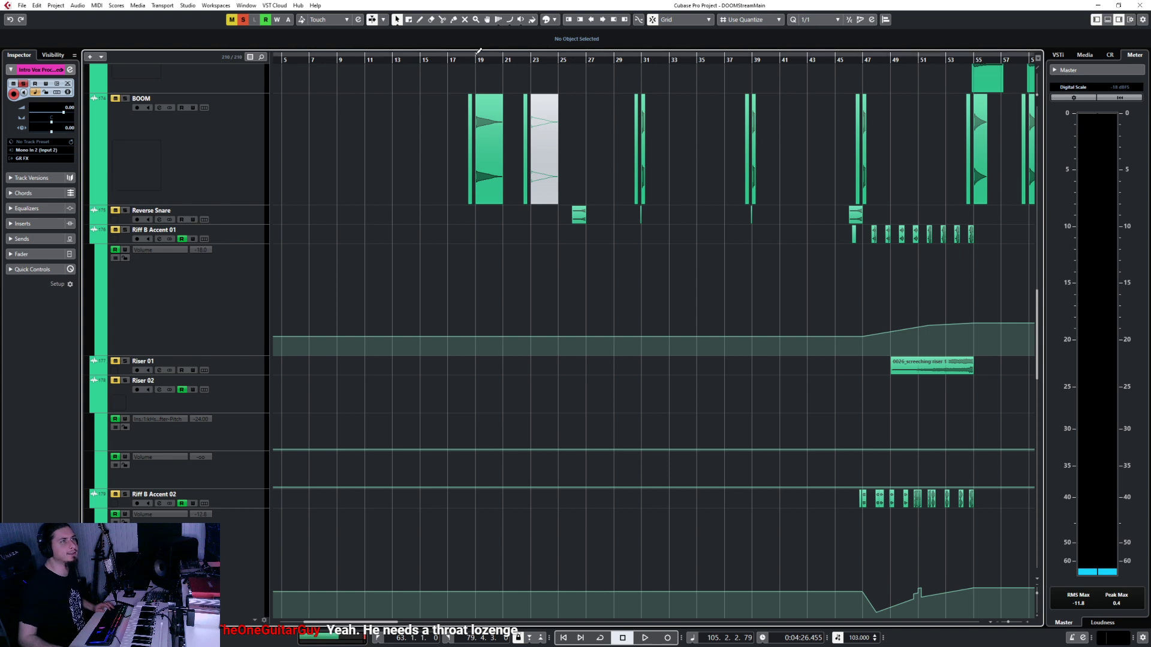
{"action": "left_click_drag", "start_coordinate": [479, 51], "coordinate": [657, 50]}
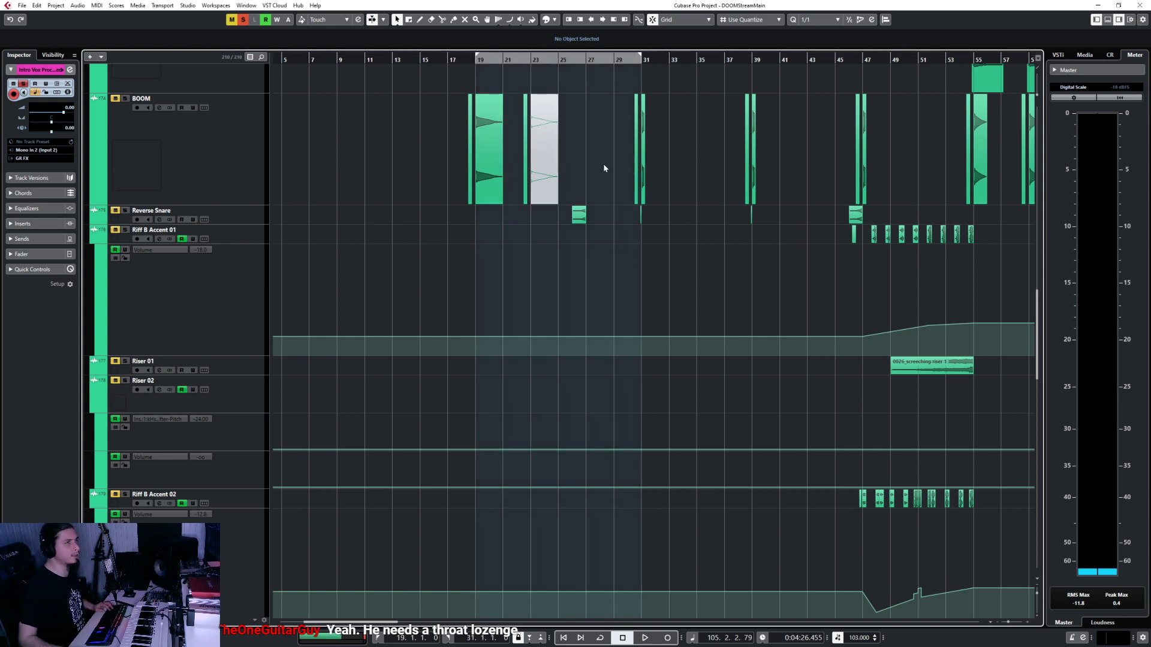
{"action": "scroll", "coordinate": [480, 273], "scroll_direction": "up", "scroll_amount": 3}
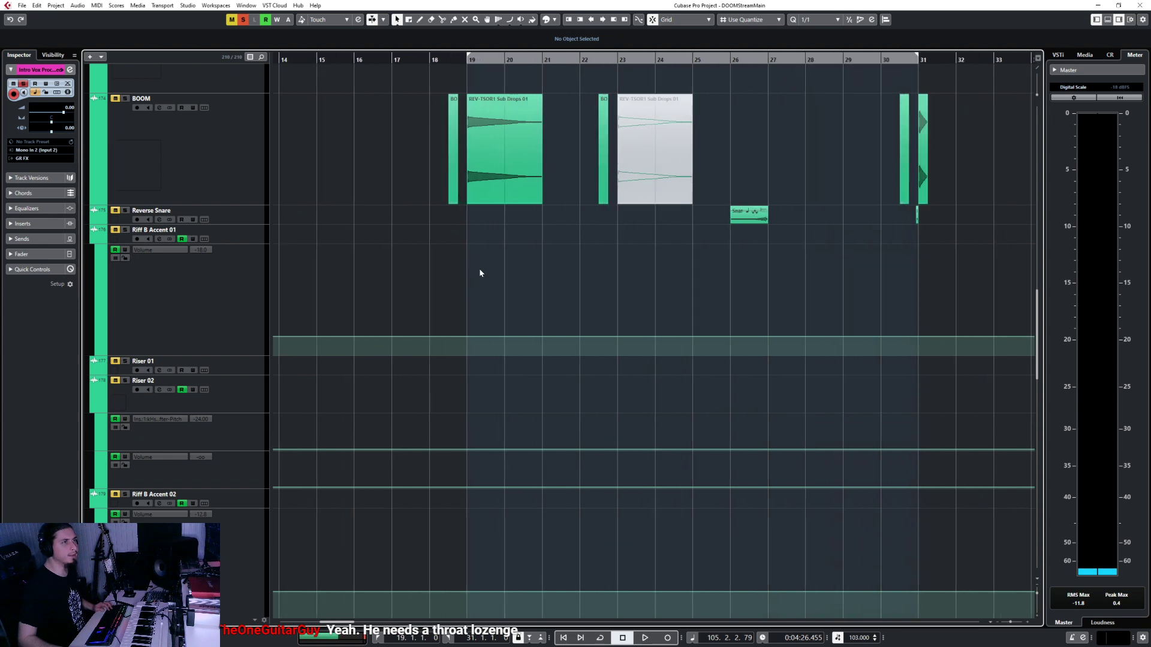
Step: Turn off all solos and briefly play the full mix from bar 19
{"action": "left_click", "coordinate": [431, 60]}
{"action": "scroll", "coordinate": [395, 288], "scroll_direction": "down", "scroll_amount": 2}
{"action": "scroll", "coordinate": [396, 288], "scroll_direction": "up", "scroll_amount": 6}
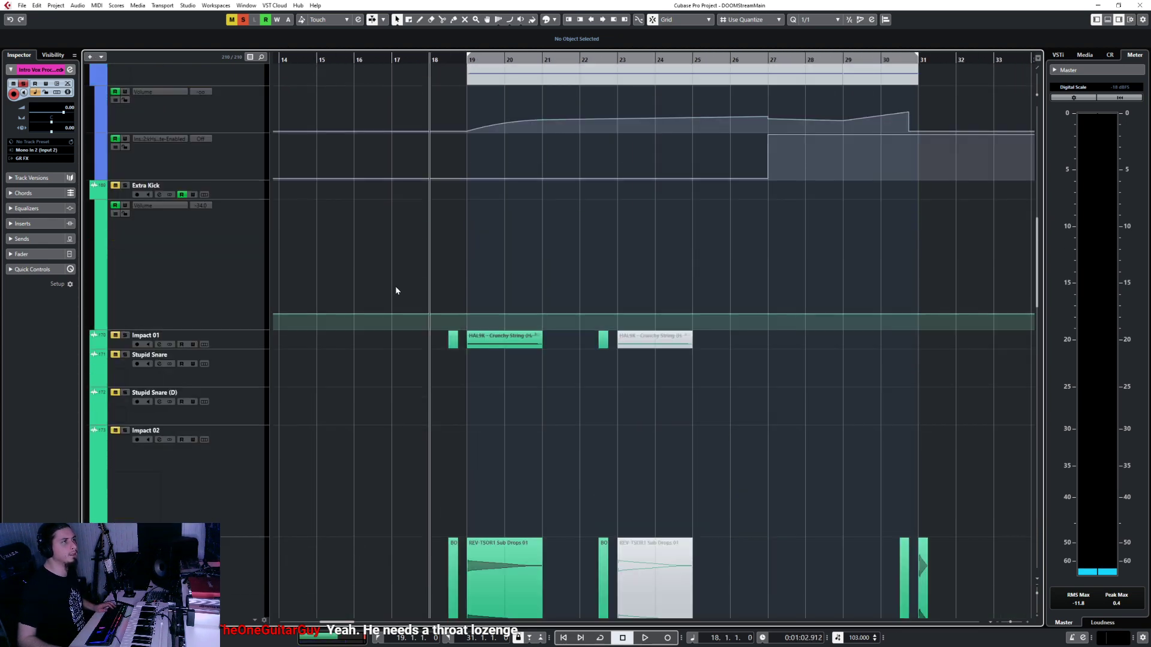
{"action": "scroll", "coordinate": [394, 287], "scroll_direction": "down", "scroll_amount": 5}
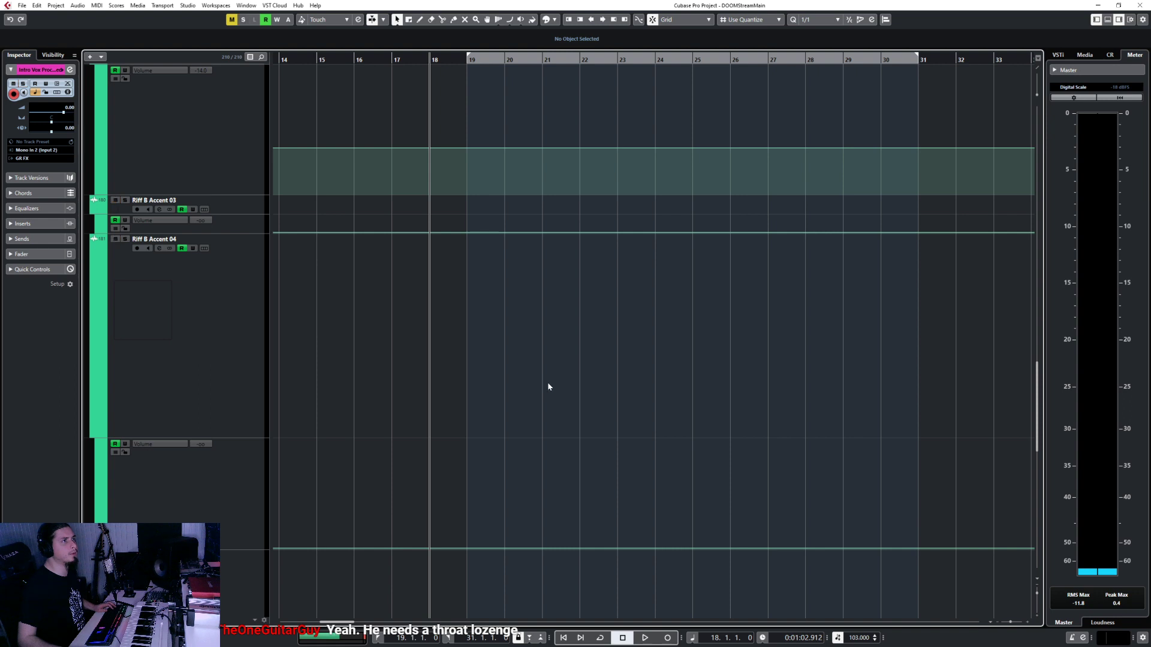
{"action": "scroll", "coordinate": [497, 128], "scroll_direction": "up", "scroll_amount": 4}
{"action": "left_click", "coordinate": [471, 58]}
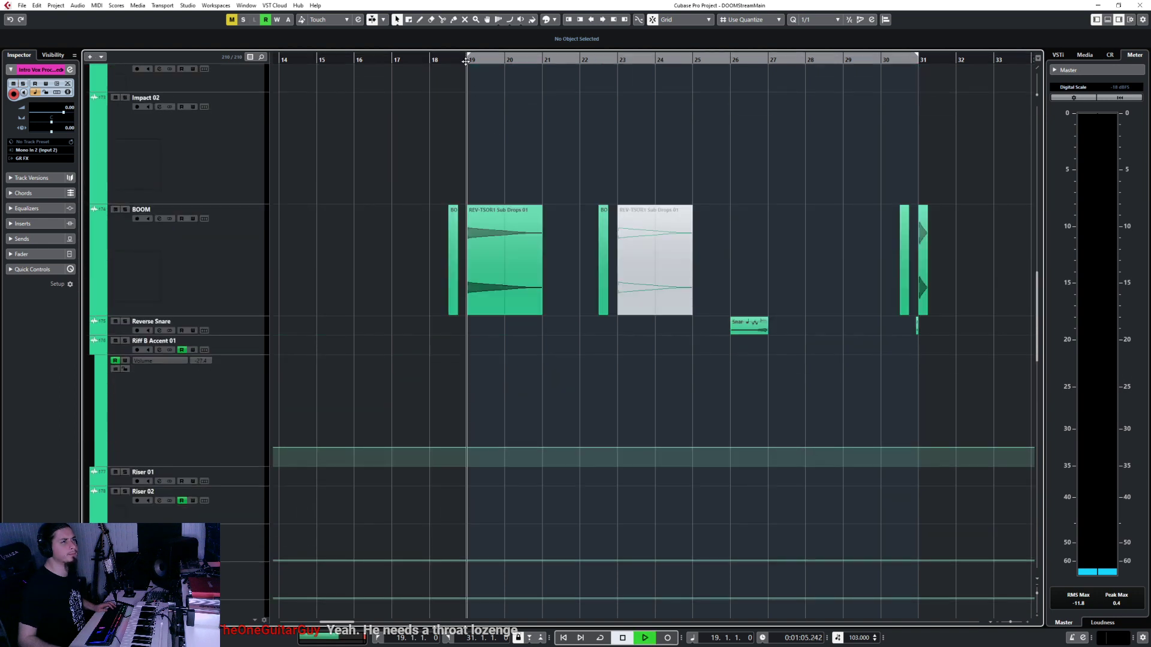
{"action": "key", "text": "space"}
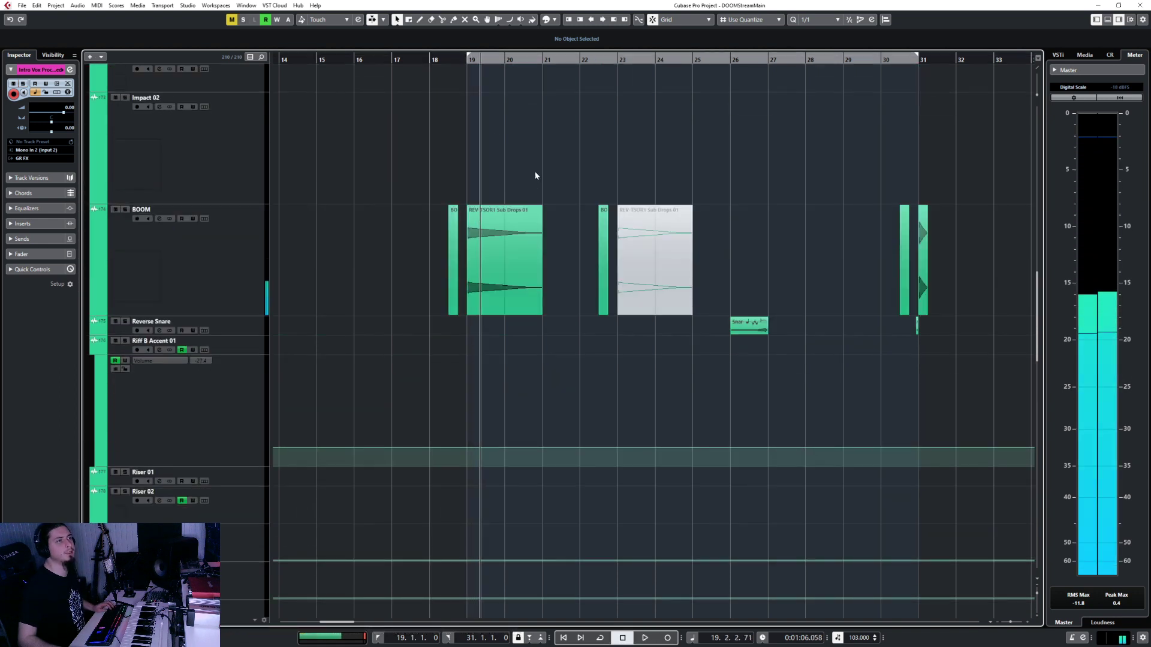
Step: Expand the Guitars folder and move the right locator to 27.1.1.0, where the R Guitar Intro event starts
{"action": "scroll", "coordinate": [516, 192], "scroll_direction": "down", "scroll_amount": 2}
{"action": "scroll", "coordinate": [515, 192], "scroll_direction": "right", "scroll_amount": 3}
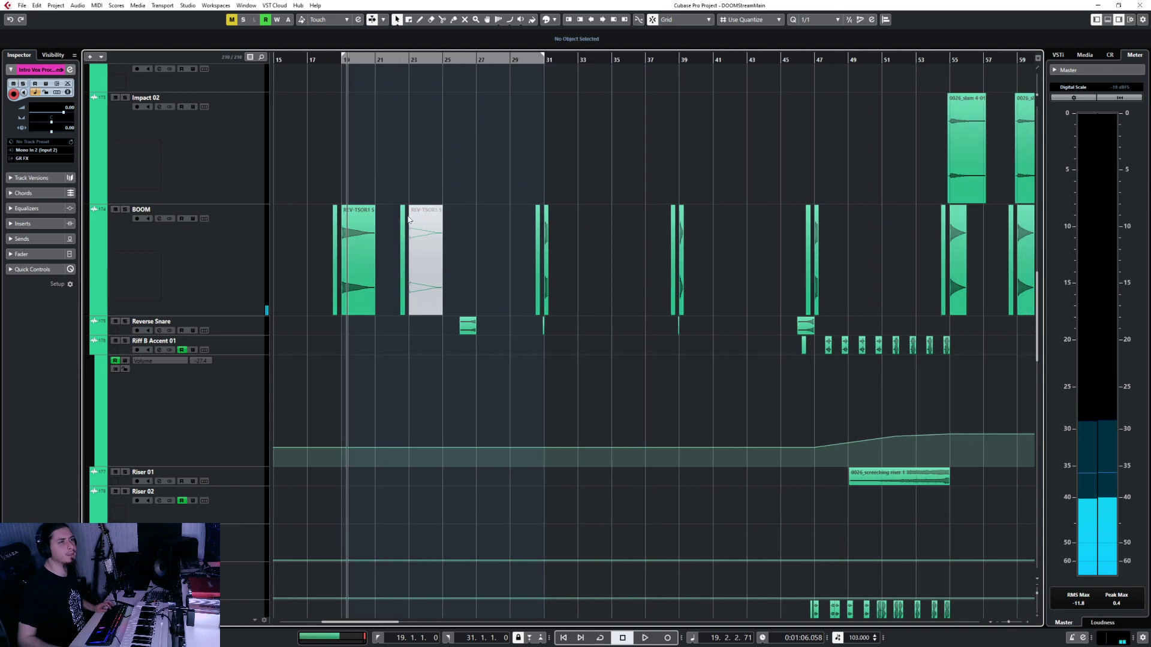
{"action": "left_click", "coordinate": [475, 58]}
{"action": "scroll", "coordinate": [522, 273], "scroll_direction": "up", "scroll_amount": 15}
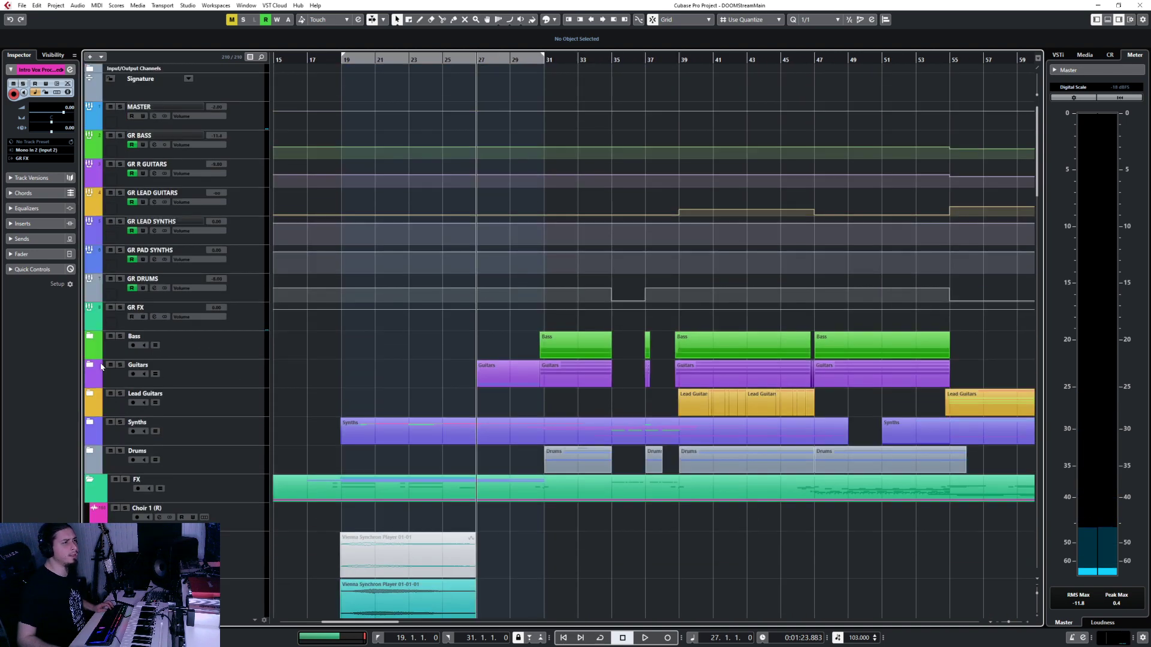
{"action": "left_click", "coordinate": [90, 365]}
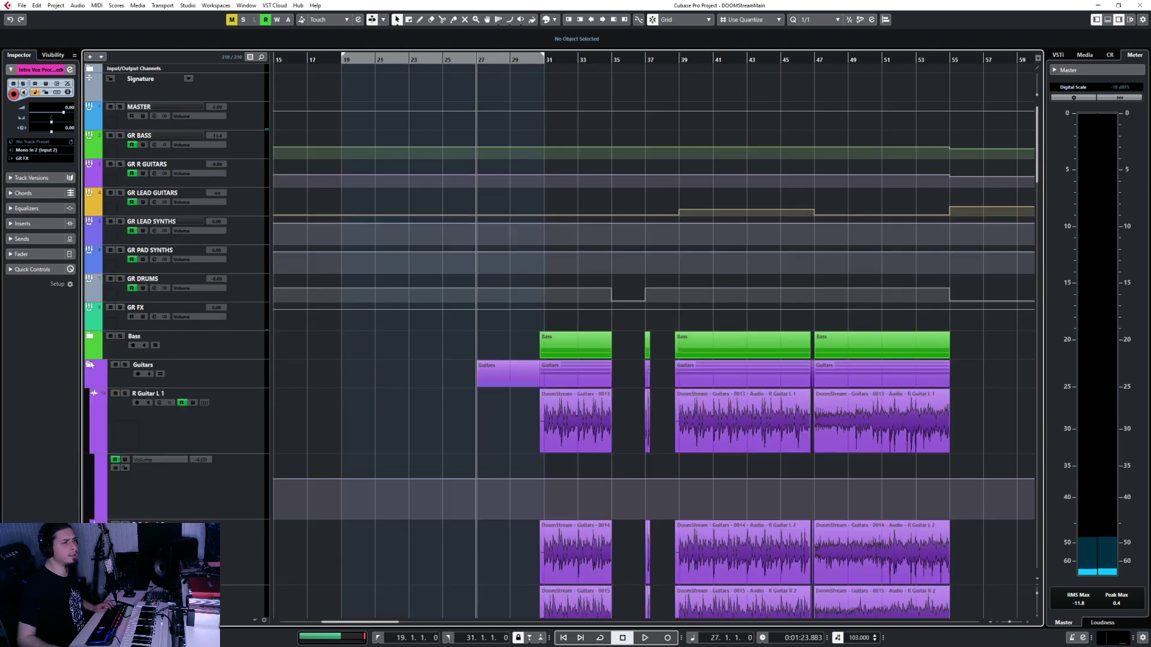
{"action": "scroll", "coordinate": [443, 387], "scroll_direction": "down", "scroll_amount": 8}
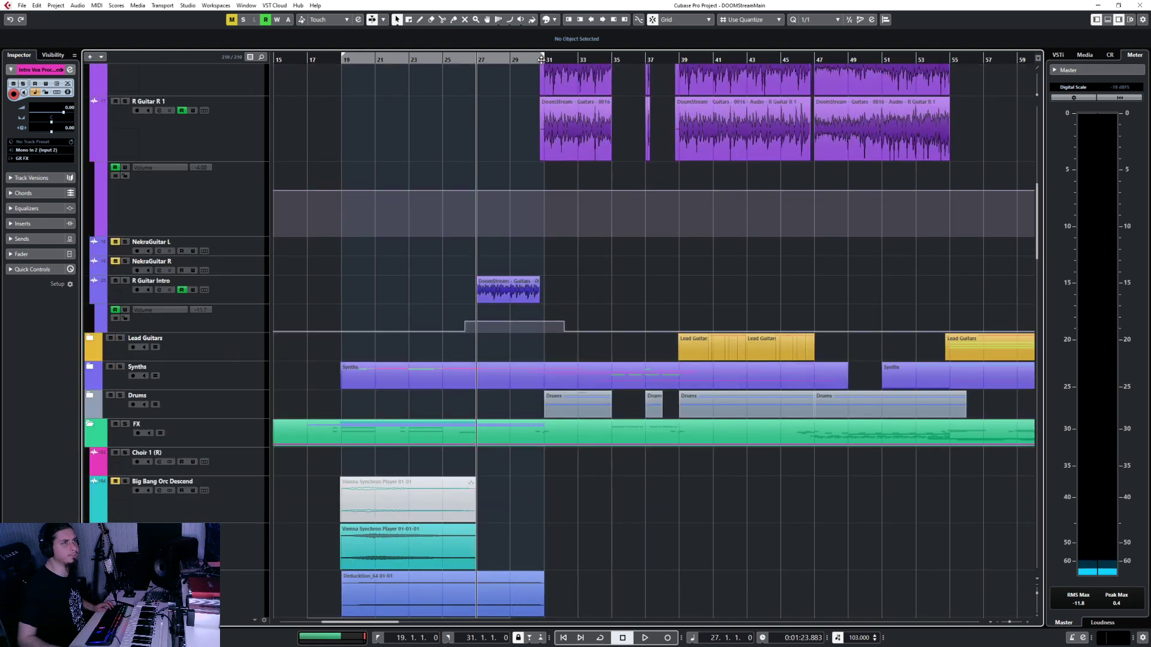
{"action": "left_click_drag", "start_coordinate": [541, 59], "coordinate": [478, 73]}
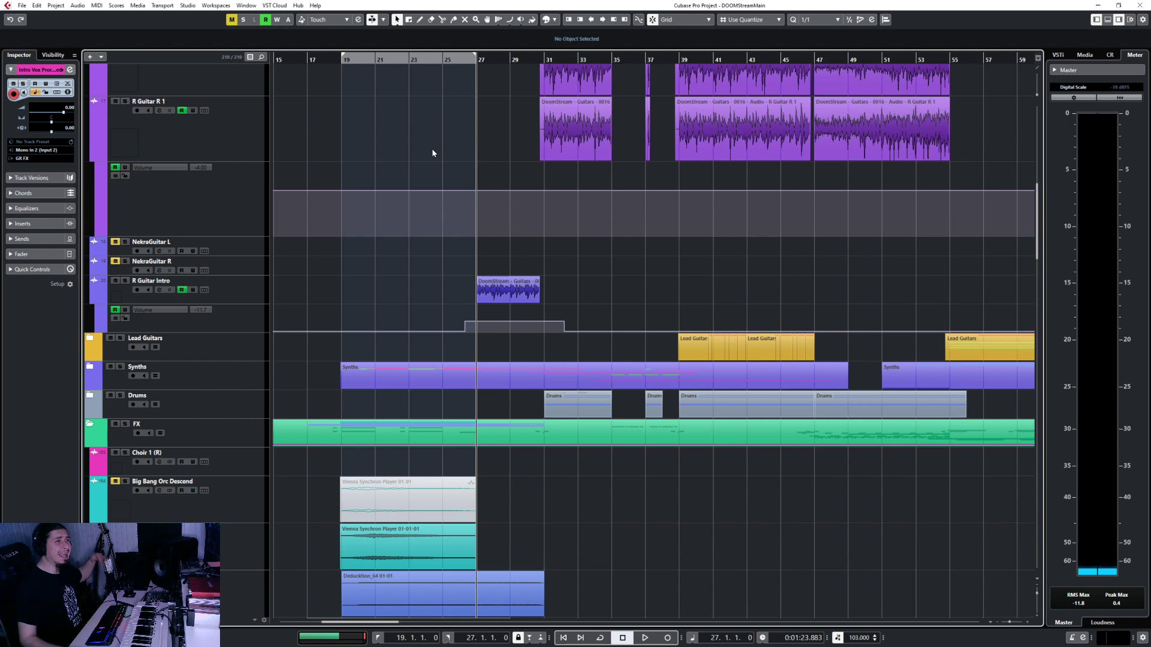
{"action": "scroll", "coordinate": [378, 129], "scroll_direction": "up", "scroll_amount": 3}
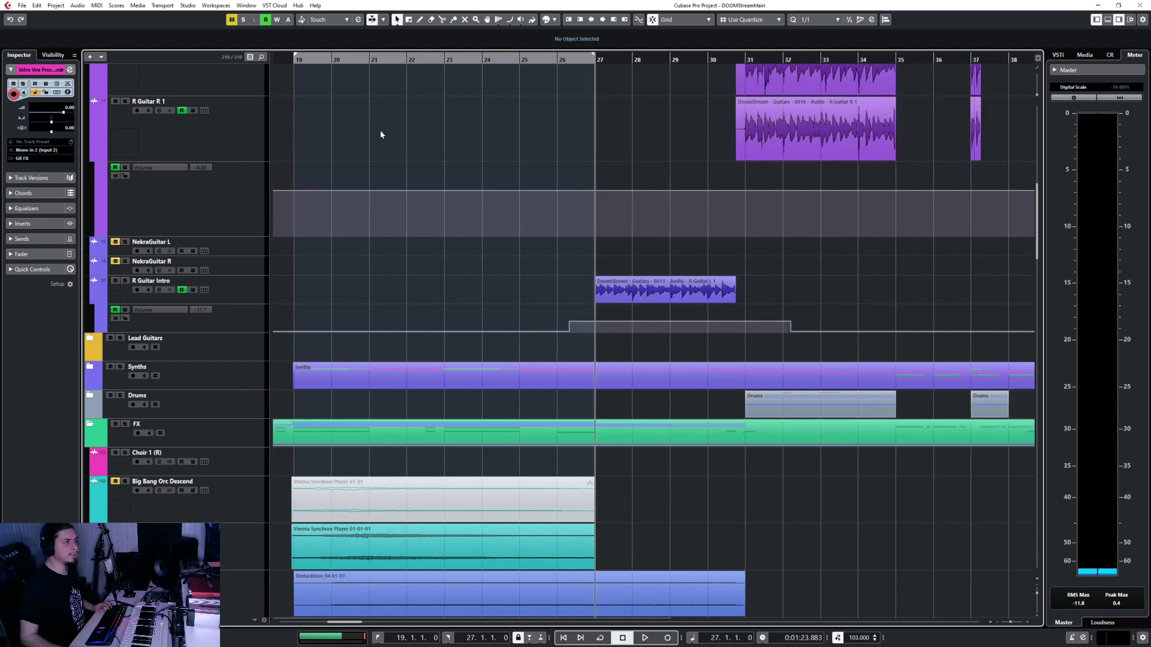
Step: Select and solo the Vox Raw track, and bring the start of its recording into view
{"action": "scroll", "coordinate": [380, 131], "scroll_direction": "down", "scroll_amount": 5}
{"action": "scroll", "coordinate": [417, 386], "scroll_direction": "down", "scroll_amount": 10}
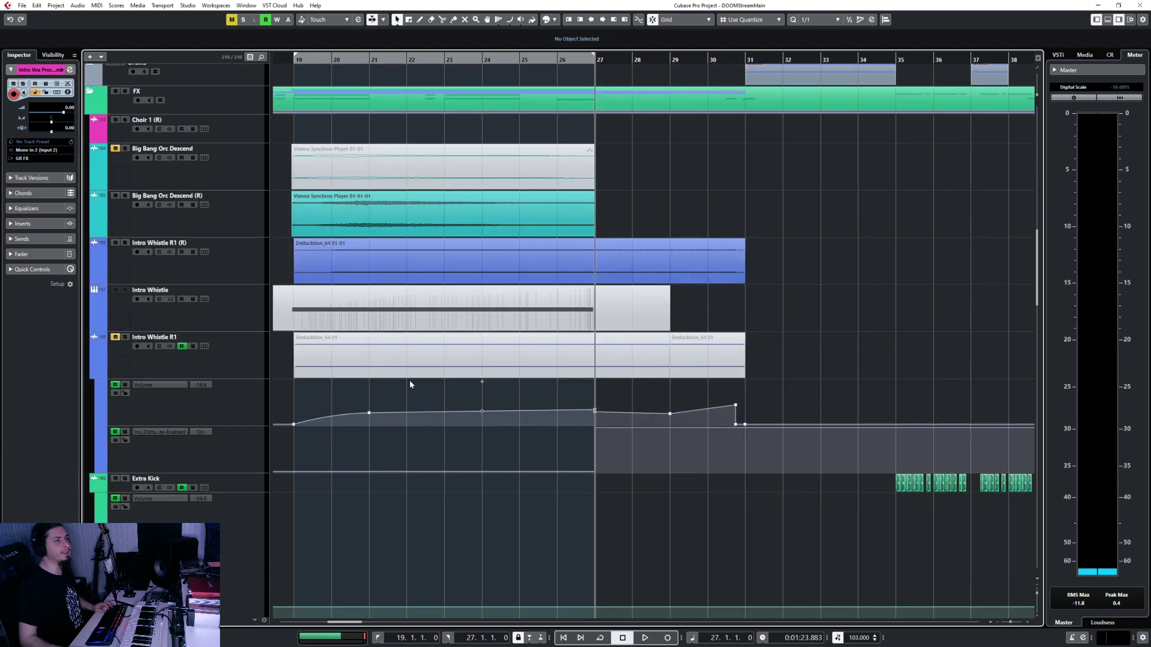
{"action": "scroll", "coordinate": [410, 384], "scroll_direction": "down", "scroll_amount": 5}
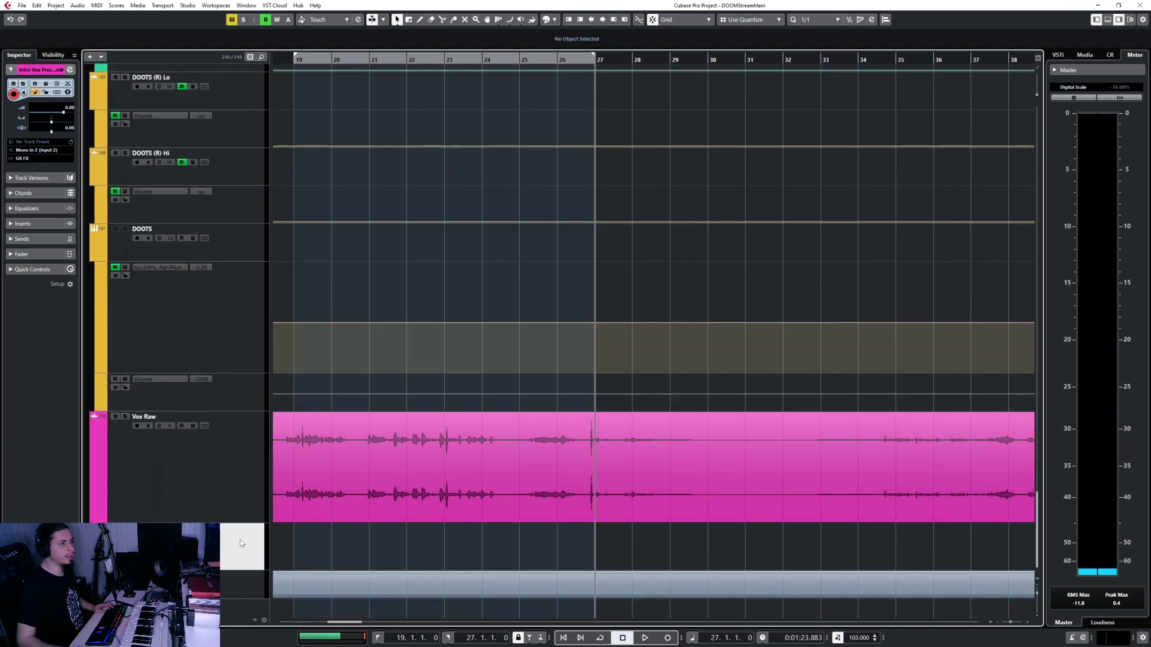
{"action": "key", "text": "s"}
{"action": "scroll", "coordinate": [375, 519], "scroll_direction": "down", "scroll_amount": 4}
{"action": "left_click", "coordinate": [150, 441]}
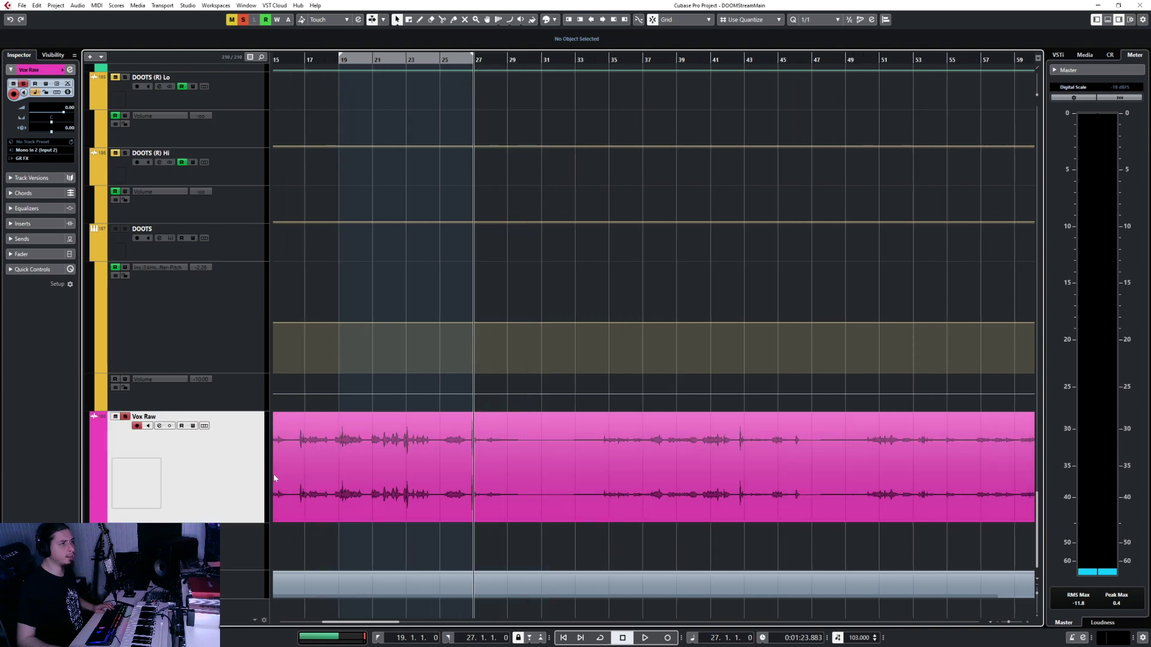
{"action": "scroll", "coordinate": [324, 477], "scroll_direction": "down", "scroll_amount": 2}
{"action": "scroll", "coordinate": [324, 477], "scroll_direction": "right", "scroll_amount": 4}
{"action": "scroll", "coordinate": [325, 477], "scroll_direction": "left", "scroll_amount": 7}
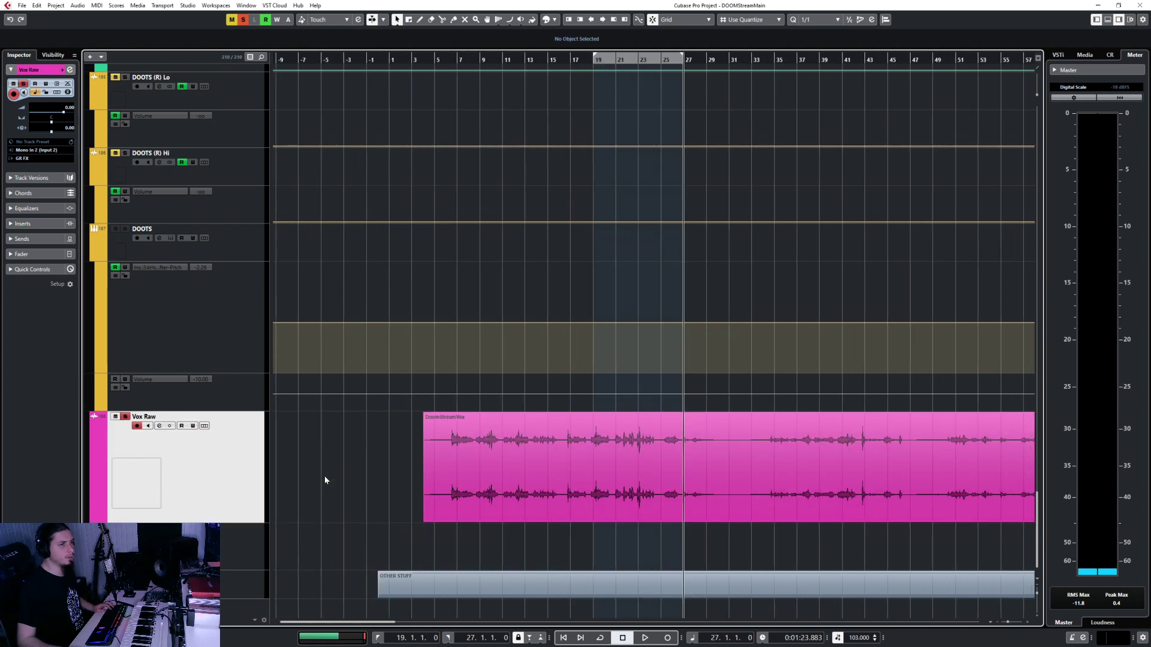
Step: Select all events on the Vox Raw track and move them together so the first one starts at bar 31
{"action": "scroll", "coordinate": [325, 480], "scroll_direction": "right", "scroll_amount": 3}
{"action": "scroll", "coordinate": [302, 477], "scroll_direction": "down", "scroll_amount": 2}
{"action": "right_click", "coordinate": [217, 481]}
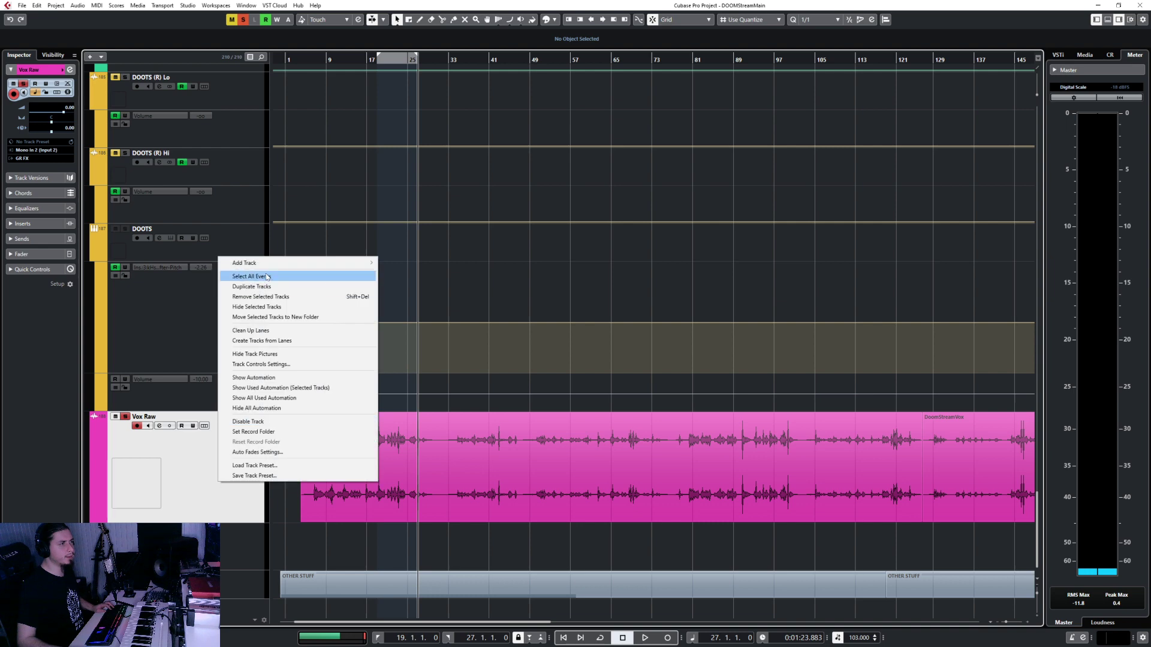
{"action": "left_click", "coordinate": [267, 277]}
{"action": "left_click_drag", "start_coordinate": [354, 466], "coordinate": [483, 470]}
{"action": "left_click", "coordinate": [427, 483]}
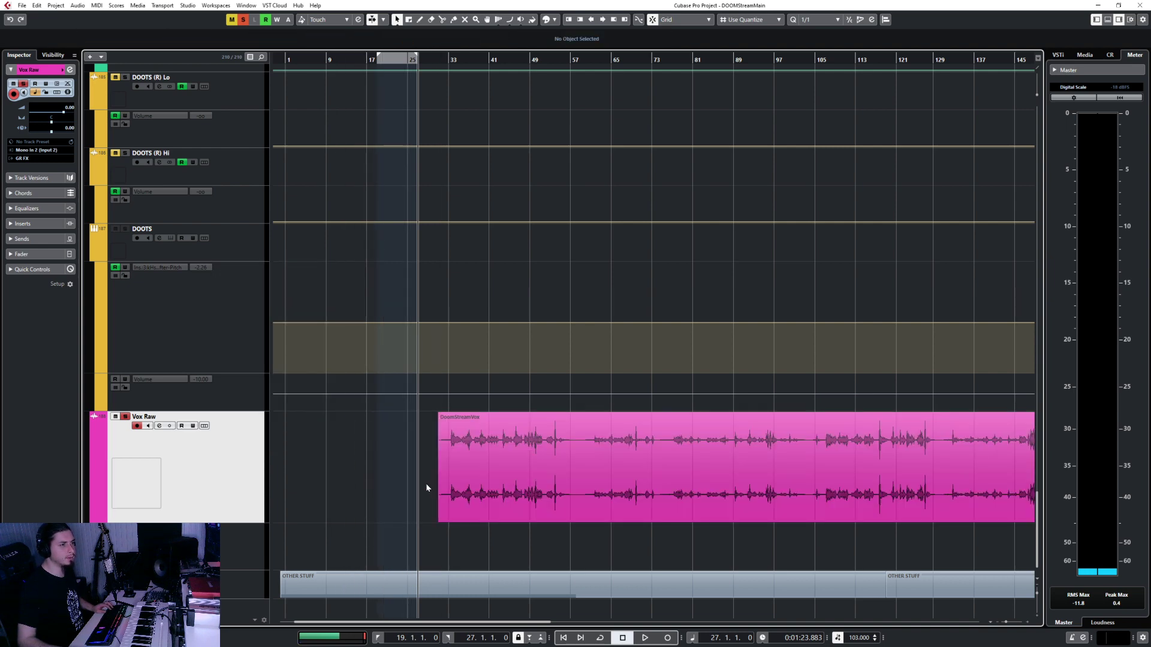
Step: Audition the first Vox Raw event from about bar 42 to bar 51
{"action": "scroll", "coordinate": [425, 483], "scroll_direction": "up", "scroll_amount": 5}
{"action": "scroll", "coordinate": [501, 483], "scroll_direction": "right", "scroll_amount": 2}
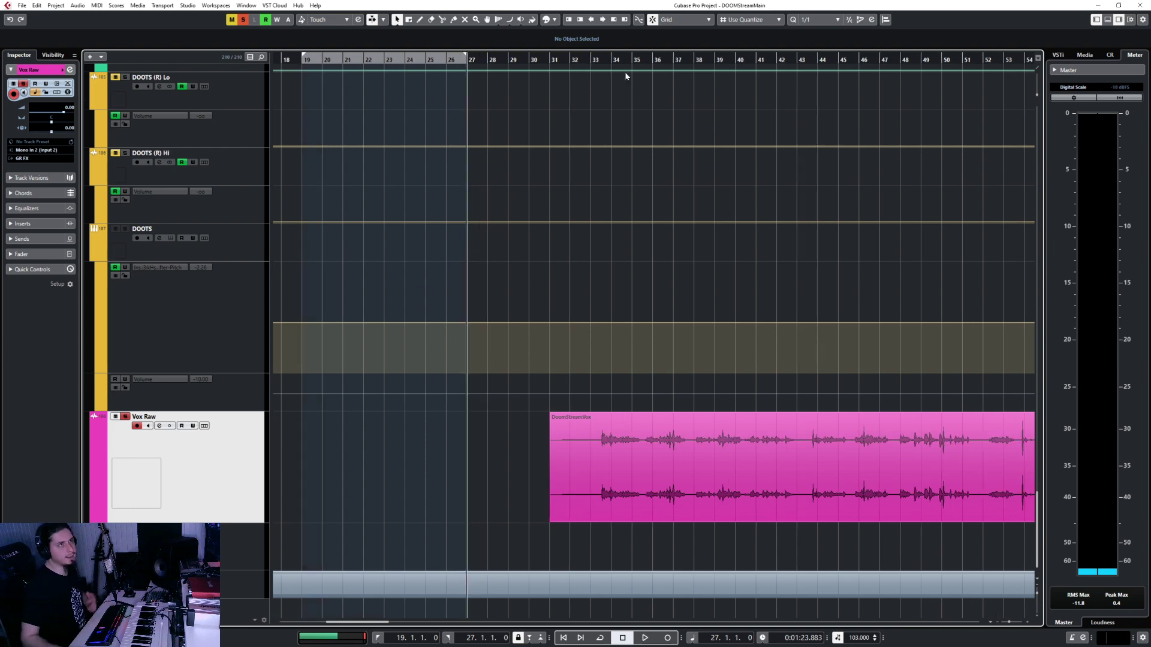
{"action": "mouse_move", "coordinate": [602, 60]}
{"action": "left_mouse_down"}
{"action": "mouse_move", "coordinate": [591, 59]}
{"action": "mouse_move", "coordinate": [601, 55]}
{"action": "left_mouse_up"}
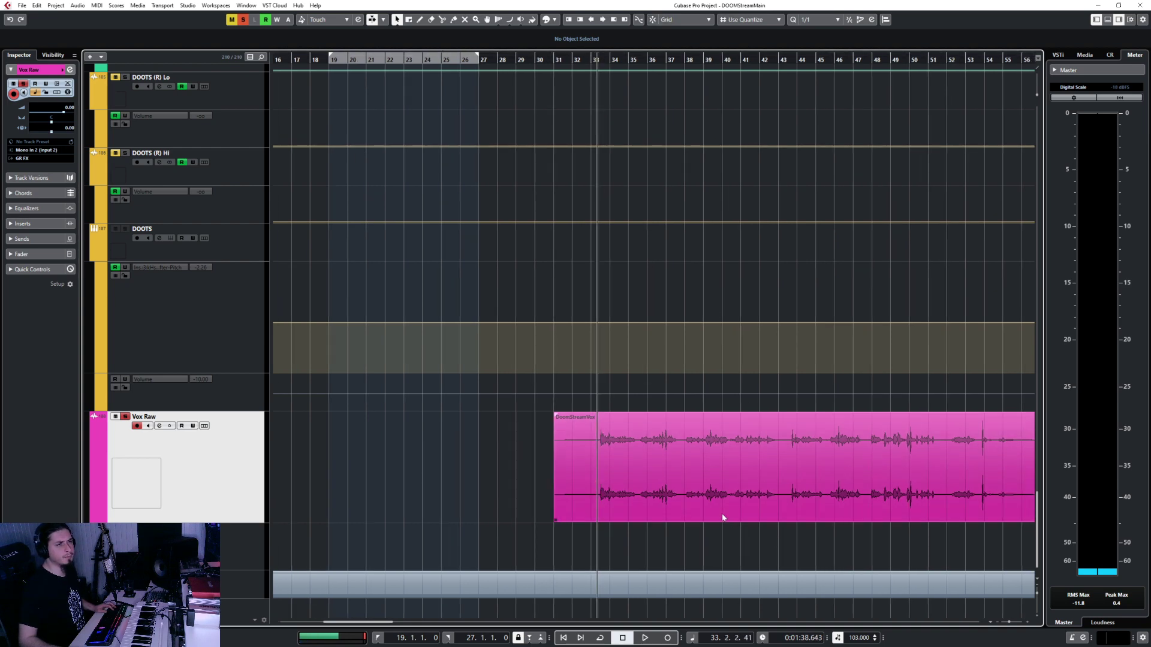
{"action": "left_click", "coordinate": [761, 59]}
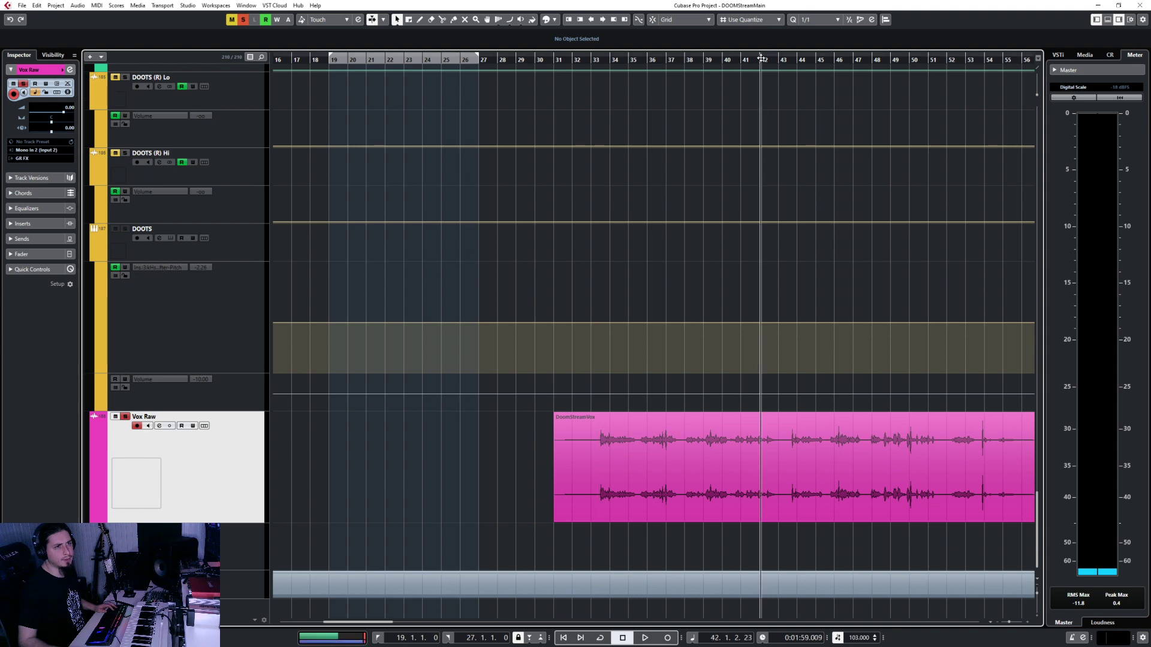
{"action": "key", "text": "space"}
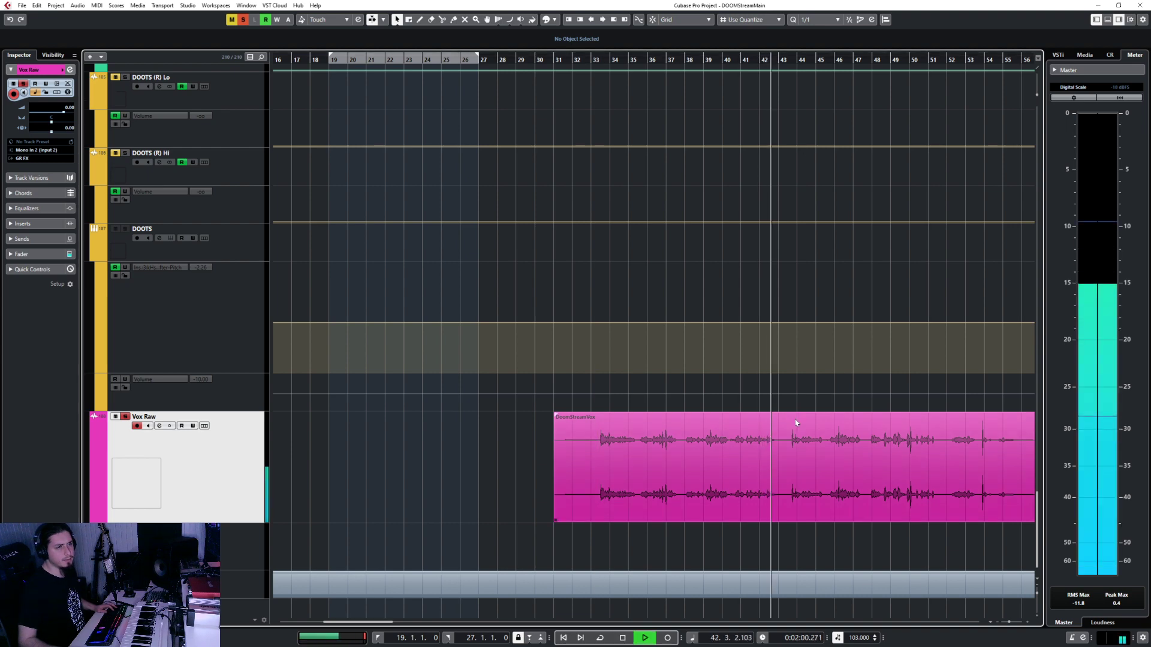
{"action": "key", "text": "f"}
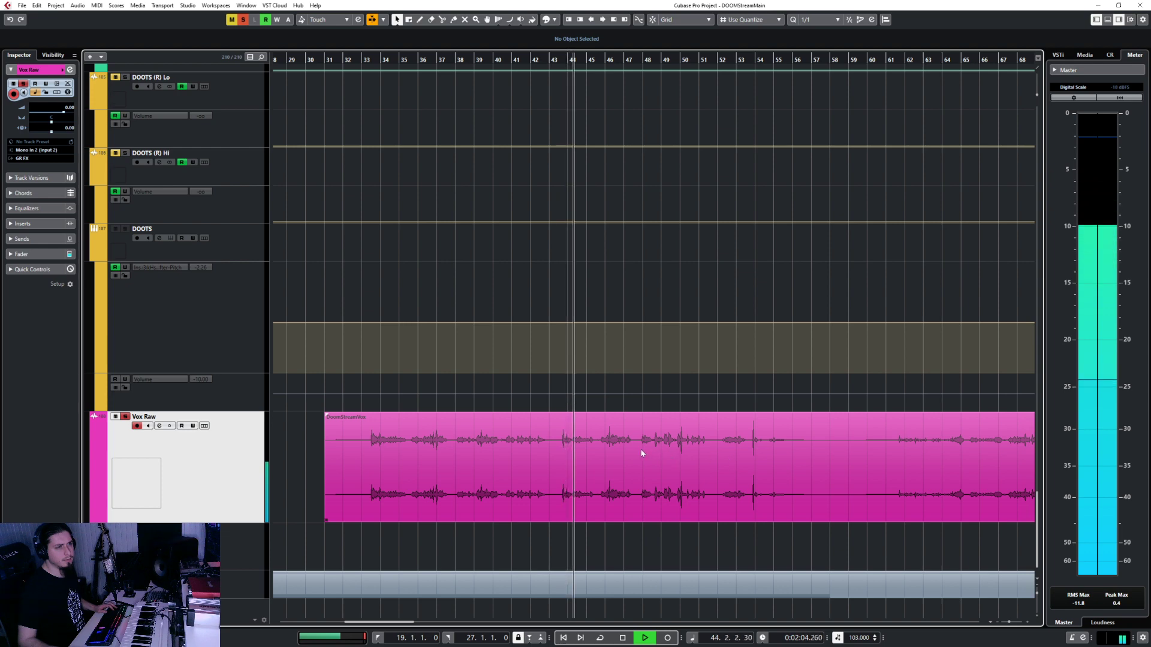
{"action": "key", "text": "space"}
{"action": "key", "text": "f"}
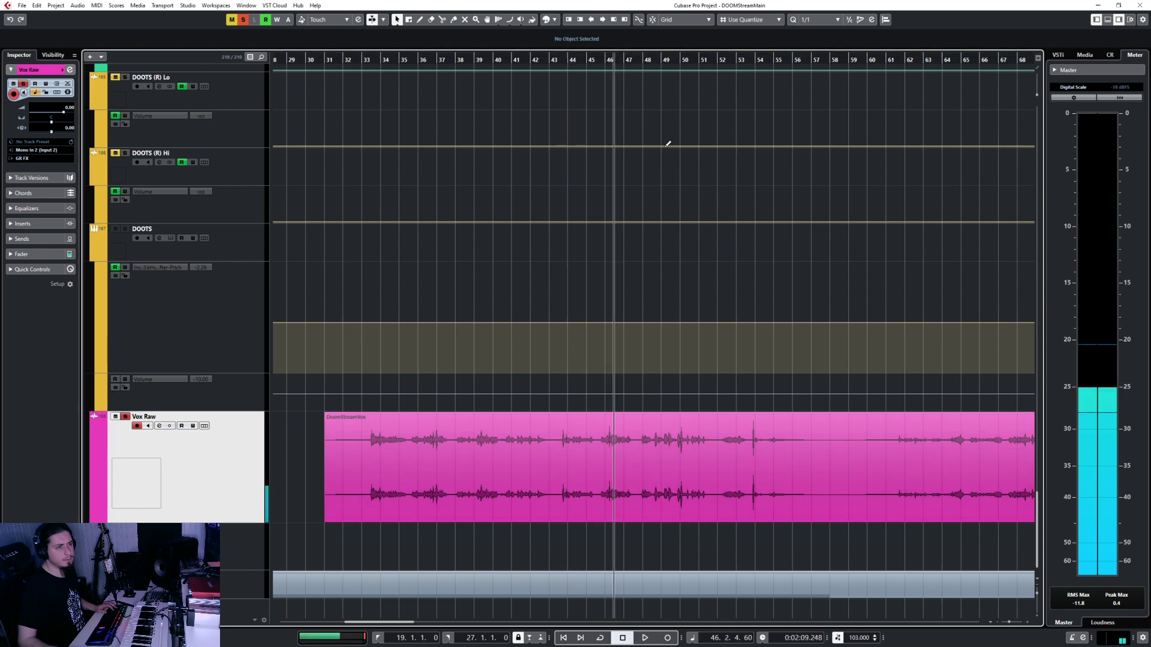
{"action": "key", "text": "space"}
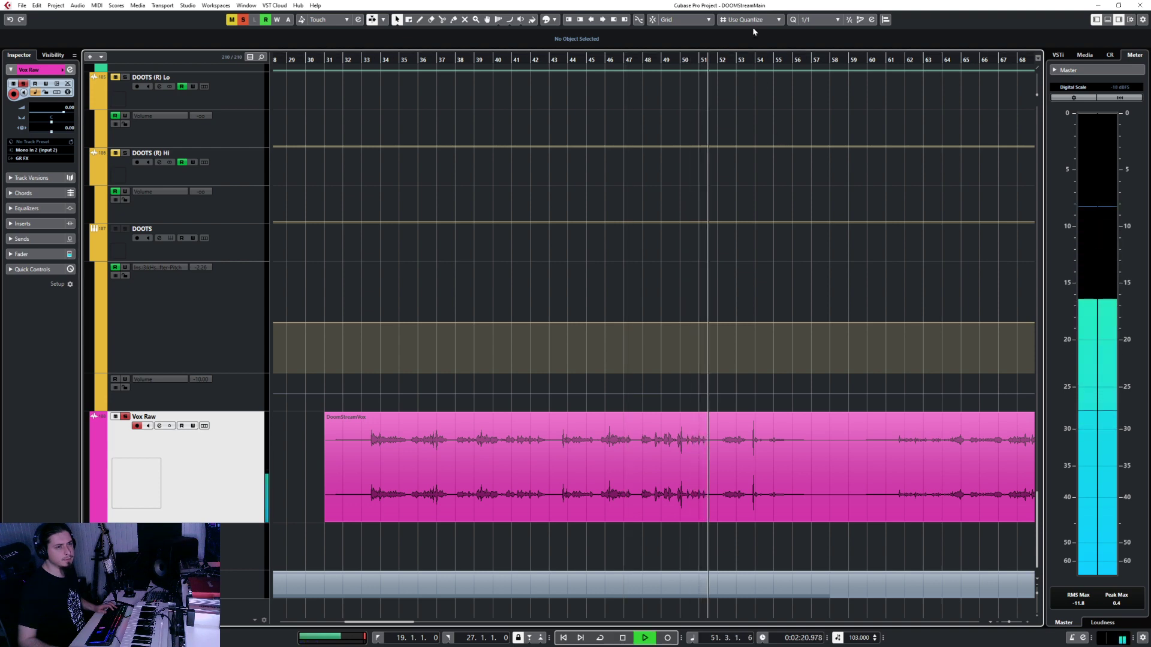
{"action": "key", "text": "space"}
Step: Split the first Vox Raw event at about bar 57 and trim the second part's start to 59.2.4.43
{"action": "left_click", "coordinate": [812, 457], "text": "alt"}
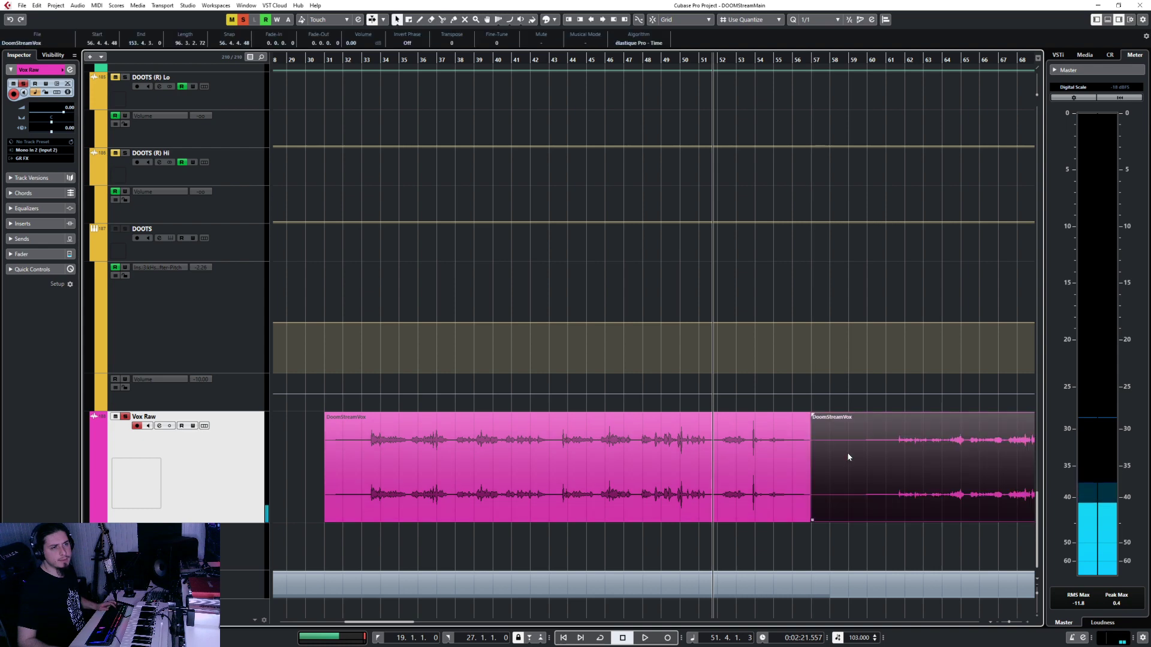
{"action": "left_click_drag", "start_coordinate": [814, 519], "coordinate": [853, 510]}
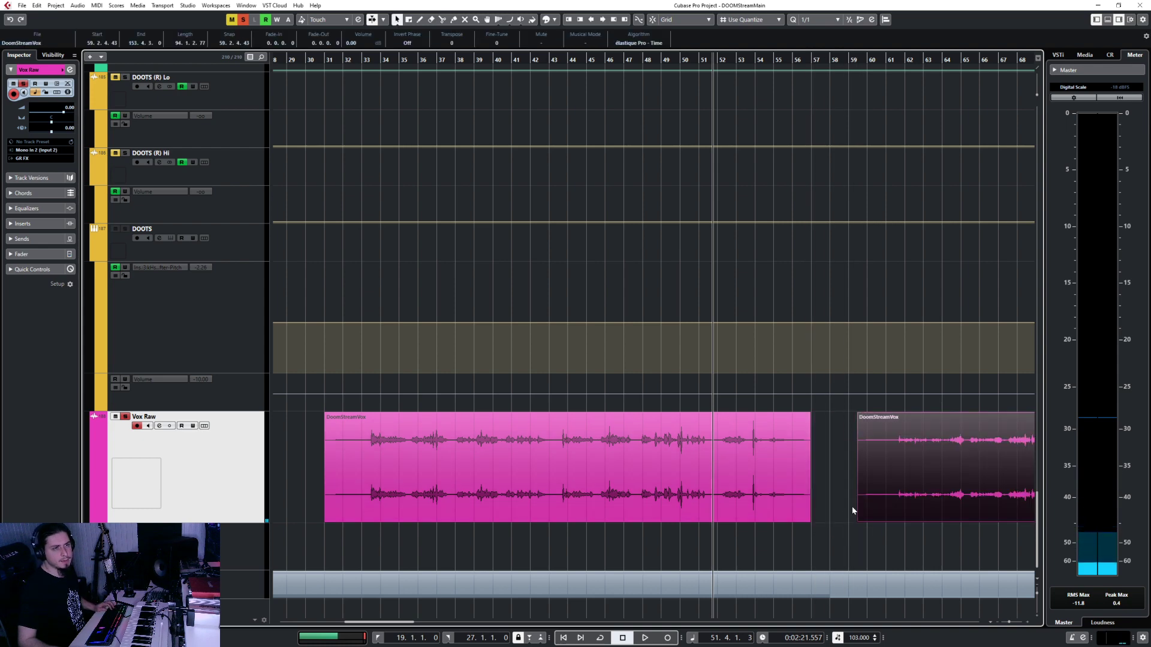
Step: Audition the second vocal section around bars 71 to 78 and split its event at about bar 75
{"action": "scroll", "coordinate": [853, 511], "scroll_direction": "down", "scroll_amount": 3}
{"action": "scroll", "coordinate": [844, 510], "scroll_direction": "right", "scroll_amount": 4}
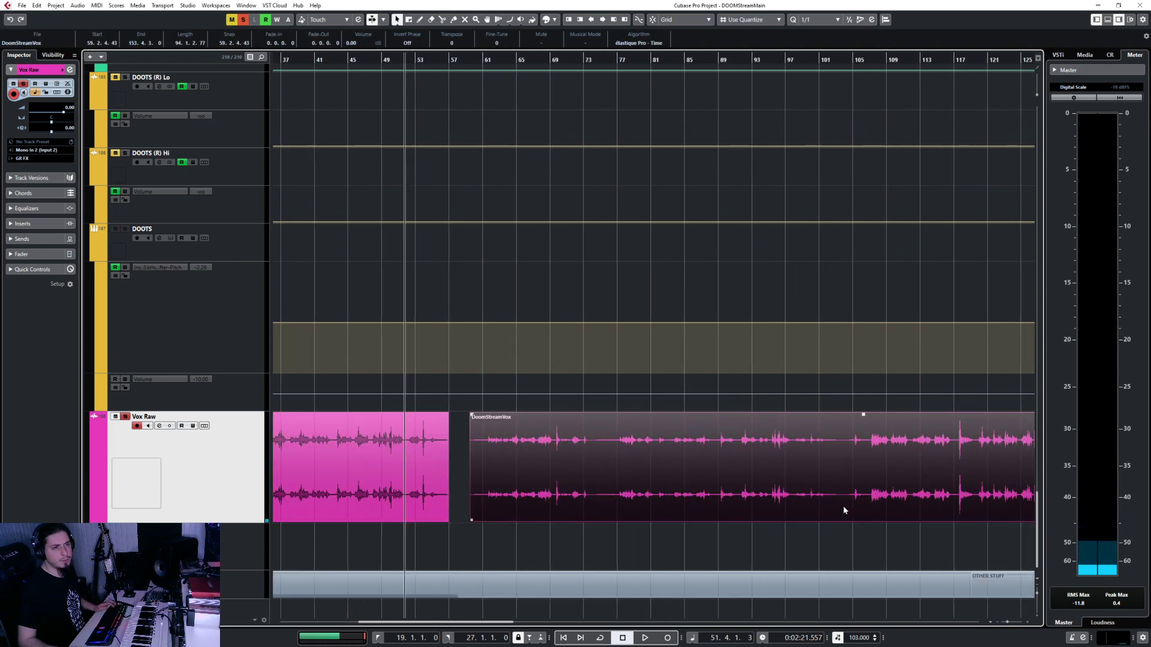
{"action": "left_click", "coordinate": [565, 60]}
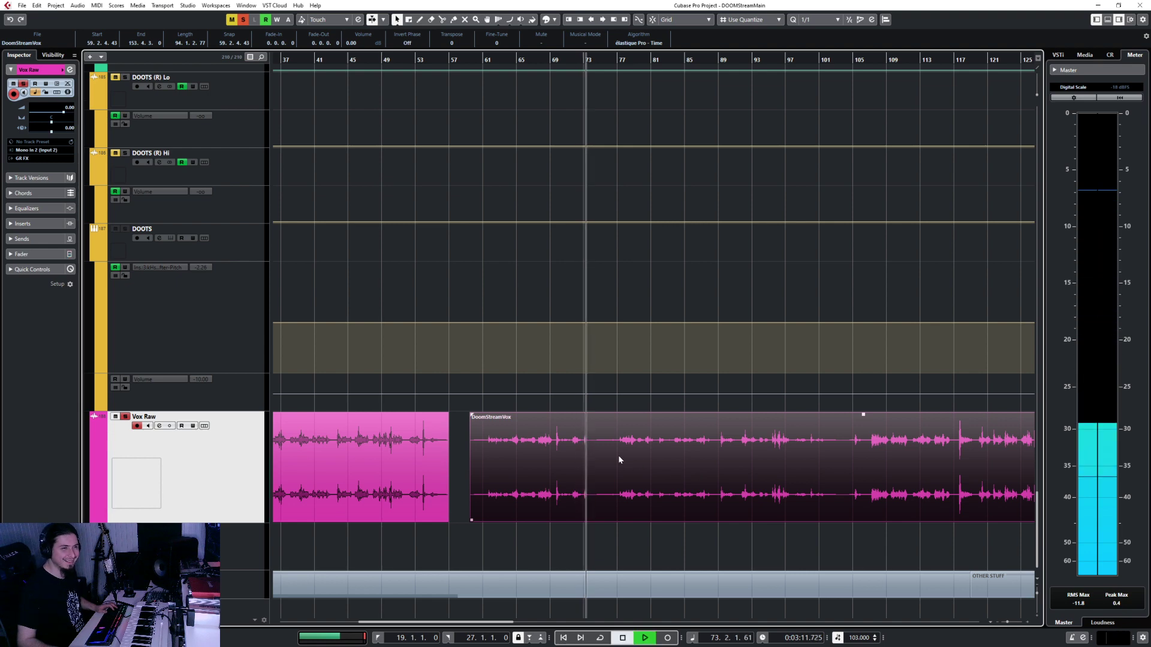
{"action": "key", "text": "space"}
{"action": "left_click", "coordinate": [643, 277]}
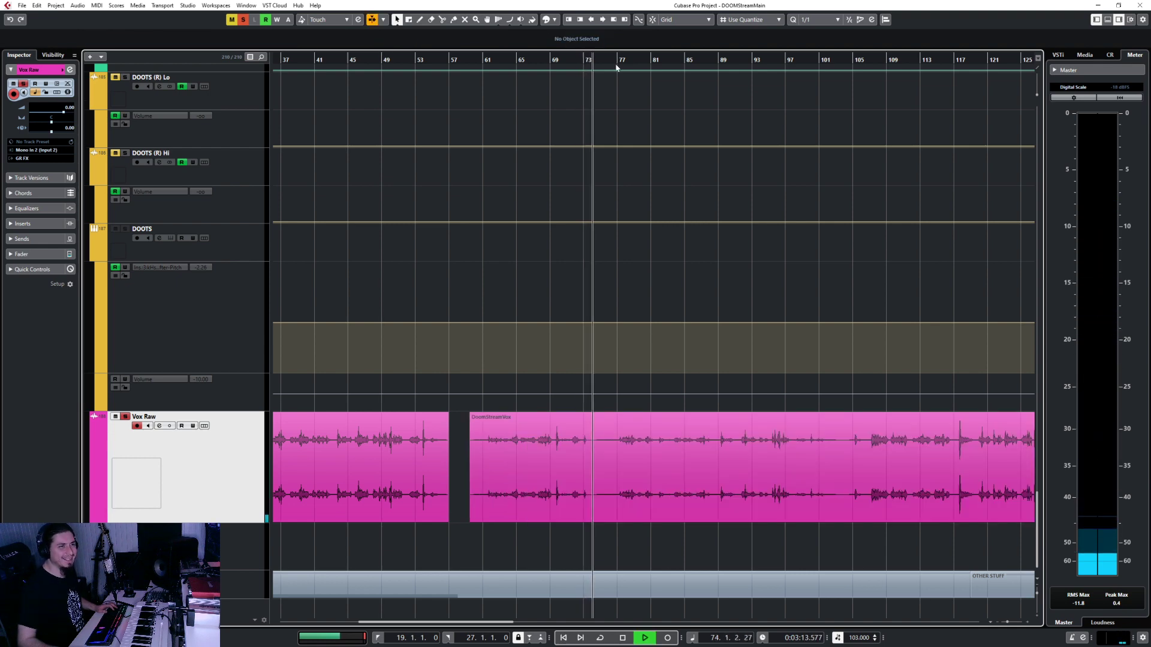
{"action": "left_click", "coordinate": [616, 60]}
{"action": "key", "text": "space"}
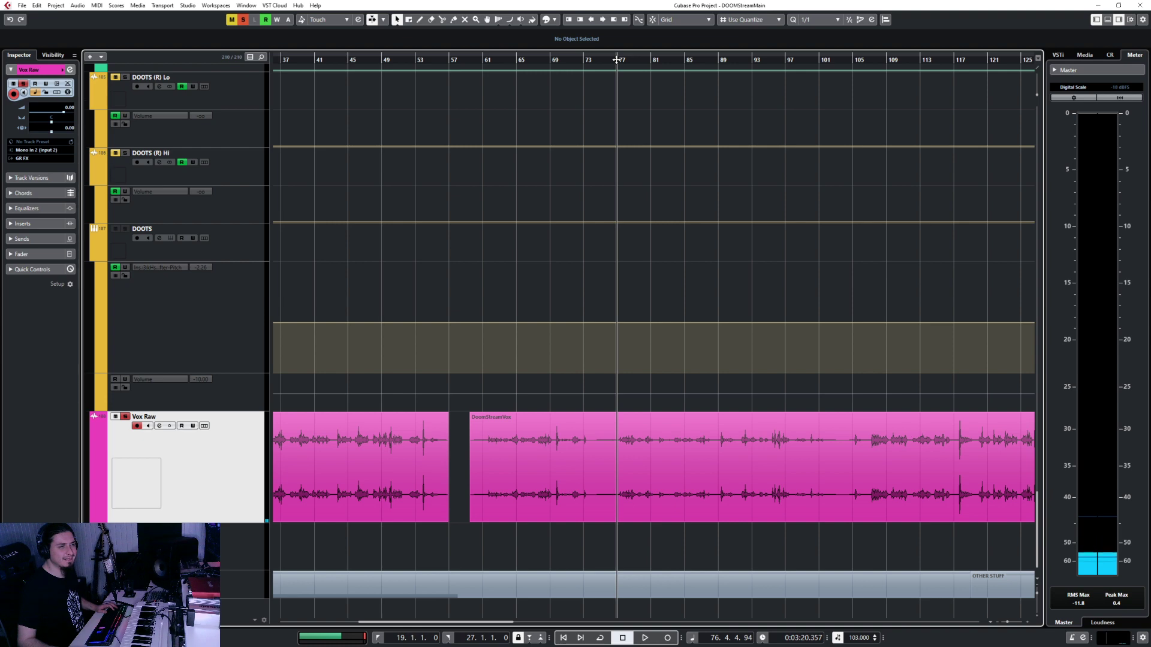
{"action": "key", "text": "space"}
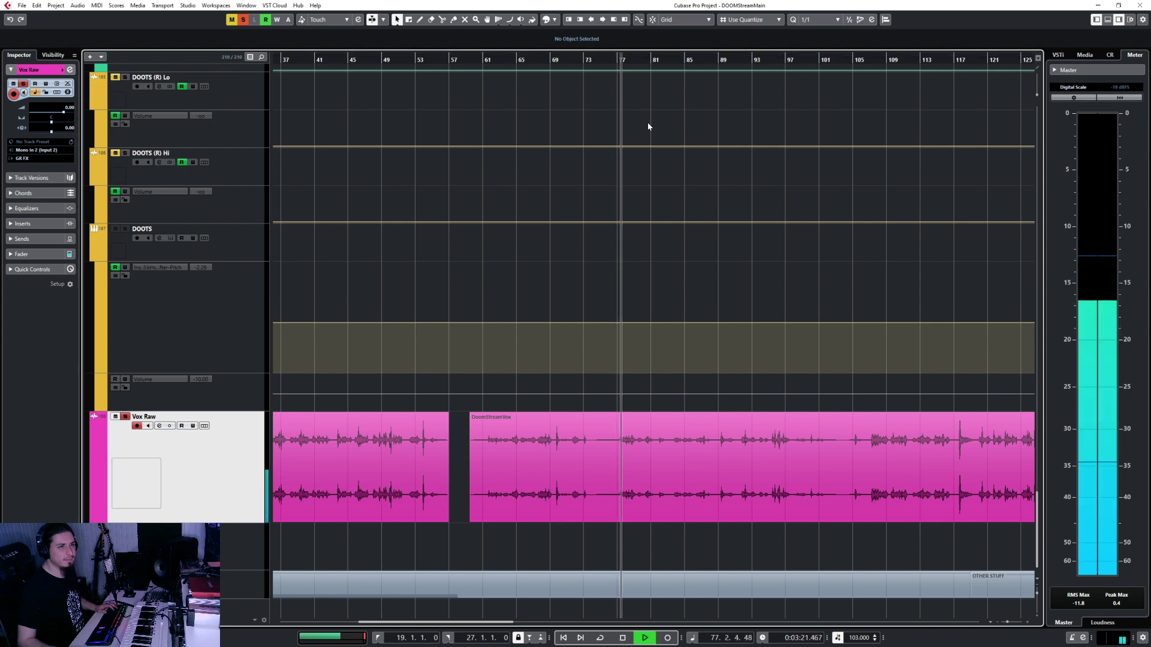
{"action": "key", "text": "3"}
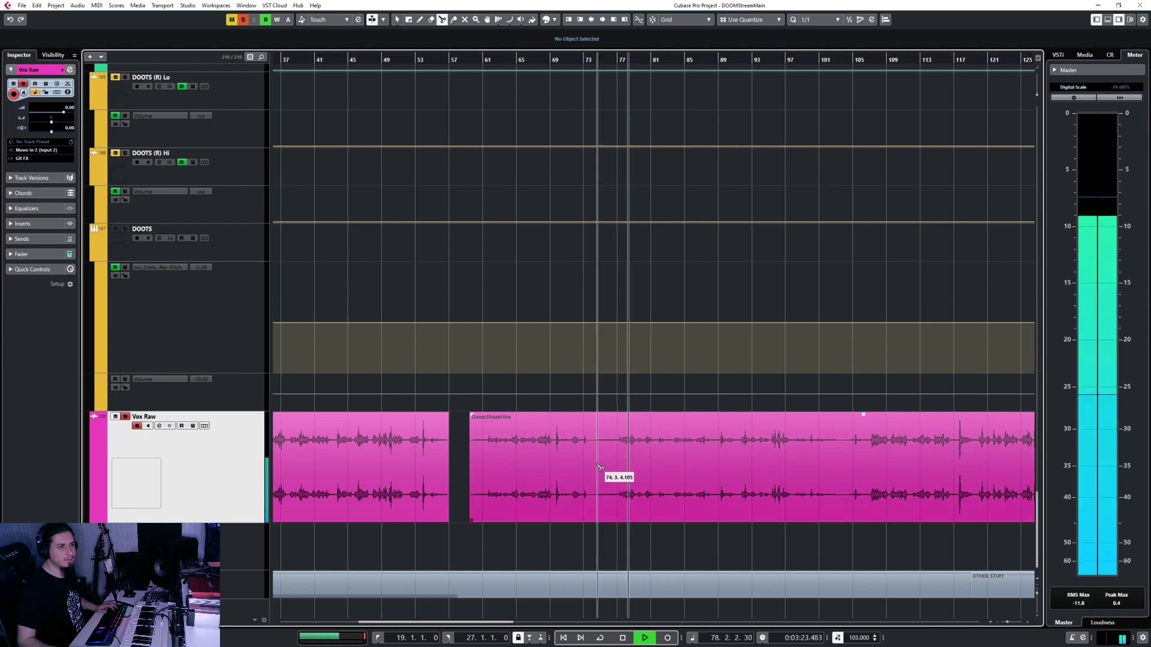
{"action": "left_click", "coordinate": [591, 468]}
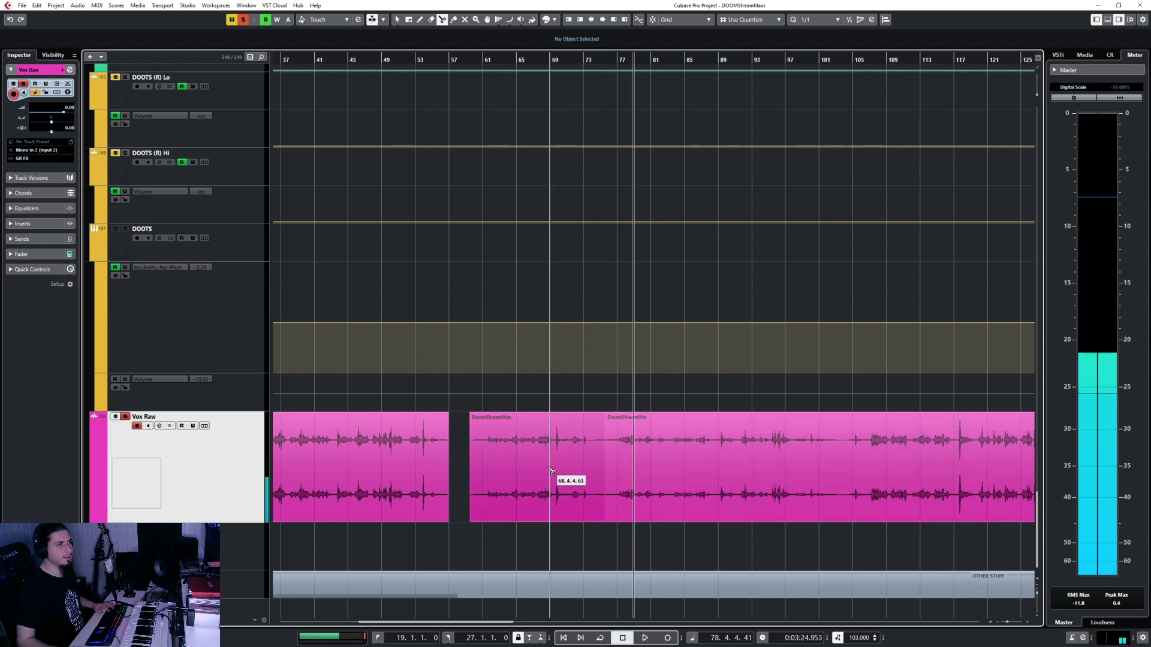
Step: Briefly play the vocal recording from about bar 127 and split its event at about bar 130
{"action": "scroll", "coordinate": [712, 493], "scroll_direction": "right", "scroll_amount": 5}
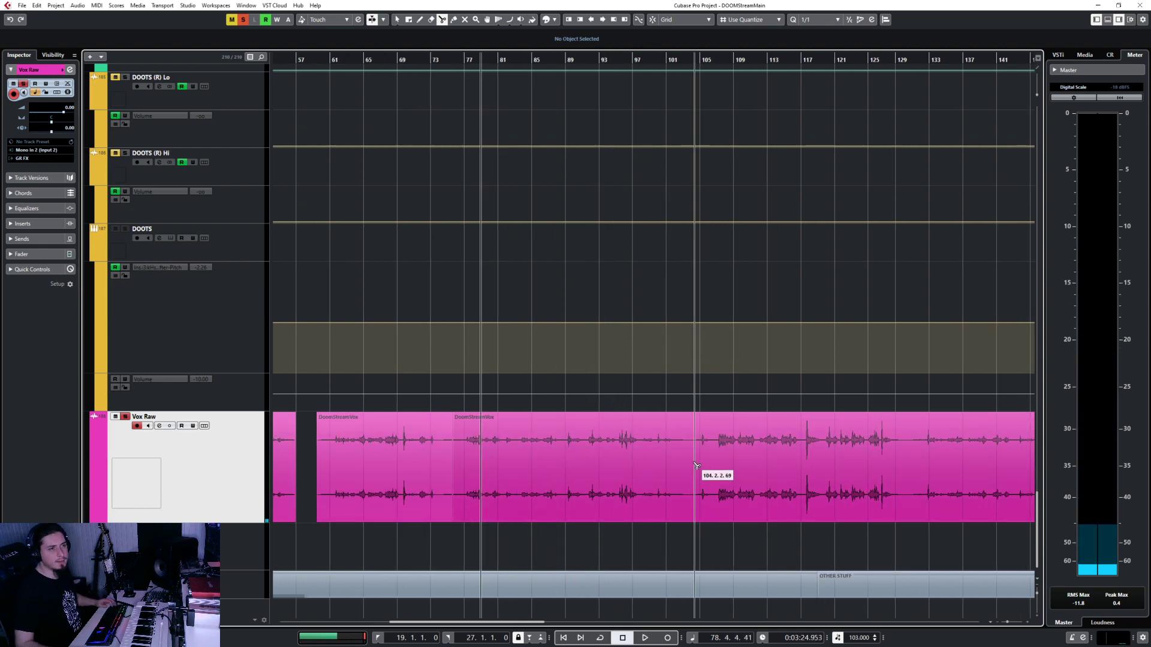
{"action": "scroll", "coordinate": [695, 465], "scroll_direction": "right", "scroll_amount": 4}
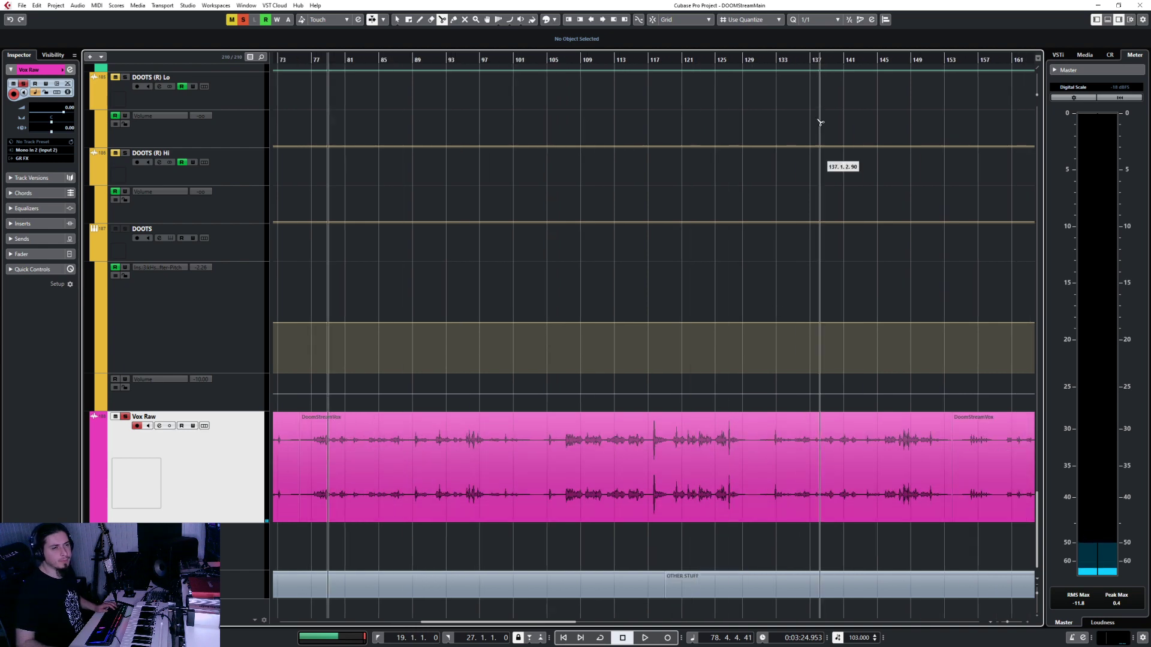
{"action": "left_click", "coordinate": [729, 62]}
{"action": "key", "text": "space"}
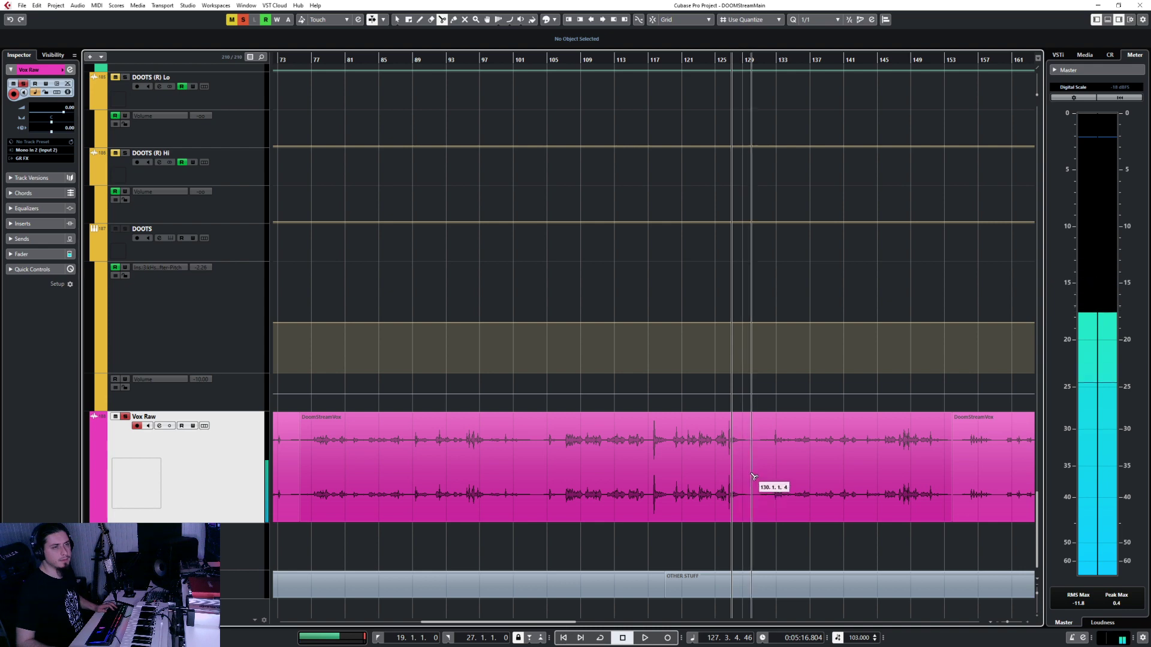
{"action": "scroll", "coordinate": [764, 479], "scroll_direction": "right", "scroll_amount": 5}
{"action": "key", "text": "1"}
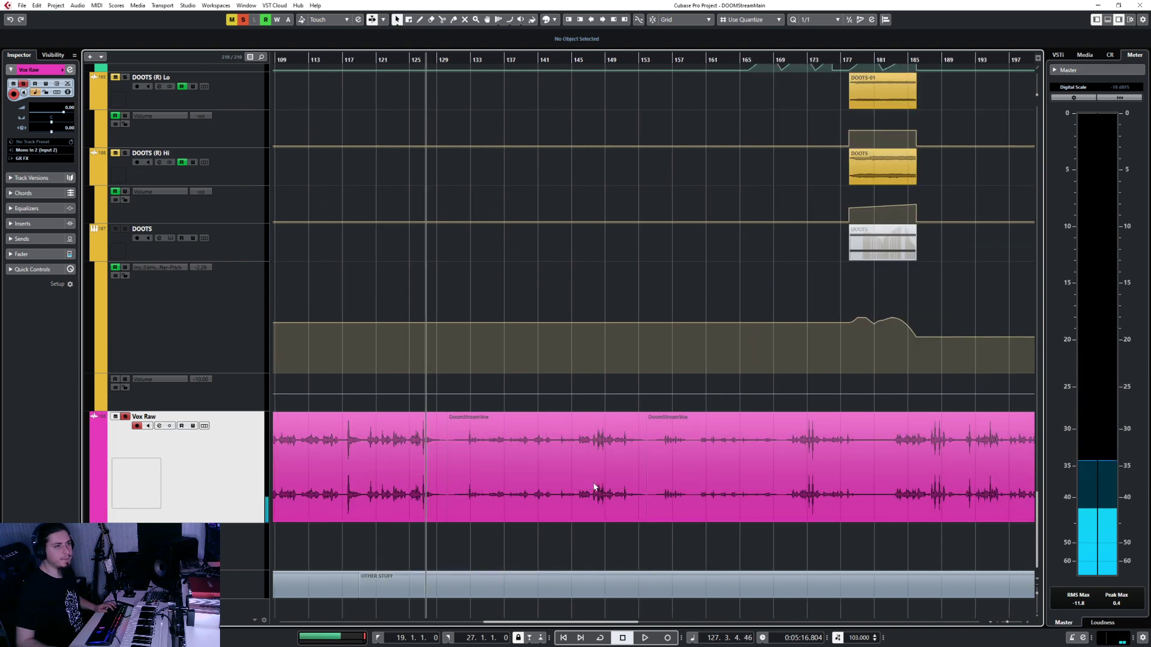
Step: Select the last Vox Raw event, examine the events after bar 130, and place the playhead at about bar 131
{"action": "scroll", "coordinate": [597, 475], "scroll_direction": "left", "scroll_amount": 5}
{"action": "scroll", "coordinate": [597, 475], "scroll_direction": "right", "scroll_amount": 3}
{"action": "scroll", "coordinate": [597, 475], "scroll_direction": "right", "scroll_amount": 3}
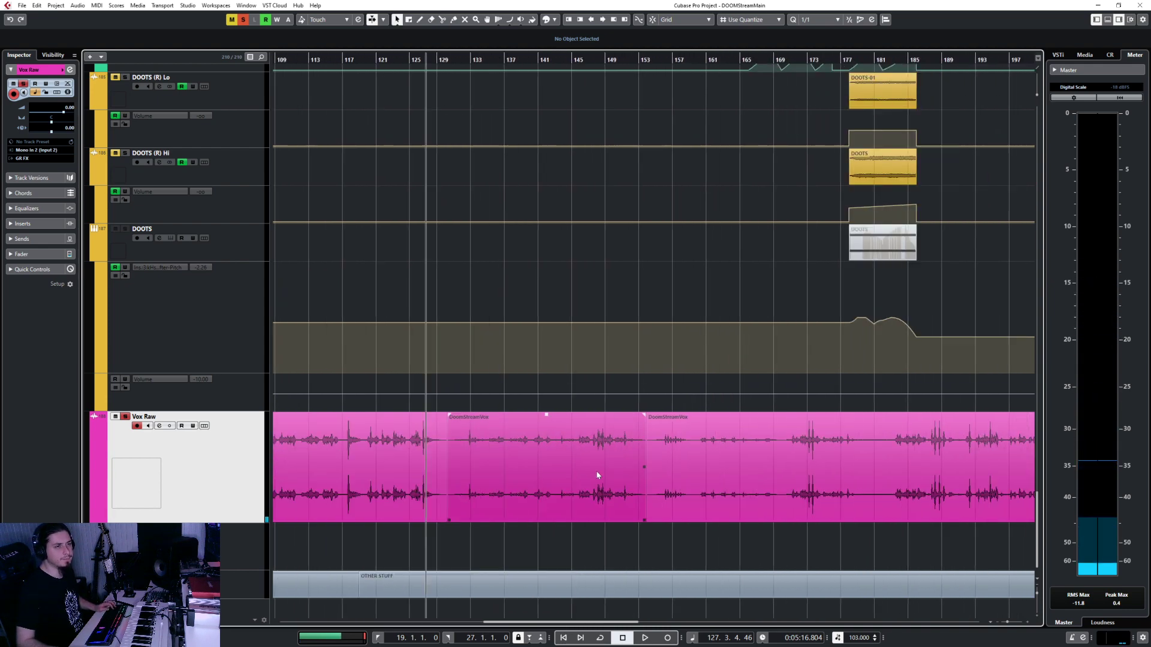
{"action": "left_click", "coordinate": [653, 467]}
{"action": "scroll", "coordinate": [651, 469], "scroll_direction": "right", "scroll_amount": 3}
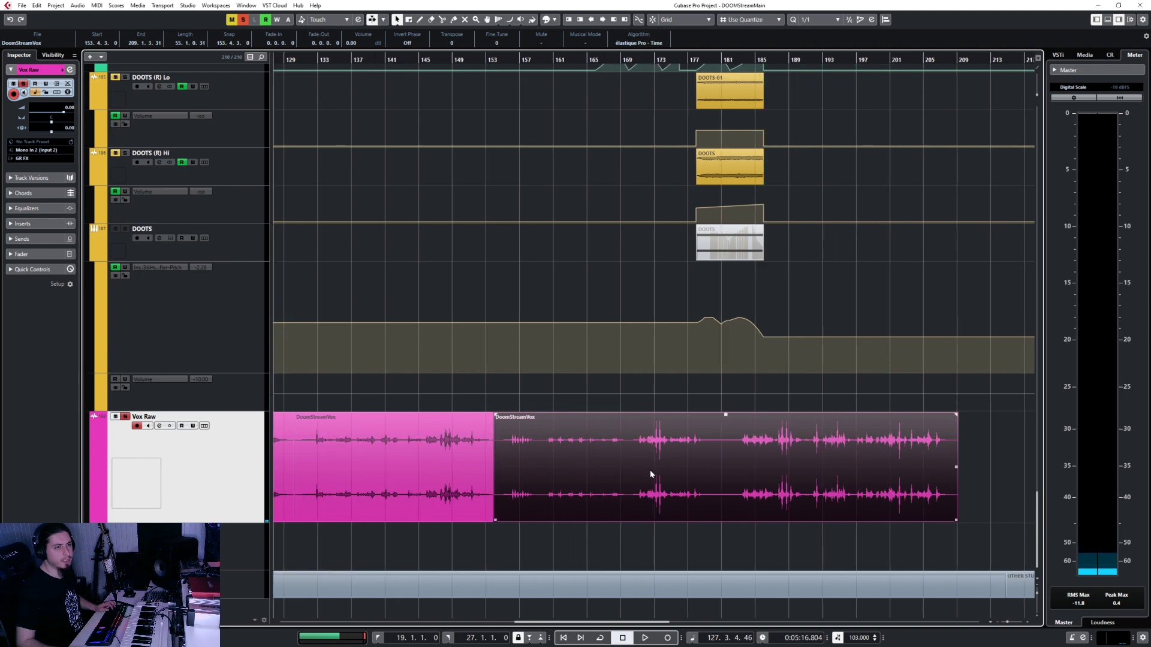
{"action": "scroll", "coordinate": [566, 481], "scroll_direction": "right", "scroll_amount": 7}
{"action": "scroll", "coordinate": [566, 480], "scroll_direction": "left", "scroll_amount": 10}
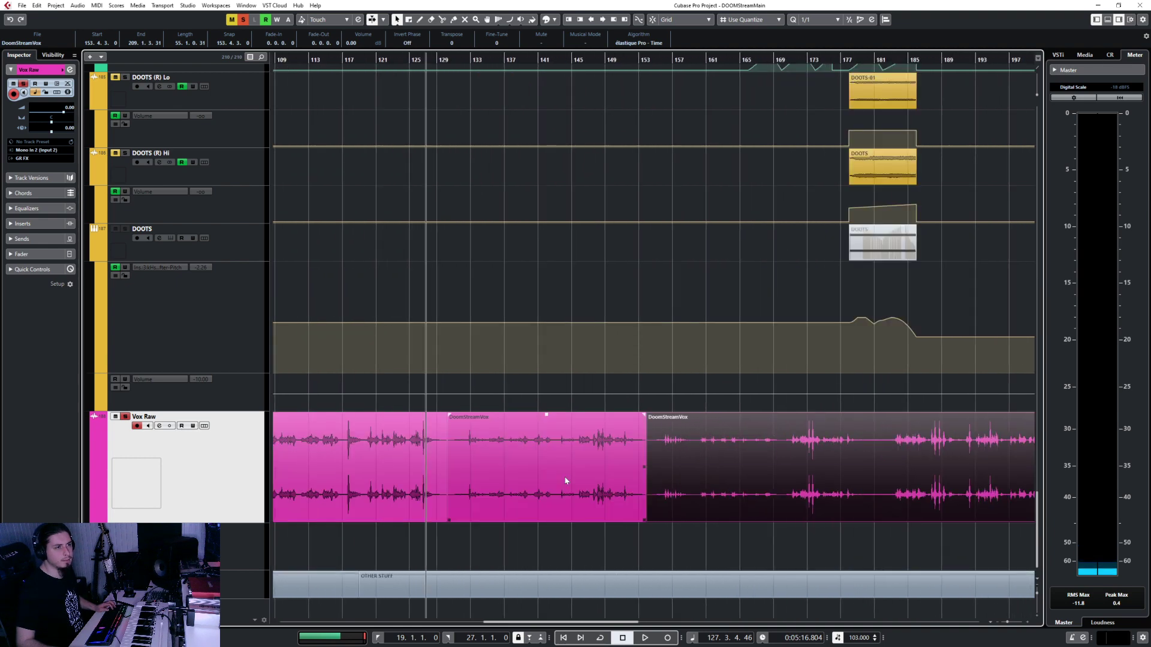
{"action": "left_click", "coordinate": [454, 60]}
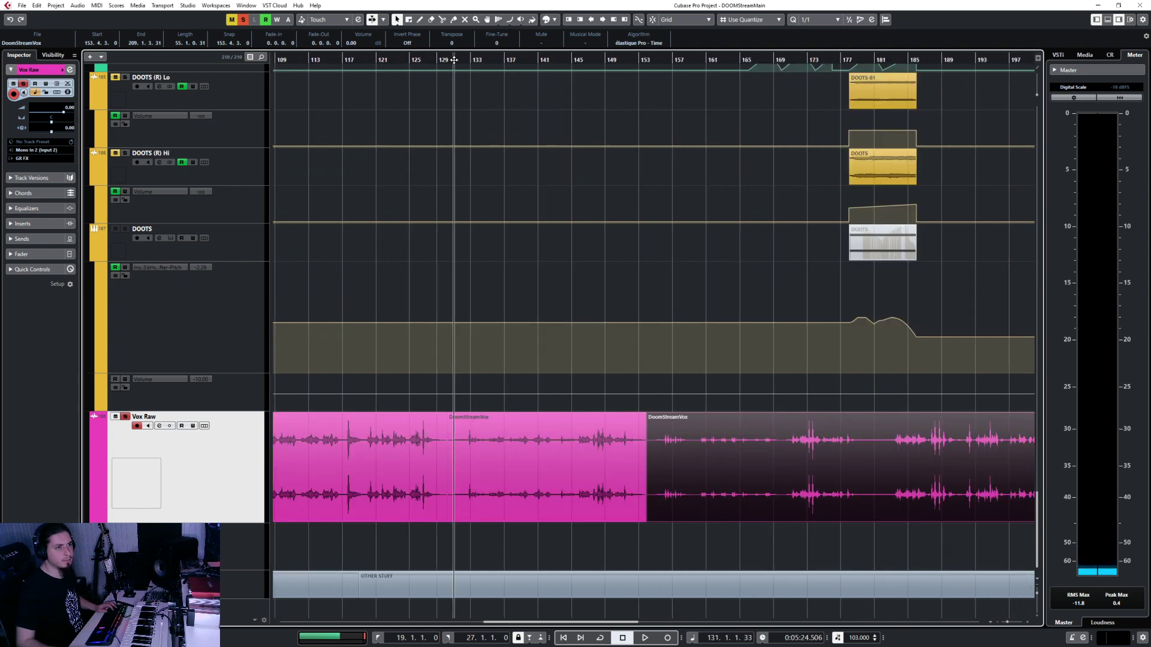
Step: Play the opening Vox Raw section from about bar 33 to bar 35
{"action": "scroll", "coordinate": [584, 462], "scroll_direction": "left", "scroll_amount": 20}
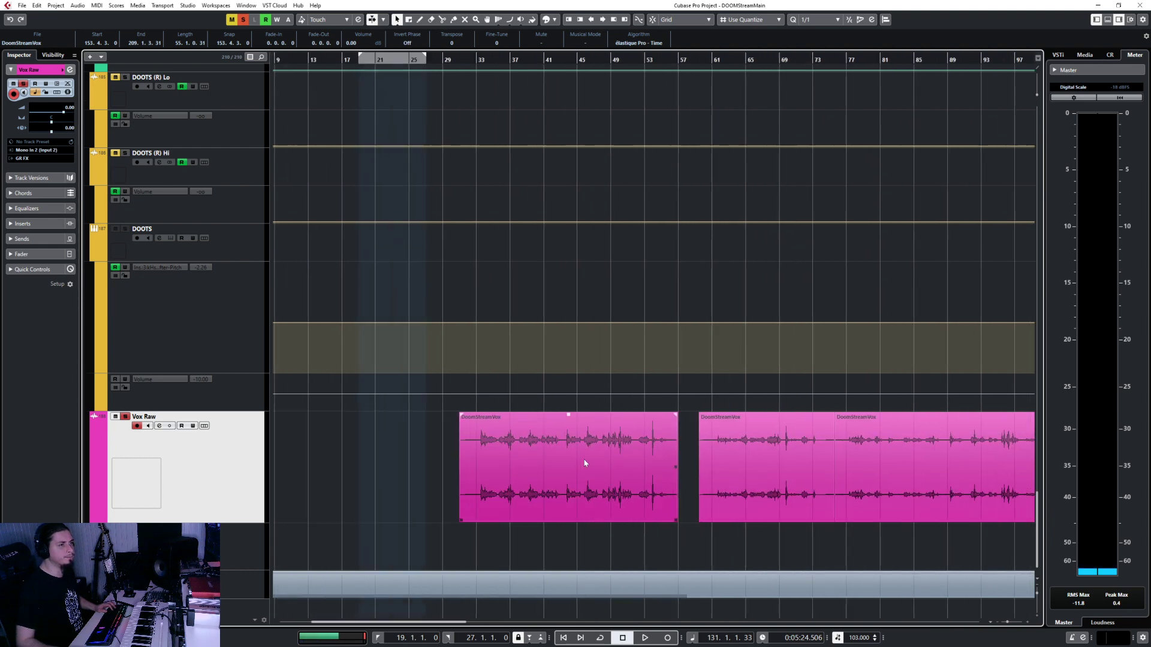
{"action": "scroll", "coordinate": [584, 458], "scroll_direction": "up", "scroll_amount": 5}
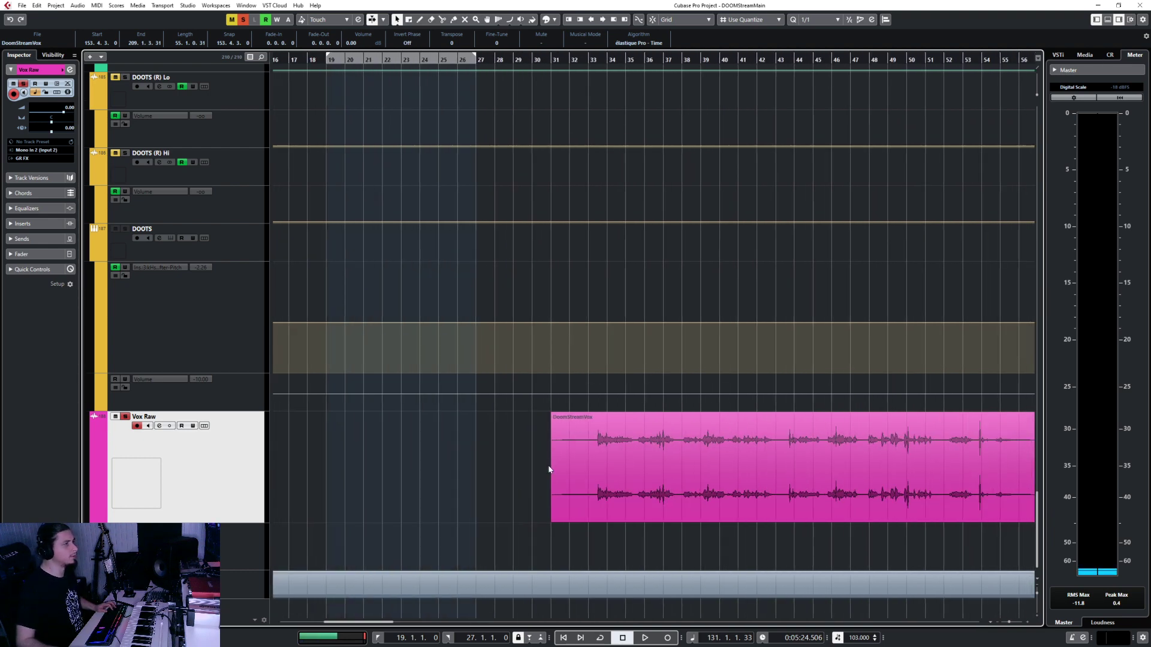
{"action": "left_click", "coordinate": [592, 60]}
{"action": "key", "text": "space"}
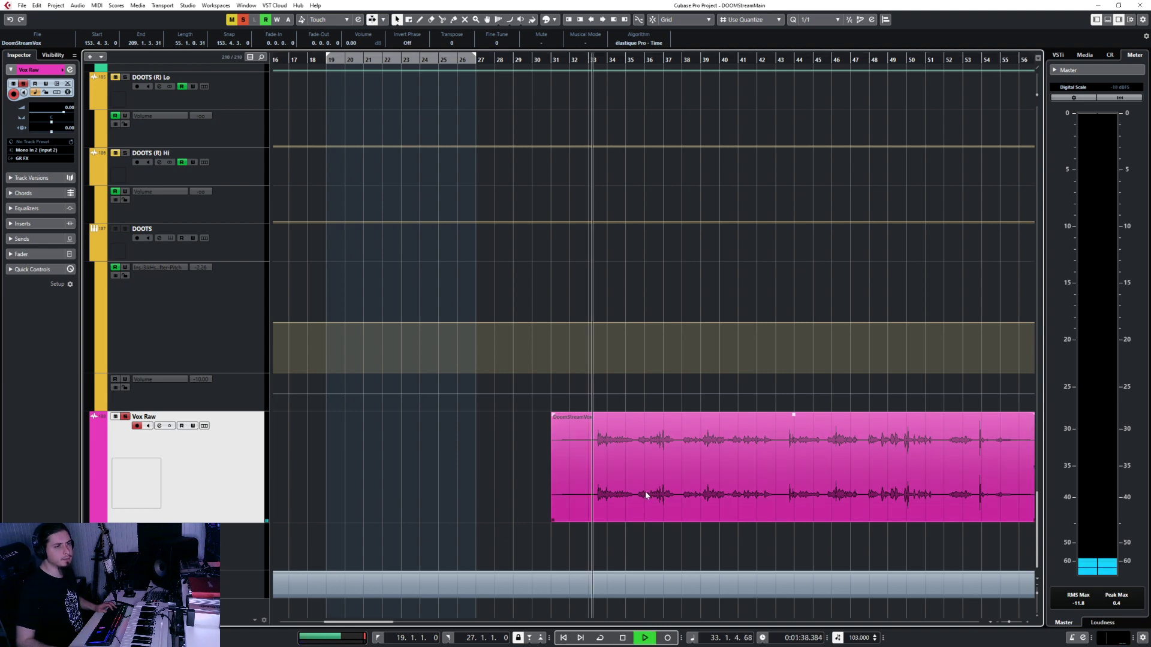
{"action": "key", "text": "g"}
{"action": "key", "text": "g"}
{"action": "key", "text": "g"}
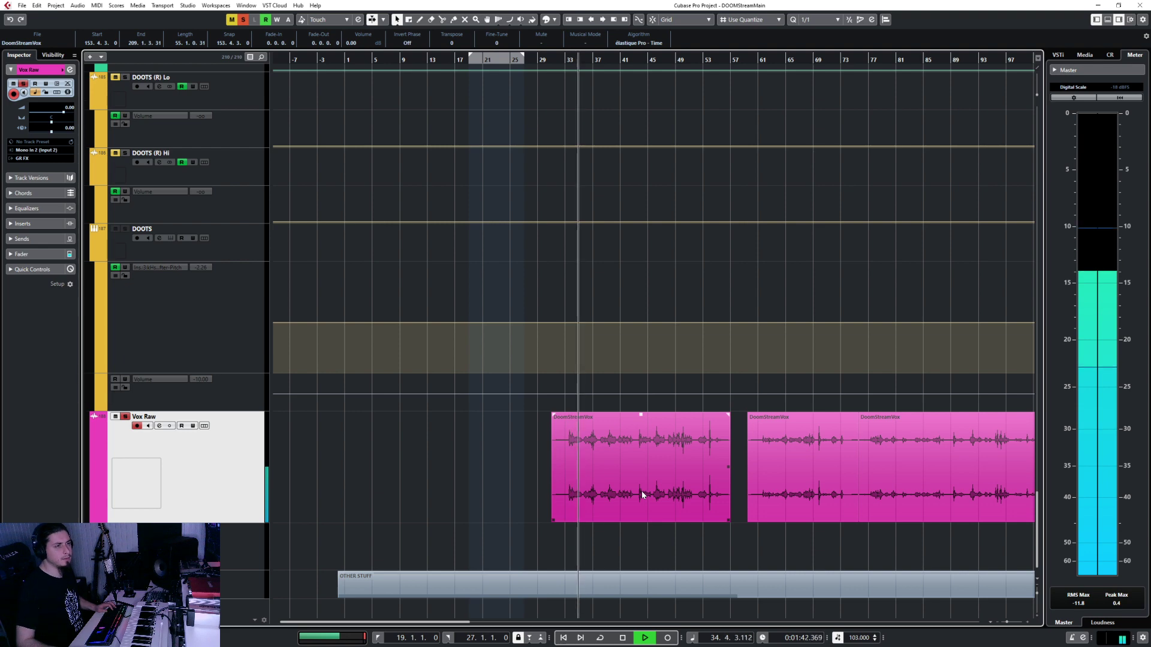
{"action": "key", "text": "space"}
Step: Play the second Vox Raw section from about bar 61 to bar 63
{"action": "scroll", "coordinate": [640, 488], "scroll_direction": "right", "scroll_amount": 4}
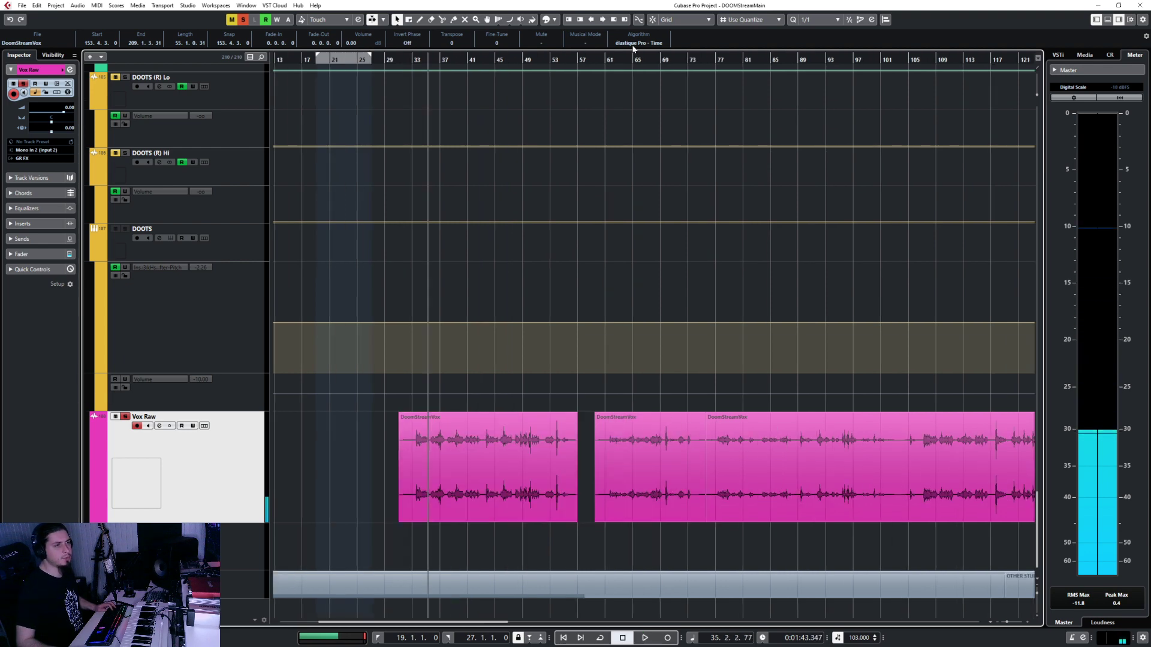
{"action": "left_click", "coordinate": [606, 58]}
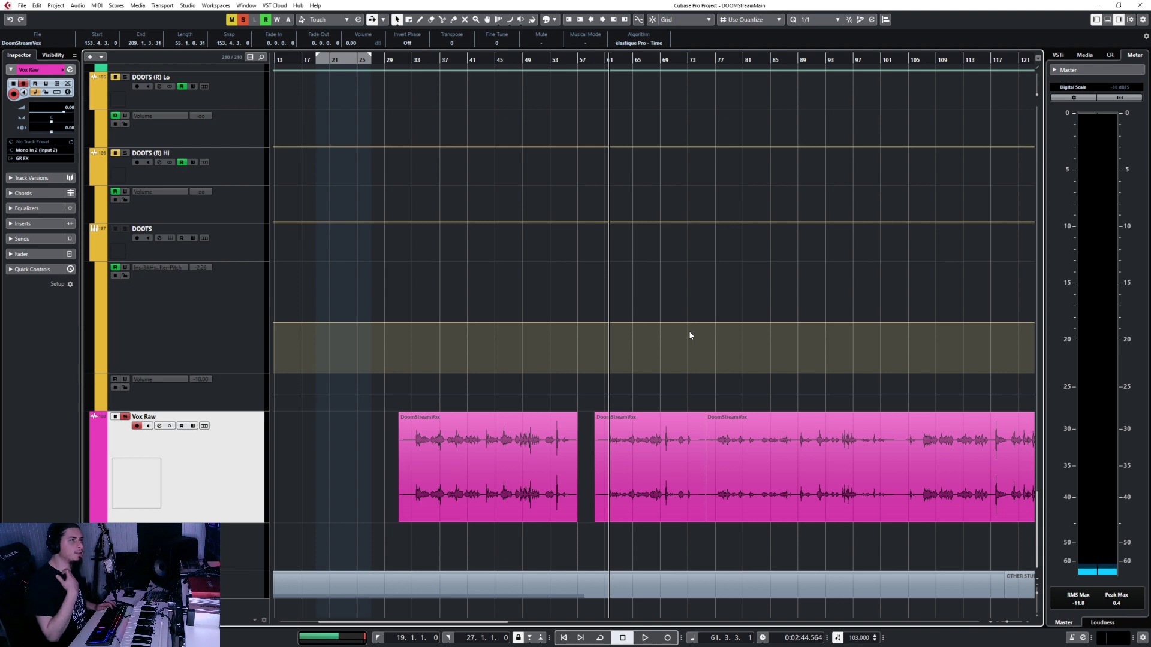
{"action": "key", "text": "space"}
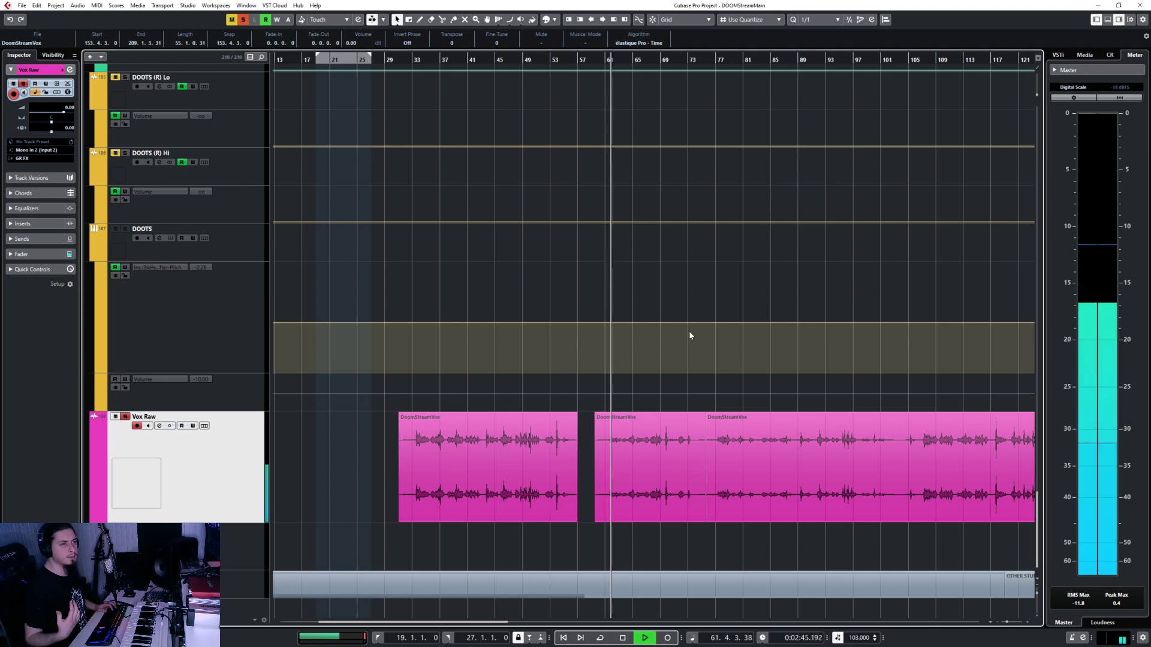
{"action": "left_click", "coordinate": [657, 473]}
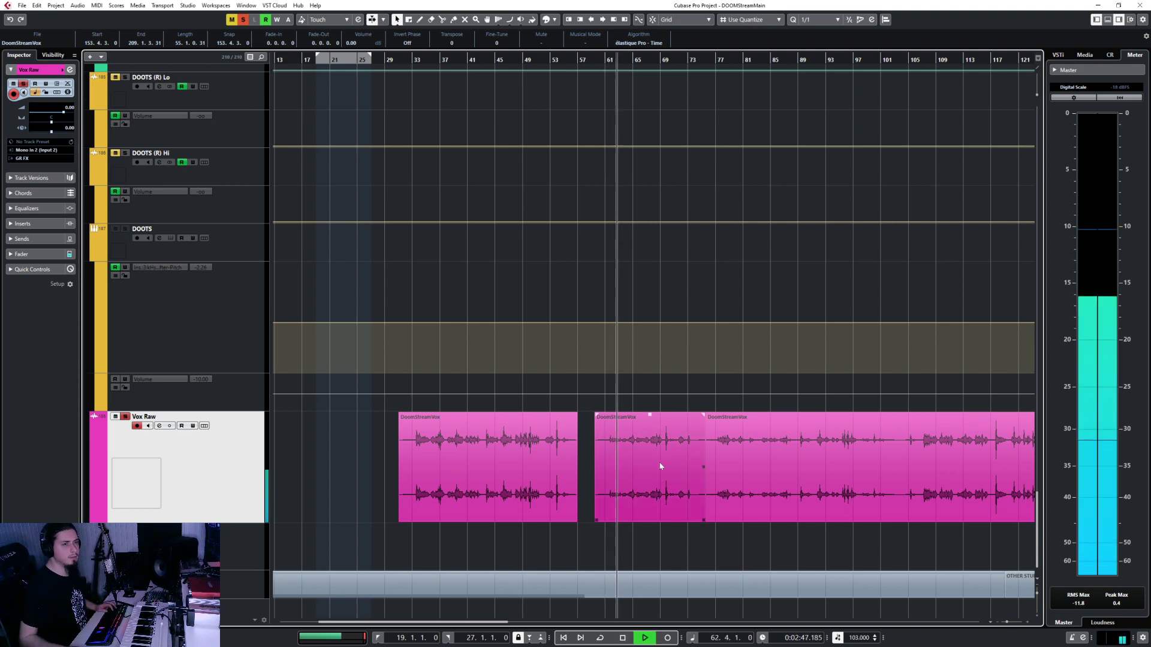
{"action": "key", "text": "space"}
{"action": "scroll", "coordinate": [657, 472], "scroll_direction": "right", "scroll_amount": 5}
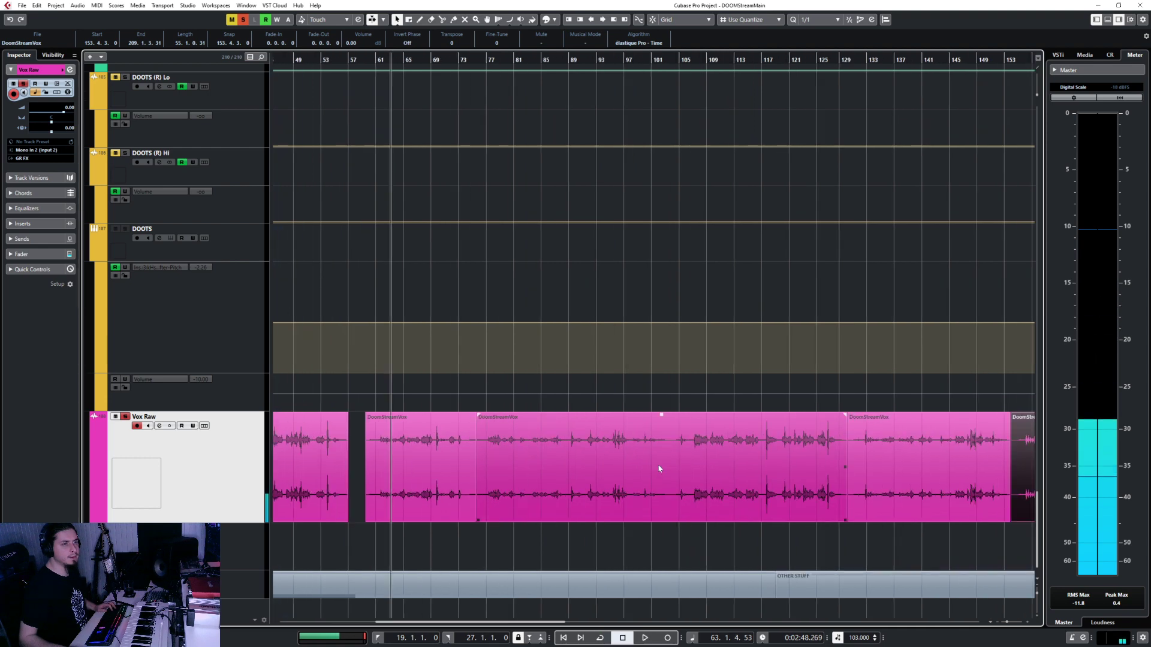
Step: Play the third Vox Raw section from about bar 77 to bar 79
{"action": "left_click_drag", "start_coordinate": [477, 60], "coordinate": [484, 62]}
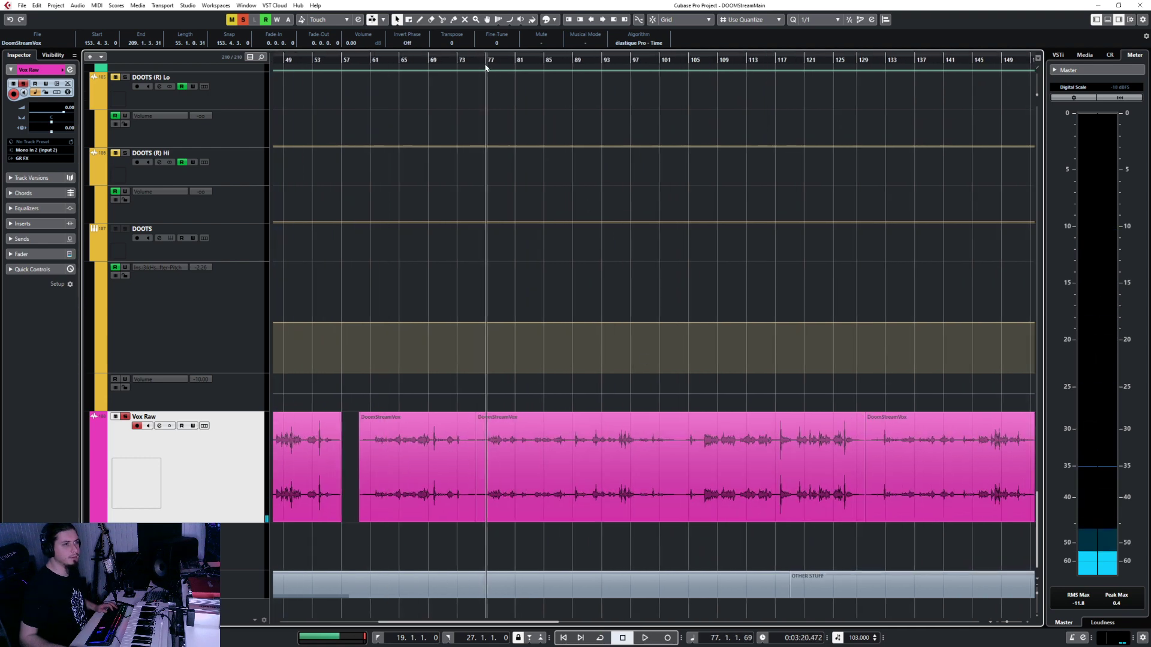
{"action": "key", "text": "space"}
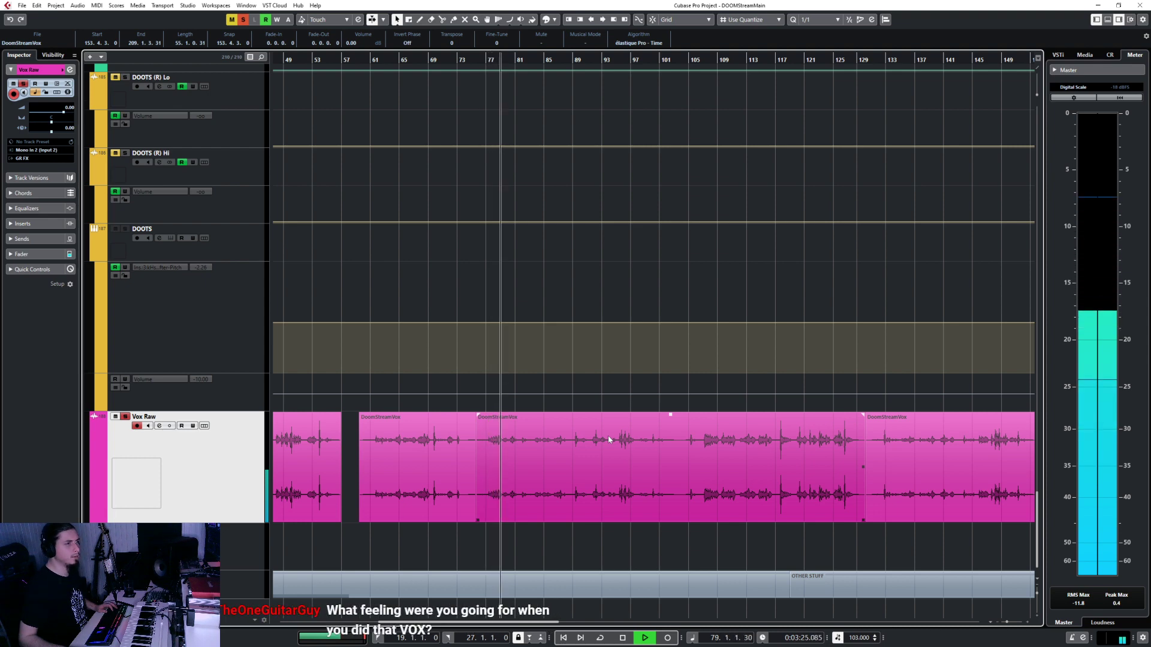
{"action": "key", "text": "space"}
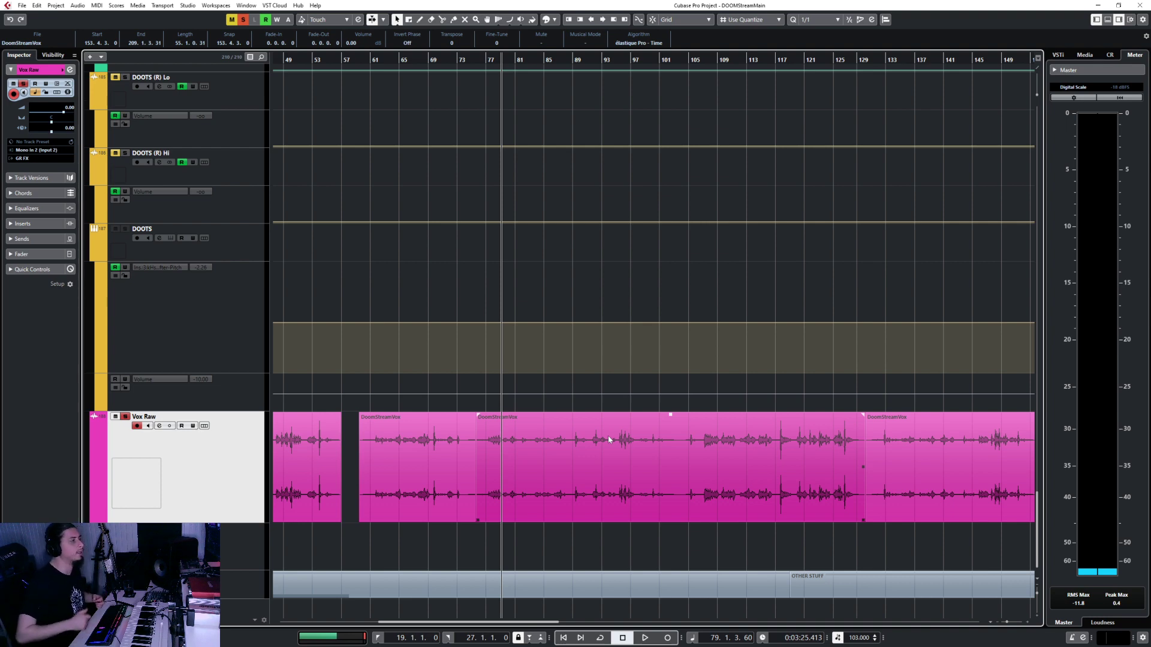
{"action": "left_click", "coordinate": [538, 391]}
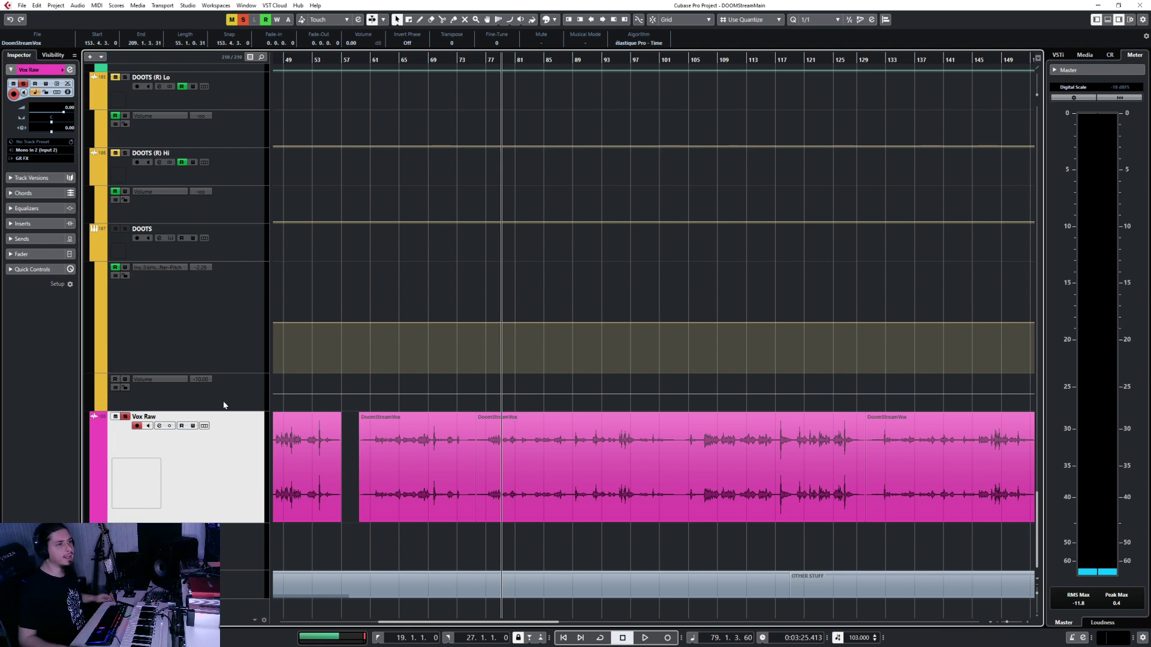
{"action": "left_click", "coordinate": [520, 423]}
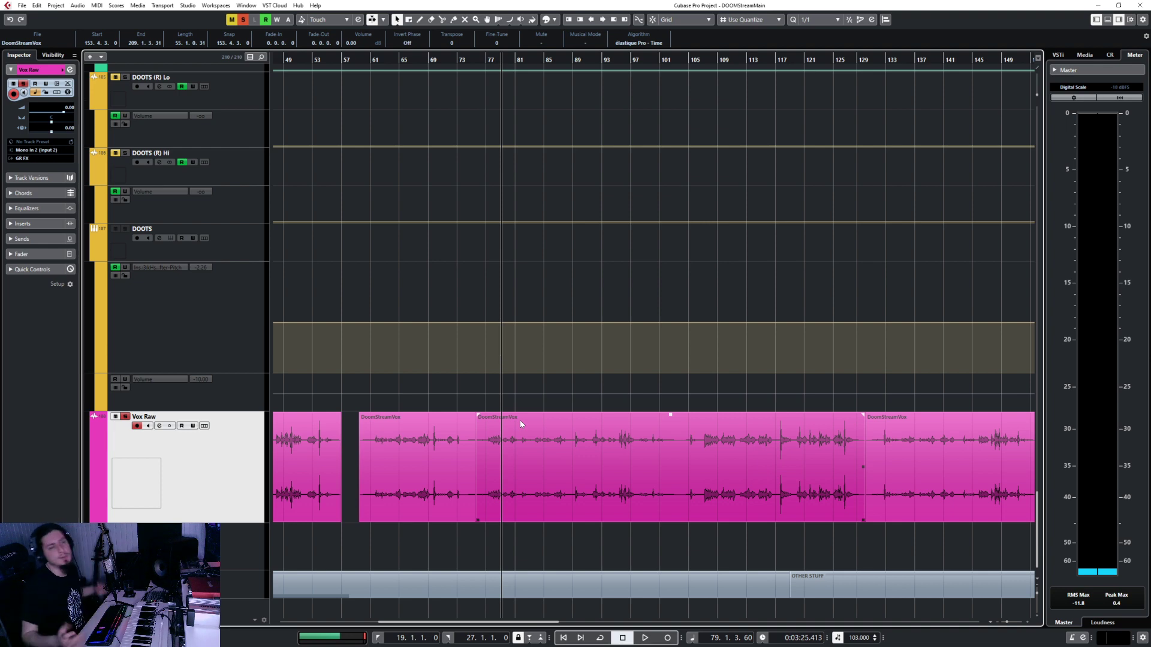
{"action": "left_click", "coordinate": [509, 202]}
{"action": "left_click_drag", "start_coordinate": [490, 58], "coordinate": [487, 61]}
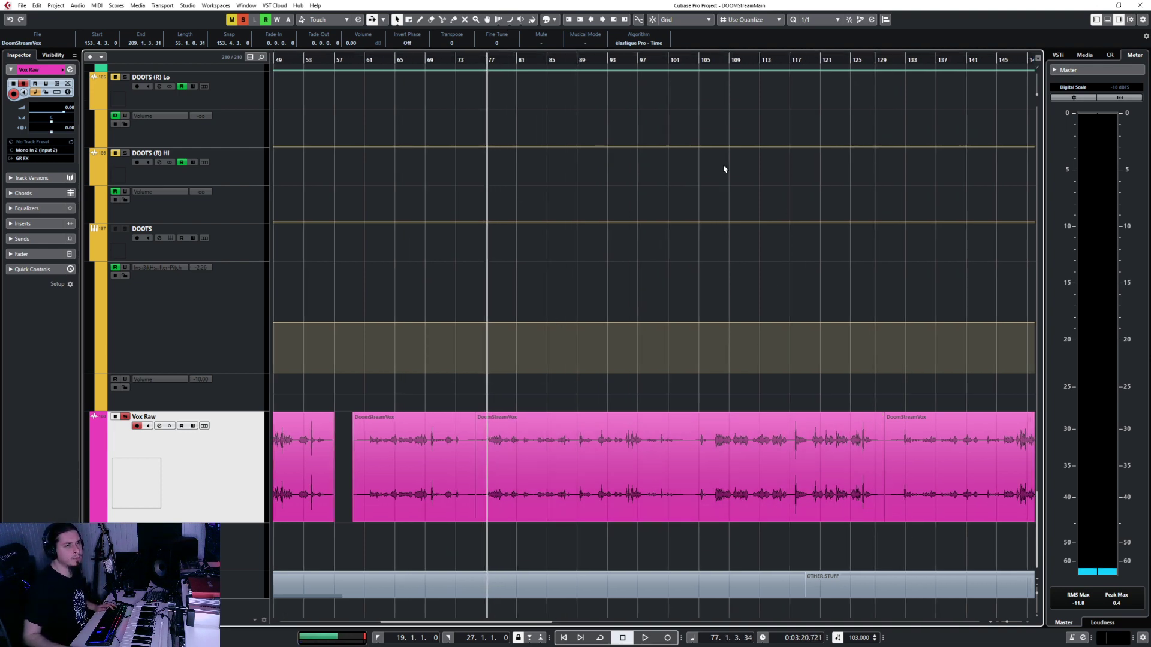
Step: Play the Vox Raw recording from about bar 107 to bar 109
{"action": "left_click_drag", "start_coordinate": [723, 59], "coordinate": [713, 64]}
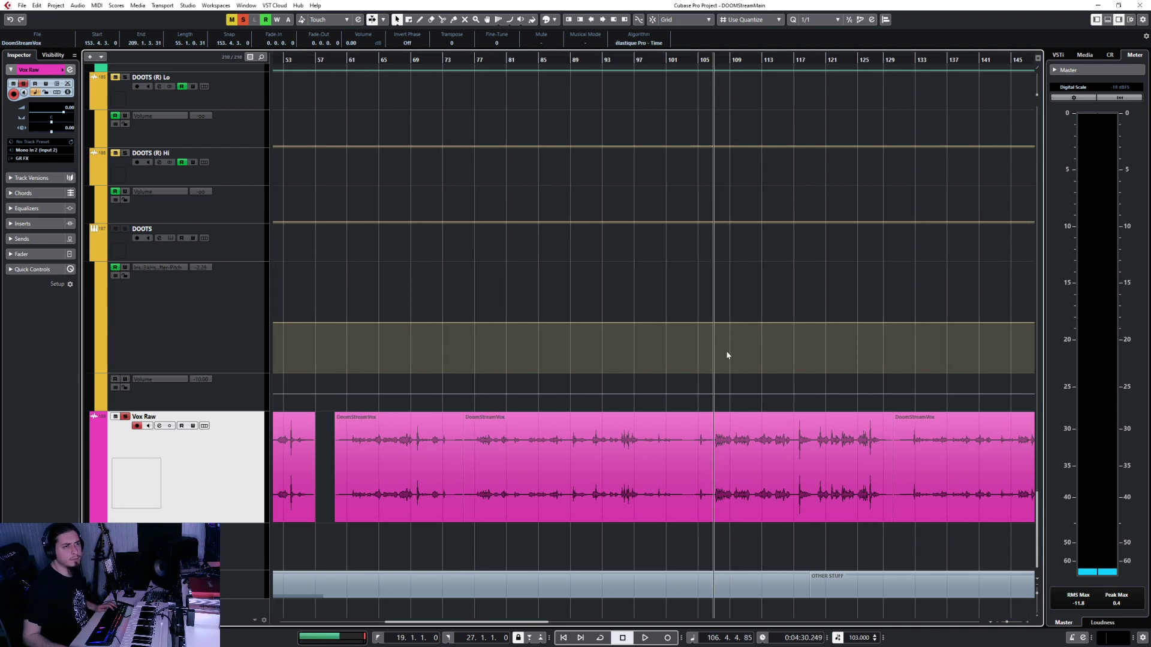
{"action": "key", "text": "space"}
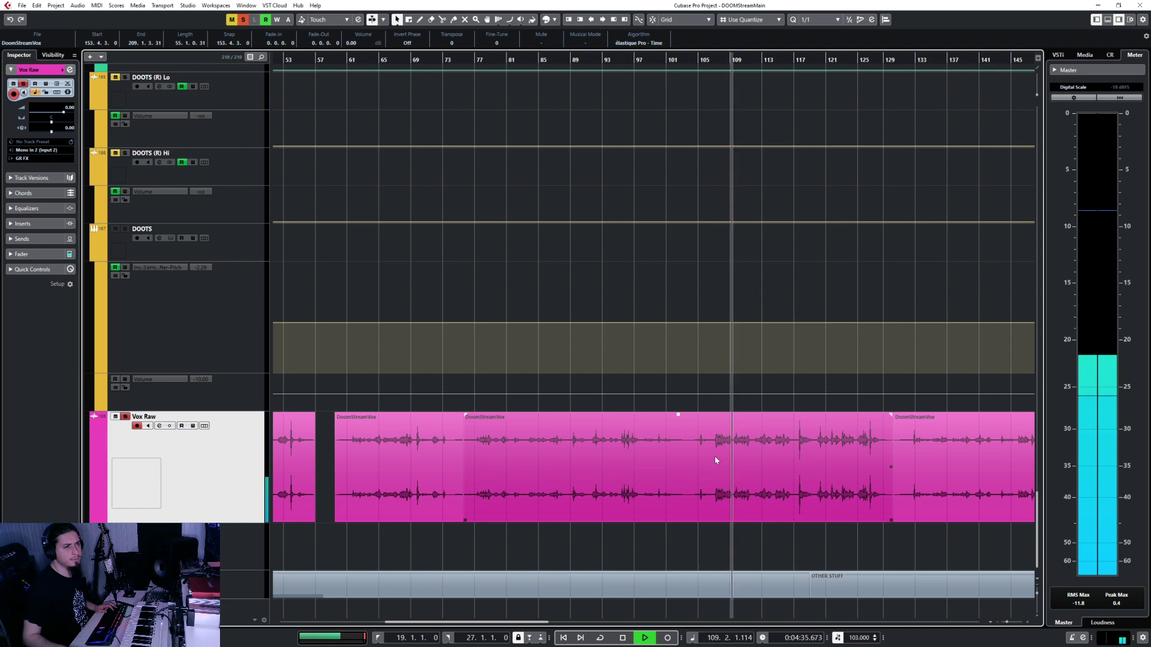
{"action": "key", "text": "space"}
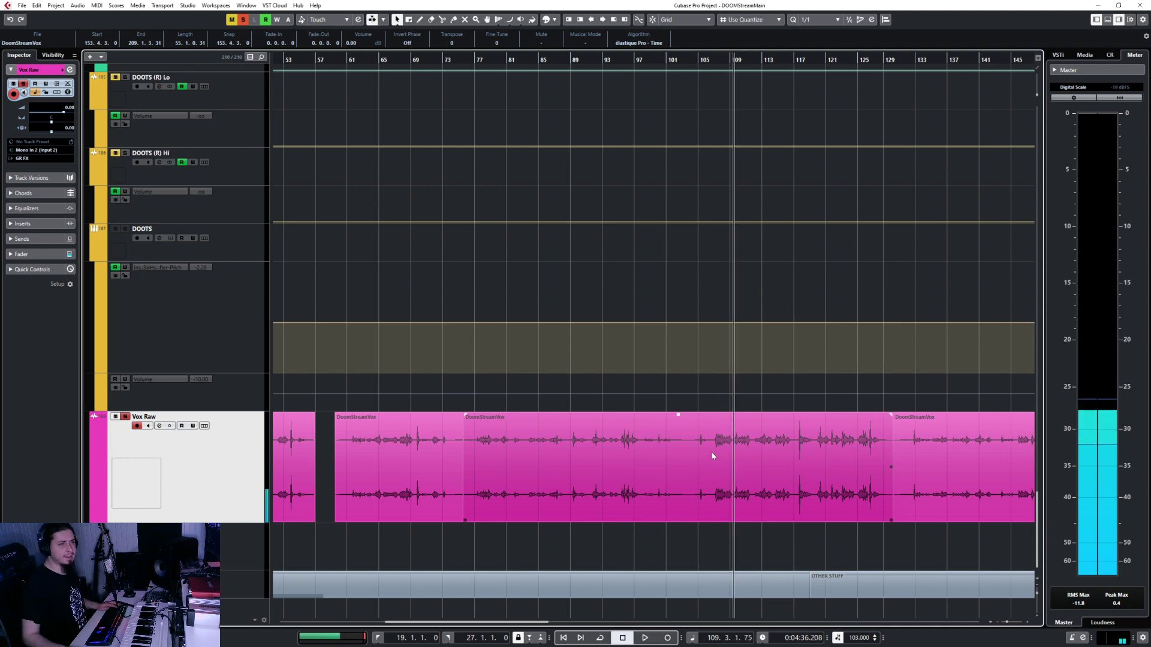
Step: Split the Vox Raw event at about bars 107 and 109 and select the short phrase between the cuts
{"action": "key", "text": "3"}
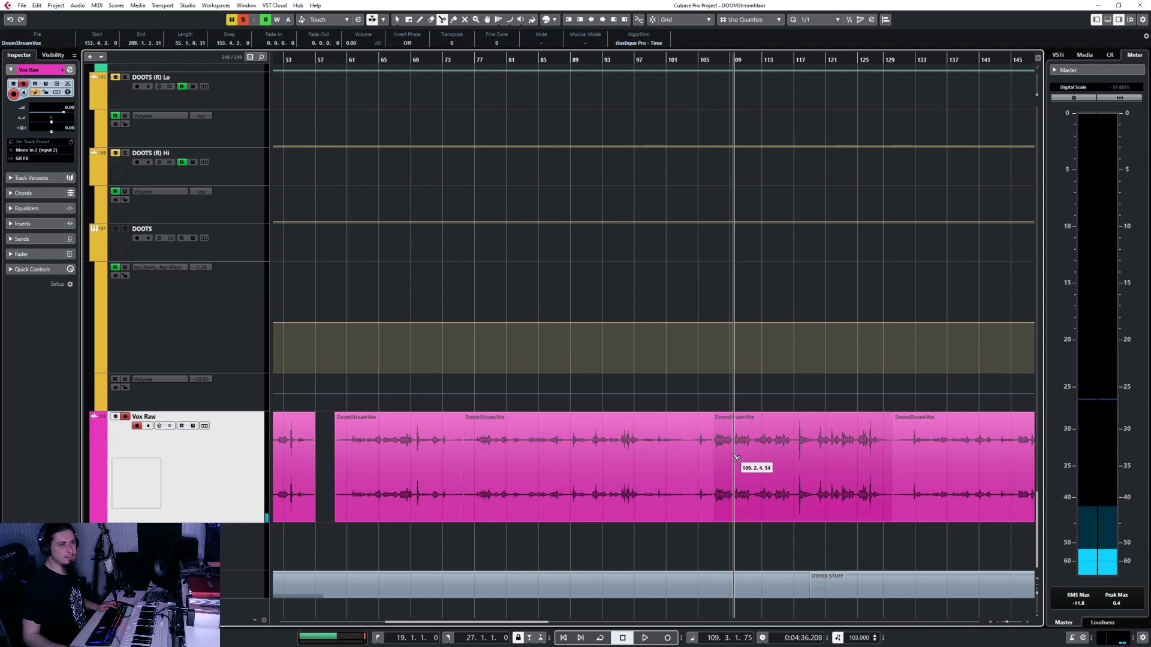
{"action": "left_click", "coordinate": [736, 457]}
{"action": "key", "text": "1"}
{"action": "left_click", "coordinate": [725, 471]}
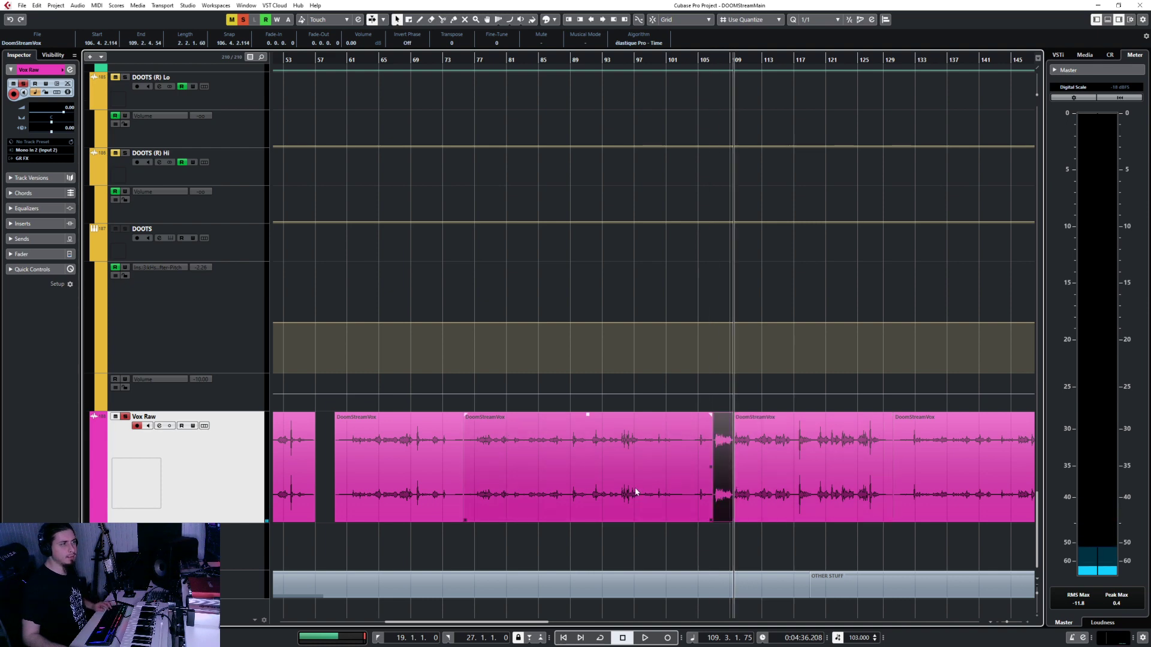
Step: Copy the selected phrase onto the Intro Vox Processed track, just before bar 19
{"action": "scroll", "coordinate": [636, 491], "scroll_direction": "left", "scroll_amount": 10}
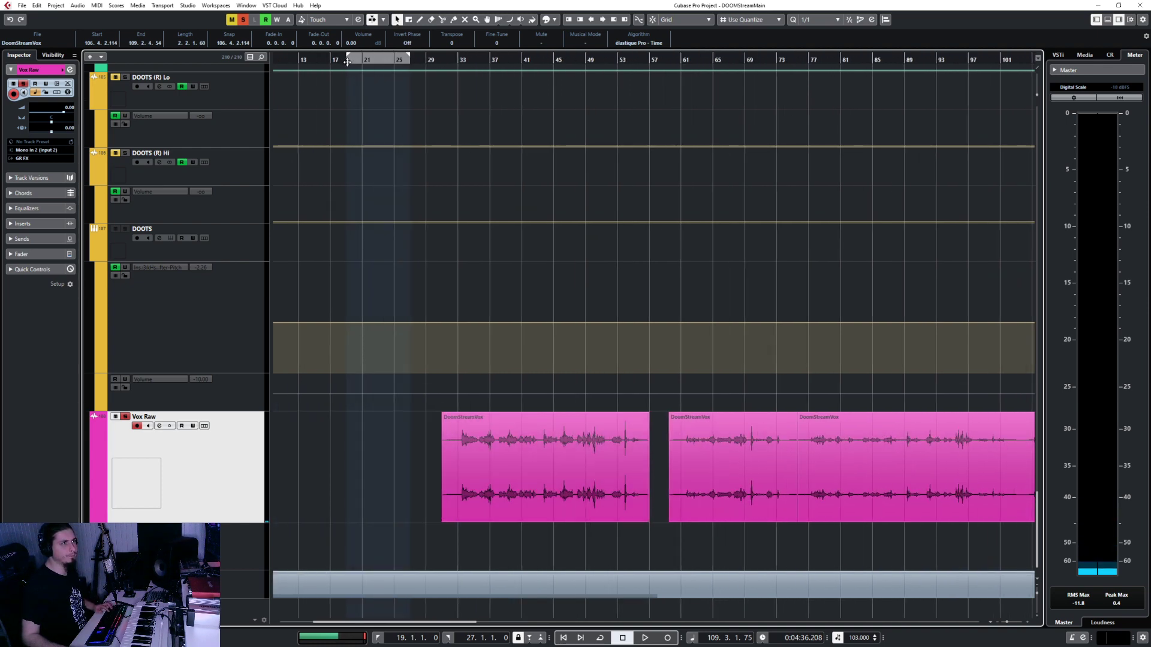
{"action": "left_click", "coordinate": [347, 62]}
{"action": "left_click", "coordinate": [234, 552]}
{"action": "key", "text": "ctrl+v"}
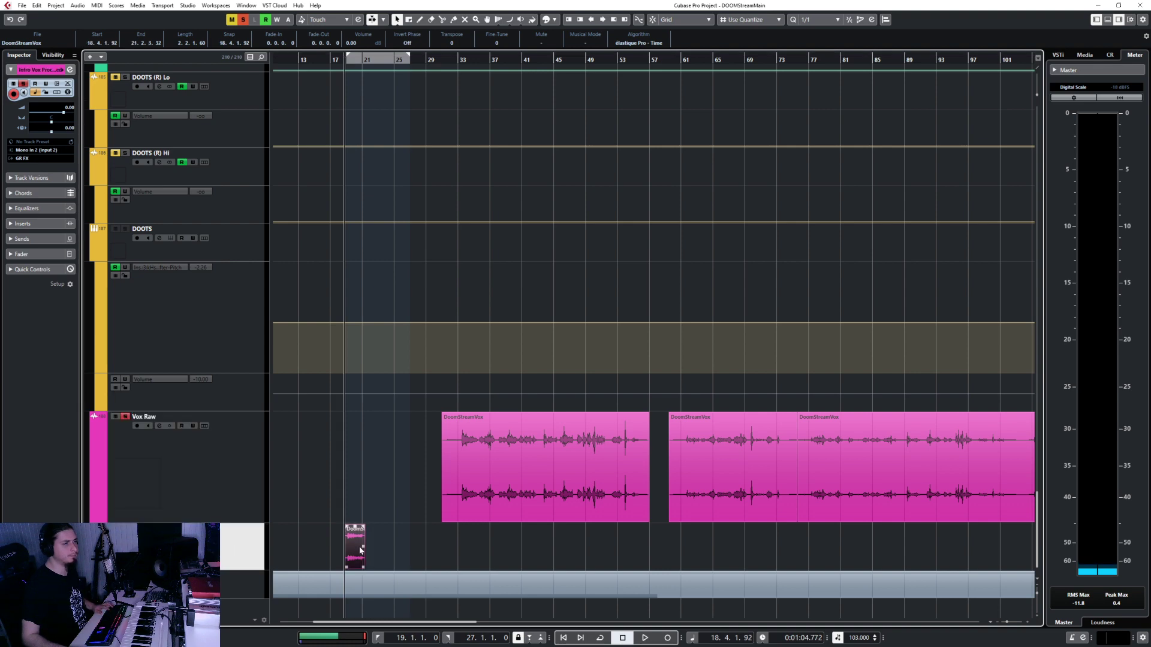
Step: Enlarge the Intro Vox Processed track and move its phrase slightly earlier so the vocal begins at bar 19
{"action": "key", "text": "h"}
{"action": "key", "text": "g"}
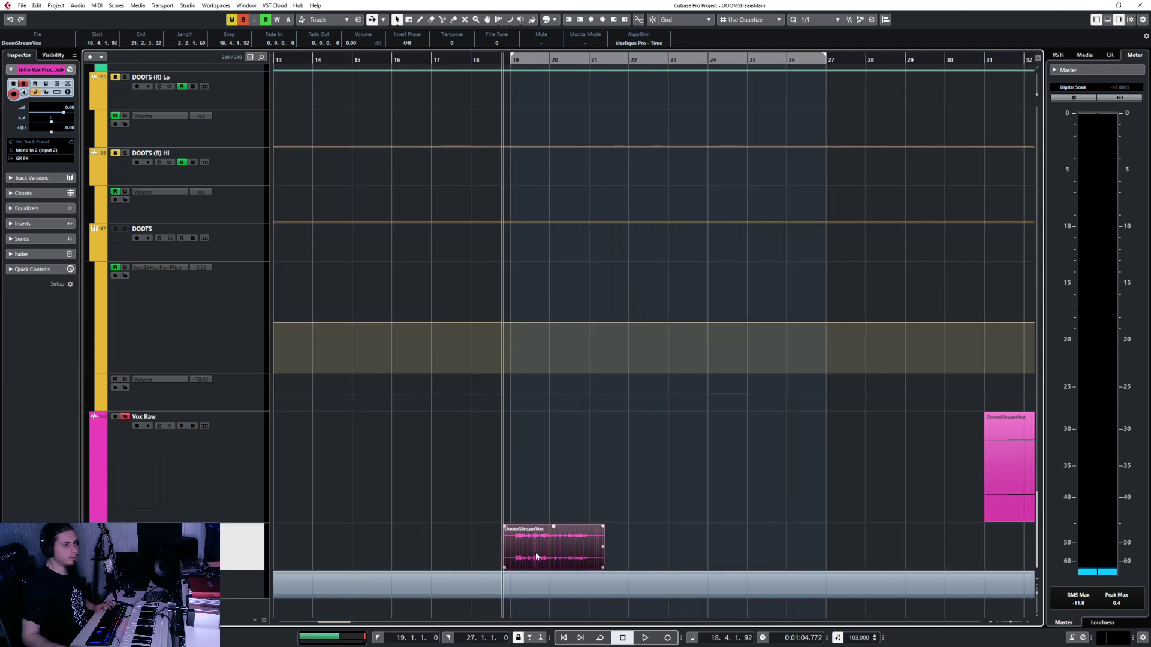
{"action": "left_click_drag", "start_coordinate": [239, 570], "coordinate": [239, 643]}
{"action": "scroll", "coordinate": [406, 525], "scroll_direction": "down", "scroll_amount": 2}
{"action": "key", "text": "h"}
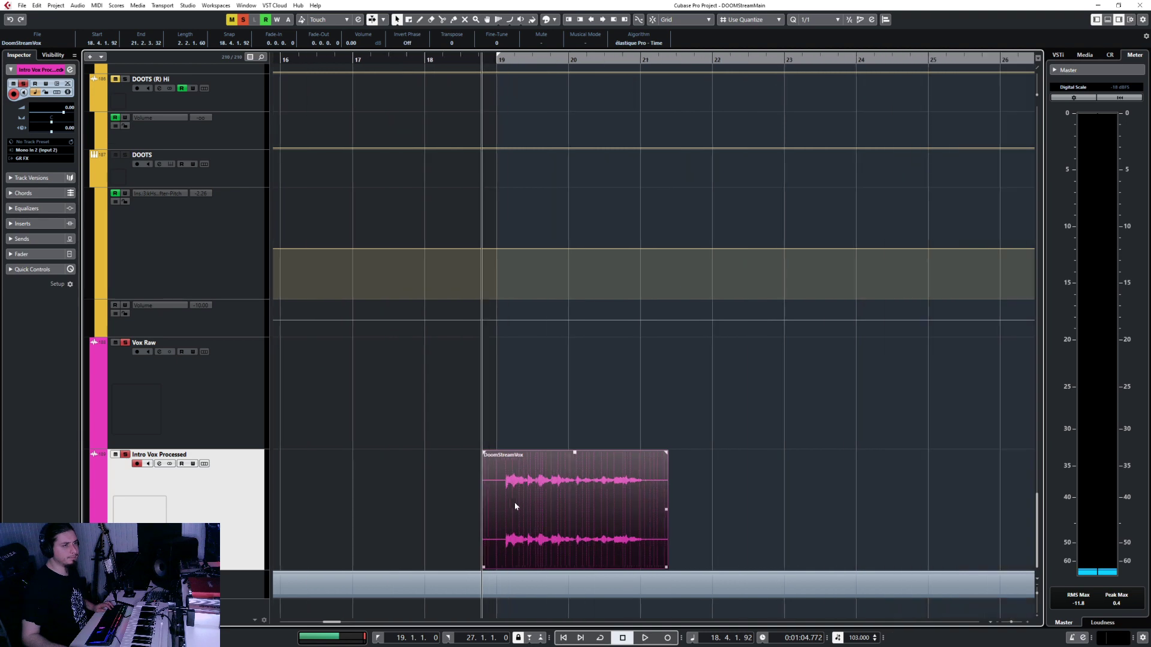
{"action": "mouse_move", "coordinate": [533, 508]}
{"action": "left_mouse_down"}
{"action": "mouse_move", "coordinate": [517, 512]}
{"action": "mouse_move", "coordinate": [527, 513]}
{"action": "left_mouse_up"}
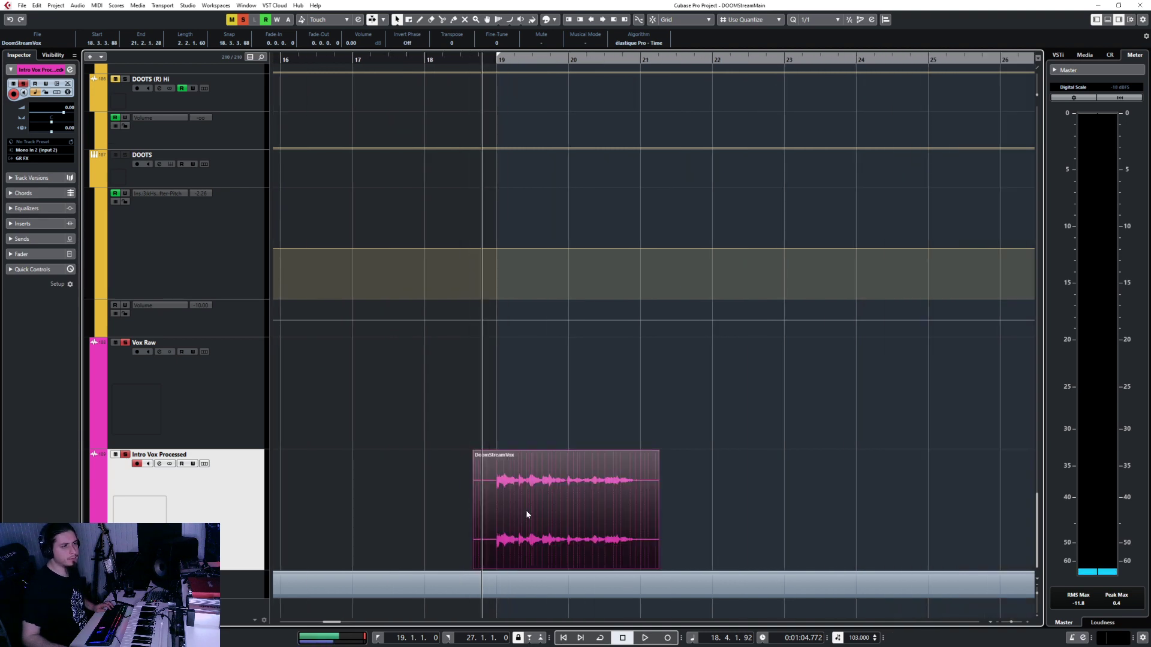
Step: Play the intro phrase, trim its start to just before bar 19, and give it a short fade-in
{"action": "left_click", "coordinate": [462, 57]}
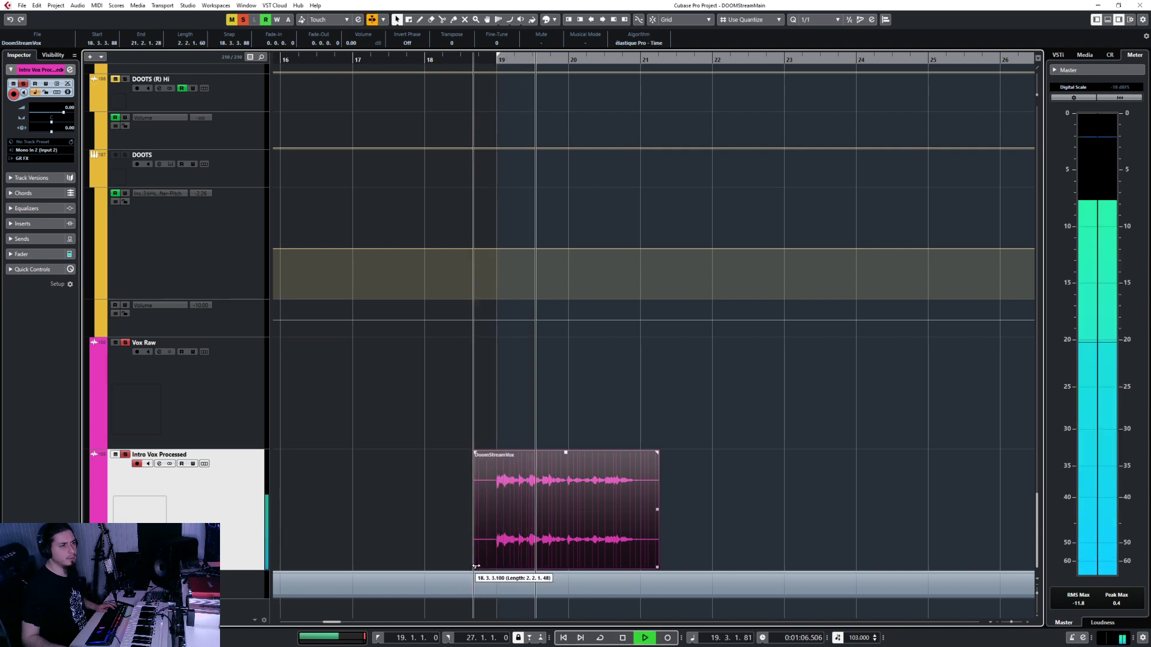
{"action": "left_click_drag", "start_coordinate": [479, 566], "coordinate": [498, 510]}
{"action": "key", "text": "space"}
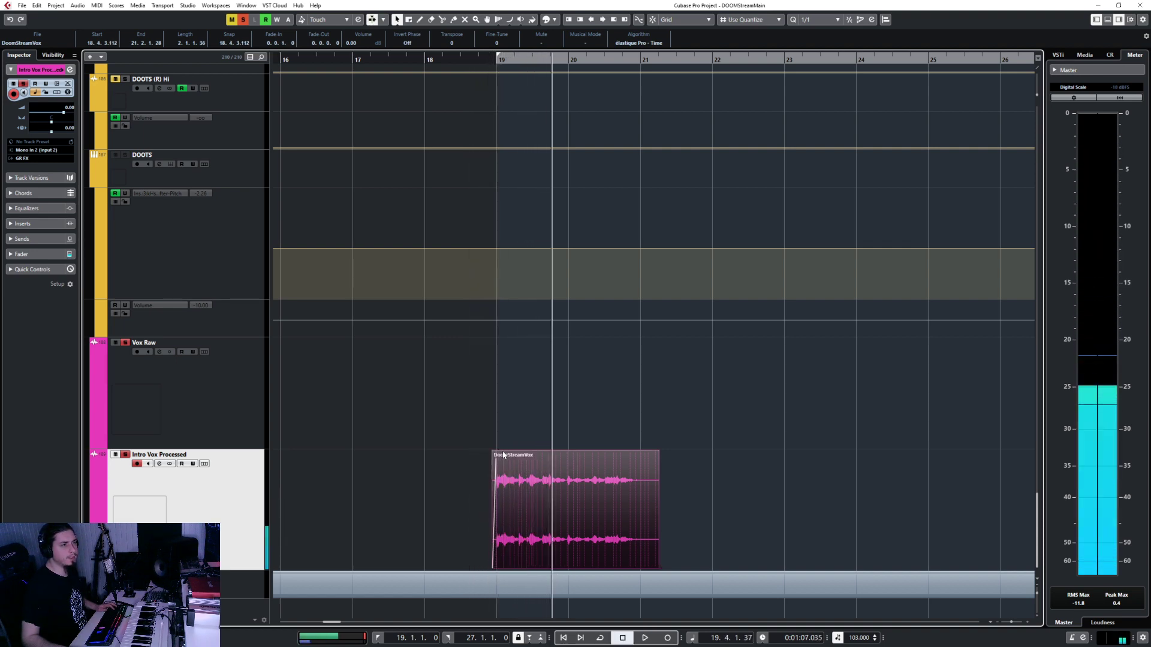
Step: Trim the intro phrase's end to about bar 21, add a short fade-out, and play the result
{"action": "left_click_drag", "start_coordinate": [654, 566], "coordinate": [637, 566]}
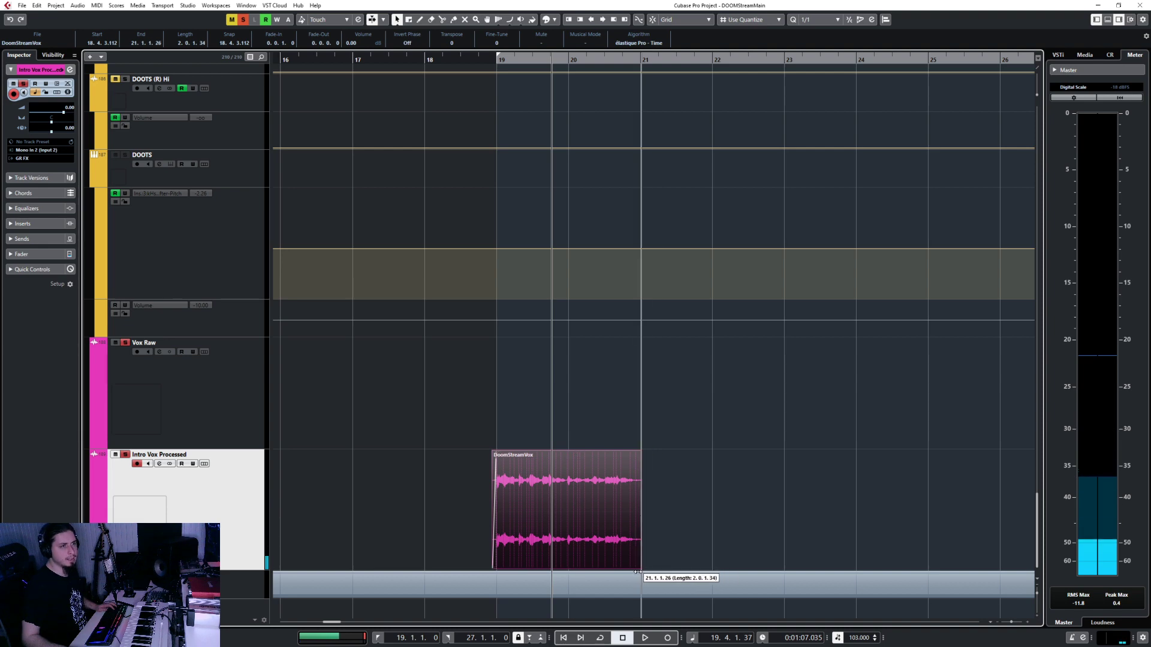
{"action": "left_click_drag", "start_coordinate": [638, 452], "coordinate": [634, 459]}
{"action": "key", "text": "space"}
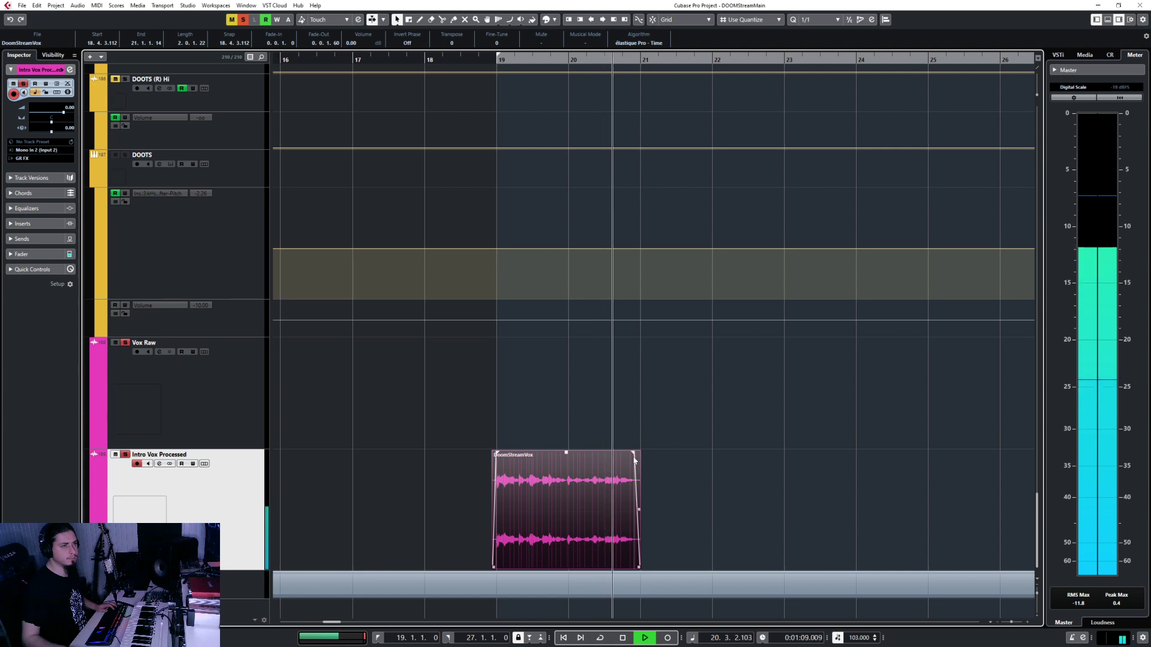
{"action": "key", "text": "space"}
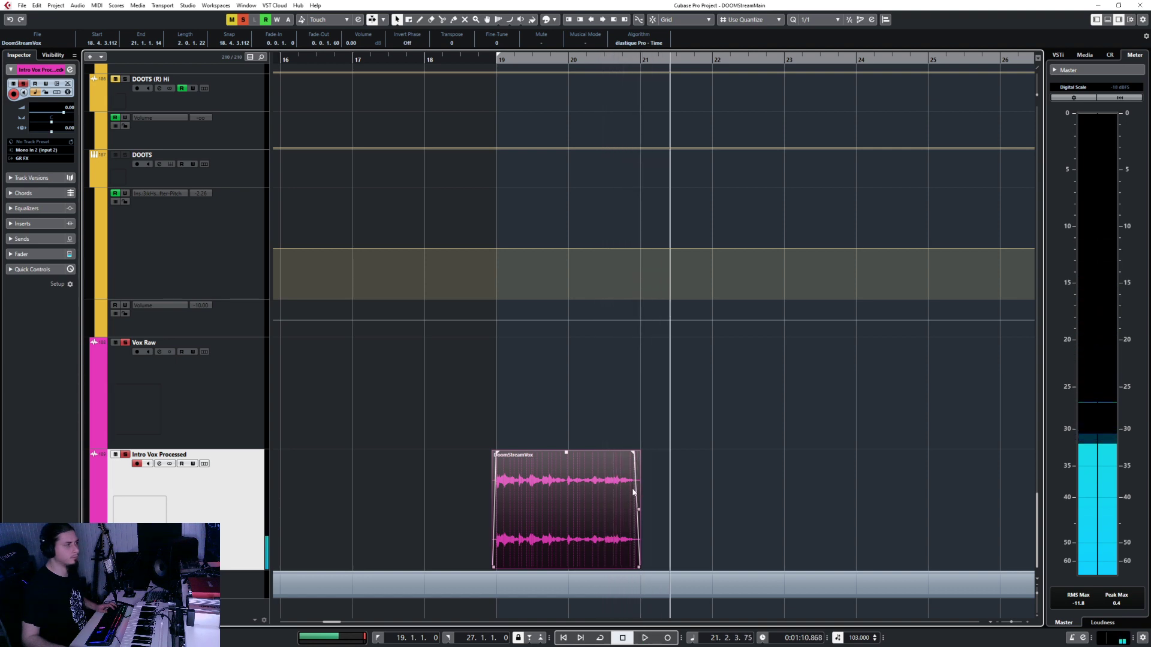
Step: Play the first Vox Raw section from about bar 35 to bar 37
{"action": "scroll", "coordinate": [632, 488], "scroll_direction": "down", "scroll_amount": 4}
{"action": "scroll", "coordinate": [632, 488], "scroll_direction": "right", "scroll_amount": 5}
{"action": "scroll", "coordinate": [632, 487], "scroll_direction": "down", "scroll_amount": 2}
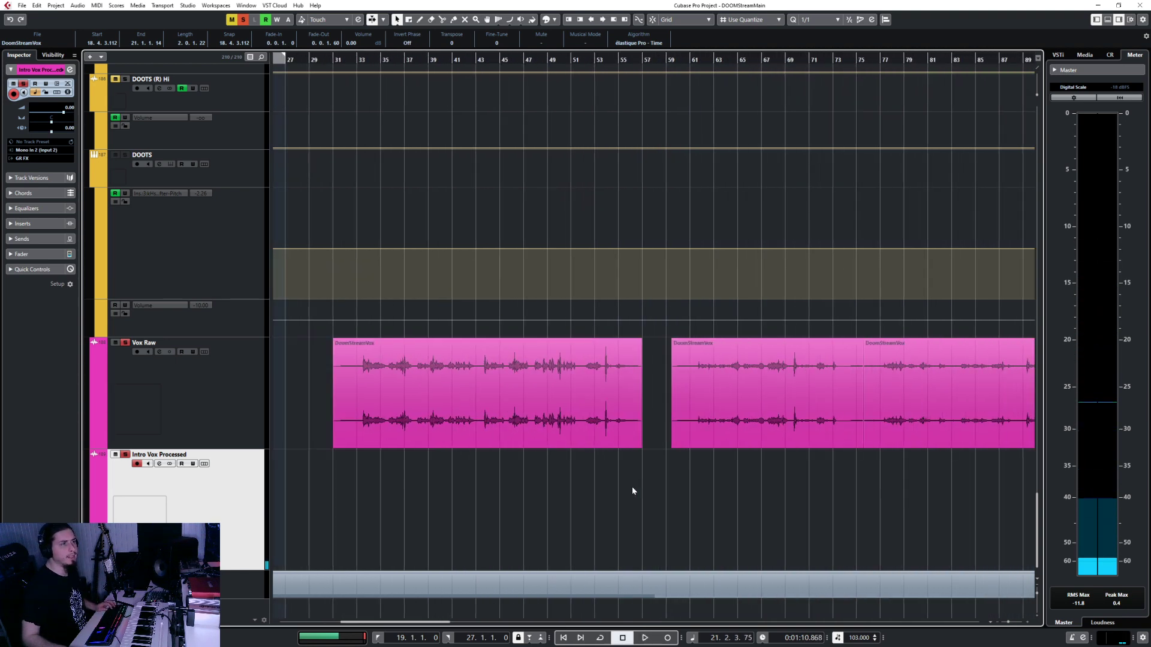
{"action": "left_click", "coordinate": [375, 60]}
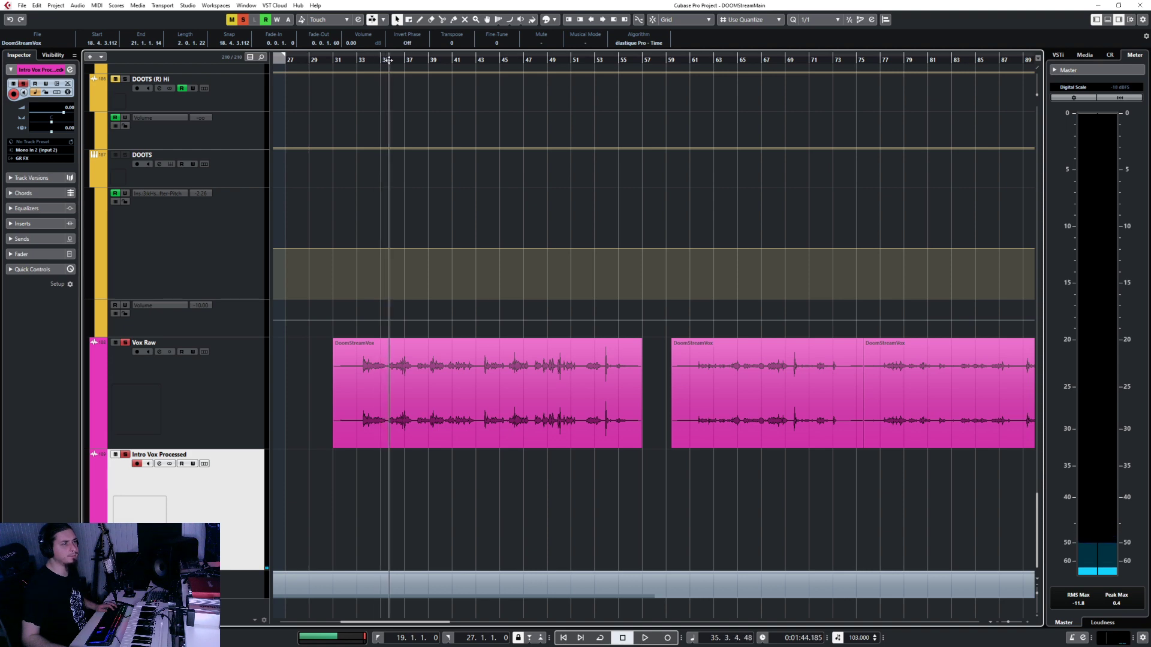
{"action": "scroll", "coordinate": [406, 141], "scroll_direction": "up", "scroll_amount": 1}
{"action": "key", "text": "space"}
{"action": "left_click", "coordinate": [470, 407]}
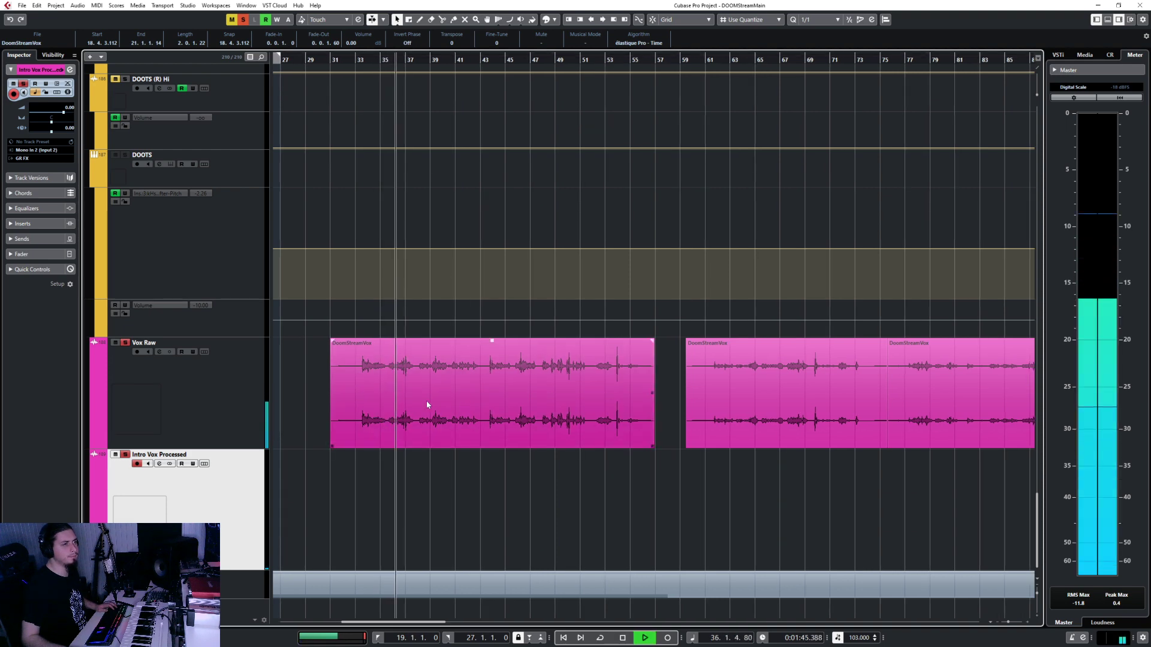
{"action": "scroll", "coordinate": [381, 401], "scroll_direction": "up", "scroll_amount": 3}
{"action": "left_click", "coordinate": [390, 59]}
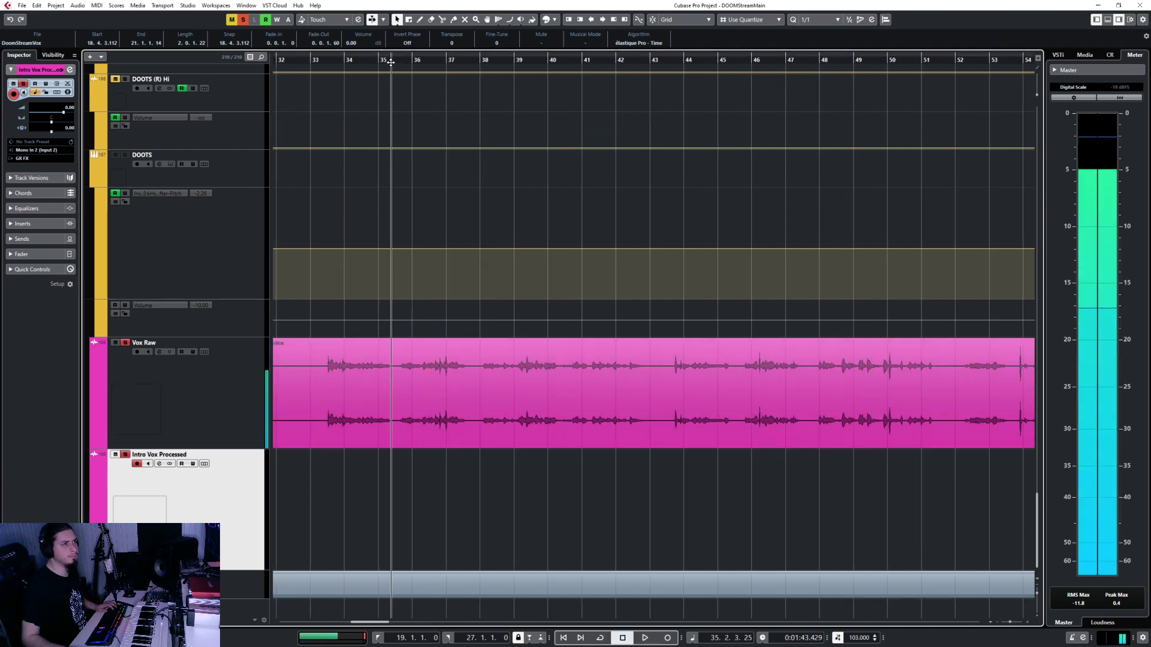
{"action": "scroll", "coordinate": [499, 414], "scroll_direction": "down", "scroll_amount": 4}
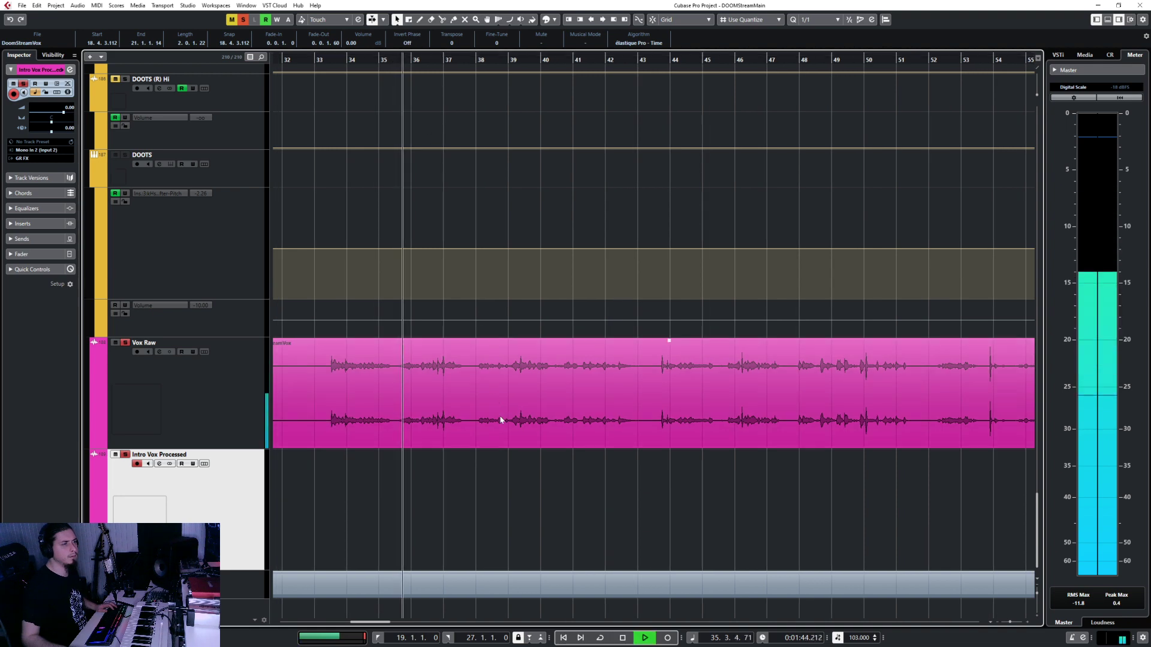
{"action": "scroll", "coordinate": [498, 414], "scroll_direction": "right", "scroll_amount": 3}
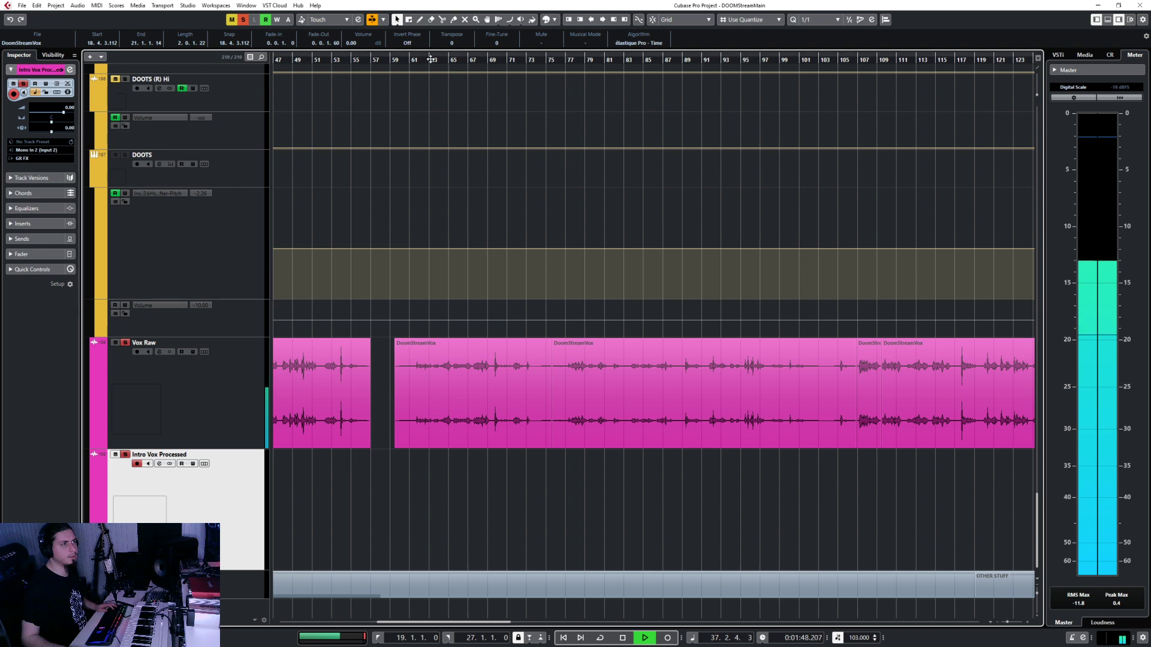
{"action": "key", "text": "space"}
Step: Review the later Vox Raw events and play the recording from about bar 132
{"action": "scroll", "coordinate": [657, 461], "scroll_direction": "right", "scroll_amount": 15}
{"action": "scroll", "coordinate": [657, 465], "scroll_direction": "right", "scroll_amount": 3}
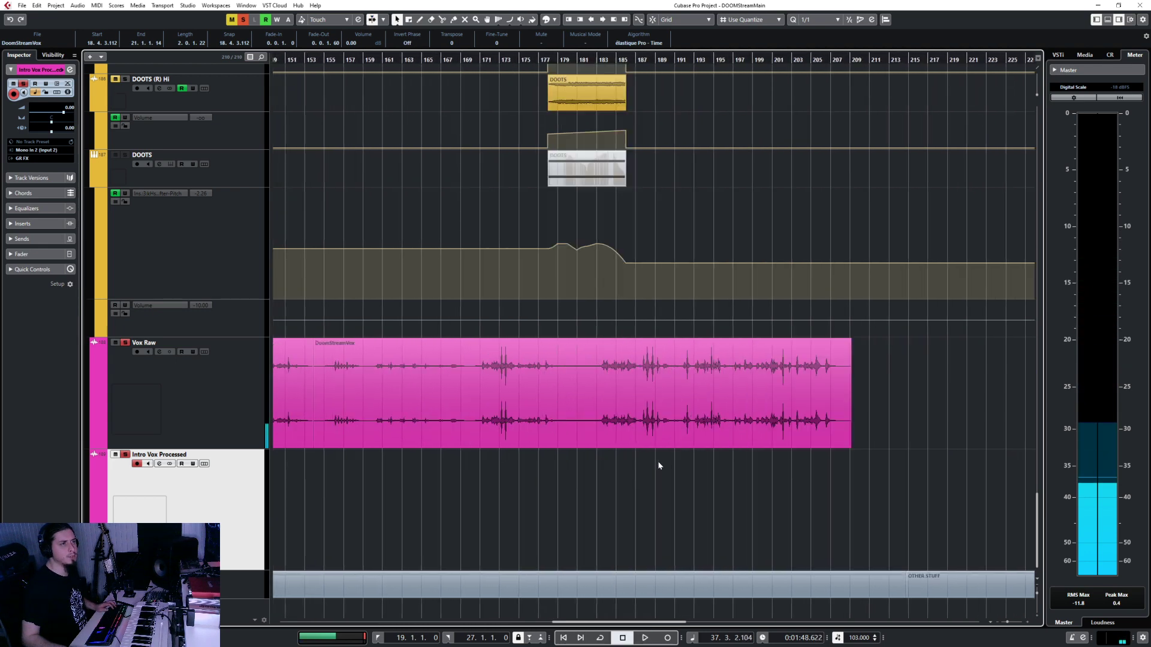
{"action": "scroll", "coordinate": [656, 465], "scroll_direction": "left", "scroll_amount": 6}
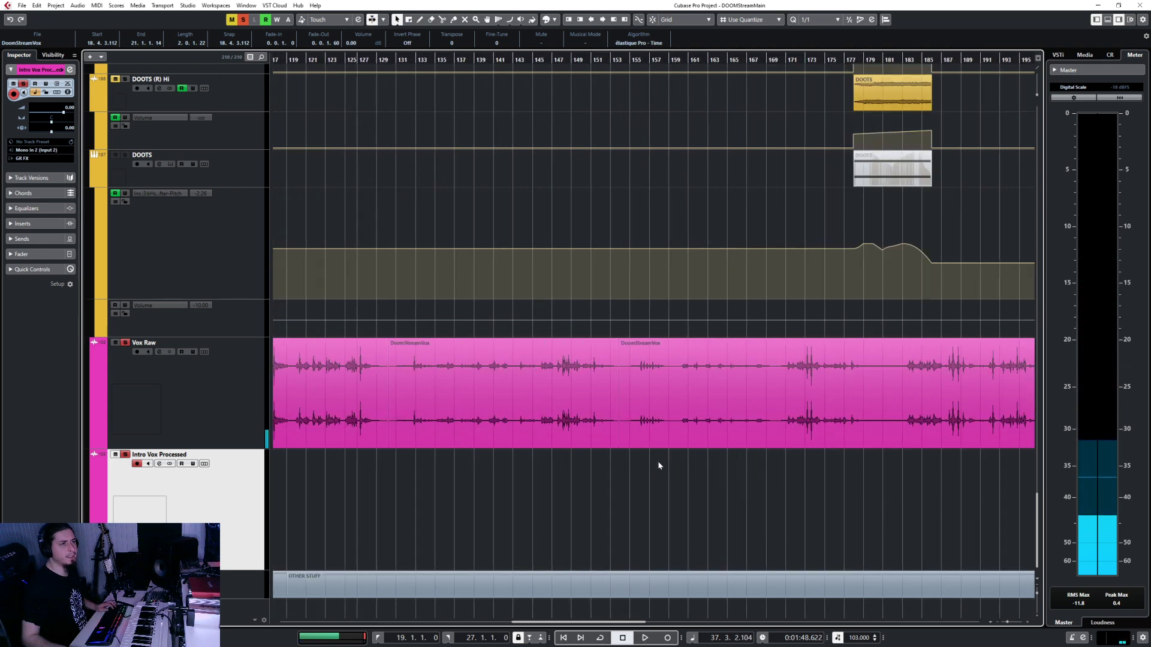
{"action": "left_click", "coordinate": [409, 61]}
{"action": "left_click_drag", "start_coordinate": [413, 62], "coordinate": [412, 60]}
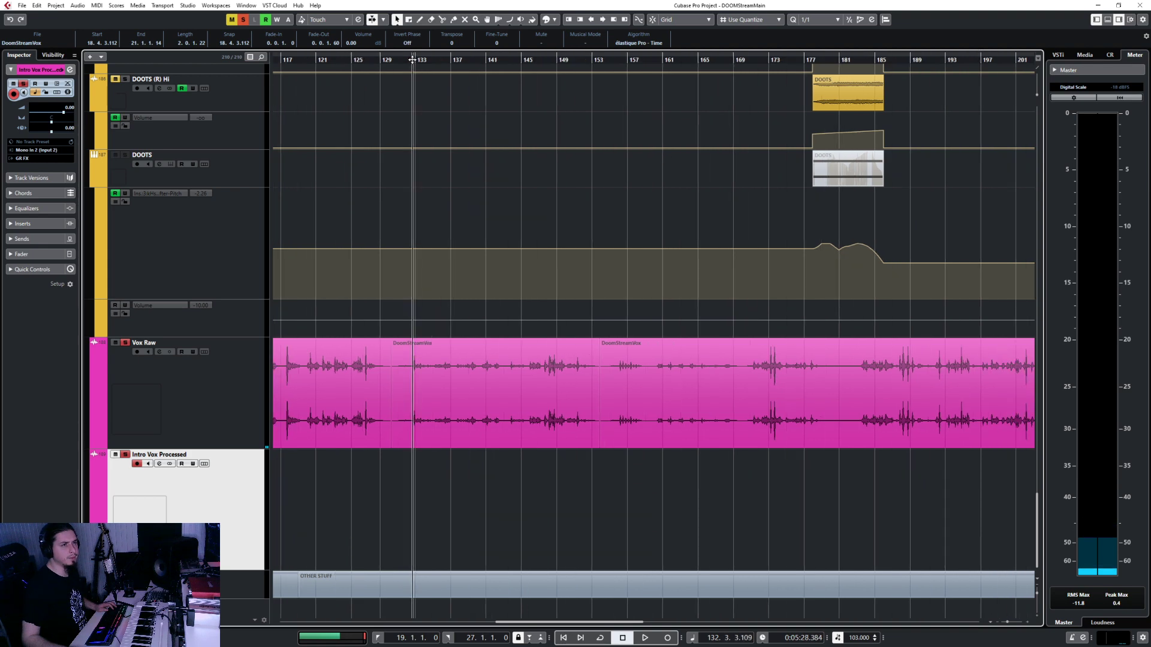
{"action": "key", "text": "space"}
{"action": "scroll", "coordinate": [445, 420], "scroll_direction": "up", "scroll_amount": 1}
{"action": "scroll", "coordinate": [445, 419], "scroll_direction": "up", "scroll_amount": 2}
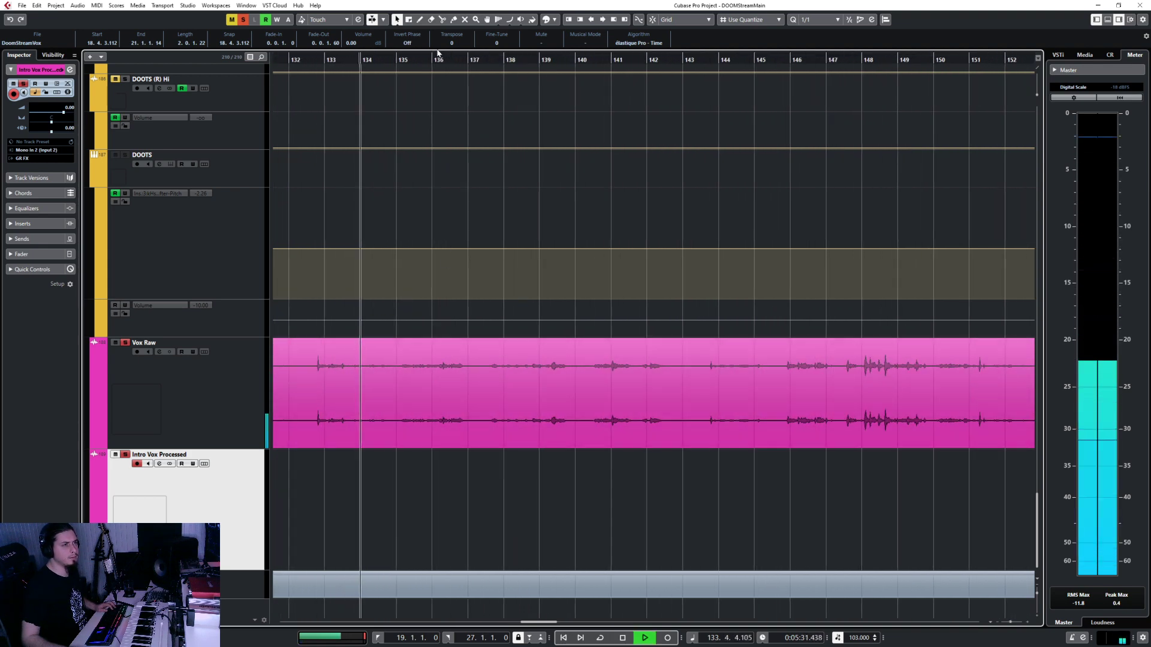
Step: Try to isolate the Vox Raw phrase between about bars 135 and 137 by splitting the event at both points
{"action": "key", "text": "3"}
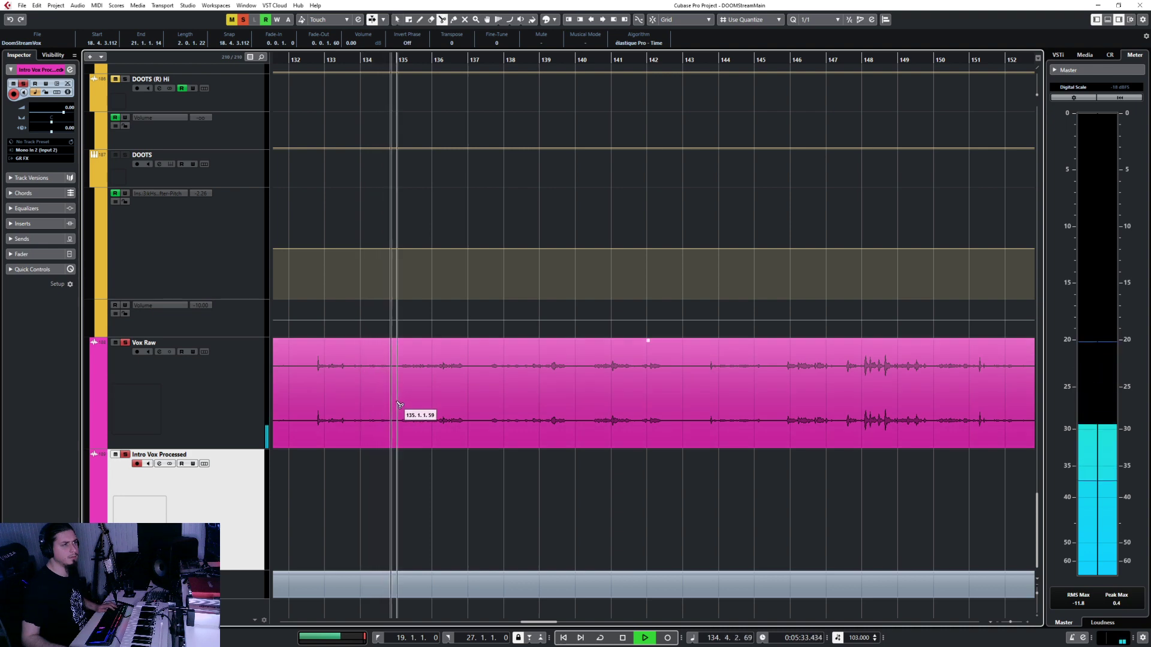
{"action": "left_click", "coordinate": [402, 405]}
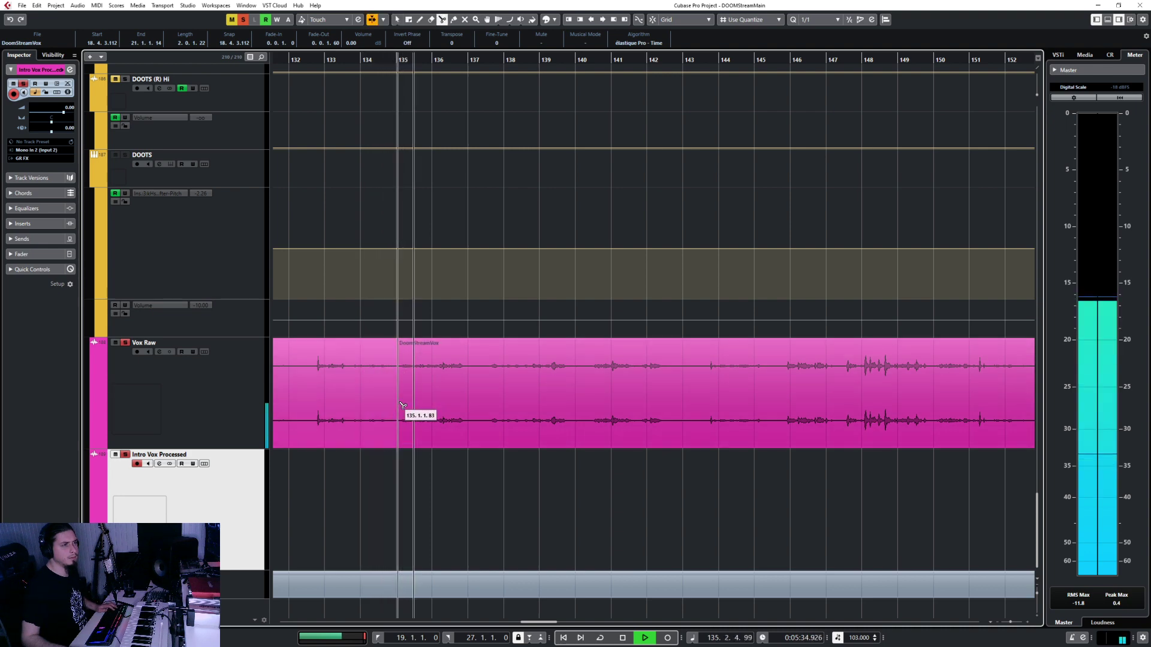
{"action": "left_click", "coordinate": [470, 406]}
{"action": "key", "text": "1"}
{"action": "left_click", "coordinate": [444, 406]}
{"action": "left_click", "coordinate": [444, 407]}
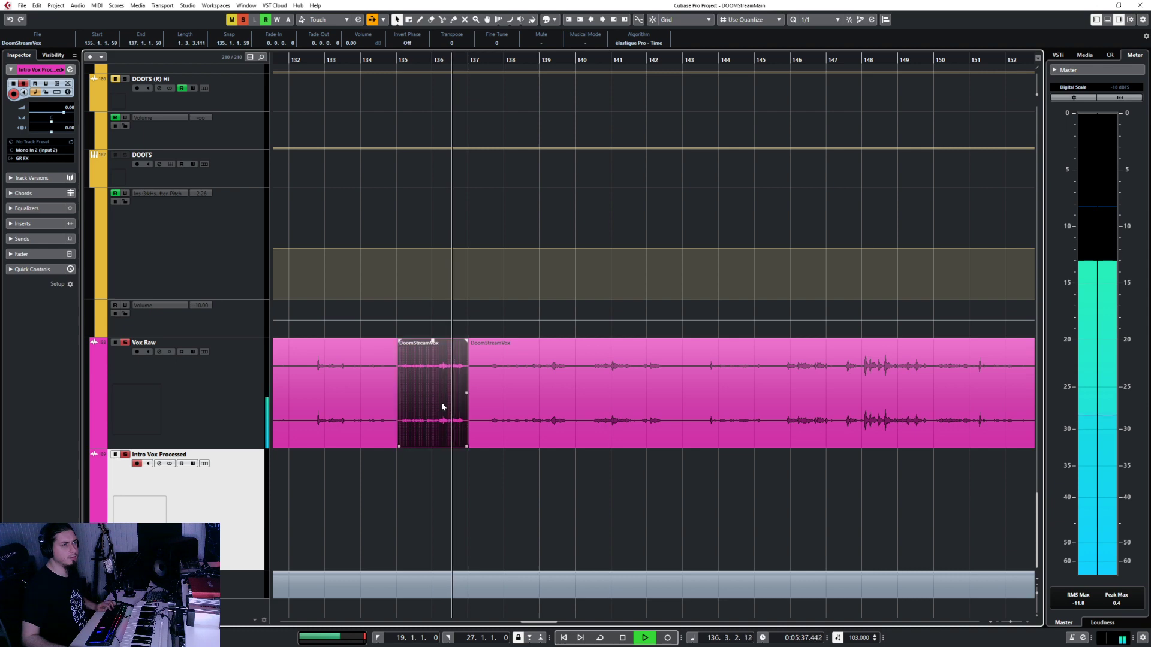
{"action": "left_click", "coordinate": [459, 477]}
{"action": "scroll", "coordinate": [459, 474], "scroll_direction": "down", "scroll_amount": 3}
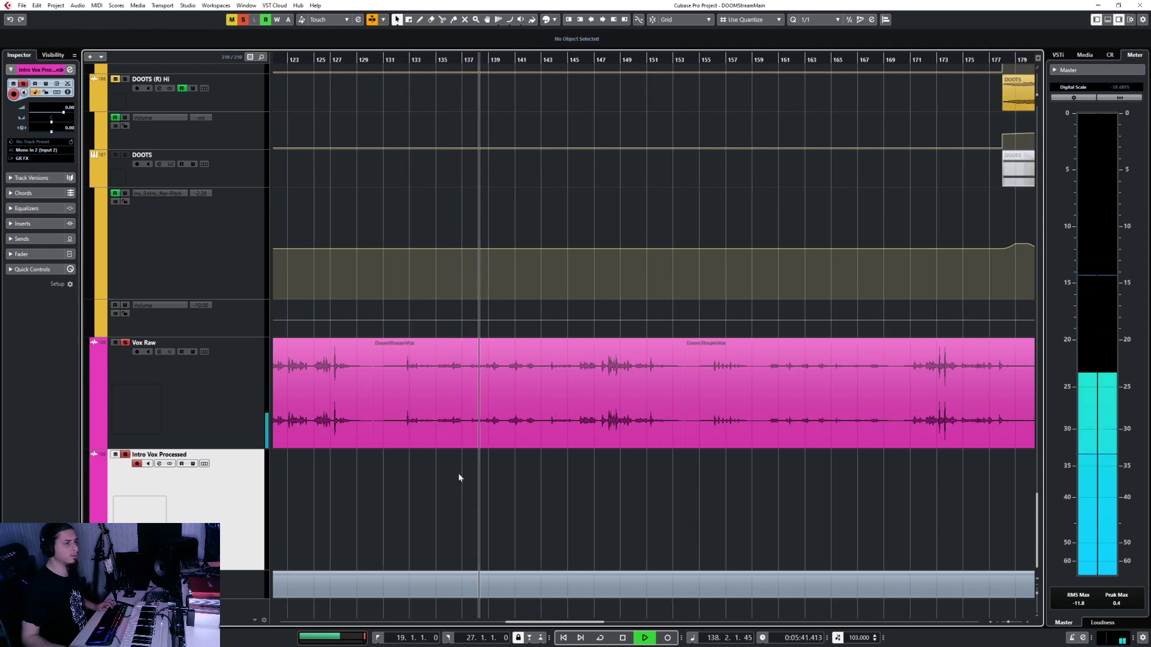
Step: Stop playback and paste the copied vocal phrase onto the Intro Vox Processed track at about bar 21, right behind the first phrase
{"action": "key", "text": "space"}
{"action": "scroll", "coordinate": [459, 477], "scroll_direction": "left", "scroll_amount": 10}
{"action": "scroll", "coordinate": [458, 477], "scroll_direction": "left", "scroll_amount": 3}
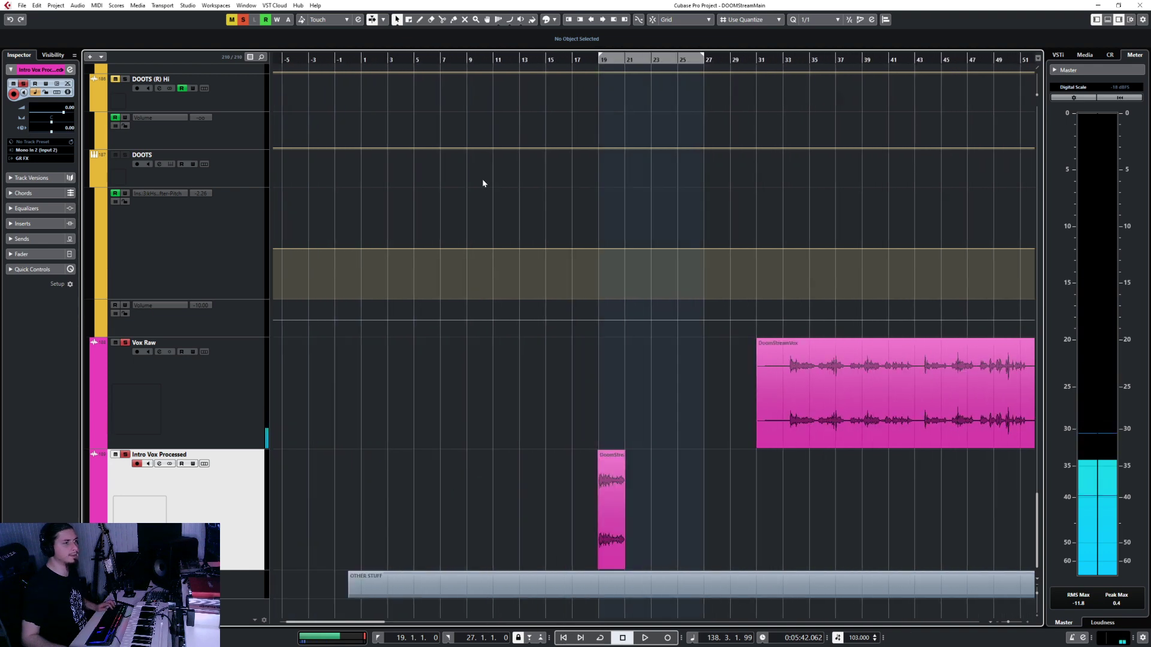
{"action": "scroll", "coordinate": [624, 405], "scroll_direction": "up", "scroll_amount": 6}
{"action": "left_click_drag", "start_coordinate": [617, 57], "coordinate": [620, 58]}
{"action": "key", "text": "ctrl+v"}
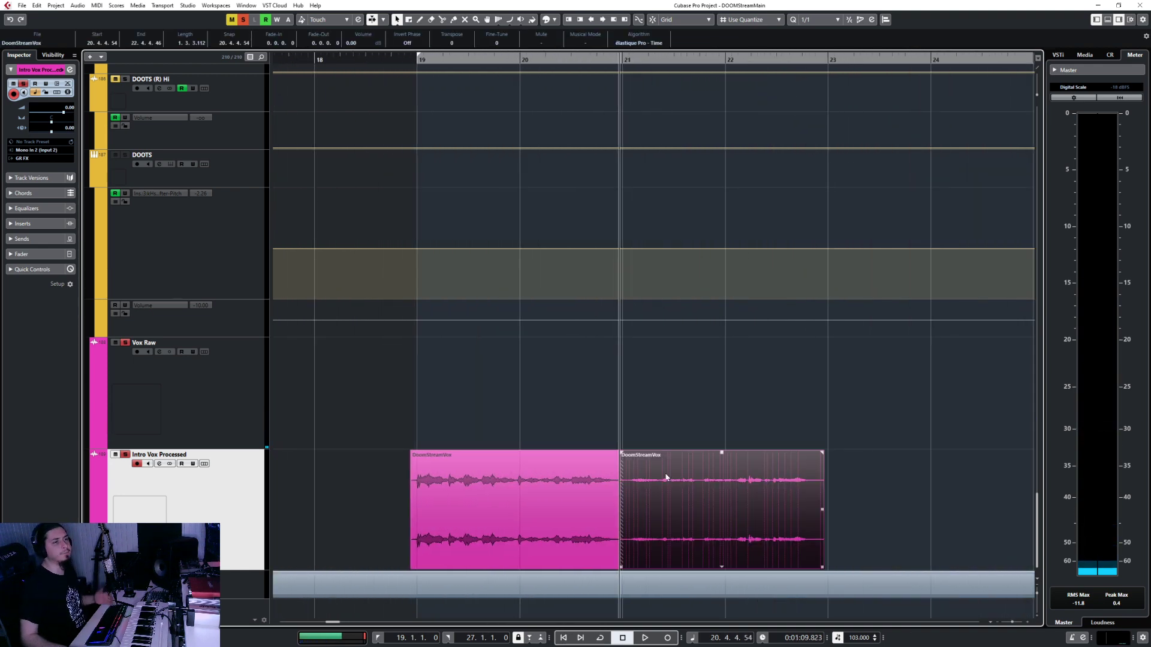
Step: Trim the pasted phrase's start, butt it against the first phrase just before bar 21, and crossfade the joint
{"action": "scroll", "coordinate": [660, 482], "scroll_direction": "up", "scroll_amount": 4}
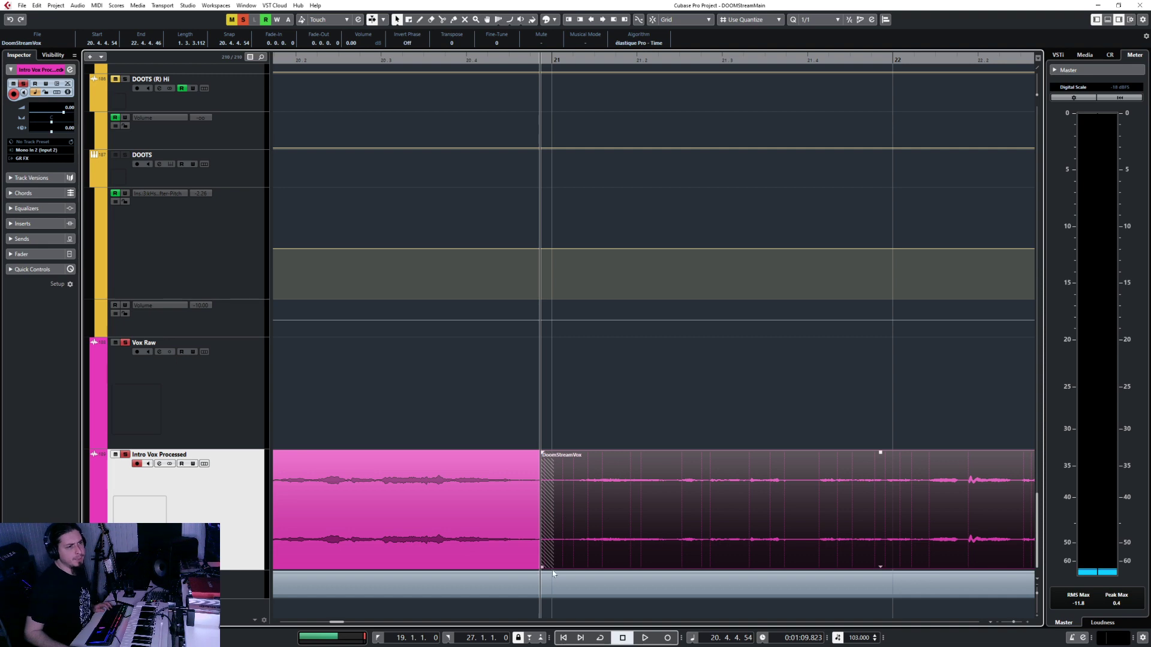
{"action": "left_click_drag", "start_coordinate": [539, 567], "coordinate": [567, 564]}
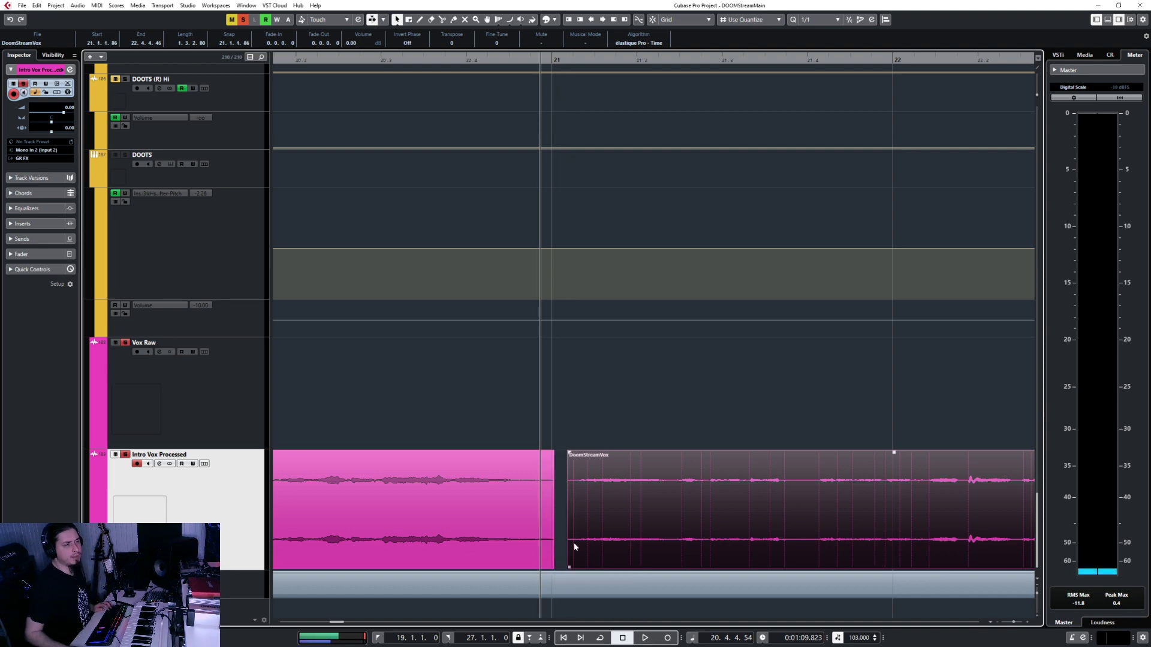
{"action": "left_click_drag", "start_coordinate": [588, 520], "coordinate": [466, 523]}
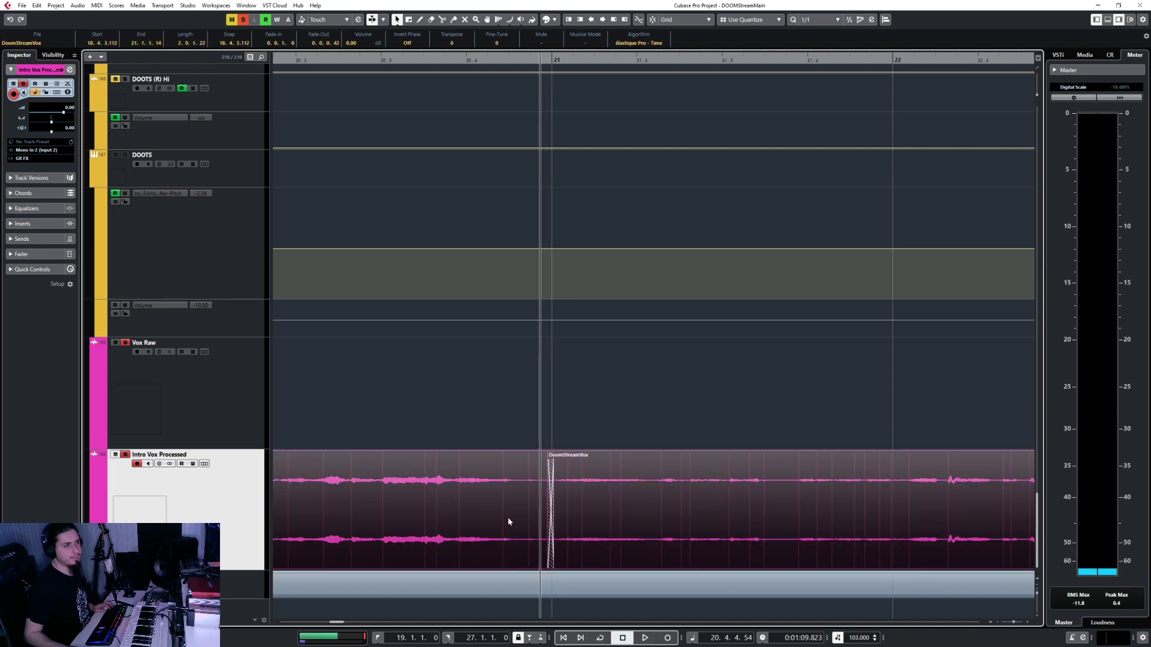
{"action": "left_click", "coordinate": [447, 64]}
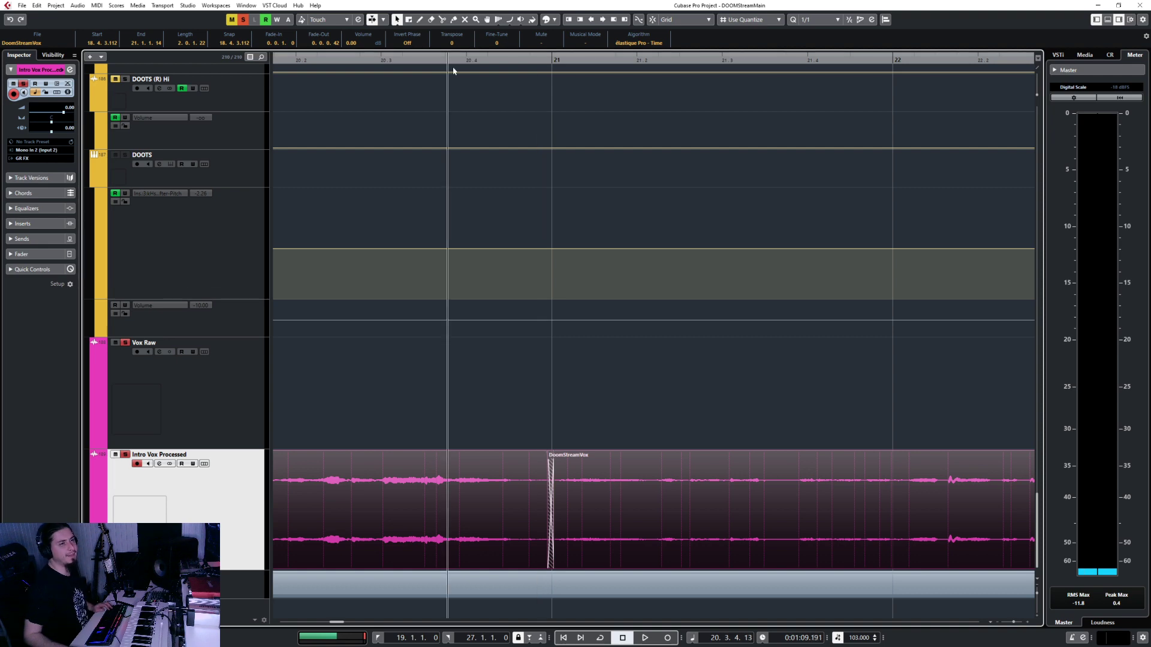
{"action": "scroll", "coordinate": [628, 383], "scroll_direction": "down", "scroll_amount": 3}
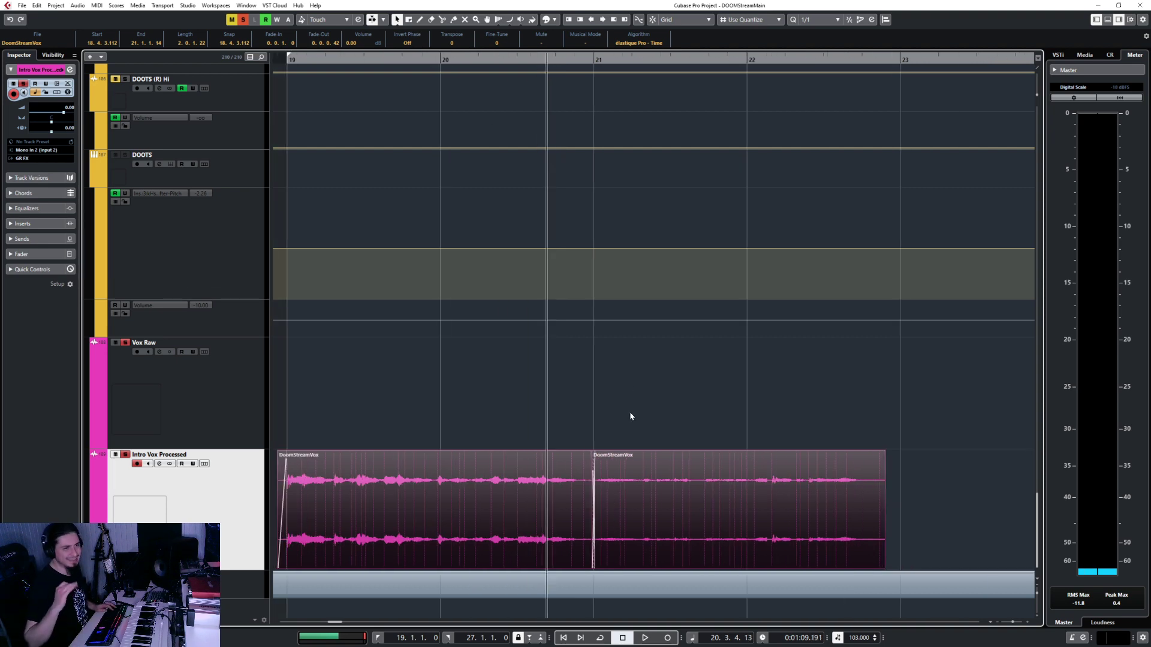
Step: Select the second intro phrase and audition the joint, first from late in bar 20 and again from about bar 19
{"action": "left_click", "coordinate": [743, 454]}
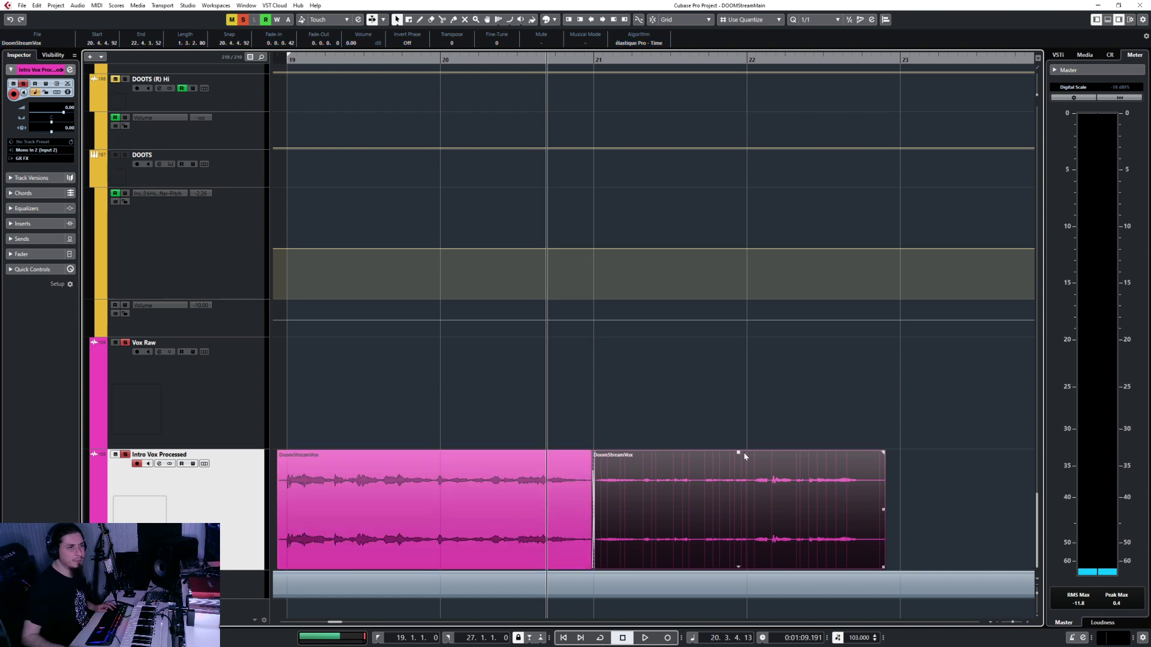
{"action": "key", "text": "space"}
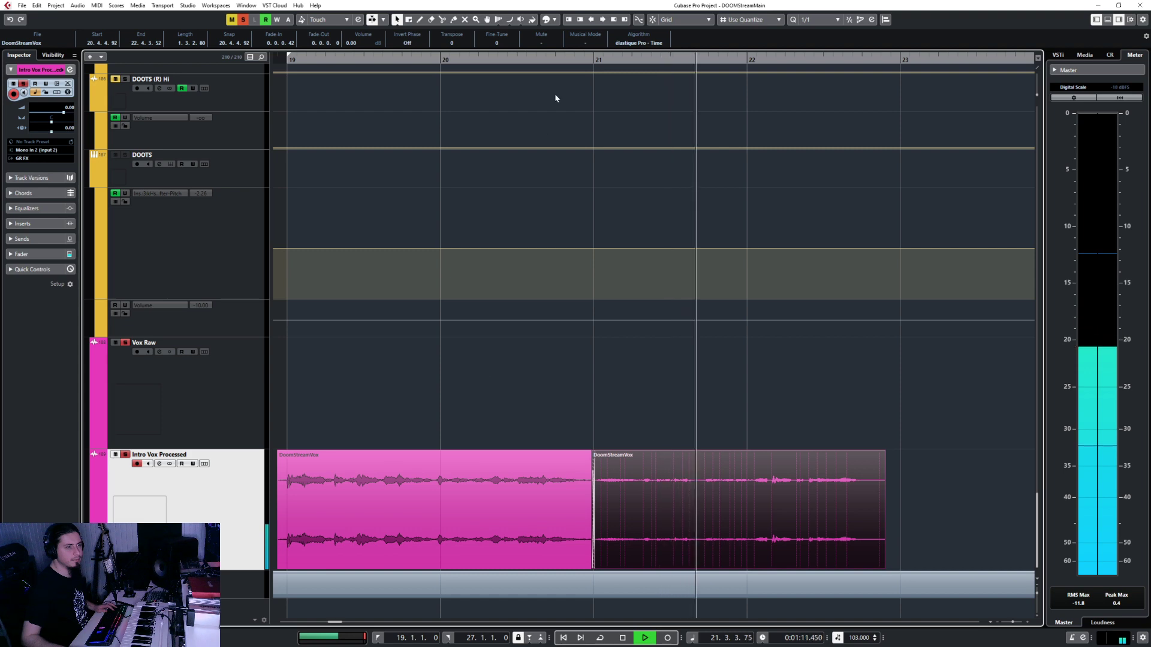
{"action": "key", "text": "space"}
{"action": "left_click", "coordinate": [291, 62]}
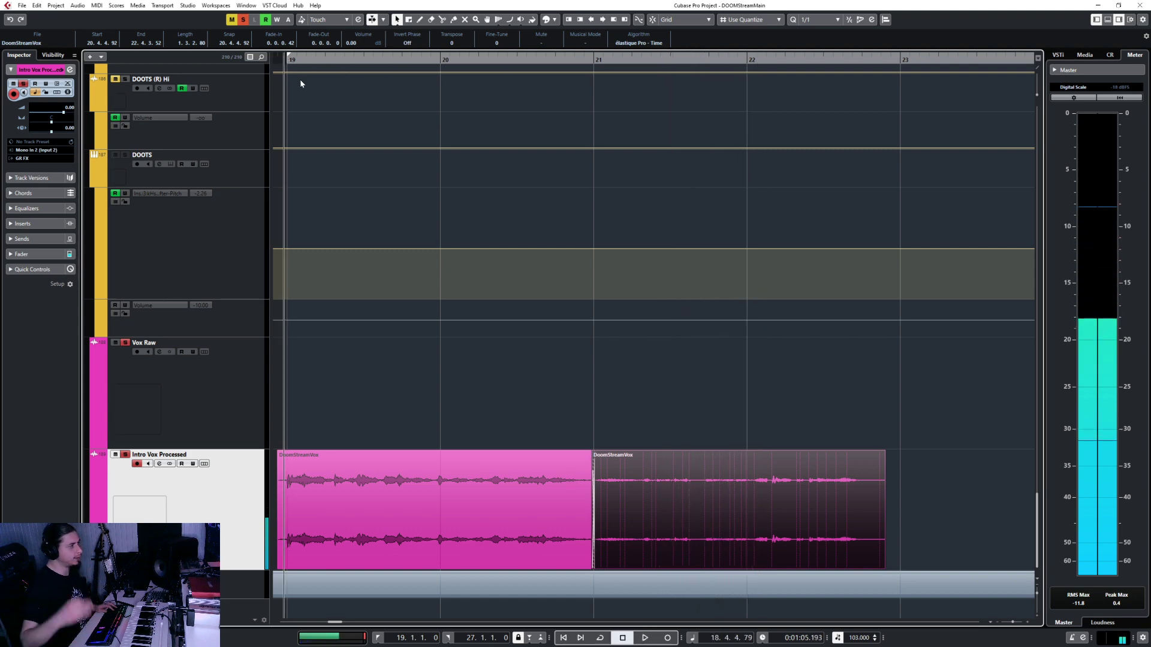
{"action": "key", "text": "space"}
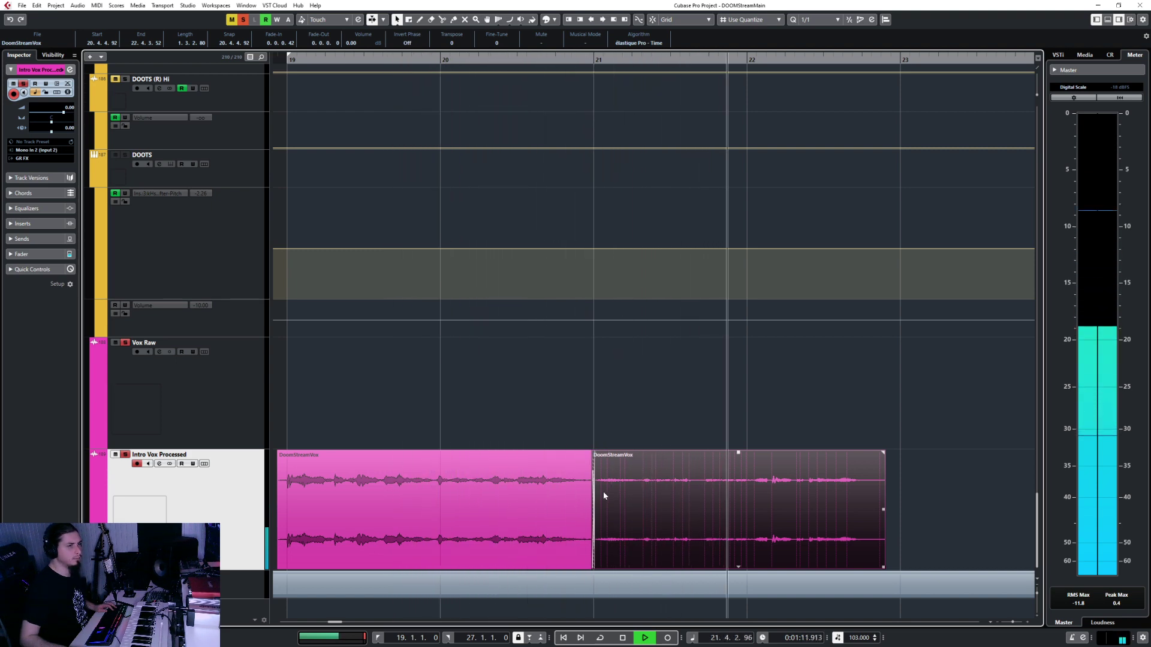
{"action": "scroll", "coordinate": [641, 437], "scroll_direction": "down", "scroll_amount": 2}
{"action": "scroll", "coordinate": [643, 441], "scroll_direction": "right", "scroll_amount": 2}
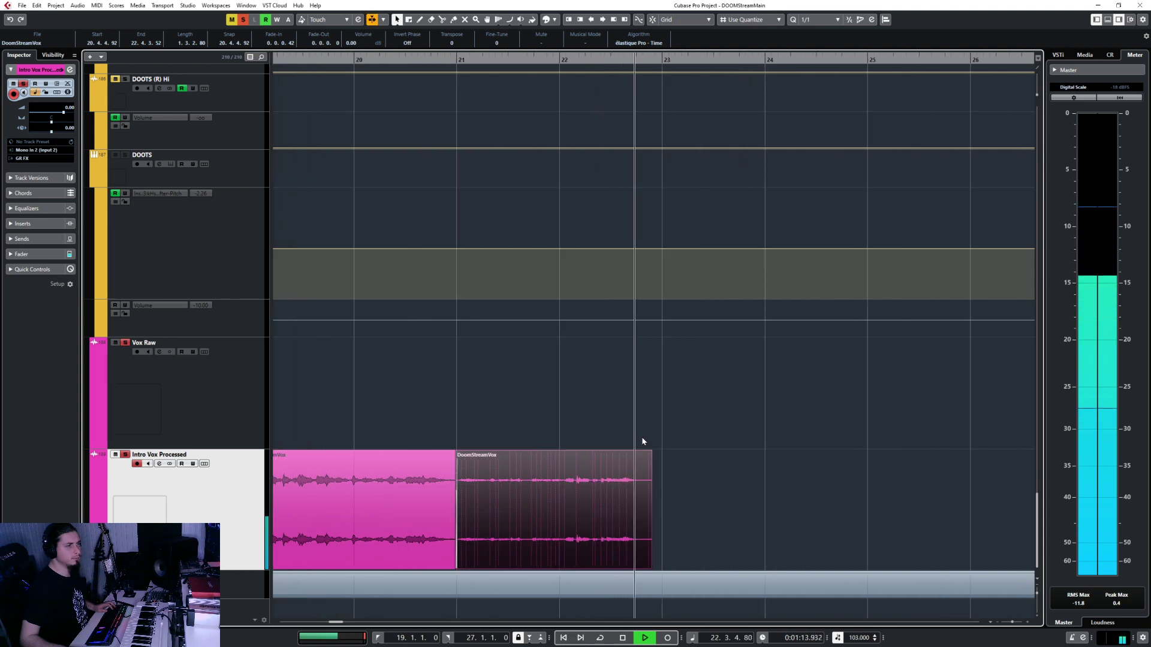
{"action": "key", "text": "space"}
Step: Adjust the second intro phrase's end to 22.4.4.15 with a short fade-out, auditioning the ending between adjustments
{"action": "left_click_drag", "start_coordinate": [646, 568], "coordinate": [640, 568]}
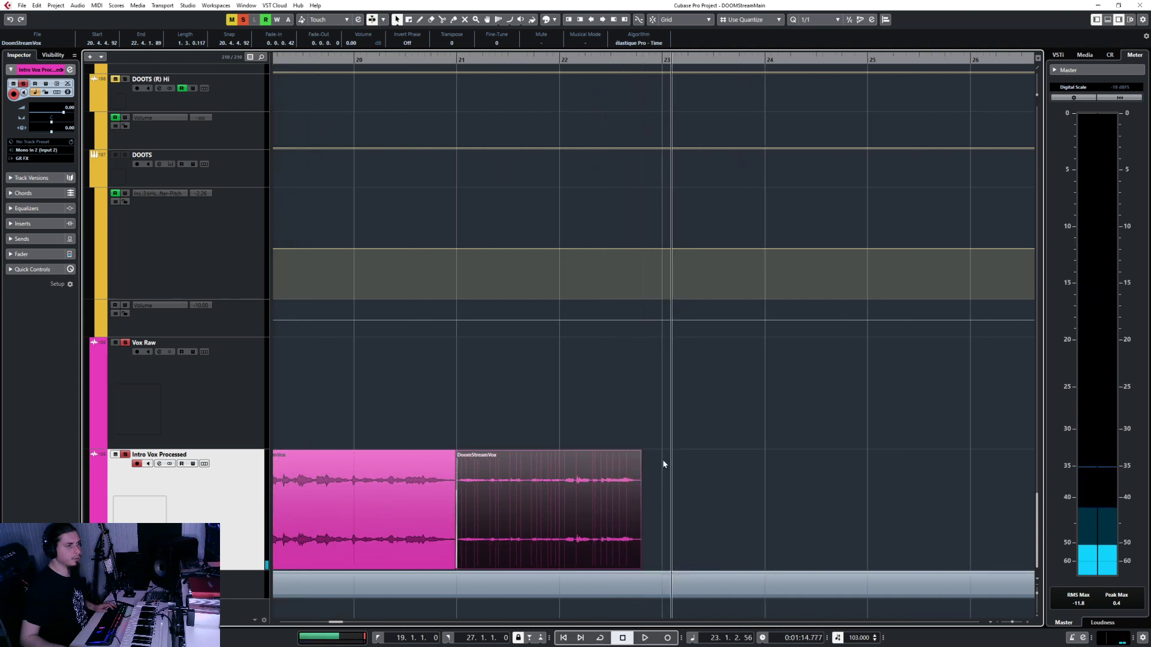
{"action": "left_click", "coordinate": [610, 60]}
{"action": "key", "text": "space"}
{"action": "key", "text": "space"}
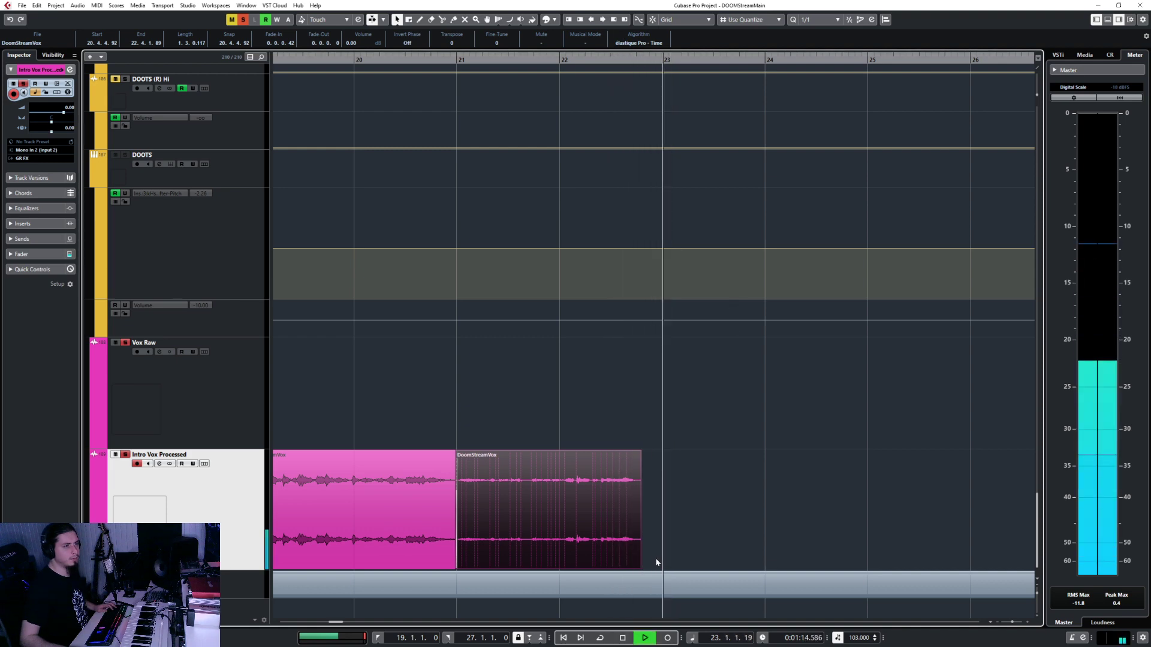
{"action": "left_click_drag", "start_coordinate": [640, 568], "coordinate": [646, 568]}
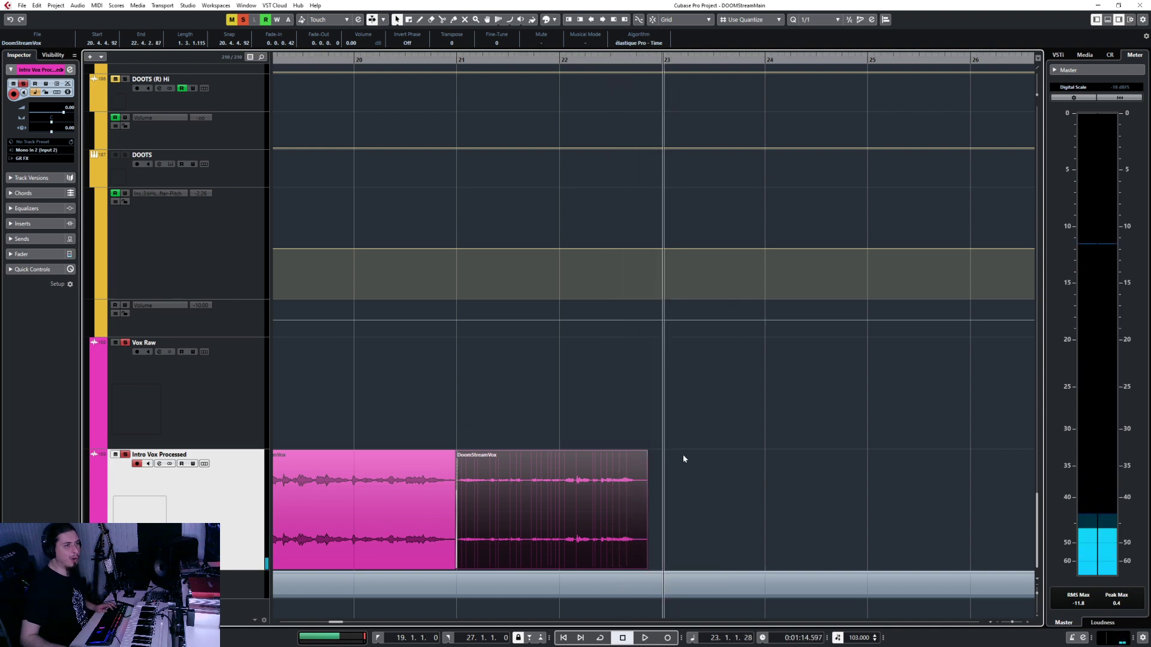
{"action": "left_click", "coordinate": [596, 60]}
{"action": "key", "text": "space"}
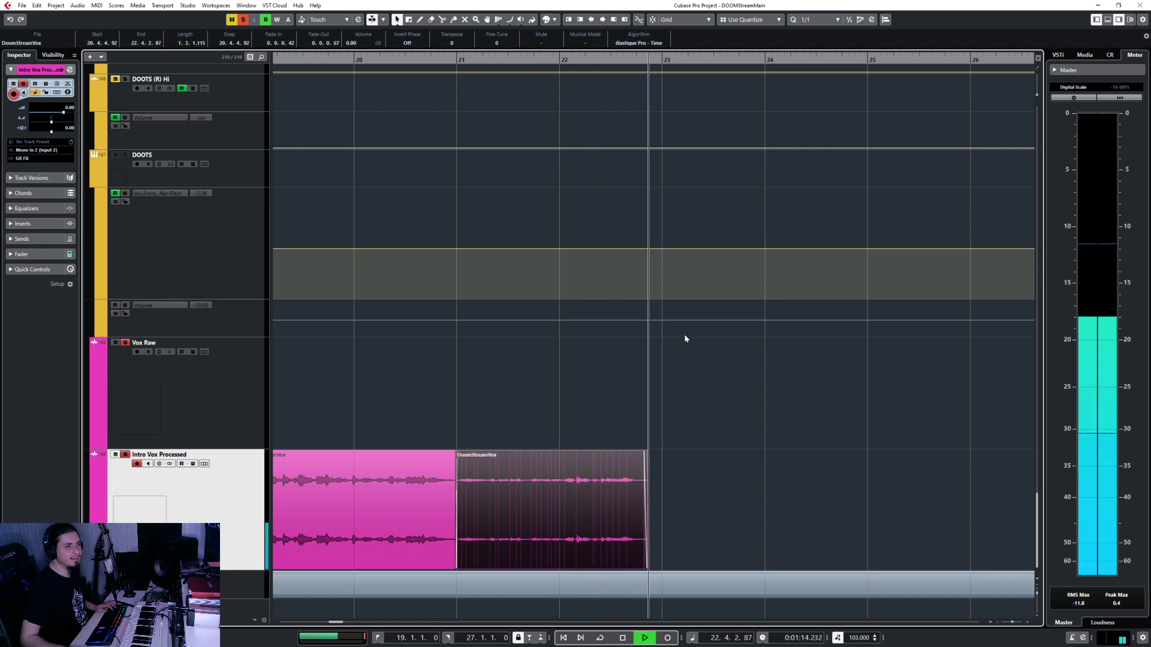
{"action": "key", "text": "space"}
{"action": "left_click_drag", "start_coordinate": [646, 568], "coordinate": [655, 566]}
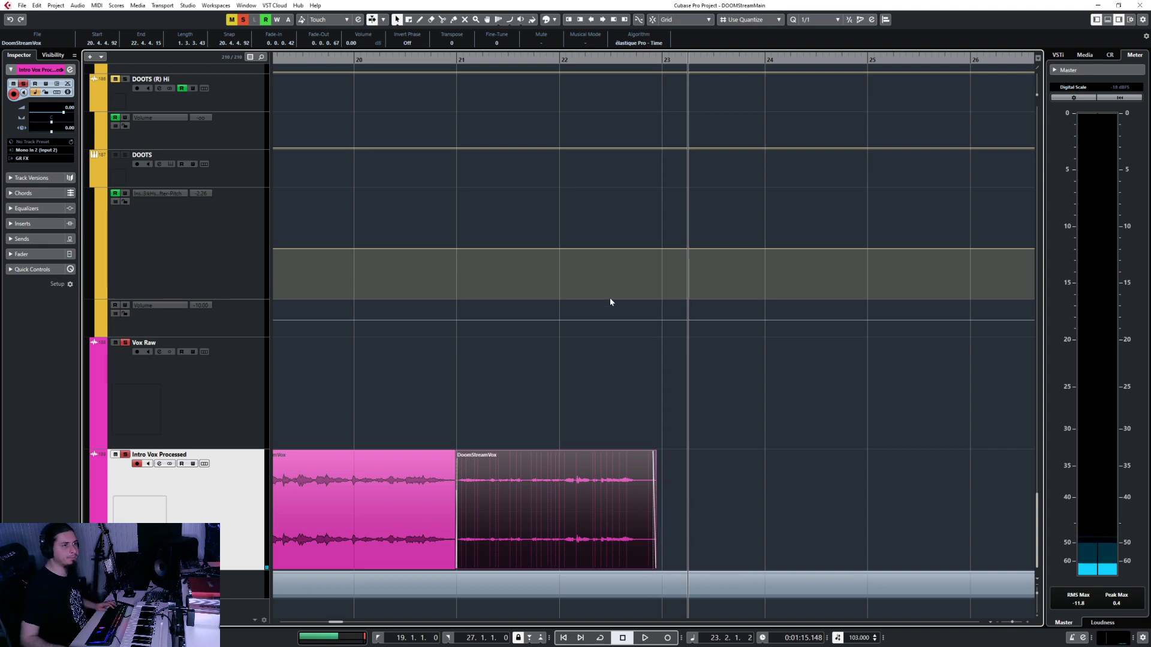
Step: Play the first Vox Raw event from about bar 38
{"action": "scroll", "coordinate": [585, 400], "scroll_direction": "down", "scroll_amount": 4}
{"action": "scroll", "coordinate": [627, 379], "scroll_direction": "up", "scroll_amount": 1}
{"action": "scroll", "coordinate": [627, 378], "scroll_direction": "right", "scroll_amount": 5}
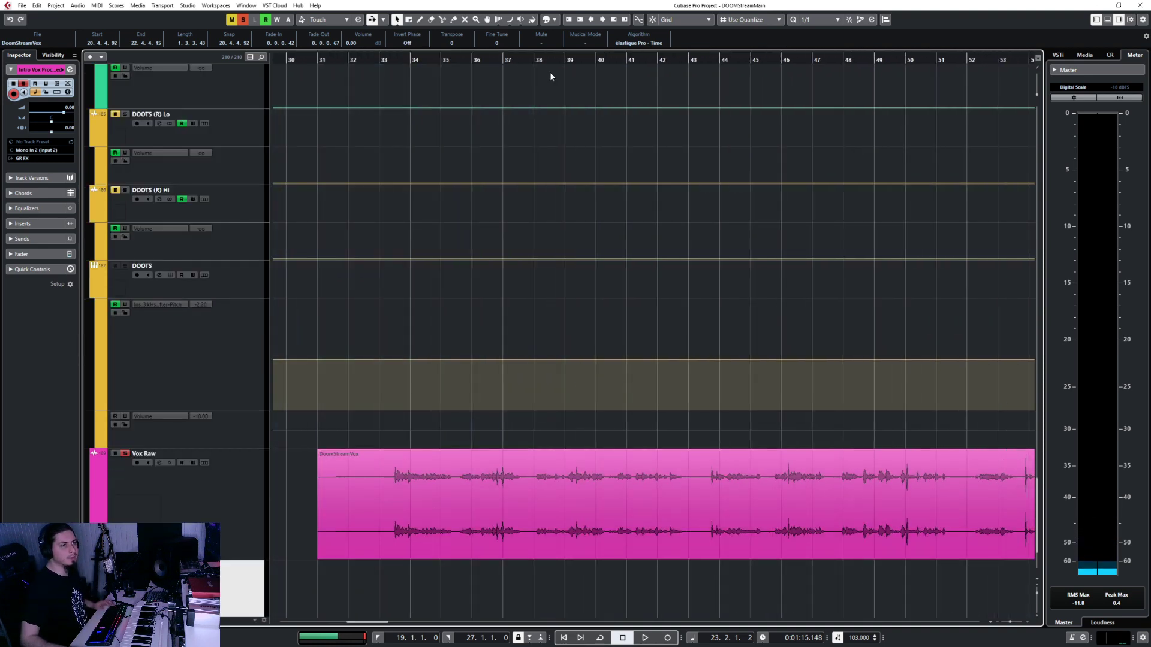
{"action": "left_click_drag", "start_coordinate": [543, 58], "coordinate": [534, 61]}
{"action": "key", "text": "space"}
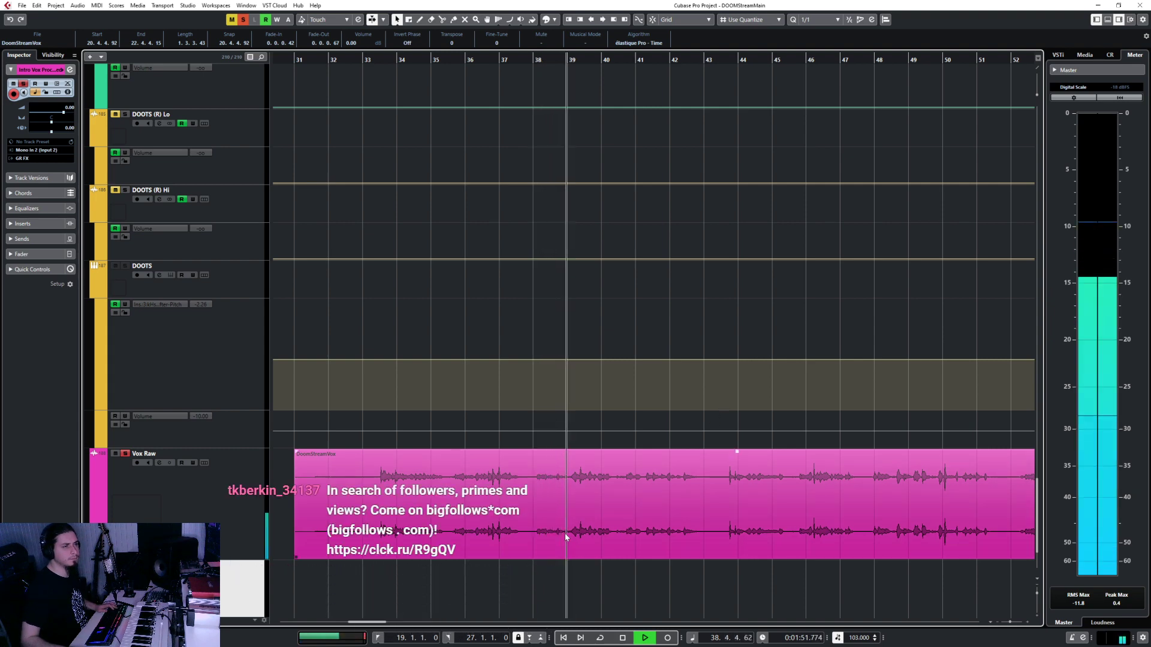
{"action": "key", "text": "space"}
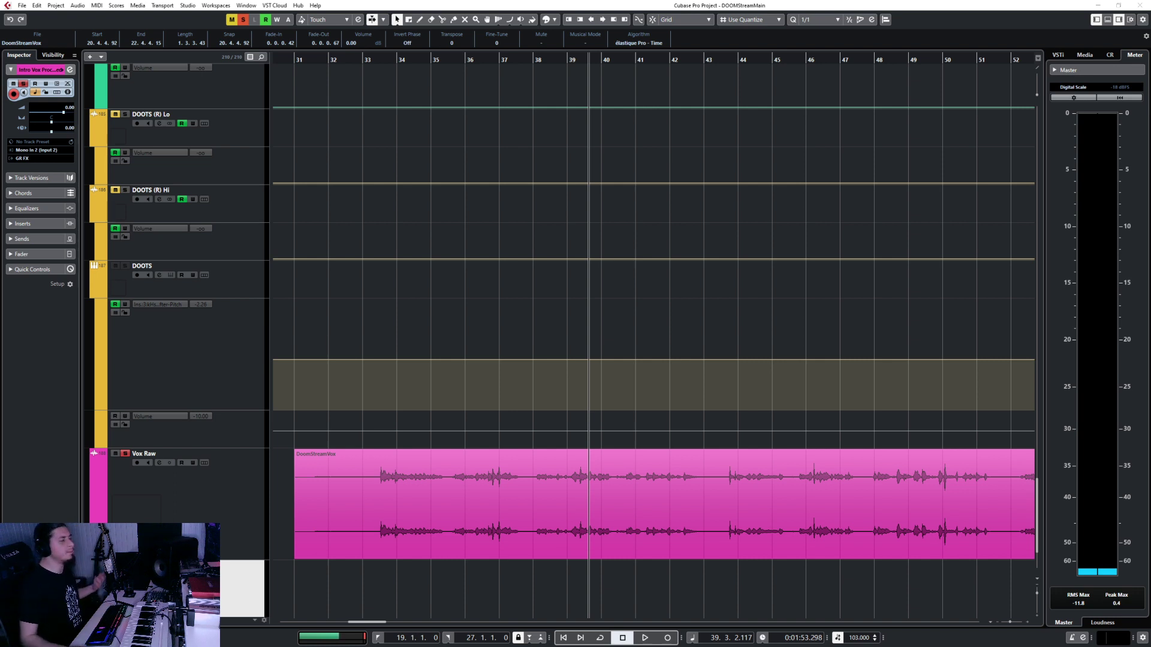
Step: Try to isolate the Vox Raw phrase between about bars 38 and 40 by splitting the event at both points, and audition it
{"action": "left_click", "coordinate": [531, 60]}
{"action": "key", "text": "3"}
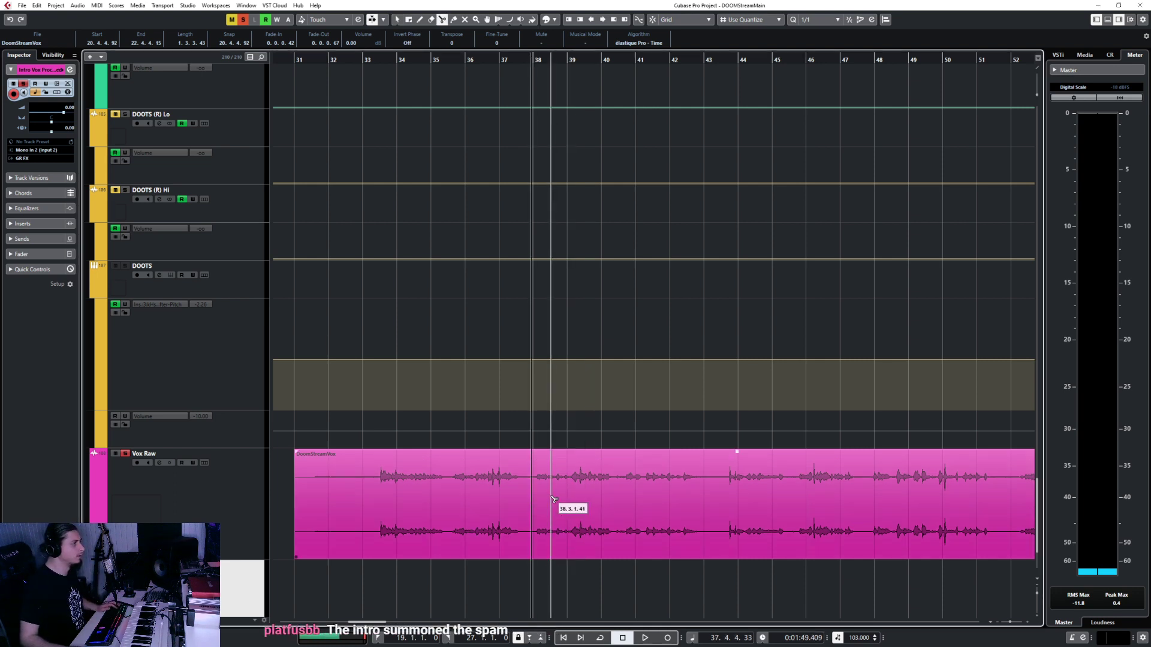
{"action": "left_click", "coordinate": [546, 519]}
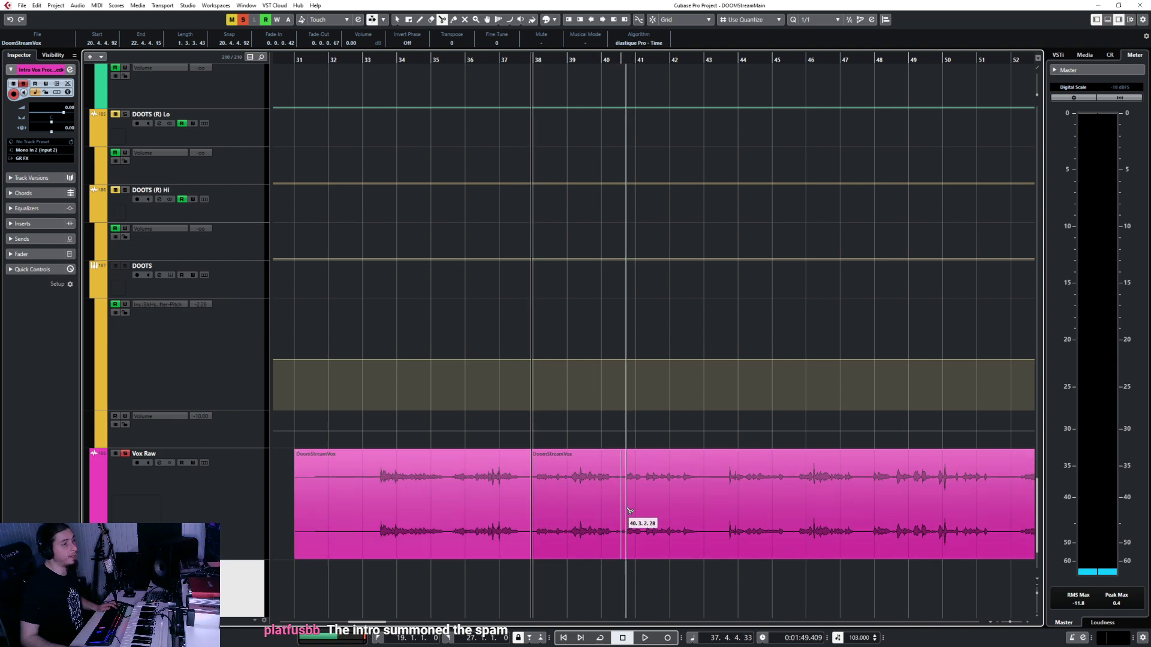
{"action": "left_click", "coordinate": [613, 509]}
{"action": "key", "text": "1"}
{"action": "left_click", "coordinate": [602, 502]}
{"action": "key", "text": "space"}
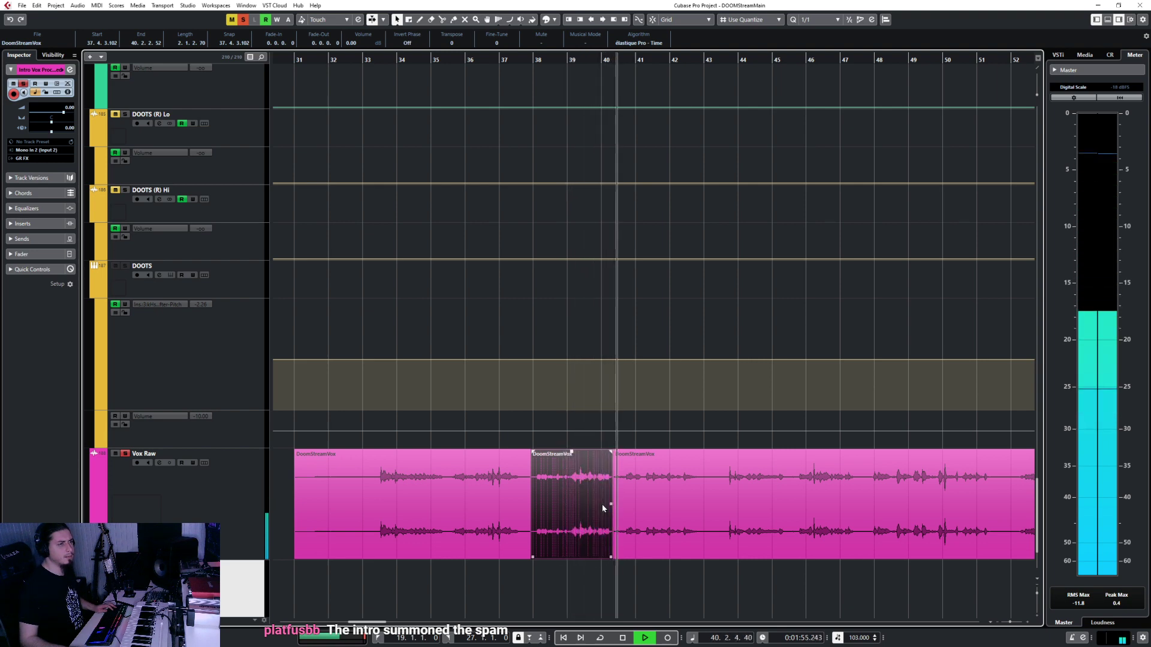
{"action": "key", "text": "ctrl+z"}
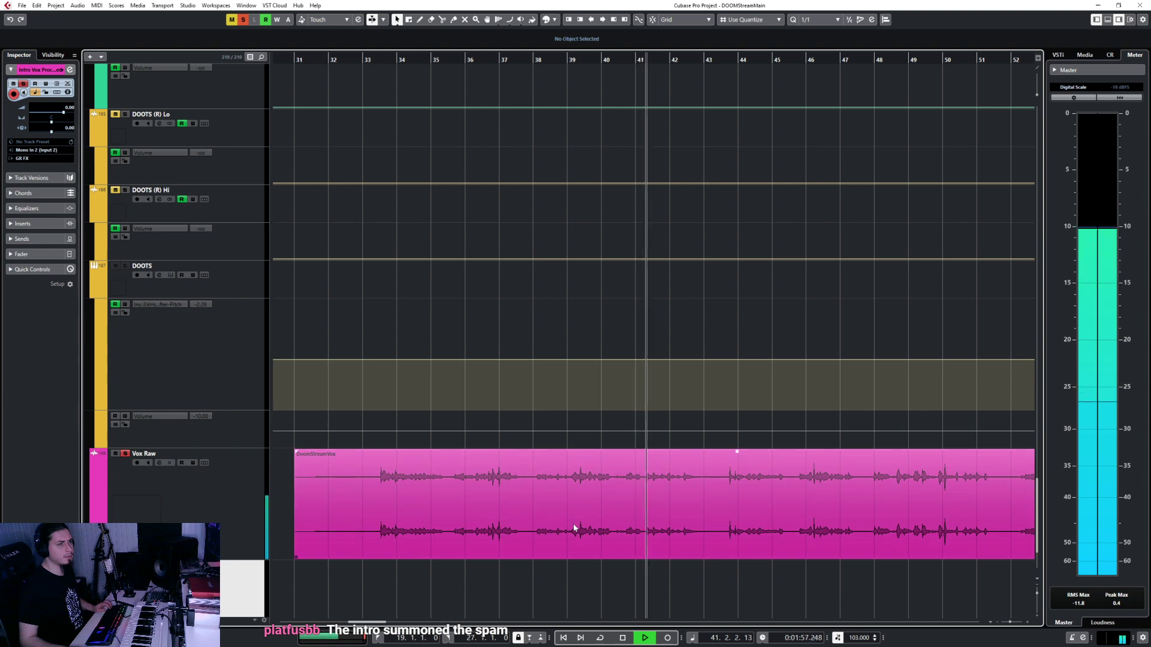
Step: Audition the later Vox Raw recording from about bar 65 and again from about bar 63
{"action": "scroll", "coordinate": [574, 528], "scroll_direction": "down", "scroll_amount": 4}
{"action": "scroll", "coordinate": [573, 528], "scroll_direction": "right", "scroll_amount": 8}
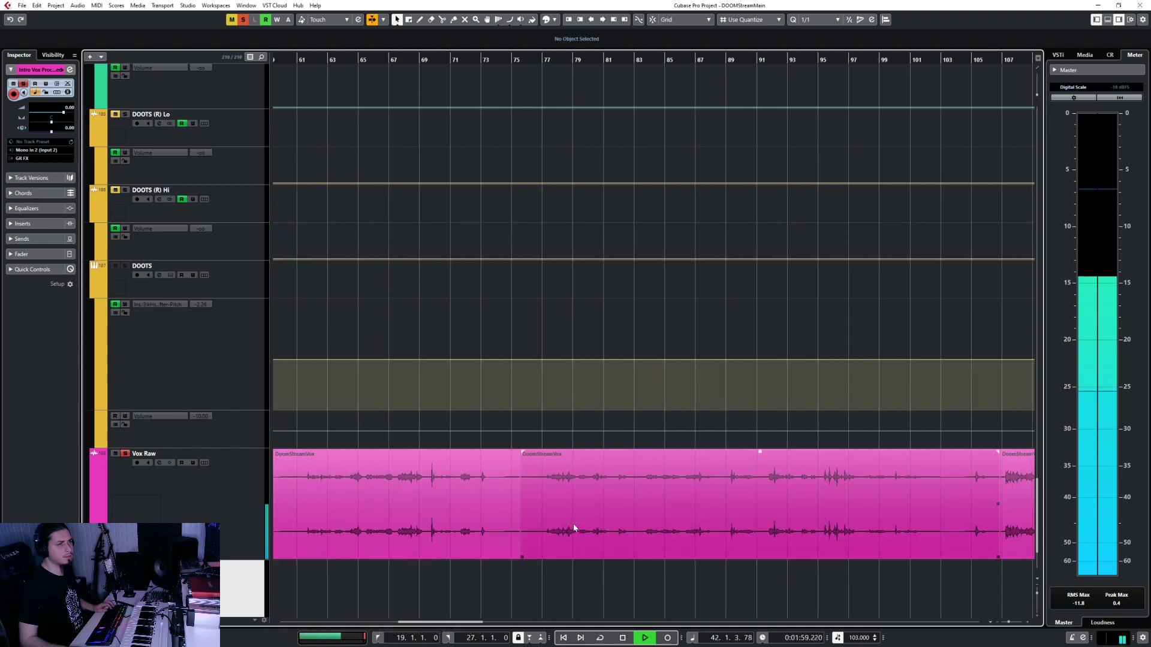
{"action": "key", "text": "space"}
{"action": "left_click", "coordinate": [365, 60]}
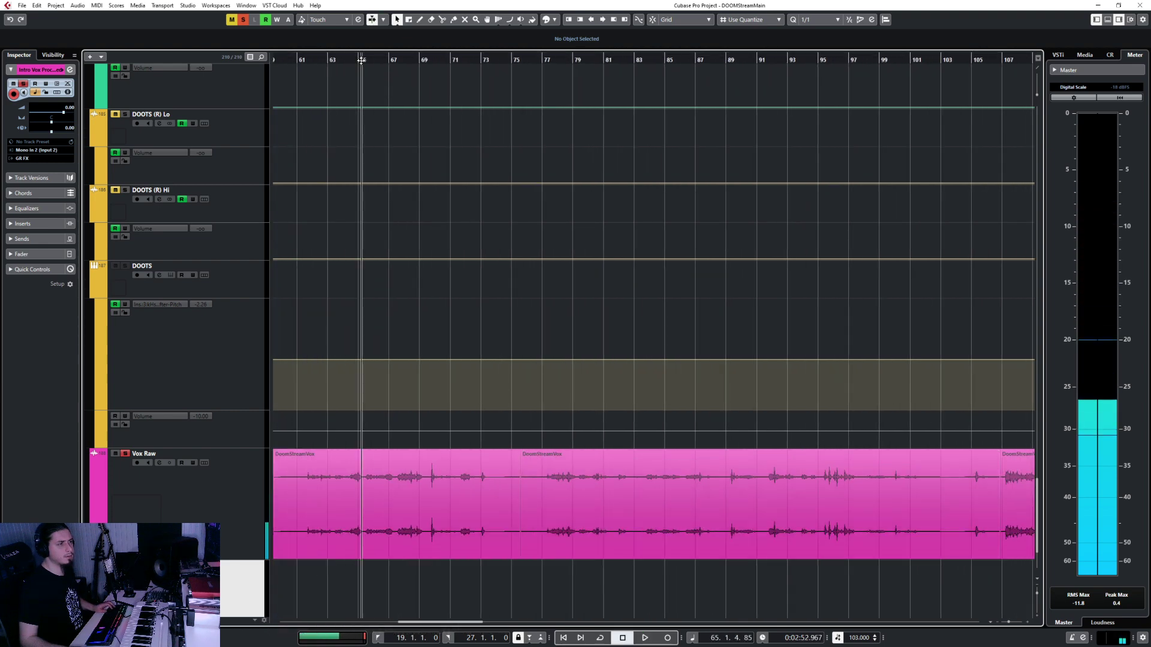
{"action": "key", "text": "space"}
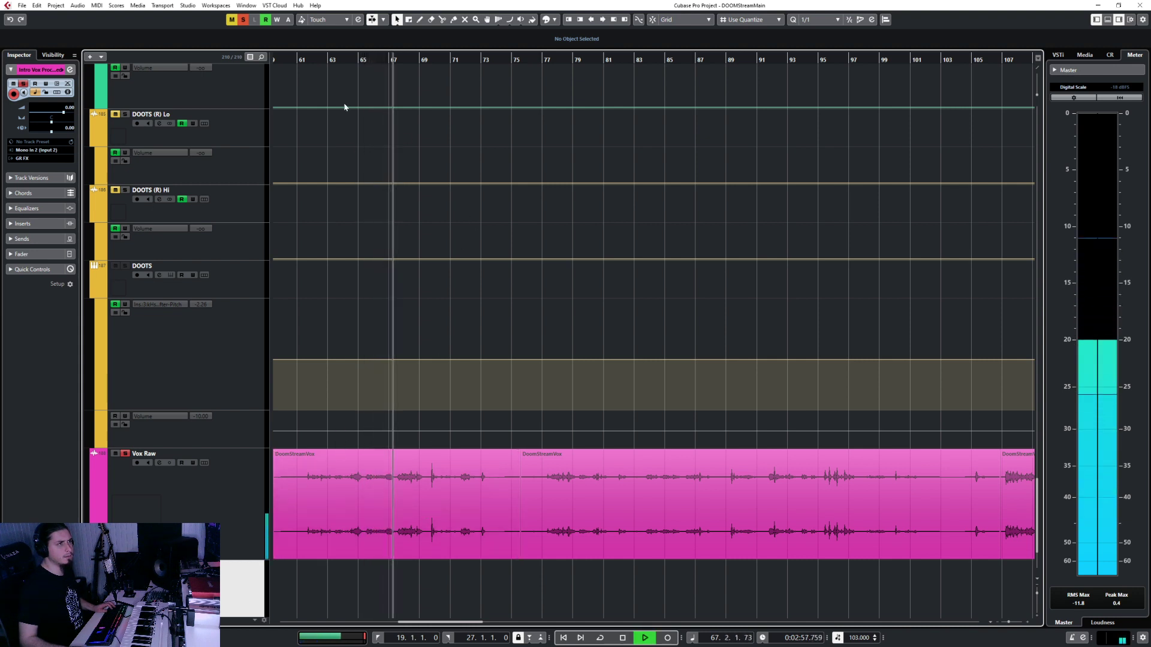
{"action": "key", "text": "space"}
{"action": "left_click", "coordinate": [334, 60]}
{"action": "left_click_drag", "start_coordinate": [334, 60], "coordinate": [347, 85]}
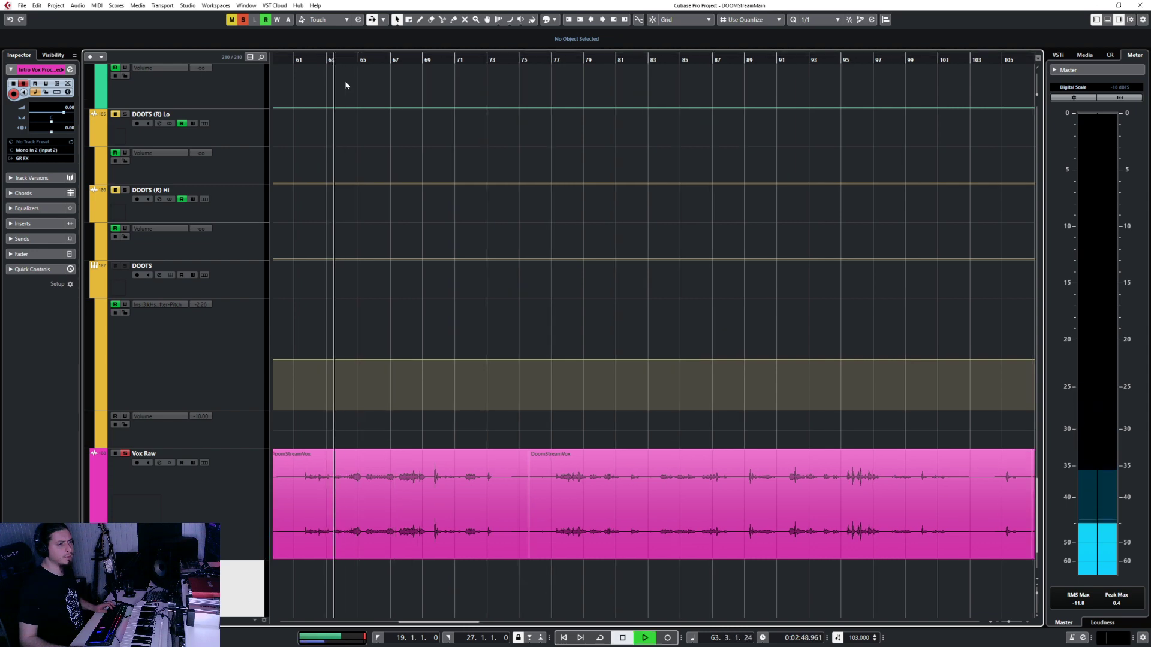
{"action": "key", "text": "space"}
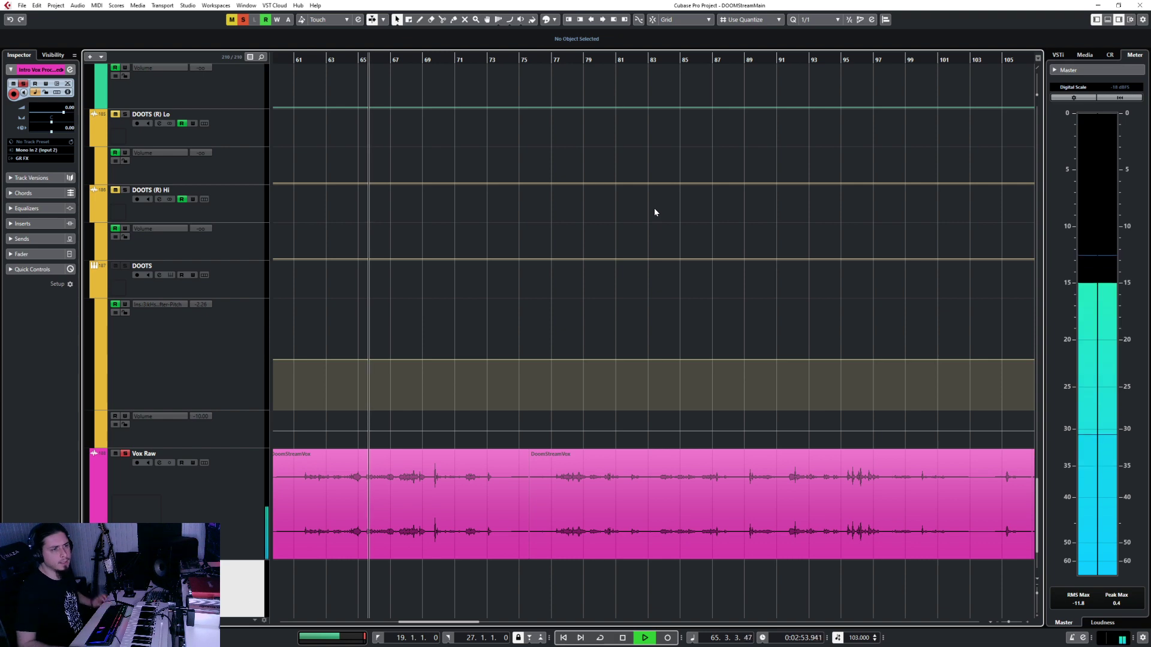
{"action": "key", "text": "space"}
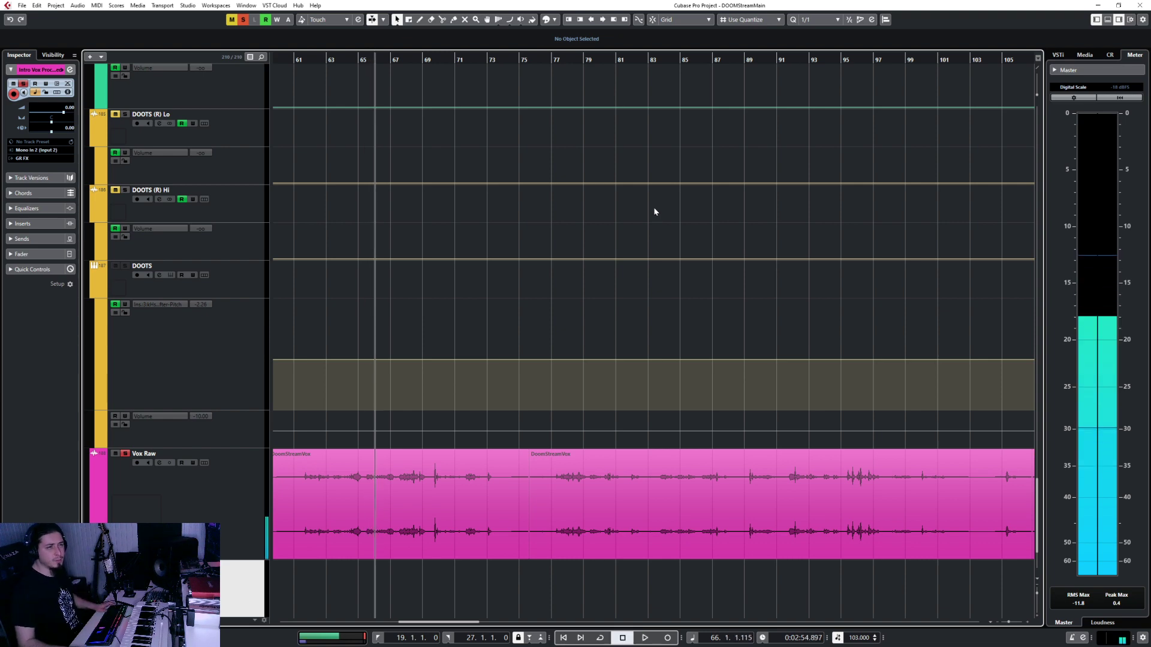
Step: Play the Vox Raw recording from about bar 83 and split the event at the phrase's start, in bar 83
{"action": "left_click", "coordinate": [659, 58]}
{"action": "key", "text": "space"}
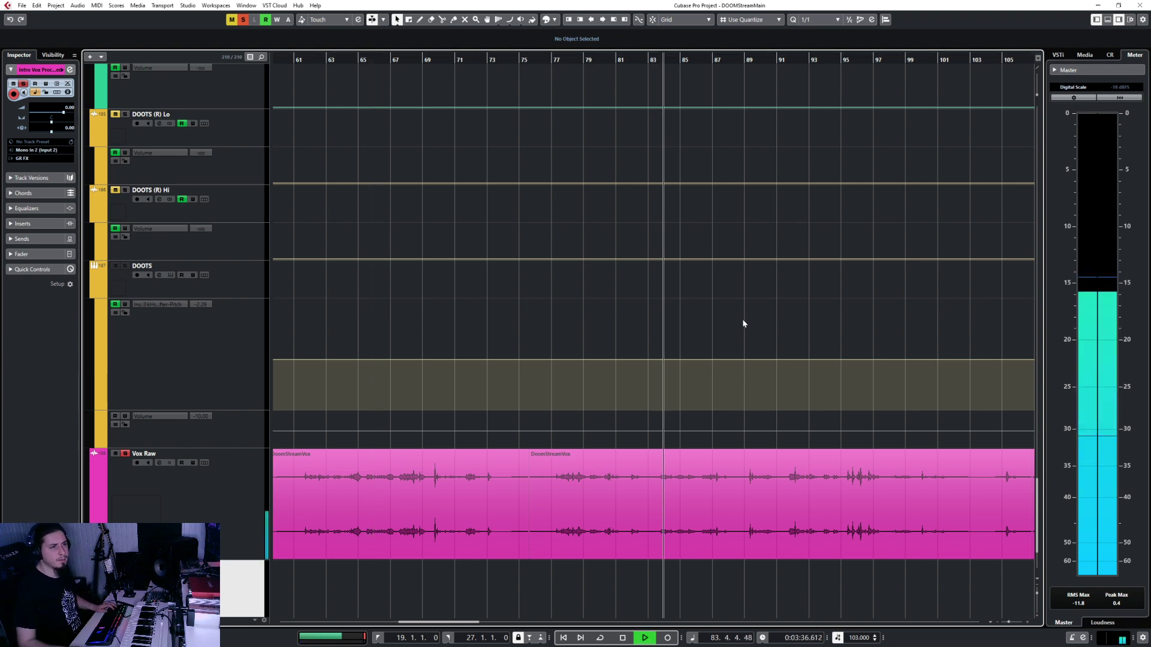
{"action": "left_click", "coordinate": [743, 505]}
{"action": "key", "text": "3"}
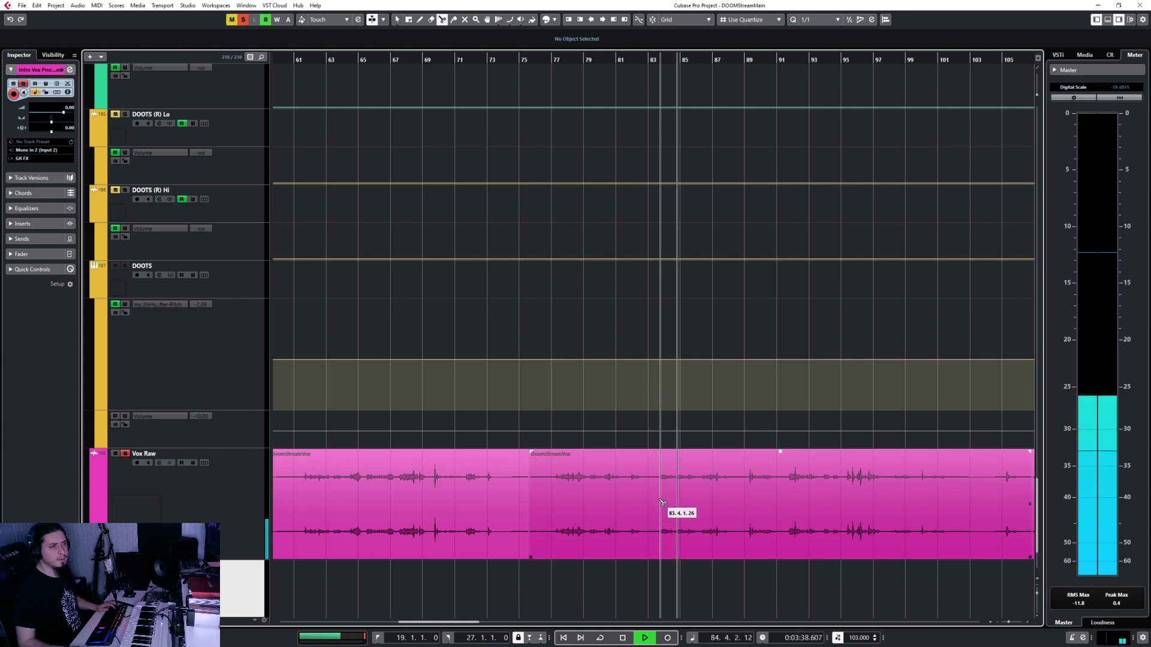
{"action": "left_click", "coordinate": [659, 505]}
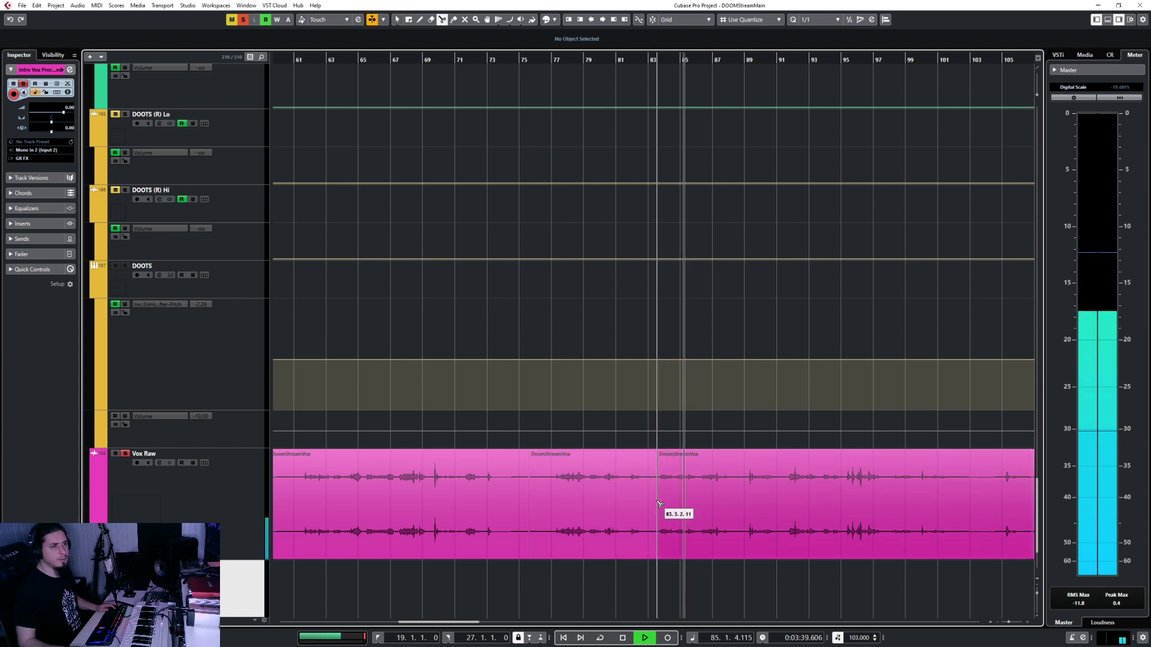
{"action": "left_click", "coordinate": [731, 505]}
{"action": "key", "text": "1"}
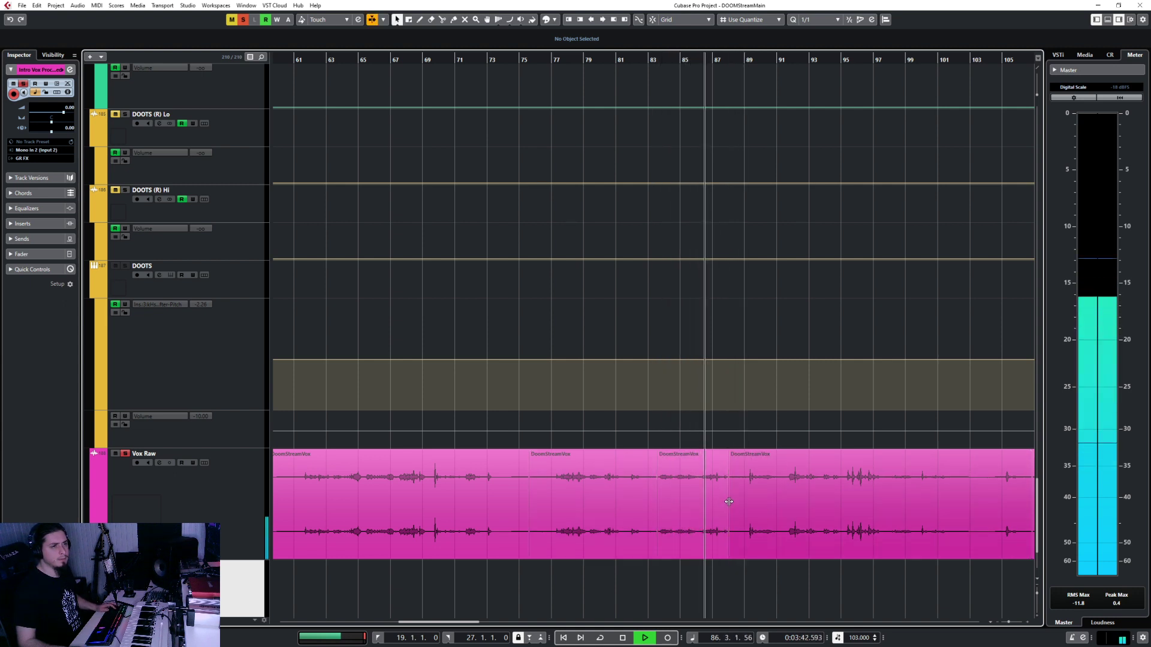
{"action": "key", "text": "ctrl+z"}
Step: Stop playback and split the Vox Raw event at the phrase's end, in bar 88
{"action": "key", "text": "3"}
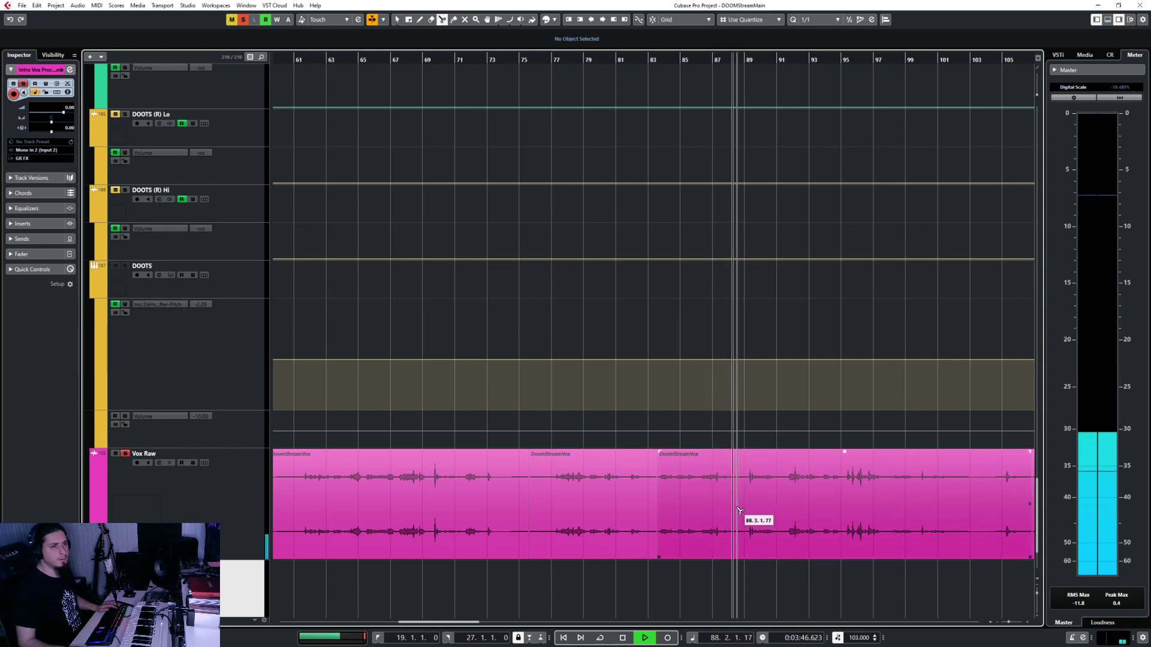
{"action": "key", "text": "space"}
{"action": "left_click", "coordinate": [739, 510]}
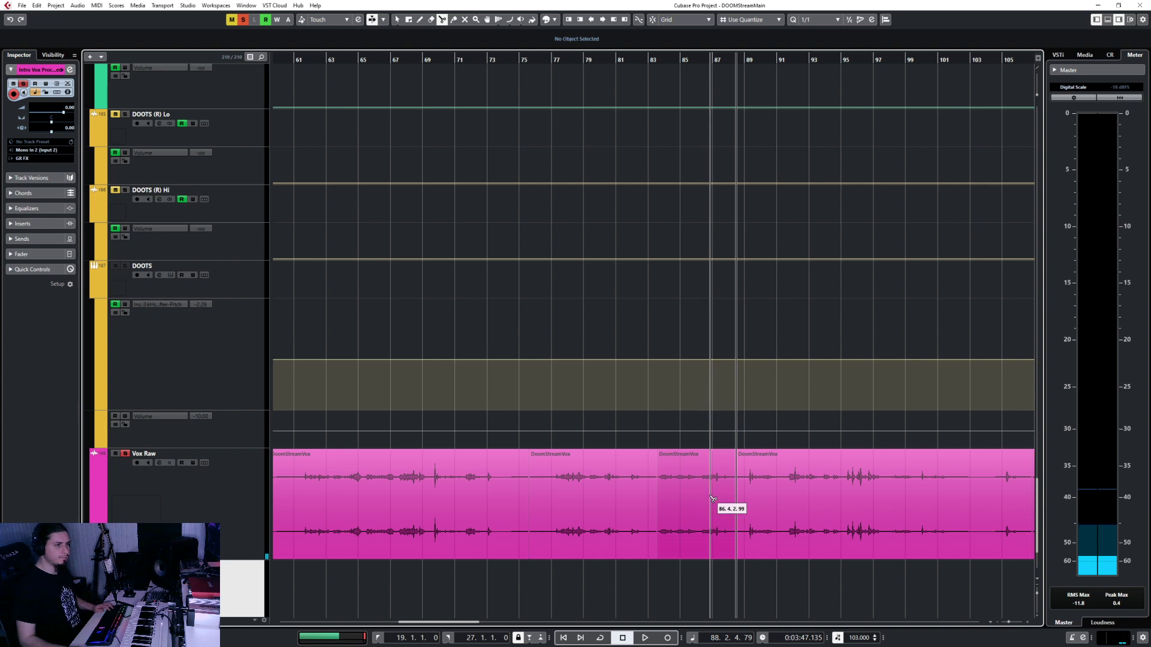
Step: Copy the Vox Raw phrase between bars 83 and 88 to the Intro Vox Processed track, directly after the existing vocal near the end of bar 22
{"action": "key", "text": "1"}
{"action": "left_click", "coordinate": [703, 494]}
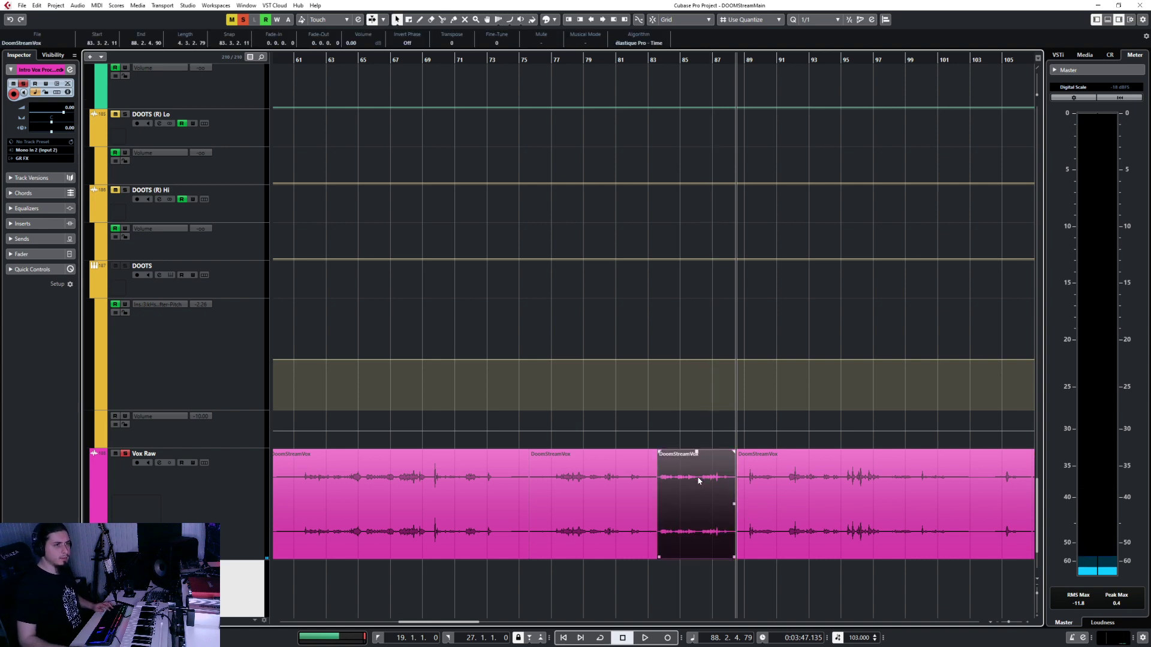
{"action": "key", "text": "g"}
{"action": "scroll", "coordinate": [667, 516], "scroll_direction": "left", "scroll_amount": 5}
{"action": "scroll", "coordinate": [531, 513], "scroll_direction": "down", "scroll_amount": 2}
{"action": "scroll", "coordinate": [526, 497], "scroll_direction": "up", "scroll_amount": 5}
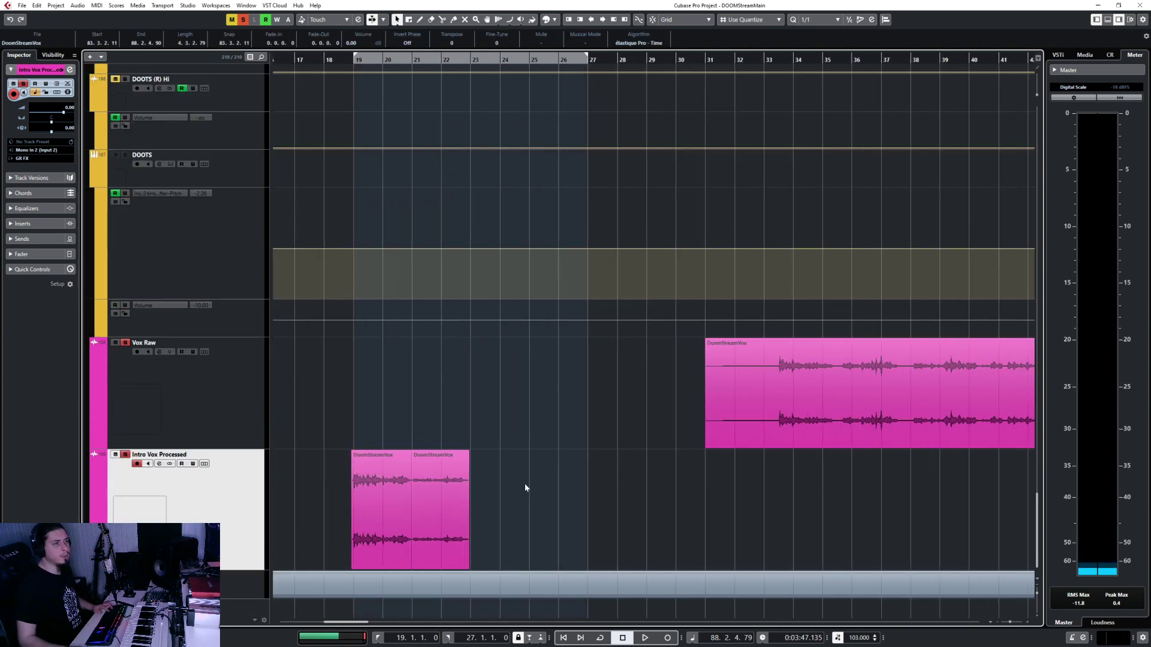
{"action": "scroll", "coordinate": [525, 488], "scroll_direction": "up", "scroll_amount": 4}
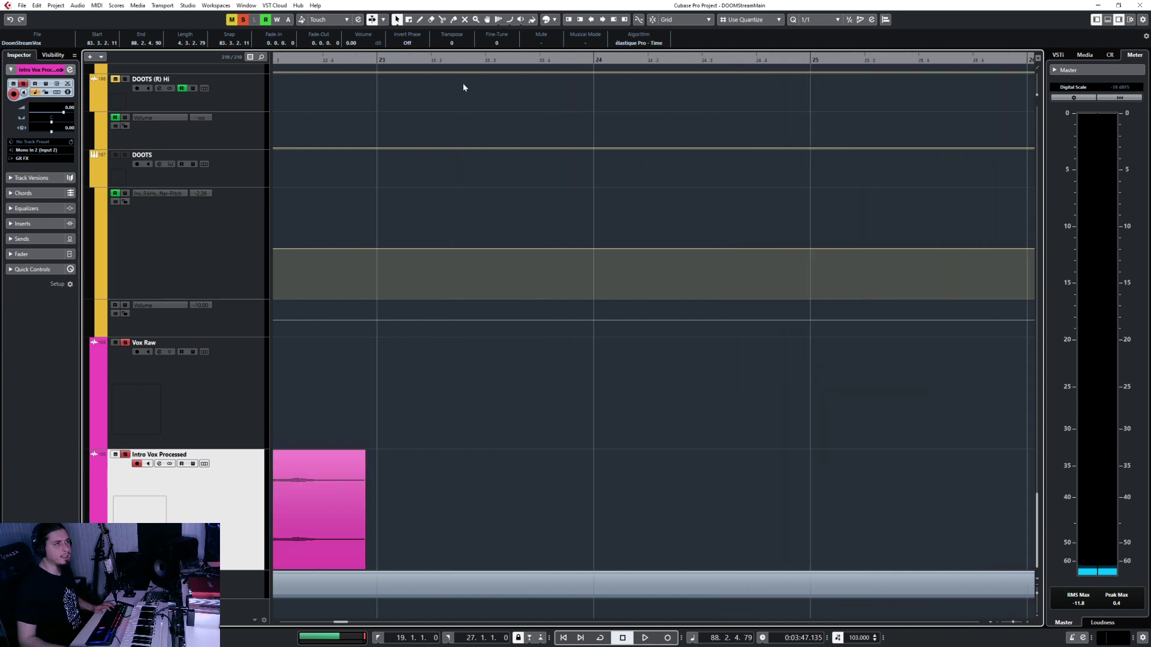
{"action": "left_click_drag", "start_coordinate": [369, 60], "coordinate": [359, 85]}
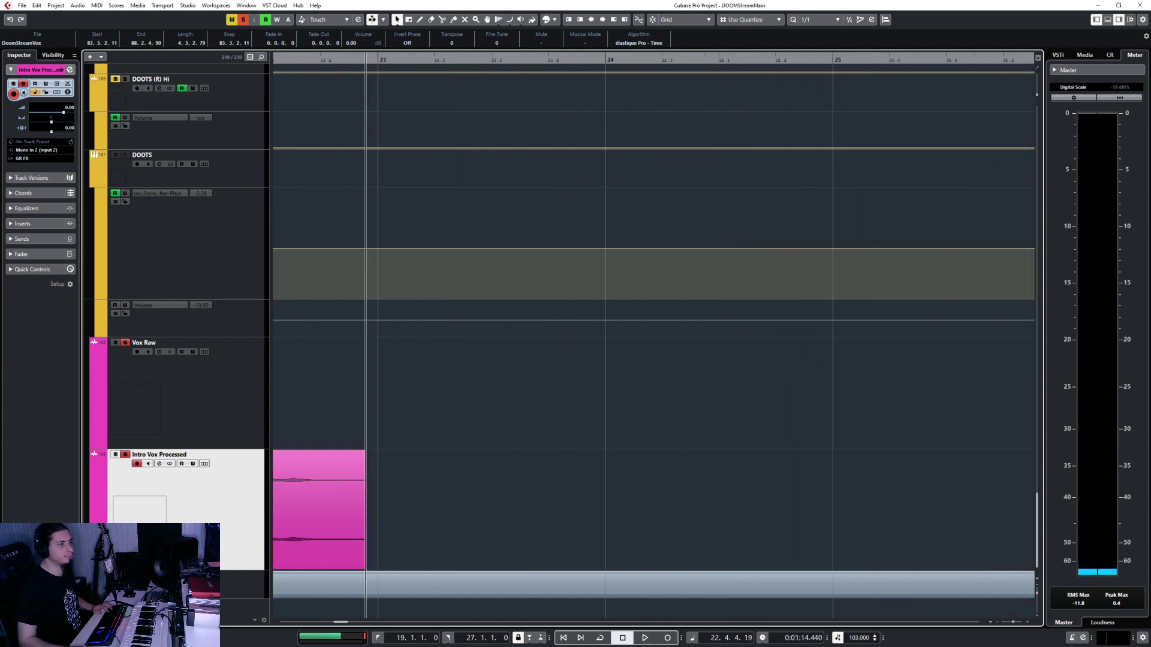
{"action": "key", "text": "ctrl+v"}
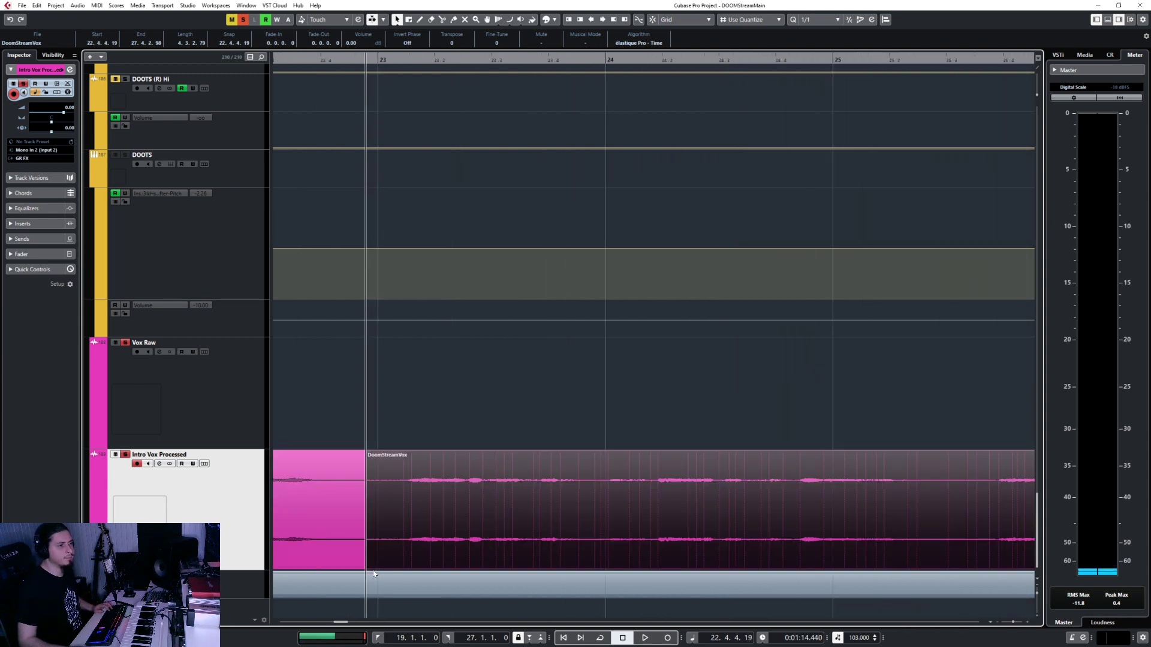
Step: Trim the pasted phrase's start to just after bar 23 and move it earlier to crossfade with the preceding event
{"action": "left_click_drag", "start_coordinate": [366, 567], "coordinate": [385, 567]}
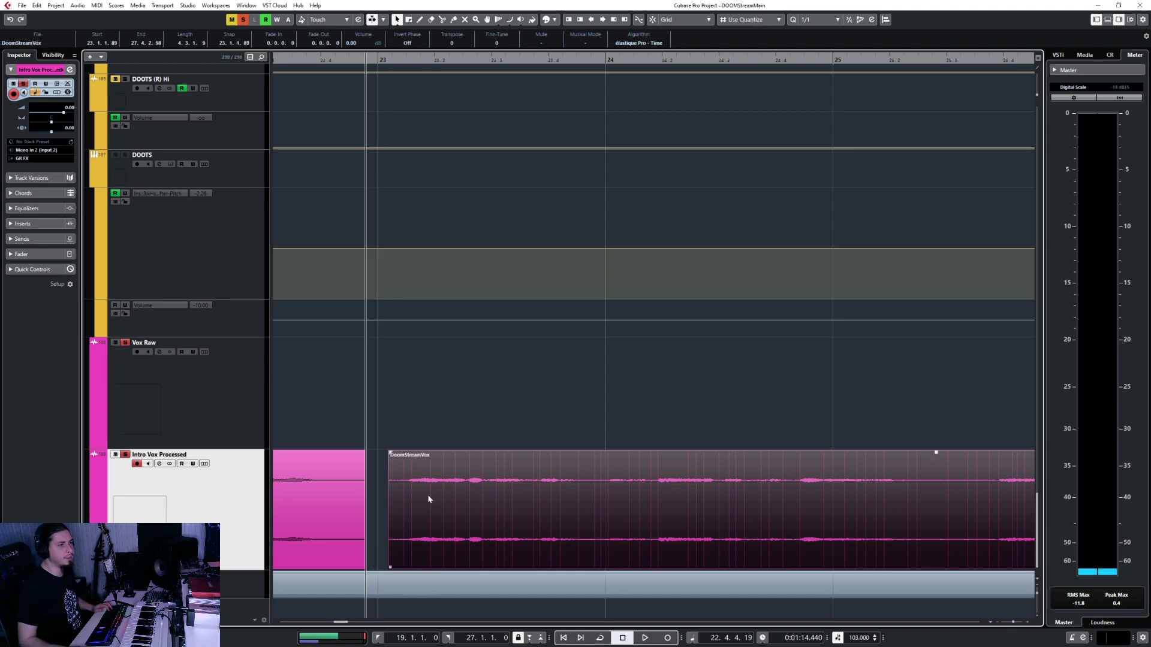
{"action": "left_click_drag", "start_coordinate": [426, 494], "coordinate": [348, 503]}
{"action": "scroll", "coordinate": [420, 503], "scroll_direction": "down", "scroll_amount": 3}
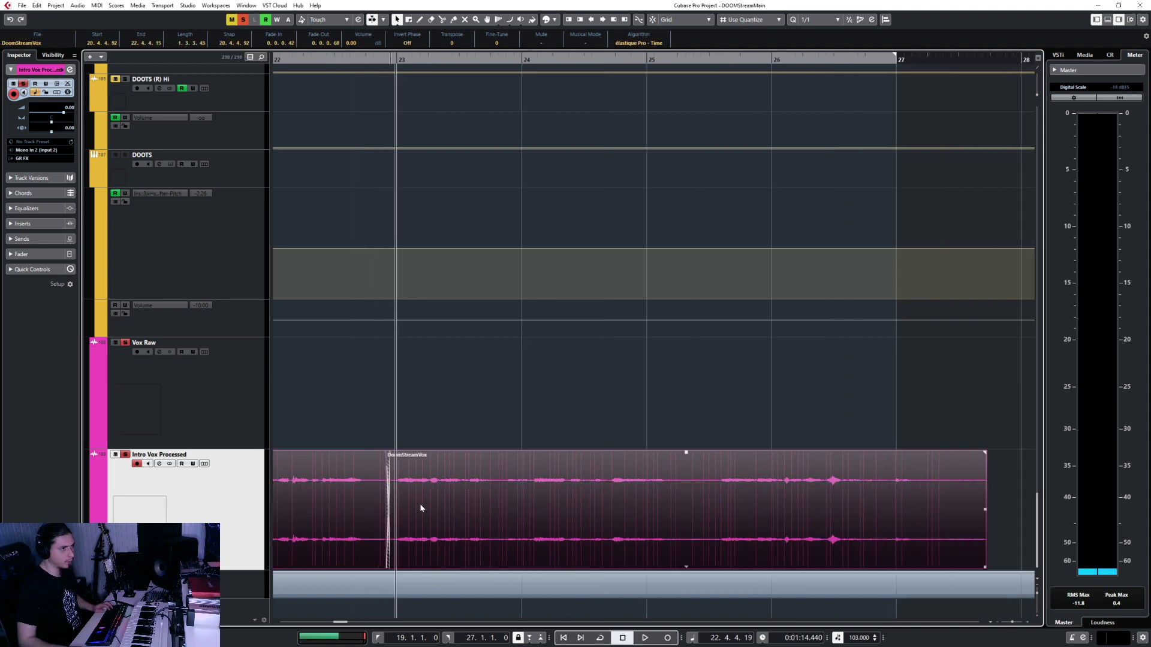
Step: Lengthen the crossfade between the second and third vocal events before bar 23
{"action": "scroll", "coordinate": [400, 503], "scroll_direction": "up", "scroll_amount": 5}
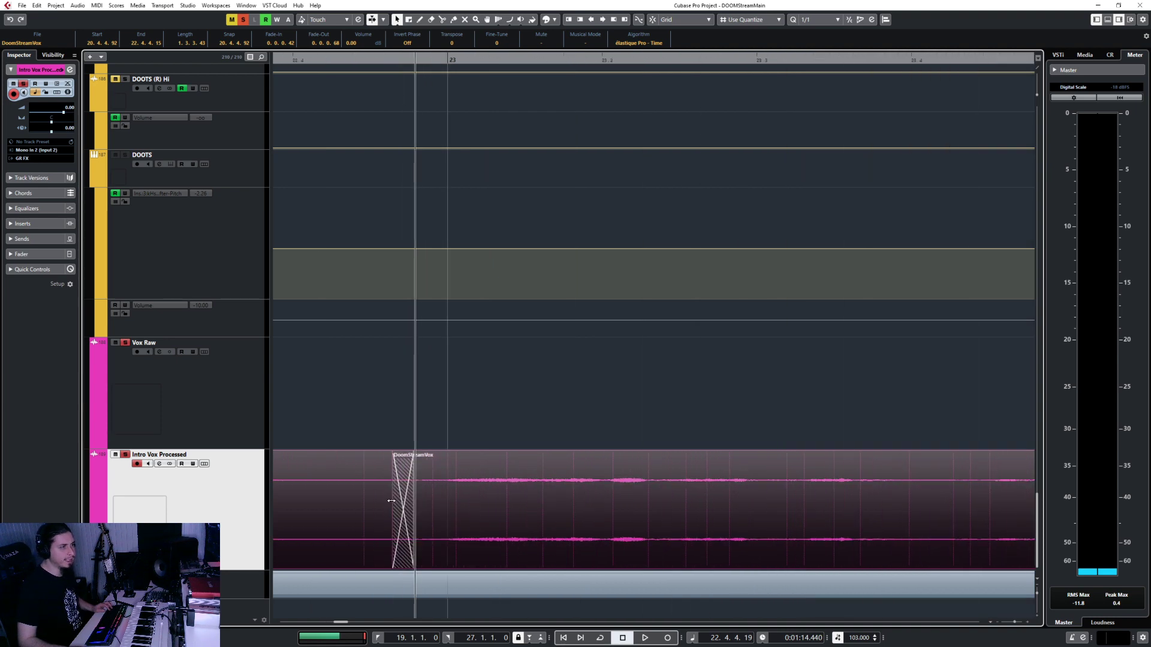
{"action": "left_click_drag", "start_coordinate": [391, 501], "coordinate": [307, 507]}
{"action": "scroll", "coordinate": [317, 509], "scroll_direction": "down", "scroll_amount": 2}
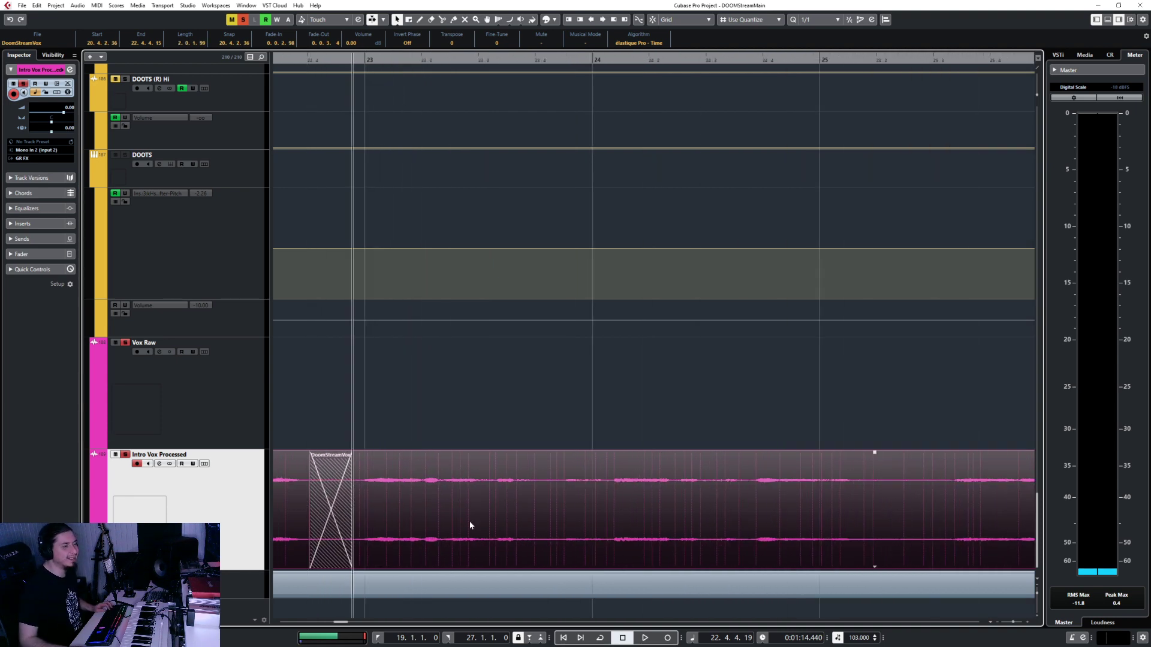
{"action": "scroll", "coordinate": [487, 522], "scroll_direction": "down", "scroll_amount": 2}
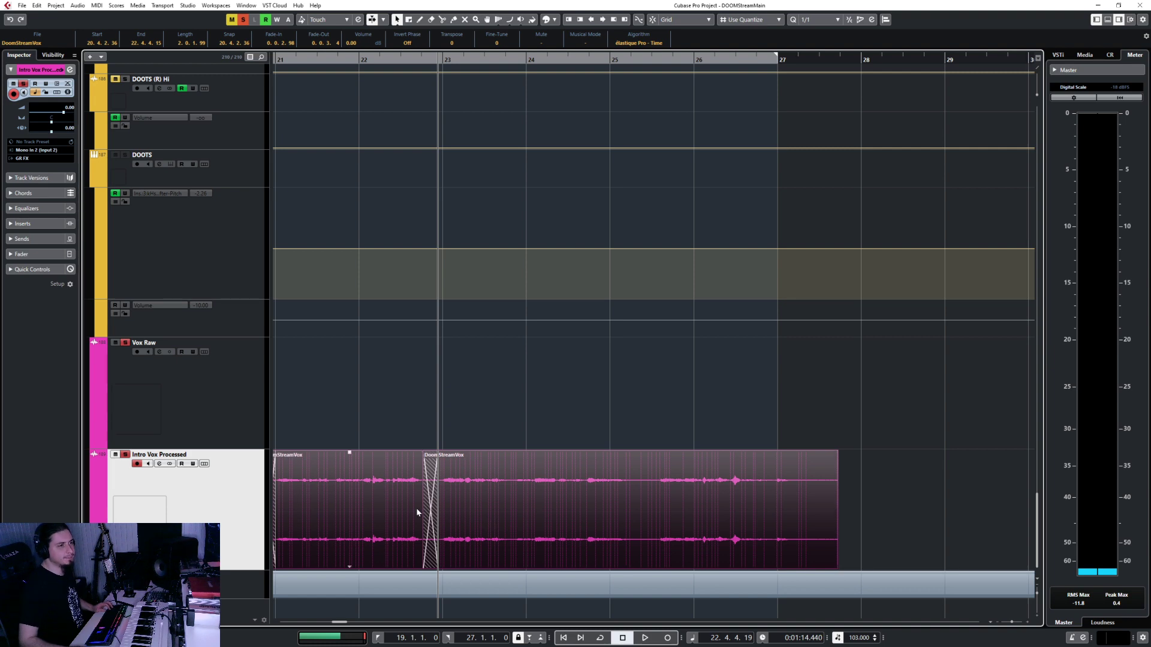
{"action": "left_click_drag", "start_coordinate": [424, 508], "coordinate": [432, 509]}
{"action": "left_click", "coordinate": [451, 420]}
Step: Play the assembled intro vocal from bar 18, beat 4, and shorten the crossfade between the first two events before bar 21
{"action": "scroll", "coordinate": [436, 523], "scroll_direction": "down", "scroll_amount": 1}
{"action": "scroll", "coordinate": [436, 523], "scroll_direction": "down", "scroll_amount": 1}
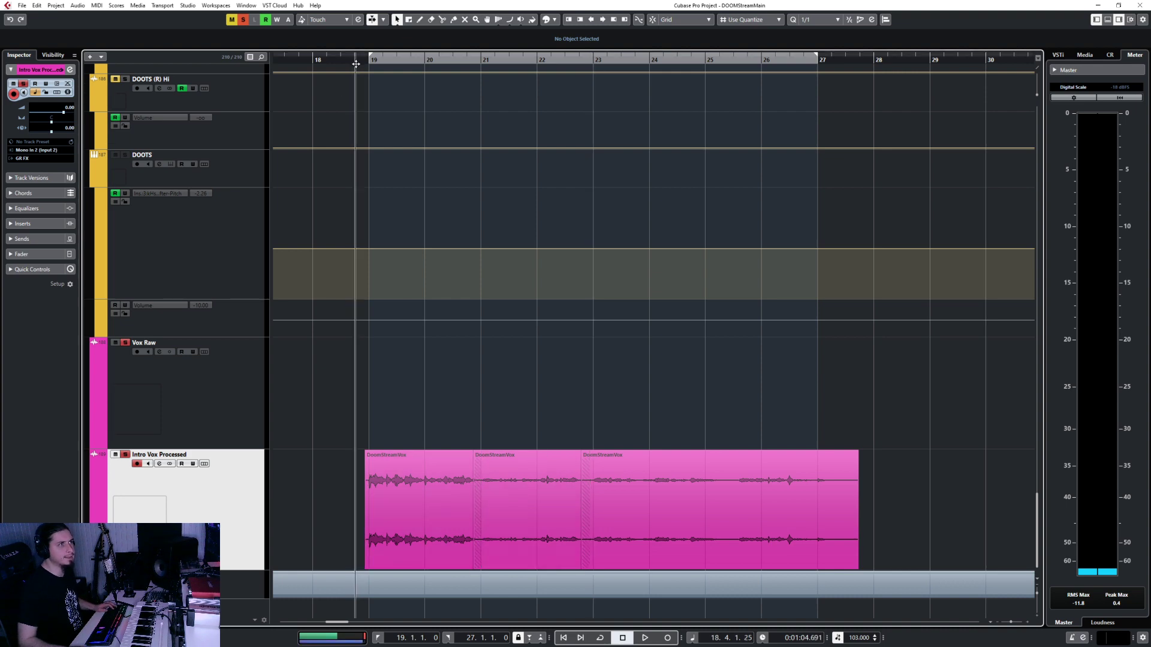
{"action": "key", "text": "space"}
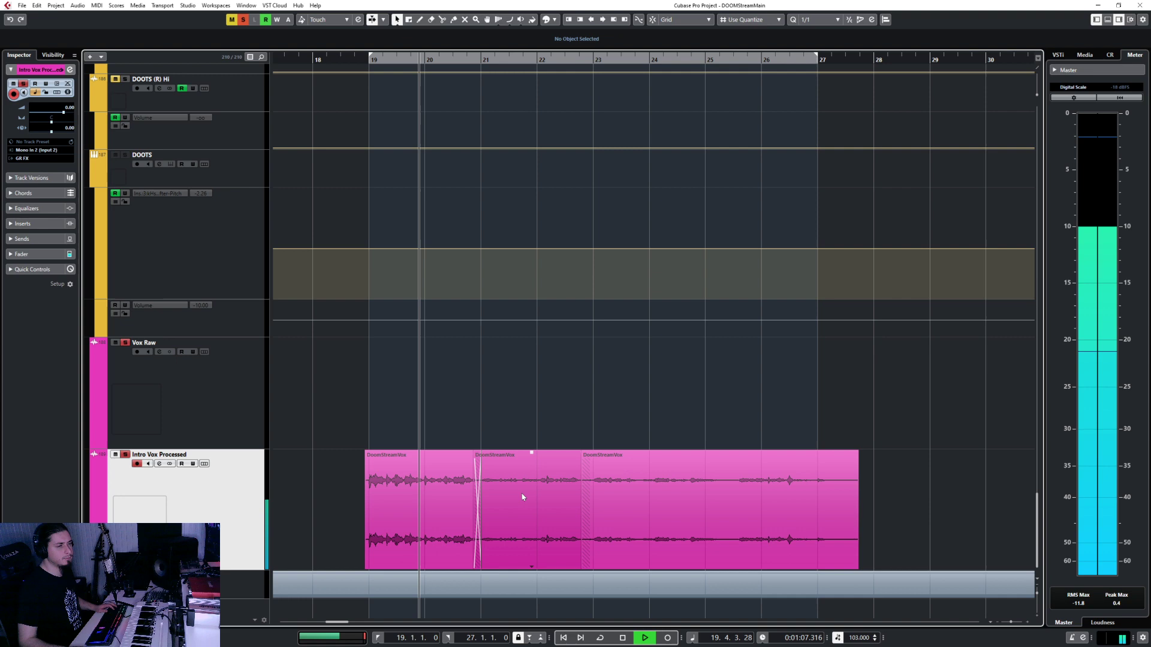
{"action": "scroll", "coordinate": [522, 497], "scroll_direction": "up", "scroll_amount": 3}
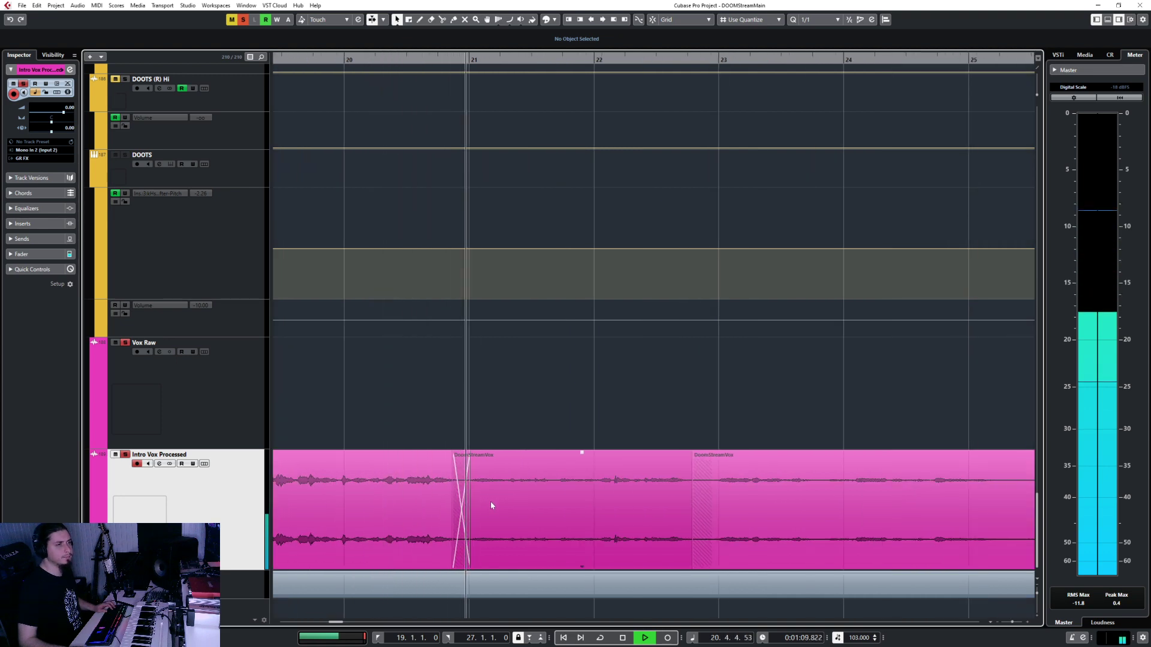
{"action": "left_click", "coordinate": [454, 499]}
{"action": "left_click_drag", "start_coordinate": [454, 500], "coordinate": [463, 498]}
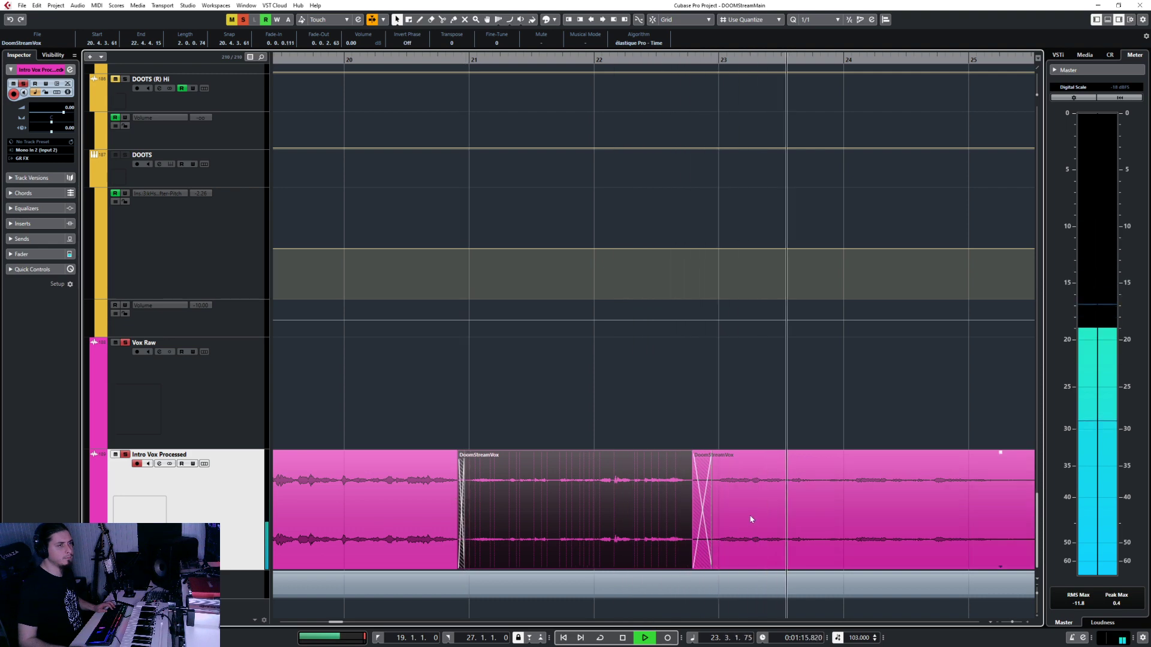
Step: Split the last vocal event in bar 25 and trim the second piece's start to about beat 3 of that bar
{"action": "scroll", "coordinate": [750, 519], "scroll_direction": "down", "scroll_amount": 3}
{"action": "scroll", "coordinate": [746, 521], "scroll_direction": "right", "scroll_amount": 2}
{"action": "scroll", "coordinate": [721, 535], "scroll_direction": "up", "scroll_amount": 3}
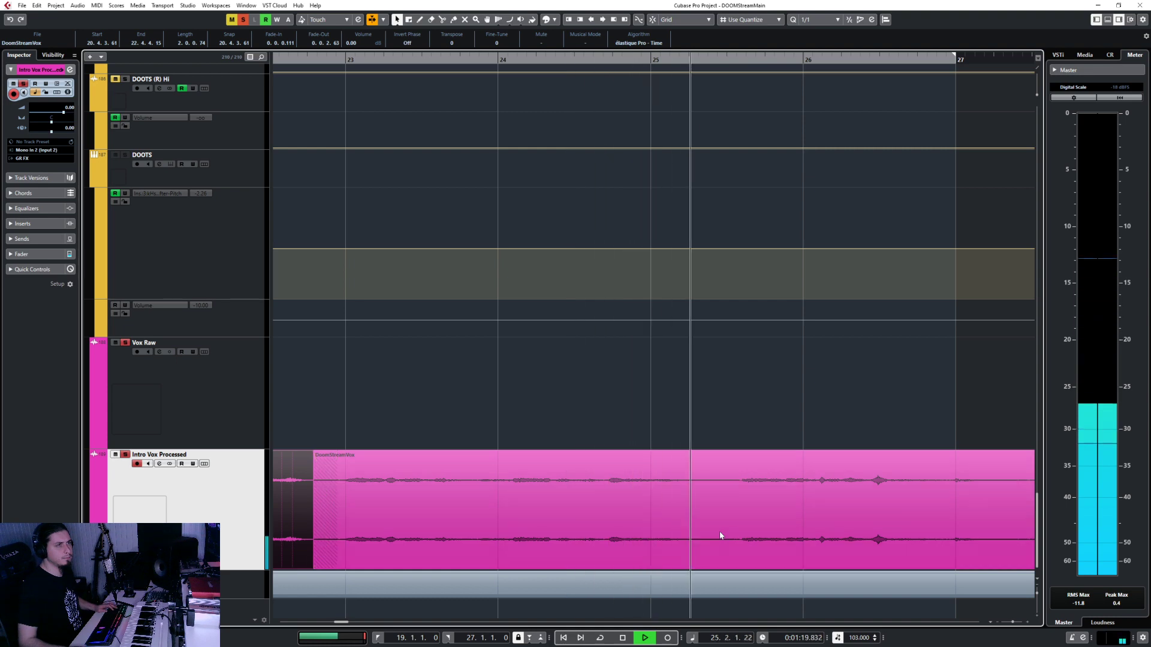
{"action": "scroll", "coordinate": [720, 535], "scroll_direction": "down", "scroll_amount": 2}
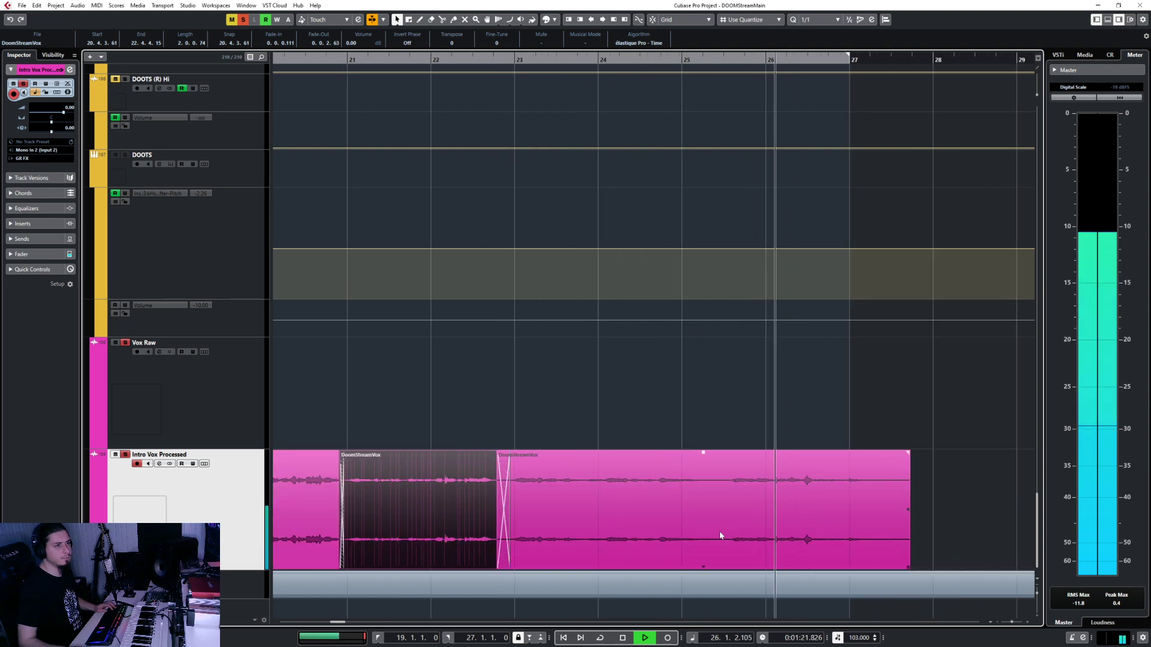
{"action": "key", "text": "3"}
{"action": "key", "text": "space"}
{"action": "key", "text": "1"}
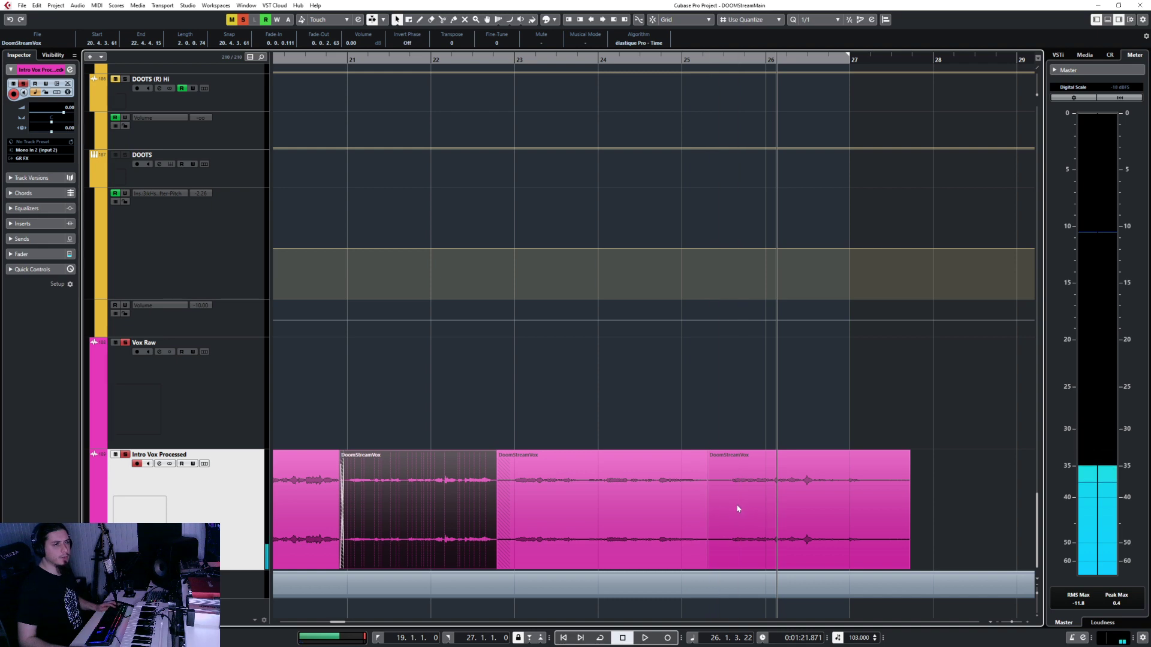
{"action": "left_click", "coordinate": [737, 509]}
{"action": "left_click_drag", "start_coordinate": [713, 567], "coordinate": [732, 568]}
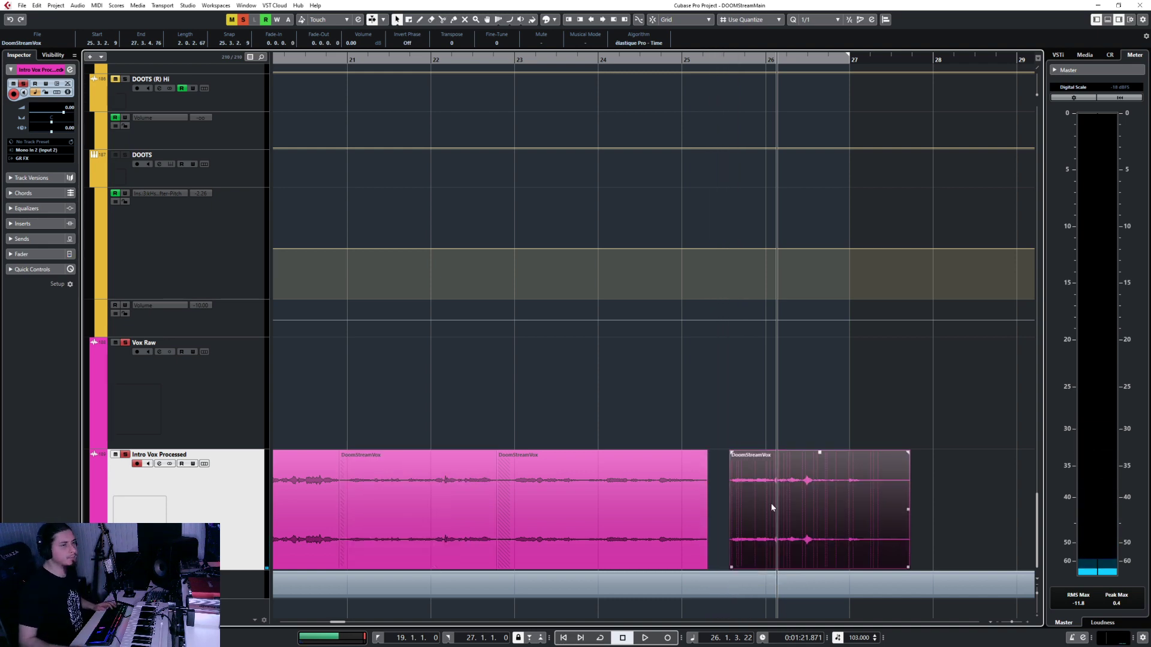
Step: Try to close the gap in bar 25 by moving the last piece earlier with a crossfade, and audition the join
{"action": "left_click_drag", "start_coordinate": [771, 508], "coordinate": [745, 515]}
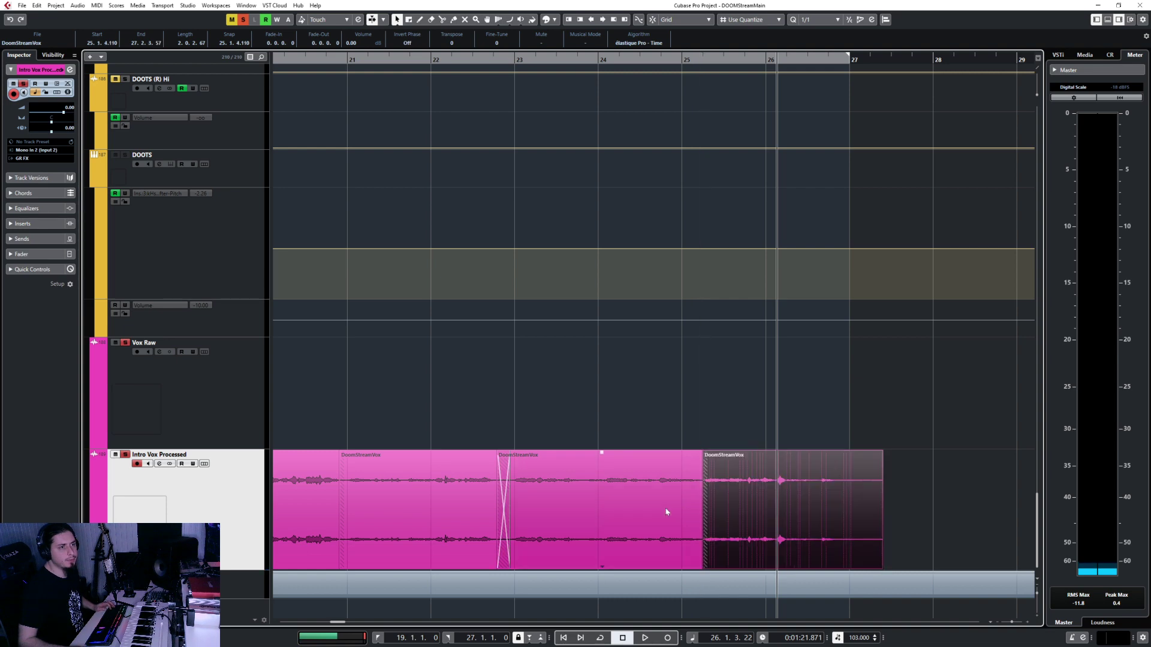
{"action": "left_click", "coordinate": [667, 510], "text": "shift"}
{"action": "key", "text": "x"}
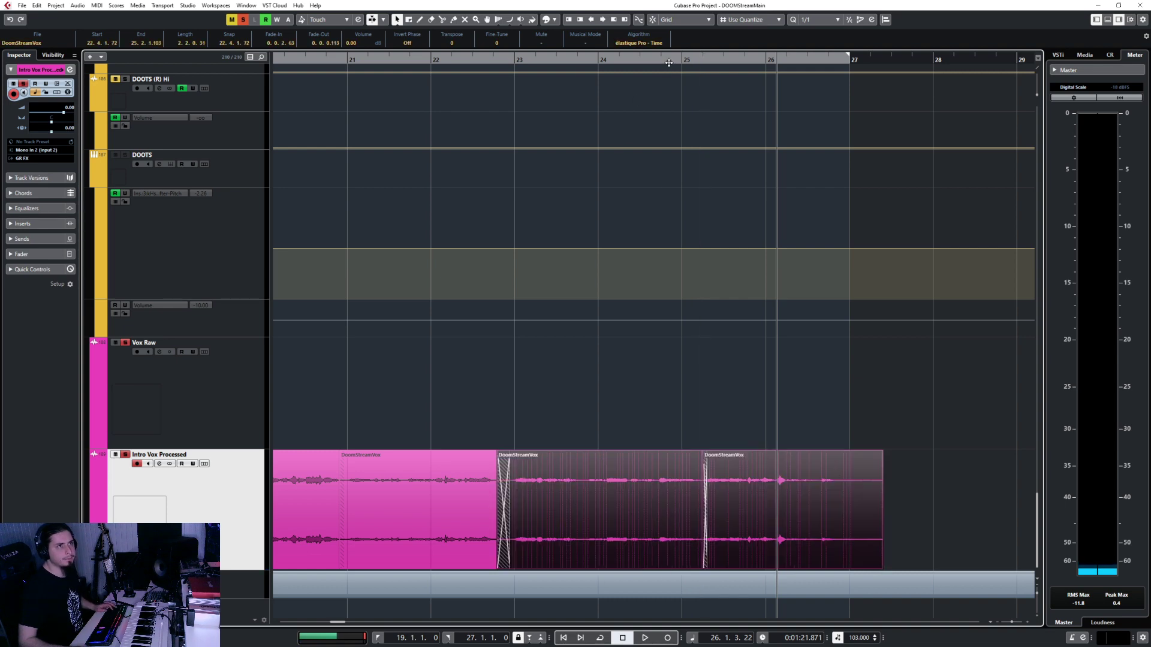
{"action": "left_click", "coordinate": [669, 63]}
{"action": "key", "text": "space"}
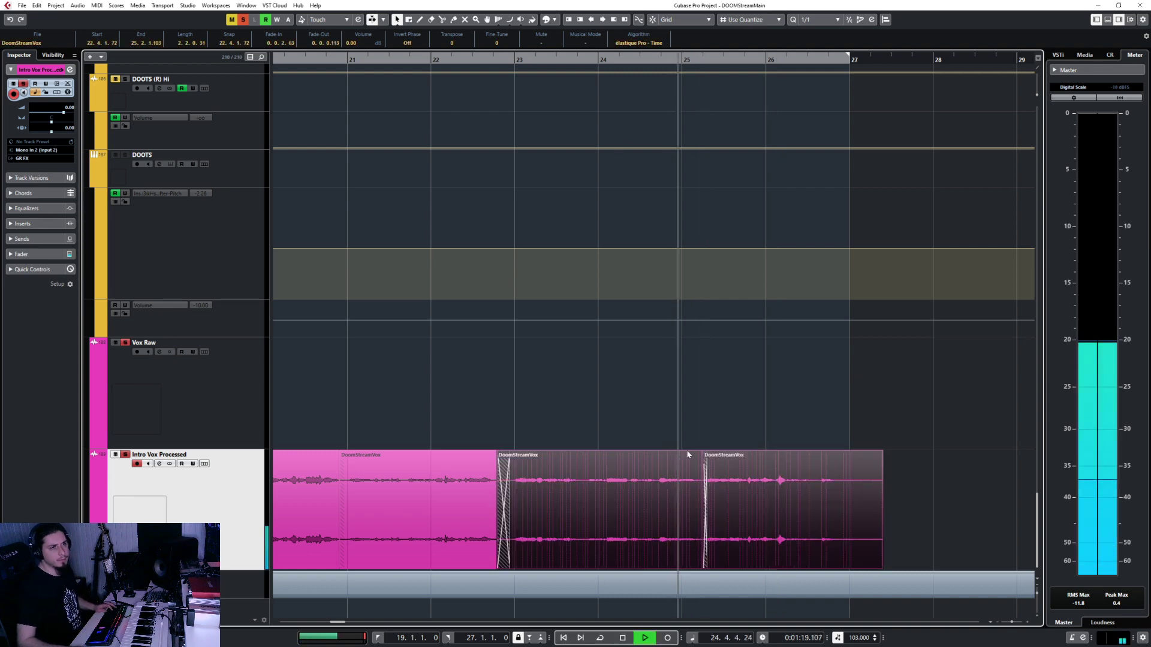
{"action": "scroll", "coordinate": [706, 493], "scroll_direction": "up", "scroll_amount": 3}
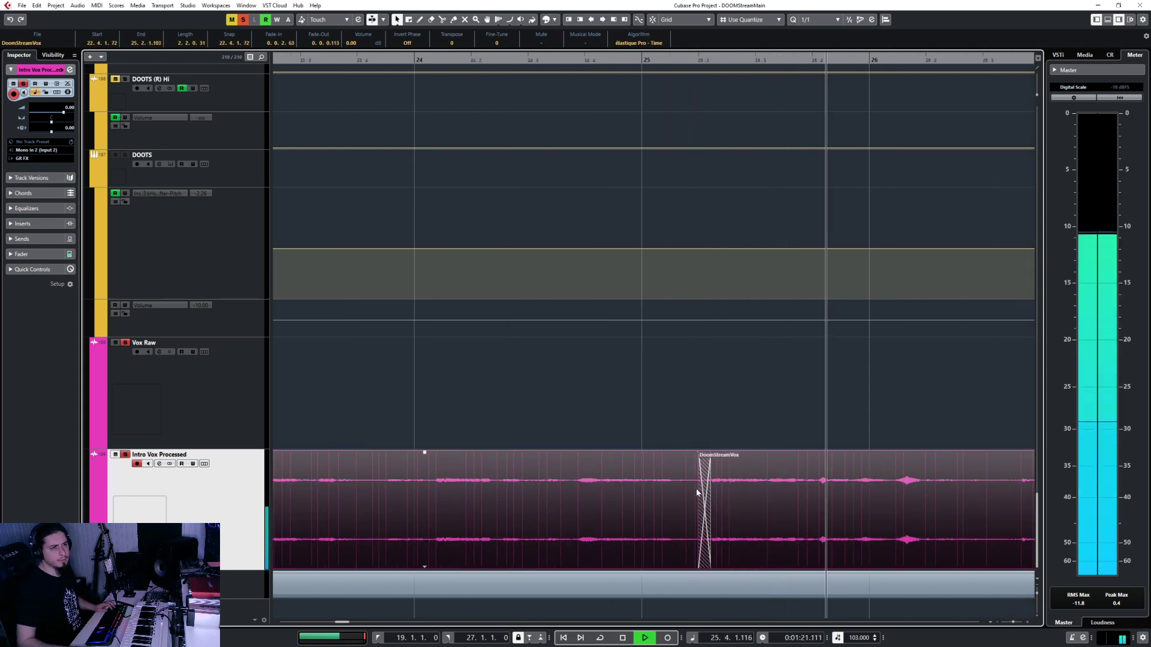
Step: Stop playback and undo the crossfade and the move of the last vocal piece
{"action": "key", "text": "space"}
{"action": "scroll", "coordinate": [696, 493], "scroll_direction": "down", "scroll_amount": 3}
{"action": "scroll", "coordinate": [394, 545], "scroll_direction": "up", "scroll_amount": 3}
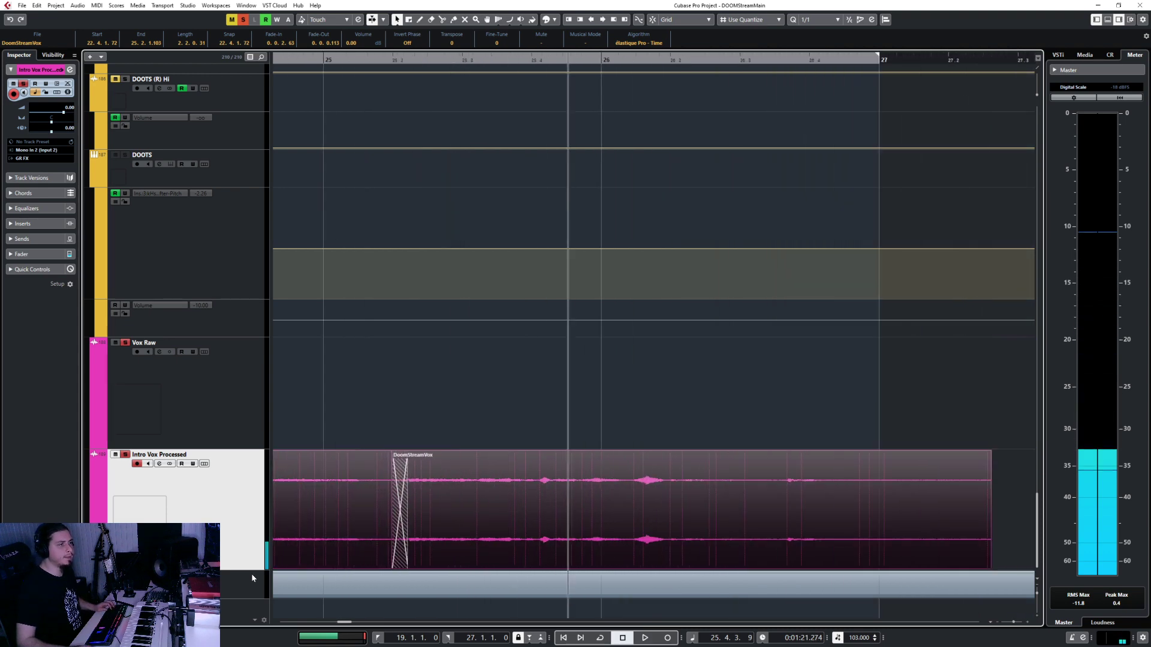
{"action": "left_click", "coordinate": [400, 514]}
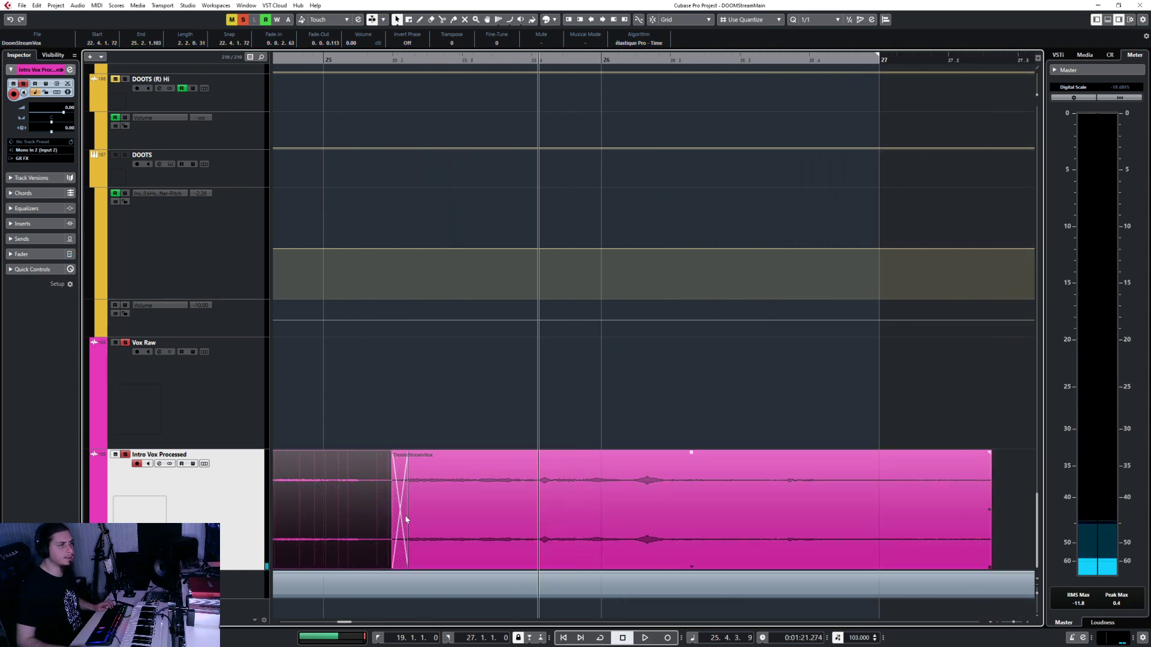
{"action": "scroll", "coordinate": [404, 516], "scroll_direction": "down", "scroll_amount": 2}
{"action": "key", "text": "ctrl+z"}
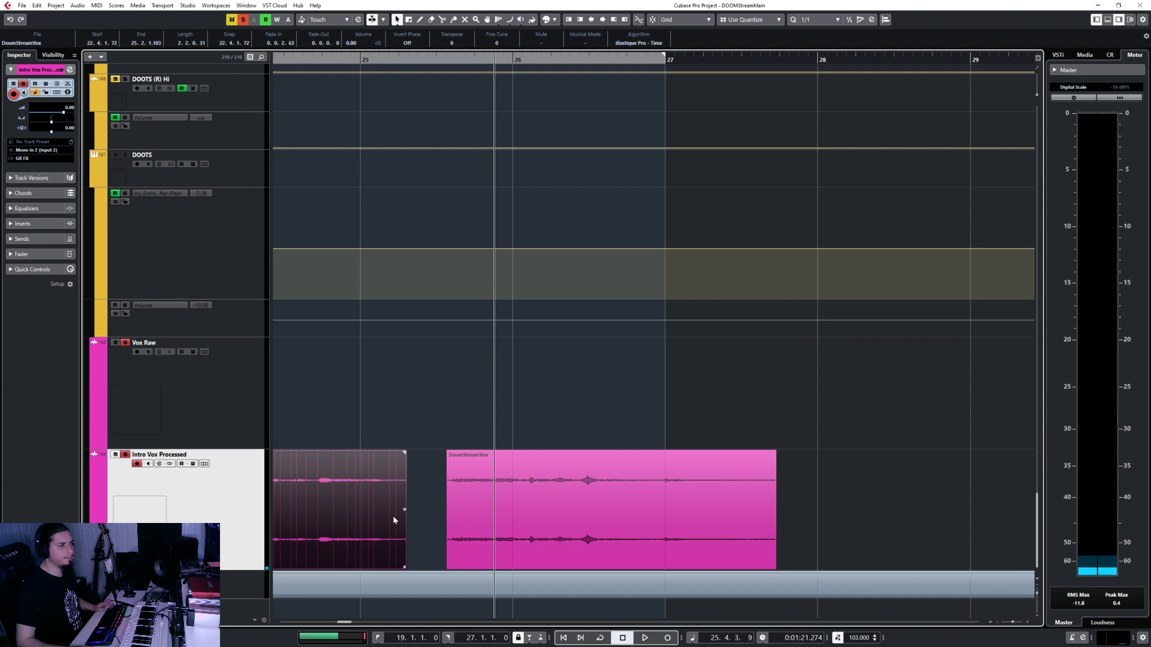
Step: Play the vocal from bar 24, beat 3, and split off the word that starts at about that point
{"action": "scroll", "coordinate": [393, 515], "scroll_direction": "left", "scroll_amount": 1}
{"action": "left_click", "coordinate": [386, 60]}
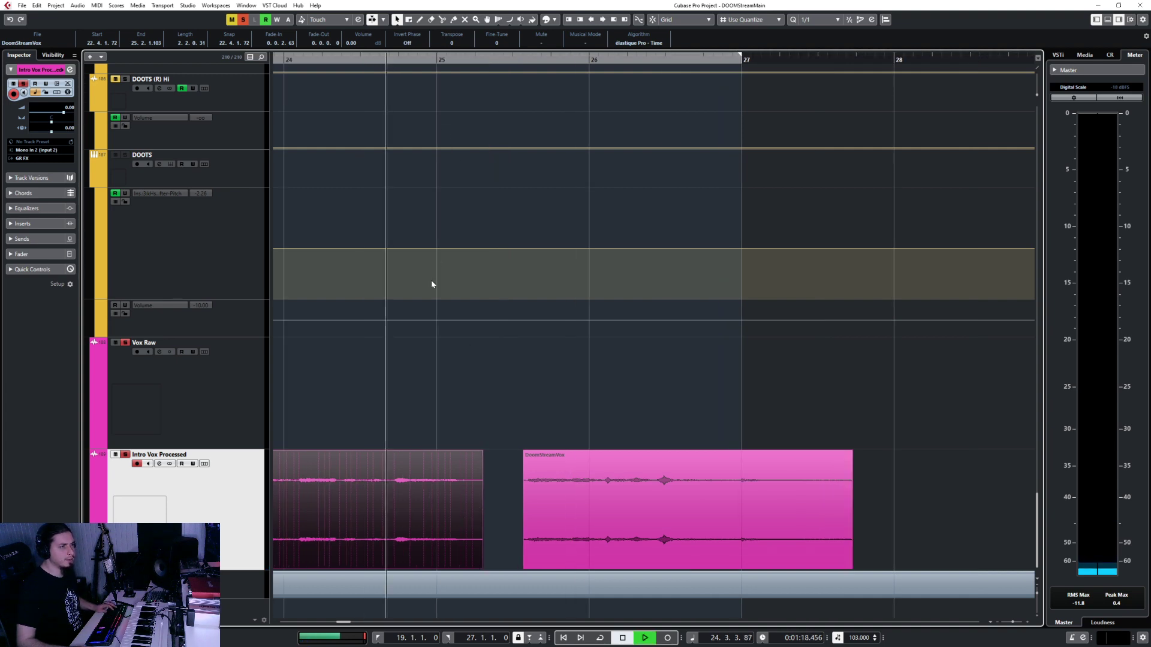
{"action": "key", "text": "space"}
{"action": "left_click", "coordinate": [391, 520], "text": "alt"}
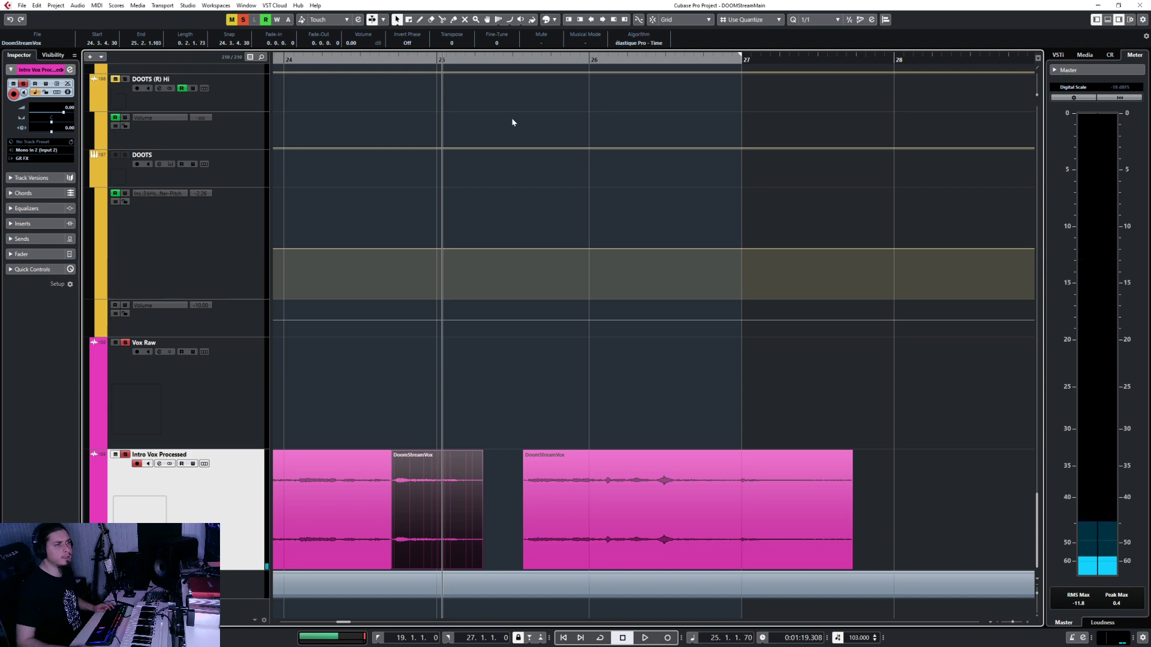
{"action": "key", "text": "space"}
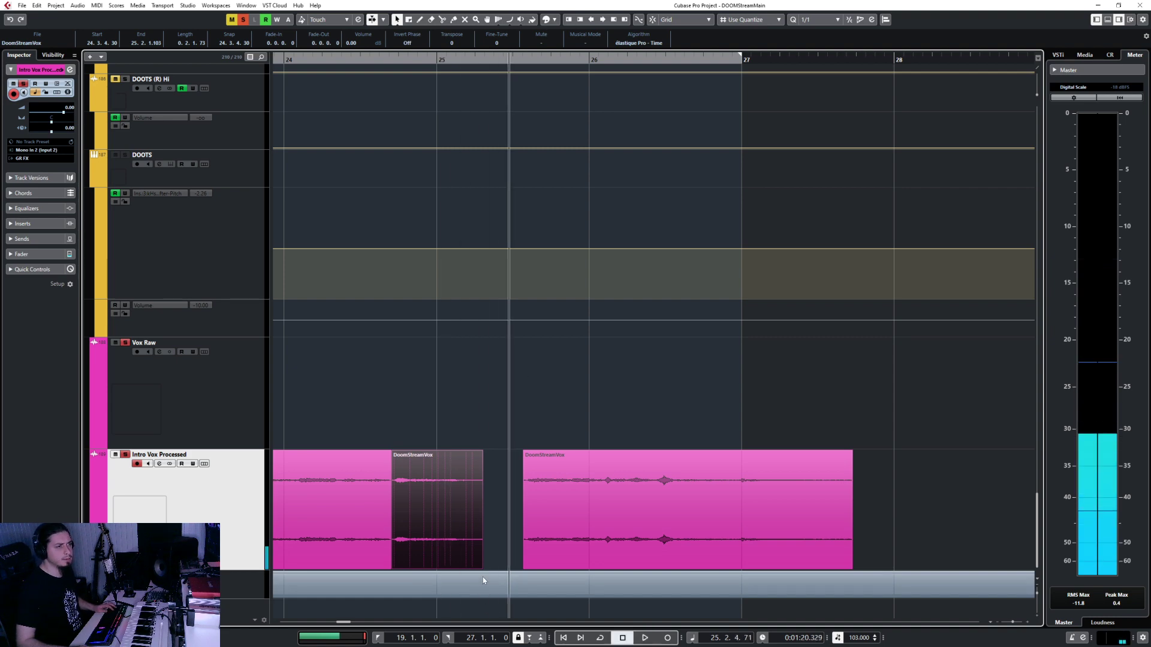
Step: Extend the end of the short split piece to about bar 25, beat 2.4, and audition the following gap and phrase
{"action": "left_click_drag", "start_coordinate": [480, 566], "coordinate": [505, 566]}
{"action": "key", "text": "space"}
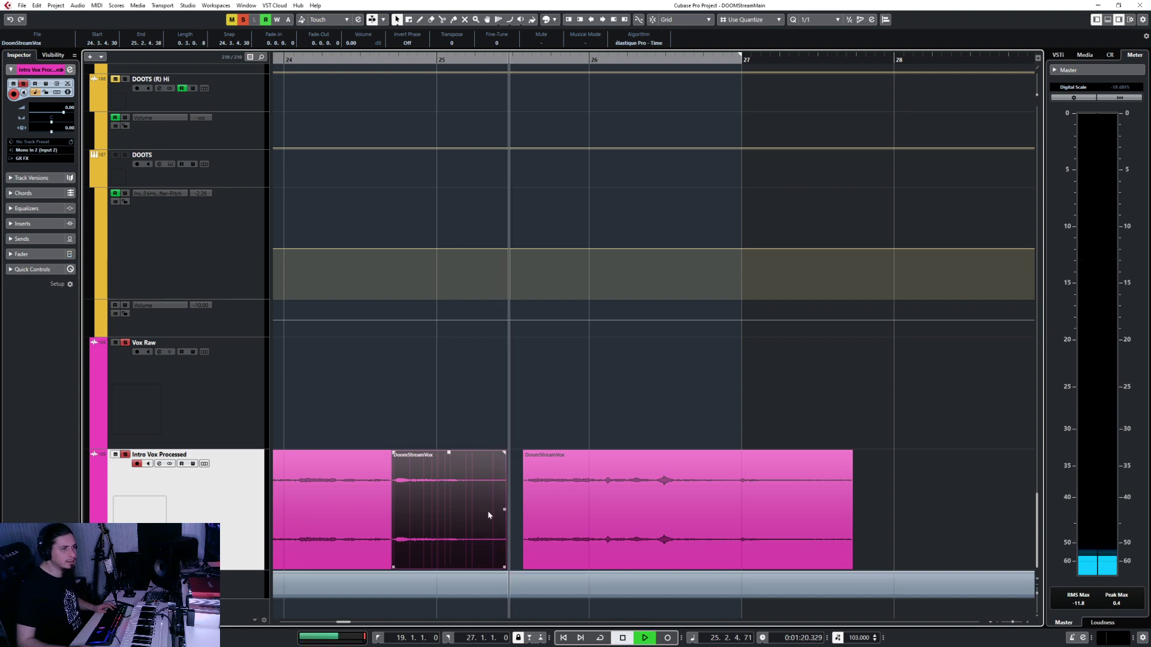
{"action": "key", "text": "space"}
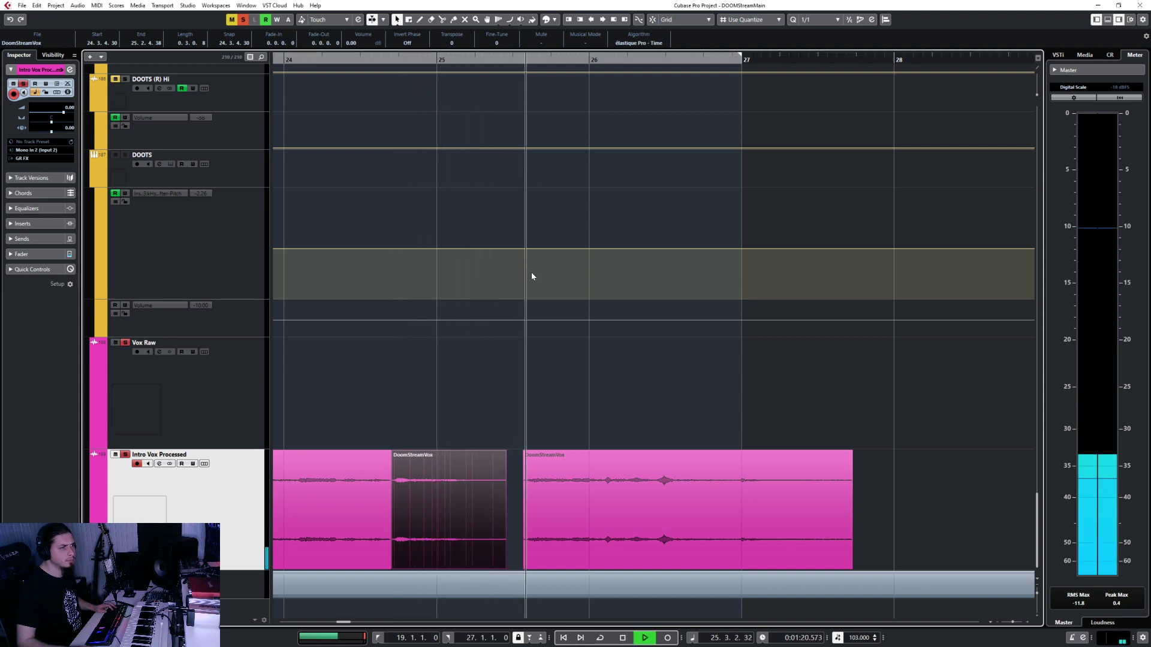
{"action": "key", "text": "space"}
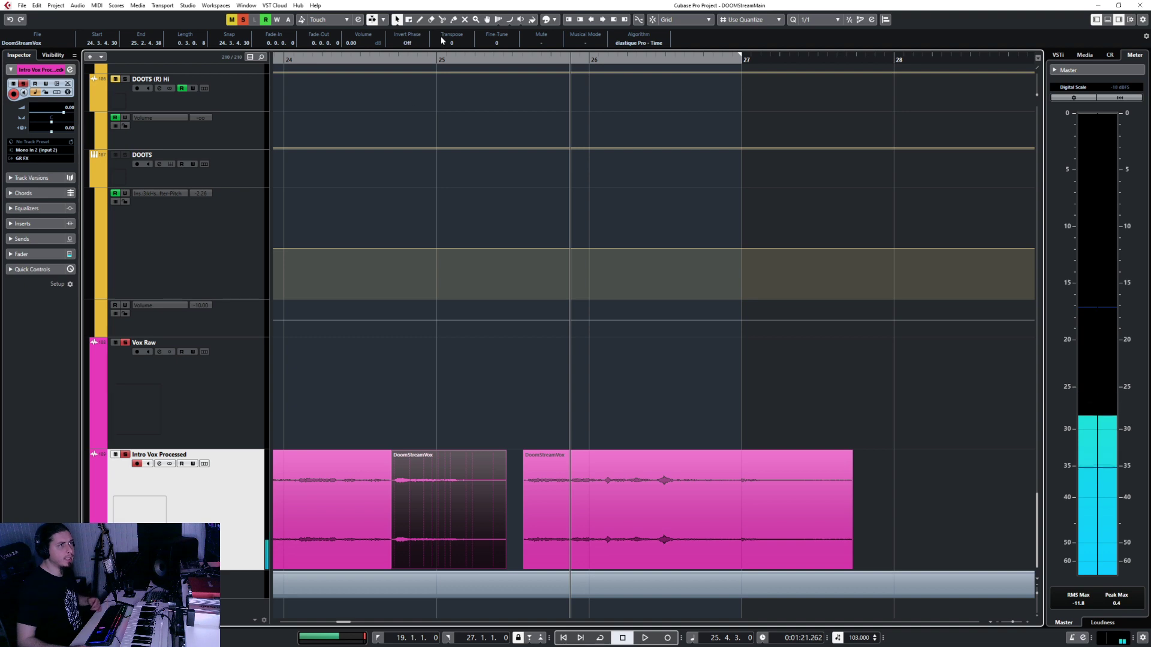
Step: Switch to sizing with time stretch and shorten the split vocal piece to end at about bar 25, beat 1.3
{"action": "left_click", "coordinate": [397, 20]}
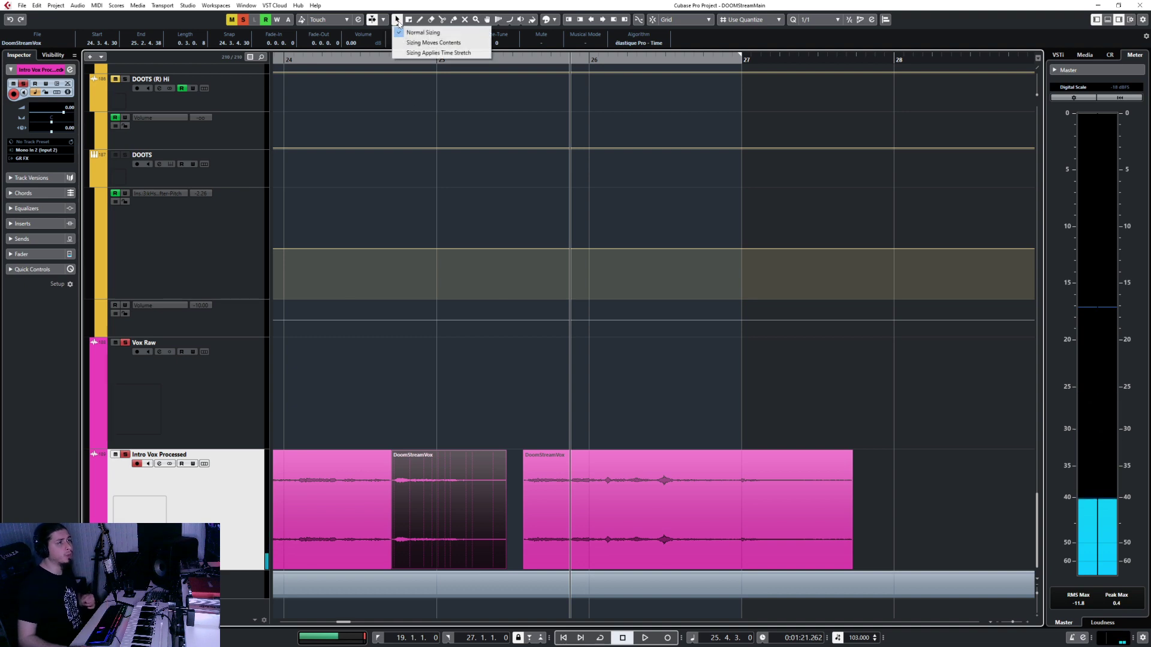
{"action": "left_click", "coordinate": [424, 52]}
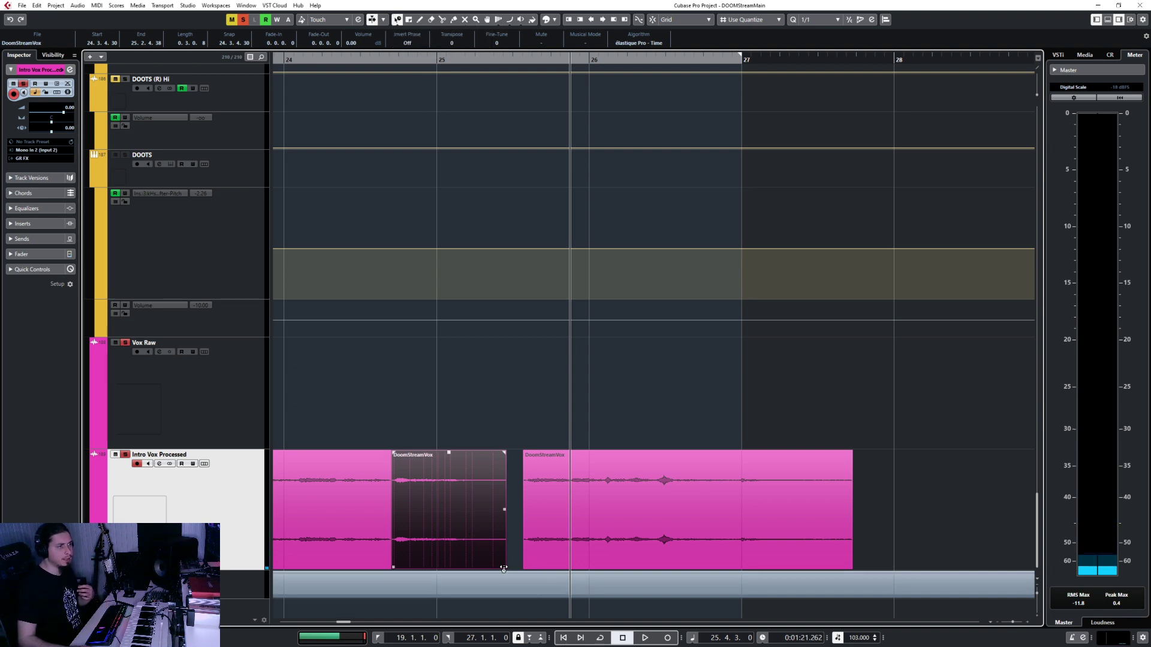
{"action": "left_click_drag", "start_coordinate": [503, 569], "coordinate": [460, 568]}
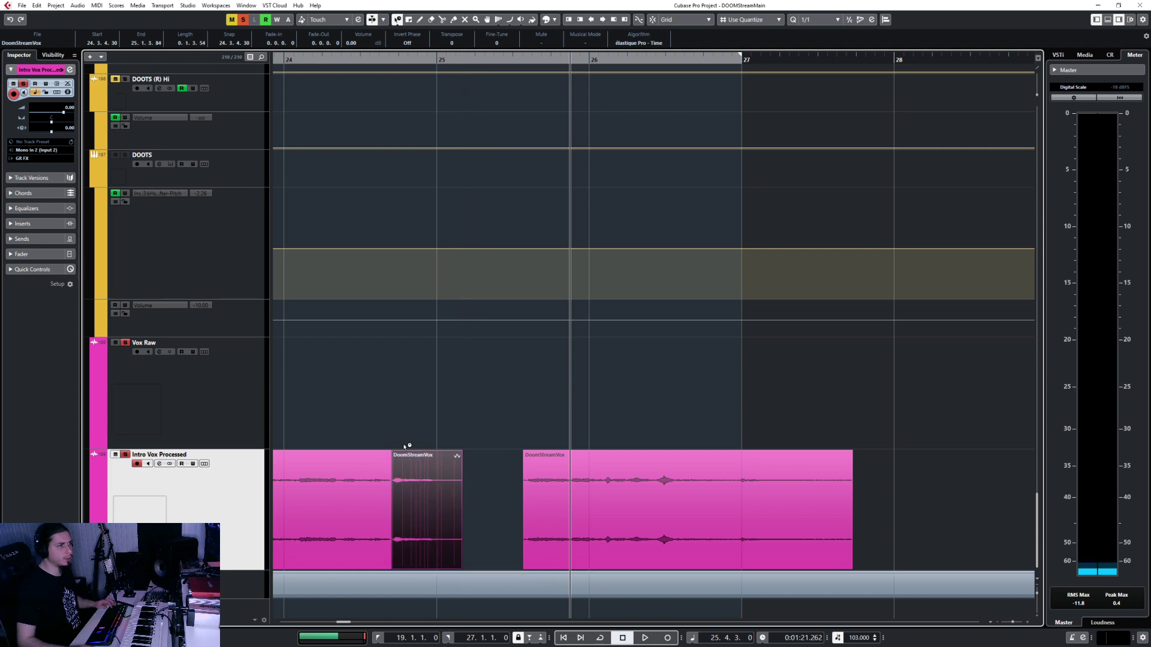
Step: Restore normal sizing, move the last vocal piece earlier to meet the stretched piece, and crossfade the two
{"action": "left_click", "coordinate": [399, 20]}
{"action": "left_click_drag", "start_coordinate": [603, 479], "coordinate": [490, 494]}
{"action": "left_click", "coordinate": [427, 521], "text": "shift"}
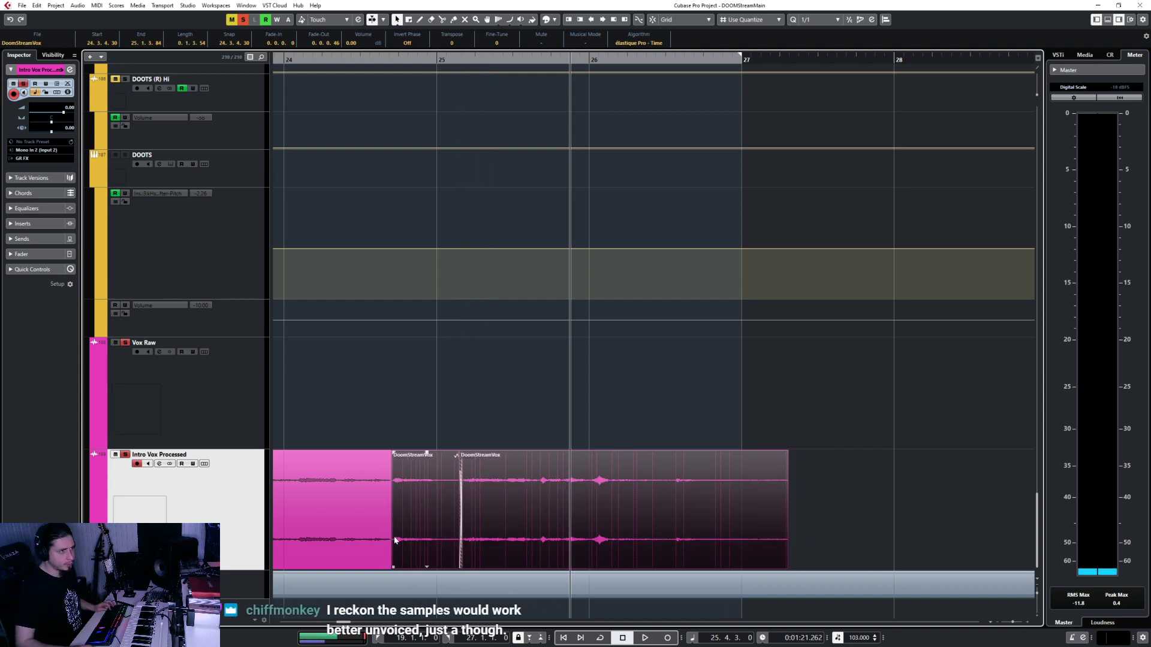
Step: Crossfade the stretched piece with the phrase before it, and audition the joins from the middle of bar 24
{"action": "left_click", "coordinate": [420, 525]}
{"action": "left_click", "coordinate": [364, 532], "text": "shift"}
{"action": "scroll", "coordinate": [420, 542], "scroll_direction": "down", "scroll_amount": 3, "text": "ctrl"}
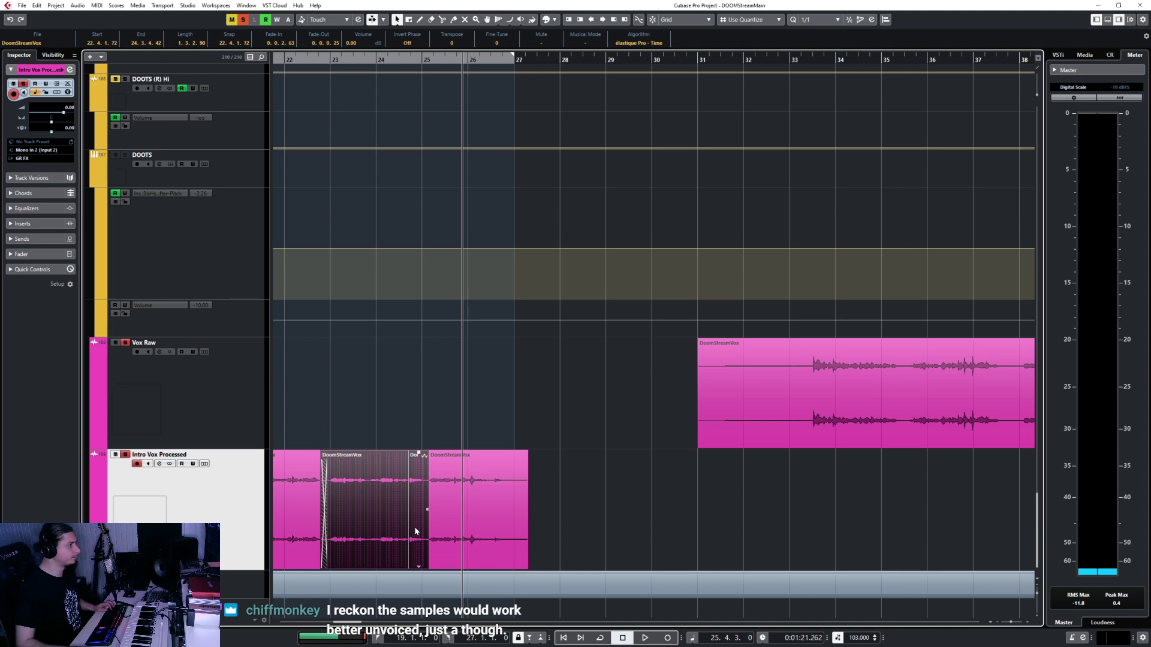
{"action": "scroll", "coordinate": [415, 531], "scroll_direction": "up", "scroll_amount": 2, "text": "ctrl"}
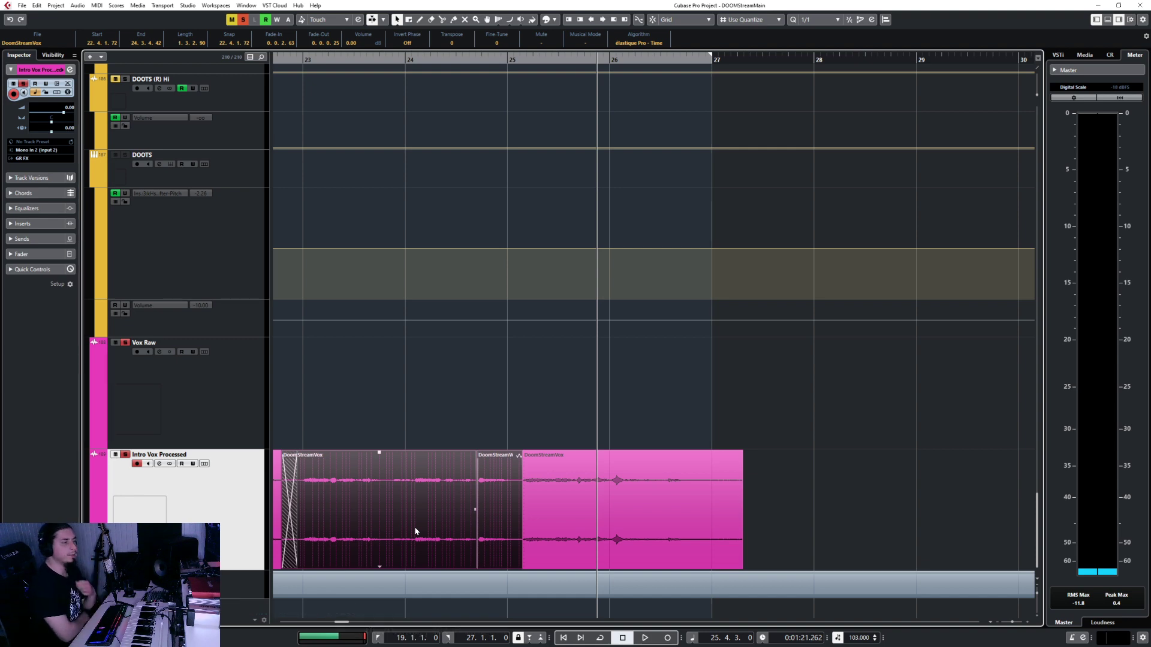
{"action": "left_click", "coordinate": [460, 57]}
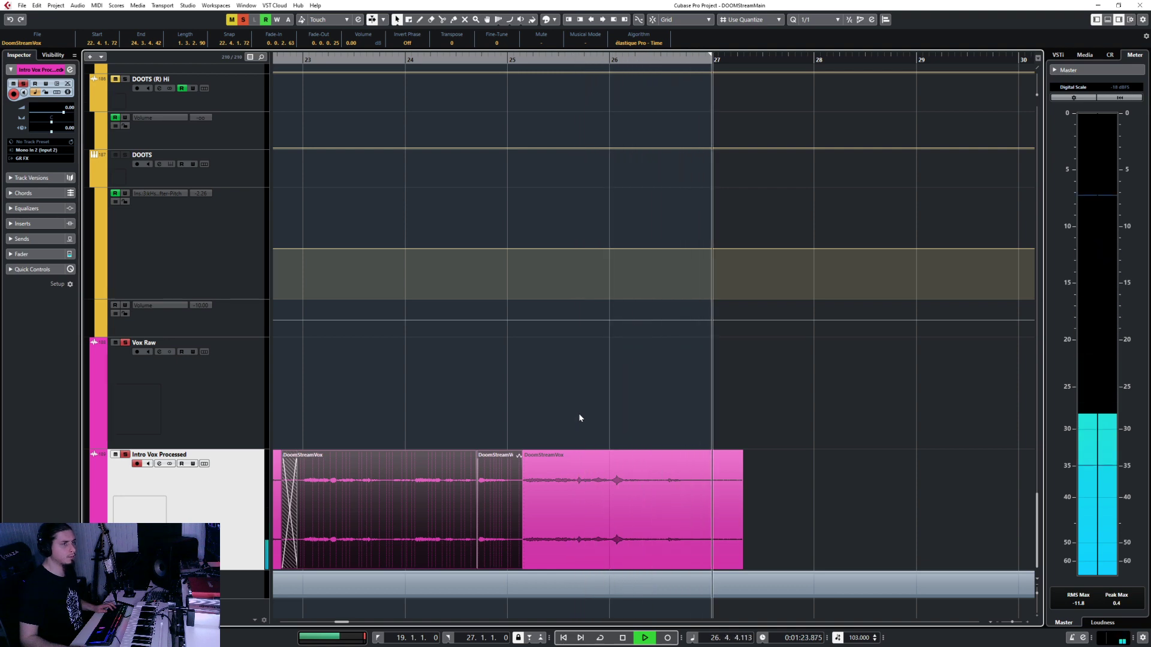
{"action": "key", "text": "space"}
Step: Search the Vox Raw recording past bar 31 for the next intro phrase, auditioning it from about bar 43
{"action": "scroll", "coordinate": [833, 505], "scroll_direction": "down", "scroll_amount": 4}
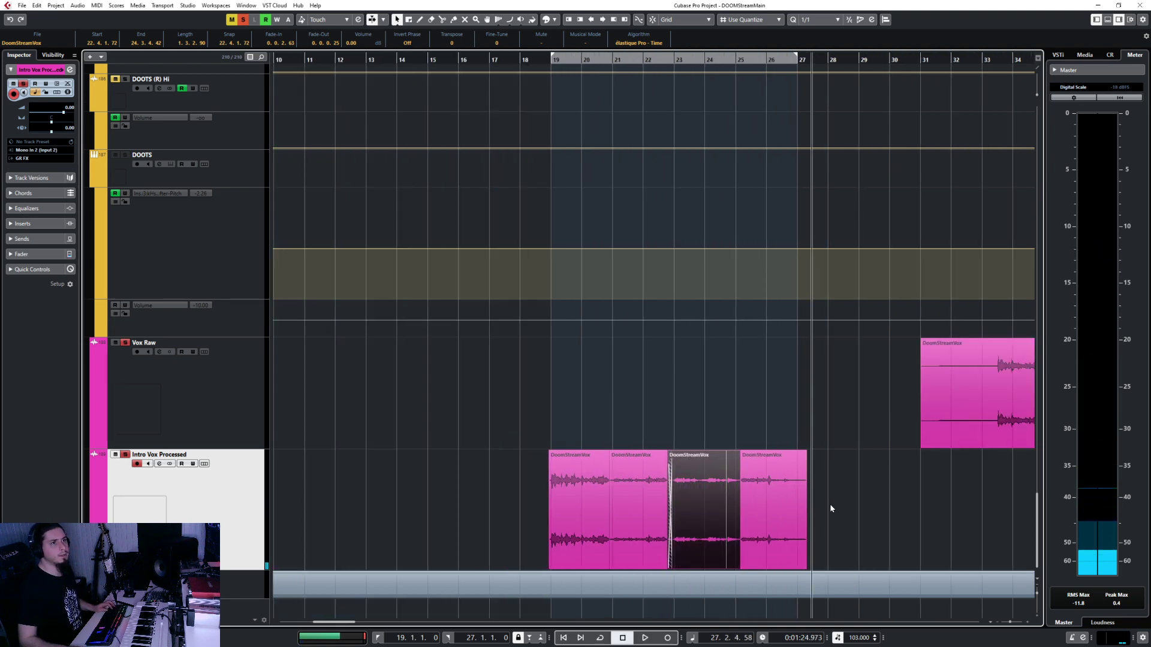
{"action": "scroll", "coordinate": [815, 502], "scroll_direction": "up", "scroll_amount": 3}
{"action": "scroll", "coordinate": [749, 498], "scroll_direction": "down", "scroll_amount": 1}
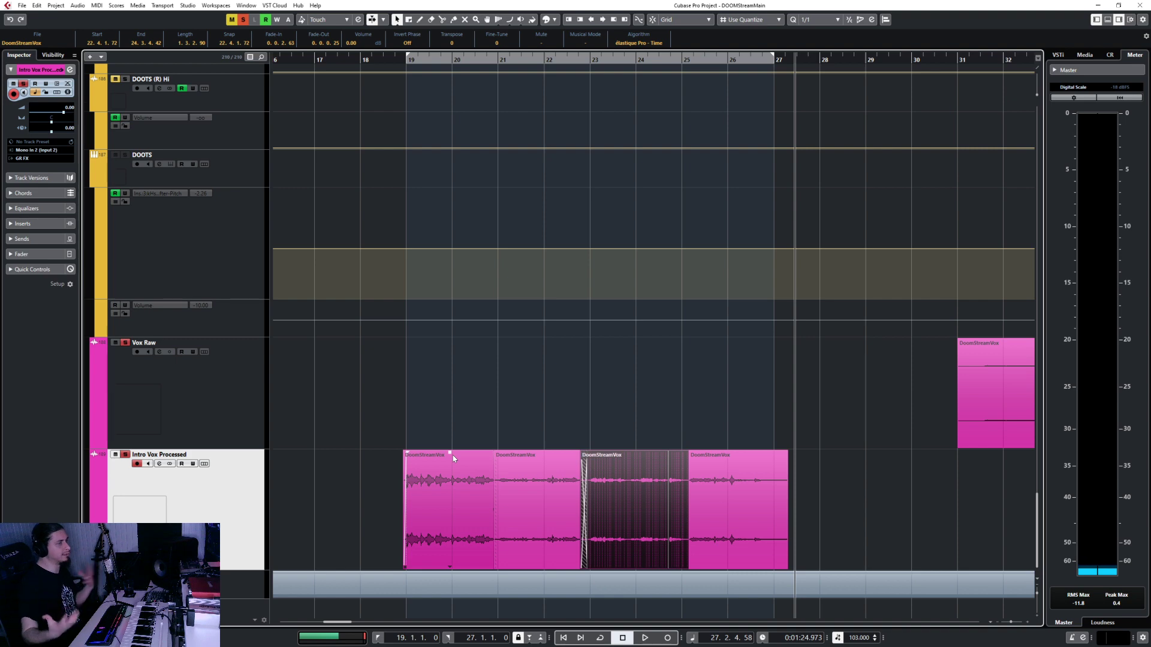
{"action": "scroll", "coordinate": [635, 426], "scroll_direction": "right", "scroll_amount": 6}
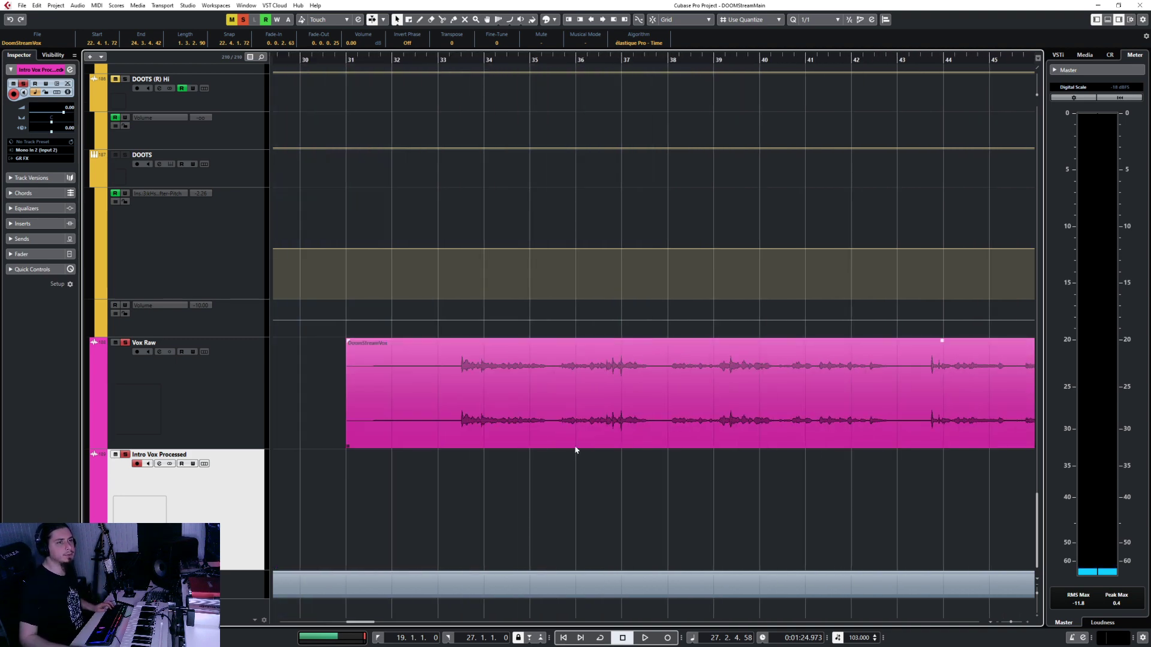
{"action": "scroll", "coordinate": [571, 450], "scroll_direction": "down", "scroll_amount": 2}
{"action": "scroll", "coordinate": [488, 453], "scroll_direction": "left", "scroll_amount": 3}
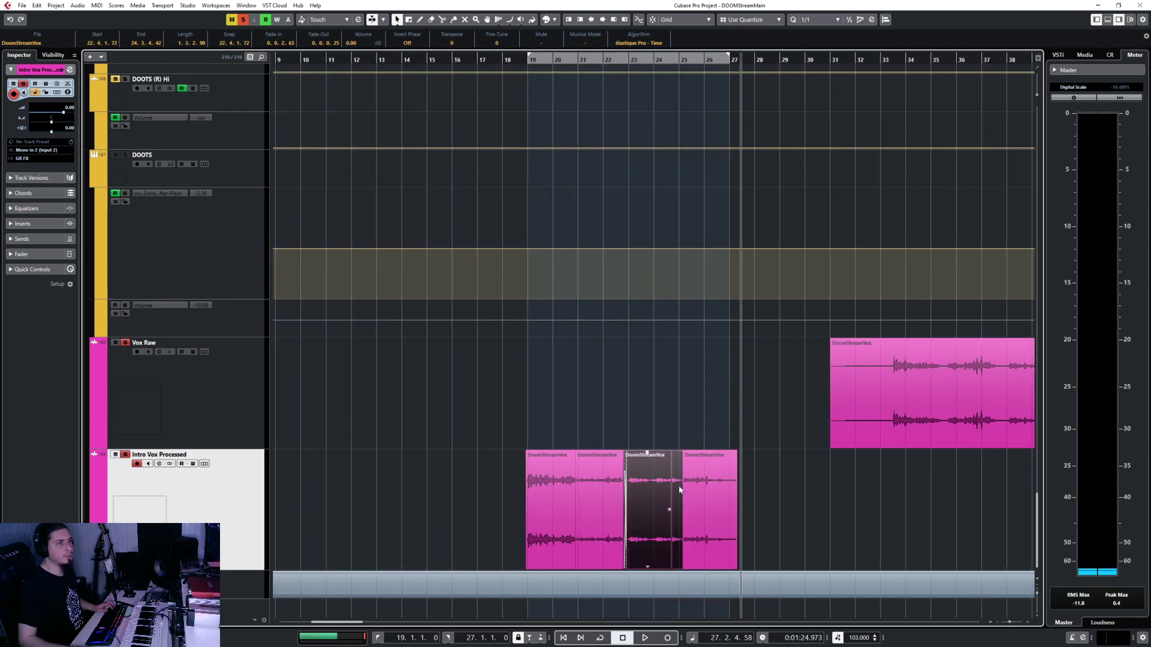
{"action": "scroll", "coordinate": [678, 475], "scroll_direction": "right", "scroll_amount": 3}
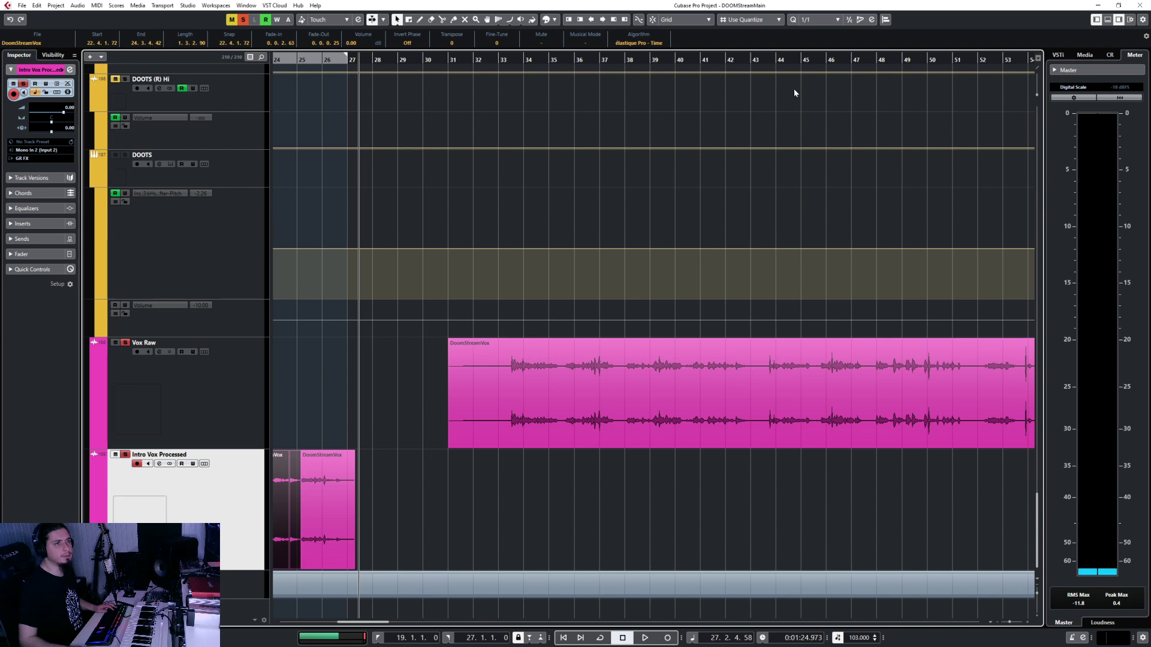
{"action": "left_click", "coordinate": [767, 60]}
{"action": "key", "text": "space"}
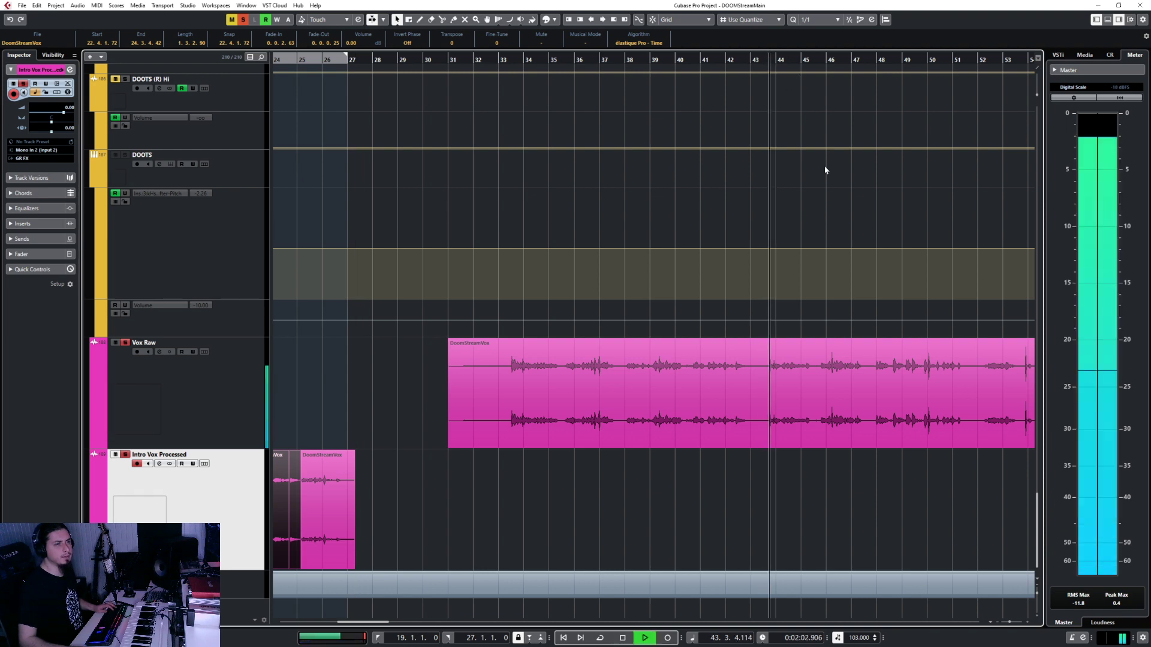
{"action": "left_click", "coordinate": [725, 381]}
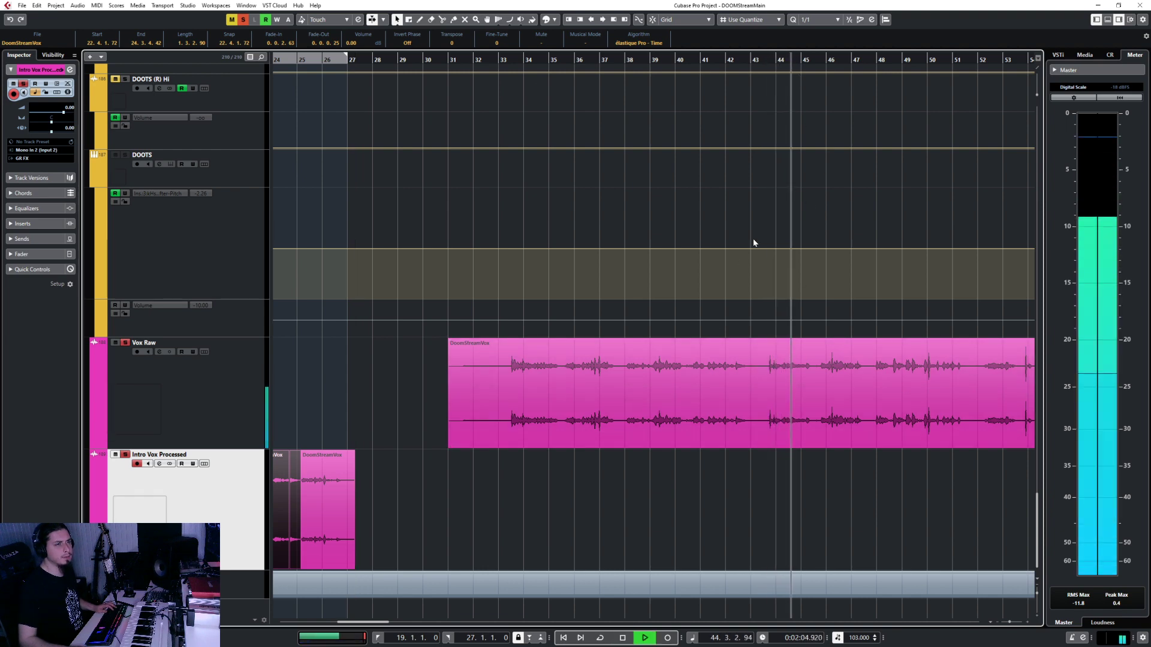
{"action": "scroll", "coordinate": [784, 490], "scroll_direction": "right", "scroll_amount": 10}
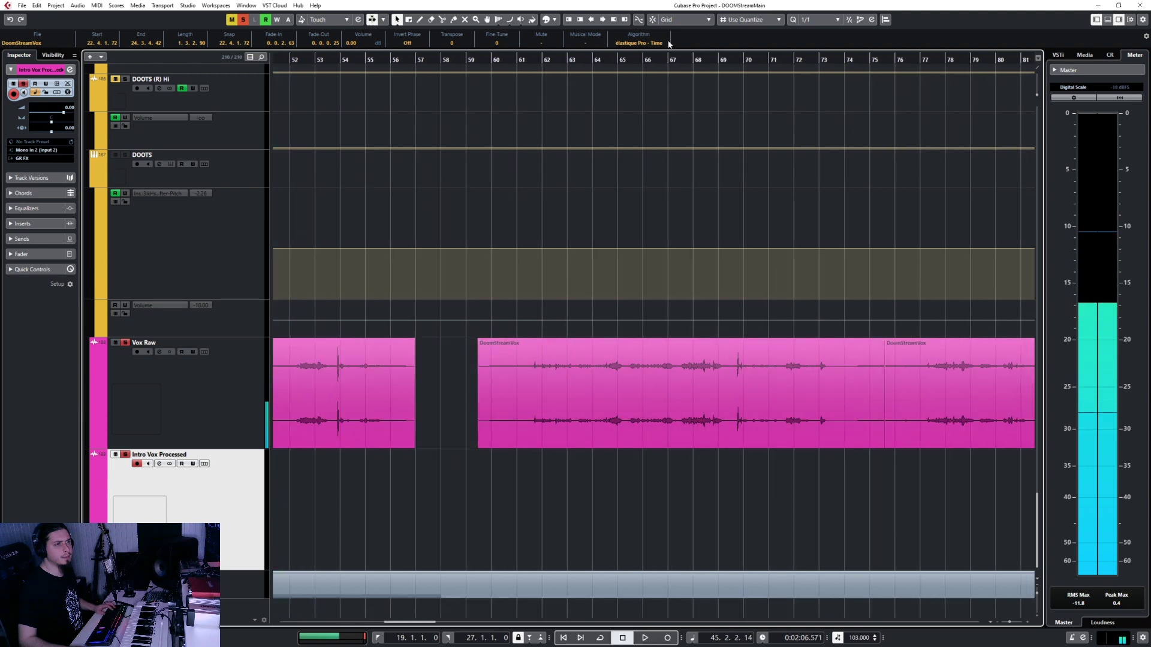
Step: Audition the Vox Raw recording from the middle of bar 67 and again from about bar 89
{"action": "left_click_drag", "start_coordinate": [691, 62], "coordinate": [683, 61]}
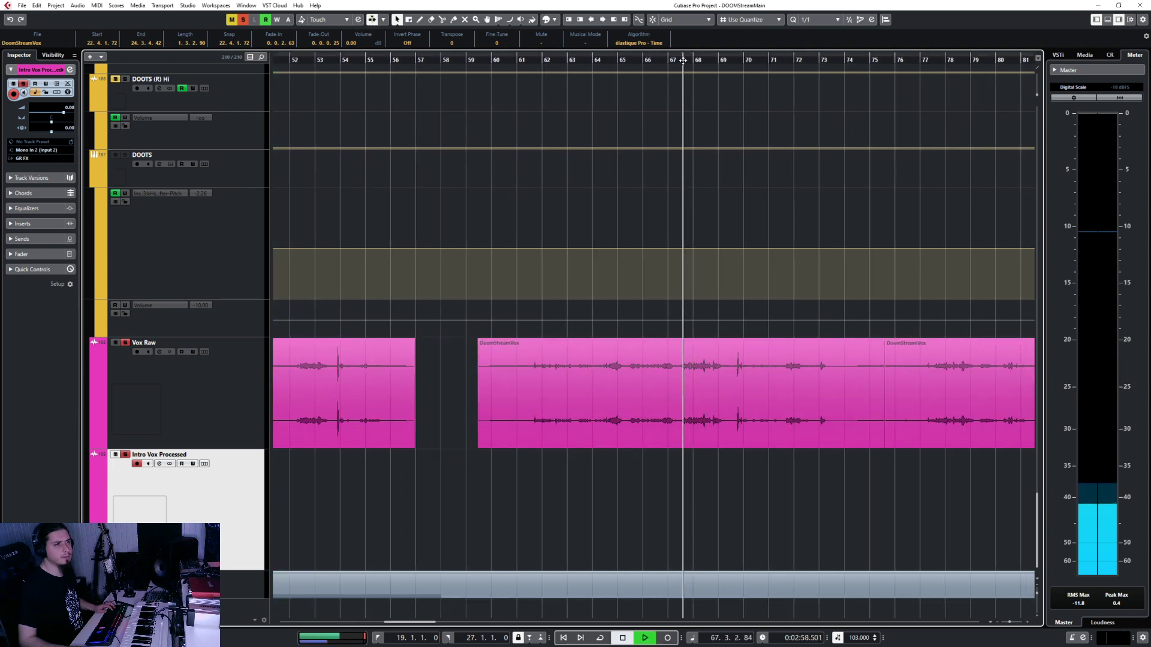
{"action": "key", "text": "space"}
{"action": "scroll", "coordinate": [767, 448], "scroll_direction": "right", "scroll_amount": 5}
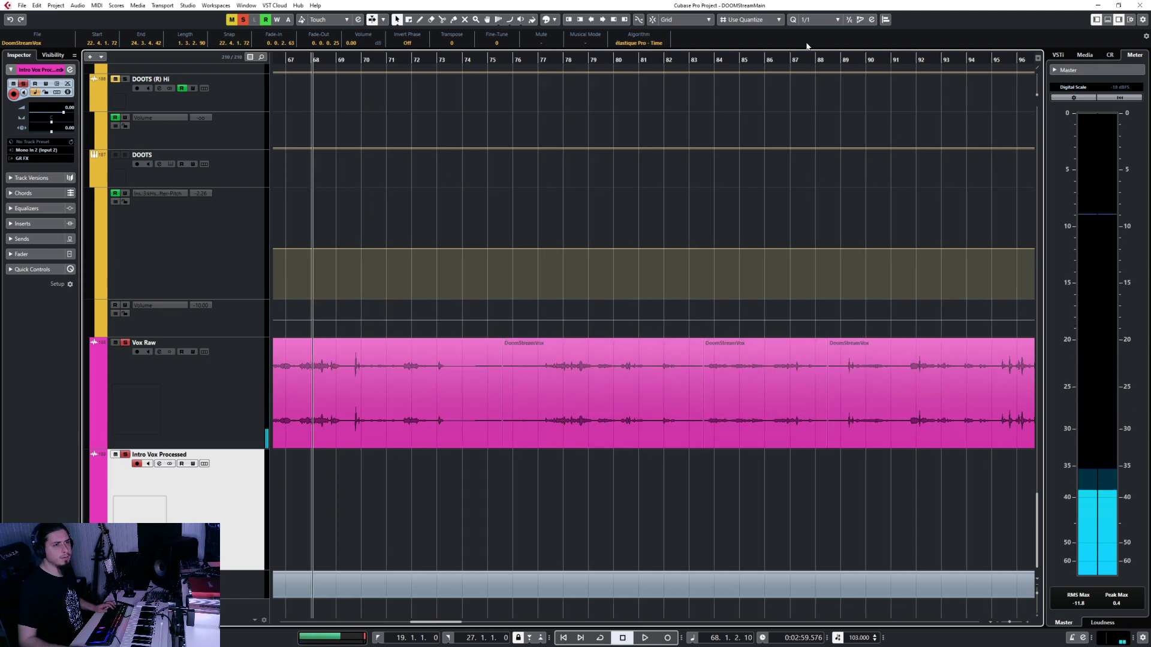
{"action": "left_click", "coordinate": [847, 56]}
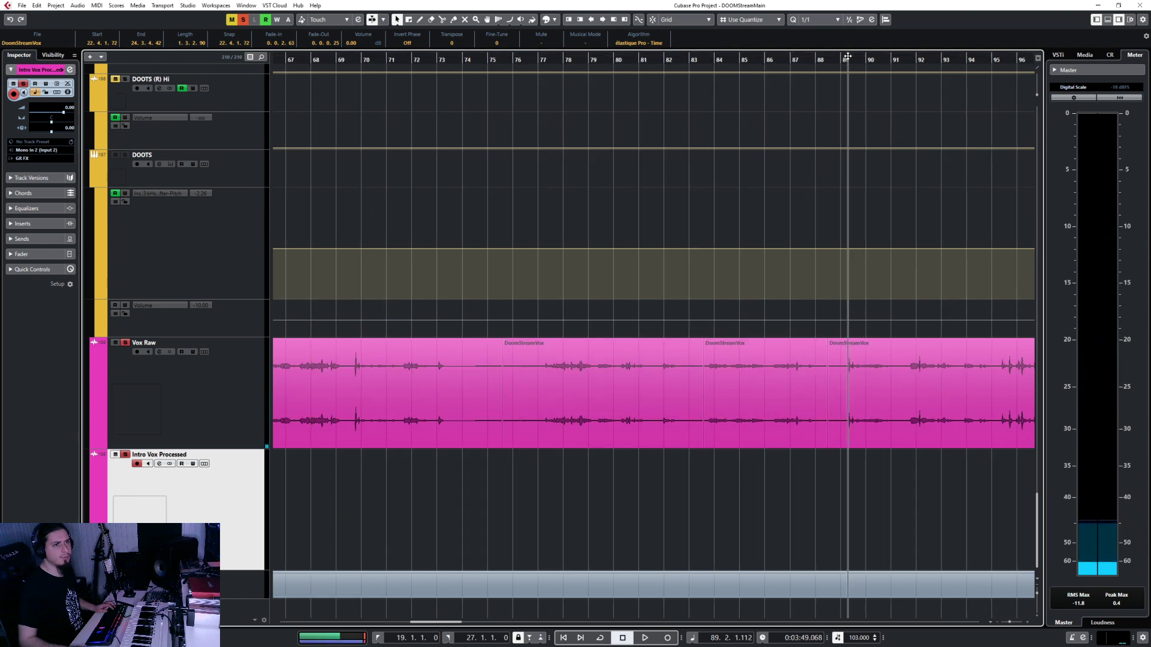
{"action": "key", "text": "space"}
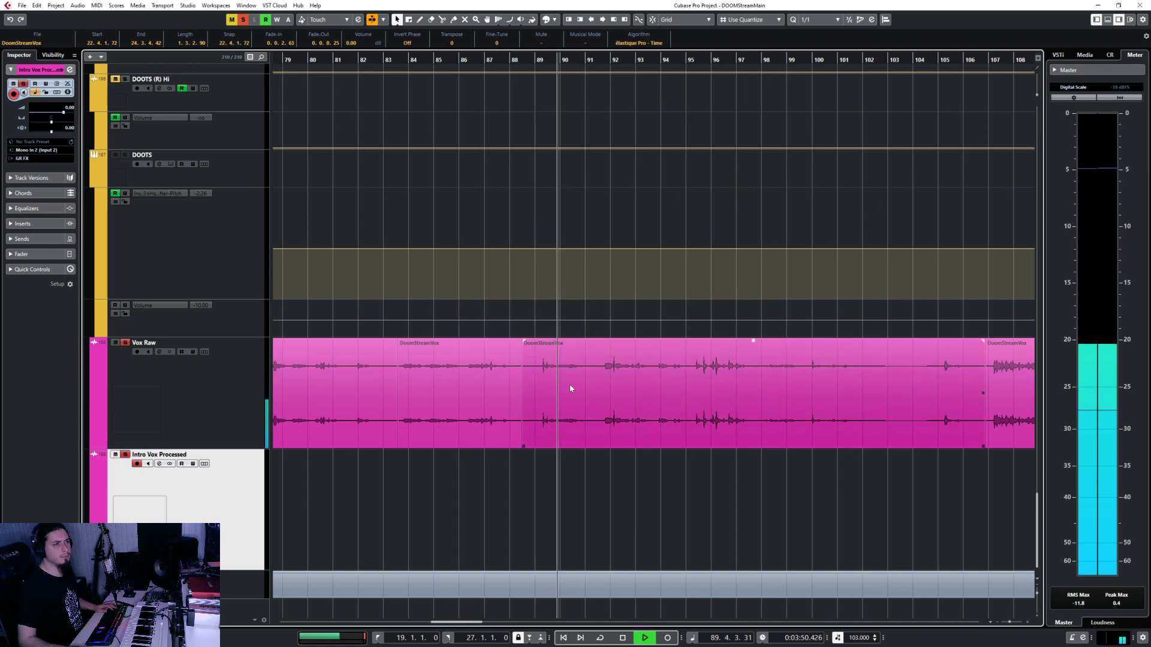
{"action": "key", "text": "3"}
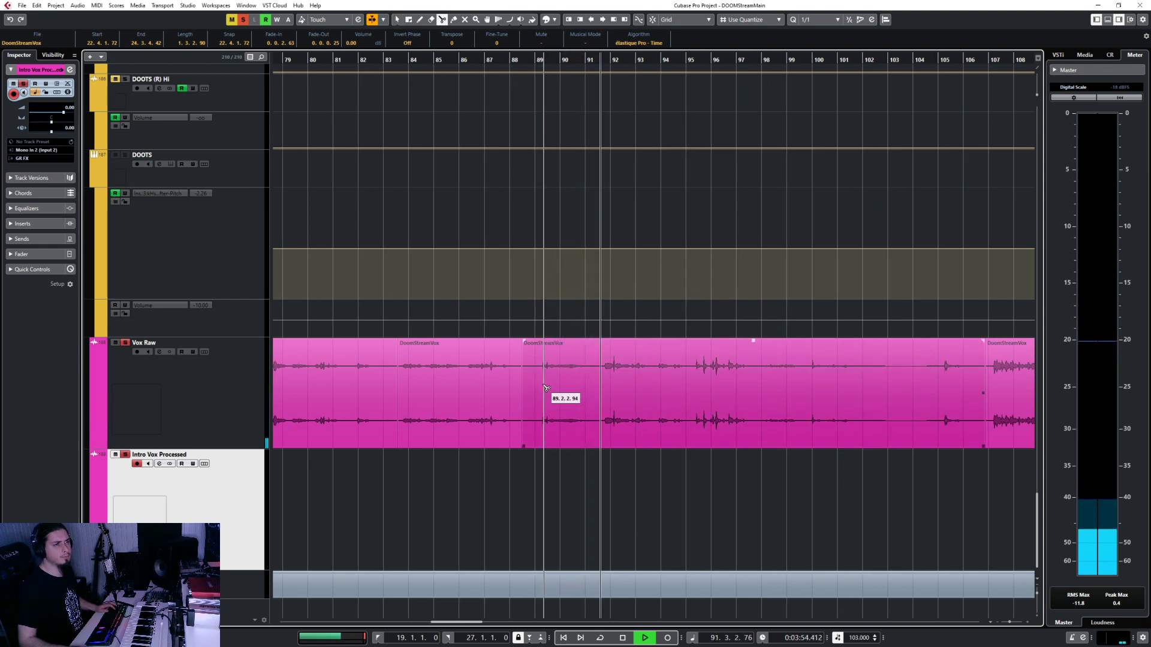
{"action": "key", "text": "1"}
Step: Check the following Vox Raw takes, auditioning the recording from about bar 120
{"action": "scroll", "coordinate": [633, 467], "scroll_direction": "right", "scroll_amount": 3}
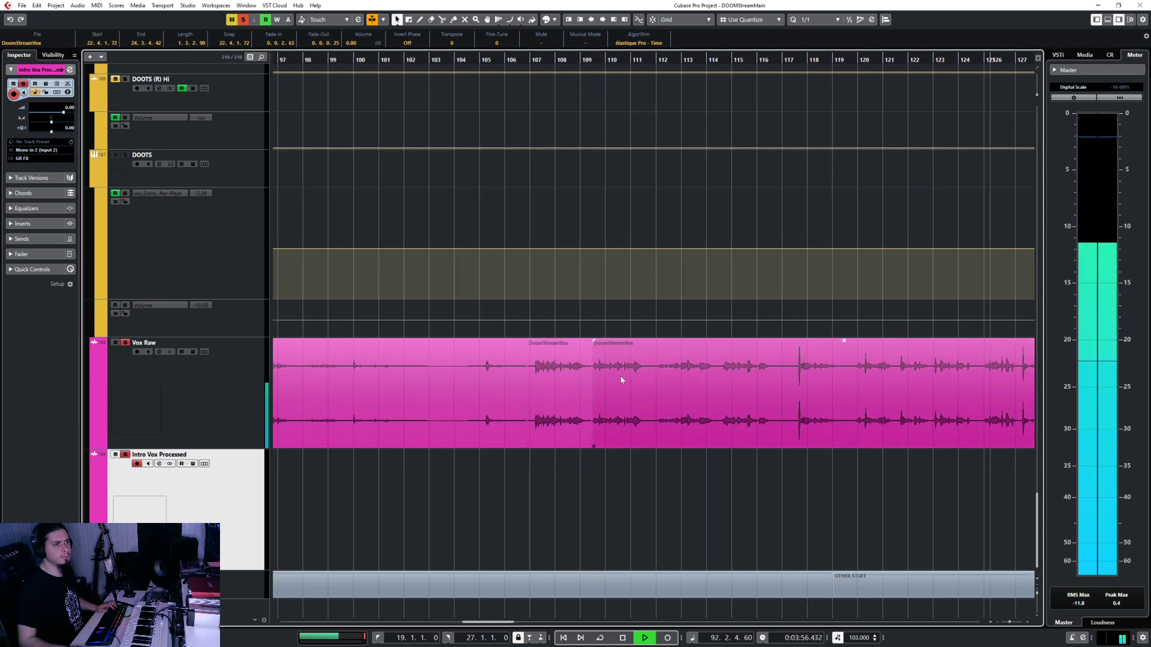
{"action": "scroll", "coordinate": [779, 378], "scroll_direction": "right", "scroll_amount": 3}
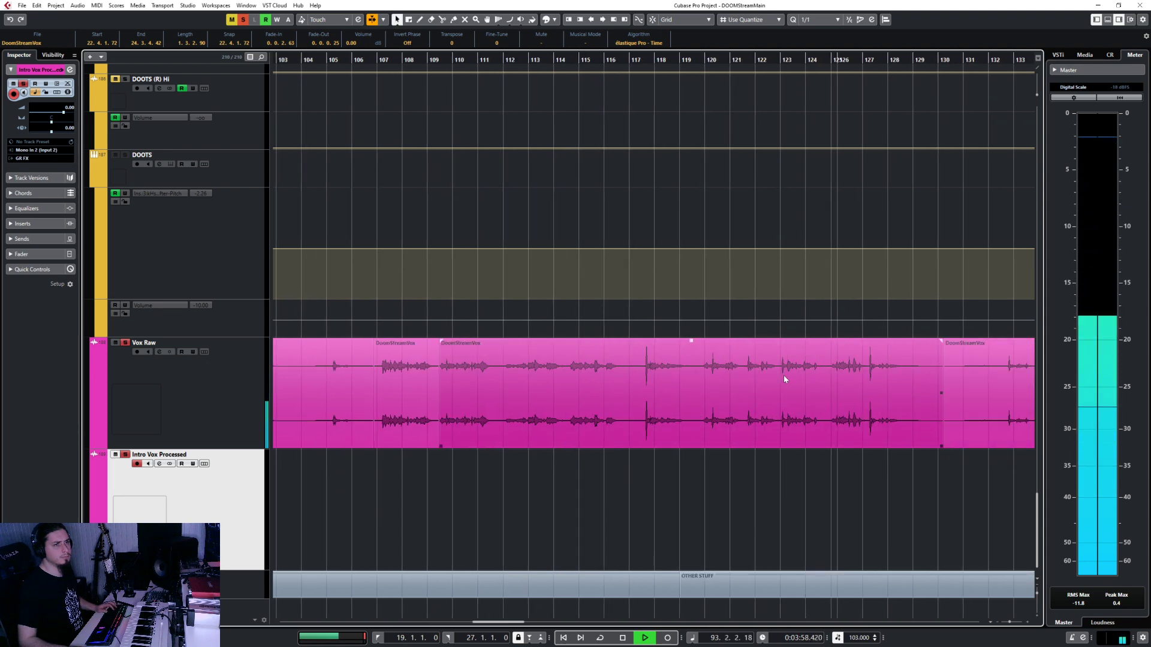
{"action": "key", "text": "space"}
{"action": "left_click", "coordinate": [705, 61]}
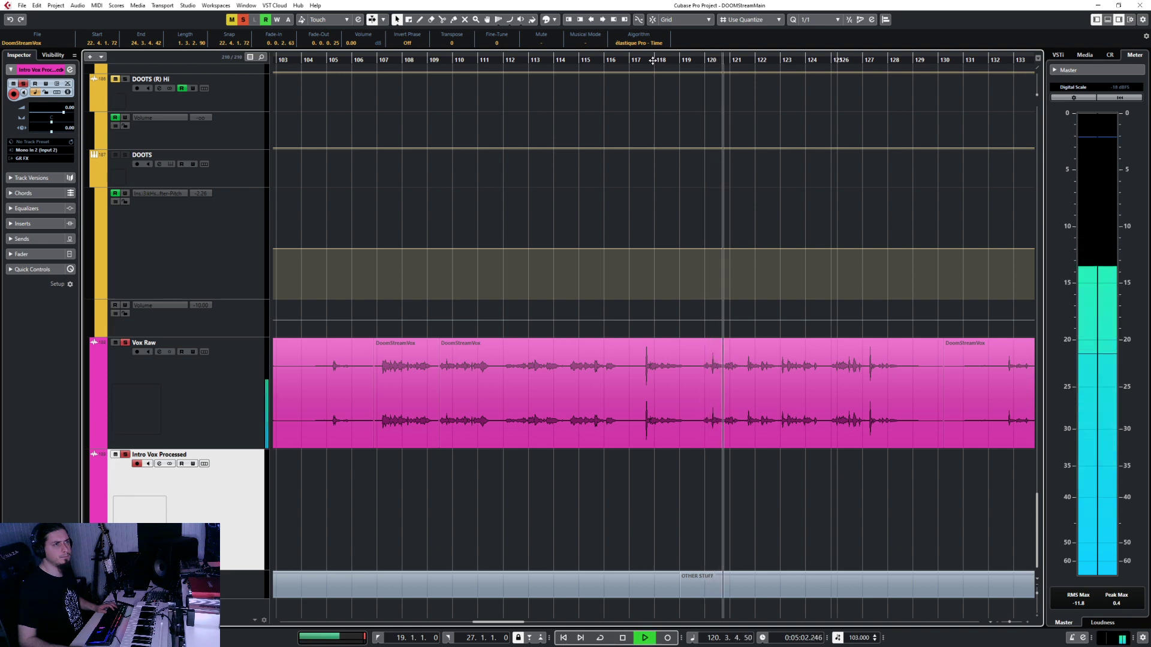
{"action": "scroll", "coordinate": [686, 360], "scroll_direction": "right", "scroll_amount": 4}
{"action": "key", "text": "space"}
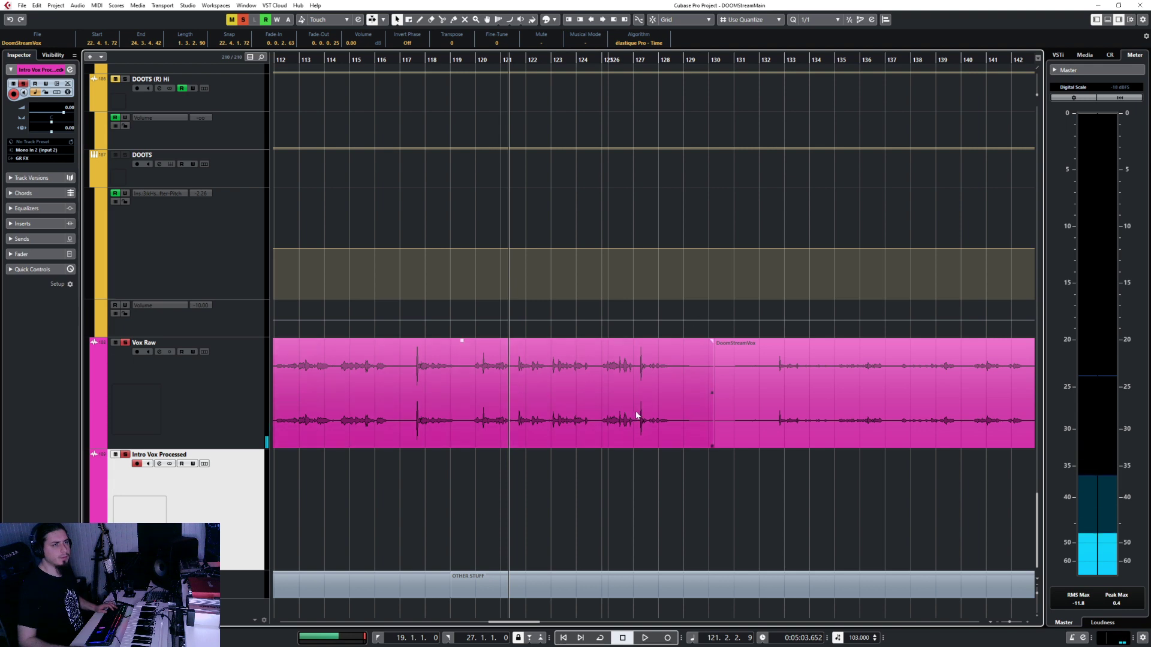
Step: Return to the earlier Vox Raw take and audition it from about bar 95
{"action": "scroll", "coordinate": [637, 415], "scroll_direction": "left", "scroll_amount": 12}
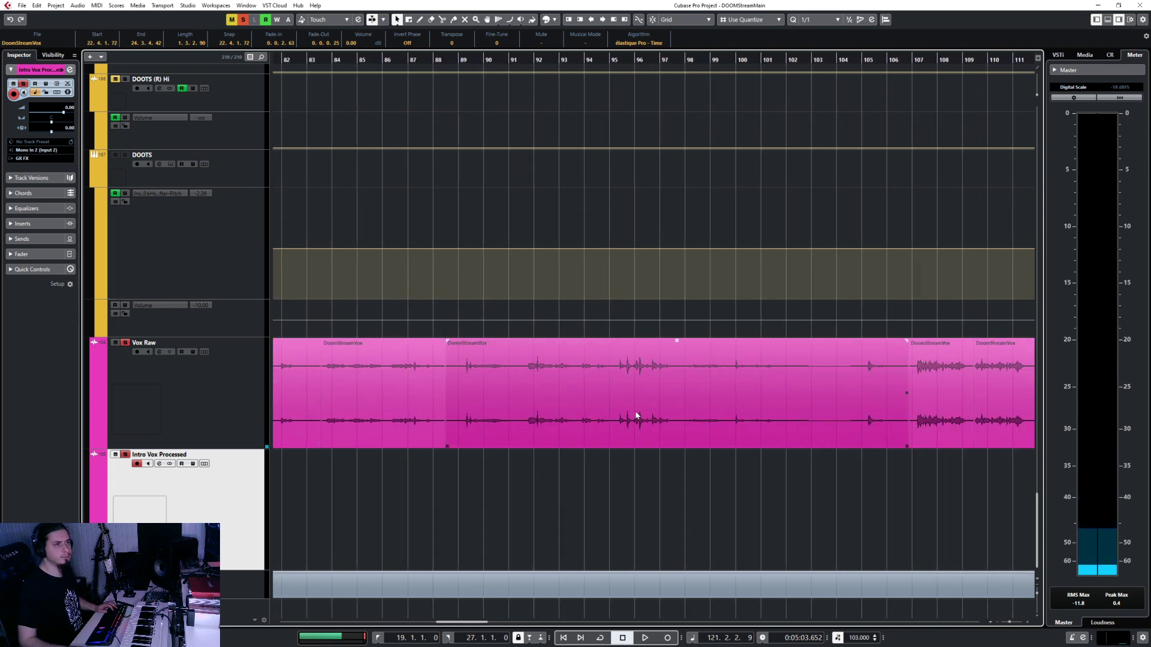
{"action": "scroll", "coordinate": [633, 408], "scroll_direction": "right", "scroll_amount": 3}
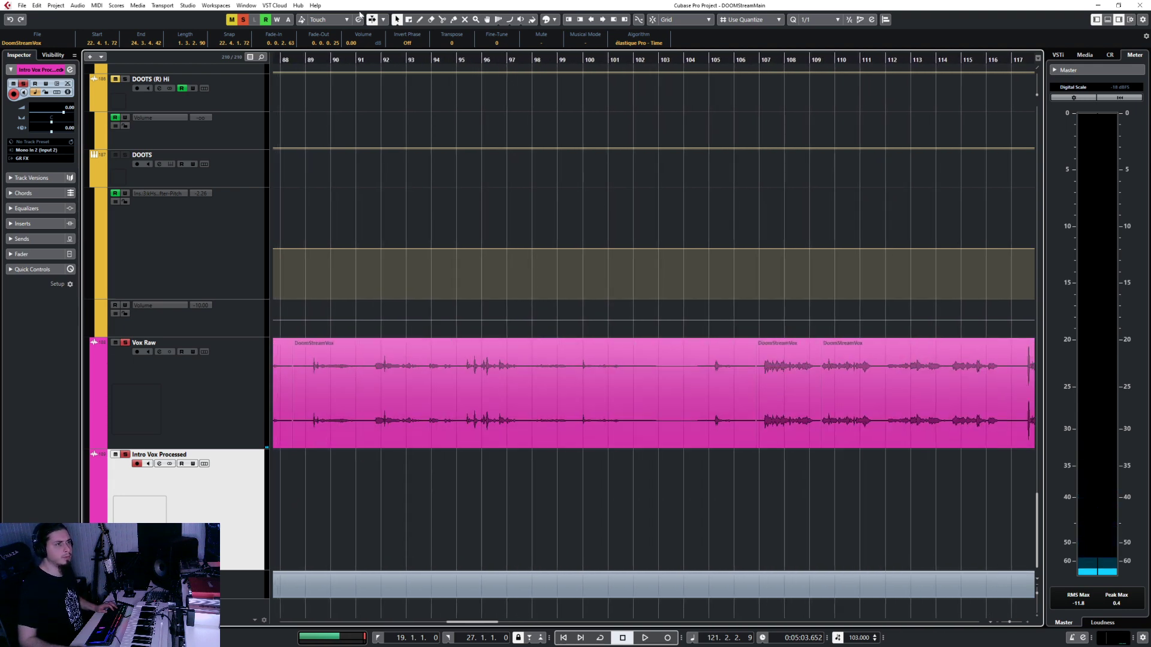
{"action": "left_click", "coordinate": [457, 59]}
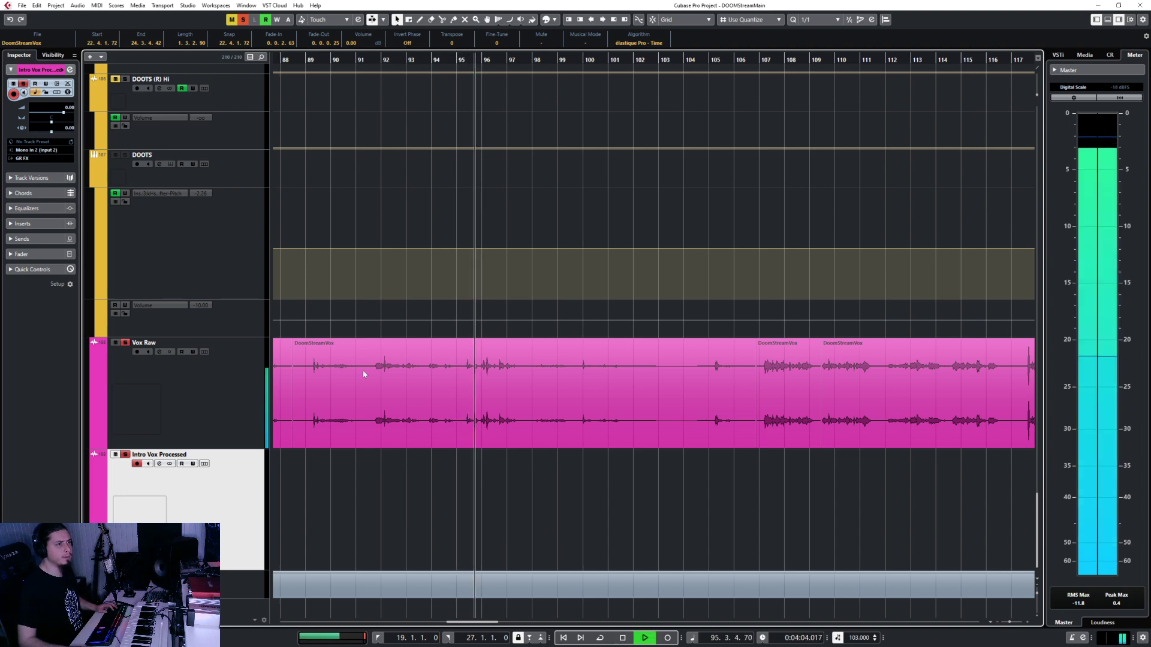
{"action": "key", "text": "f"}
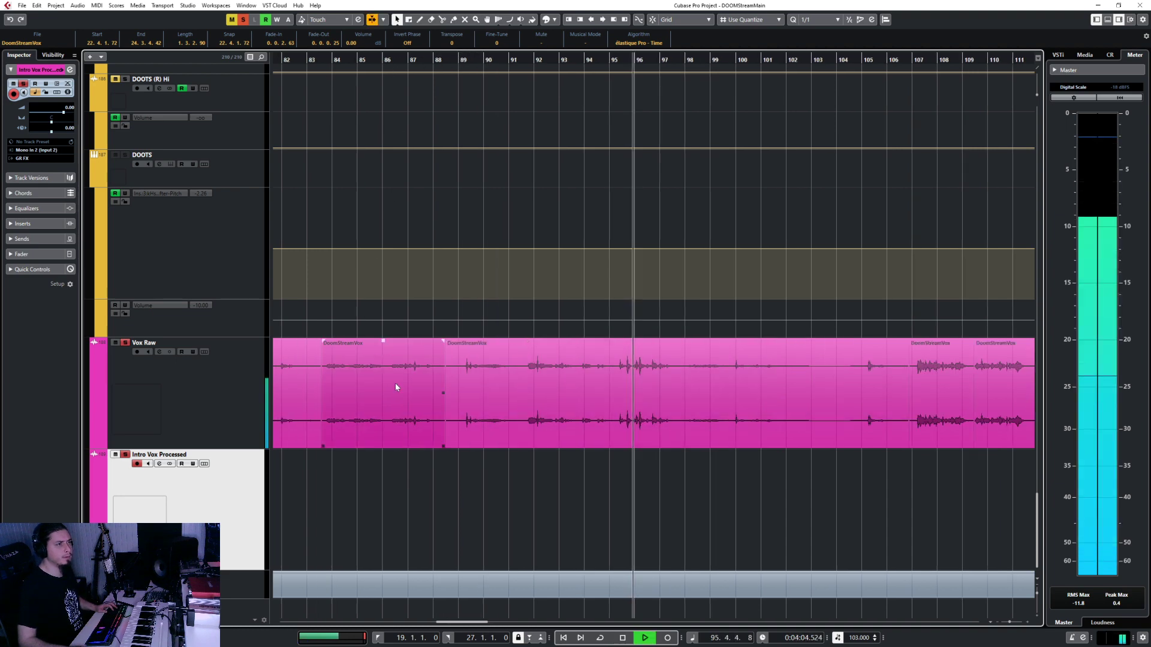
Step: Play the Vox Raw take from about bar 89 to find where the wanted phrase ends
{"action": "left_click", "coordinate": [460, 60]}
{"action": "key", "text": "space"}
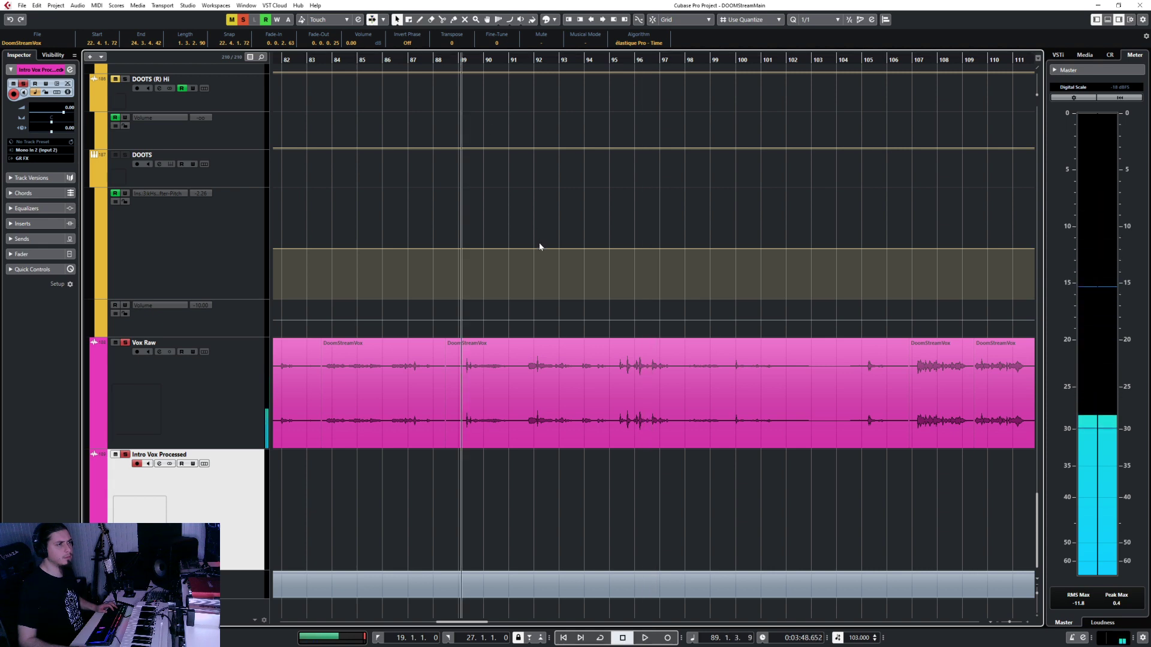
{"action": "left_click", "coordinate": [483, 388]}
{"action": "key", "text": "space"}
{"action": "key", "text": "3"}
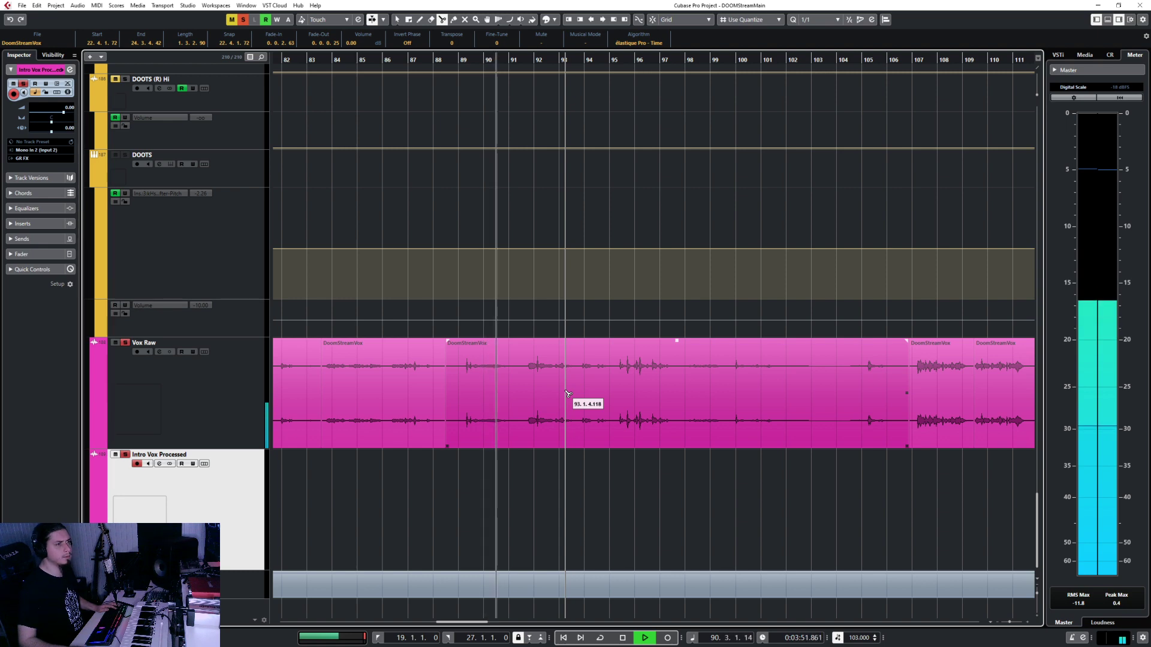
{"action": "key", "text": "1"}
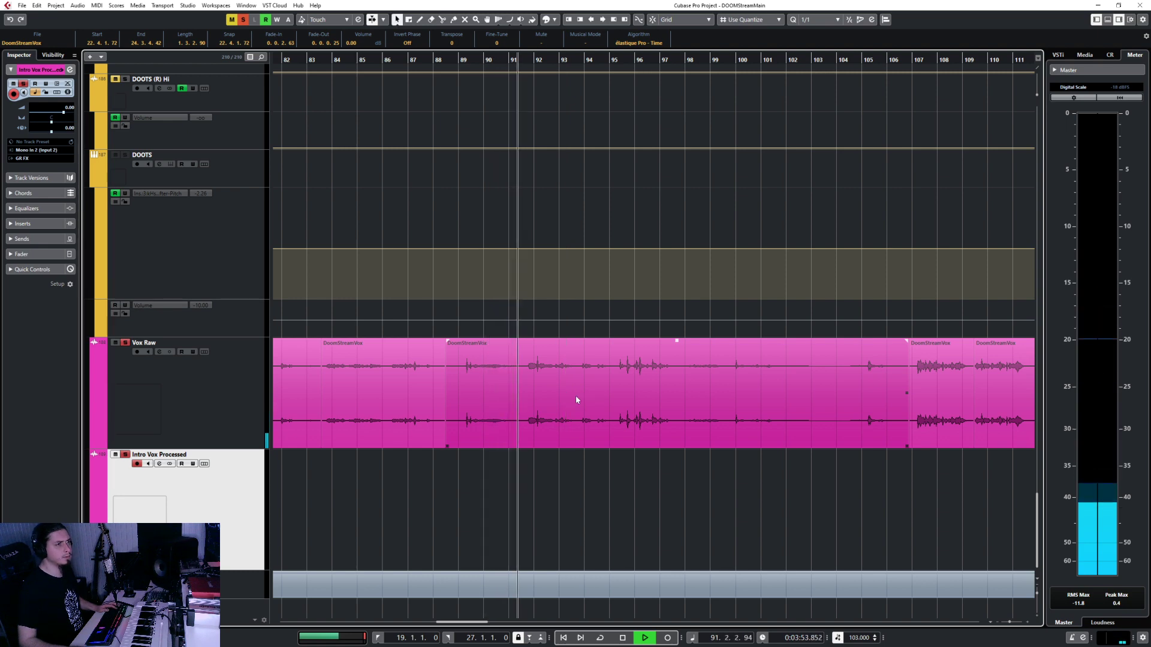
{"action": "scroll", "coordinate": [576, 395], "scroll_direction": "up", "scroll_amount": 3, "text": "ctrl"}
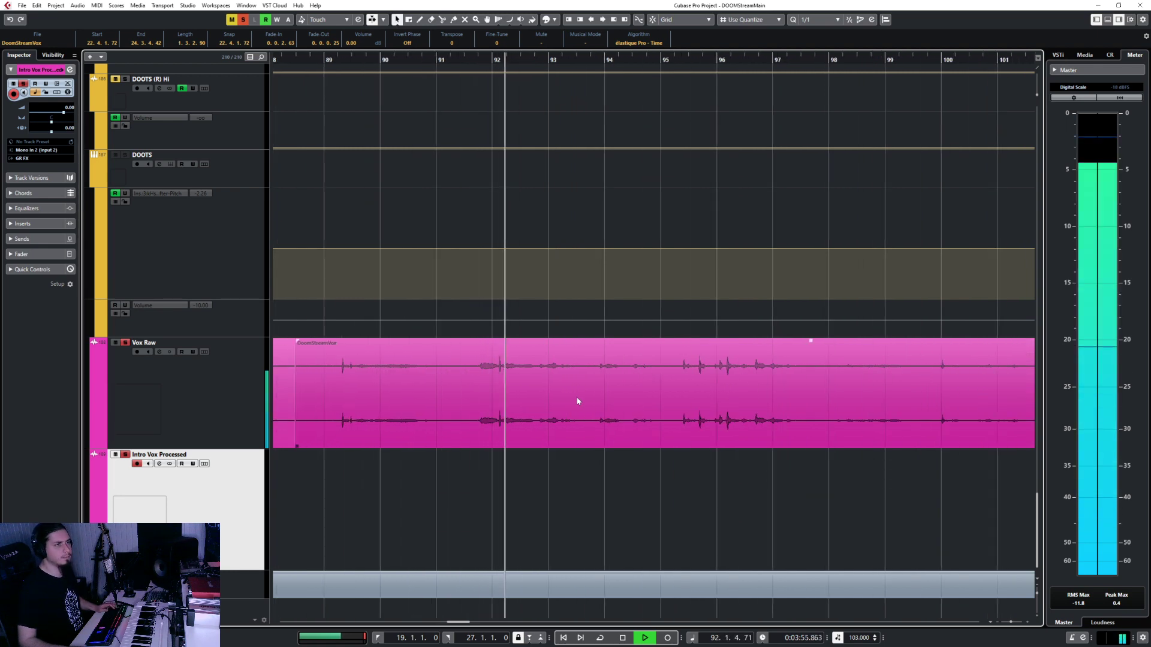
Step: Split the Vox Raw take at about bar 95, beat 1.3, stop playback, and select the phrase before the cut
{"action": "key", "text": "3"}
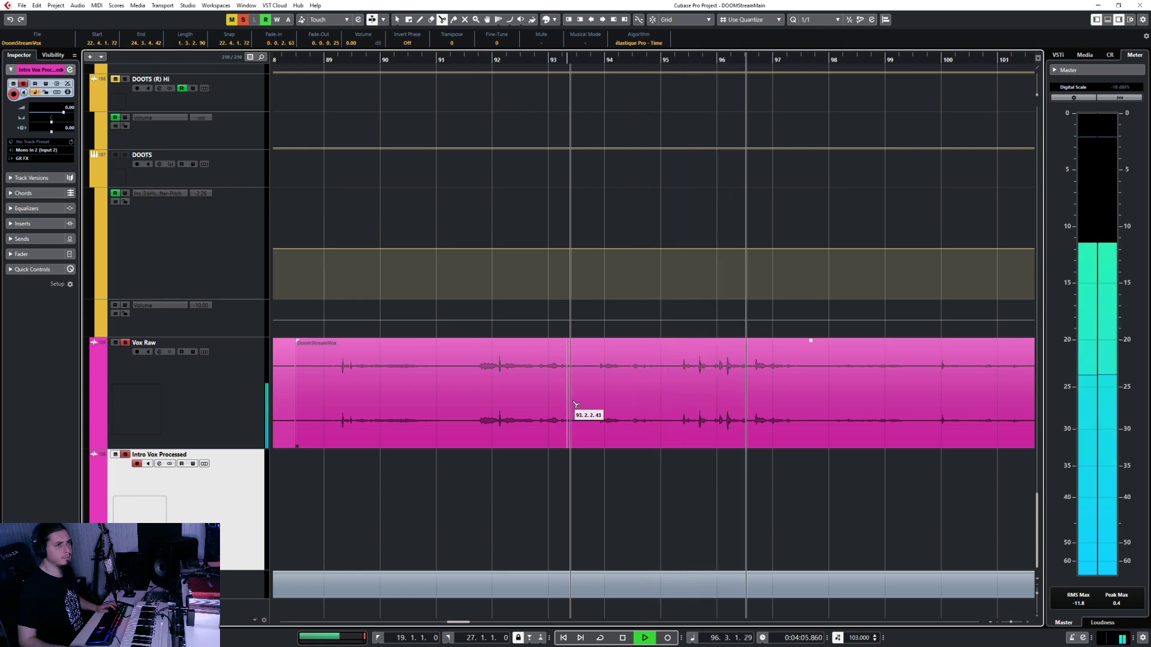
{"action": "left_click", "coordinate": [672, 404]}
{"action": "key", "text": "space"}
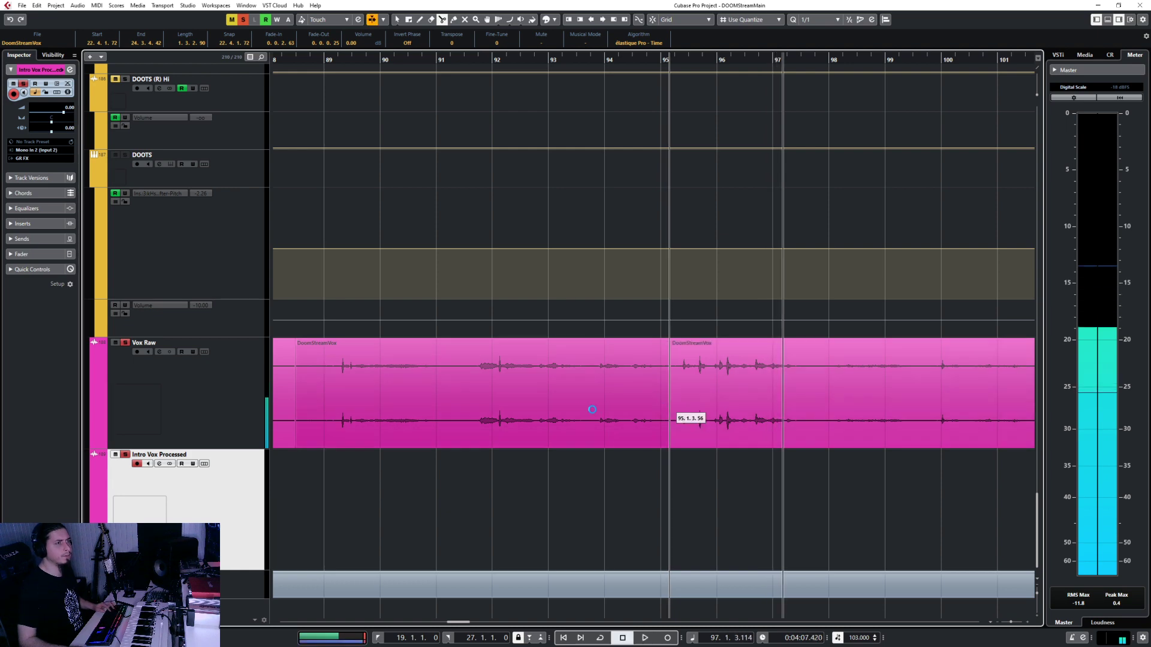
{"action": "key", "text": "1"}
{"action": "left_click", "coordinate": [580, 413]}
{"action": "key", "text": "g"}
{"action": "key", "text": "g"}
{"action": "key", "text": "g"}
{"action": "key", "text": "g"}
{"action": "key", "text": "g"}
{"action": "key", "text": "g"}
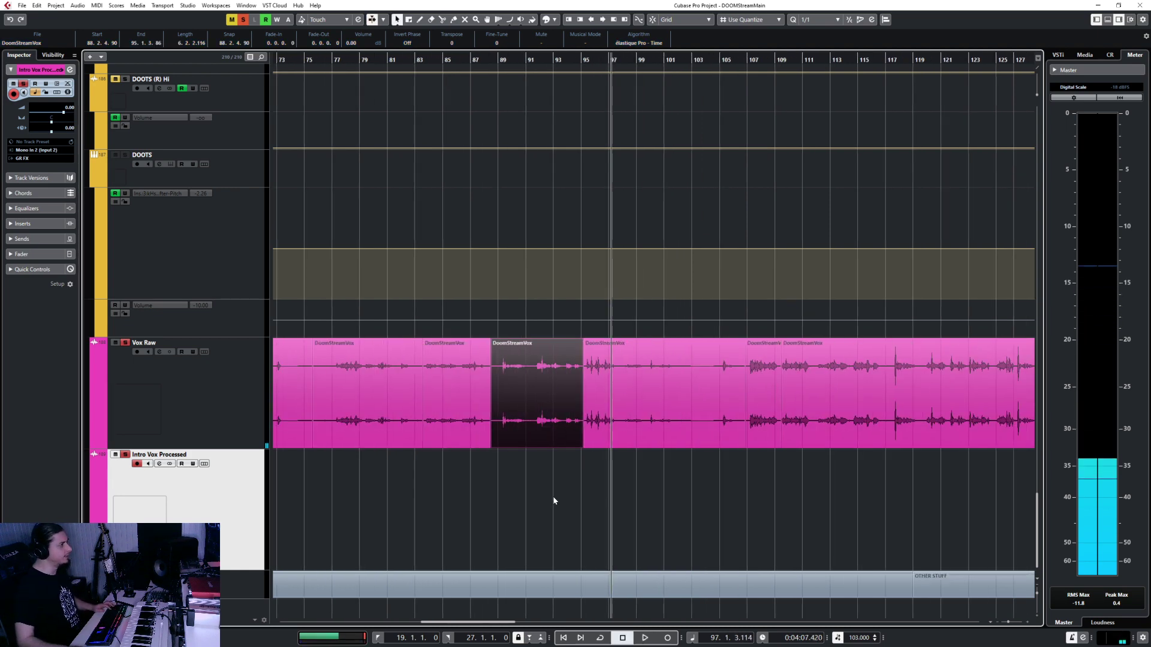
Step: Paste the copied Vox Raw phrase onto Intro Vox Processed and move it to start at about bar 27, beat 4.2
{"action": "key", "text": "h"}
{"action": "key", "text": "h"}
{"action": "key", "text": "h"}
{"action": "key", "text": "h"}
{"action": "key", "text": "h"}
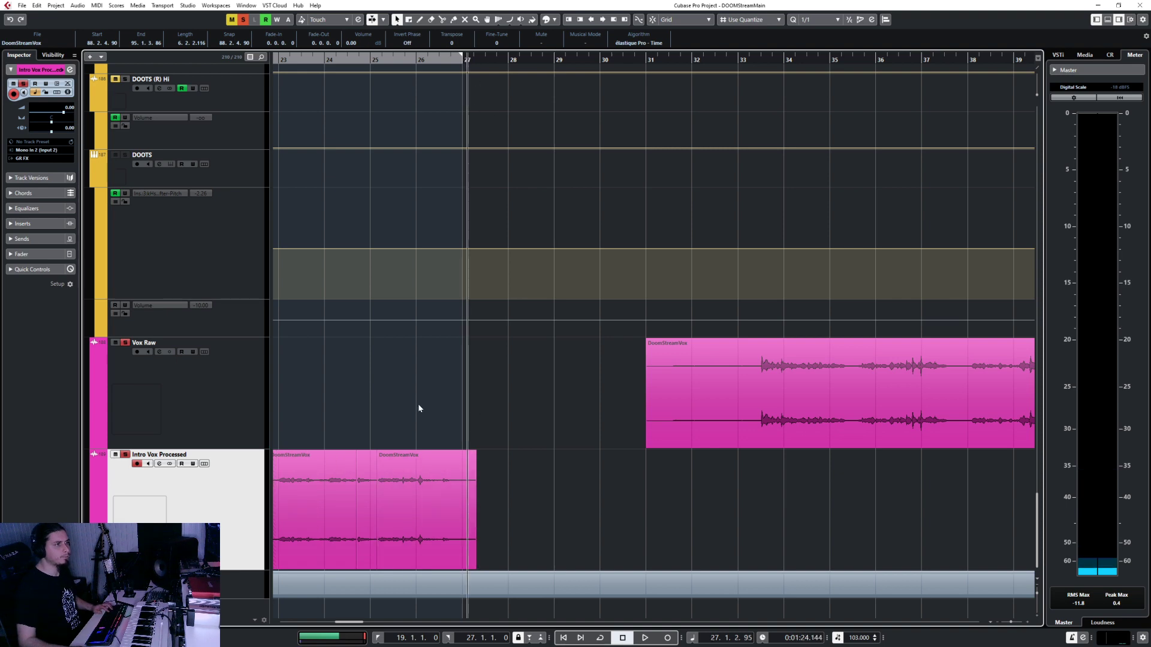
{"action": "key", "text": "ctrl+v"}
{"action": "key", "text": "h"}
{"action": "key", "text": "h"}
{"action": "key", "text": "h"}
{"action": "key", "text": "h"}
{"action": "key", "text": "h"}
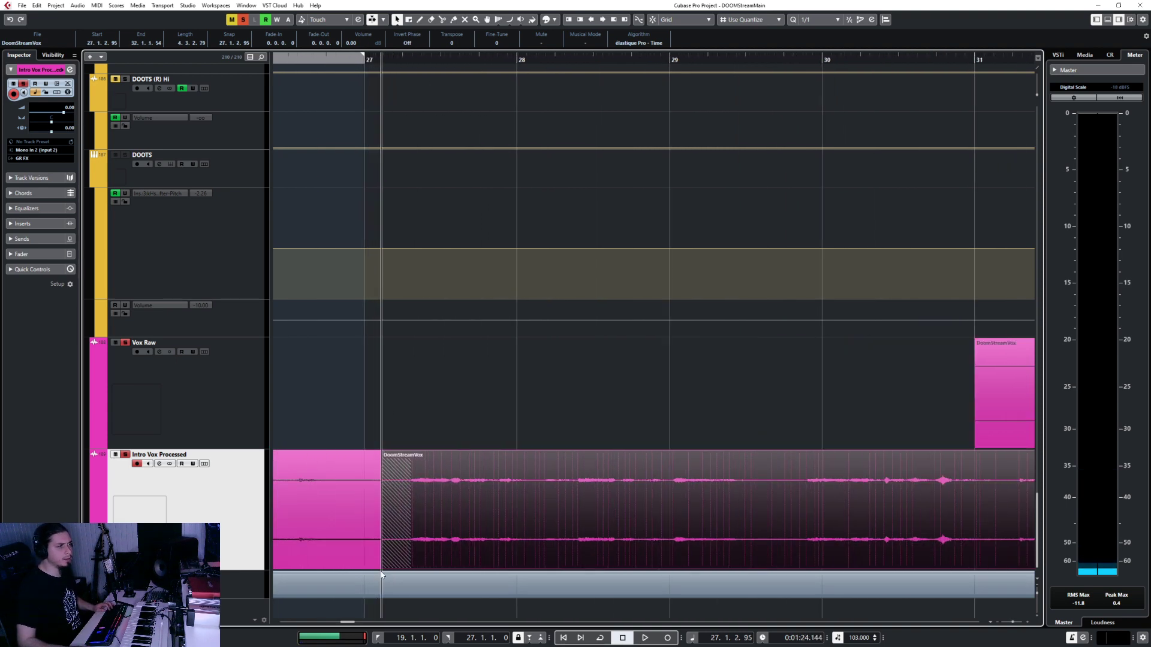
{"action": "left_click_drag", "start_coordinate": [430, 519], "coordinate": [535, 513]}
{"action": "scroll", "coordinate": [469, 505], "scroll_direction": "left", "scroll_amount": 2}
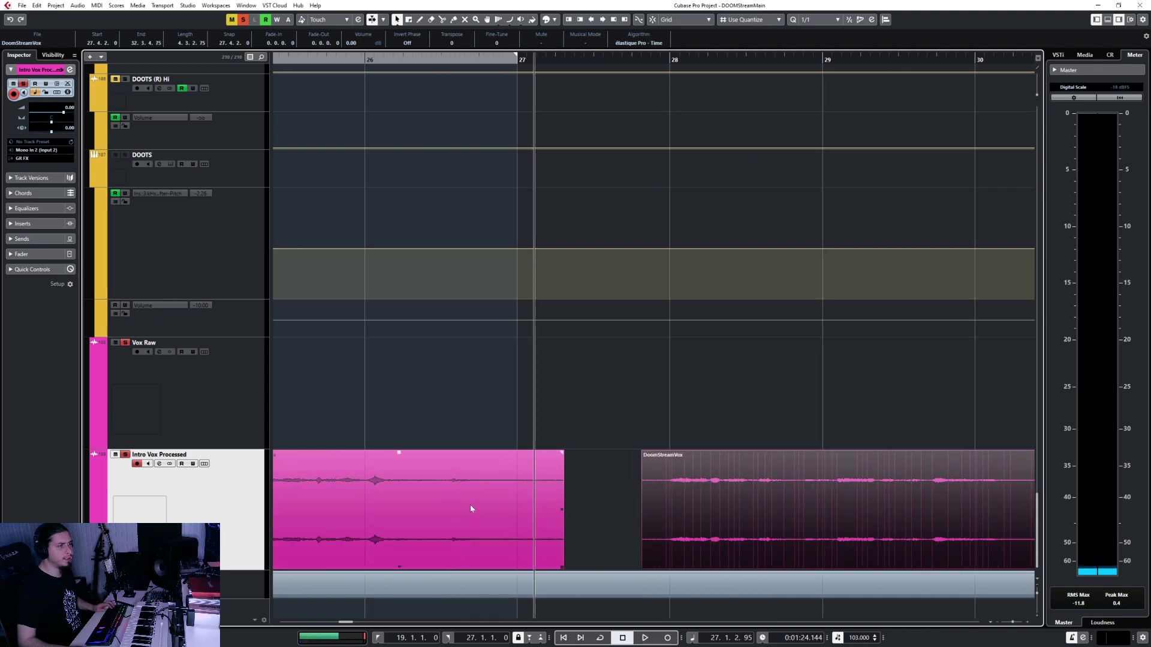
Step: Make the Intro Vox Processed track taller and audition the preceding phrase's ending from about bar 26, beat 1.4
{"action": "left_click", "coordinate": [399, 57]}
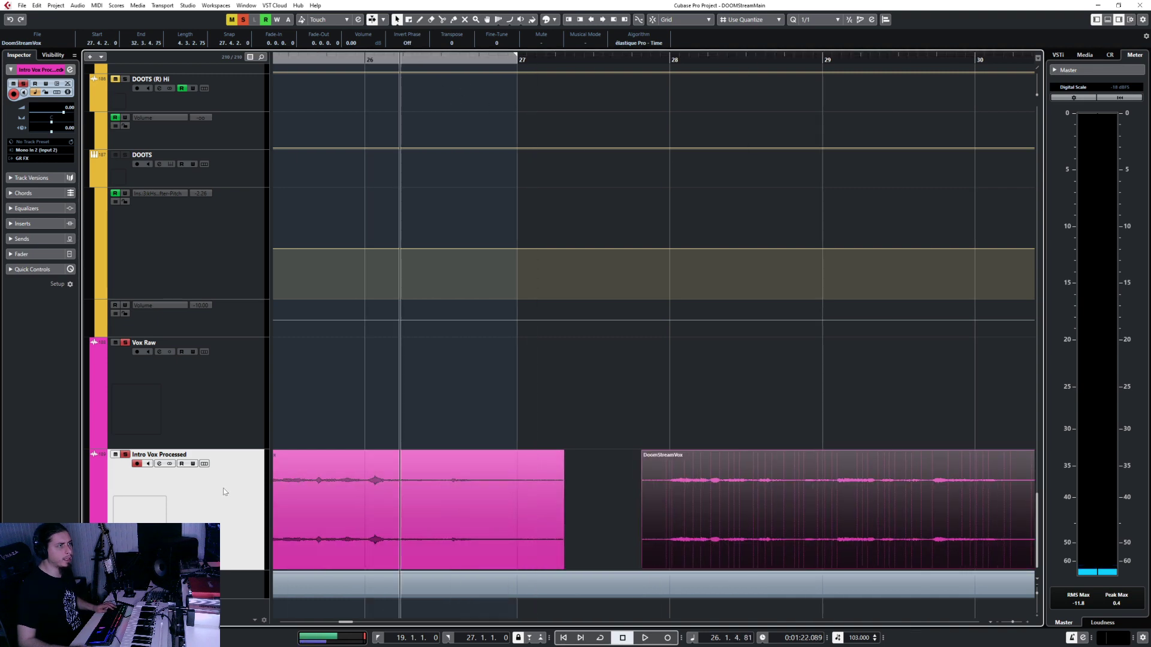
{"action": "left_click_drag", "start_coordinate": [226, 569], "coordinate": [227, 616]}
{"action": "key", "text": "space"}
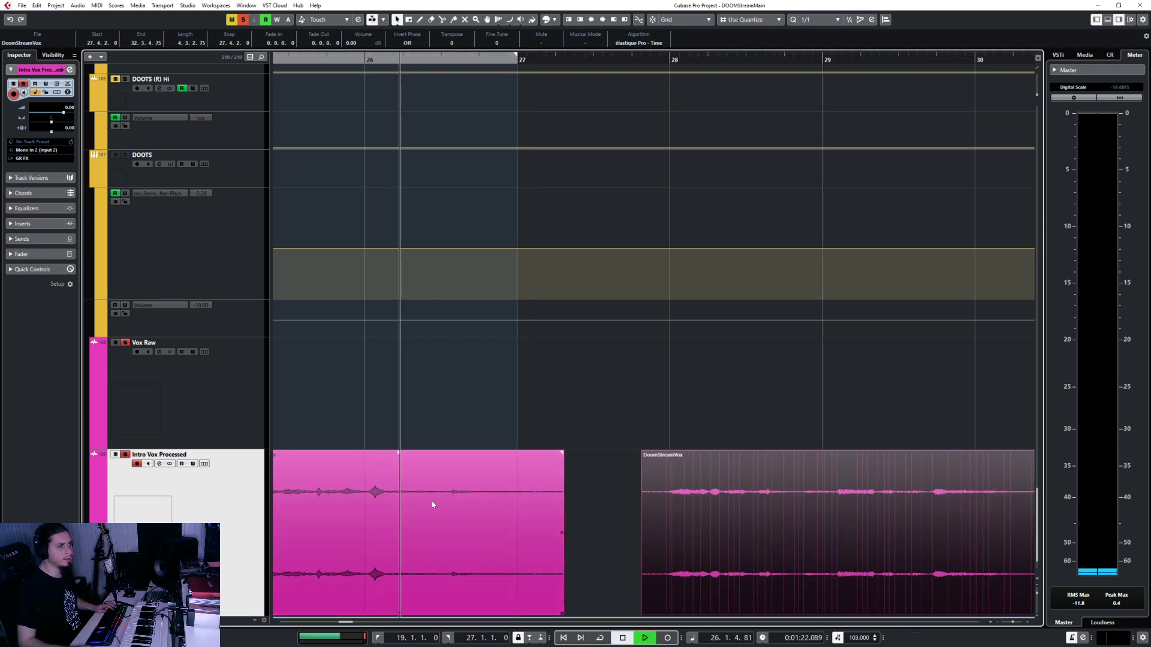
{"action": "key", "text": "space"}
{"action": "left_click", "coordinate": [409, 187]}
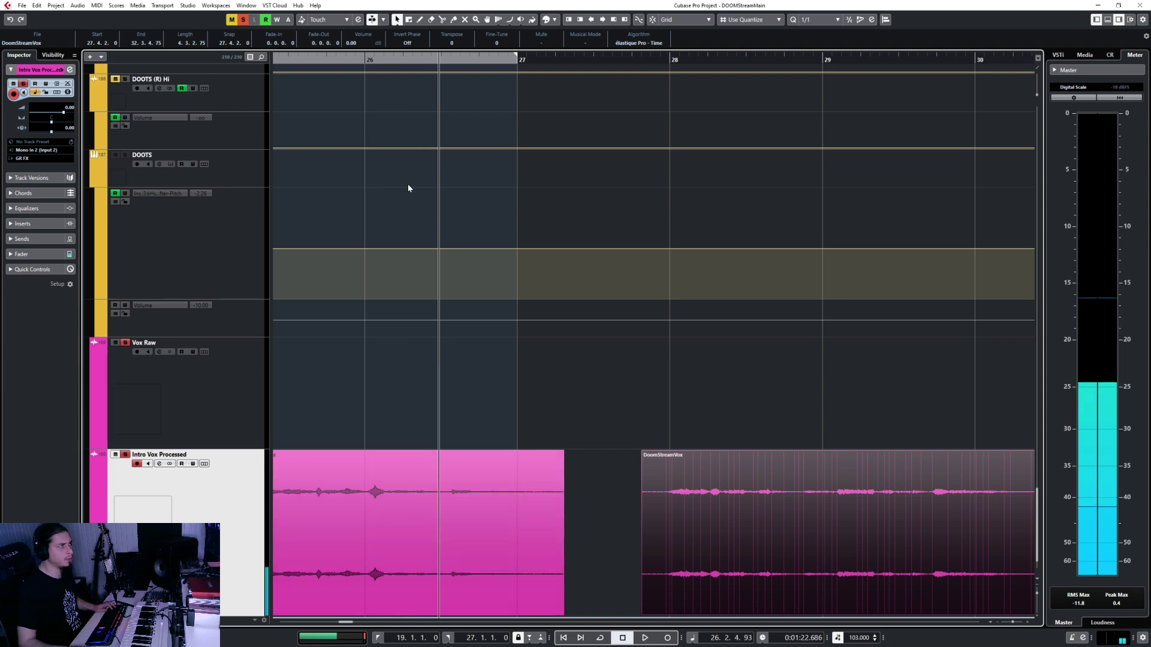
{"action": "left_click", "coordinate": [401, 58]}
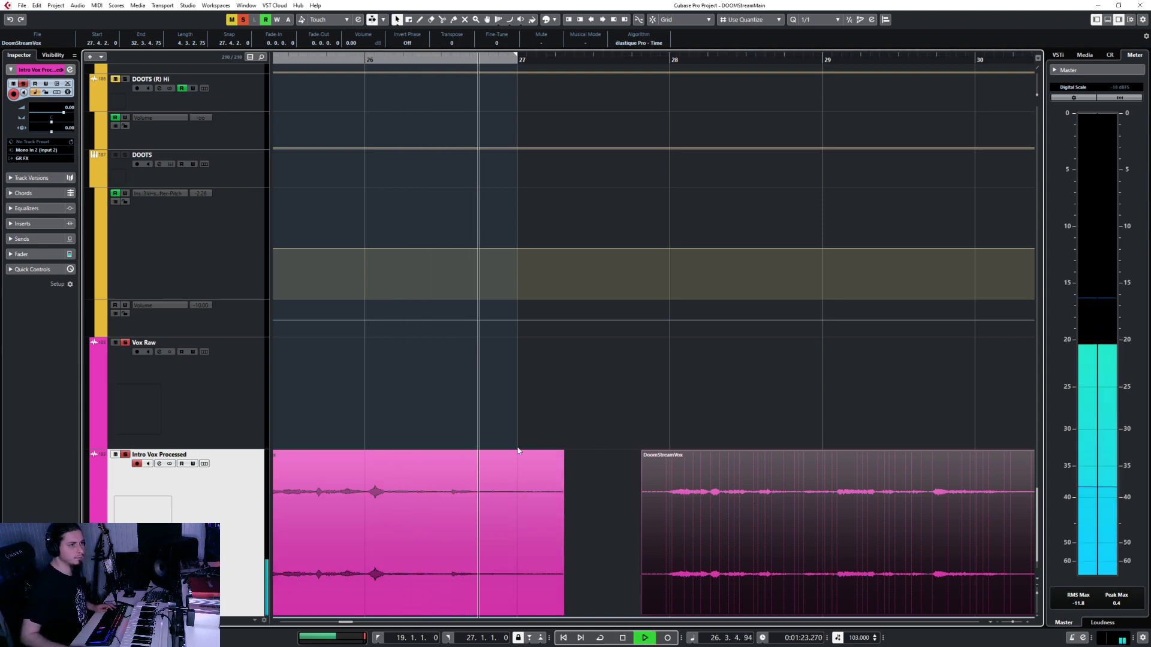
{"action": "left_click", "coordinate": [541, 554]}
{"action": "key", "text": "space"}
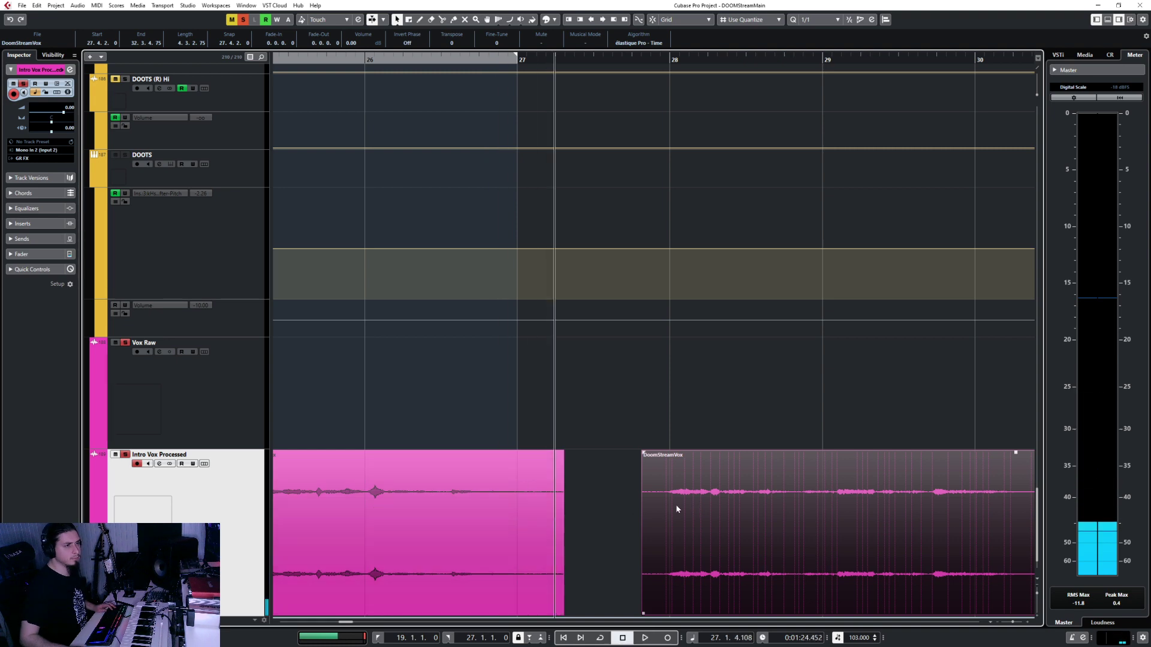
Step: Move the pasted phrase back to about bar 27, beat 1.4, crossfade it with the preceding phrase, and audition the join
{"action": "left_click_drag", "start_coordinate": [676, 506], "coordinate": [590, 507]}
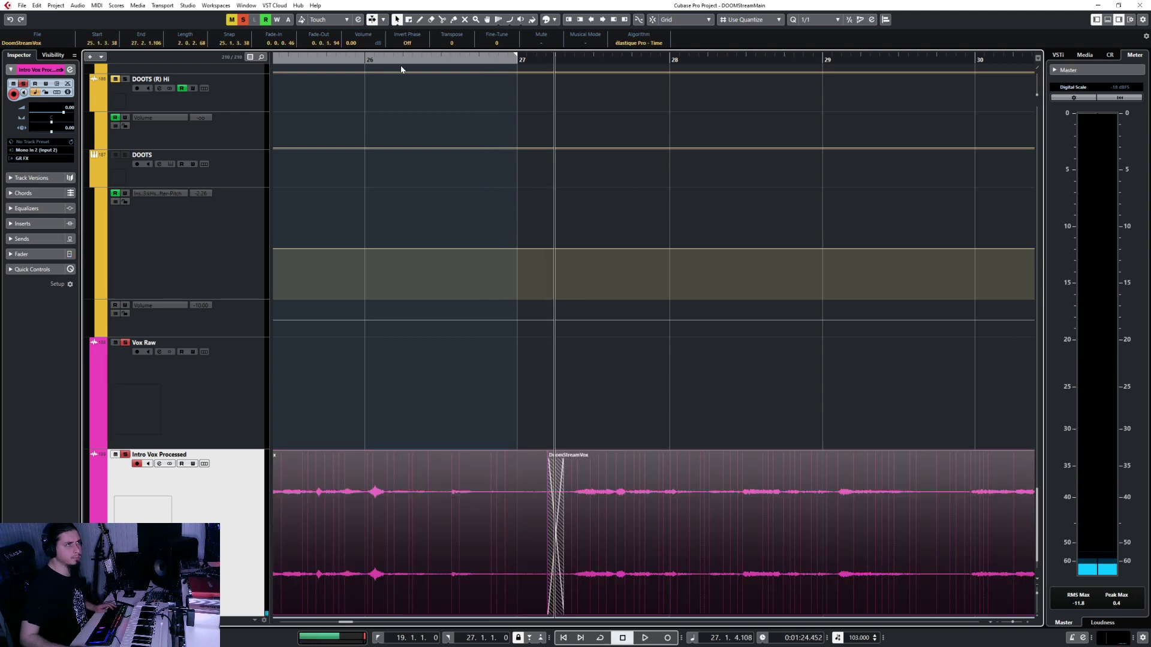
{"action": "left_click", "coordinate": [397, 59]}
{"action": "key", "text": "space"}
{"action": "left_click", "coordinate": [591, 400]}
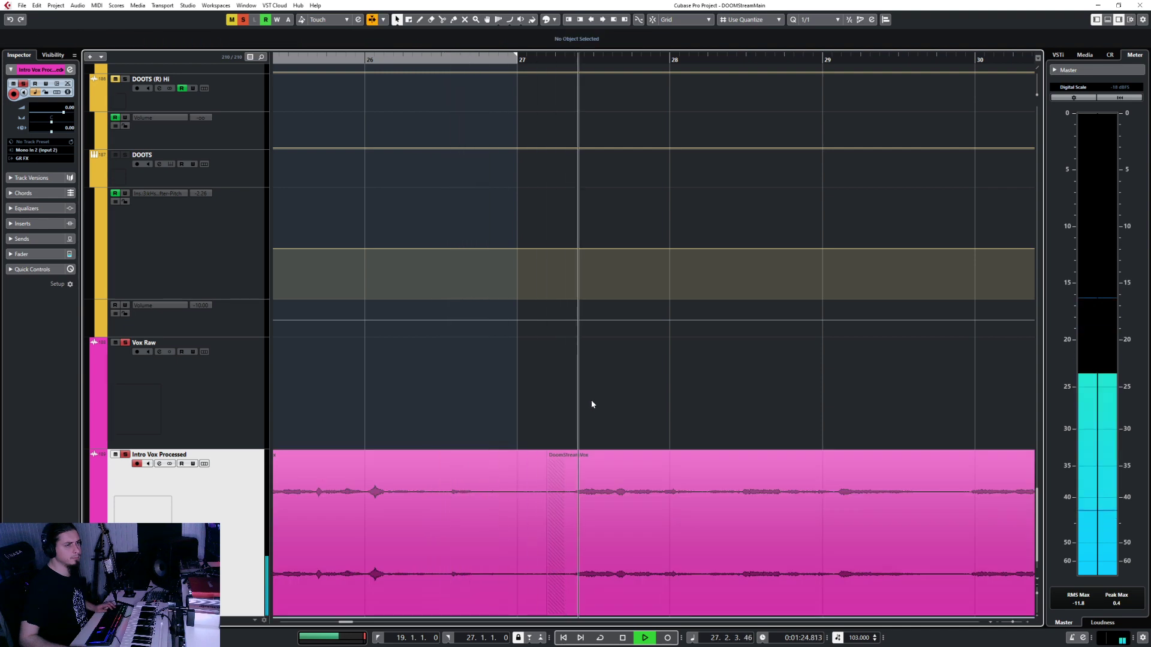
Step: Try extending the pasted phrase's end to about bar 37, beat 2.3, while listening through it
{"action": "scroll", "coordinate": [590, 400], "scroll_direction": "down", "scroll_amount": 2}
{"action": "left_click", "coordinate": [638, 501]}
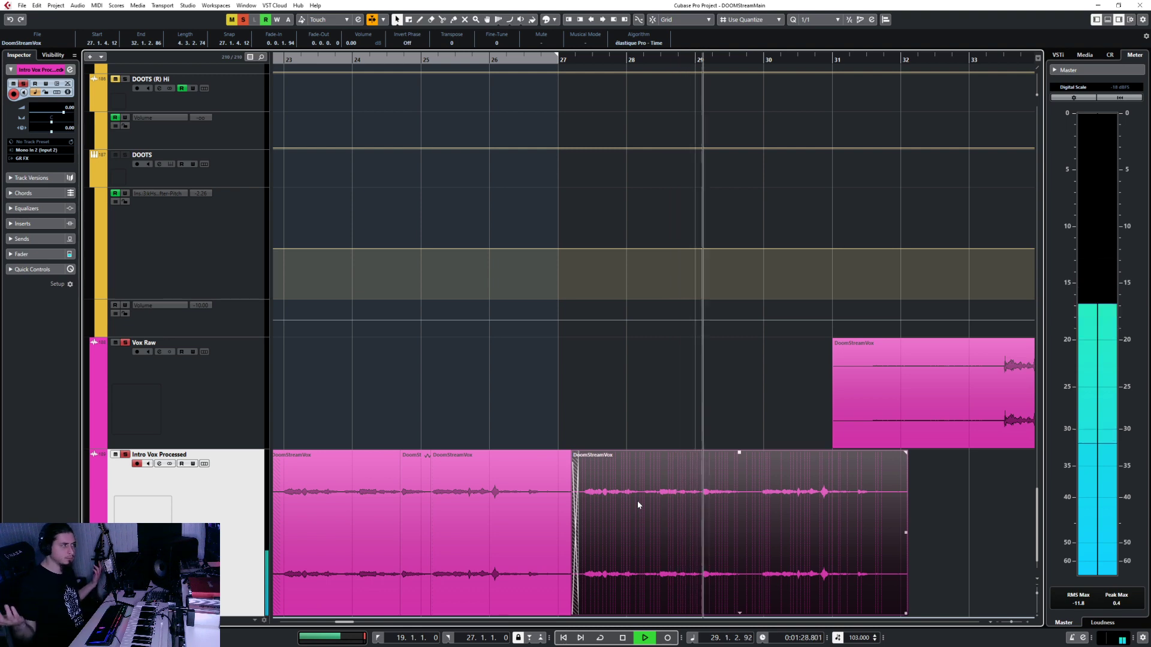
{"action": "scroll", "coordinate": [637, 501], "scroll_direction": "down", "scroll_amount": 3}
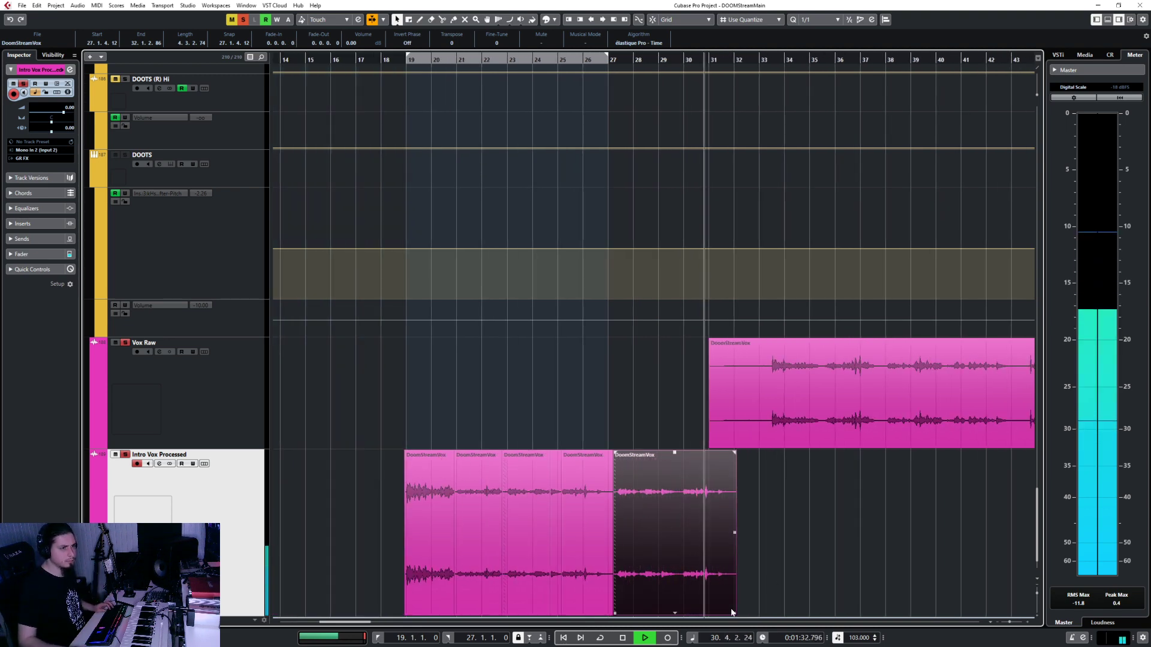
{"action": "left_click_drag", "start_coordinate": [734, 613], "coordinate": [868, 586]}
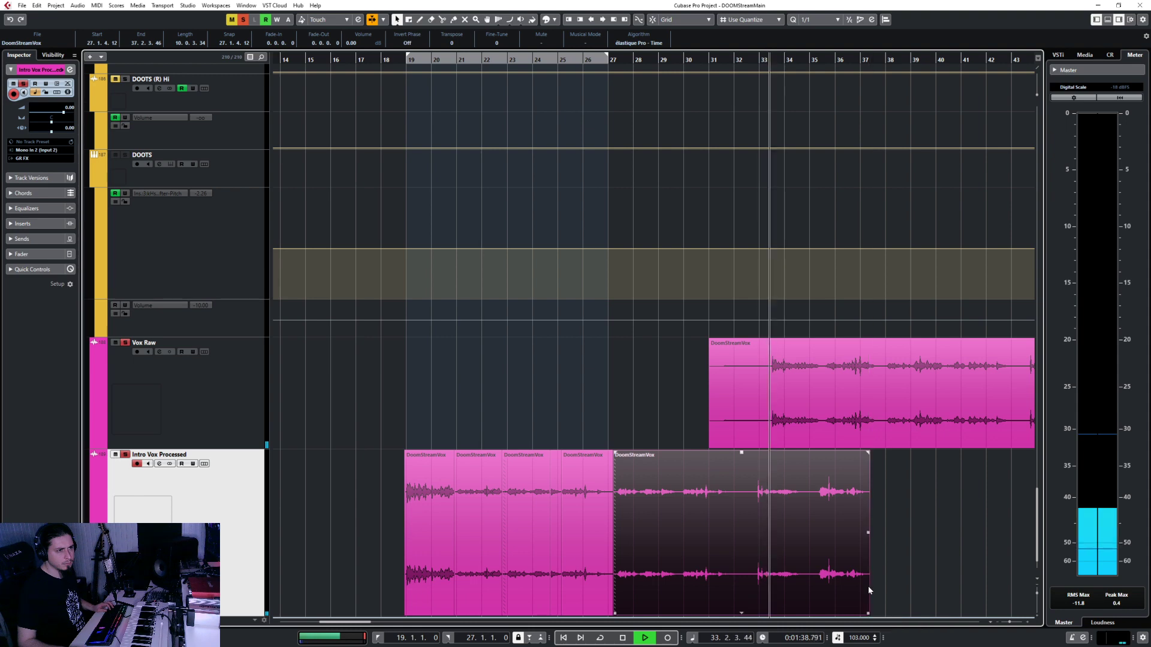
{"action": "key", "text": "space"}
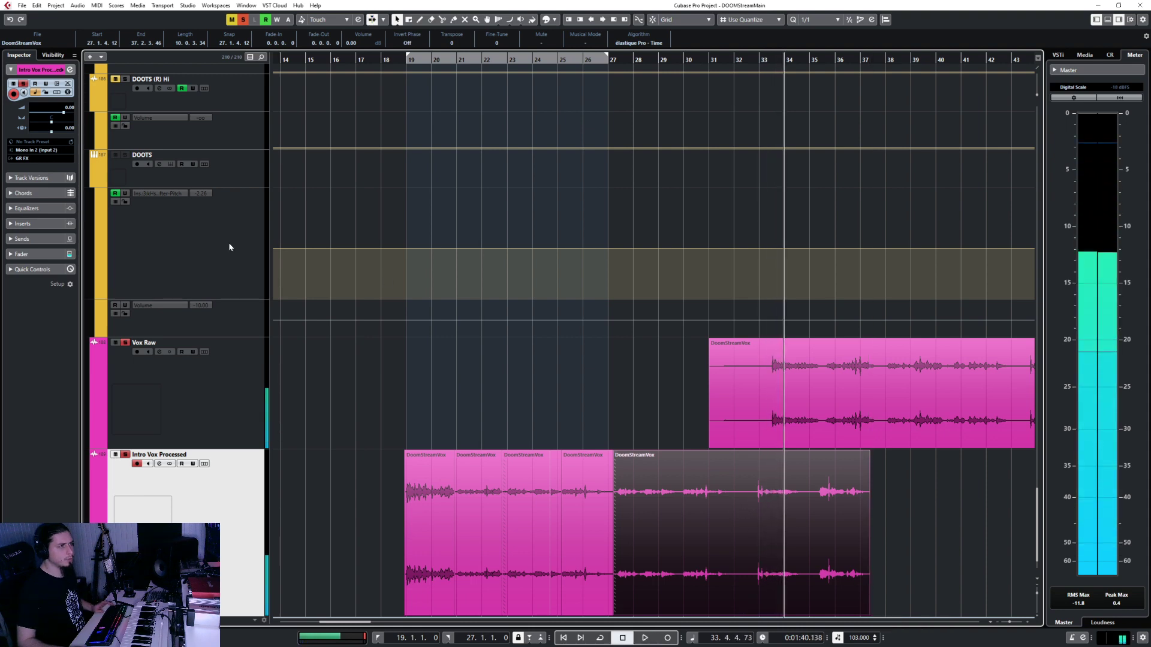
{"action": "scroll", "coordinate": [715, 487], "scroll_direction": "down", "scroll_amount": 3}
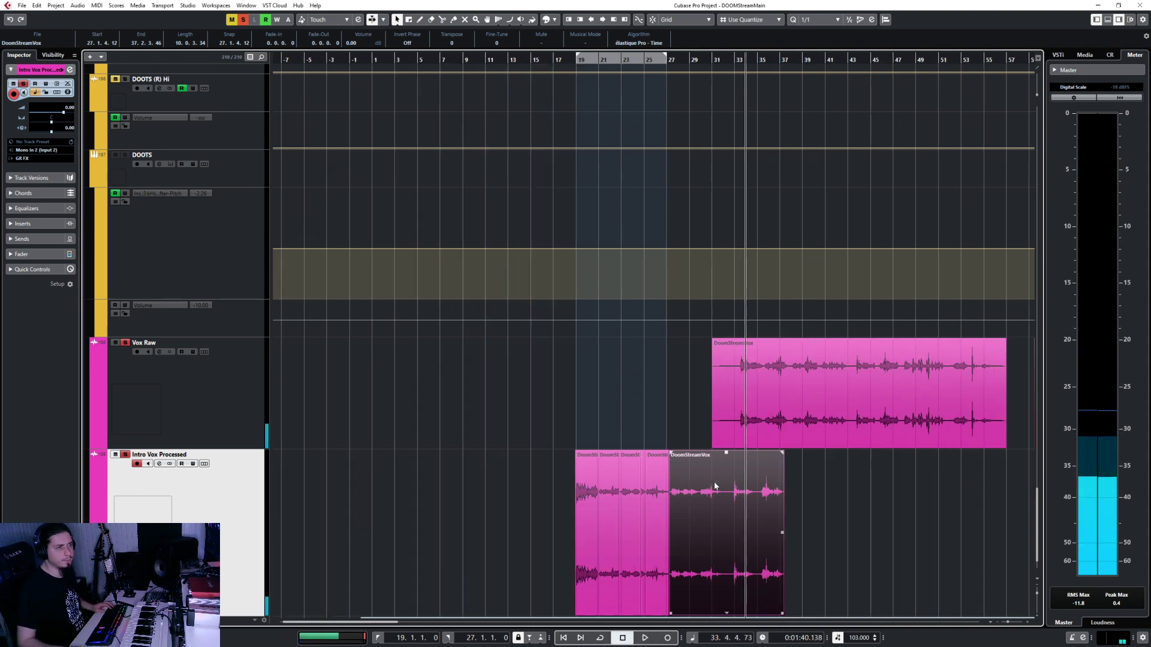
{"action": "scroll", "coordinate": [715, 486], "scroll_direction": "down", "scroll_amount": 2}
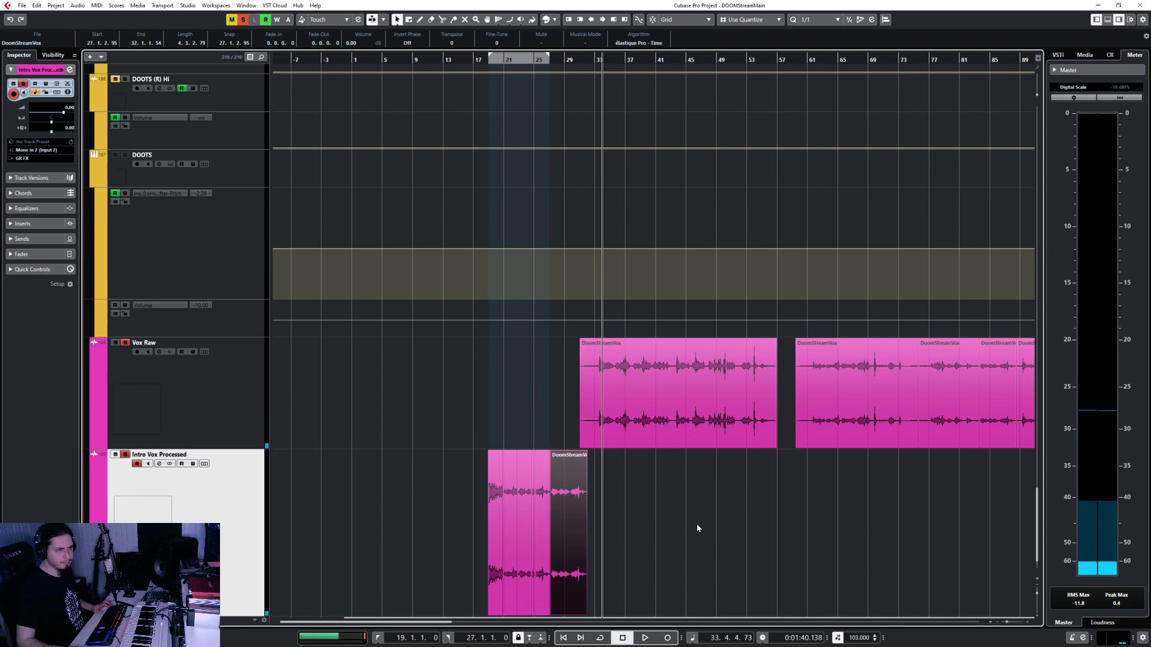
Step: Look through the later Vox Raw takes from about bar 81 onward for another phrase
{"action": "scroll", "coordinate": [697, 524], "scroll_direction": "up", "scroll_amount": 5}
{"action": "scroll", "coordinate": [696, 522], "scroll_direction": "down", "scroll_amount": 3}
{"action": "scroll", "coordinate": [696, 522], "scroll_direction": "right", "scroll_amount": 10}
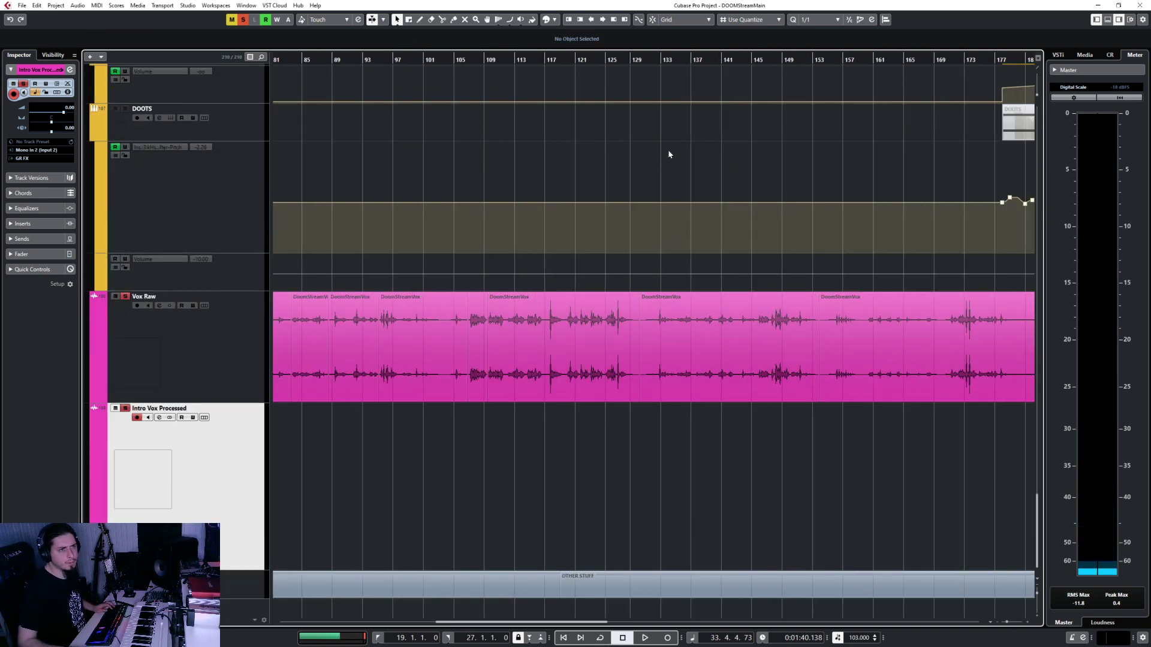
Step: Look through the Vox Raw recording and play it back from about bars 131 and 142 to find a usable phrase
{"action": "scroll", "coordinate": [772, 411], "scroll_direction": "right", "scroll_amount": 3}
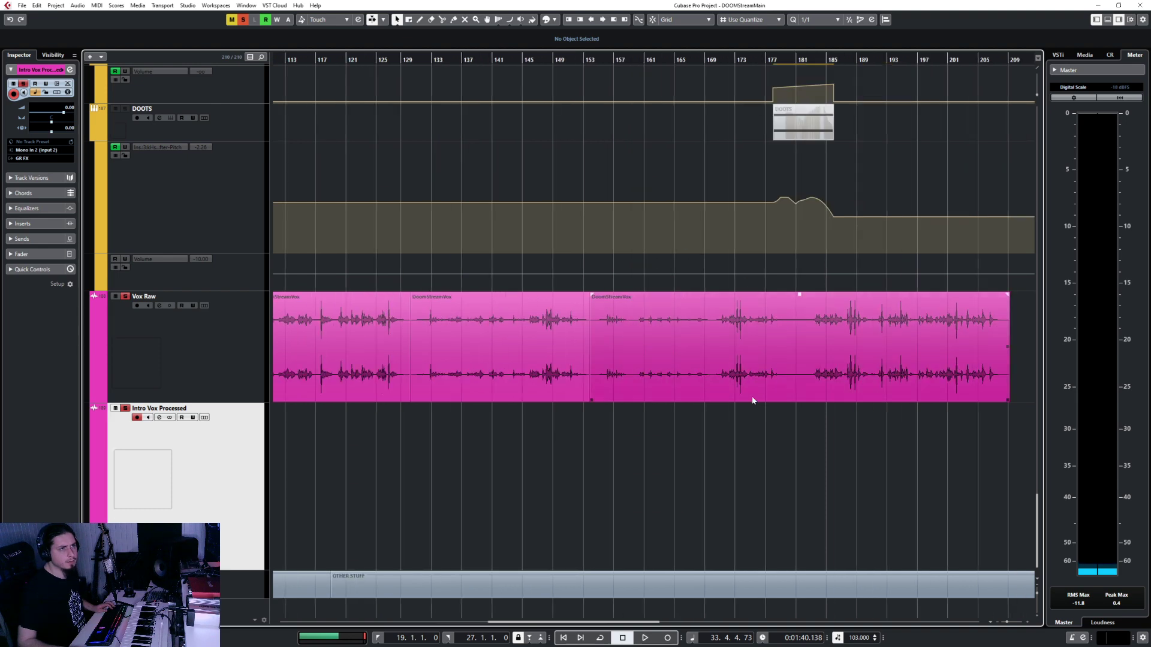
{"action": "scroll", "coordinate": [753, 398], "scroll_direction": "right", "scroll_amount": 2}
{"action": "scroll", "coordinate": [753, 398], "scroll_direction": "left", "scroll_amount": 7}
{"action": "scroll", "coordinate": [752, 400], "scroll_direction": "left", "scroll_amount": 2}
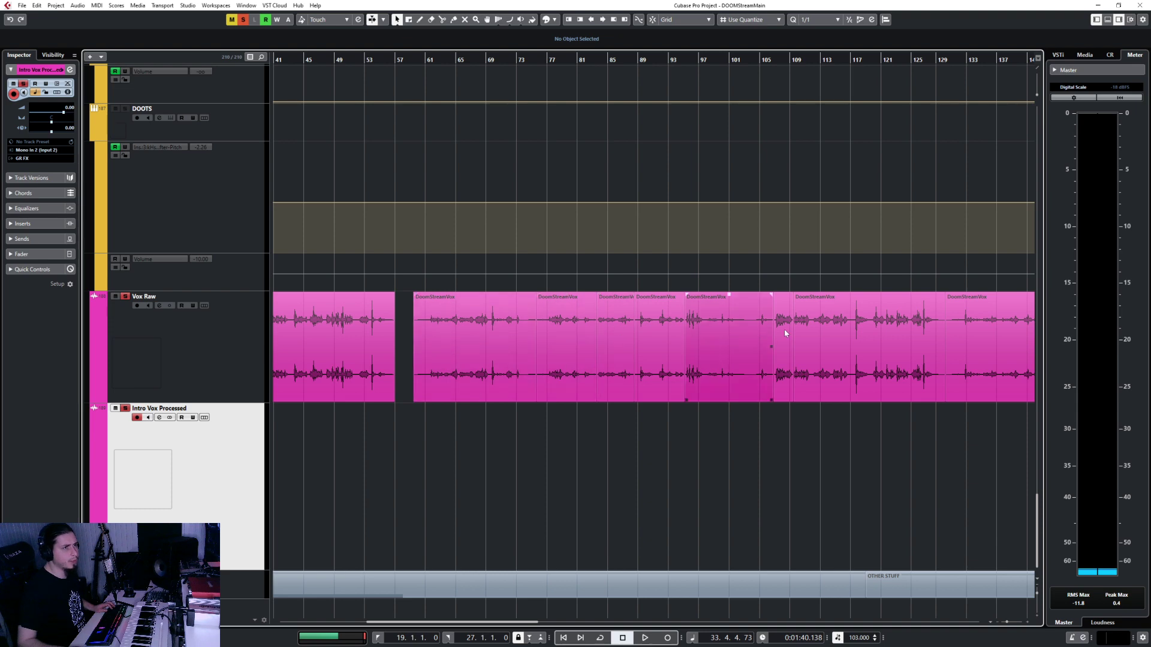
{"action": "scroll", "coordinate": [561, 419], "scroll_direction": "left", "scroll_amount": 4}
{"action": "scroll", "coordinate": [563, 429], "scroll_direction": "right", "scroll_amount": 5}
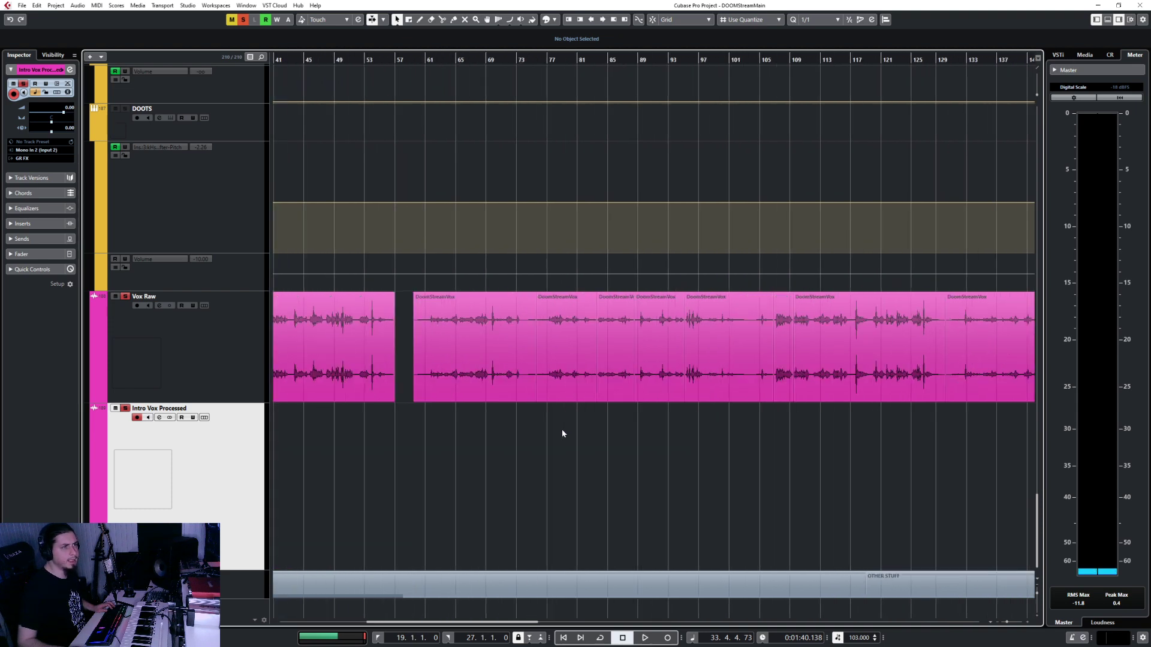
{"action": "scroll", "coordinate": [678, 352], "scroll_direction": "right", "scroll_amount": 1}
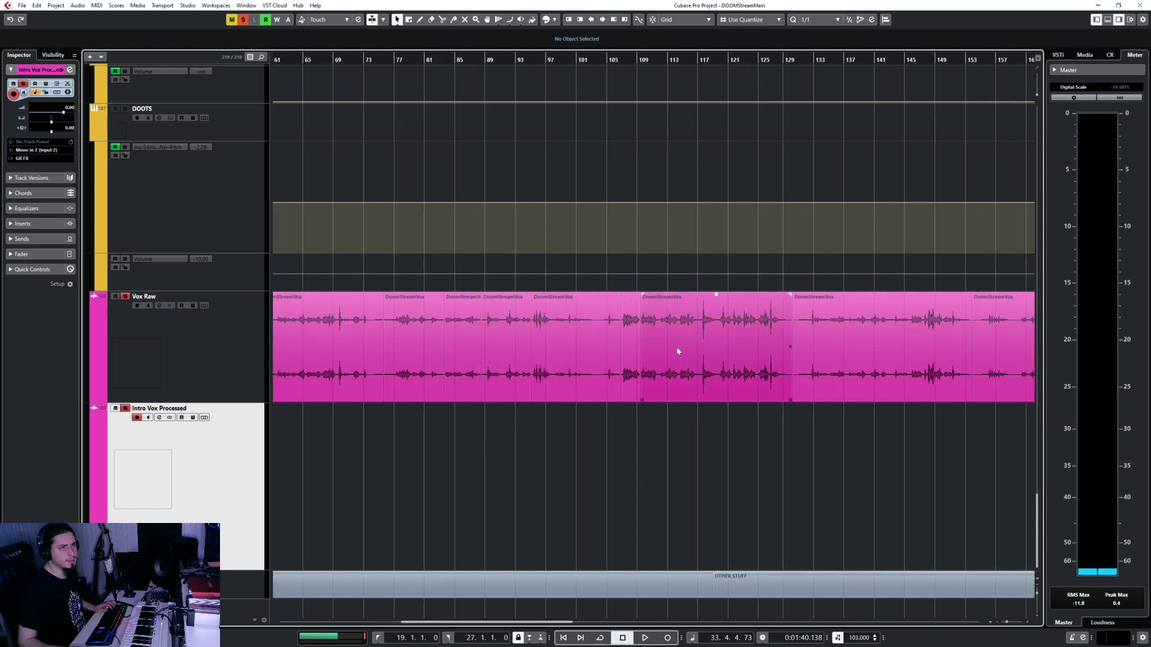
{"action": "scroll", "coordinate": [800, 343], "scroll_direction": "right", "scroll_amount": 4}
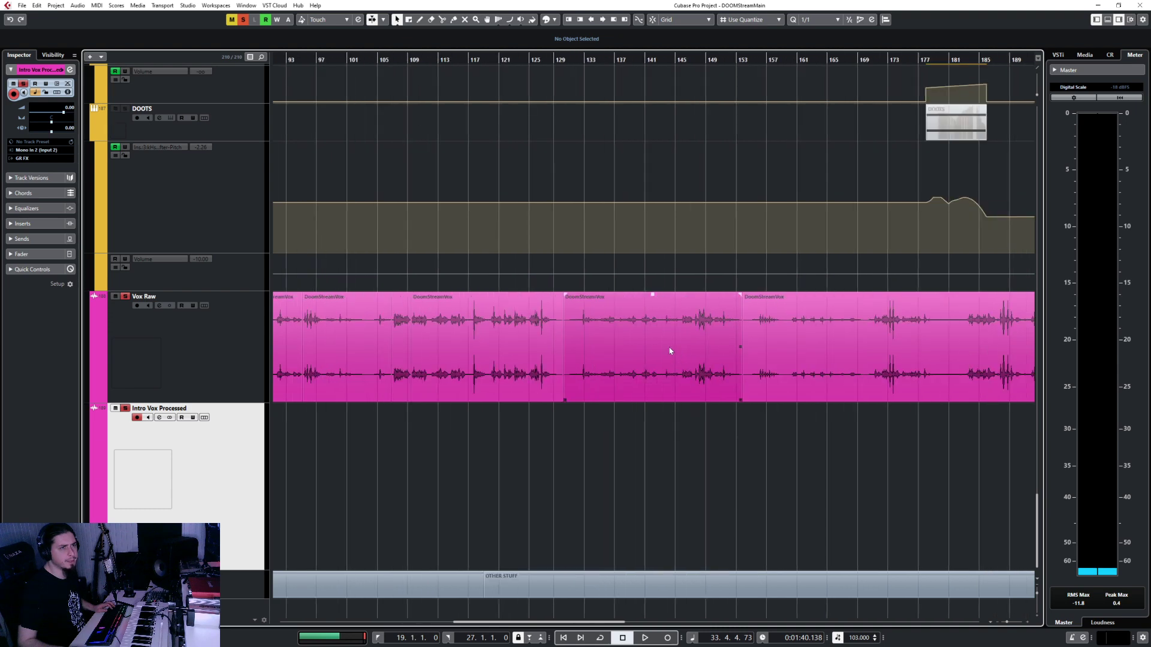
{"action": "left_click", "coordinate": [576, 61]}
{"action": "key", "text": "space"}
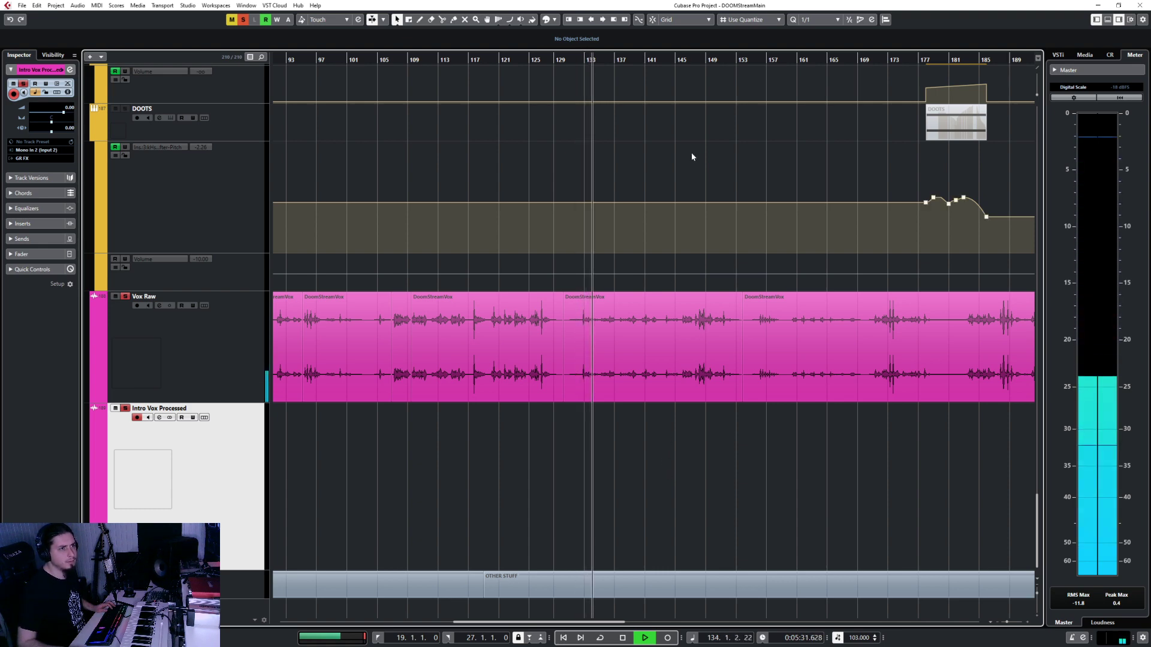
{"action": "left_click", "coordinate": [659, 60]}
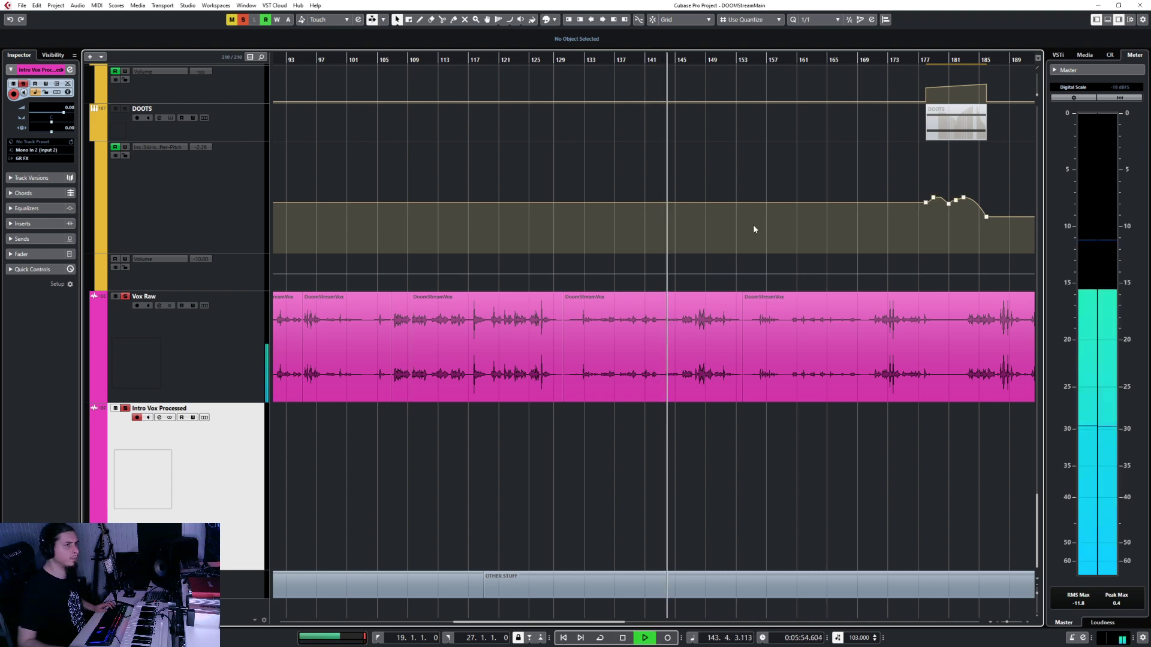
Step: Isolate the phrase on the Vox Raw track by splitting the event at 143.3.2.74 and 152.4.4.14
{"action": "left_click", "coordinate": [692, 358]}
{"action": "scroll", "coordinate": [667, 369], "scroll_direction": "up", "scroll_amount": 5}
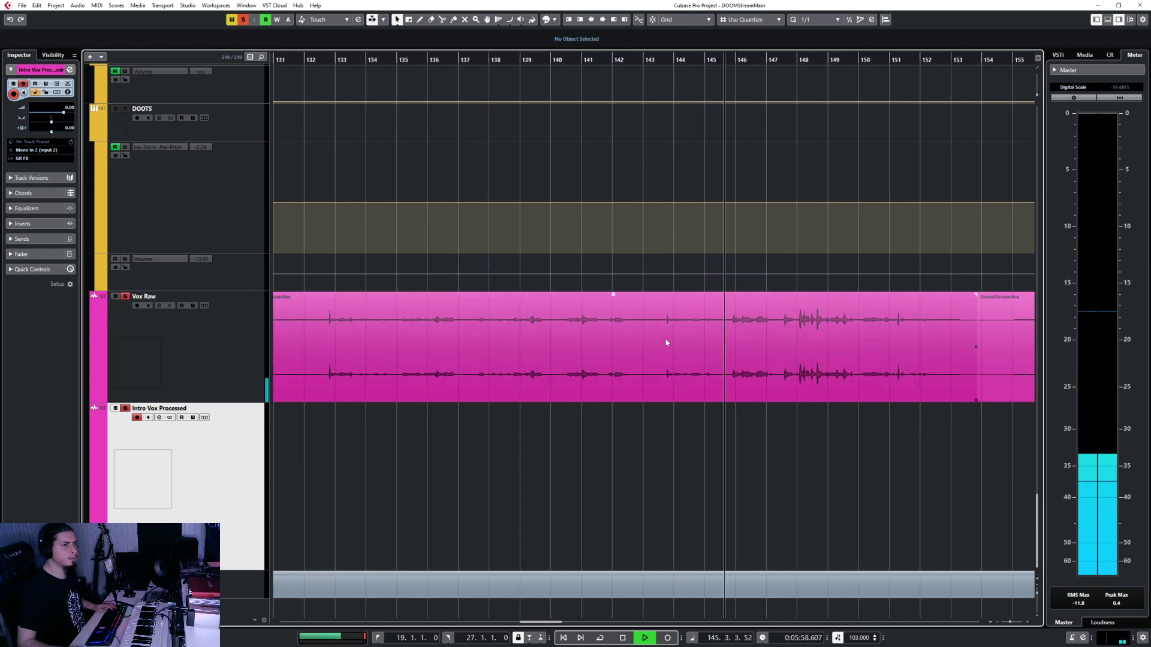
{"action": "key", "text": "3"}
{"action": "left_click", "coordinate": [661, 343]}
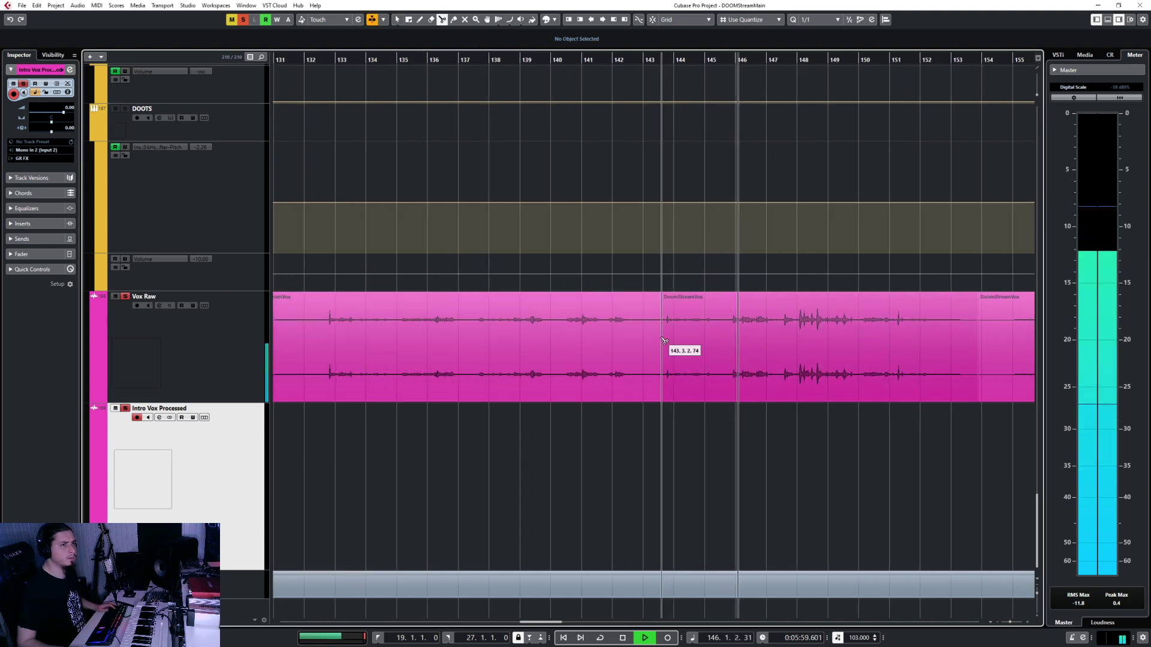
{"action": "left_click", "coordinate": [783, 367]}
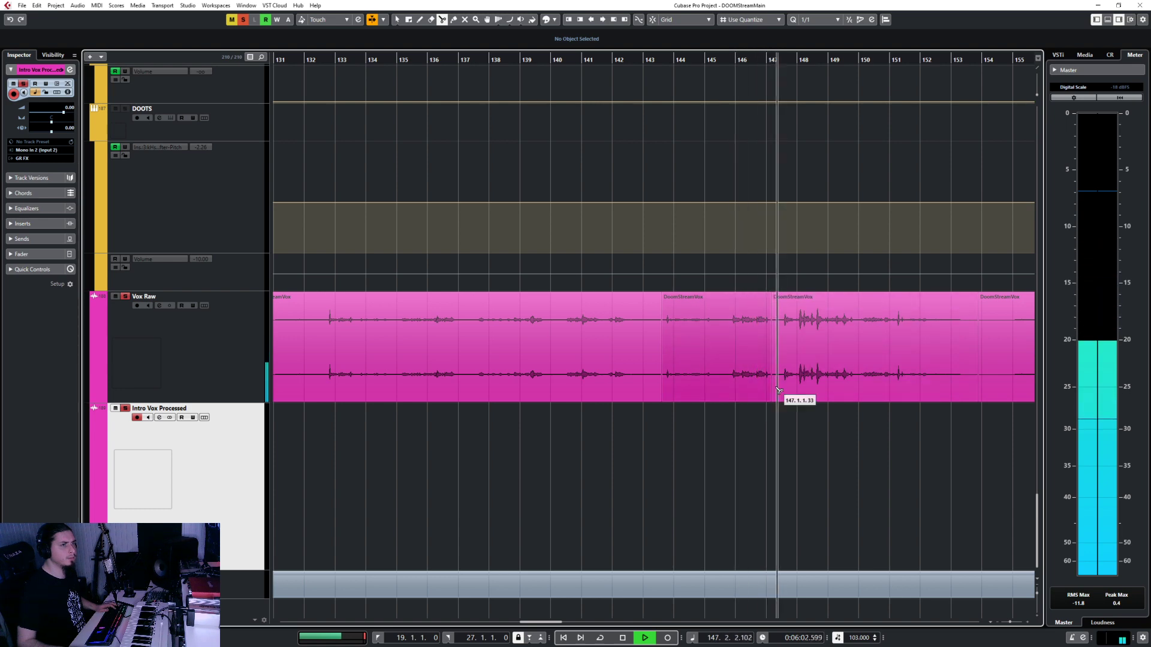
{"action": "key", "text": "ctrl+z"}
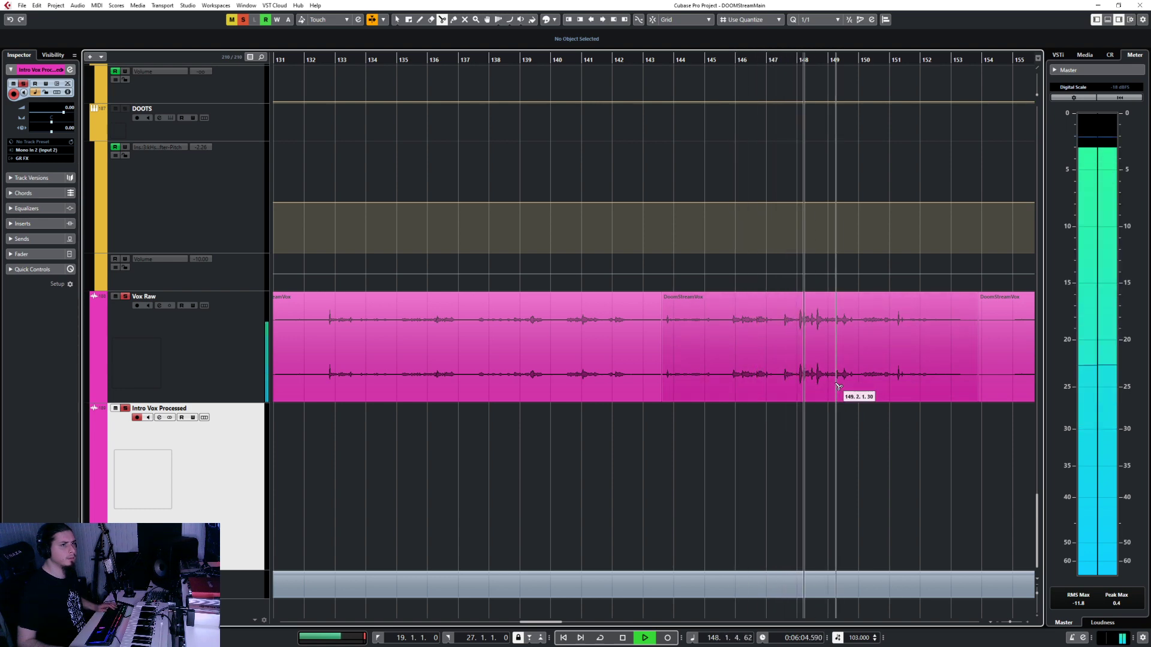
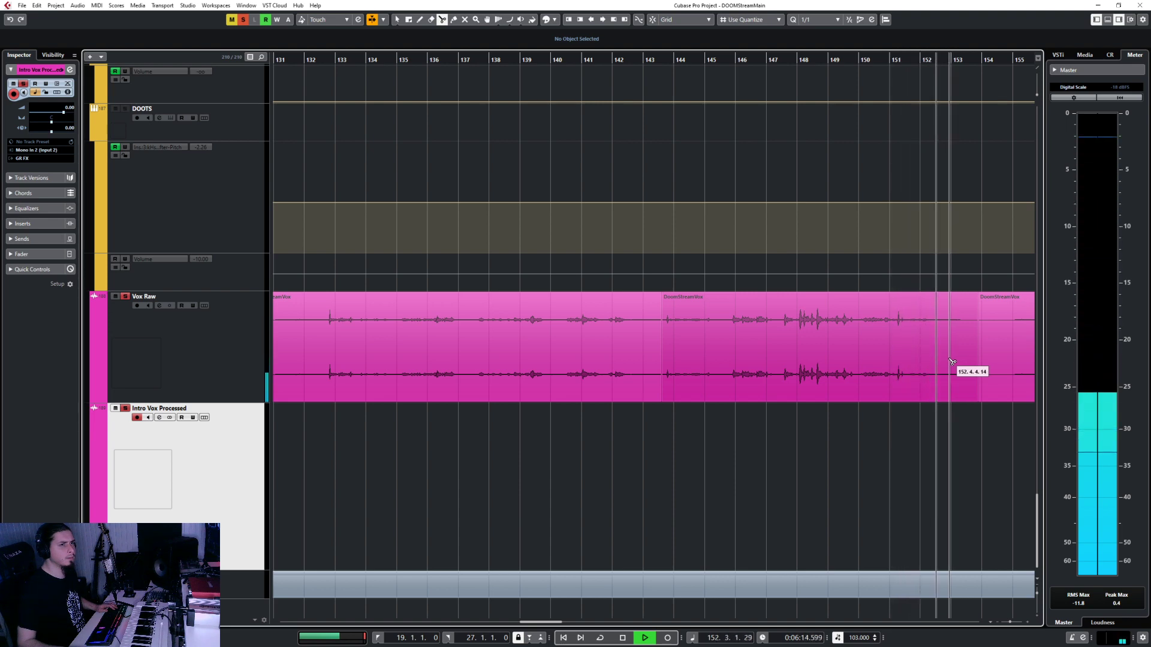
{"action": "key", "text": "space"}
{"action": "left_click", "coordinate": [951, 361]}
{"action": "key", "text": "1"}
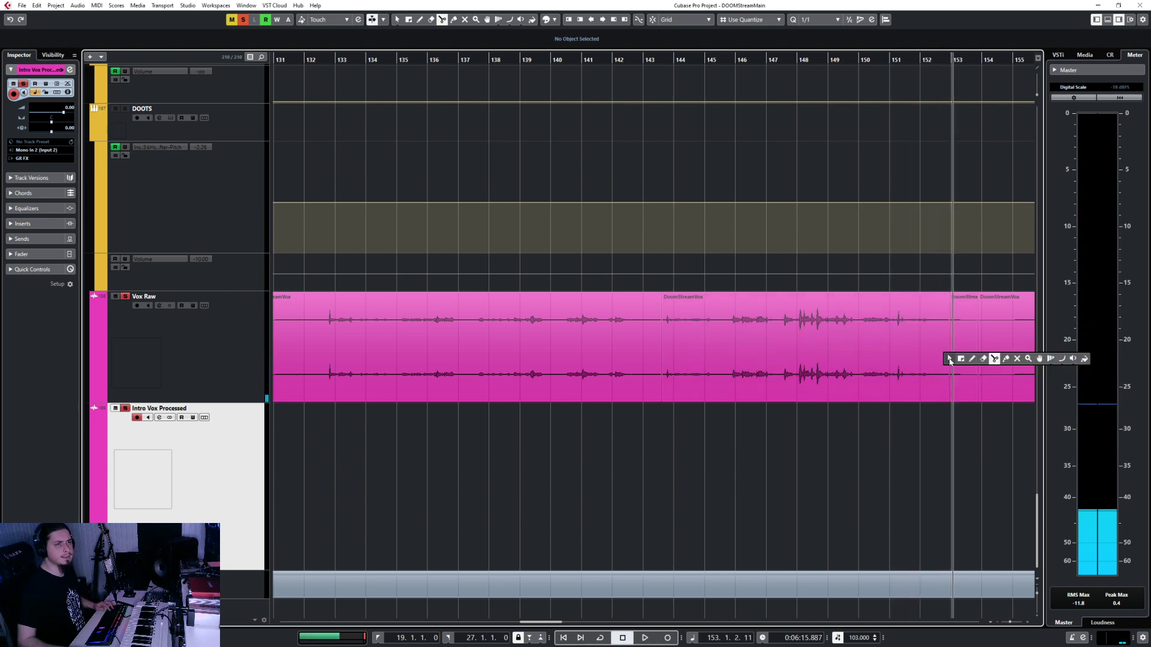
Step: Copy the isolated phrase to the Intro Vox Processed track at 27.1.4.110 and crossfade it with the preceding event
{"action": "left_click", "coordinate": [926, 380]}
{"action": "scroll", "coordinate": [715, 513], "scroll_direction": "down", "scroll_amount": 3}
{"action": "scroll", "coordinate": [714, 513], "scroll_direction": "left", "scroll_amount": 8}
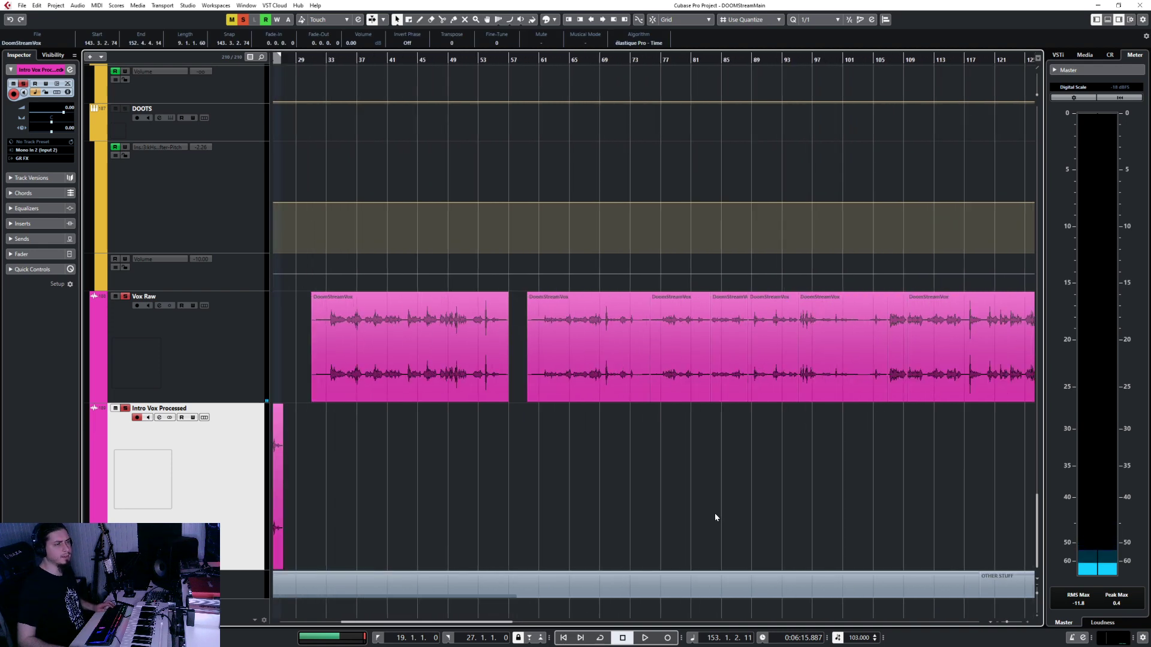
{"action": "scroll", "coordinate": [504, 509], "scroll_direction": "up", "scroll_amount": 3}
{"action": "scroll", "coordinate": [702, 405], "scroll_direction": "right", "scroll_amount": 5}
{"action": "scroll", "coordinate": [459, 465], "scroll_direction": "up", "scroll_amount": 5}
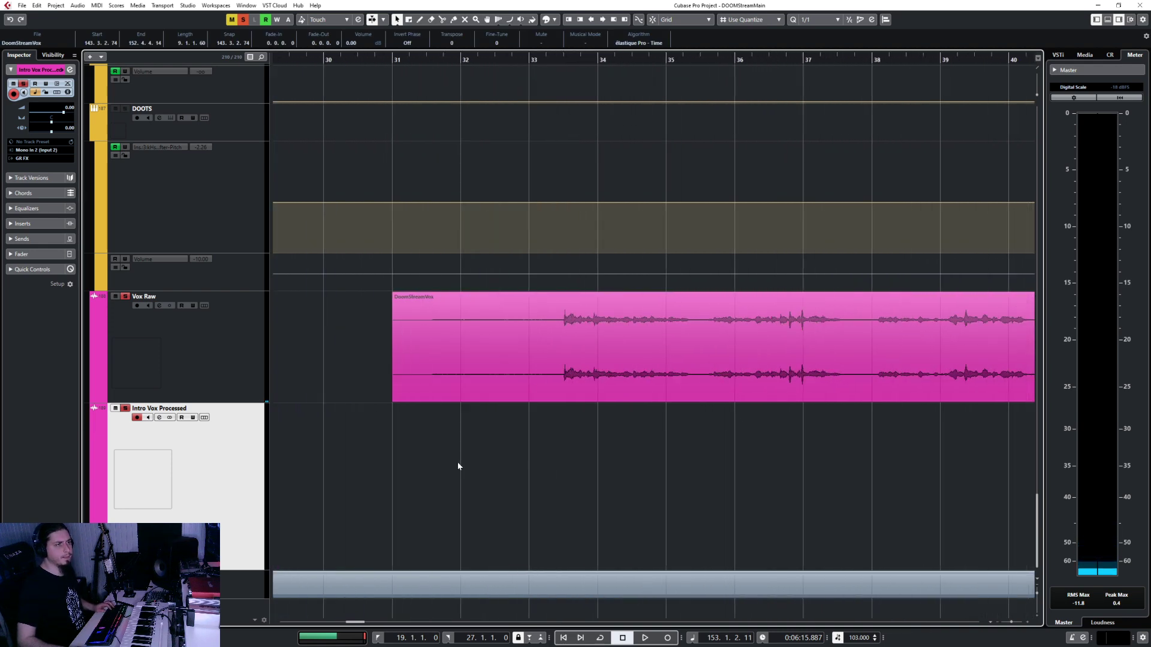
{"action": "scroll", "coordinate": [587, 330], "scroll_direction": "left", "scroll_amount": 5}
{"action": "left_click", "coordinate": [445, 60]}
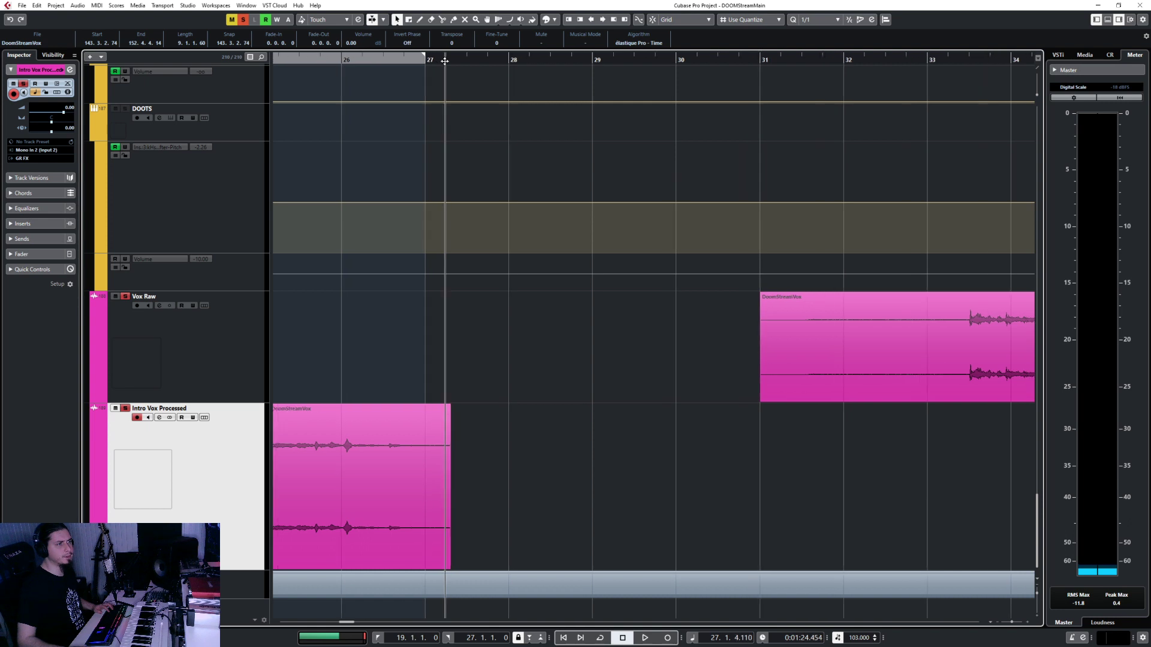
{"action": "key", "text": "ctrl+v"}
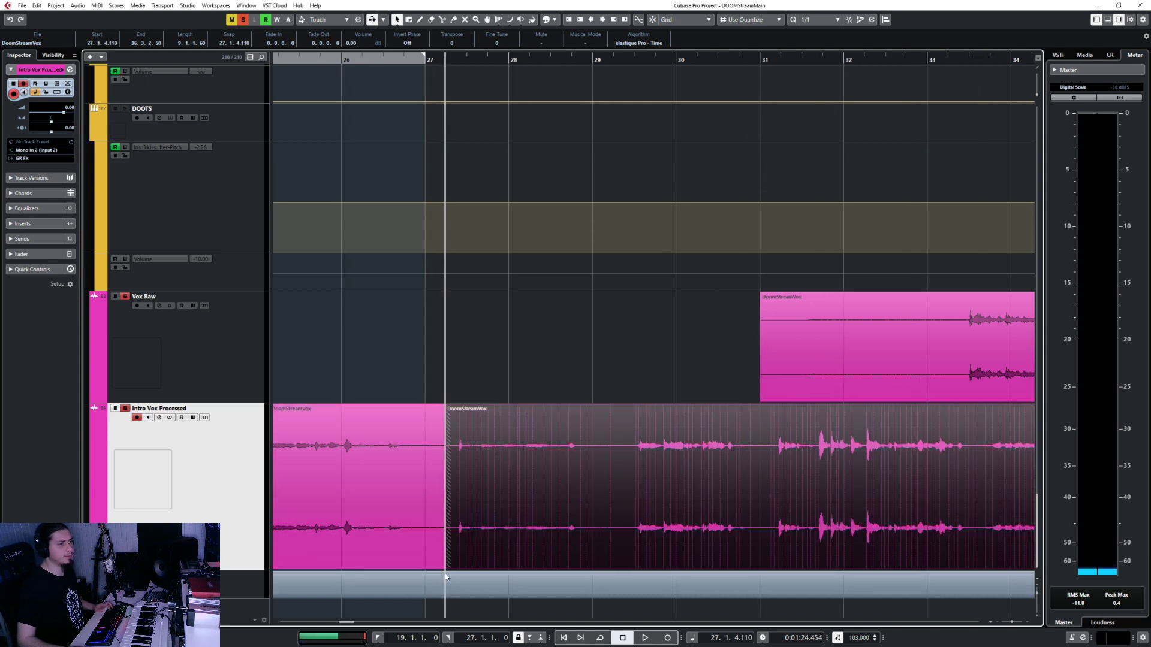
{"action": "left_click", "coordinate": [432, 536], "text": "shift"}
{"action": "key", "text": "x"}
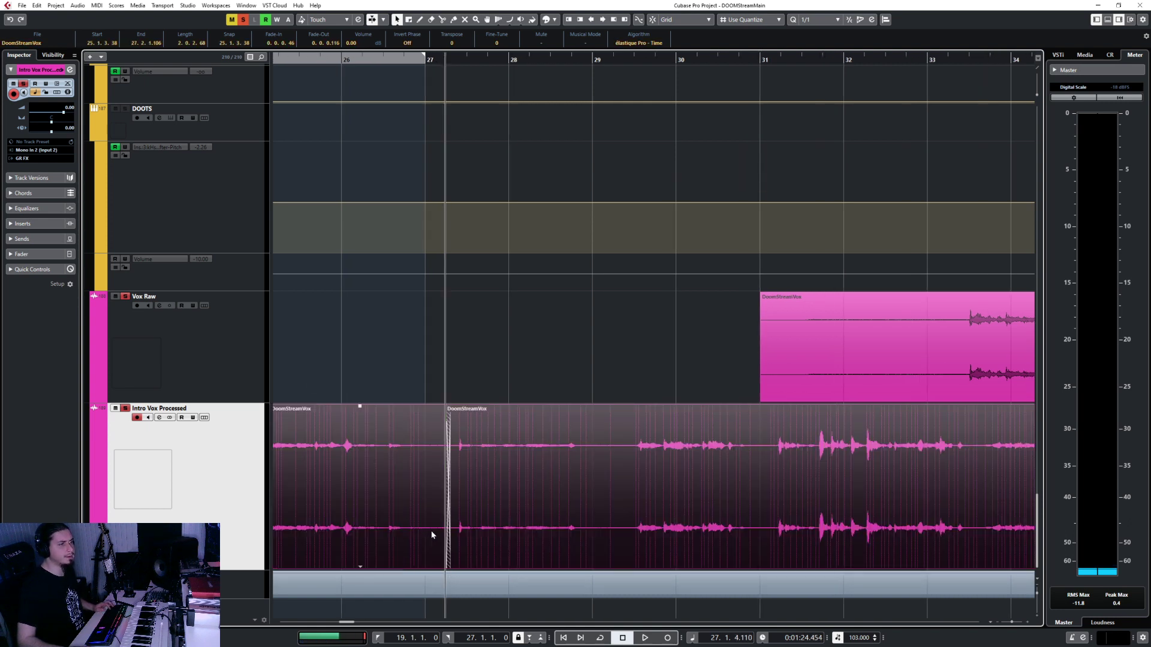
Step: Cut out the pause after 28.4.2.49 in the pasted phrase and crossfade the closed join
{"action": "left_click", "coordinate": [533, 498]}
{"action": "key", "text": "3"}
{"action": "left_click", "coordinate": [580, 475]}
{"action": "key", "text": "1"}
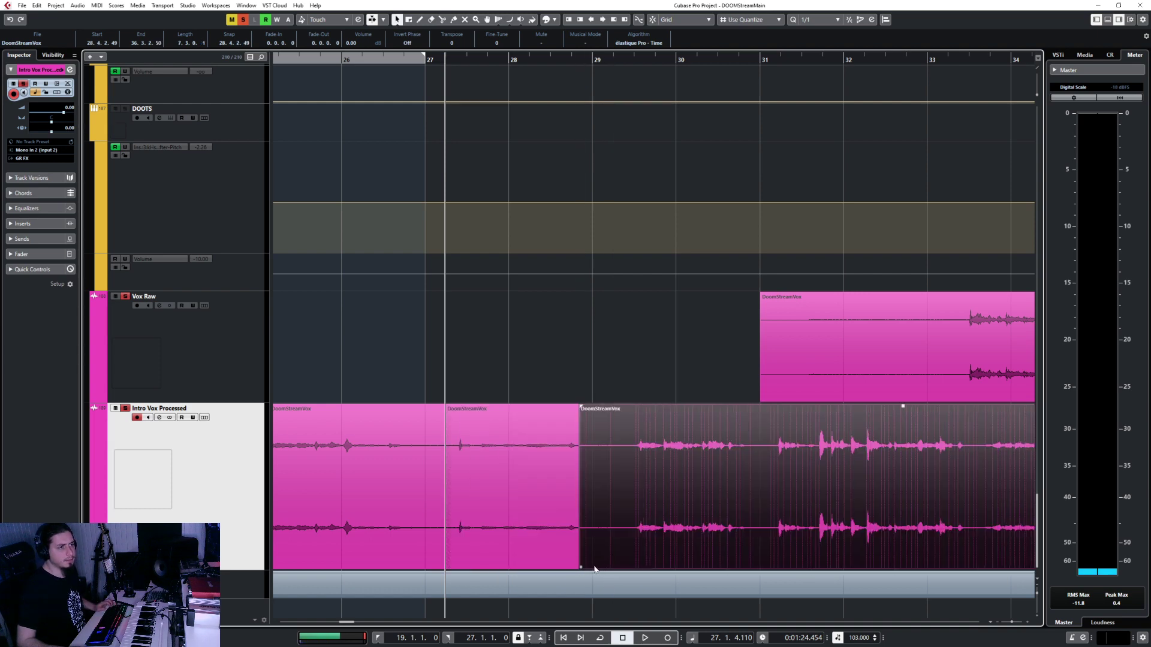
{"action": "left_click_drag", "start_coordinate": [579, 567], "coordinate": [636, 552]}
{"action": "left_click_drag", "start_coordinate": [663, 492], "coordinate": [605, 482]}
{"action": "left_click", "coordinate": [558, 488], "text": "shift"}
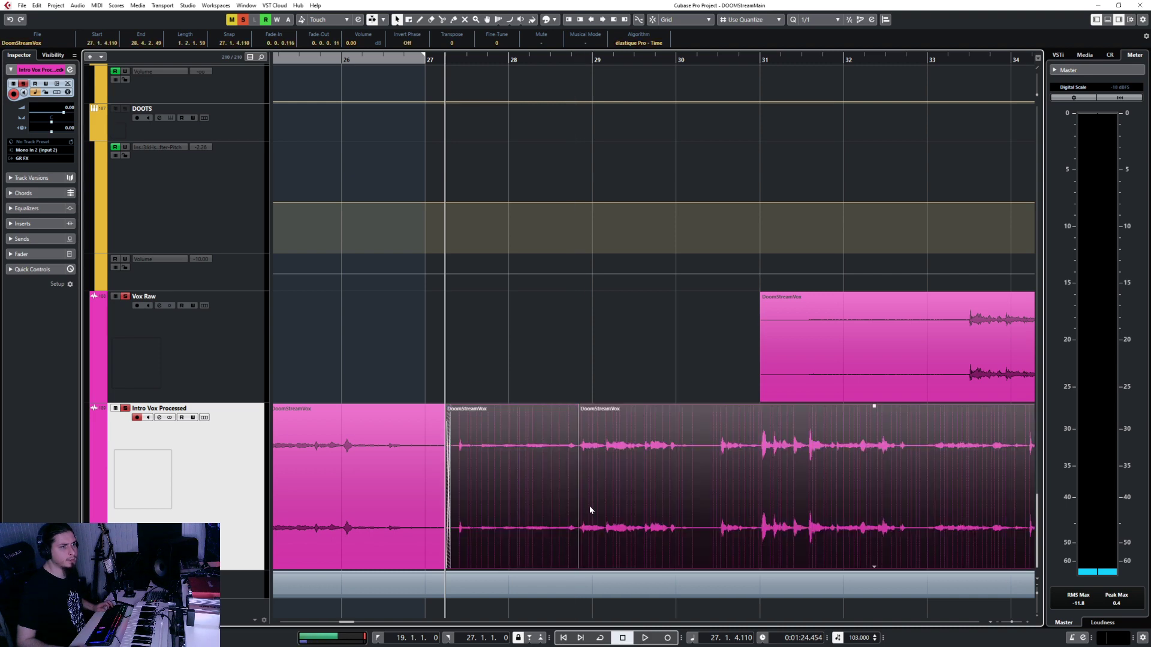
Step: Split out and delete the silent gap after about bar 30, then close up and crossfade the remaining parts
{"action": "left_click", "coordinate": [690, 466]}
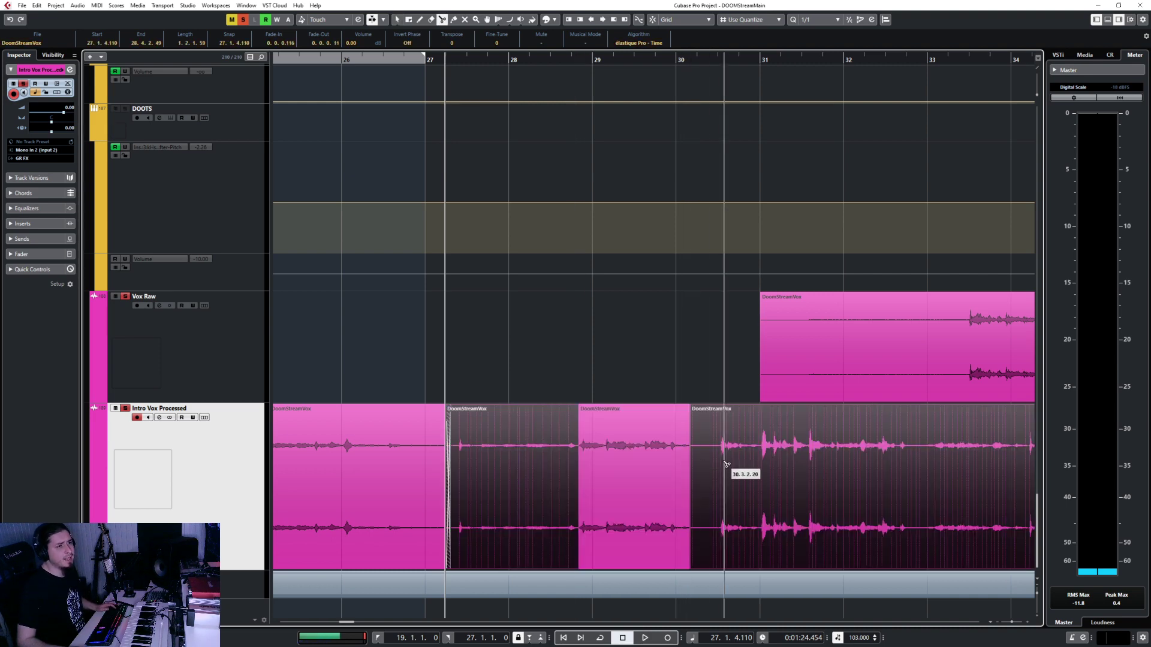
{"action": "left_click", "coordinate": [718, 465]}
{"action": "key", "text": "1"}
{"action": "left_click", "coordinate": [711, 479]}
{"action": "key", "text": "Delete"}
{"action": "left_click", "coordinate": [746, 458]}
{"action": "left_click_drag", "start_coordinate": [746, 460], "coordinate": [717, 460]}
{"action": "left_click", "coordinate": [675, 477], "text": "shift"}
Step: Play the edited phrase from about 26.4 and shift its last two parts together to start at about bar 29
{"action": "left_click", "coordinate": [404, 59]}
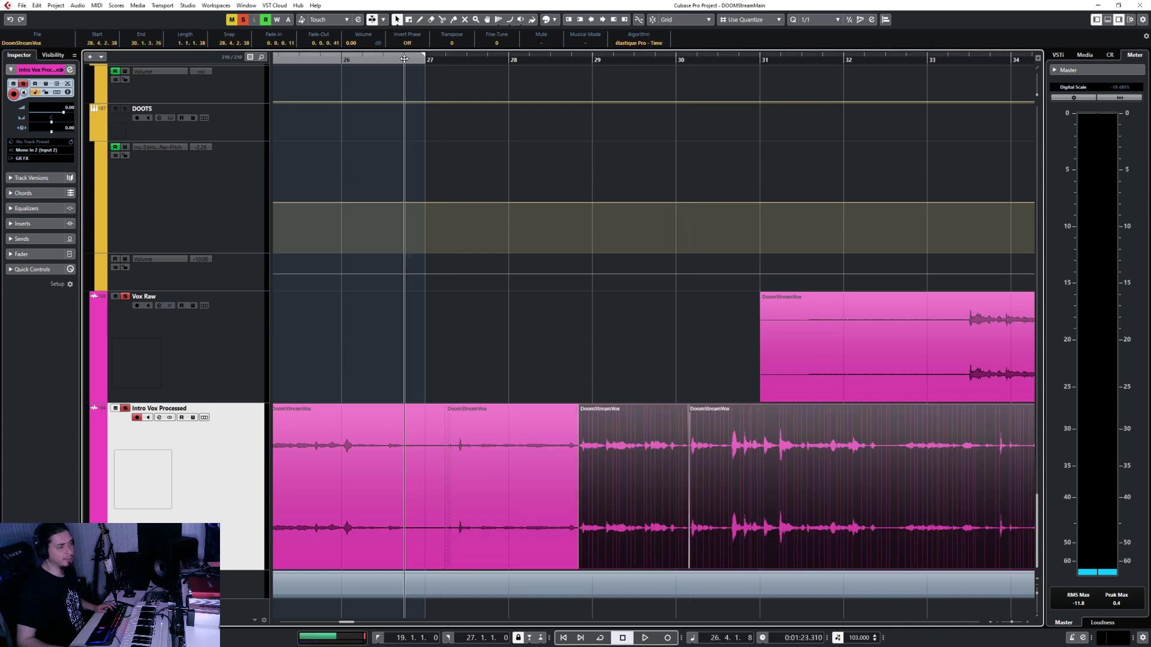
{"action": "scroll", "coordinate": [474, 382], "scroll_direction": "up", "scroll_amount": 5}
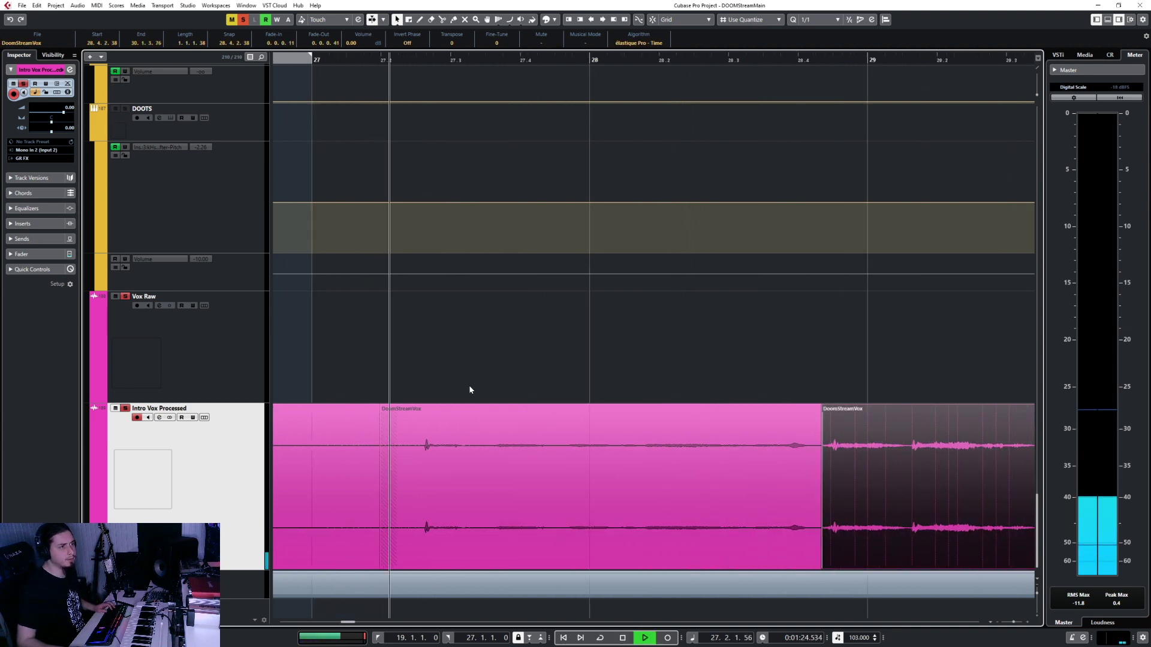
{"action": "scroll", "coordinate": [469, 389], "scroll_direction": "down", "scroll_amount": 8}
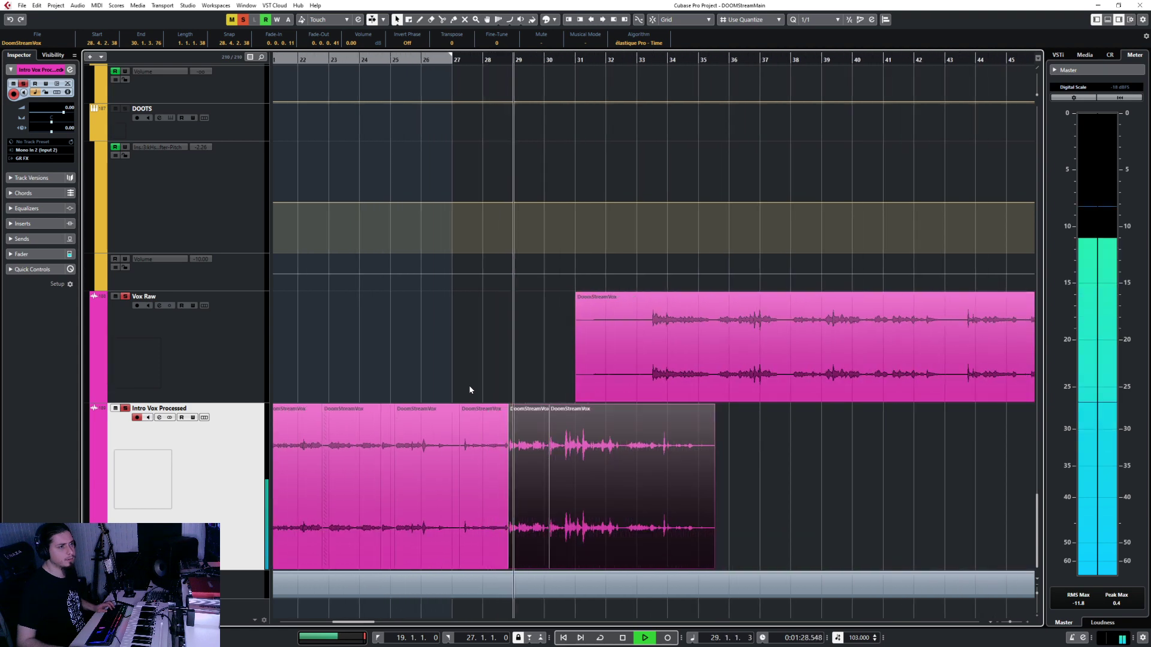
{"action": "left_click", "coordinate": [504, 459]}
{"action": "scroll", "coordinate": [504, 456], "scroll_direction": "up", "scroll_amount": 5}
{"action": "key", "text": "space"}
{"action": "left_click", "coordinate": [578, 466]}
{"action": "left_click", "coordinate": [735, 502], "text": "shift"}
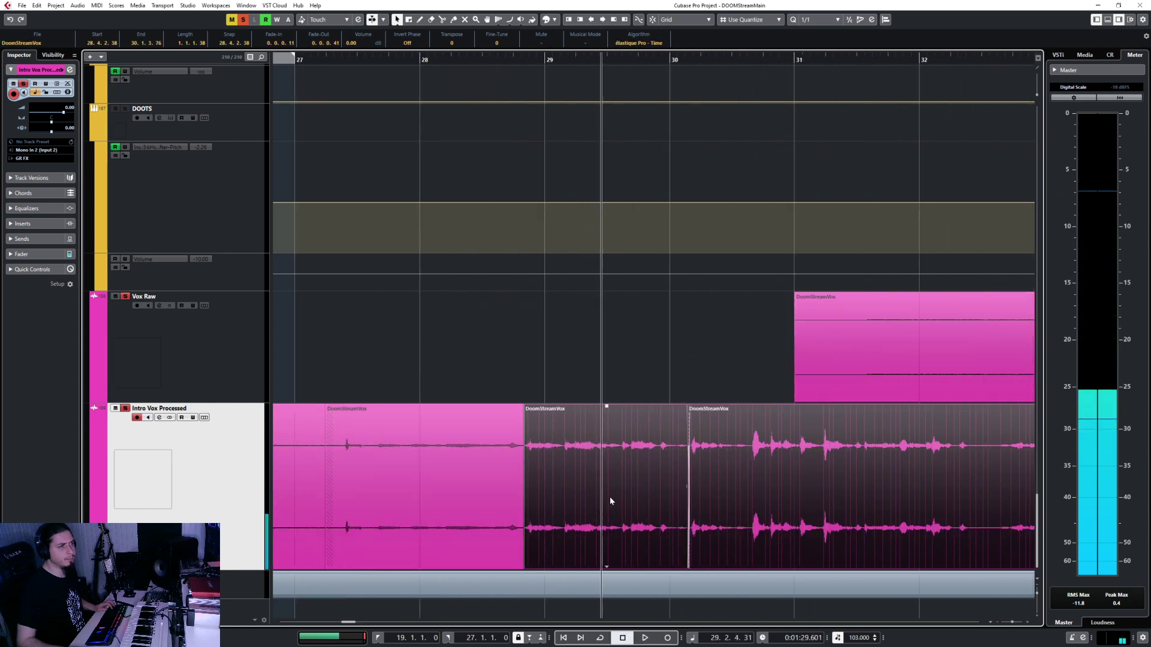
{"action": "left_click_drag", "start_coordinate": [610, 498], "coordinate": [636, 498]}
Step: Extend the phrase's first part to end at 28.4.4.86, pull the following parts up to it, and crossfade the join
{"action": "left_click", "coordinate": [516, 542]}
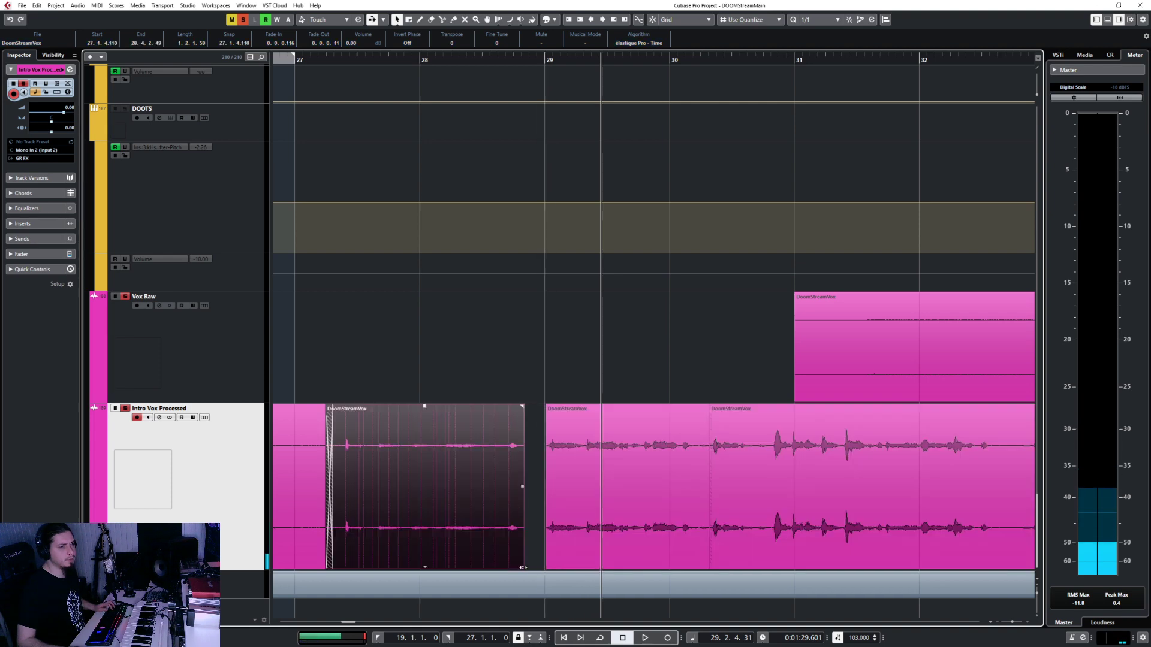
{"action": "left_click_drag", "start_coordinate": [522, 567], "coordinate": [542, 567]}
{"action": "left_click", "coordinate": [617, 501], "text": "shift"}
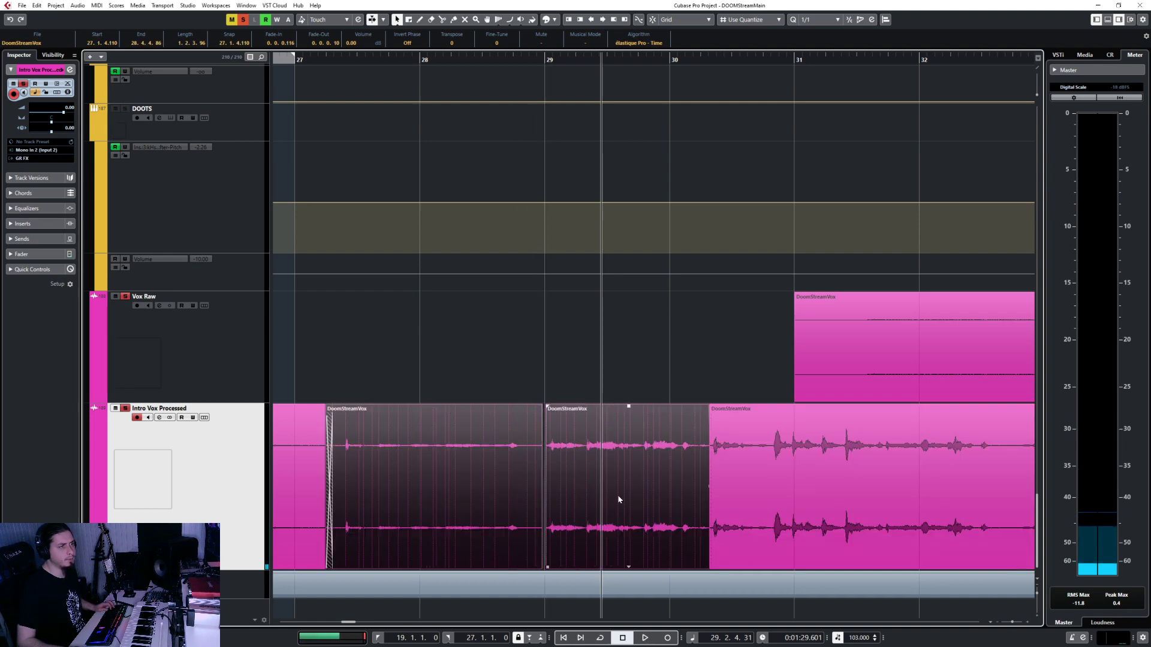
{"action": "left_click", "coordinate": [774, 458]}
{"action": "left_click", "coordinate": [624, 470], "text": "shift"}
{"action": "left_click_drag", "start_coordinate": [623, 469], "coordinate": [616, 478]}
{"action": "left_click", "coordinate": [526, 479], "text": "shift"}
{"action": "key", "text": "x"}
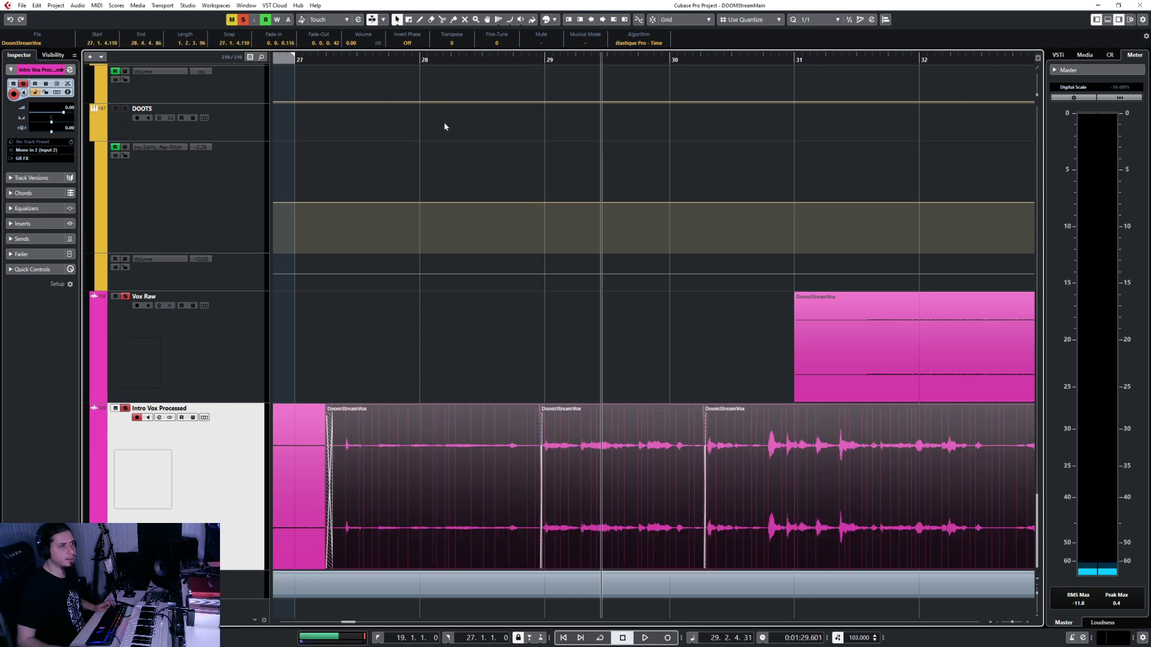
Step: Play back the join before bar 29 and move the last two parts together to start at about 29.2
{"action": "left_click", "coordinate": [494, 55]}
{"action": "key", "text": "space"}
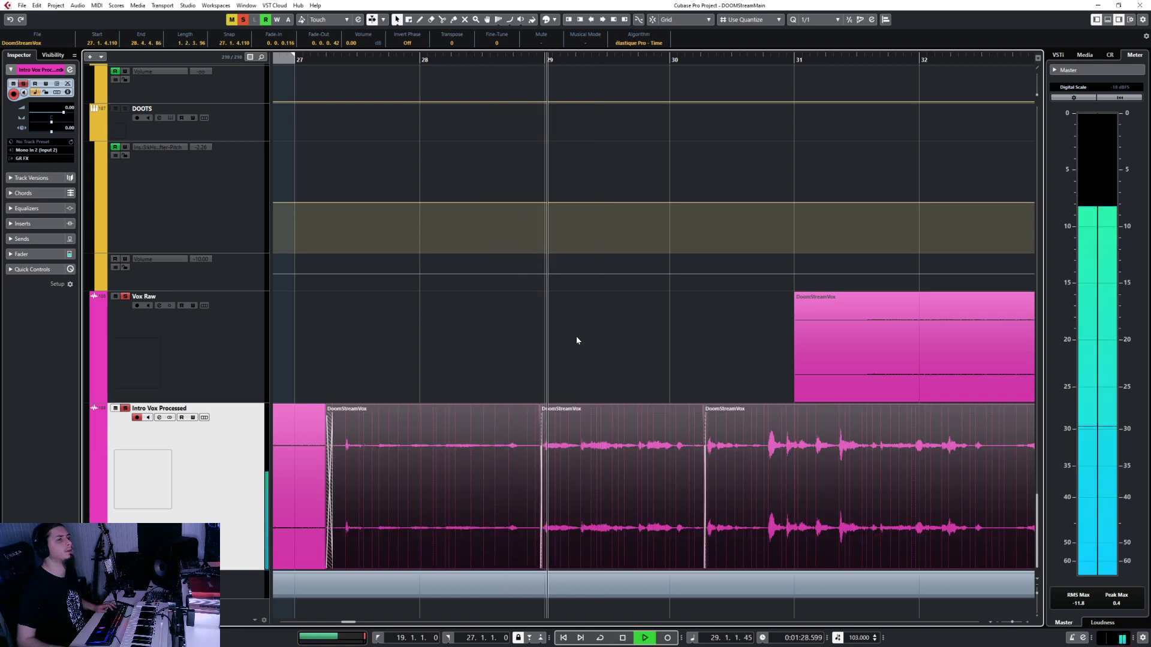
{"action": "key", "text": "space"}
{"action": "left_click", "coordinate": [637, 481]}
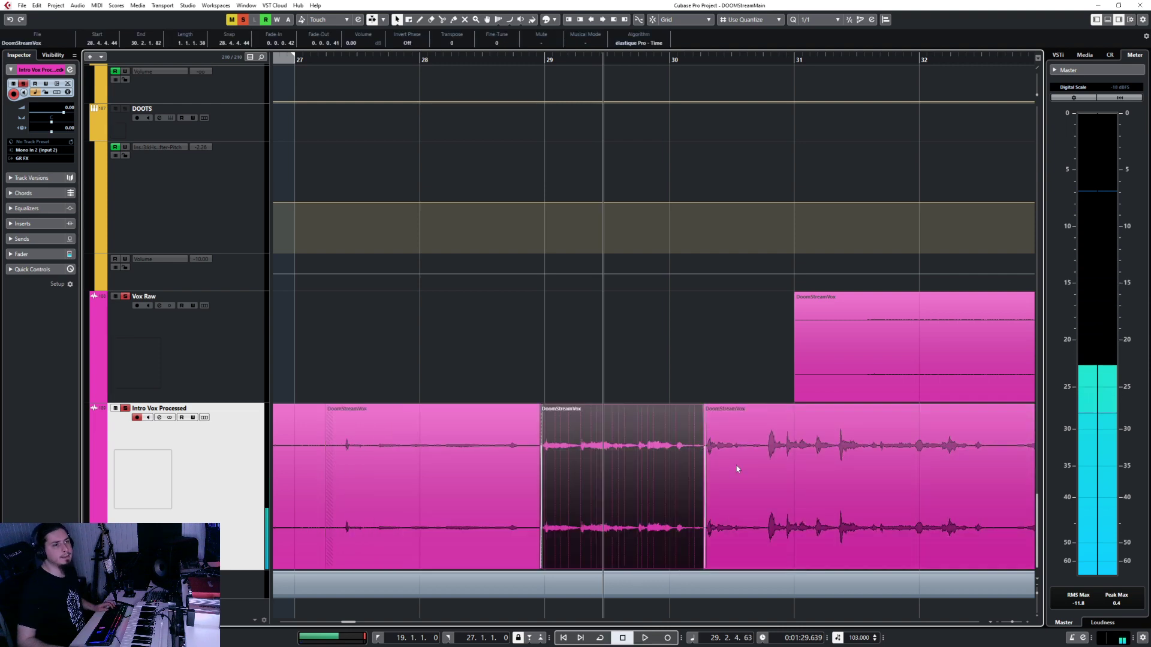
{"action": "left_click", "coordinate": [737, 469], "text": "shift"}
{"action": "left_click_drag", "start_coordinate": [609, 465], "coordinate": [648, 464]}
Step: Extend the phrase's first part to end at 29.1.4.55, close the gap to the following parts, and crossfade the join
{"action": "left_click", "coordinate": [505, 475]}
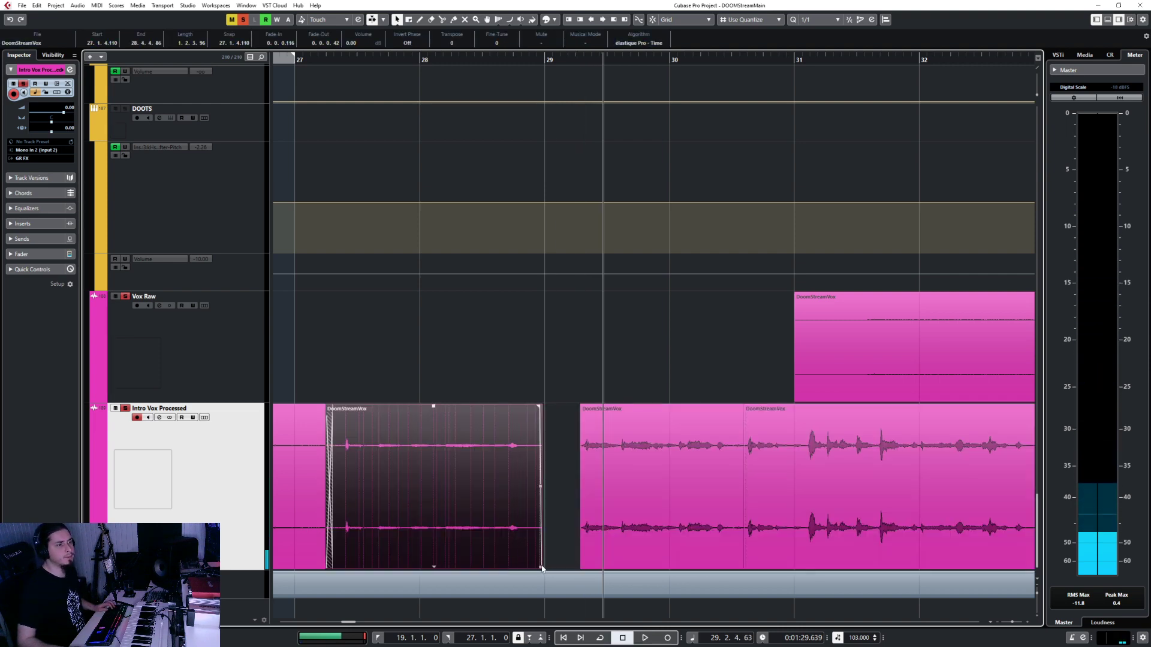
{"action": "left_click_drag", "start_coordinate": [542, 568], "coordinate": [570, 566]}
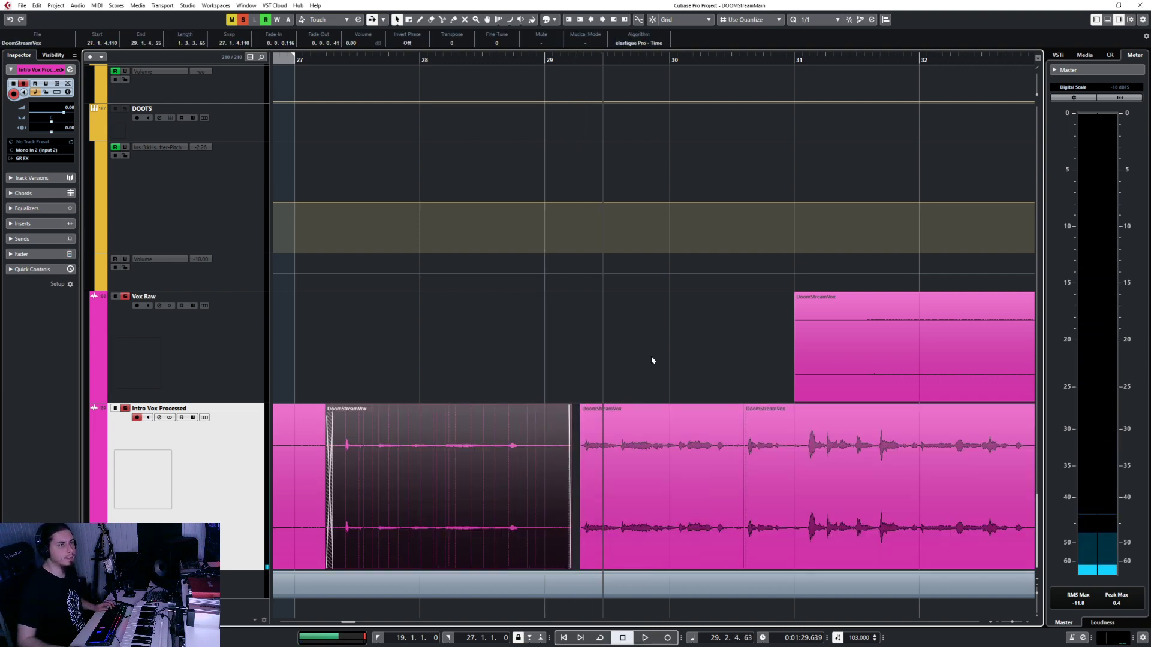
{"action": "left_click_drag", "start_coordinate": [682, 398], "coordinate": [756, 446]}
{"action": "left_click_drag", "start_coordinate": [624, 491], "coordinate": [613, 488]}
{"action": "left_click", "coordinate": [545, 495]}
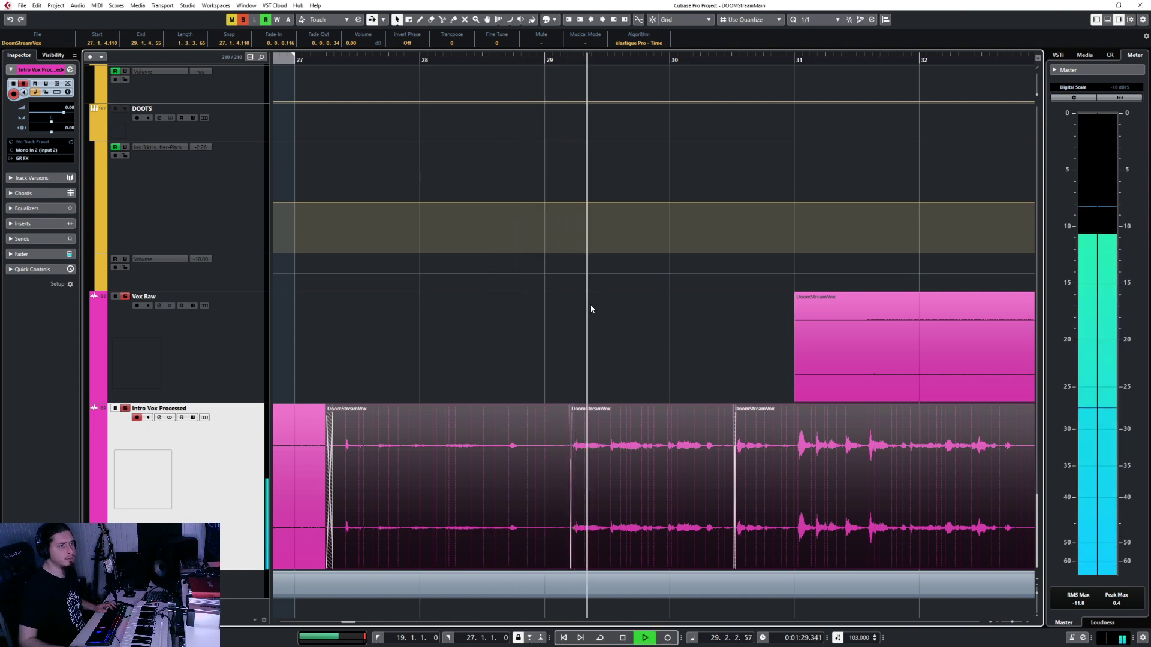
{"action": "scroll", "coordinate": [634, 358], "scroll_direction": "down", "scroll_amount": 2}
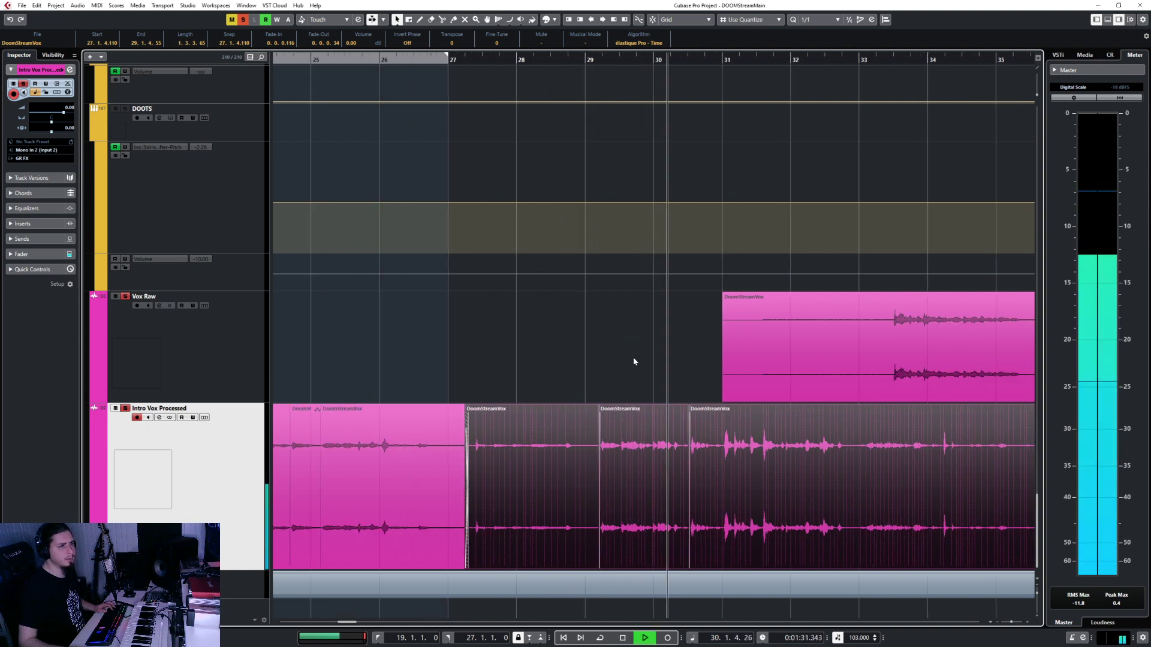
{"action": "key", "text": "f"}
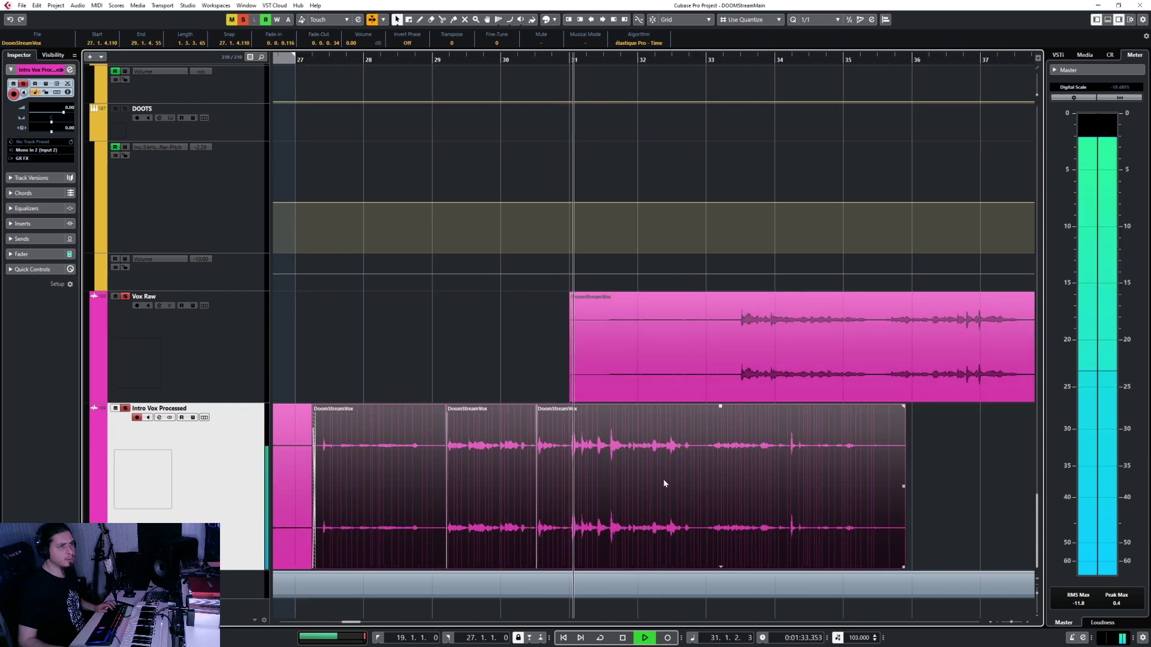
Step: Play on through the phrase's last part and split it at 32.4.4.98
{"action": "left_click", "coordinate": [503, 506], "text": "shift"}
{"action": "scroll", "coordinate": [503, 507], "scroll_direction": "up", "scroll_amount": 2}
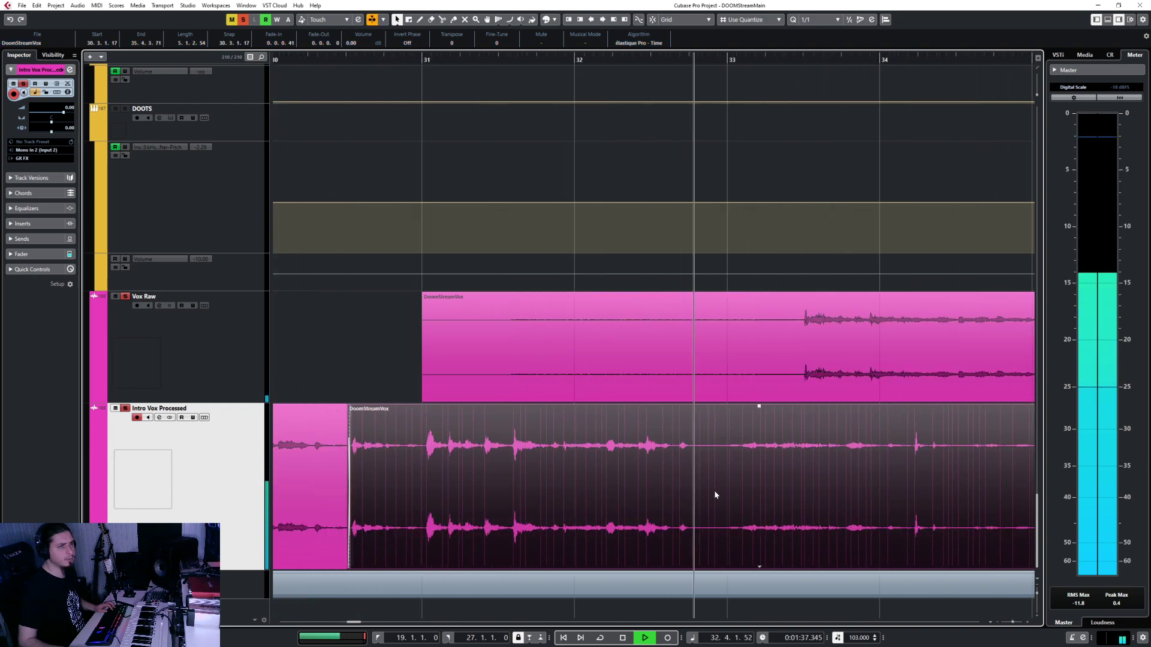
{"action": "key", "text": "3"}
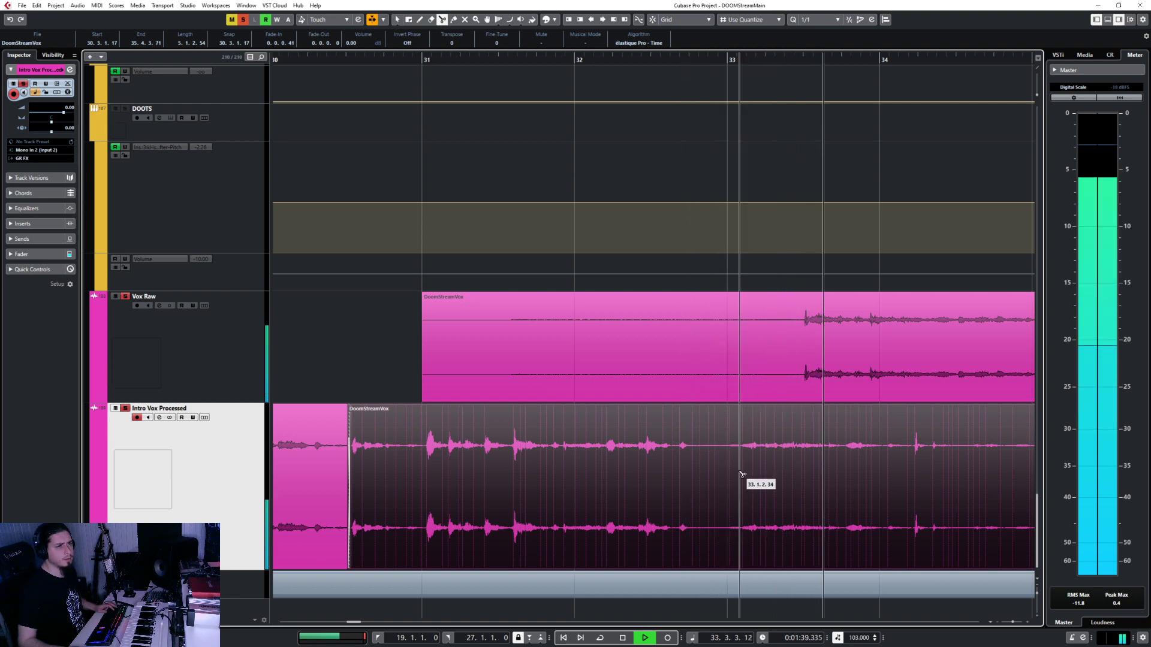
{"action": "key", "text": "space"}
{"action": "key", "text": "1"}
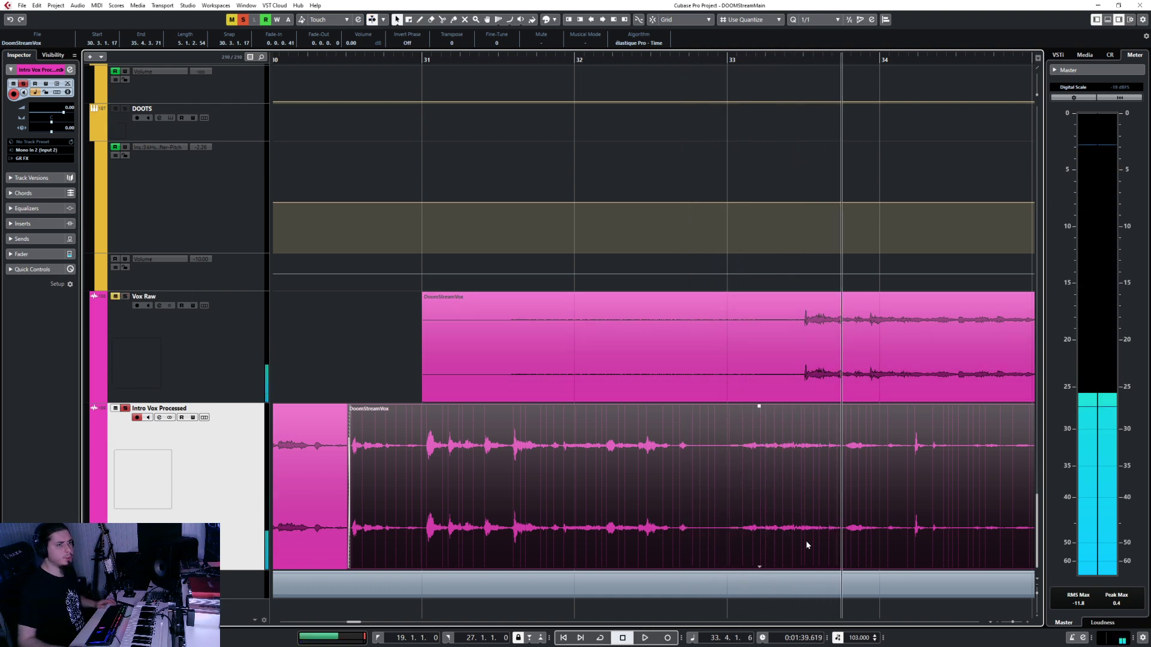
{"action": "left_click", "coordinate": [727, 488]}
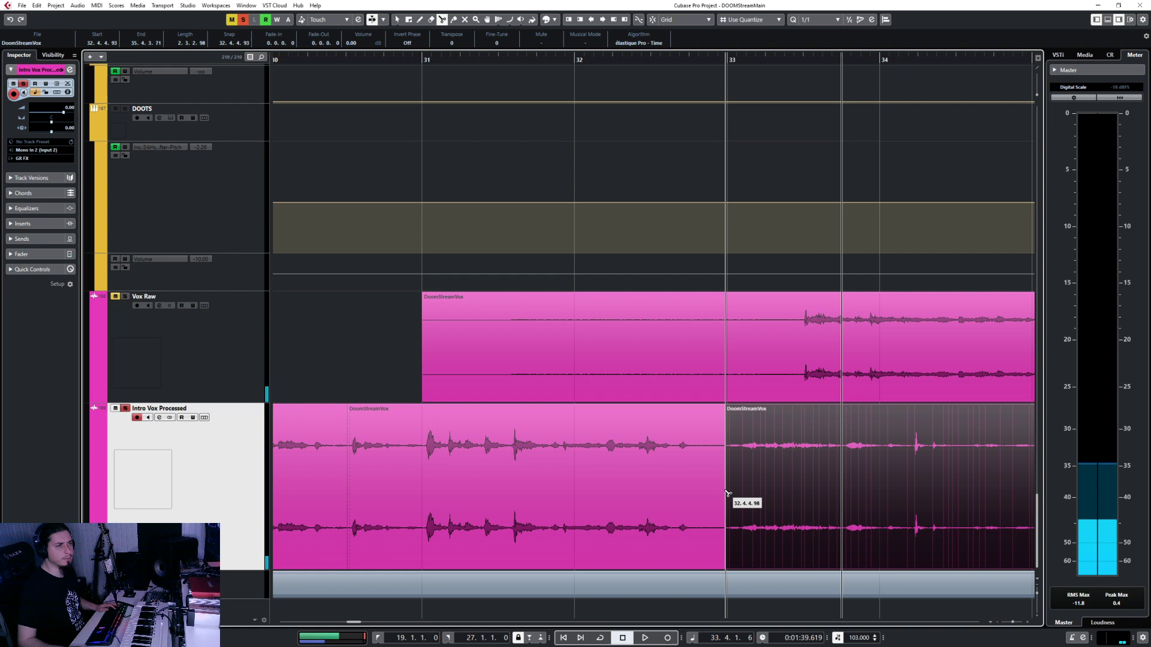
Step: Cut out the silence from about 32.4 to the split, pull the last part up to close the gap, and crossfade the join
{"action": "left_click", "coordinate": [693, 490]}
{"action": "key", "text": "1"}
{"action": "left_click", "coordinate": [695, 490]}
{"action": "key", "text": "Delete"}
{"action": "left_click_drag", "start_coordinate": [746, 468], "coordinate": [723, 474]}
{"action": "left_click", "coordinate": [683, 431], "text": "shift"}
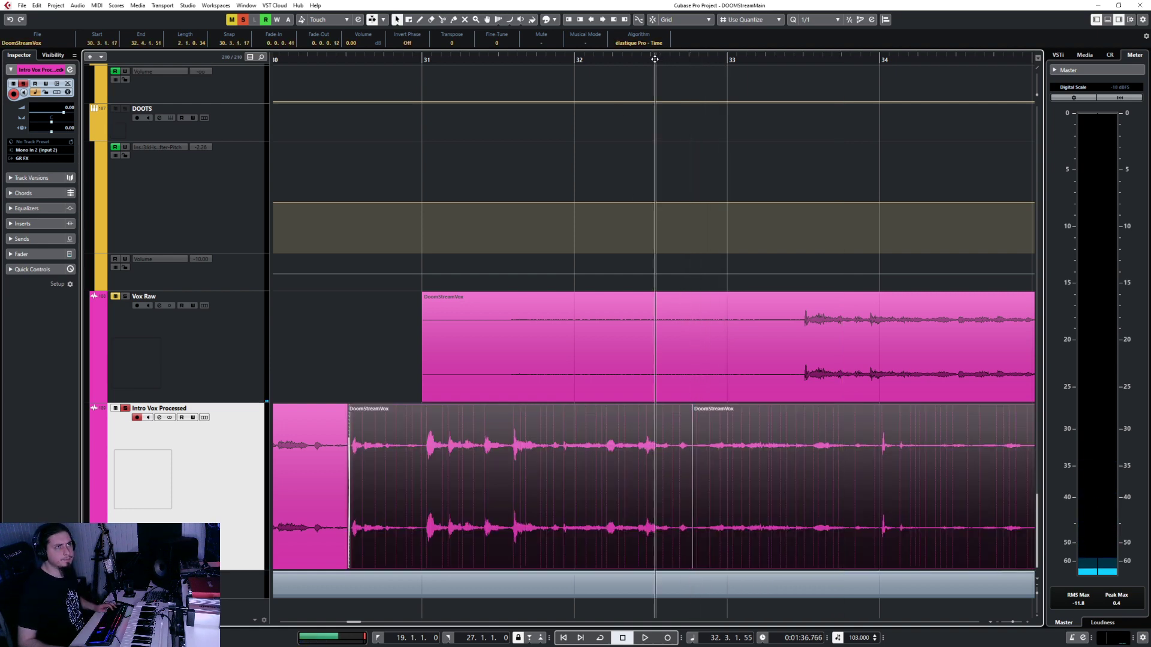
Step: Play across the new join and give the last part a fade-out of 0.0.3.80
{"action": "key", "text": "space"}
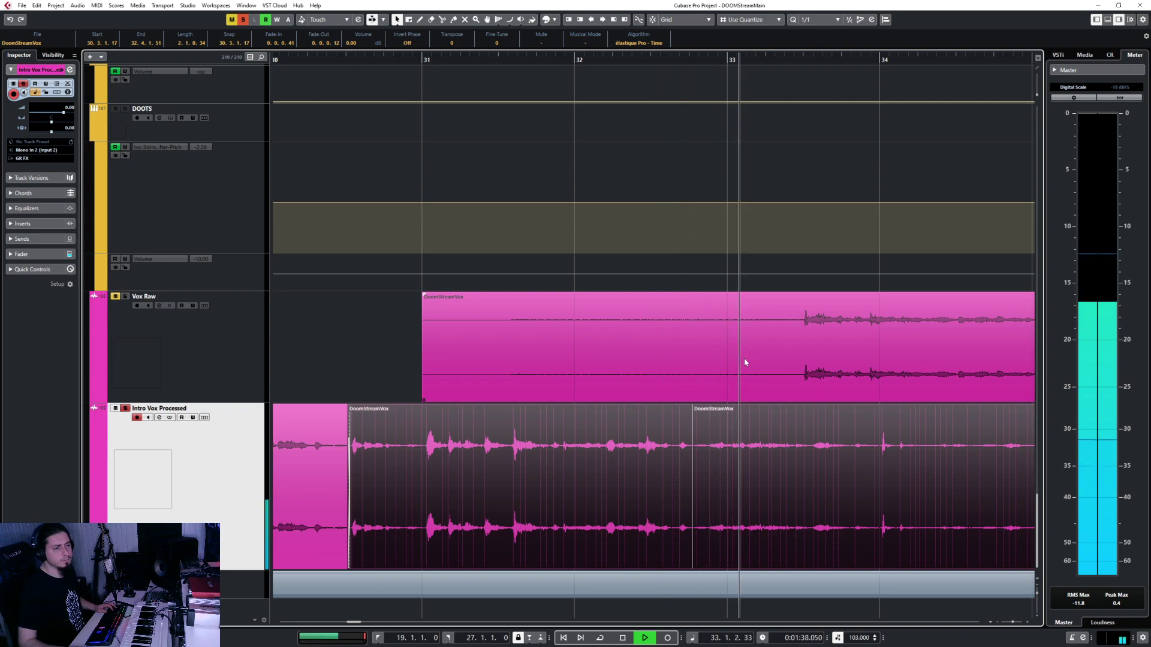
{"action": "key", "text": "g"}
{"action": "key", "text": "g"}
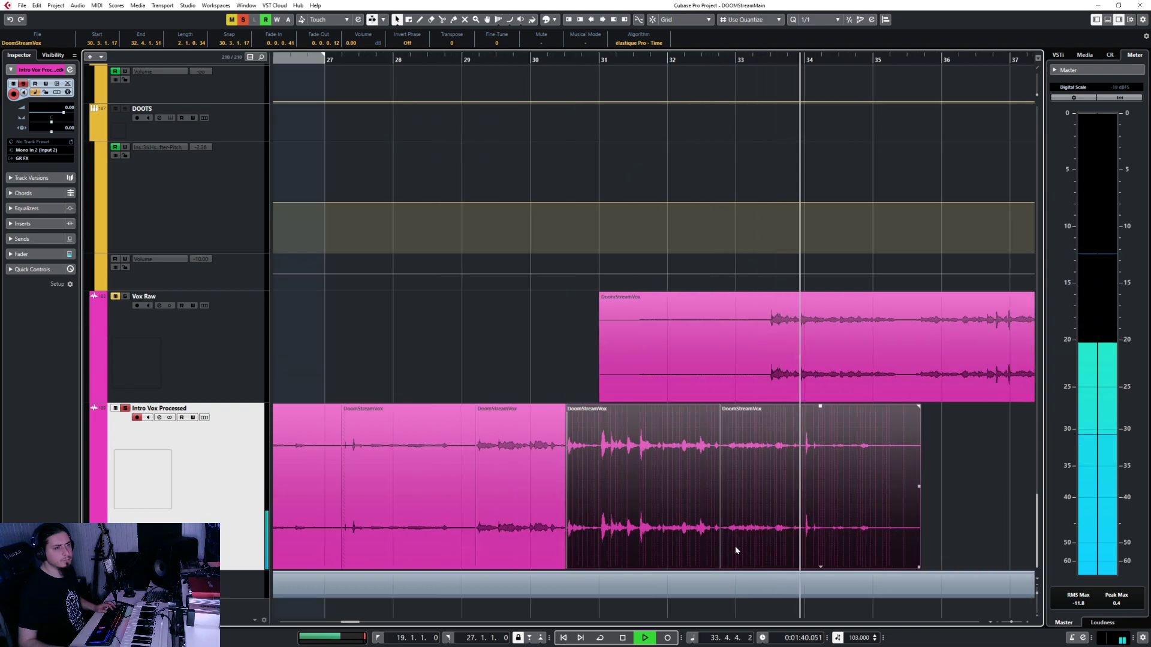
{"action": "scroll", "coordinate": [878, 512], "scroll_direction": "up", "scroll_amount": 3, "text": "ctrl"}
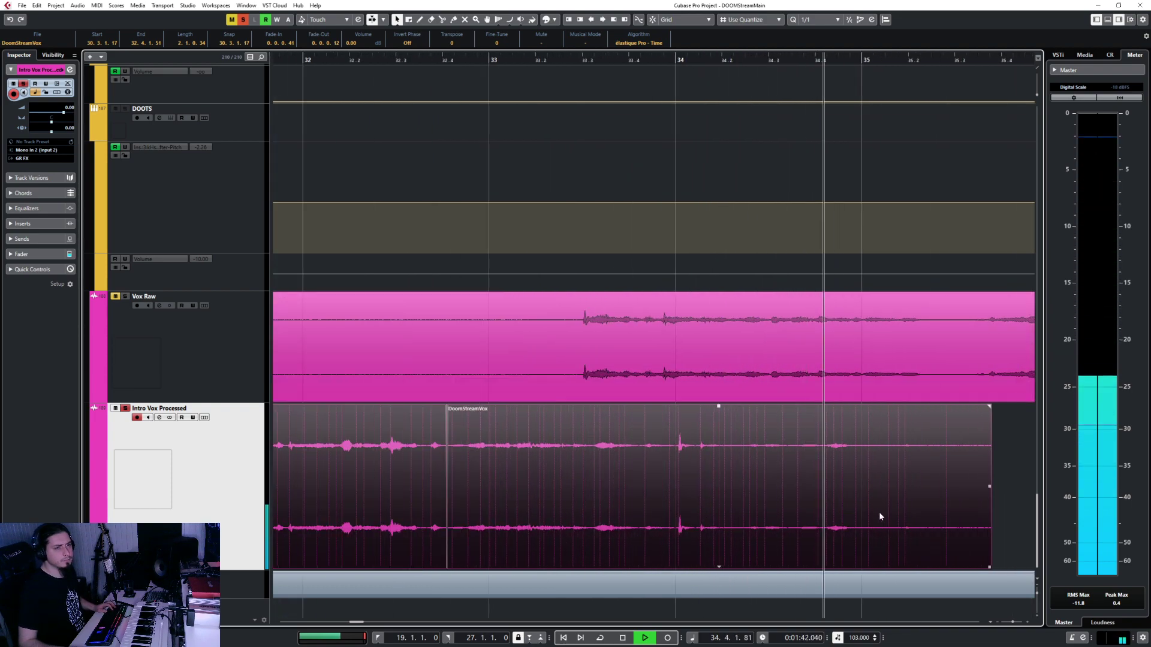
{"action": "left_click", "coordinate": [938, 465]}
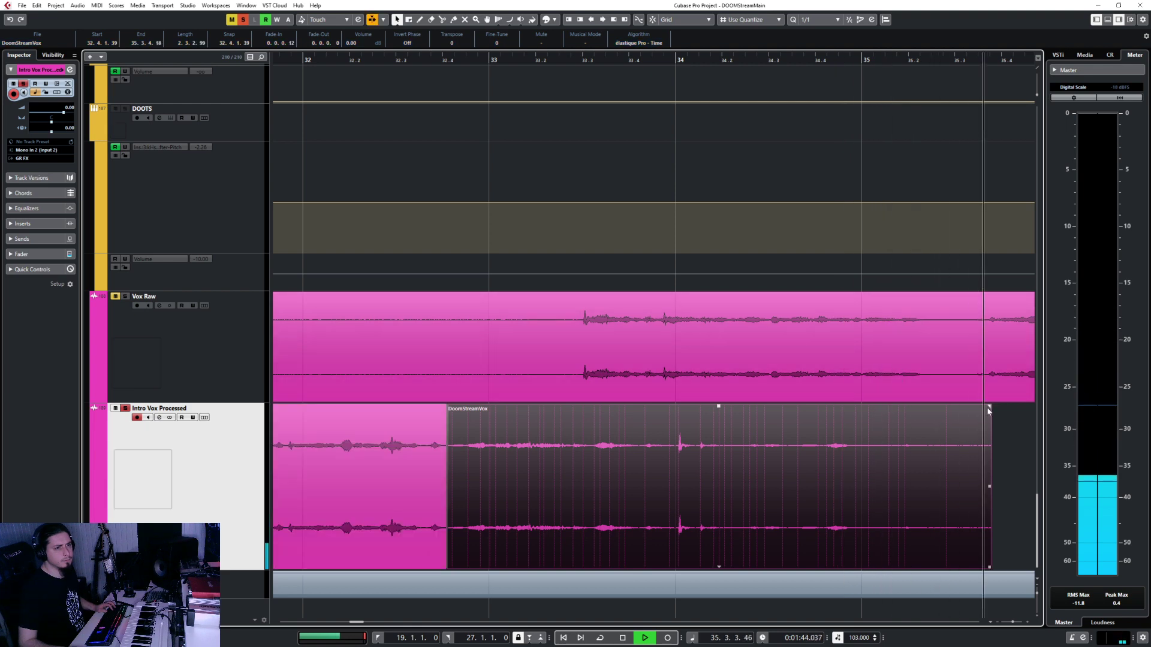
{"action": "left_click_drag", "start_coordinate": [989, 409], "coordinate": [952, 411]}
{"action": "key", "text": "g"}
{"action": "key", "text": "g"}
{"action": "key", "text": "space"}
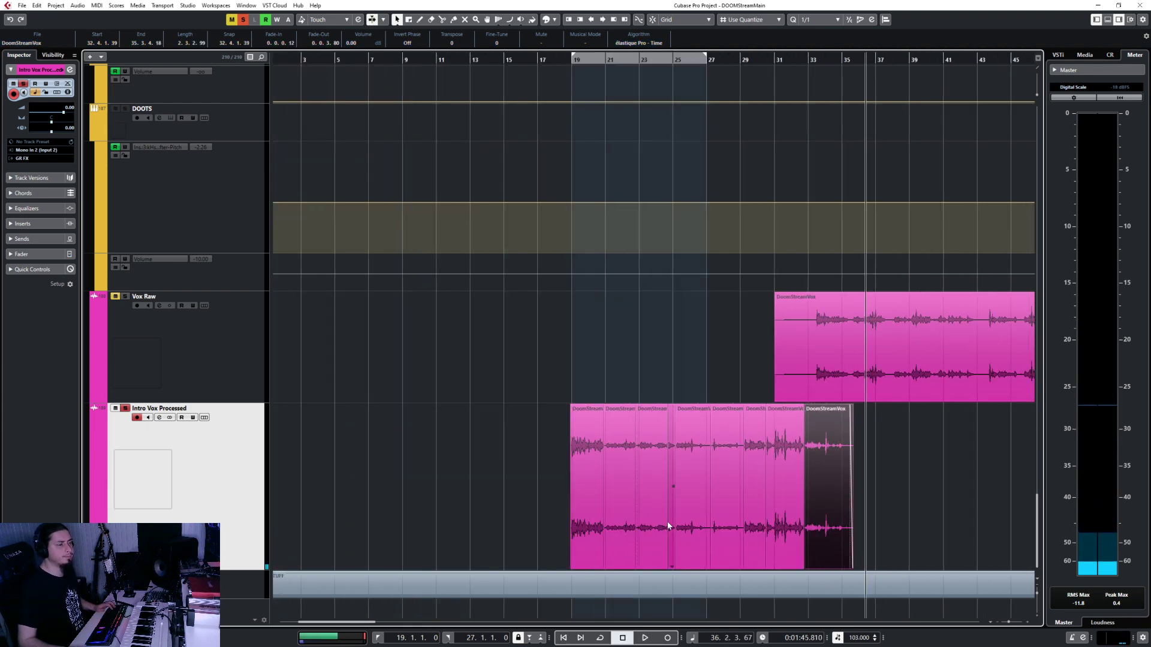
Step: Select all the parts on the Intro Vox Processed track and render them in place with the current settings
{"action": "scroll", "coordinate": [623, 515], "scroll_direction": "up", "scroll_amount": 3, "text": "ctrl"}
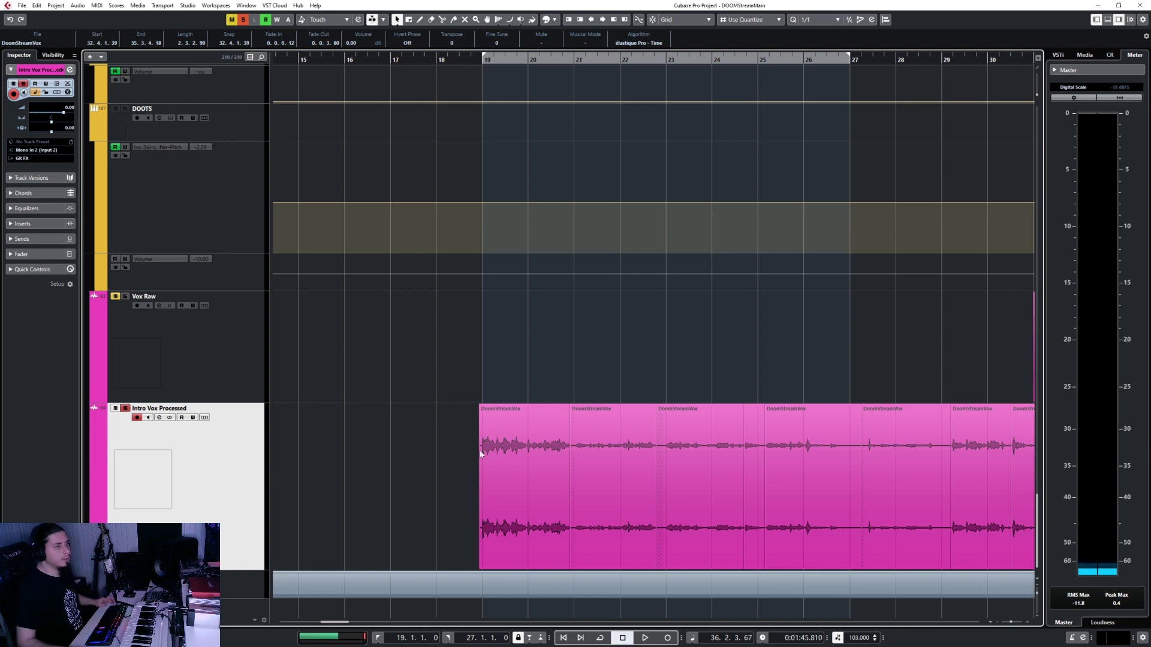
{"action": "scroll", "coordinate": [480, 456], "scroll_direction": "down", "scroll_amount": 4, "text": "ctrl"}
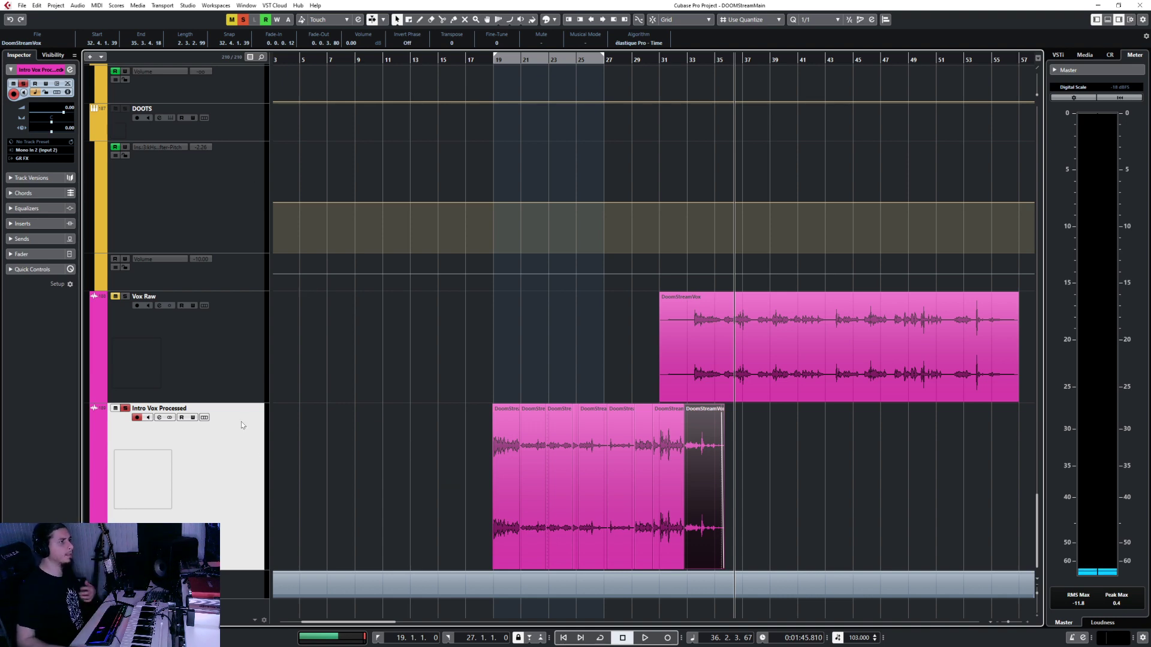
{"action": "left_click_drag", "start_coordinate": [479, 487], "coordinate": [832, 483]}
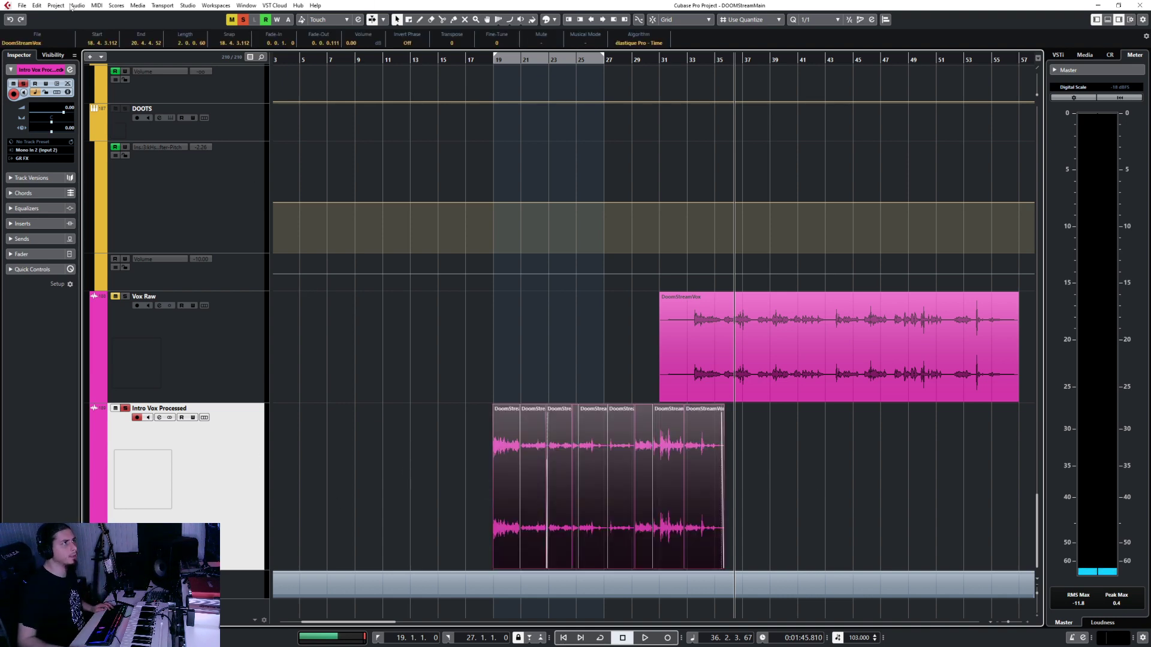
{"action": "left_click", "coordinate": [40, 7]}
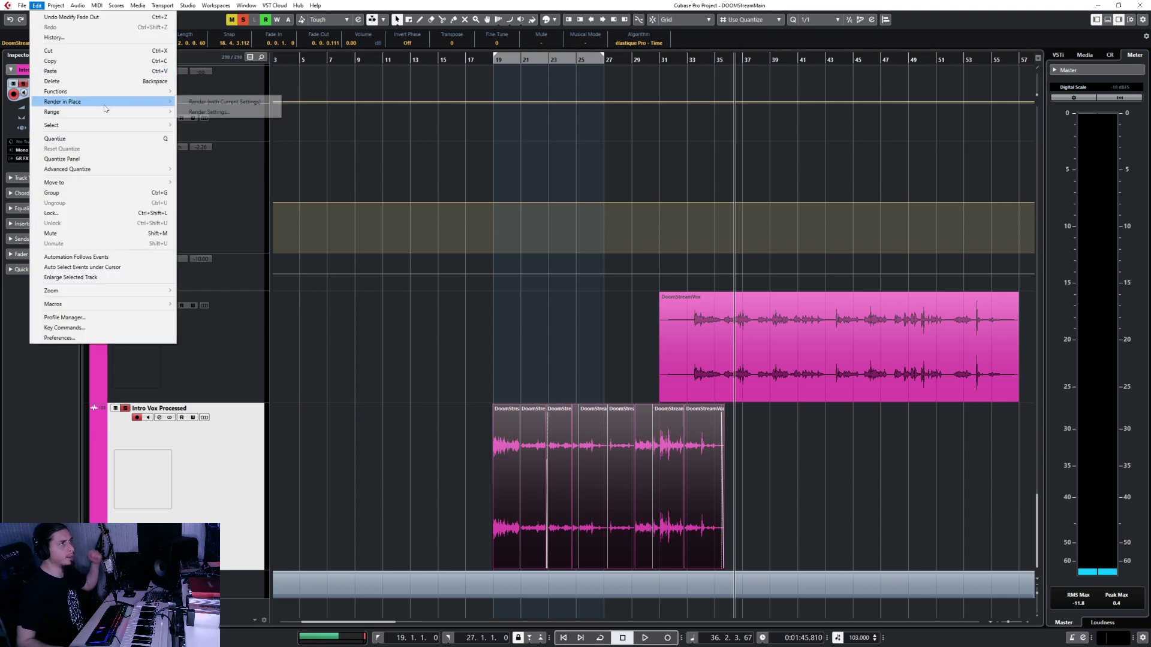
{"action": "left_click", "coordinate": [196, 104]}
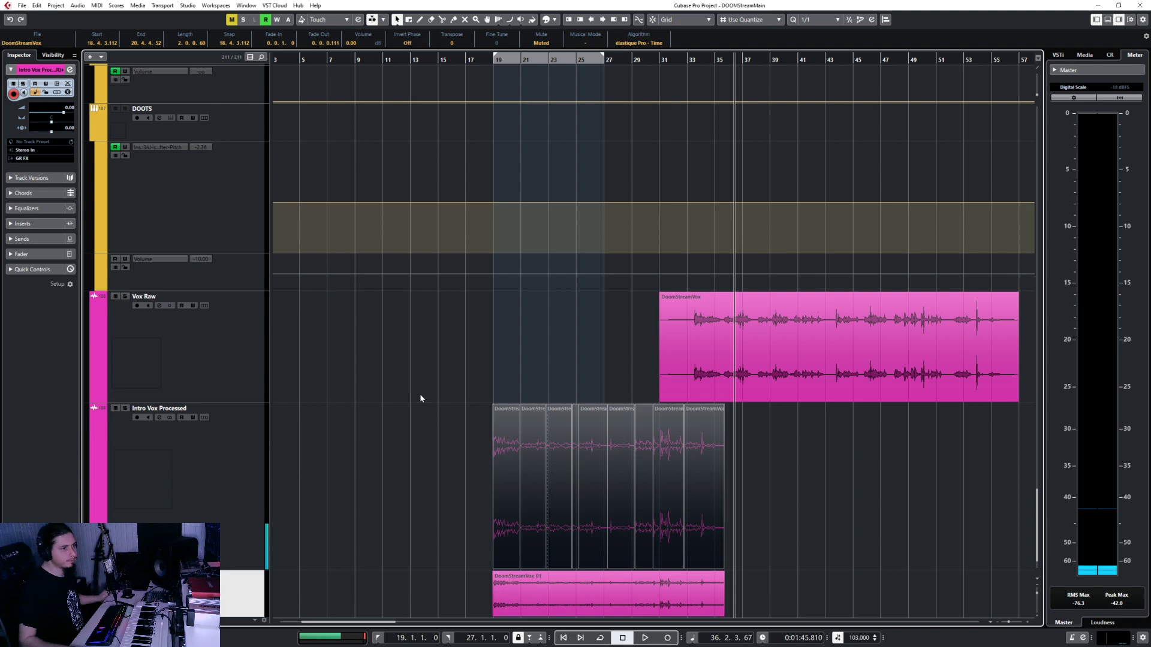
Step: Try time-stretching the rendered event DoomStreamVox-01 with the sizing mode so that it ends at 27.1.1.5
{"action": "scroll", "coordinate": [421, 444], "scroll_direction": "down", "scroll_amount": 2}
{"action": "scroll", "coordinate": [472, 458], "scroll_direction": "up", "scroll_amount": 3}
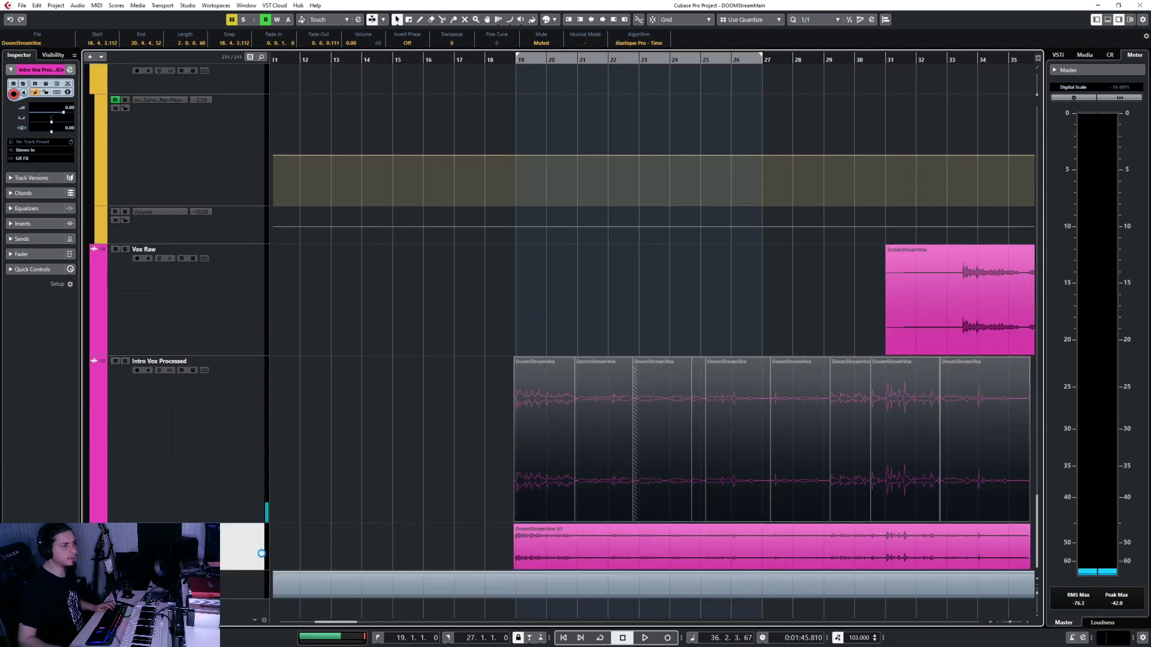
{"action": "scroll", "coordinate": [434, 490], "scroll_direction": "down", "scroll_amount": 3}
{"action": "left_click", "coordinate": [492, 542]}
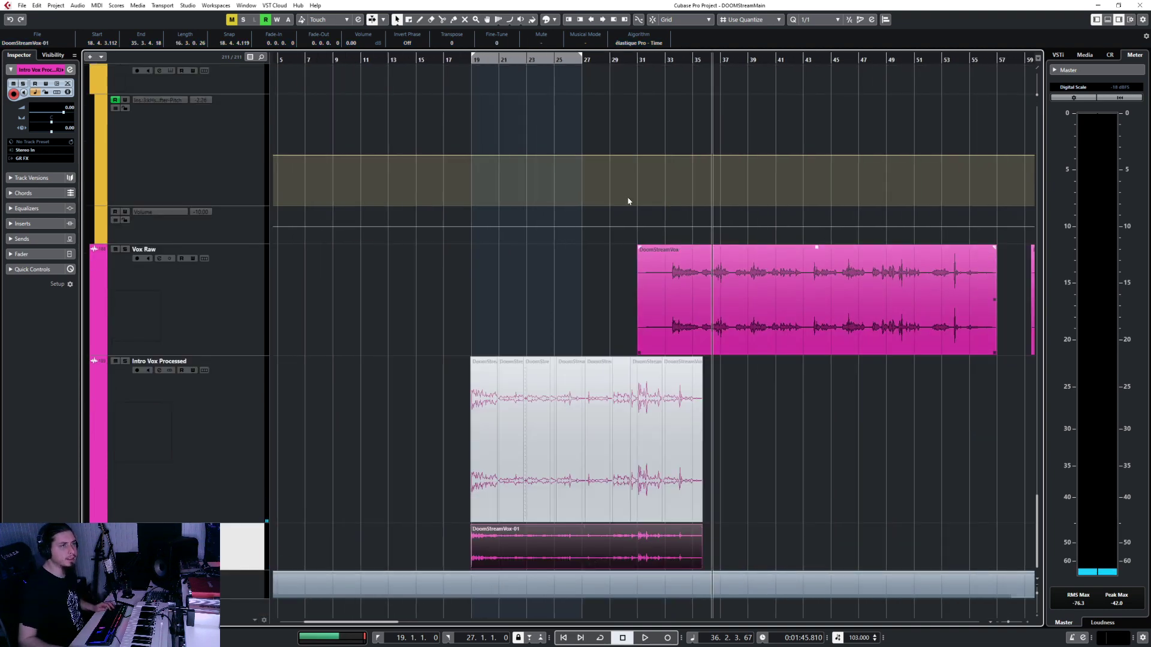
{"action": "left_click", "coordinate": [554, 20]}
{"action": "left_click", "coordinate": [552, 23]}
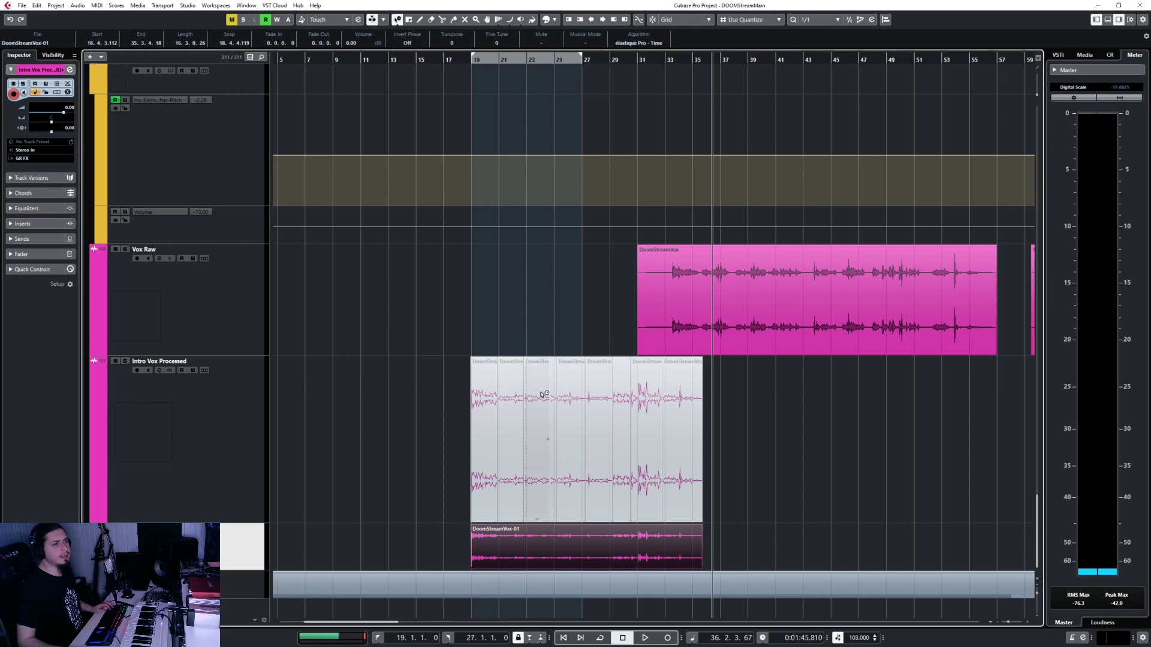
{"action": "scroll", "coordinate": [638, 566], "scroll_direction": "up", "scroll_amount": 3}
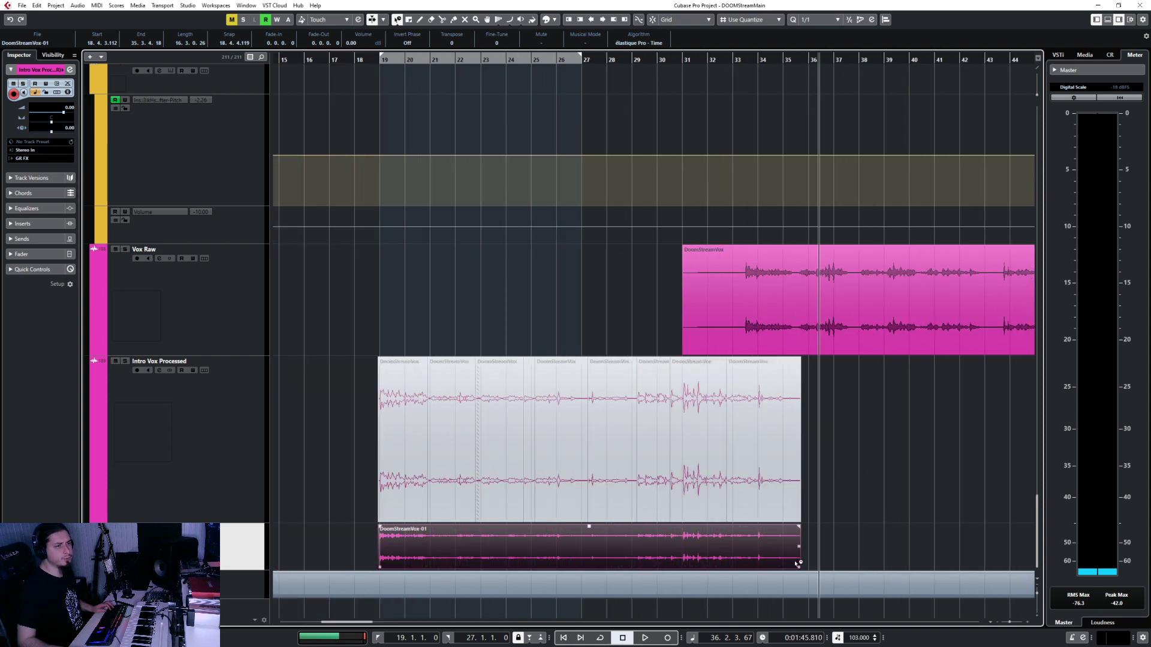
{"action": "left_click_drag", "start_coordinate": [796, 569], "coordinate": [580, 576]}
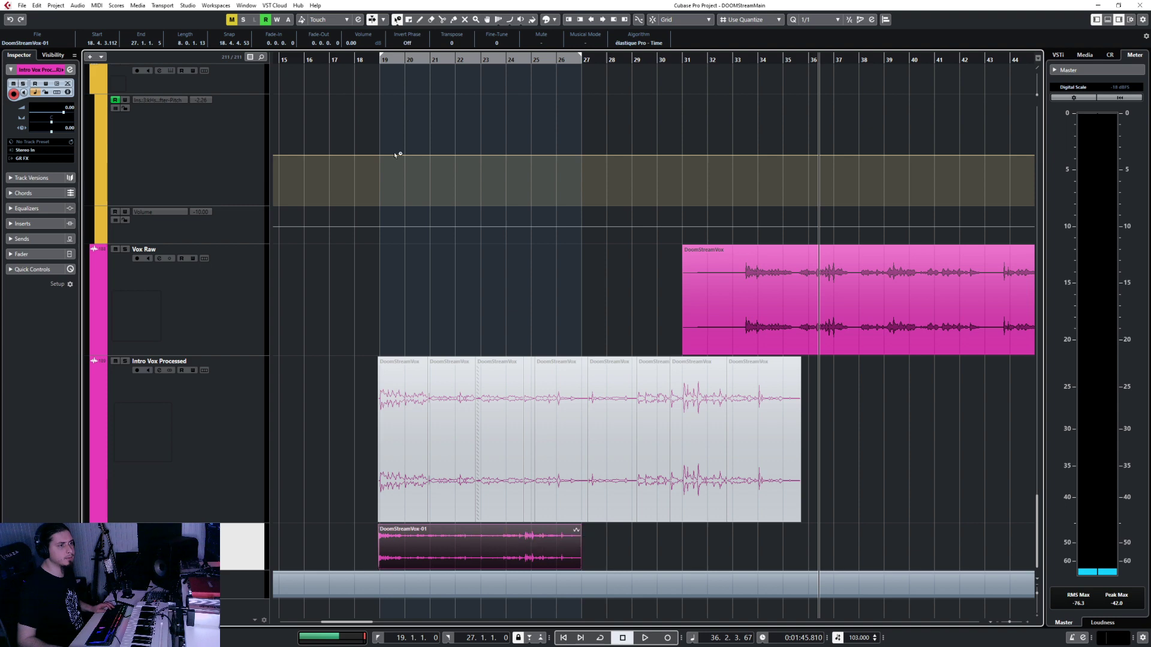
Step: Play the stretched vocal soloed from about bar 19, and undo the stretch
{"action": "left_click", "coordinate": [373, 60]}
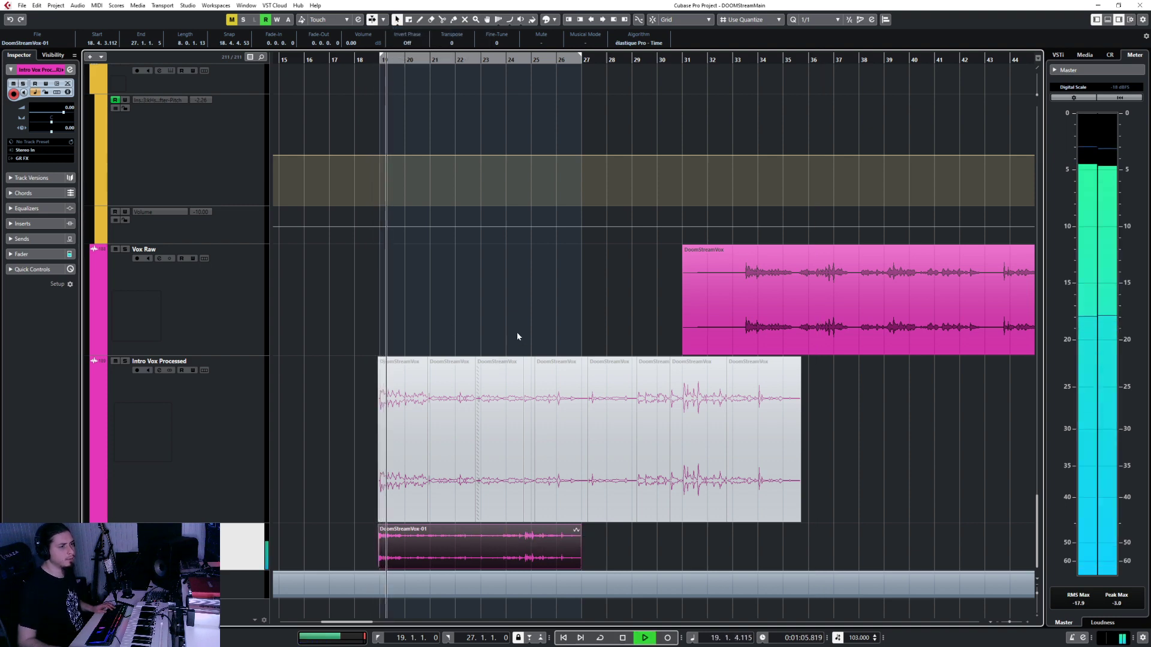
{"action": "left_click", "coordinate": [125, 528]}
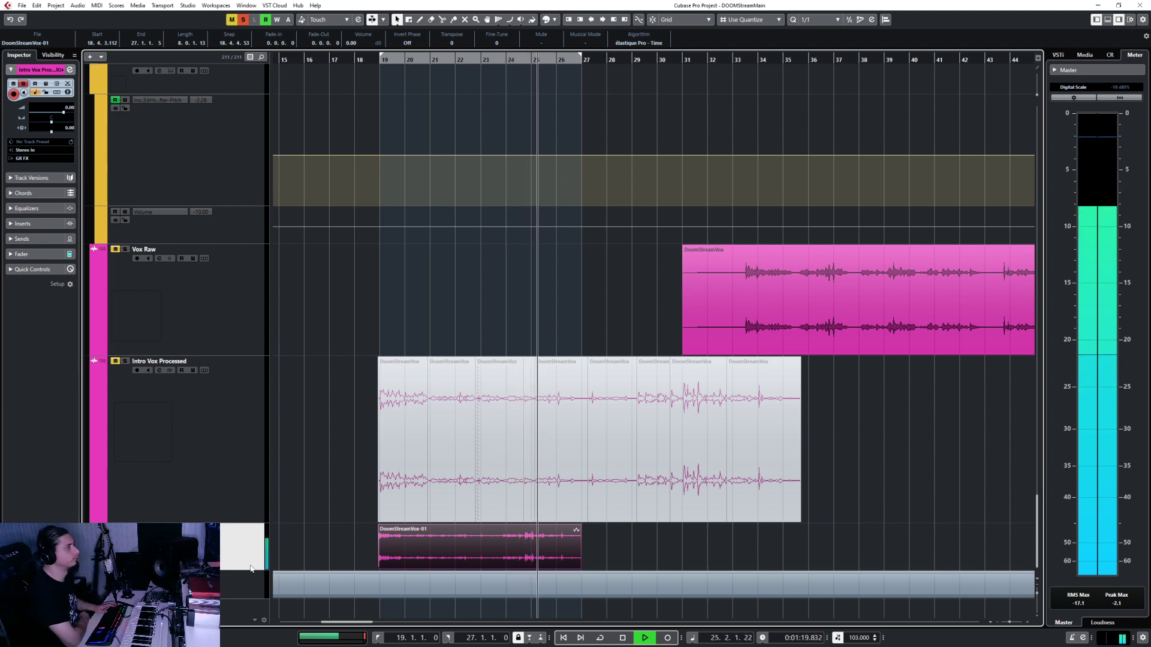
{"action": "key", "text": "space"}
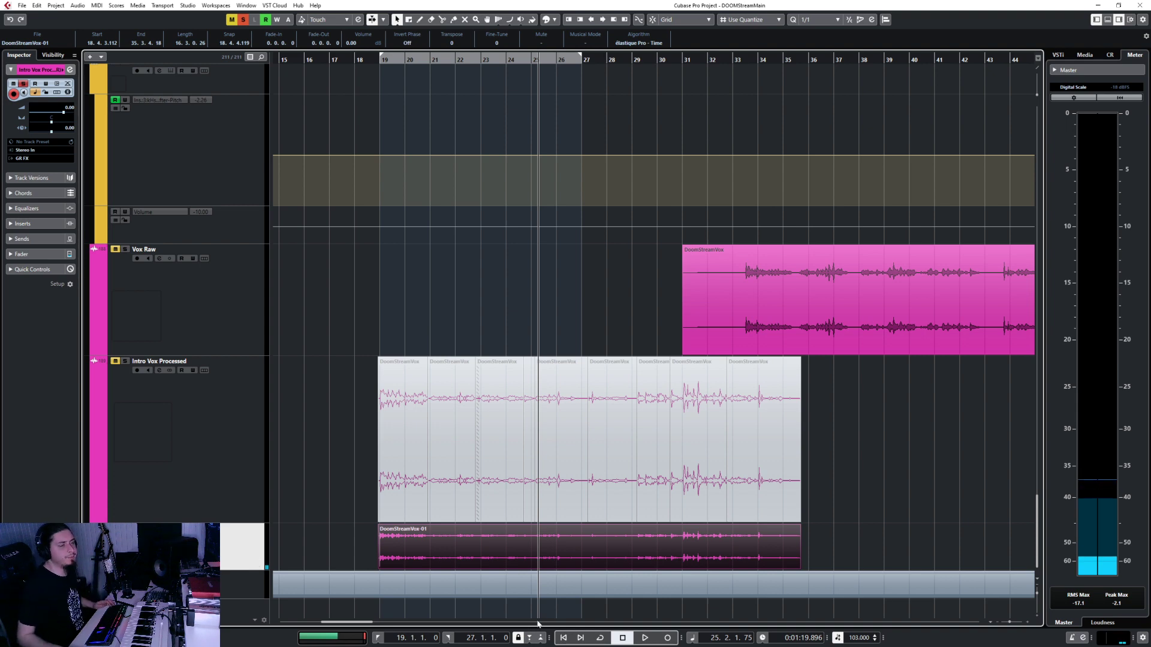
Step: Move the rendered event earlier to start at 10.1.3.99, and set the locators from 10.1.2.68 to 30.1.3.78
{"action": "scroll", "coordinate": [650, 539], "scroll_direction": "down", "scroll_amount": 3}
{"action": "left_click_drag", "start_coordinate": [648, 550], "coordinate": [566, 554]}
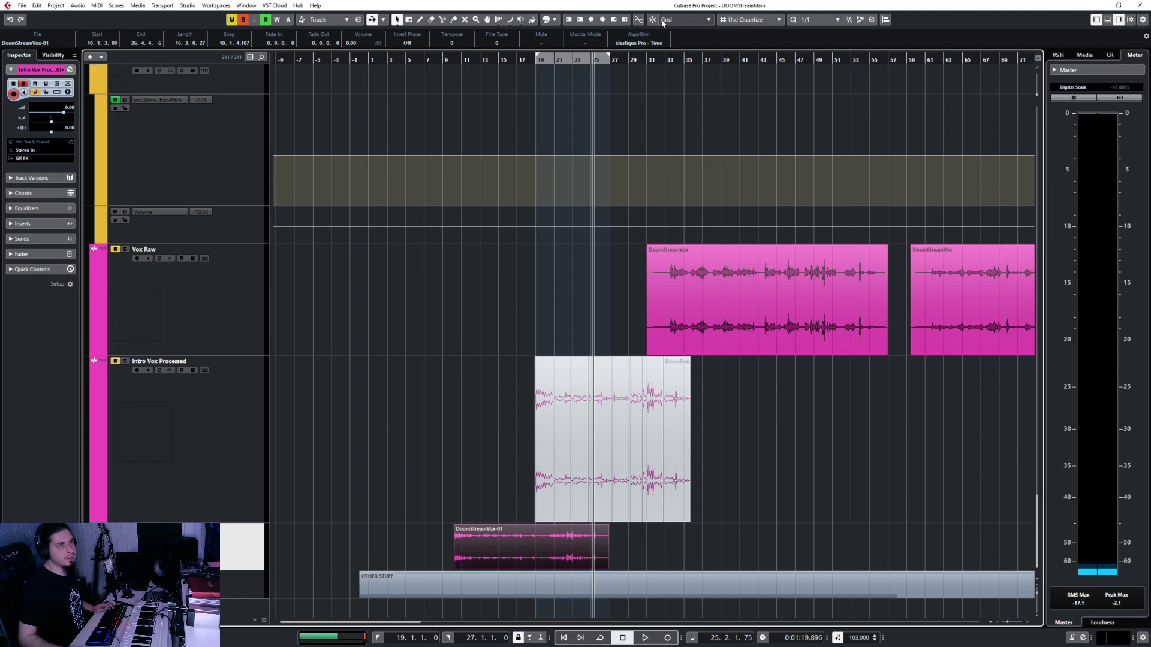
{"action": "left_click_drag", "start_coordinate": [454, 54], "coordinate": [639, 75]}
{"action": "left_click", "coordinate": [456, 58]}
{"action": "left_click_drag", "start_coordinate": [457, 58], "coordinate": [452, 58]}
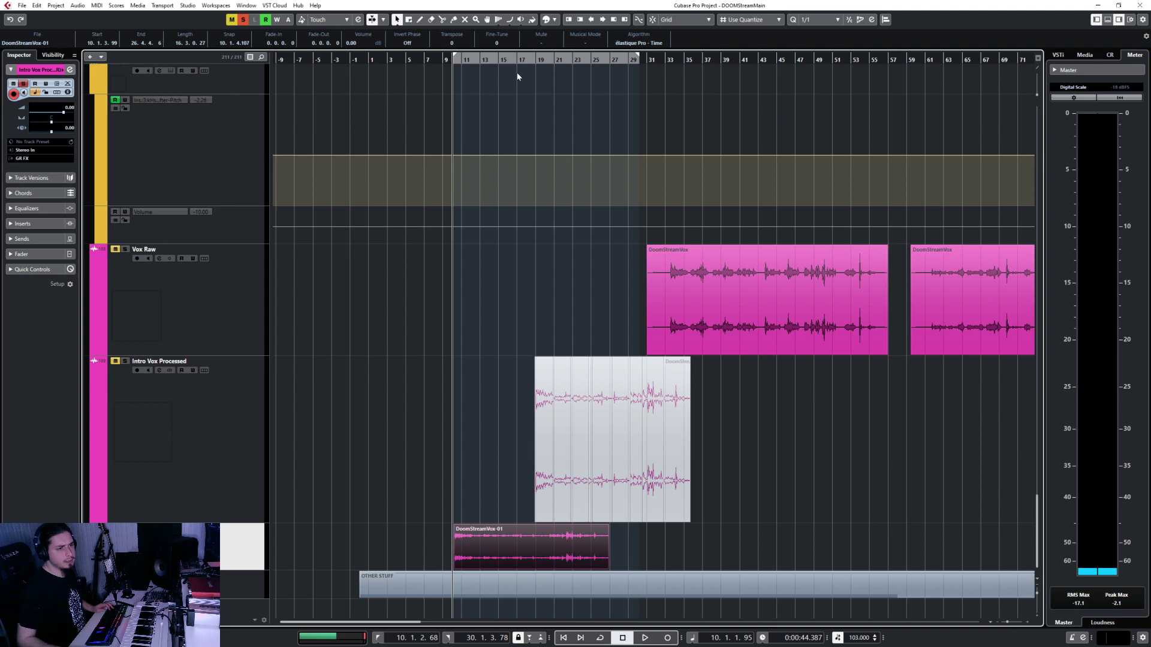
Step: Examine where the rendered event starts and ends relative to bars 9 to 30 and the impact tracks
{"action": "left_click_drag", "start_coordinate": [564, 57], "coordinate": [608, 59]}
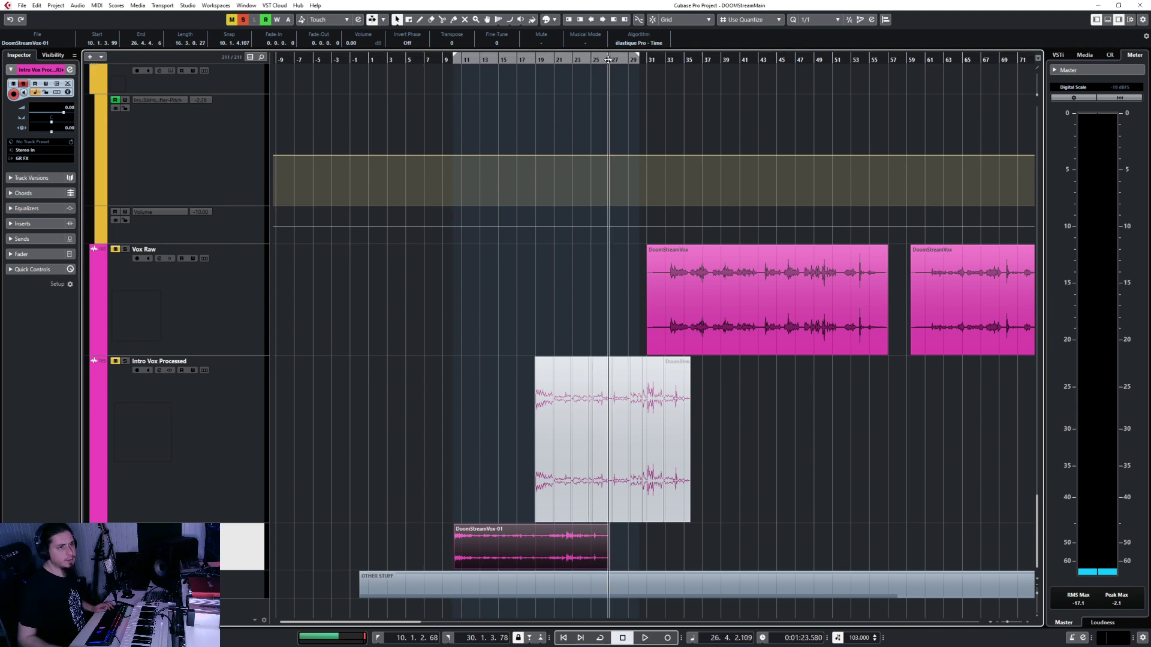
{"action": "scroll", "coordinate": [557, 454], "scroll_direction": "up", "scroll_amount": 3, "text": "ctrl"}
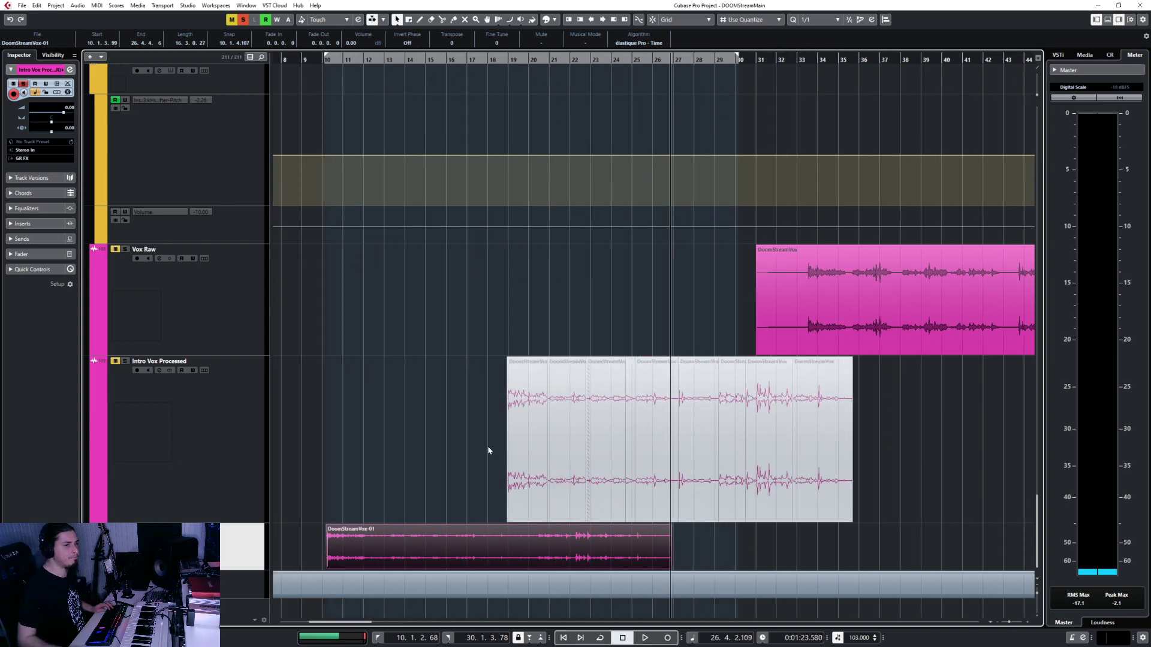
{"action": "scroll", "coordinate": [489, 451], "scroll_direction": "down", "scroll_amount": 3, "text": "ctrl"}
{"action": "left_click", "coordinate": [395, 61]}
{"action": "scroll", "coordinate": [478, 379], "scroll_direction": "down", "scroll_amount": 10}
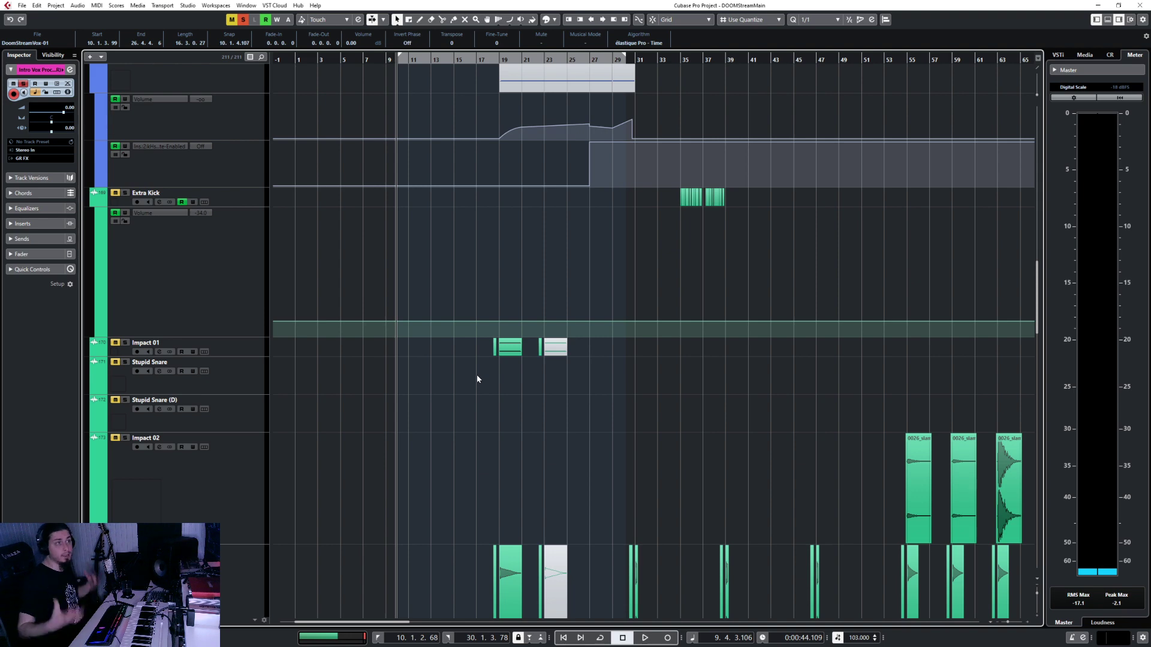
{"action": "scroll", "coordinate": [449, 395], "scroll_direction": "up", "scroll_amount": 4, "text": "ctrl"}
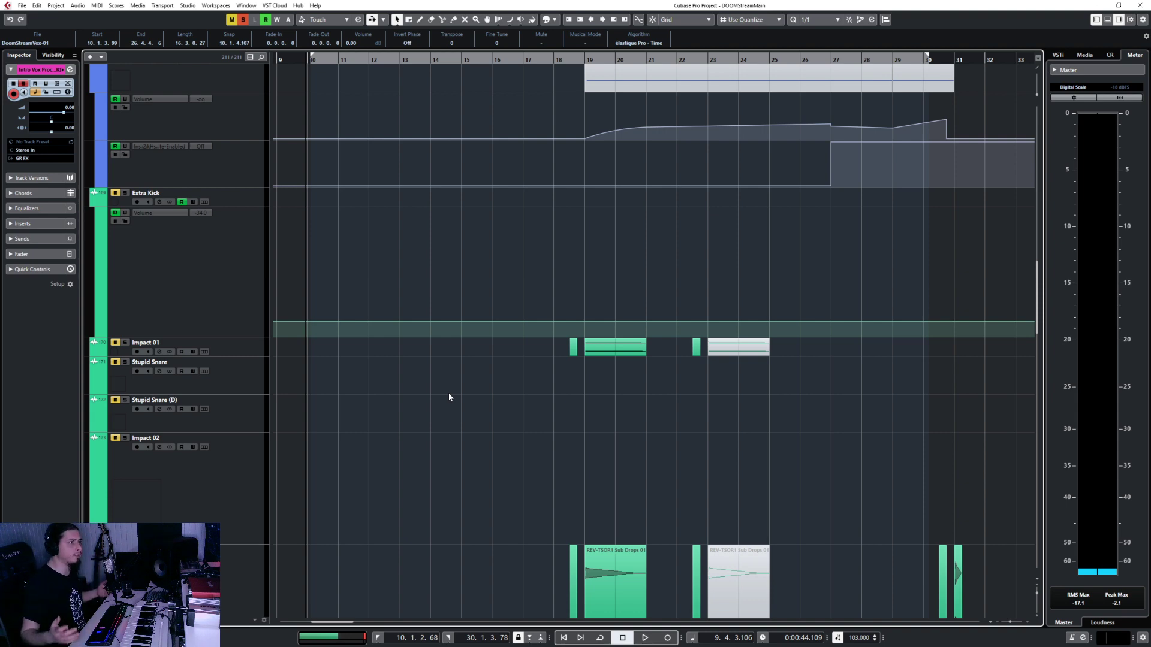
{"action": "scroll", "coordinate": [451, 394], "scroll_direction": "down", "scroll_amount": 3, "text": "ctrl"}
{"action": "scroll", "coordinate": [504, 401], "scroll_direction": "down", "scroll_amount": 10}
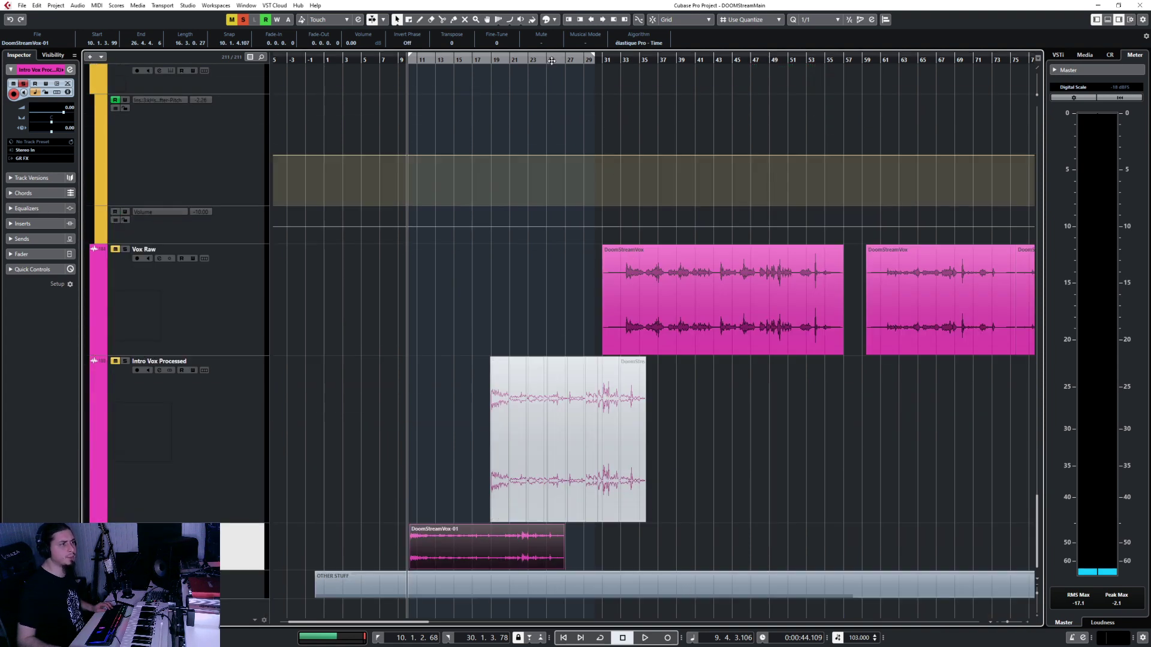
Step: Clear the solo and mute the Vox Raw, Intro Vox Processed and rendered vocal tracks
{"action": "left_click", "coordinate": [250, 339]}
{"action": "left_click", "coordinate": [258, 401], "text": "shift"}
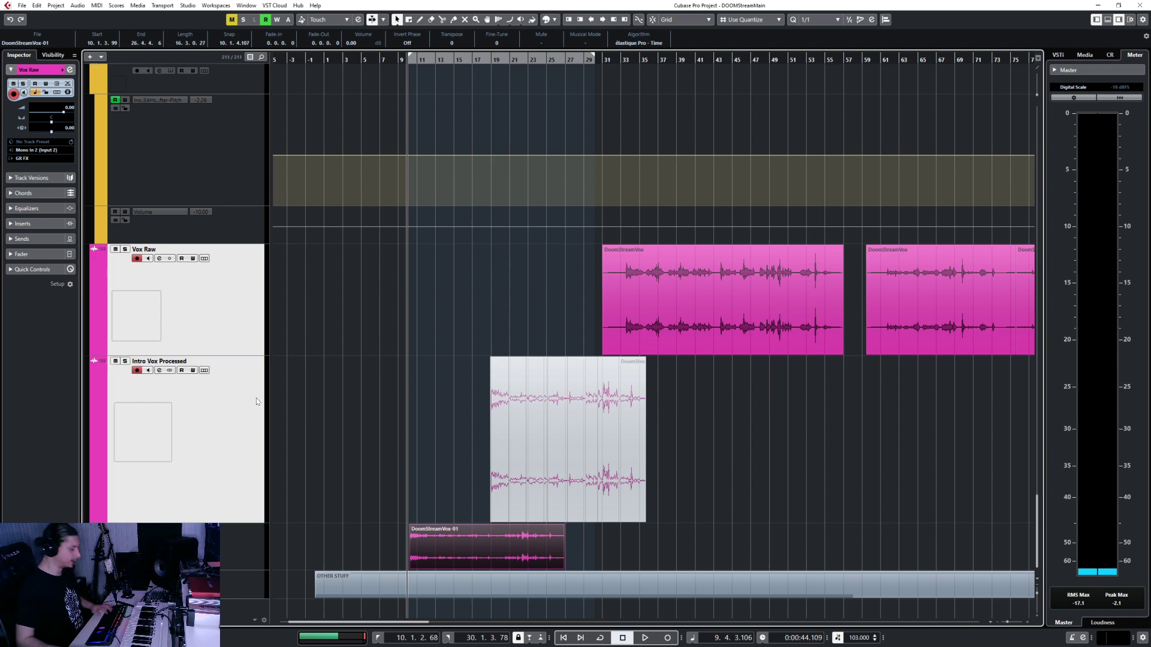
{"action": "key", "text": "m"}
{"action": "left_click", "coordinate": [239, 543]}
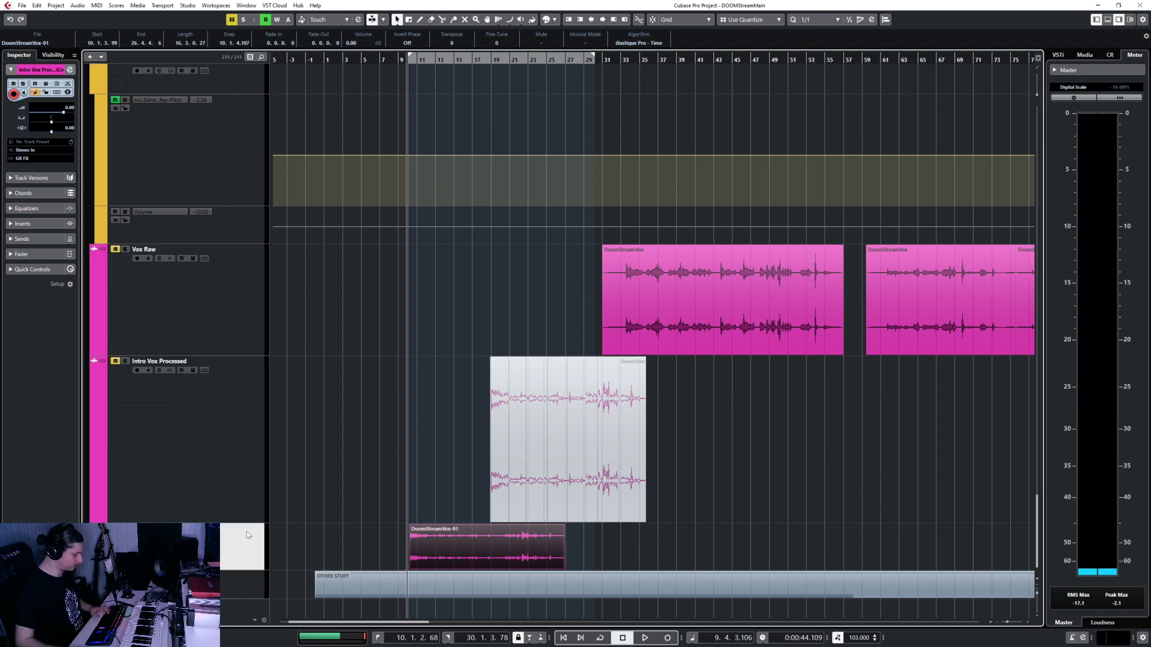
Step: Play the song from about bar 24 without the vocals, and place the cursor at 26.4.4.89
{"action": "left_click", "coordinate": [543, 65]}
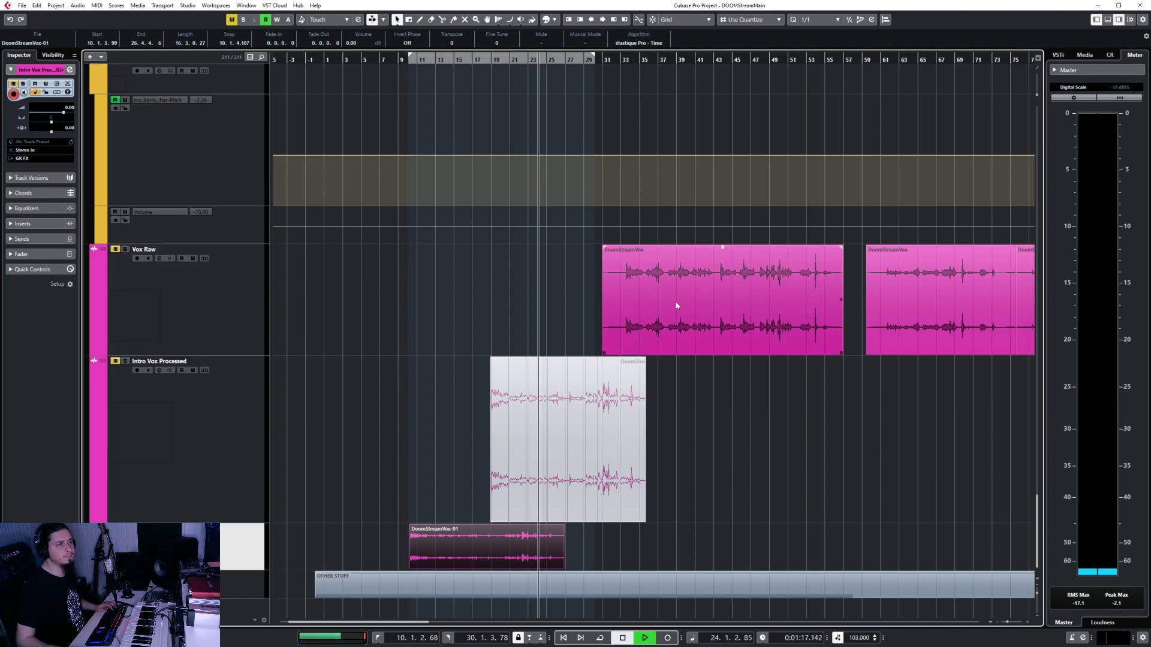
{"action": "key", "text": "space"}
{"action": "scroll", "coordinate": [591, 531], "scroll_direction": "up", "scroll_amount": 4, "text": "ctrl"}
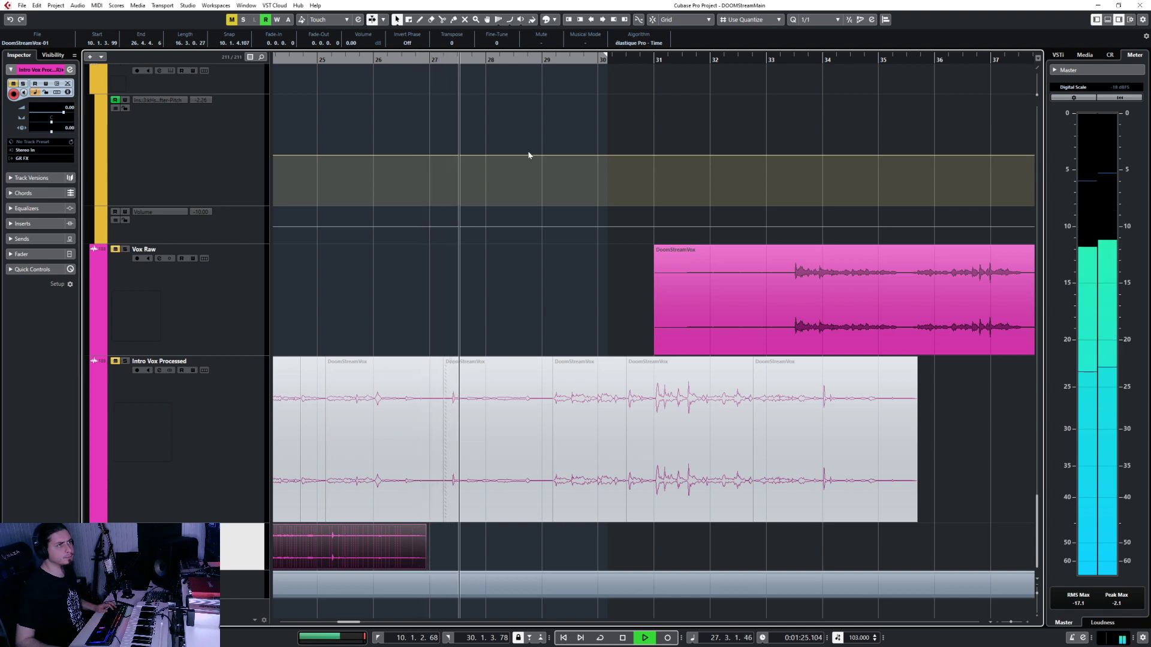
{"action": "key", "text": "space"}
{"action": "left_click", "coordinate": [428, 62]}
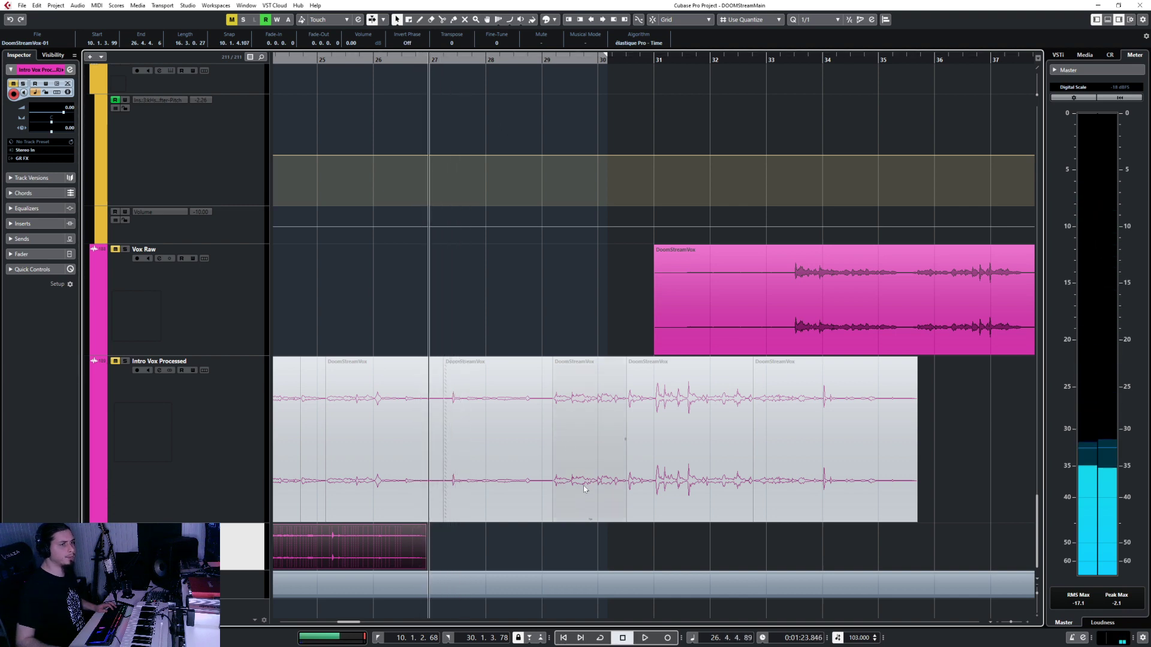
Step: Place the project cursor at 8.4.4.116, just before the start of the rendered vocal event
{"action": "scroll", "coordinate": [586, 502], "scroll_direction": "down", "scroll_amount": 4}
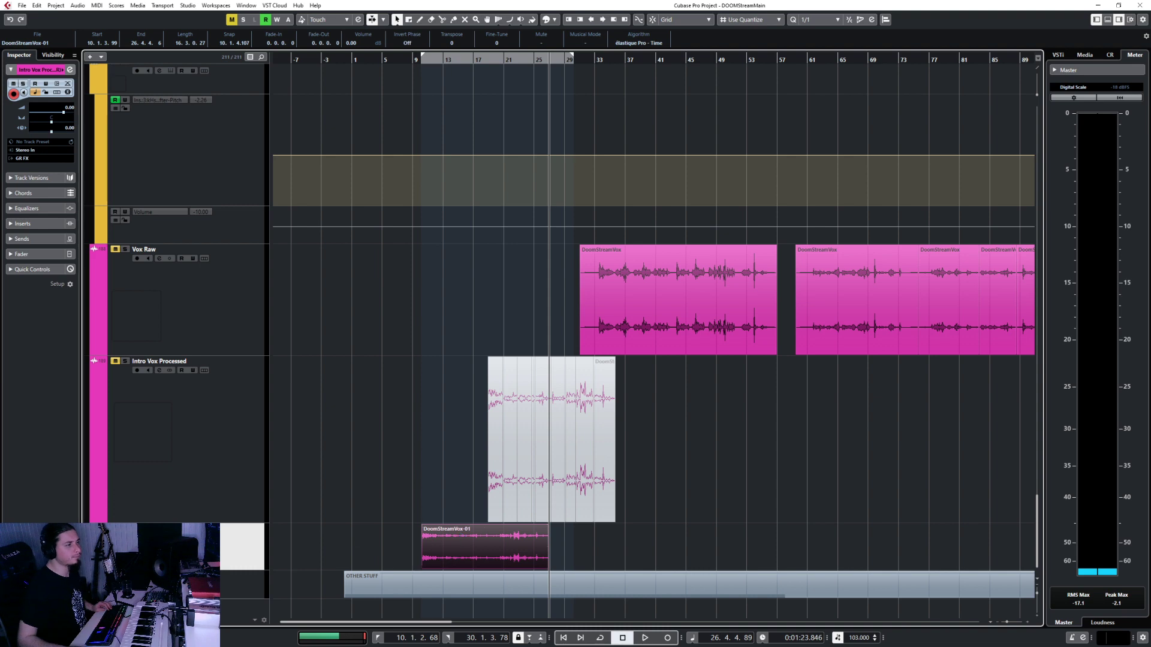
{"action": "left_click", "coordinate": [412, 61]}
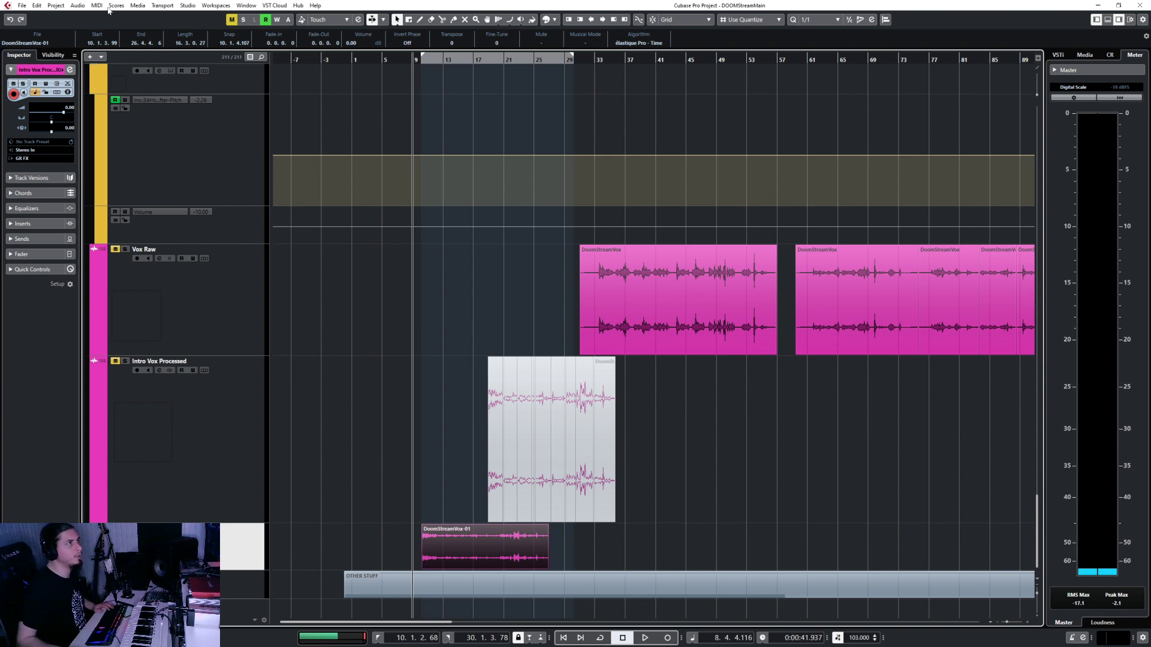
{"action": "left_click", "coordinate": [37, 5]}
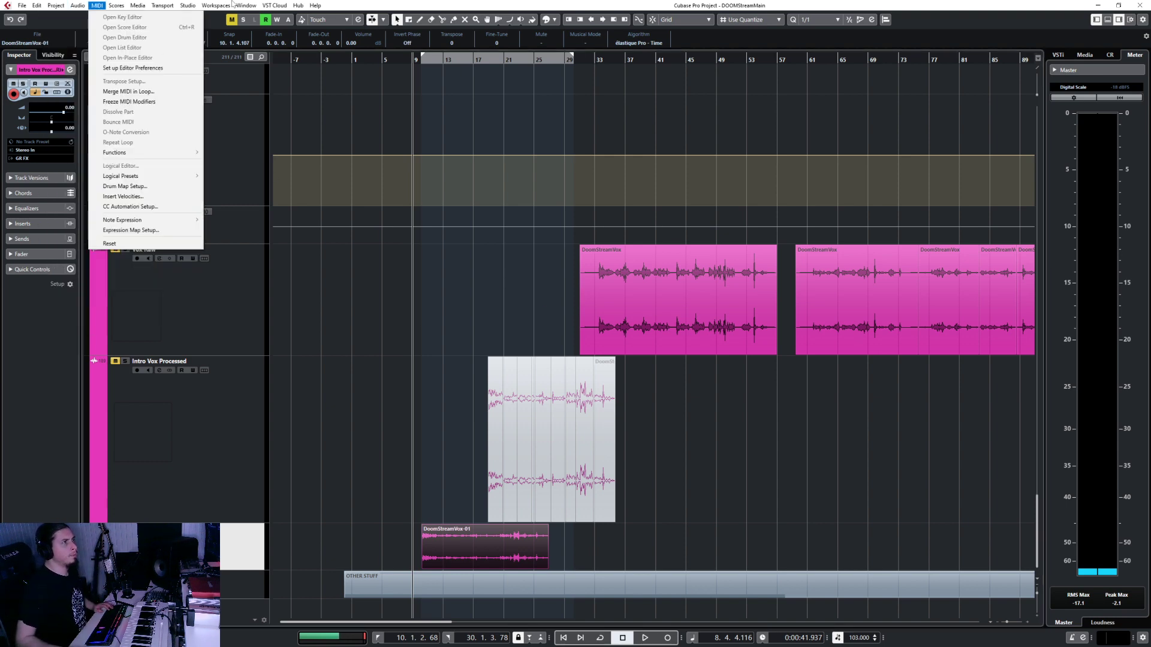
{"action": "left_click", "coordinate": [409, 4]}
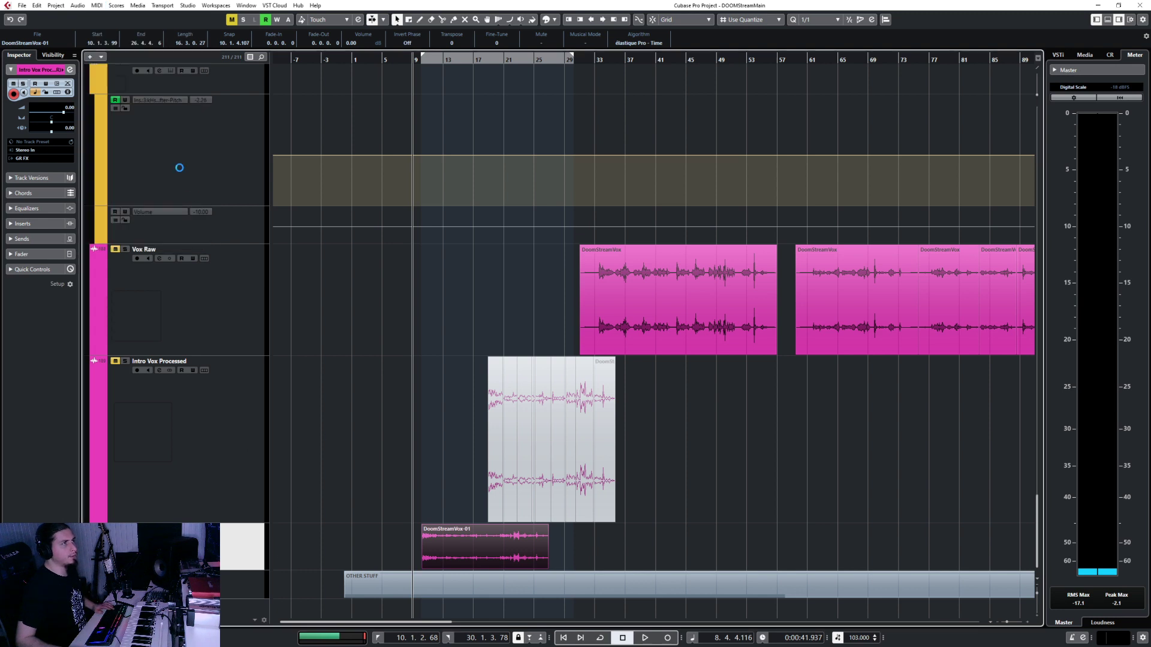
{"action": "left_click", "coordinate": [27, 5]}
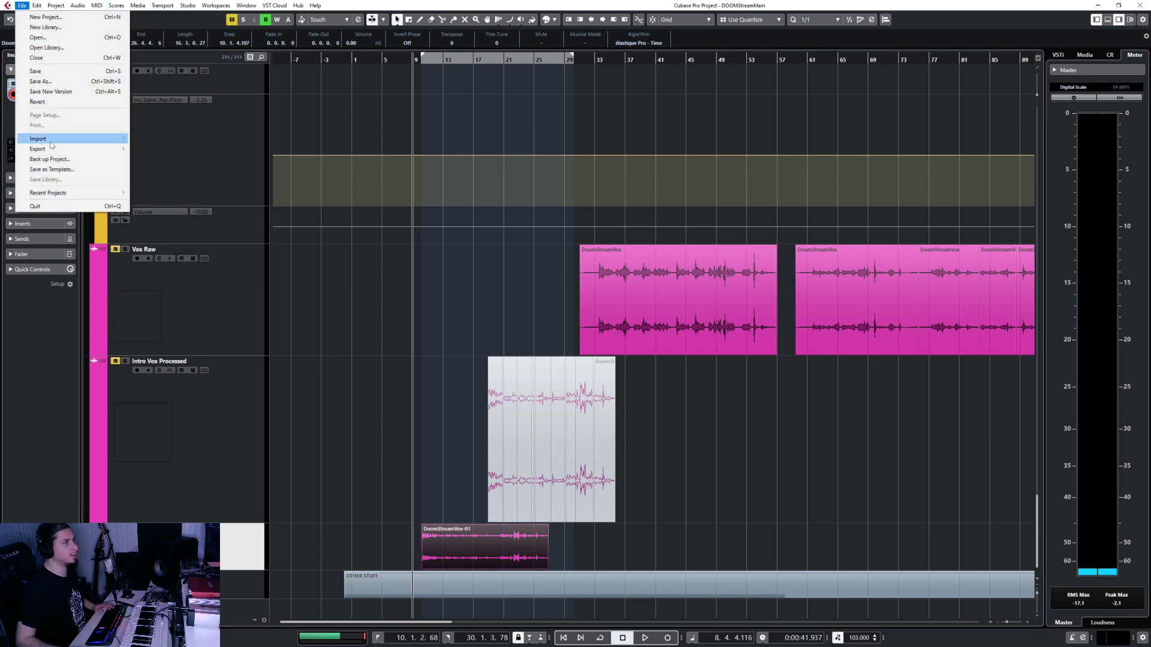
{"action": "mouse_move", "coordinate": [52, 143]}
{"action": "left_click", "coordinate": [346, 4]}
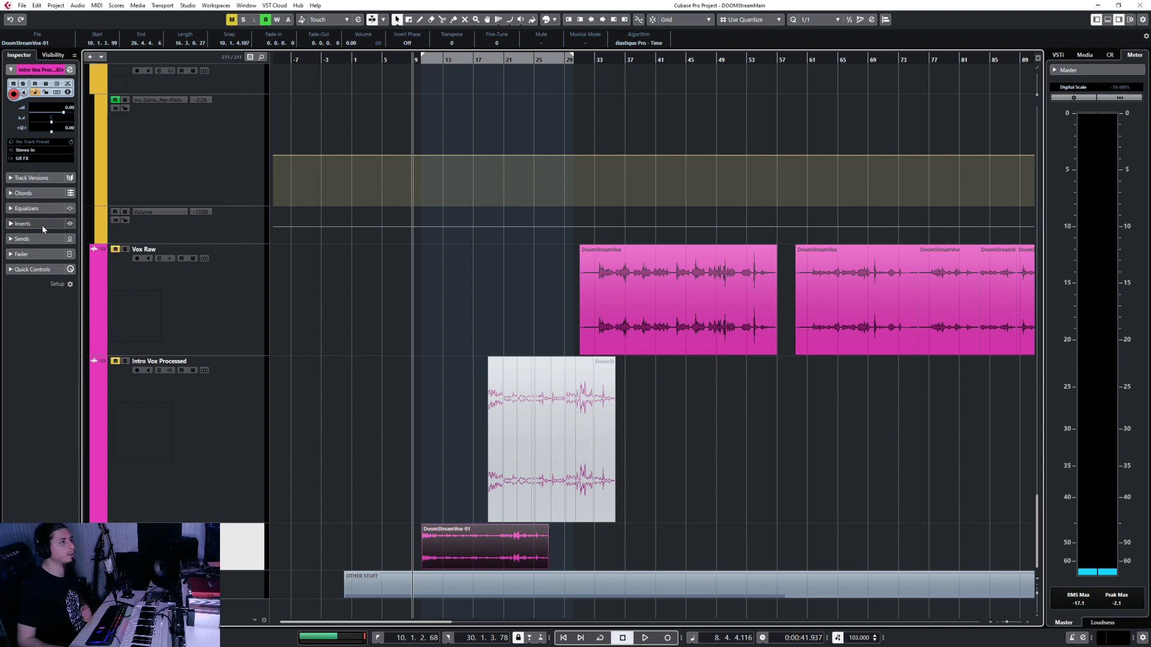
Step: Insert the Noise Reduction (x64) effect in the first insert slot of the rendered Intro Vox Processed (R) track
{"action": "left_click", "coordinate": [24, 223]}
{"action": "left_click", "coordinate": [49, 148]}
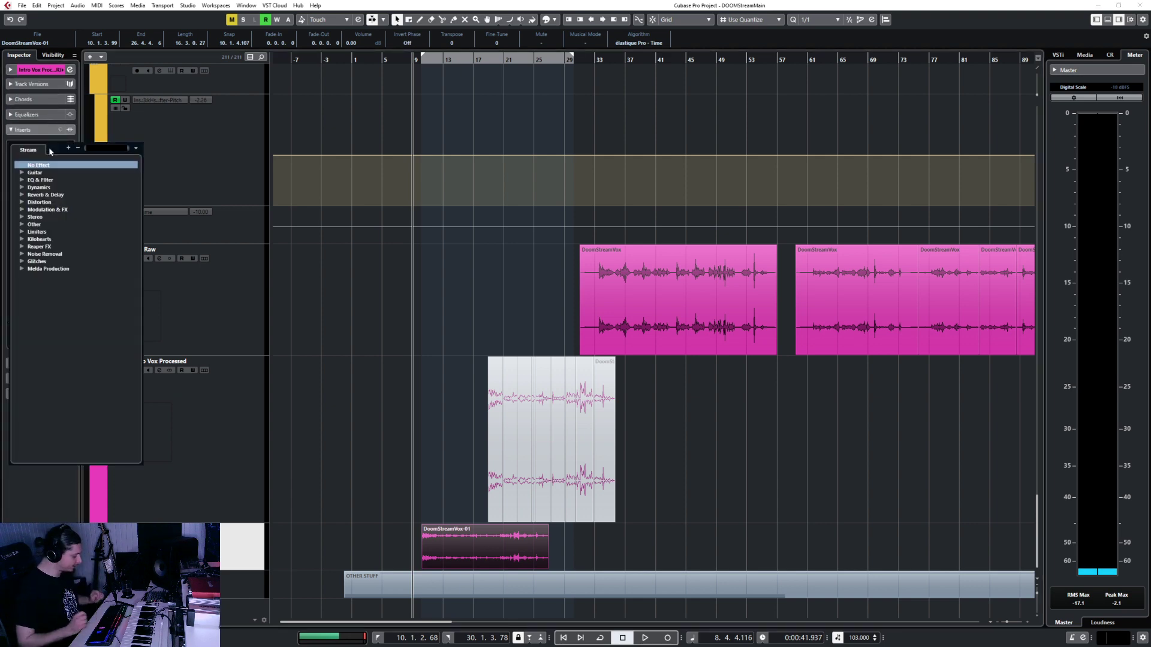
{"action": "type", "text": "noi"}
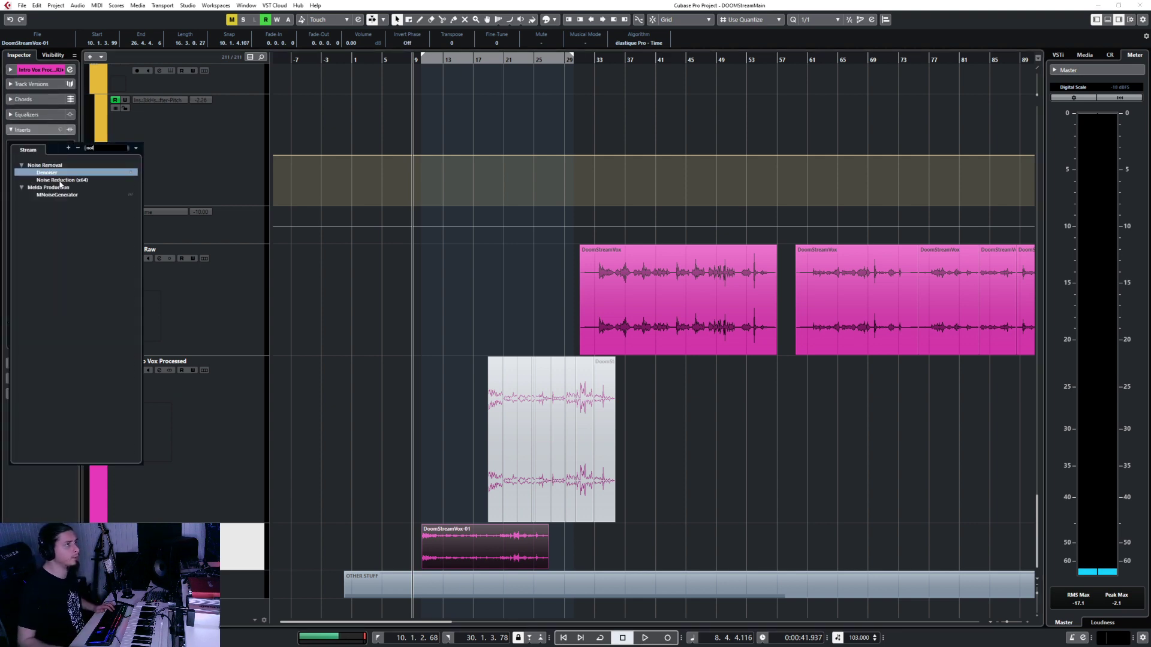
{"action": "left_click", "coordinate": [55, 180]}
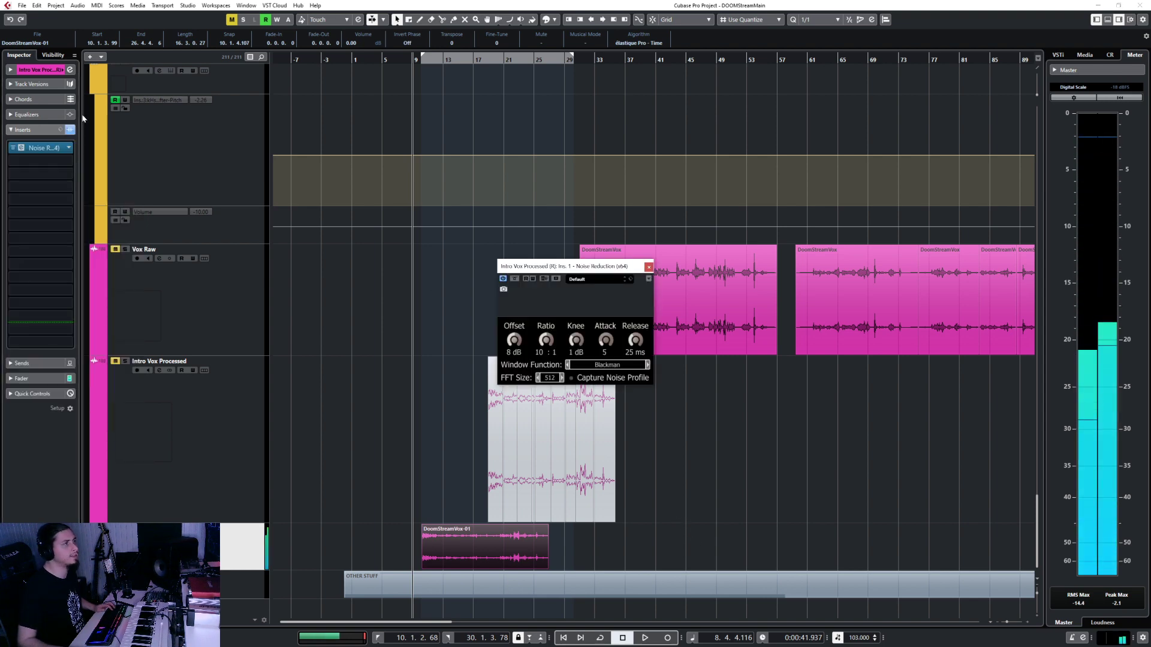
Step: Load Denoiser in the rendered vocal track's first insert slot and move its window clear of the track inserts
{"action": "left_click", "coordinate": [69, 148]}
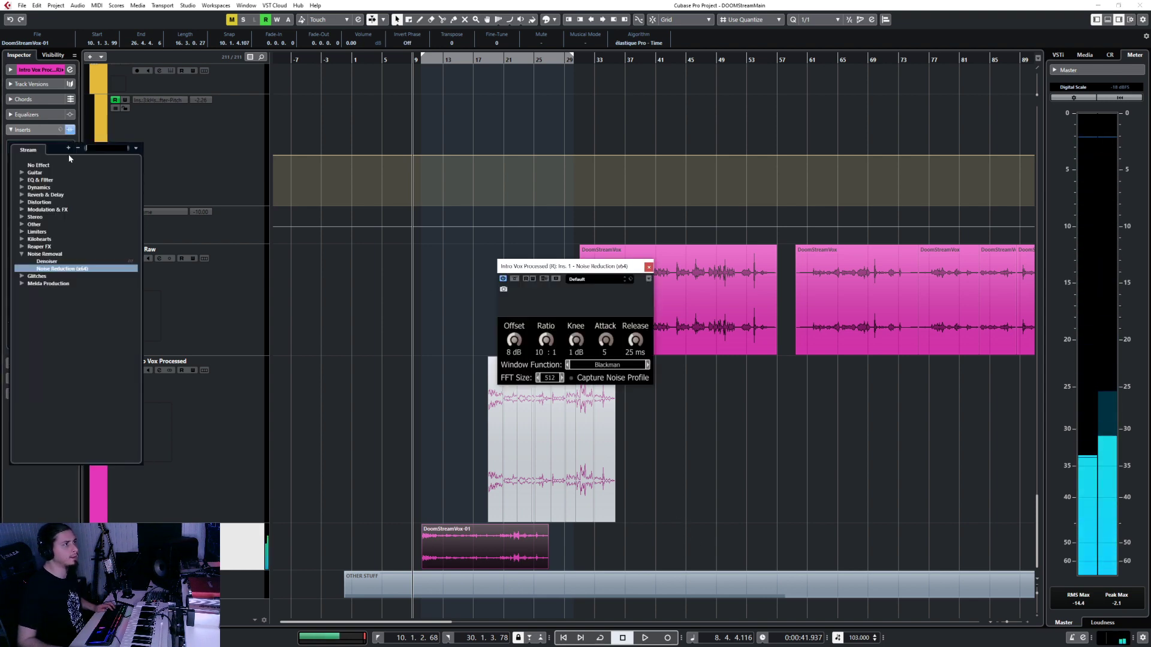
{"action": "left_click", "coordinate": [54, 266]}
{"action": "left_click", "coordinate": [547, 352]}
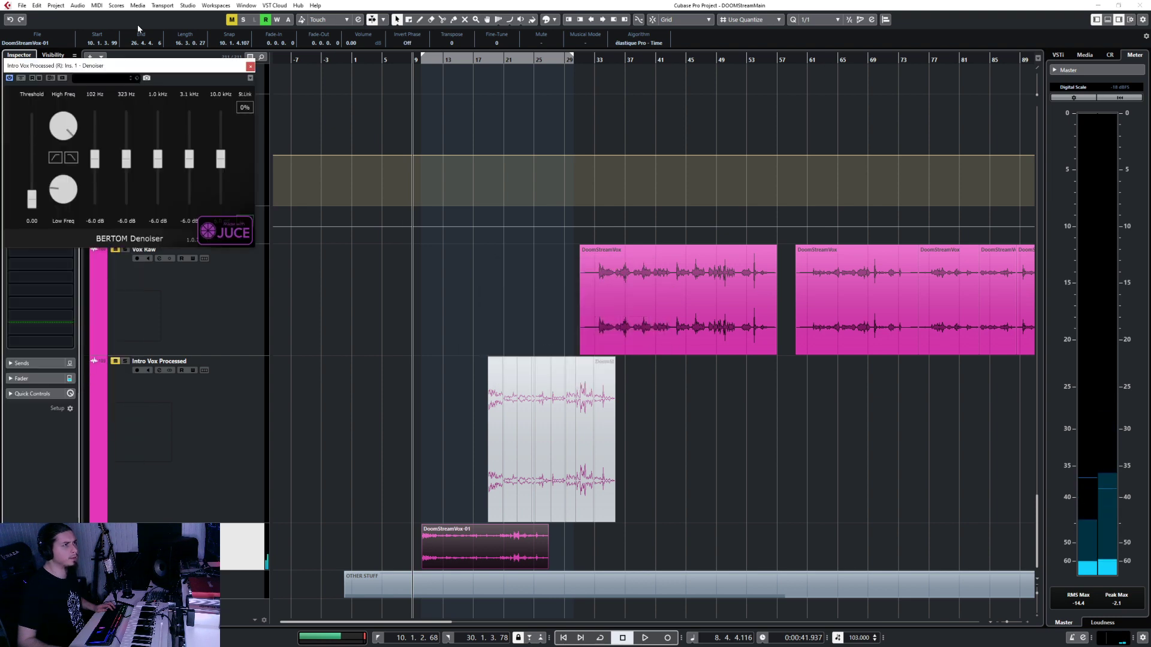
{"action": "left_click_drag", "start_coordinate": [116, 66], "coordinate": [405, 250]}
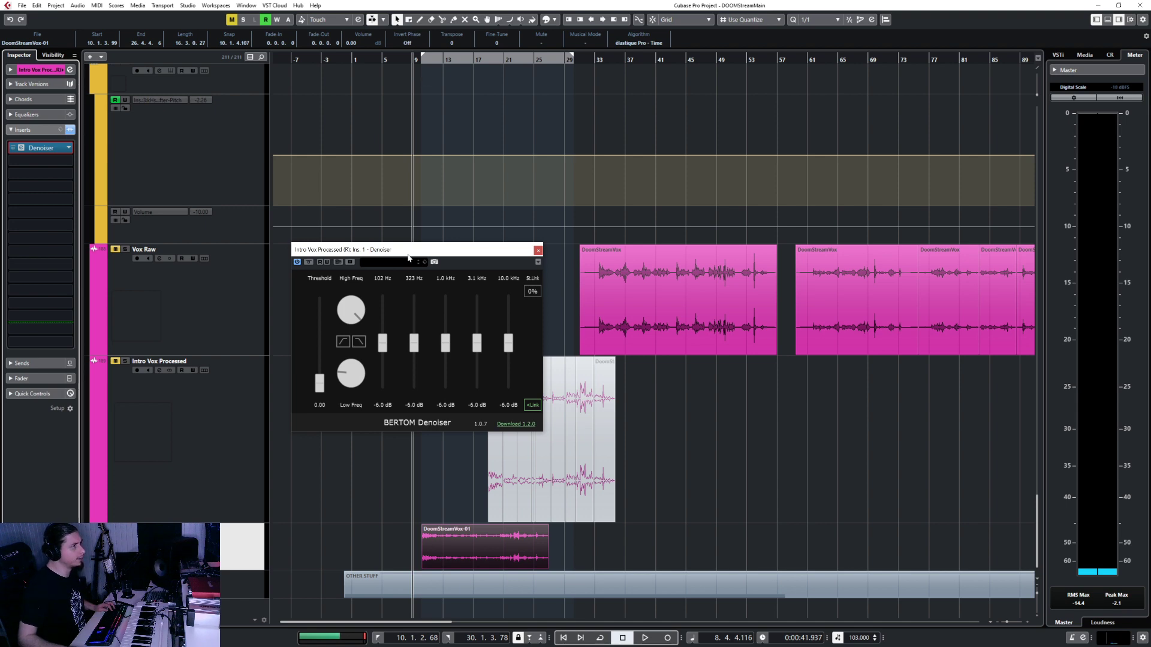
Step: Solo the rendered vocal, play it from before bar 10, set the Denoiser threshold to about 0.52, and close the plug-in window
{"action": "key", "text": "s"}
{"action": "key", "text": "space"}
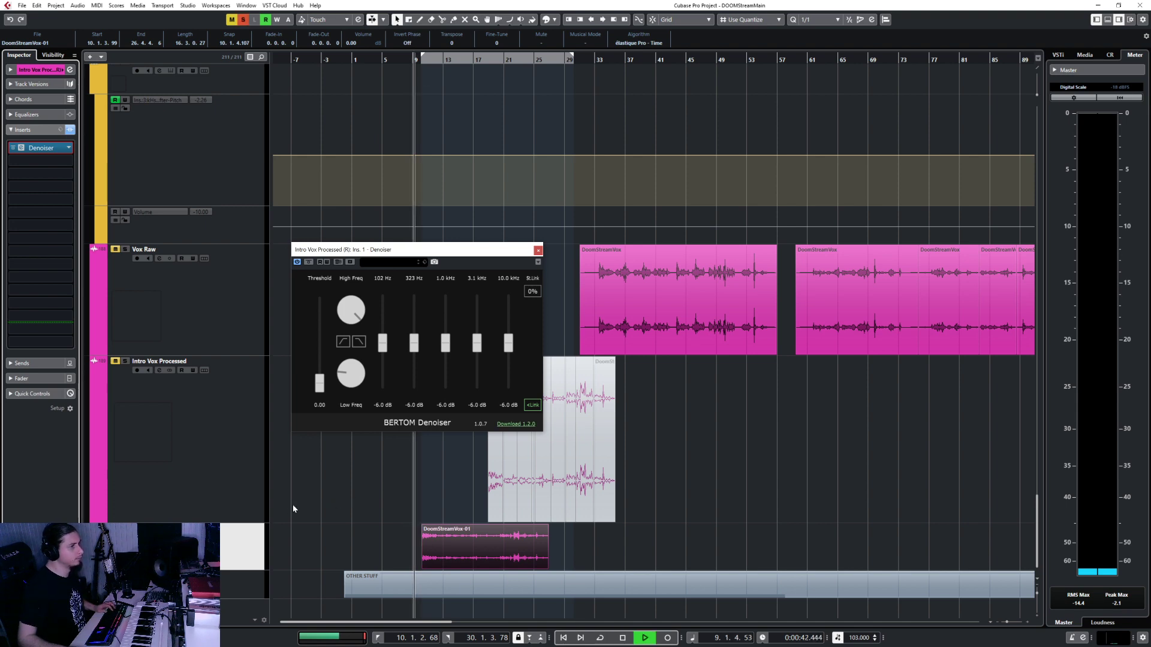
{"action": "scroll", "coordinate": [460, 505], "scroll_direction": "up", "scroll_amount": 2}
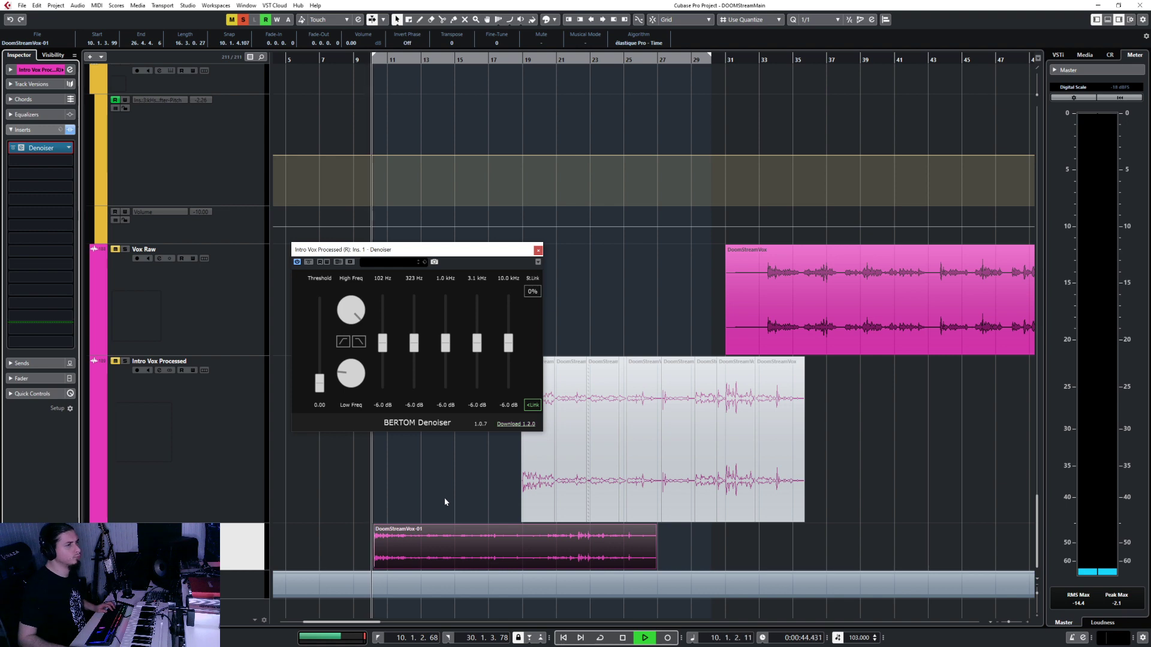
{"action": "key", "text": "space"}
{"action": "left_click_drag", "start_coordinate": [322, 383], "coordinate": [324, 386]}
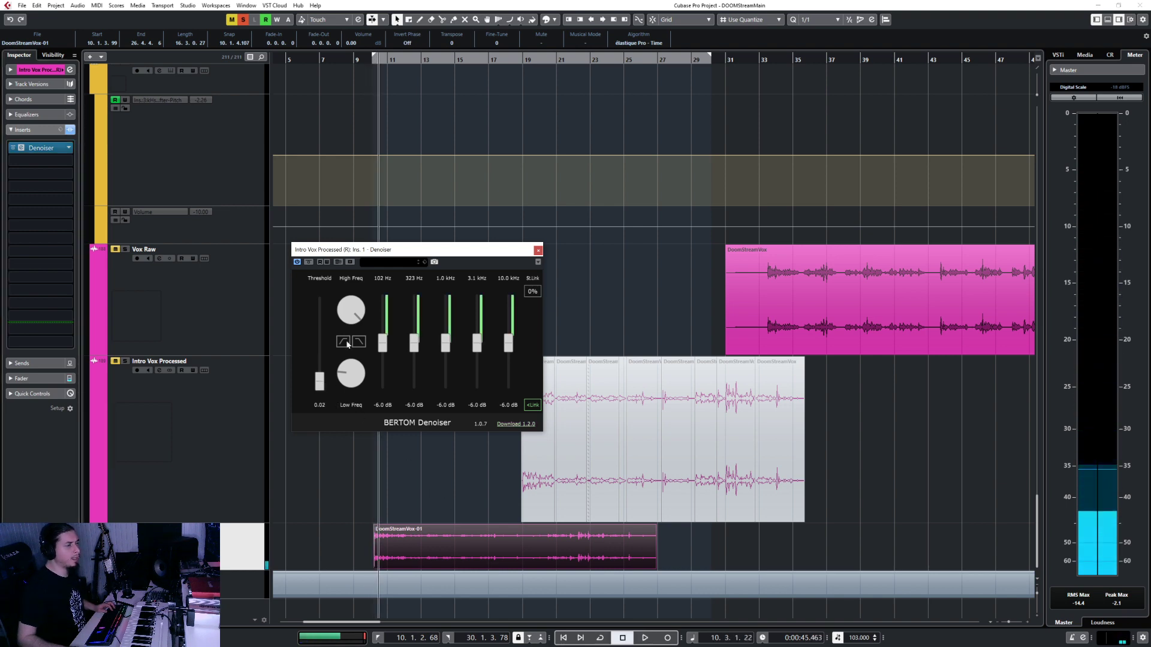
{"action": "key", "text": "space"}
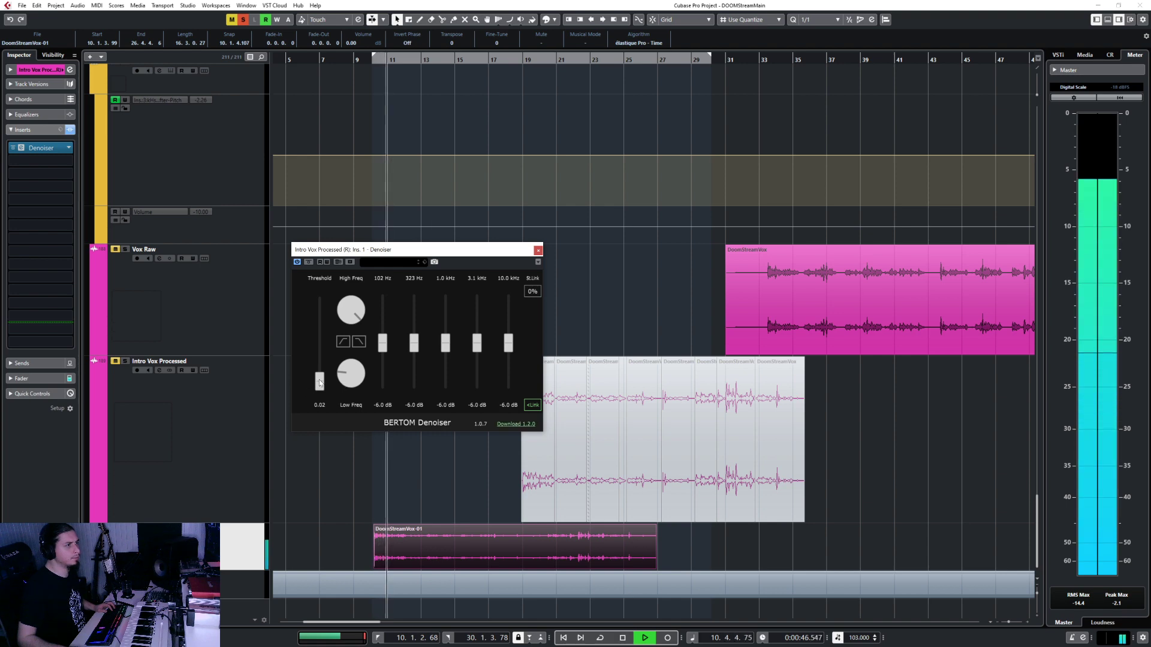
{"action": "left_click_drag", "start_coordinate": [320, 380], "coordinate": [322, 344]}
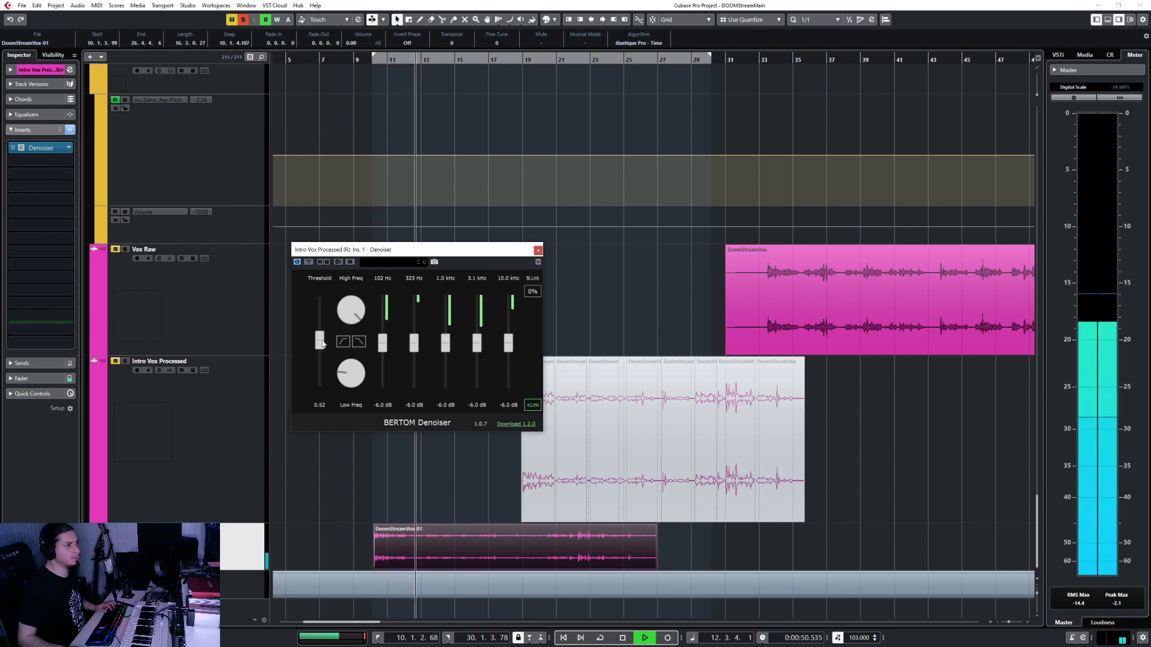
{"action": "key", "text": "space"}
{"action": "left_click", "coordinate": [538, 250]}
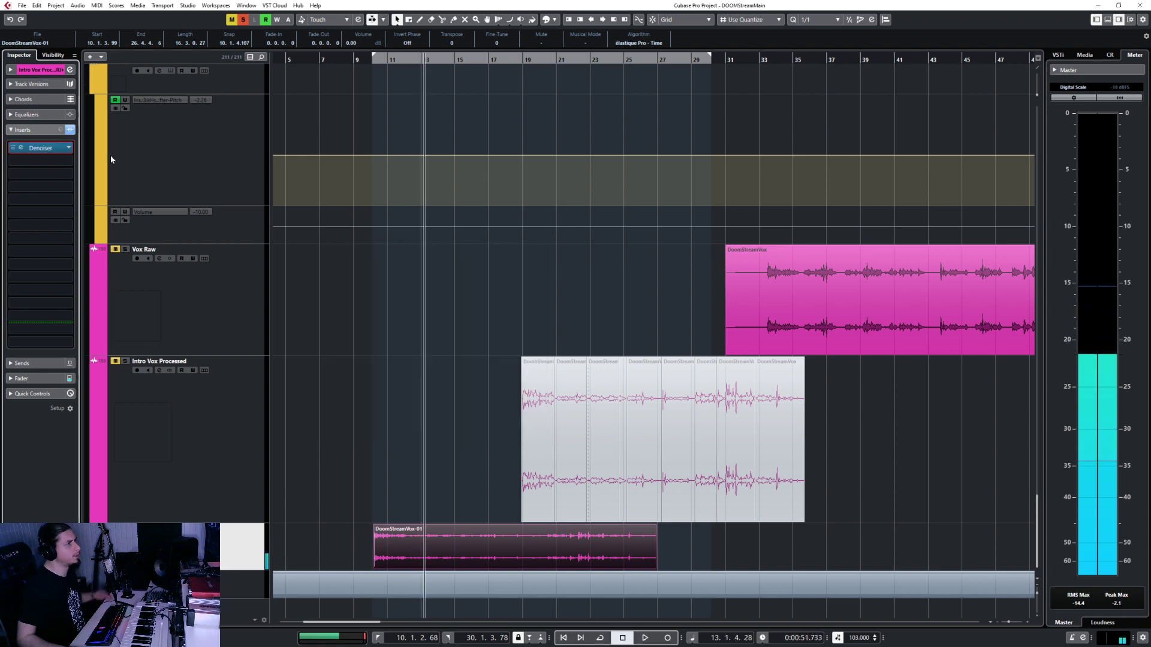
Step: Insert kHs Pitch Shifter in the rendered vocal's second slot and set its pitch to -10.66 semitones
{"action": "left_click", "coordinate": [54, 161]}
{"action": "type", "text": "pitch"}
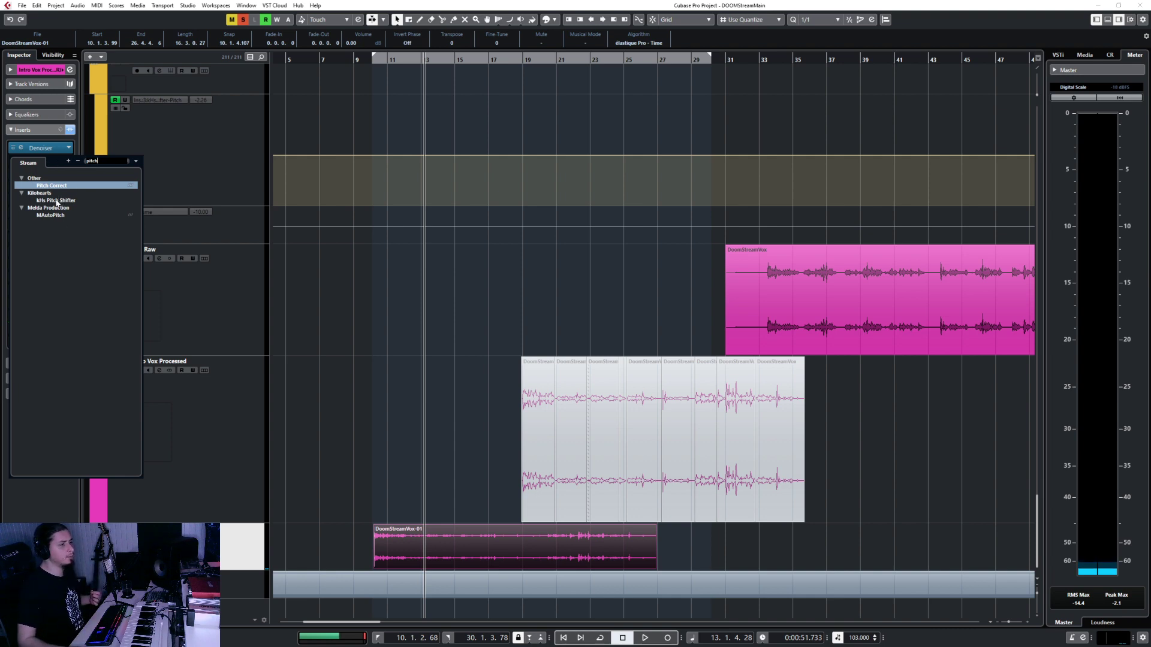
{"action": "left_click", "coordinate": [57, 200]}
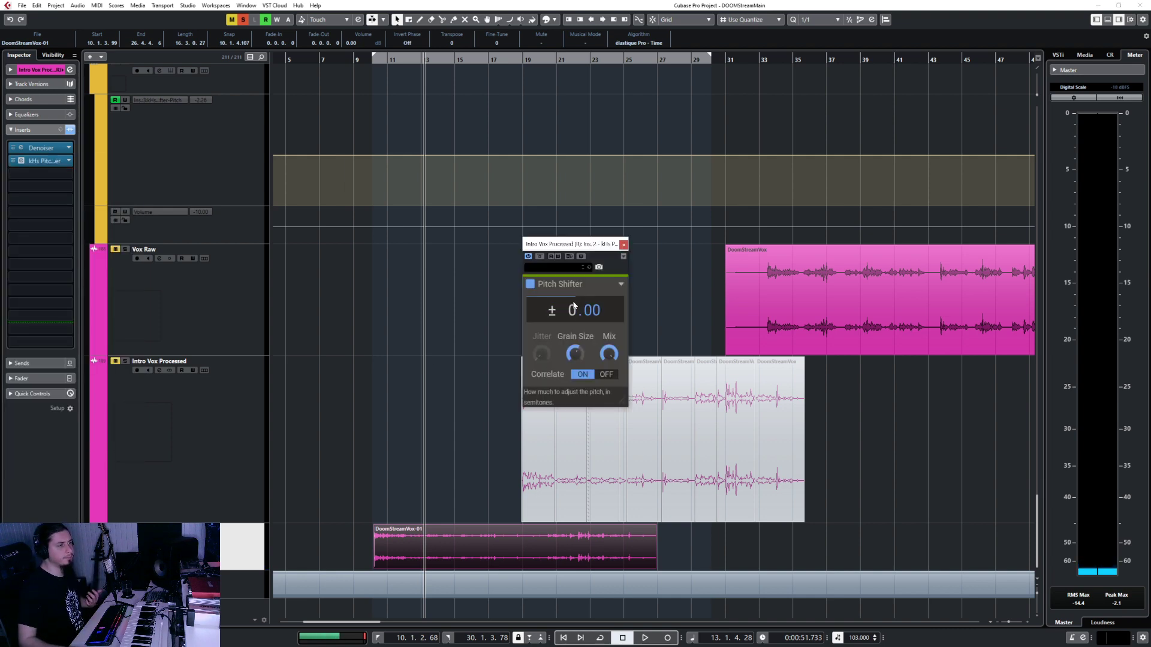
{"action": "scroll", "coordinate": [574, 307], "scroll_direction": "down", "scroll_amount": 10}
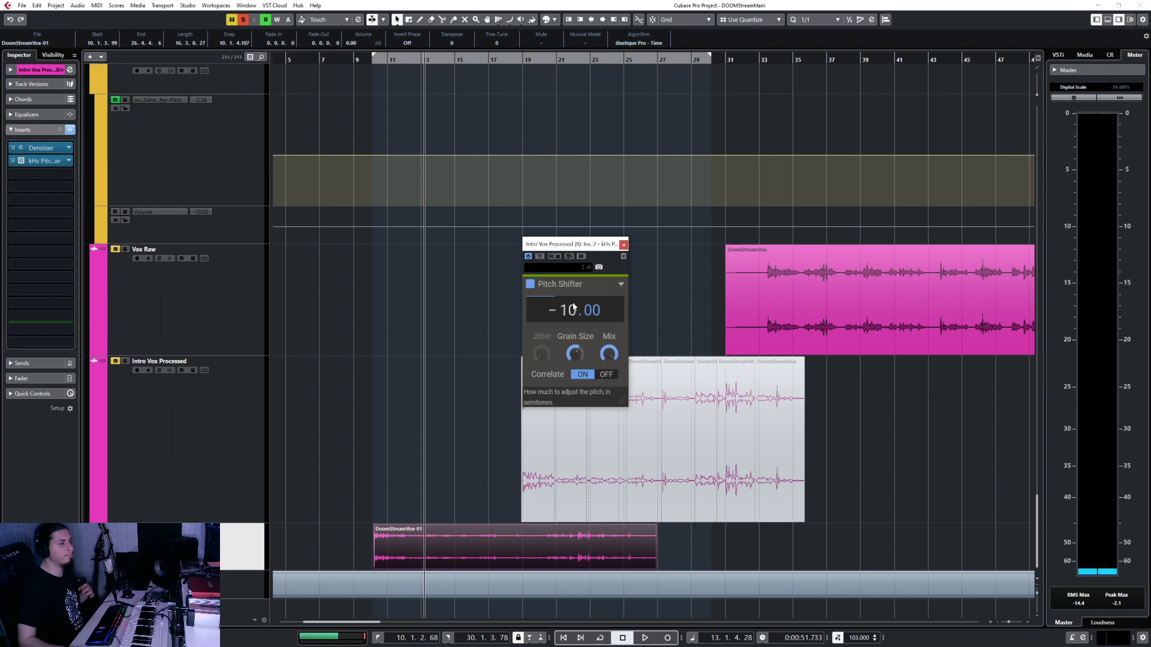
{"action": "left_click_drag", "start_coordinate": [574, 306], "coordinate": [595, 319]}
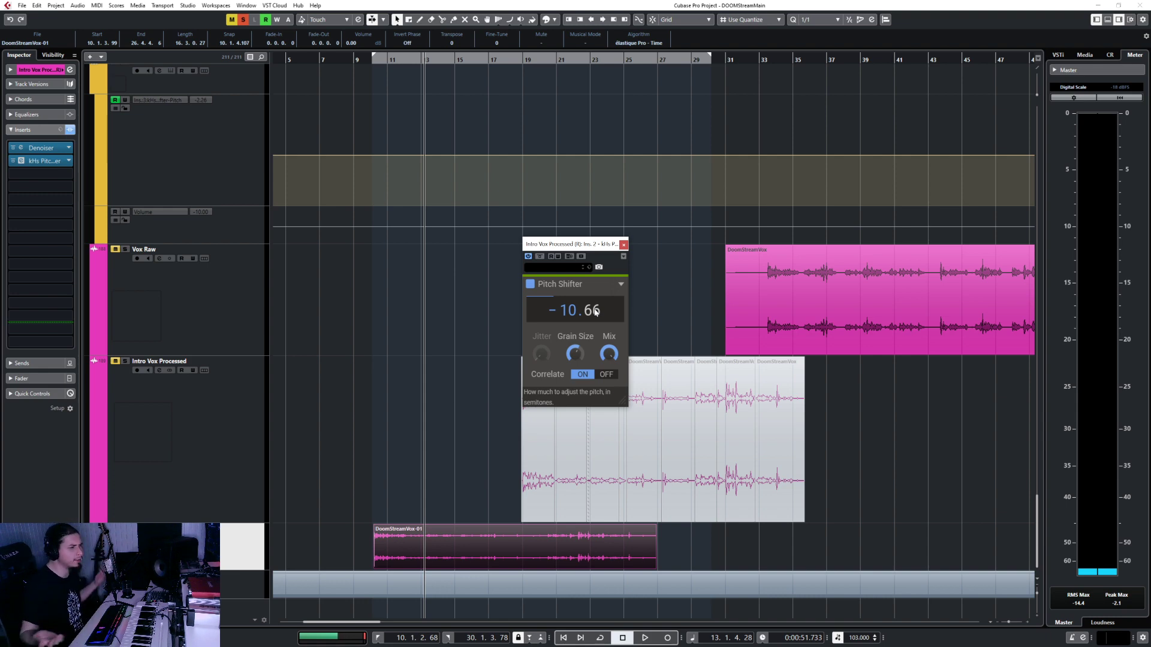
Step: Play the rendered vocal from its start and set the Pitch Shifter to -6.66 semitones
{"action": "left_click", "coordinate": [371, 57]}
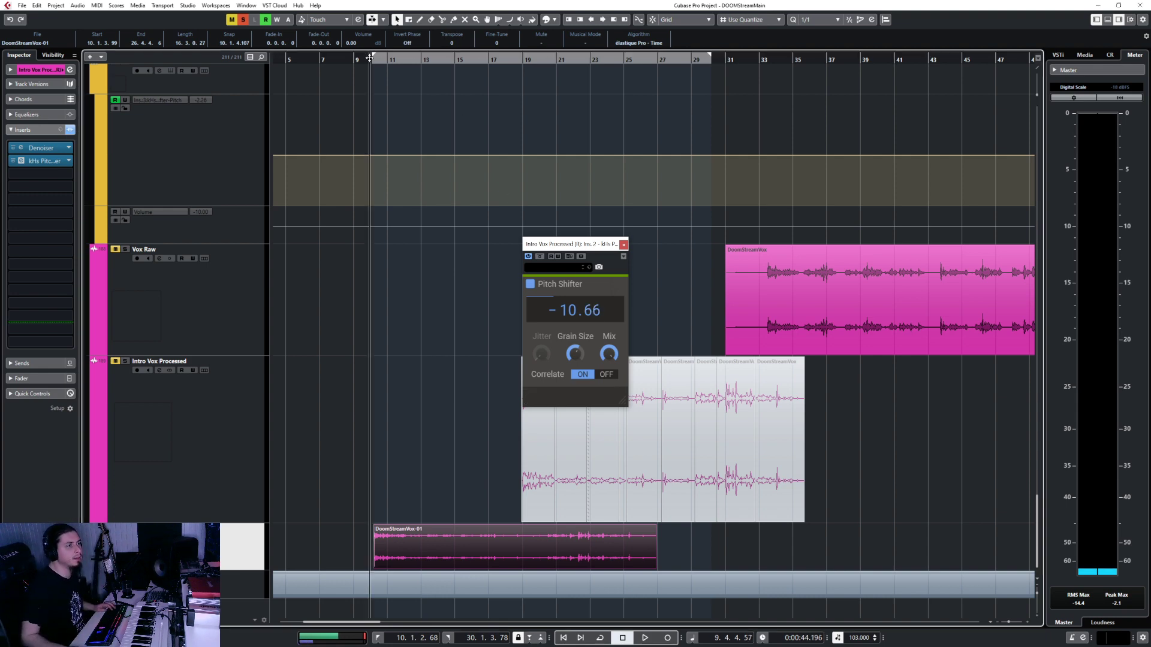
{"action": "key", "text": "space"}
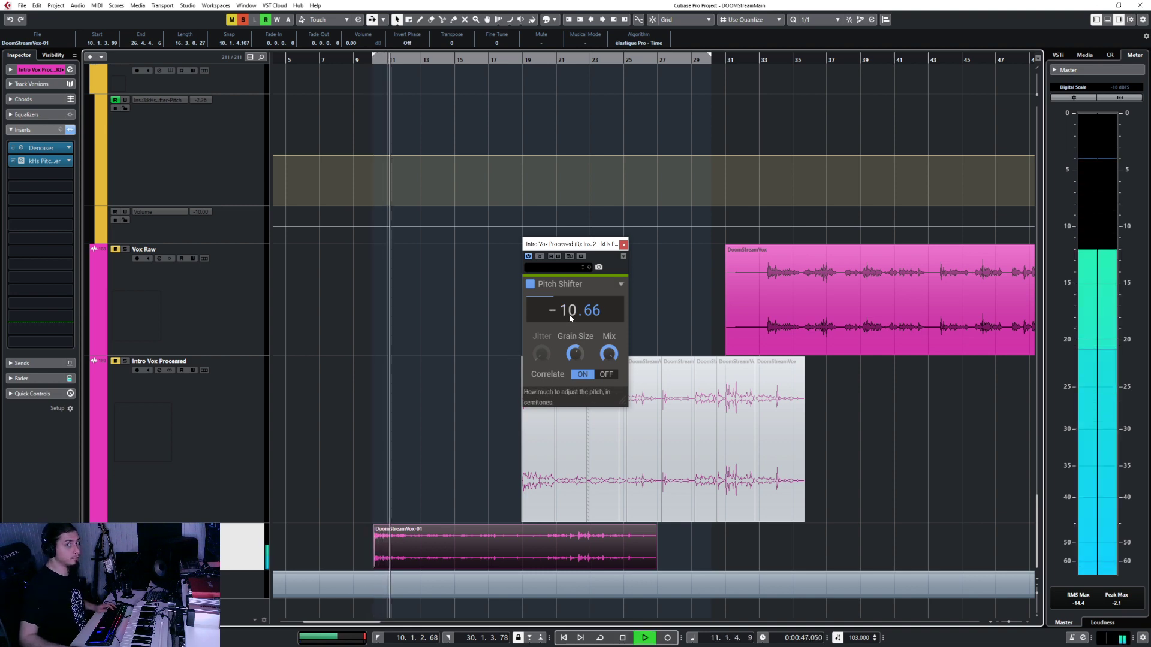
{"action": "left_click_drag", "start_coordinate": [569, 314], "coordinate": [569, 291]}
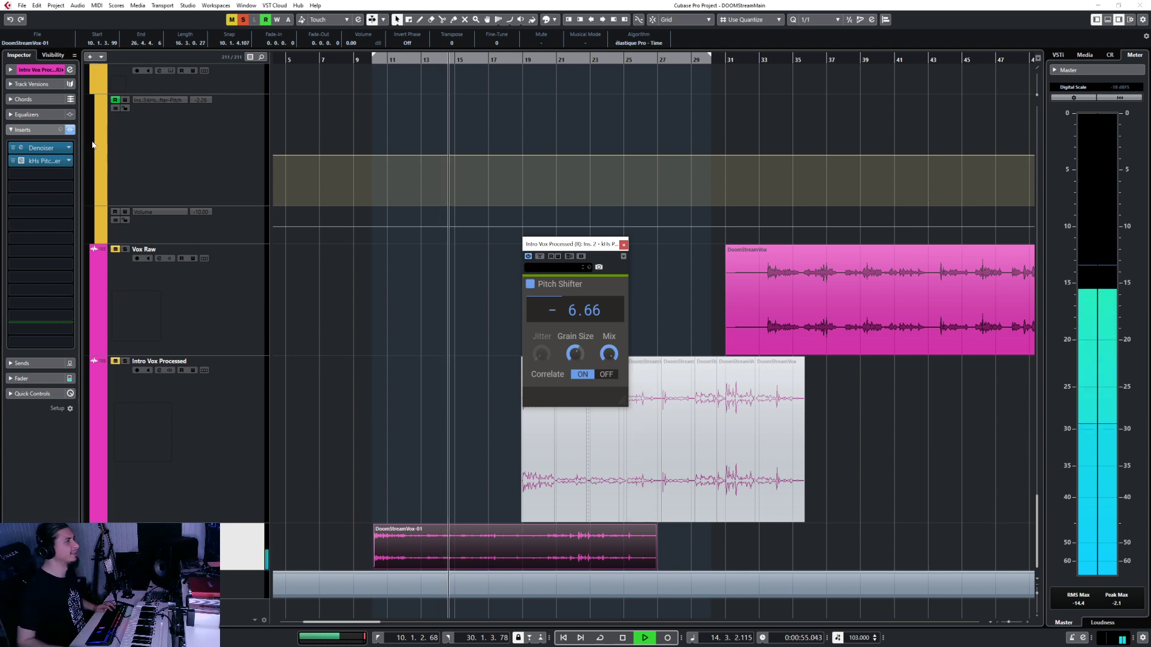
{"action": "left_click", "coordinate": [49, 175]}
{"action": "left_click", "coordinate": [626, 245]}
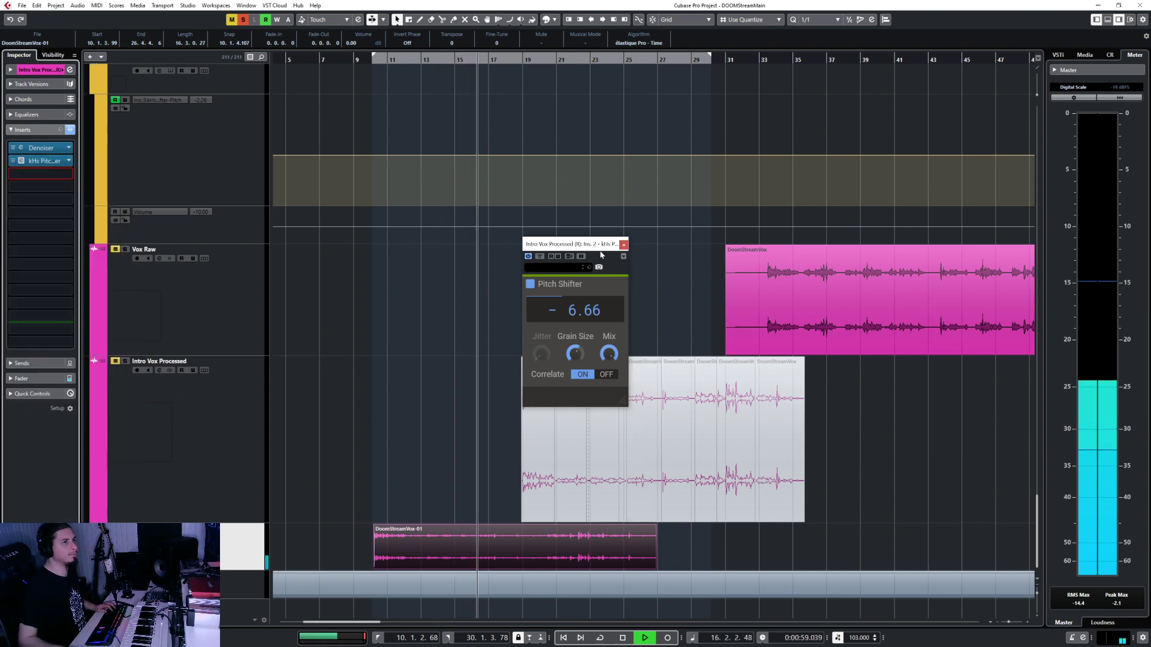
{"action": "left_click", "coordinate": [58, 176]}
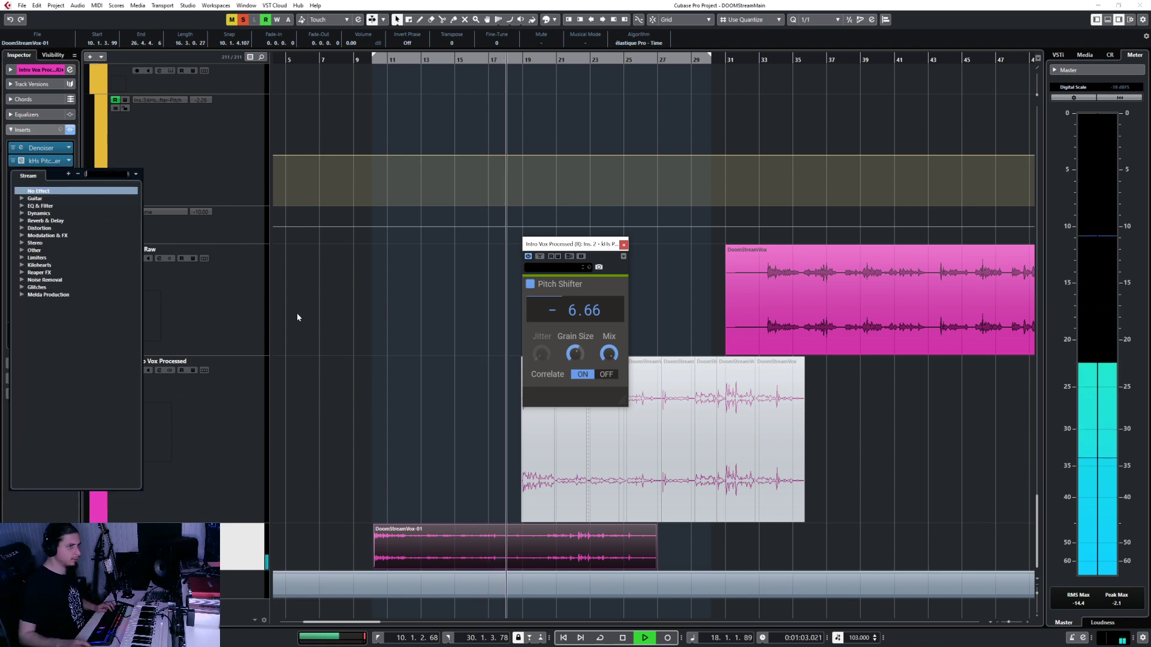
{"action": "left_click", "coordinate": [579, 253]}
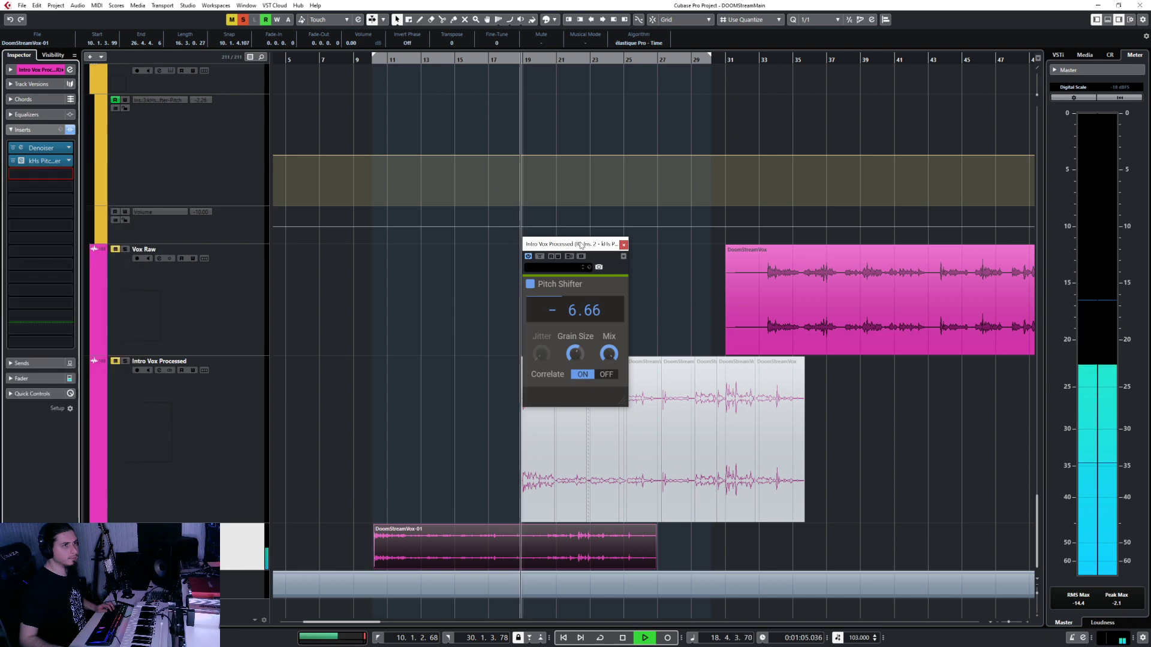
Step: Stop playback and lower the Pitch Shifter's dry/wet mix to about 94%
{"action": "mouse_move", "coordinate": [608, 355]}
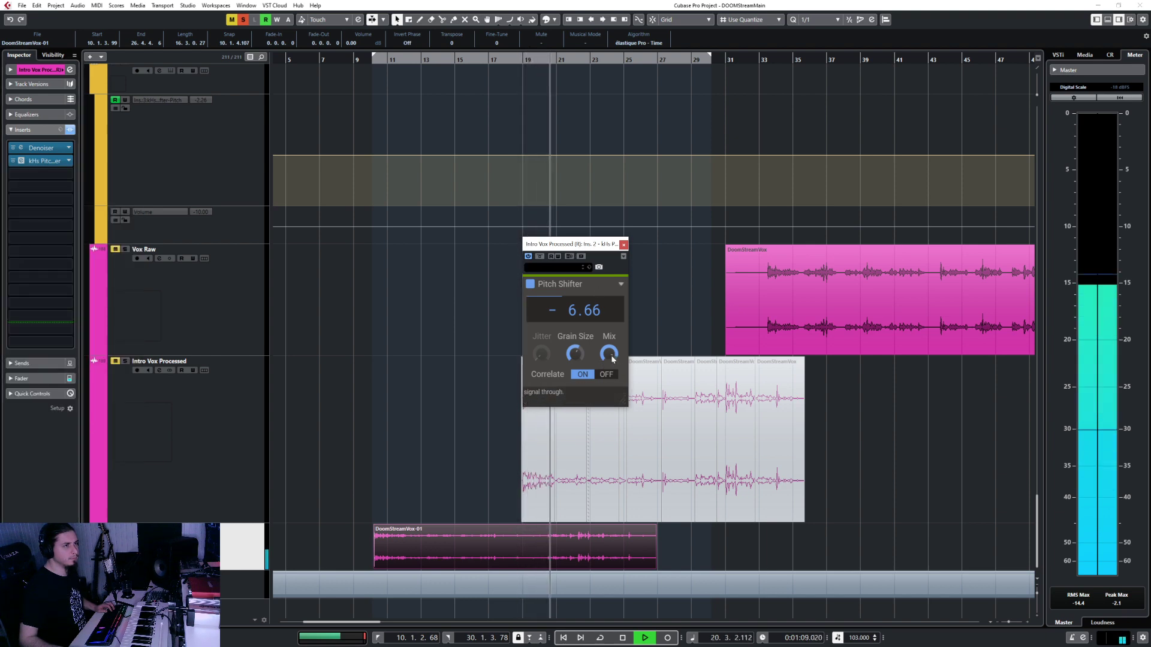
{"action": "key", "text": "space"}
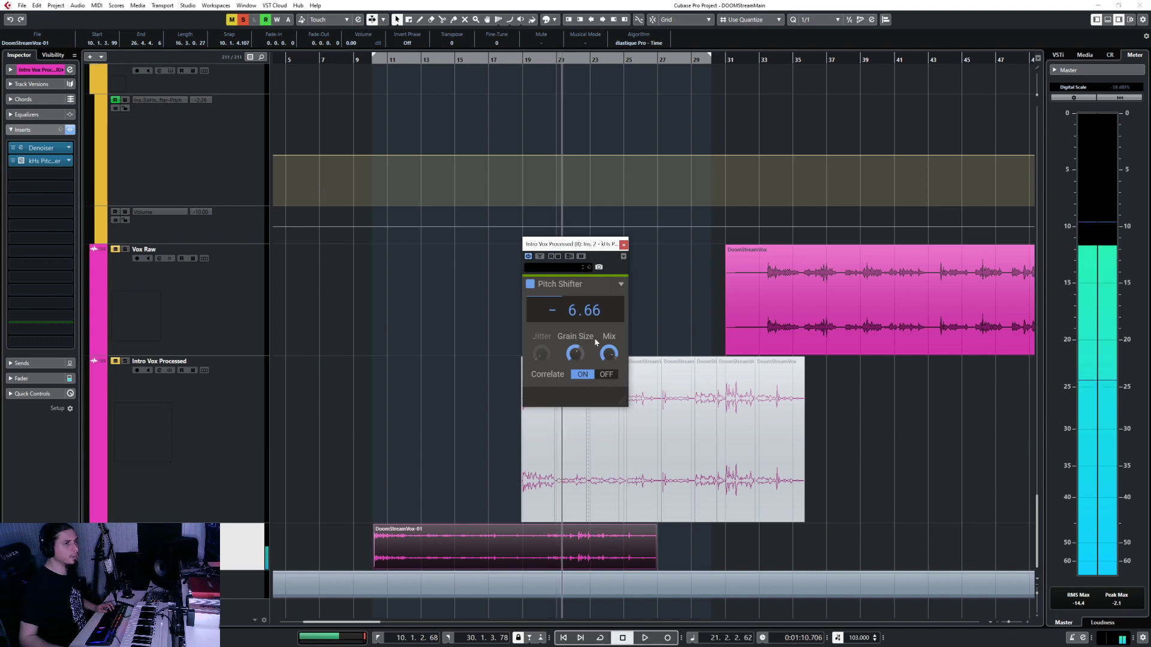
{"action": "scroll", "coordinate": [608, 354], "scroll_direction": "down", "scroll_amount": 3}
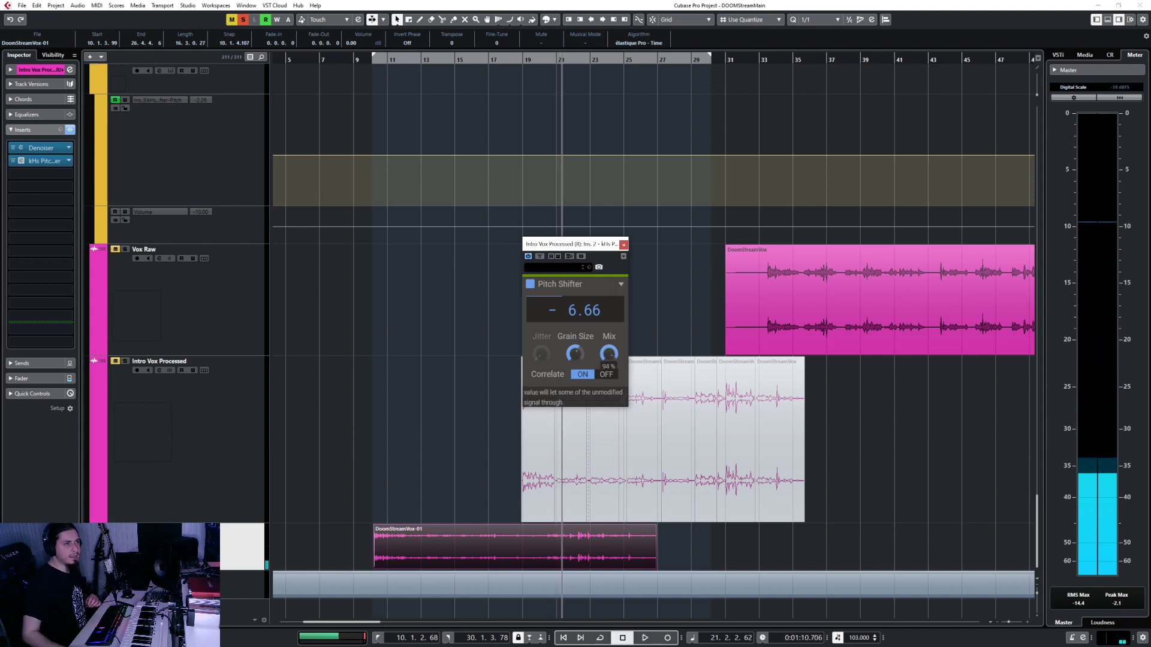
{"action": "scroll", "coordinate": [608, 353], "scroll_direction": "down", "scroll_amount": 2}
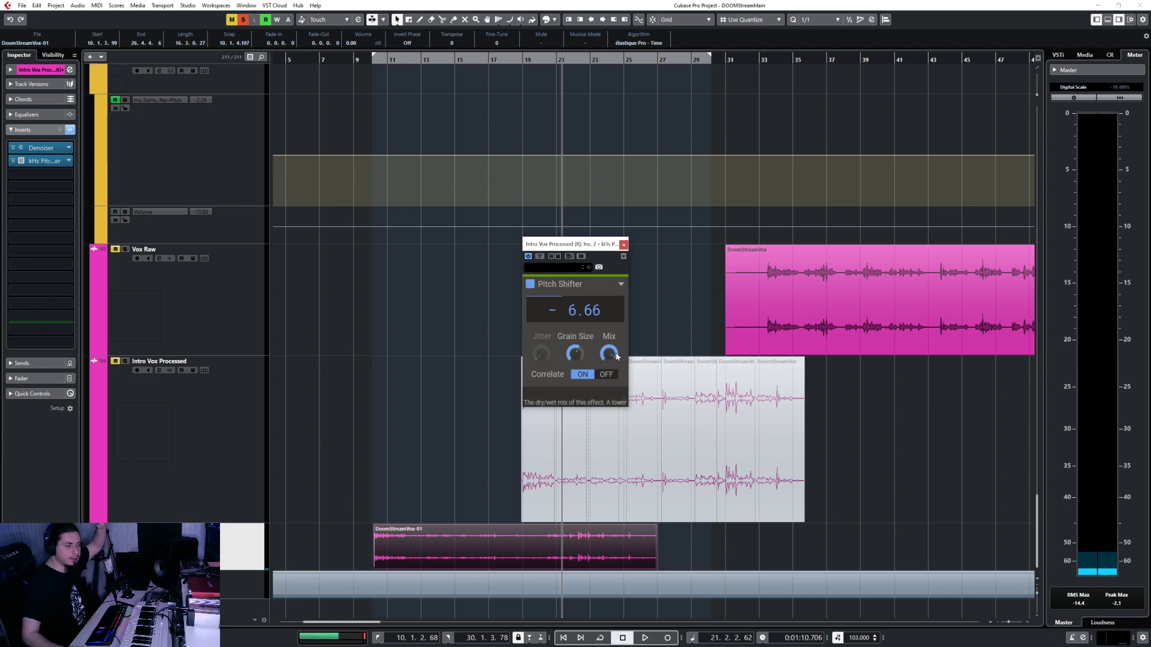
Step: Insert Virtual Mix Rack in the rendered vocal track's third insert slot
{"action": "left_click", "coordinate": [66, 175]}
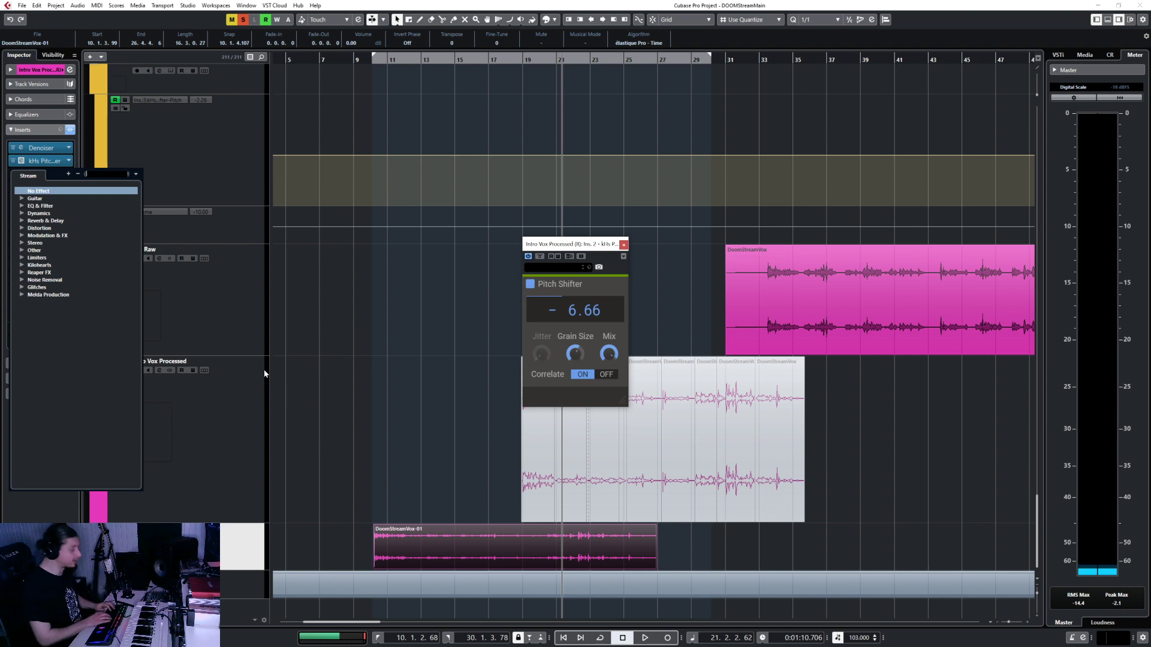
{"action": "type", "text": "virtua"}
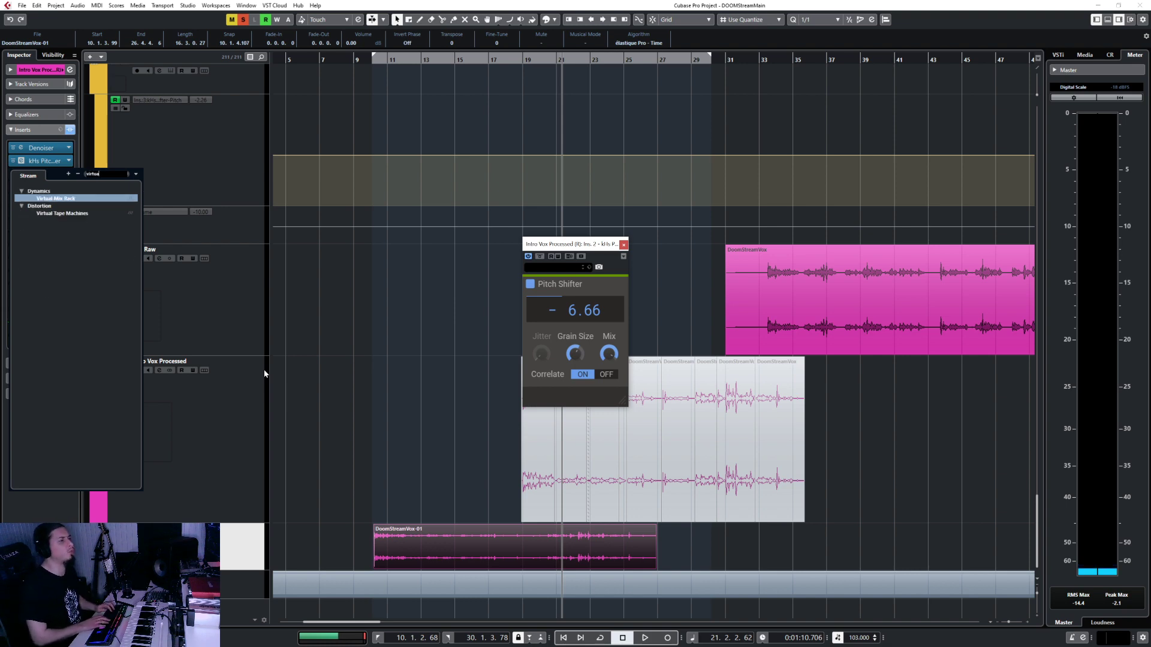
{"action": "key", "text": "Escape"}
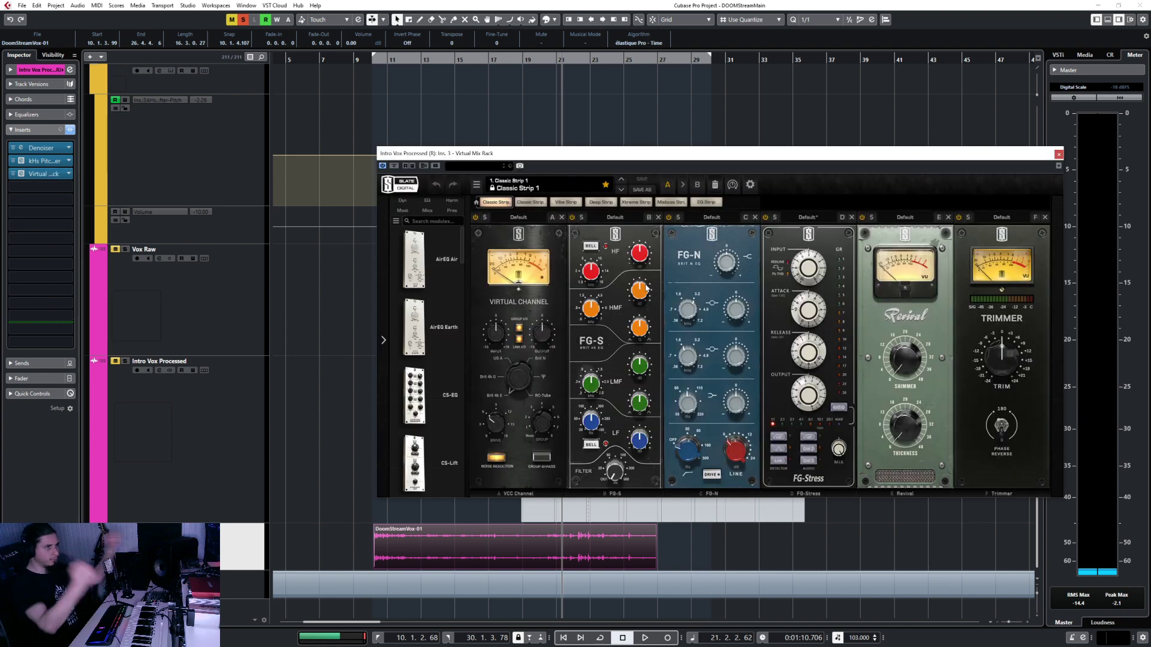
Step: Clear all default modules from the Virtual Mix Rack so it holds only empty slots
{"action": "left_click", "coordinate": [715, 186]}
{"action": "scroll", "coordinate": [456, 347], "scroll_direction": "down", "scroll_amount": 10}
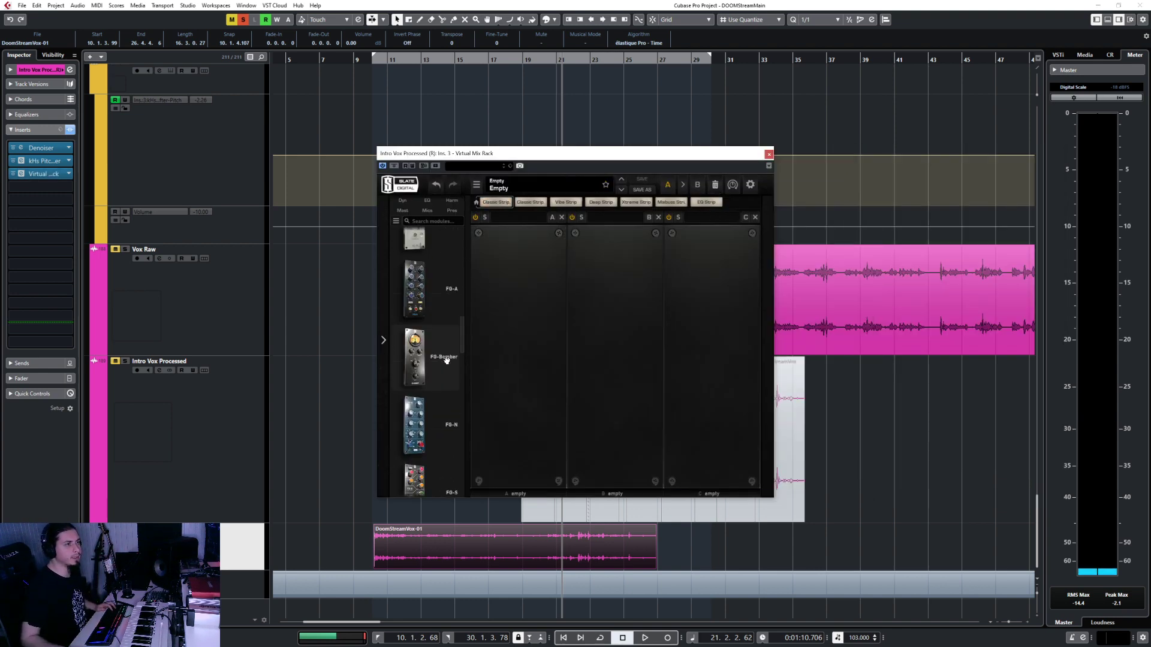
Step: Move Virtual Mix Rack to the vocal track's fourth insert slot and insert the Frequency EQ in the third
{"action": "left_click_drag", "start_coordinate": [44, 173], "coordinate": [56, 188]}
{"action": "left_click", "coordinate": [56, 175]}
{"action": "type", "text": "fr"}
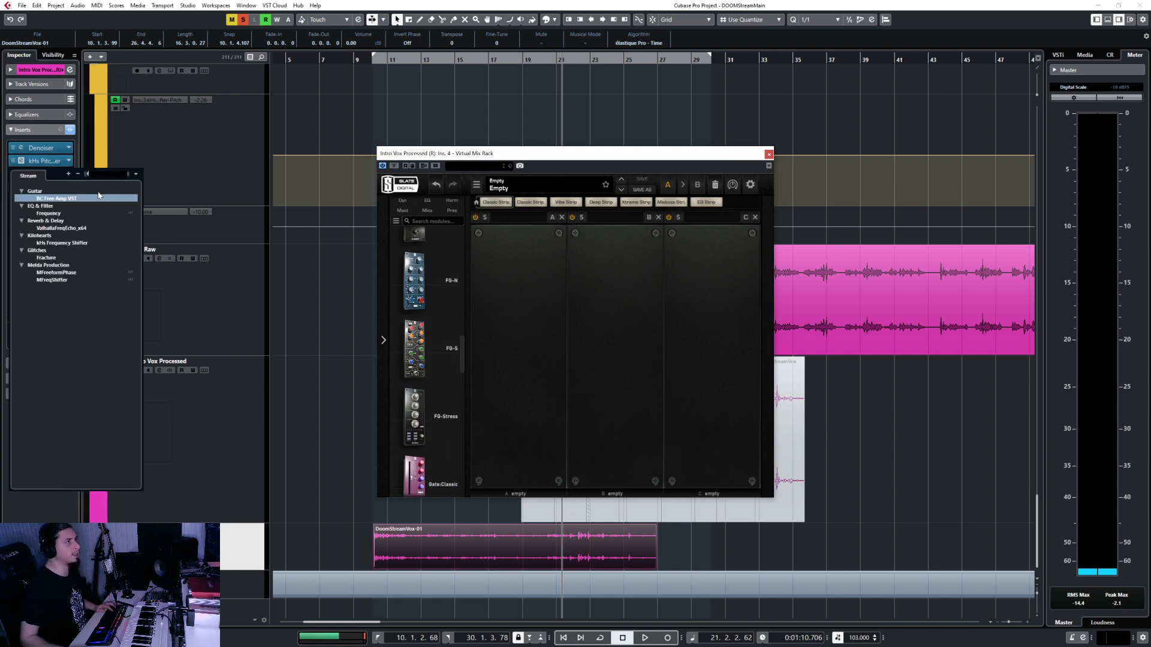
{"action": "type", "text": "eq"}
{"action": "key", "text": "Return"}
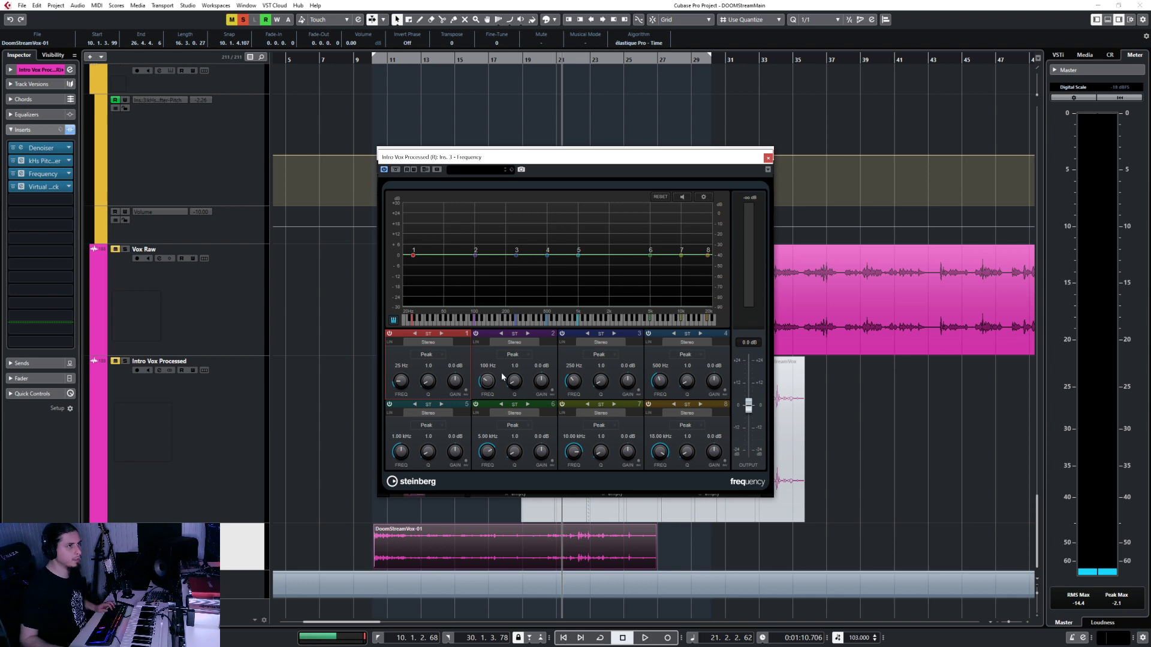
Step: Disable bands 2 through 7 of the Frequency EQ
{"action": "left_click", "coordinate": [476, 333]}
{"action": "left_click", "coordinate": [562, 333]}
{"action": "left_click", "coordinate": [648, 334]}
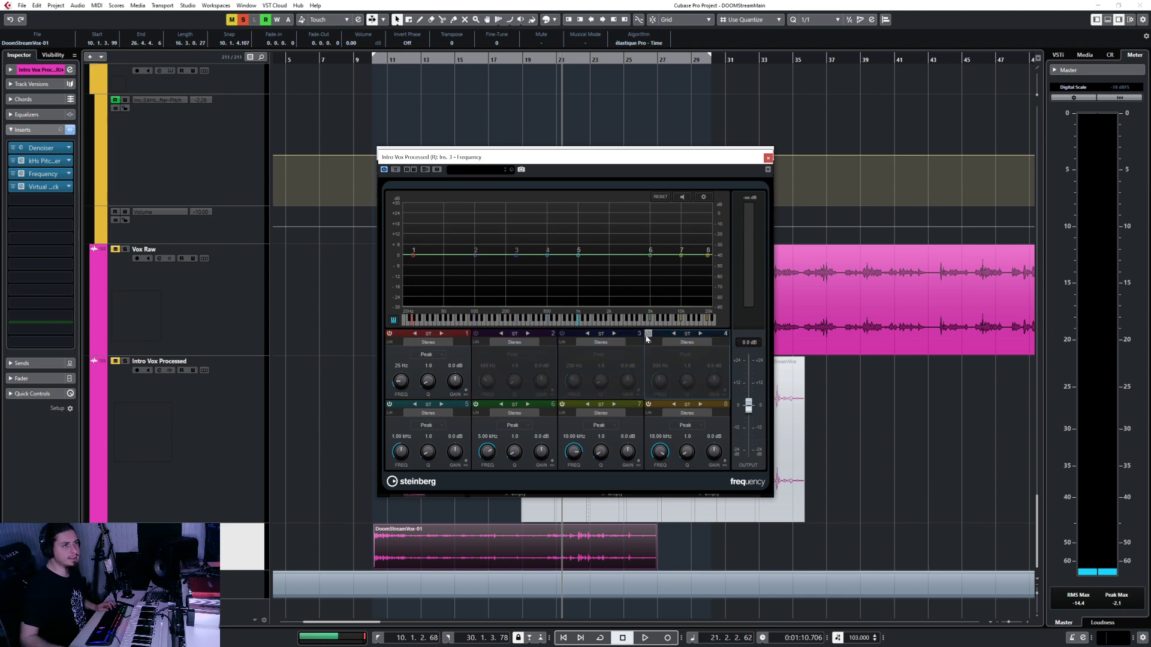
{"action": "left_click", "coordinate": [562, 404]}
{"action": "left_click", "coordinate": [475, 404]}
{"action": "left_click", "coordinate": [389, 404]}
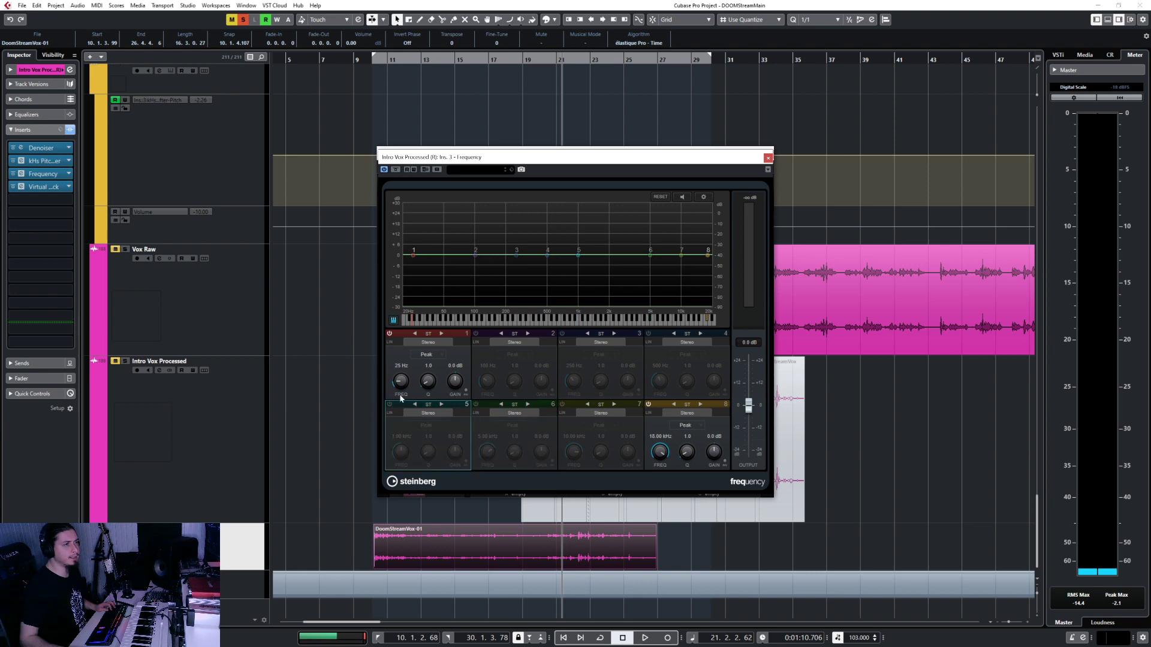
Step: Set EQ band 1 to a Cut 24 low-cut filter at 150 Hz
{"action": "left_click", "coordinate": [433, 356]}
{"action": "left_click", "coordinate": [441, 375]}
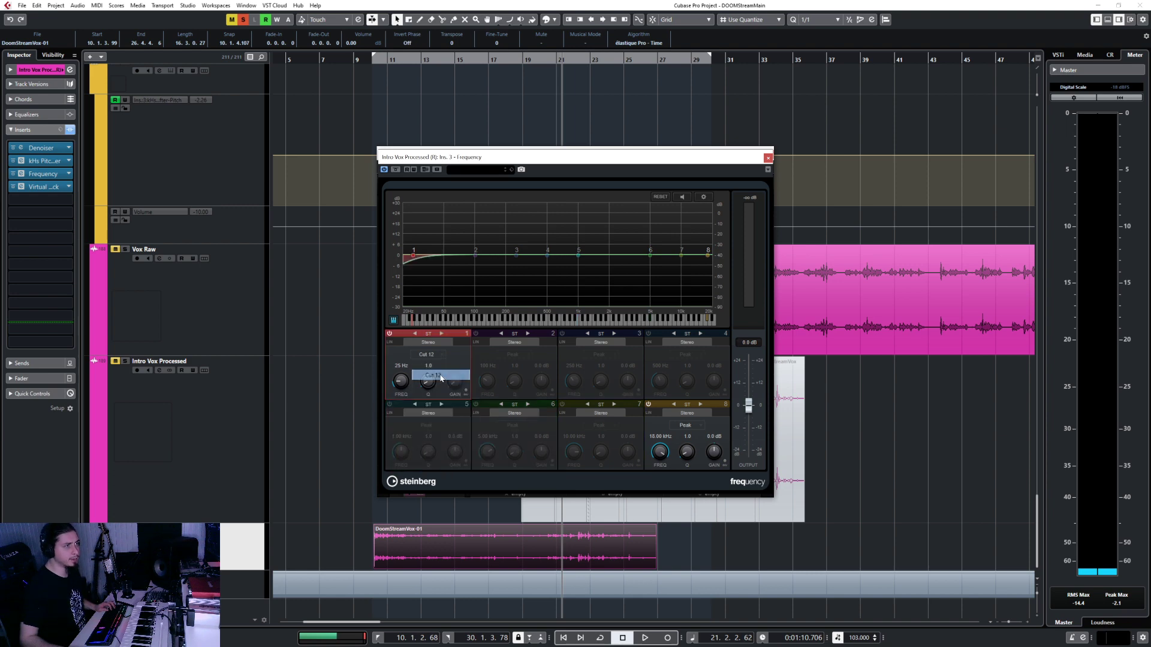
{"action": "left_click", "coordinate": [431, 358]}
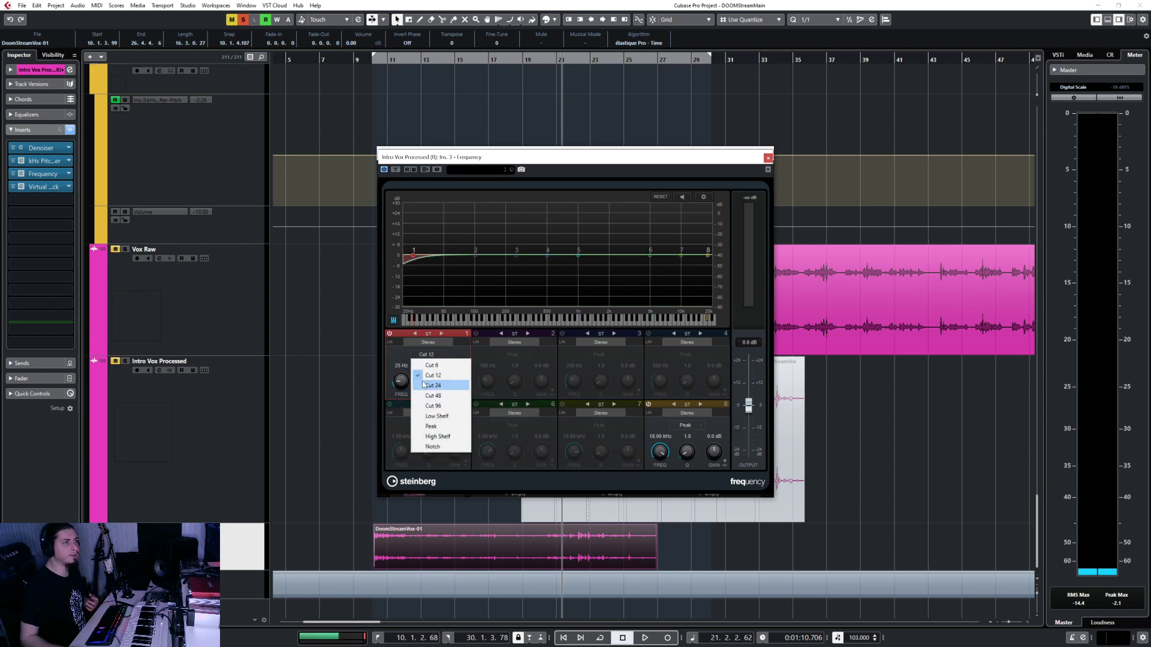
{"action": "left_click", "coordinate": [432, 385]}
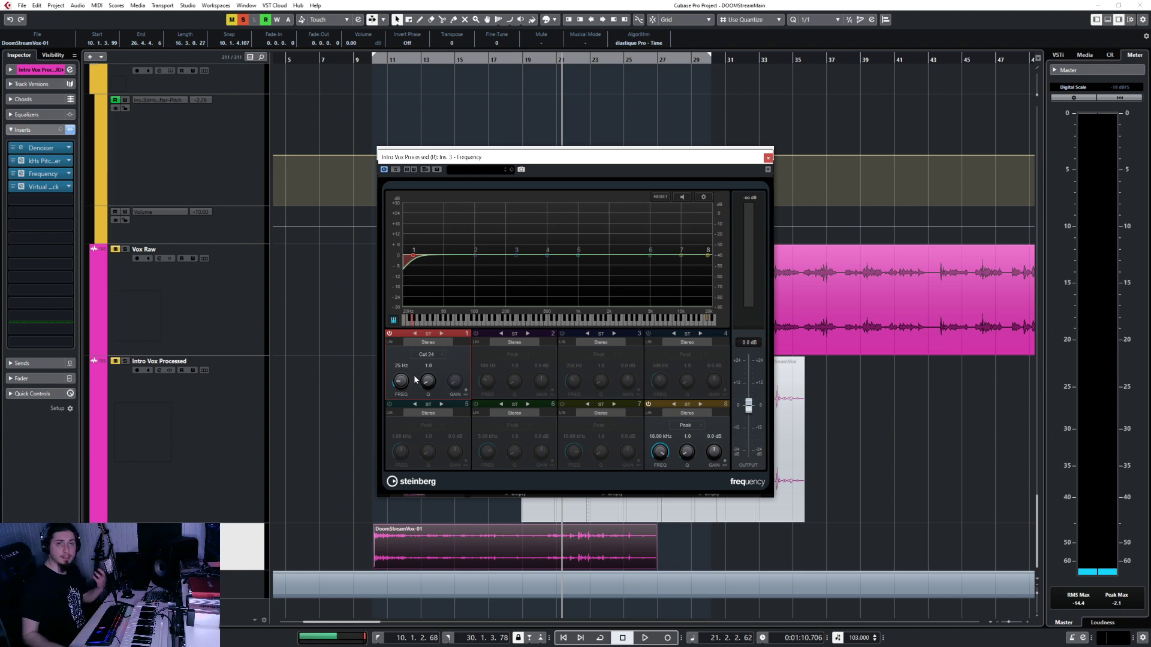
{"action": "left_click_drag", "start_coordinate": [402, 377], "coordinate": [404, 367]}
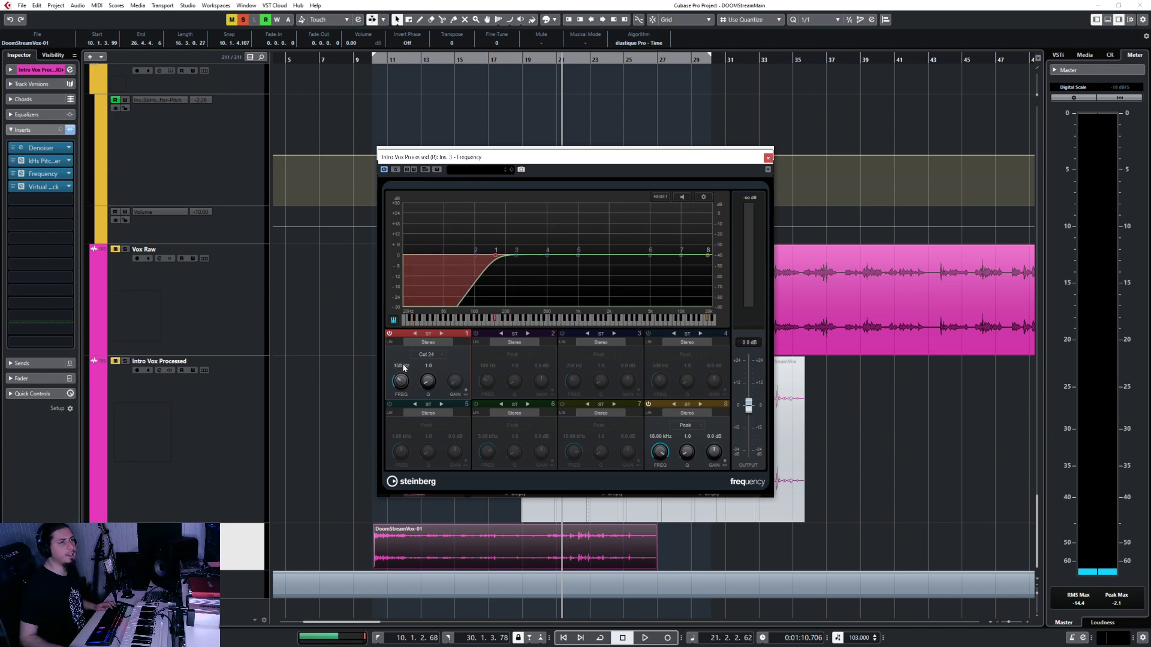
Step: Play the rendered vocal from its start and cut EQ band 3 by 4.5 dB at 267 Hz
{"action": "left_click", "coordinate": [368, 60]}
{"action": "key", "text": "space"}
{"action": "left_click_drag", "start_coordinate": [517, 256], "coordinate": [520, 266]}
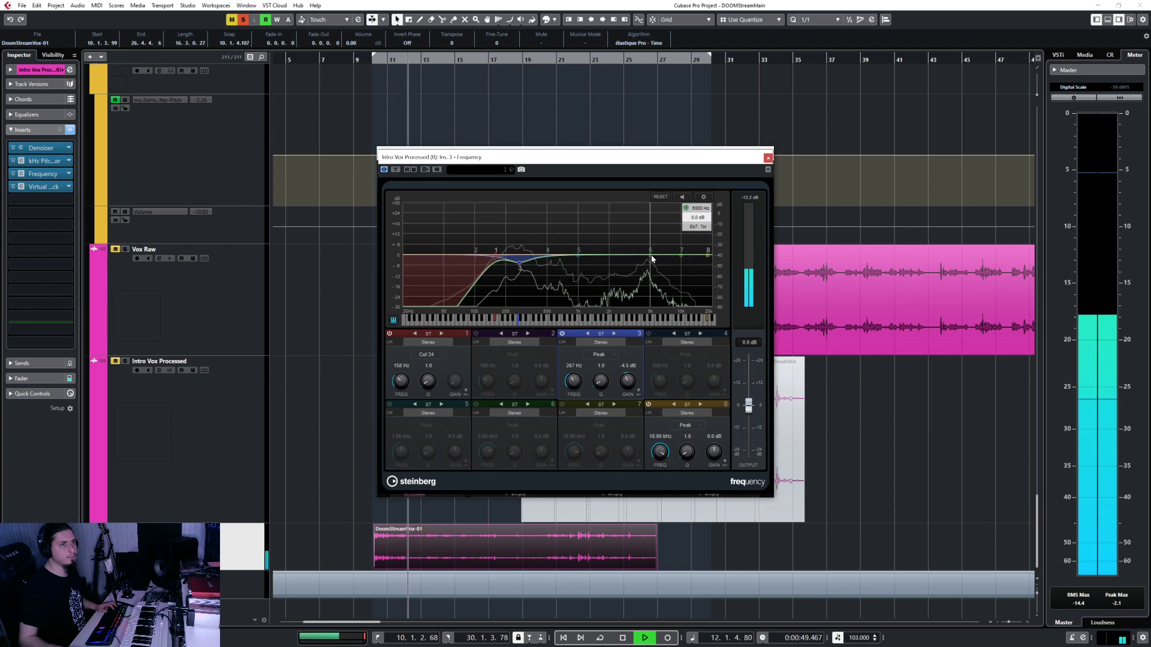
Step: Boost EQ band 6 by 4.5 dB at about 1.6 kHz with a Q of 1.5
{"action": "left_click_drag", "start_coordinate": [652, 259], "coordinate": [599, 251]}
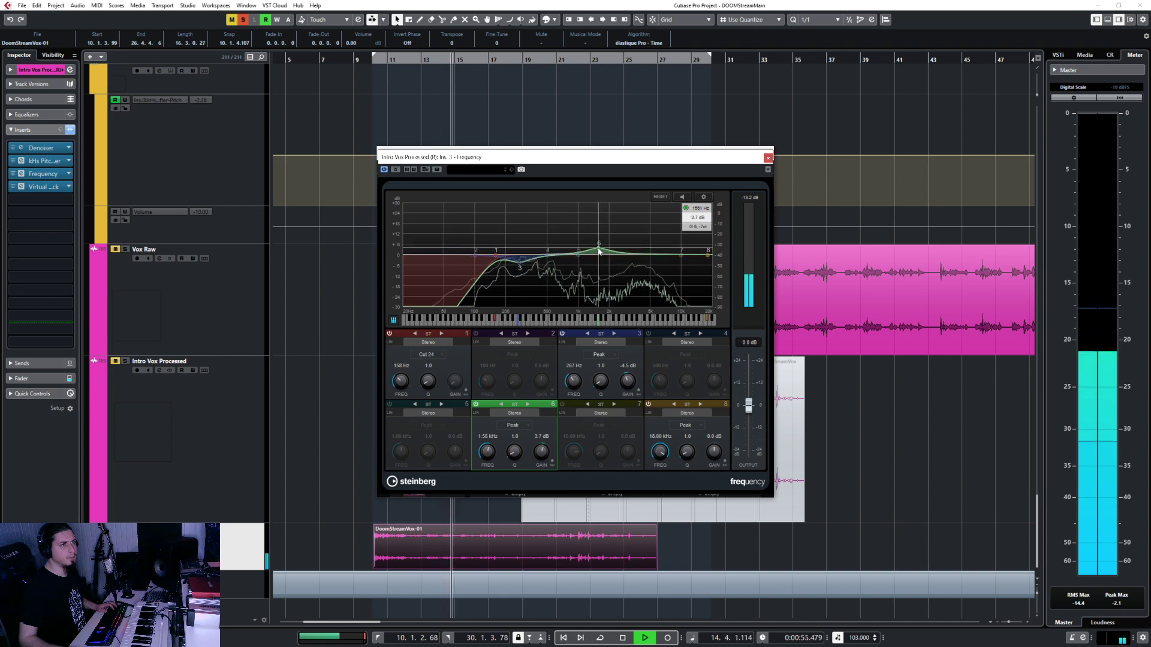
{"action": "scroll", "coordinate": [599, 250], "scroll_direction": "down", "scroll_amount": 5}
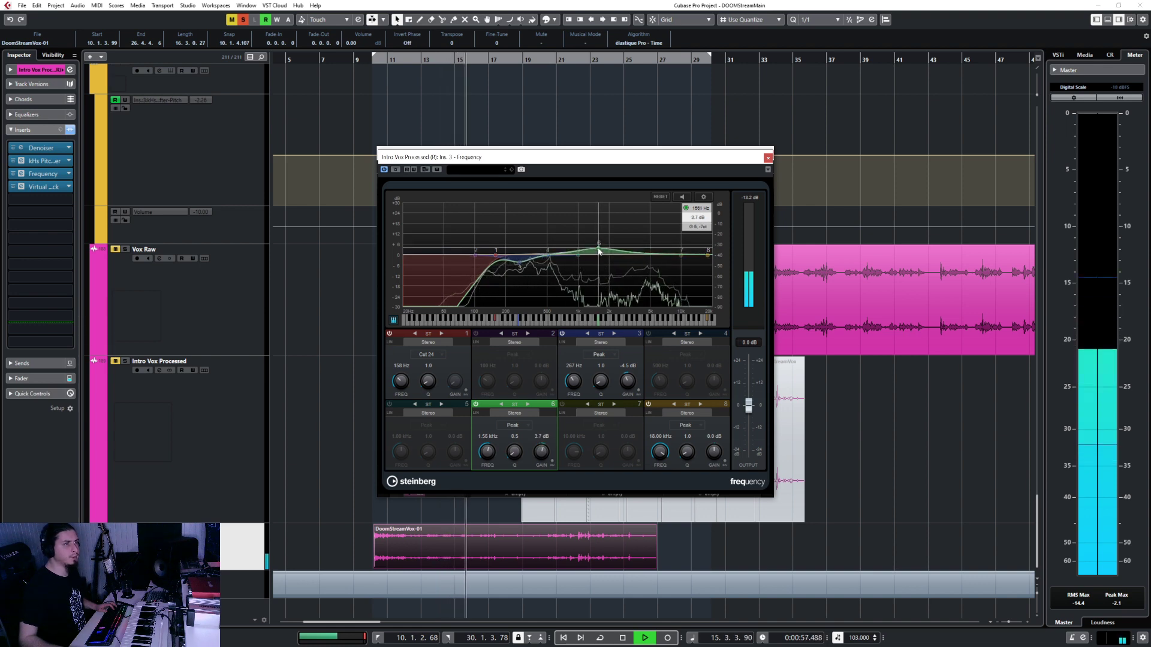
{"action": "scroll", "coordinate": [598, 251], "scroll_direction": "up", "scroll_amount": 10}
{"action": "left_click_drag", "start_coordinate": [599, 250], "coordinate": [600, 250]}
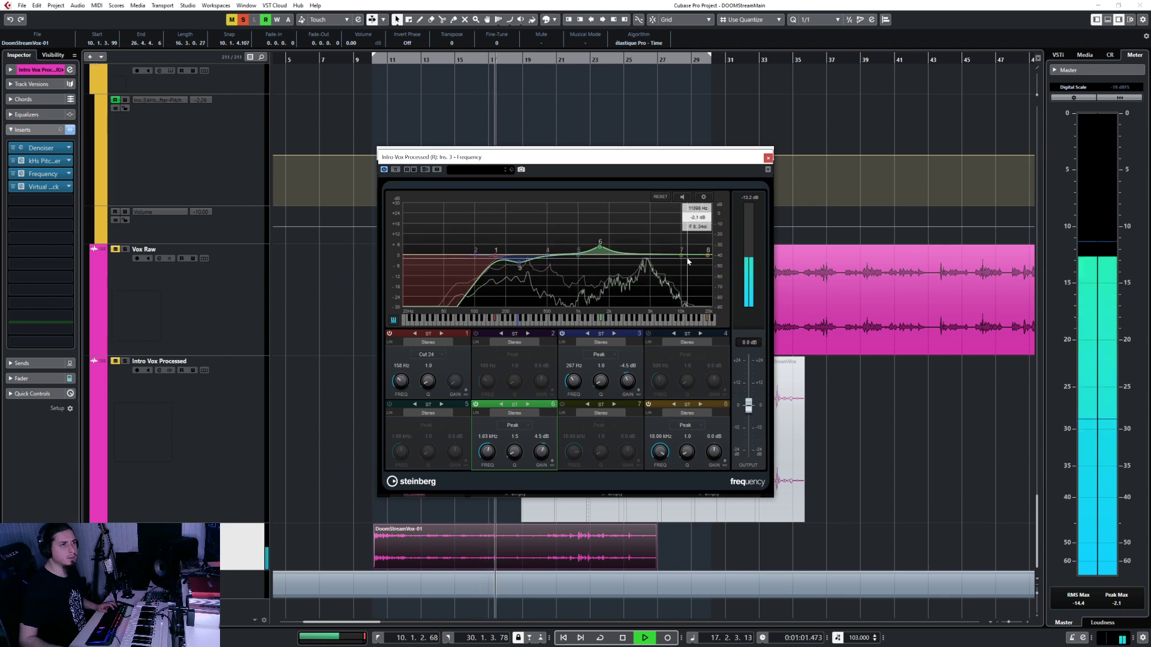
Step: Cut EQ band 7 by about 8.5 dB near 4 kHz with a narrow Q of 11.7, and stop playback
{"action": "left_click_drag", "start_coordinate": [681, 255], "coordinate": [641, 272]}
{"action": "scroll", "coordinate": [666, 263], "scroll_direction": "up", "scroll_amount": 5}
{"action": "scroll", "coordinate": [665, 265], "scroll_direction": "up", "scroll_amount": 8}
{"action": "scroll", "coordinate": [661, 213], "scroll_direction": "up", "scroll_amount": 5}
{"action": "scroll", "coordinate": [660, 214], "scroll_direction": "up", "scroll_amount": 2}
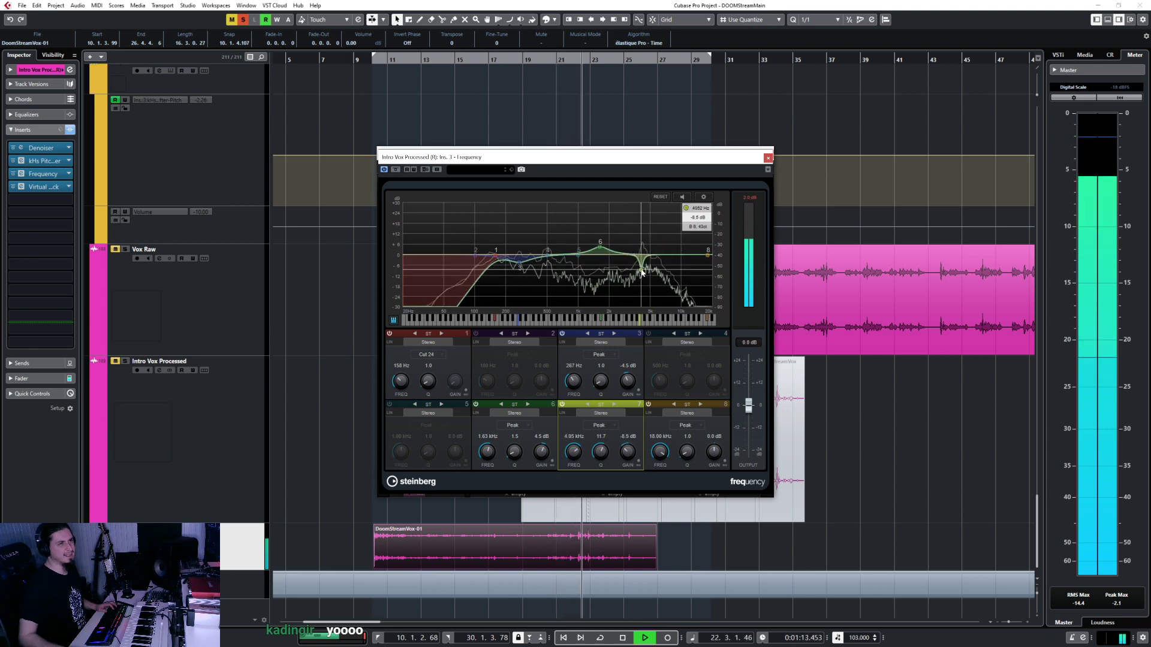
{"action": "left_click", "coordinate": [767, 158]}
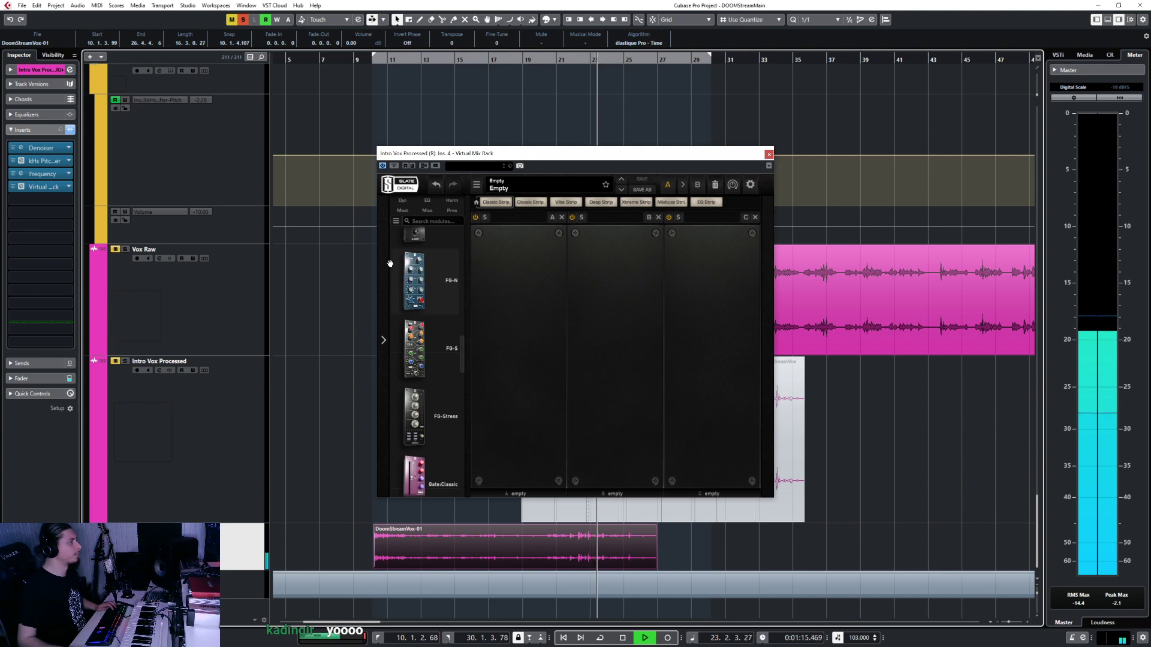
{"action": "key", "text": "space"}
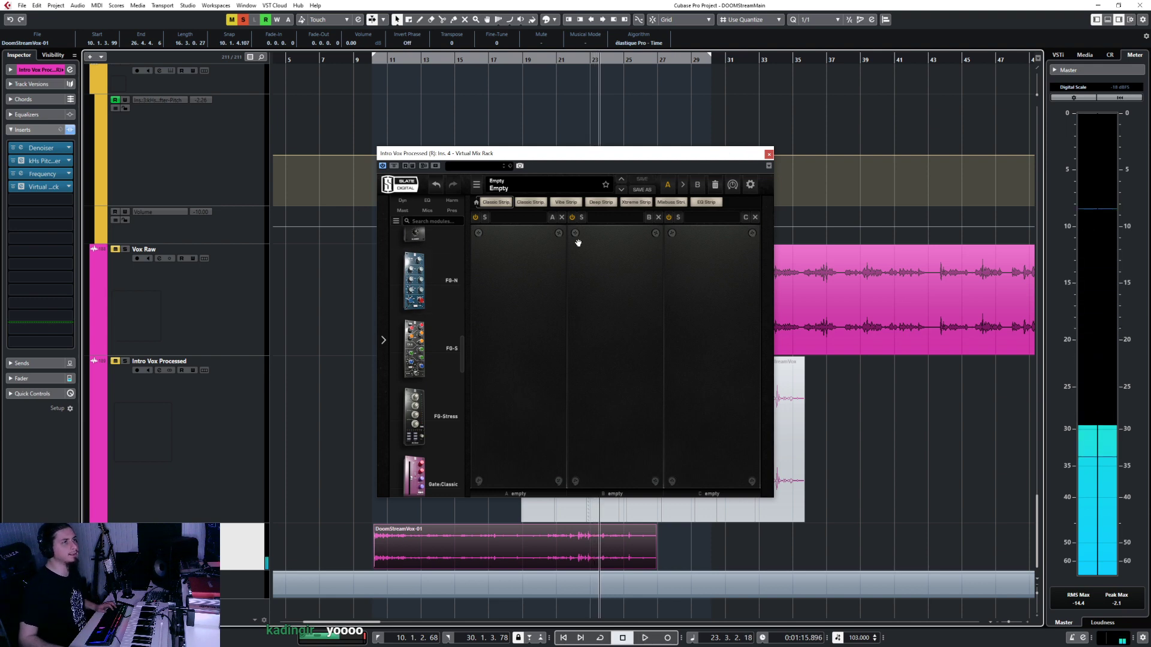
Step: Load the FG-S equalizer module into the first slot of the Virtual Mix Rack
{"action": "scroll", "coordinate": [447, 373], "scroll_direction": "down", "scroll_amount": 15}
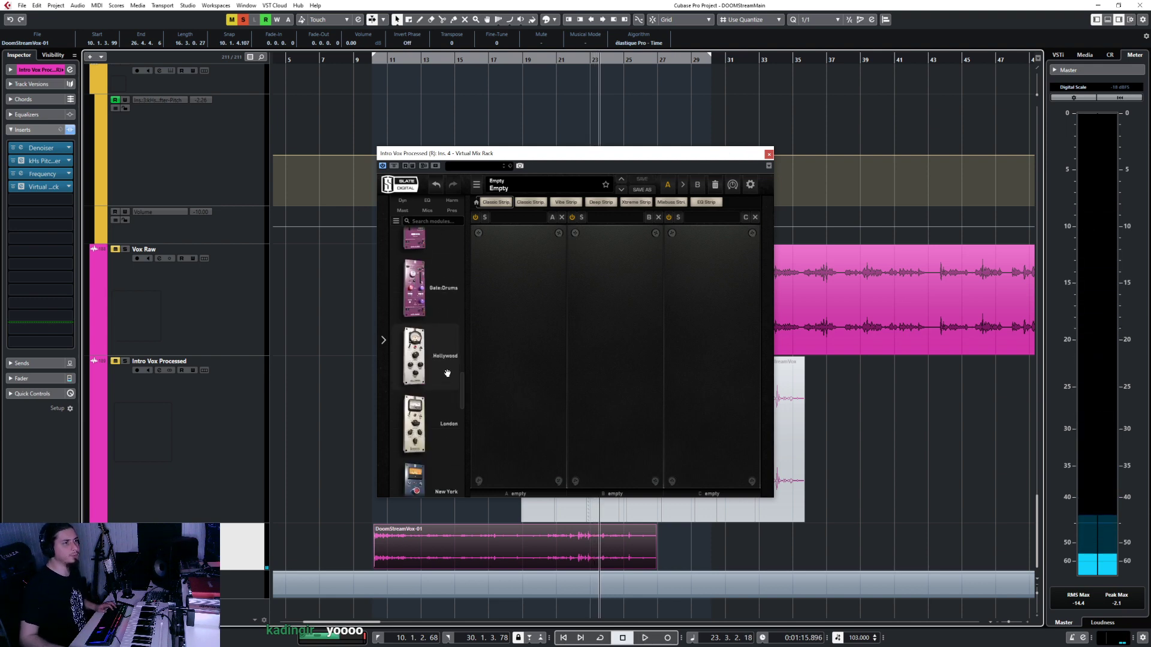
{"action": "scroll", "coordinate": [447, 373], "scroll_direction": "down", "scroll_amount": 8}
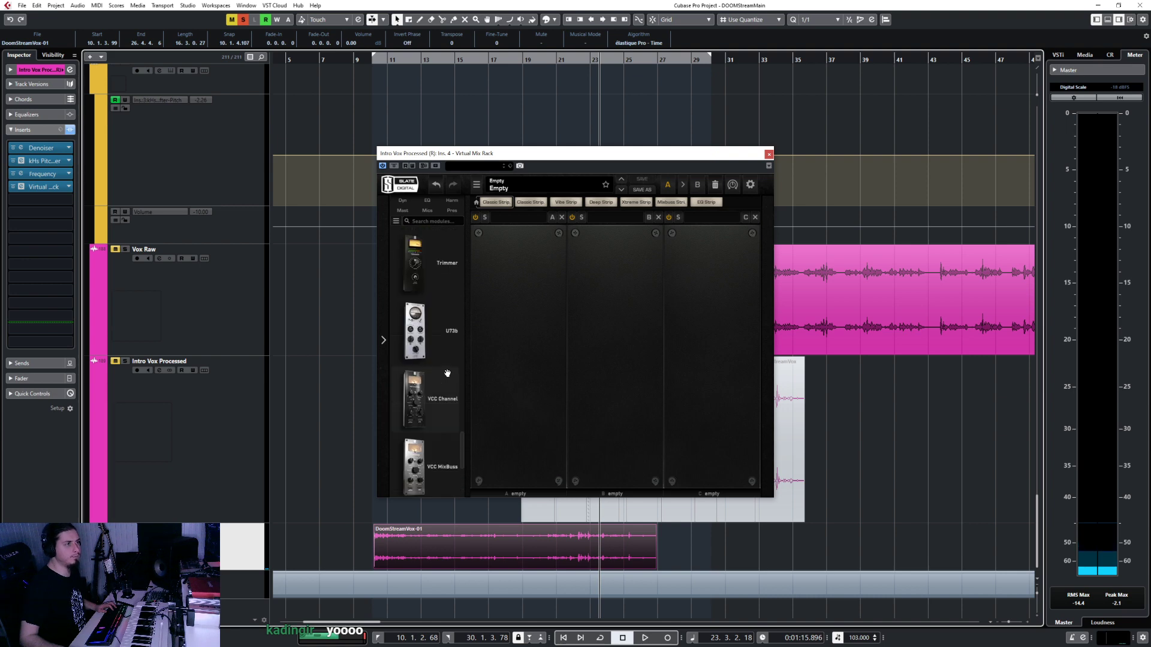
{"action": "scroll", "coordinate": [447, 373], "scroll_direction": "down", "scroll_amount": 1}
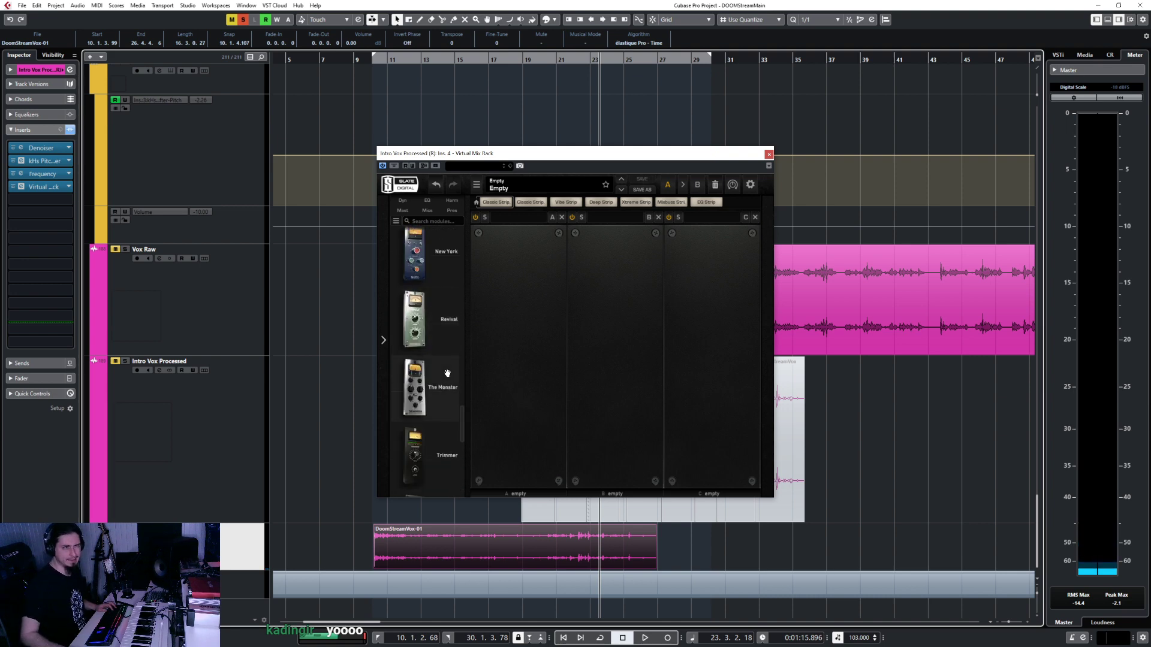
{"action": "scroll", "coordinate": [447, 373], "scroll_direction": "up", "scroll_amount": 20}
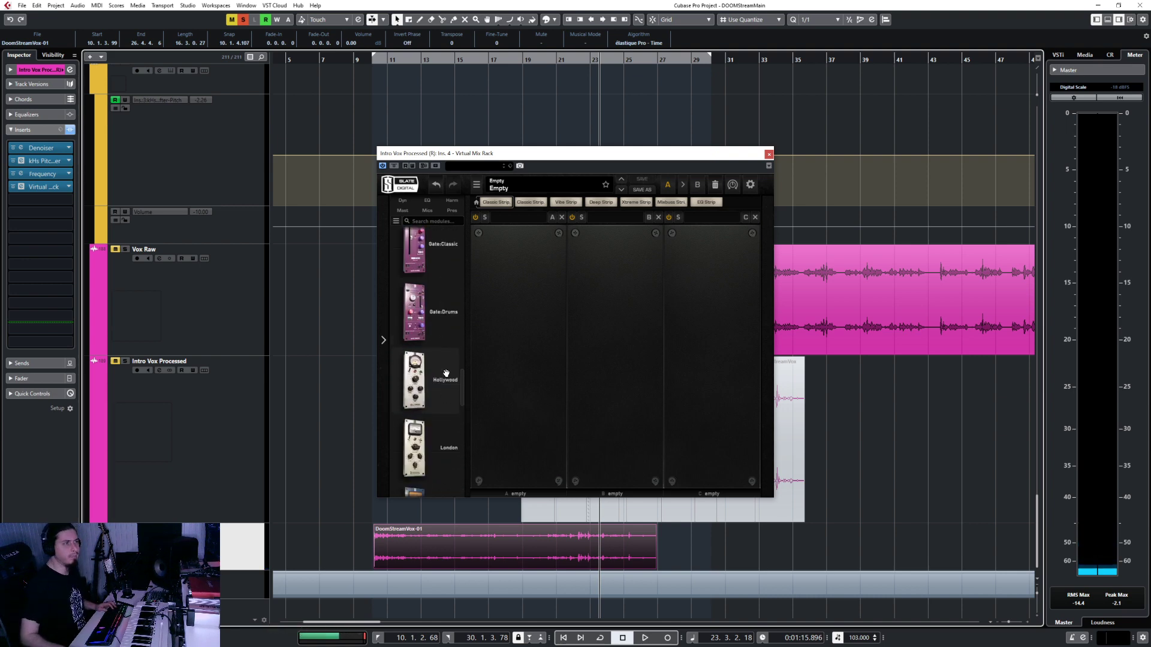
{"action": "scroll", "coordinate": [446, 373], "scroll_direction": "down", "scroll_amount": 8}
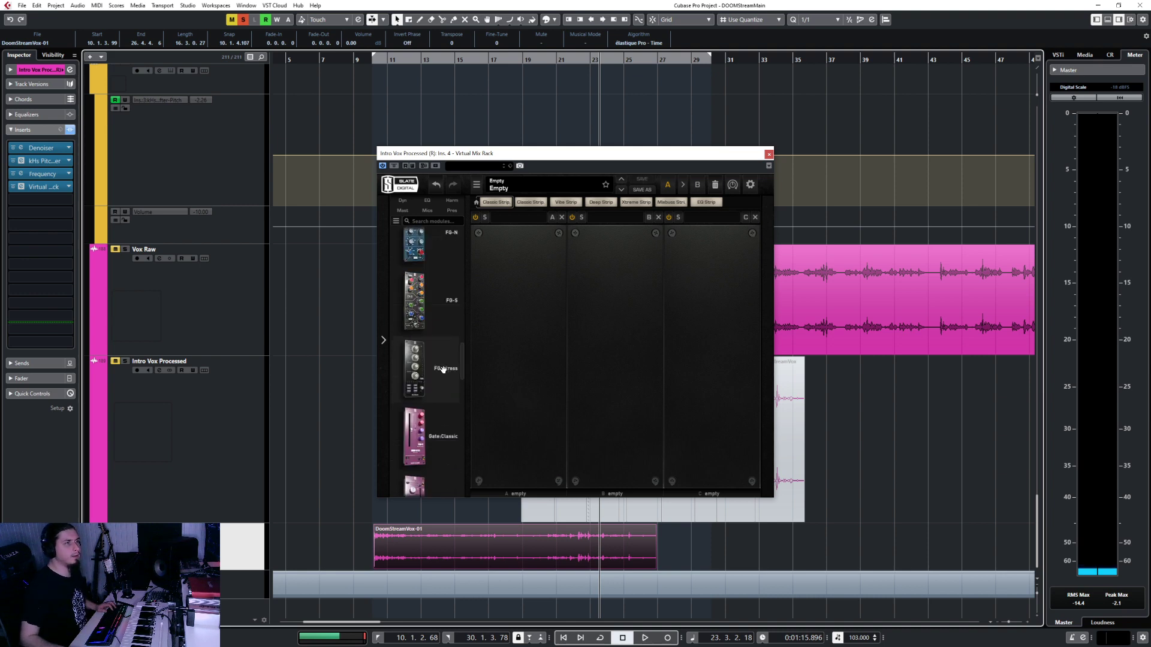
{"action": "scroll", "coordinate": [443, 370], "scroll_direction": "down", "scroll_amount": 10}
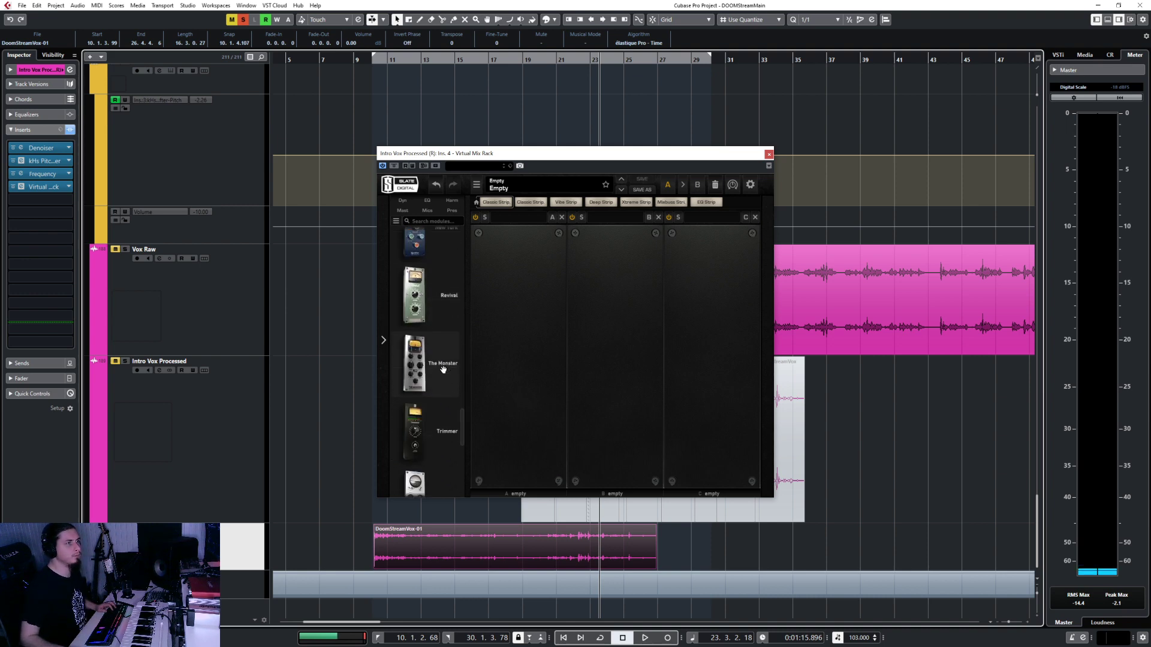
{"action": "scroll", "coordinate": [444, 370], "scroll_direction": "up", "scroll_amount": 18}
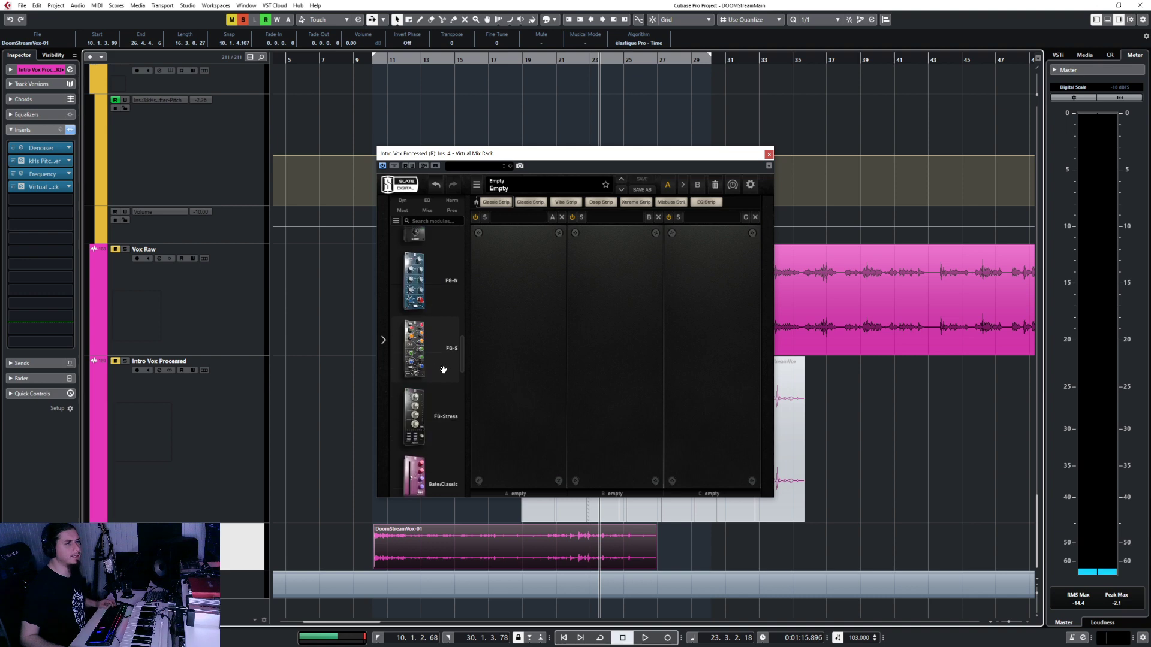
{"action": "left_click_drag", "start_coordinate": [443, 370], "coordinate": [521, 347]}
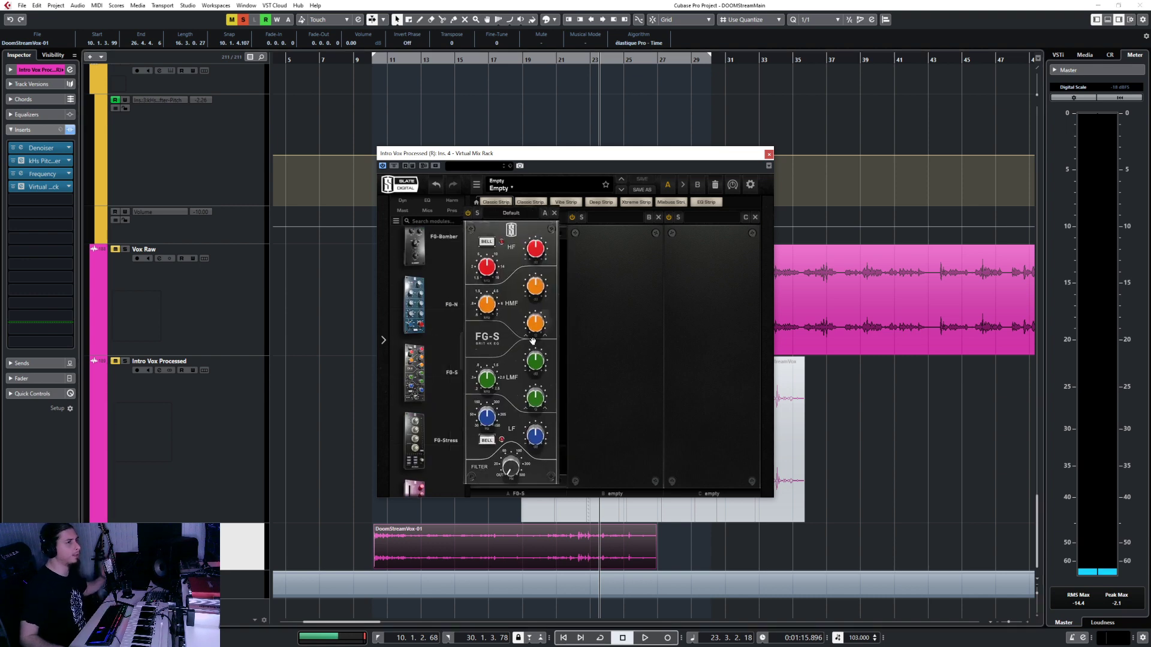
Step: Raise the FG-S high-frequency gain and move the module to the rack's third slot
{"action": "scroll", "coordinate": [442, 299], "scroll_direction": "up", "scroll_amount": 3}
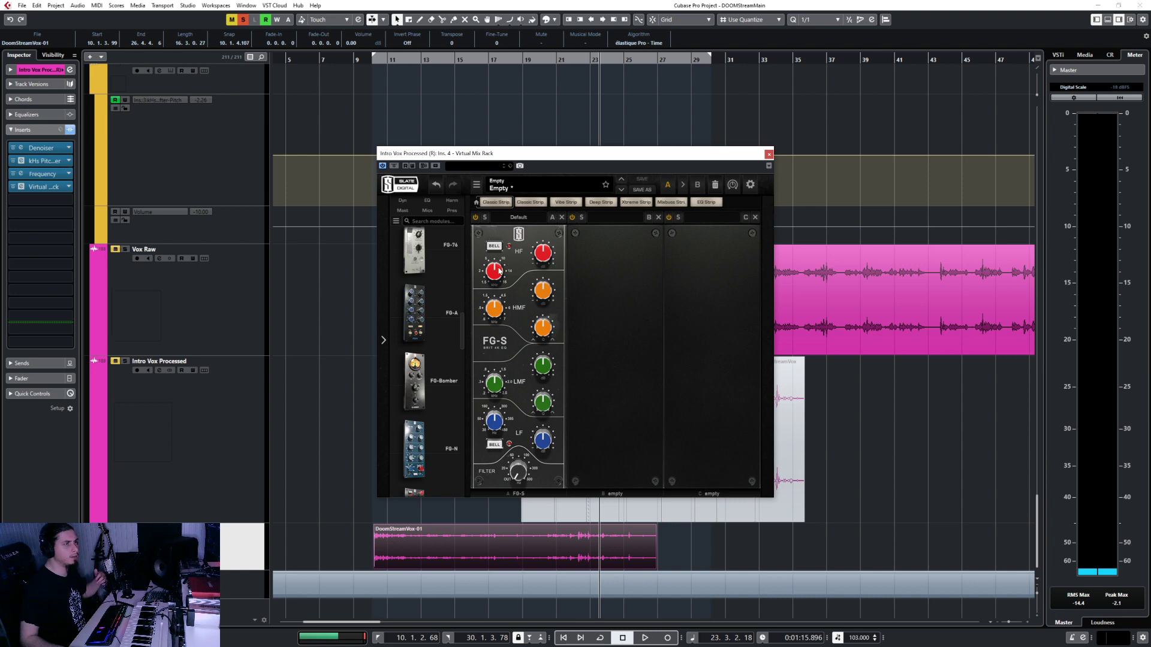
{"action": "left_click", "coordinate": [518, 217]}
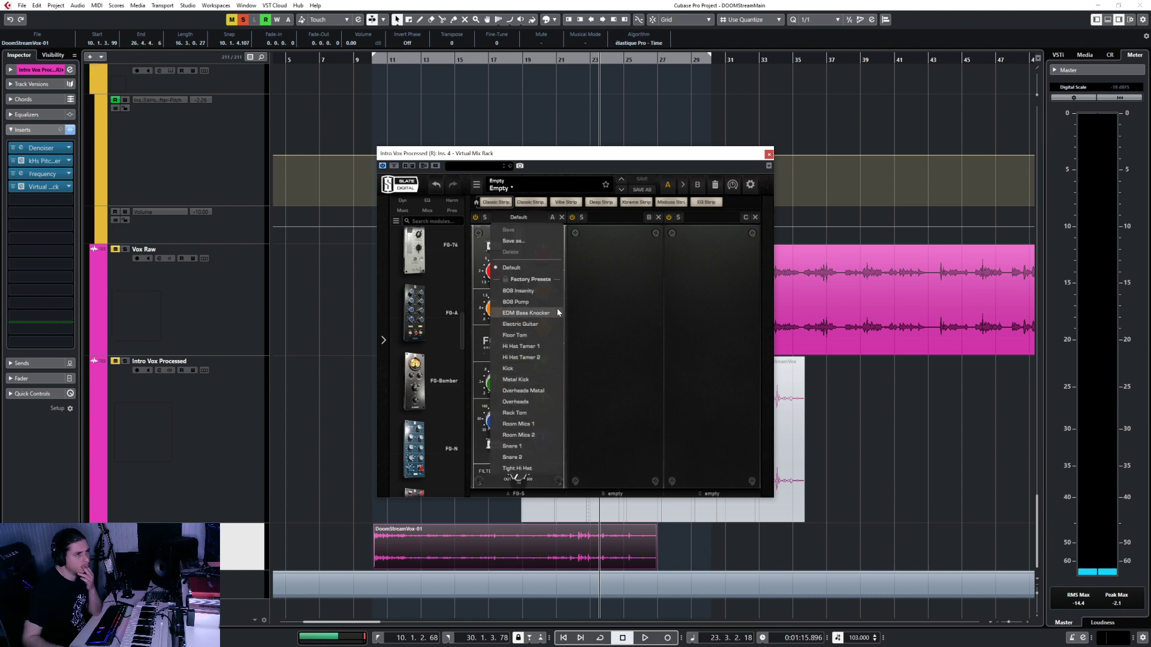
{"action": "left_click", "coordinate": [604, 286]}
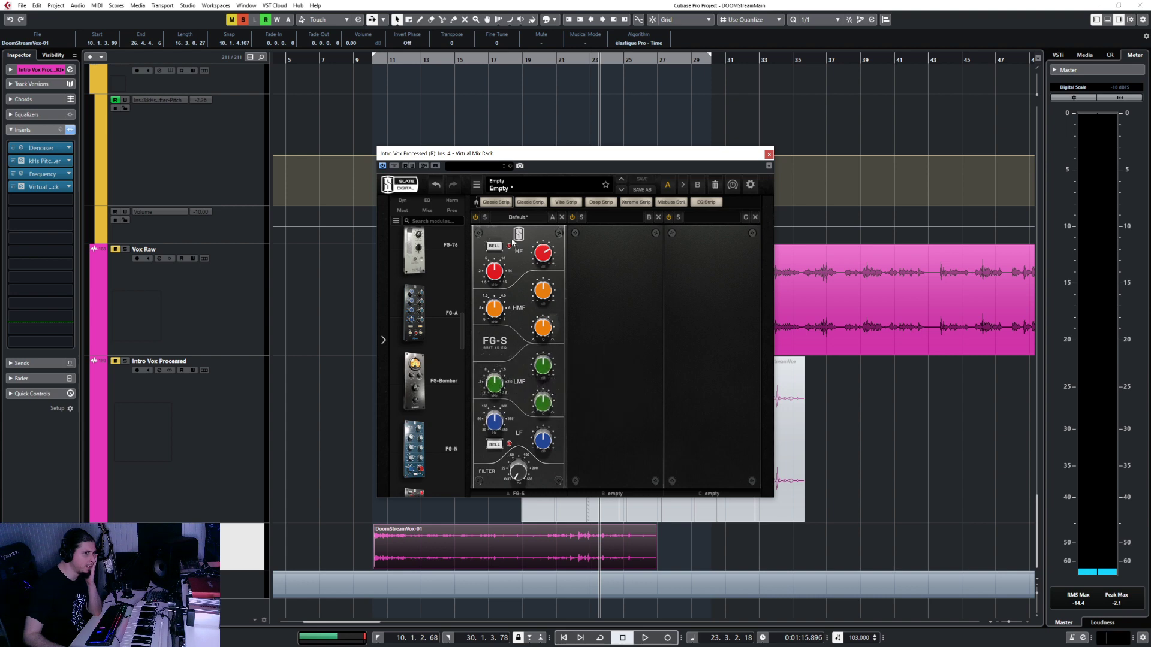
{"action": "left_click_drag", "start_coordinate": [513, 236], "coordinate": [699, 231]}
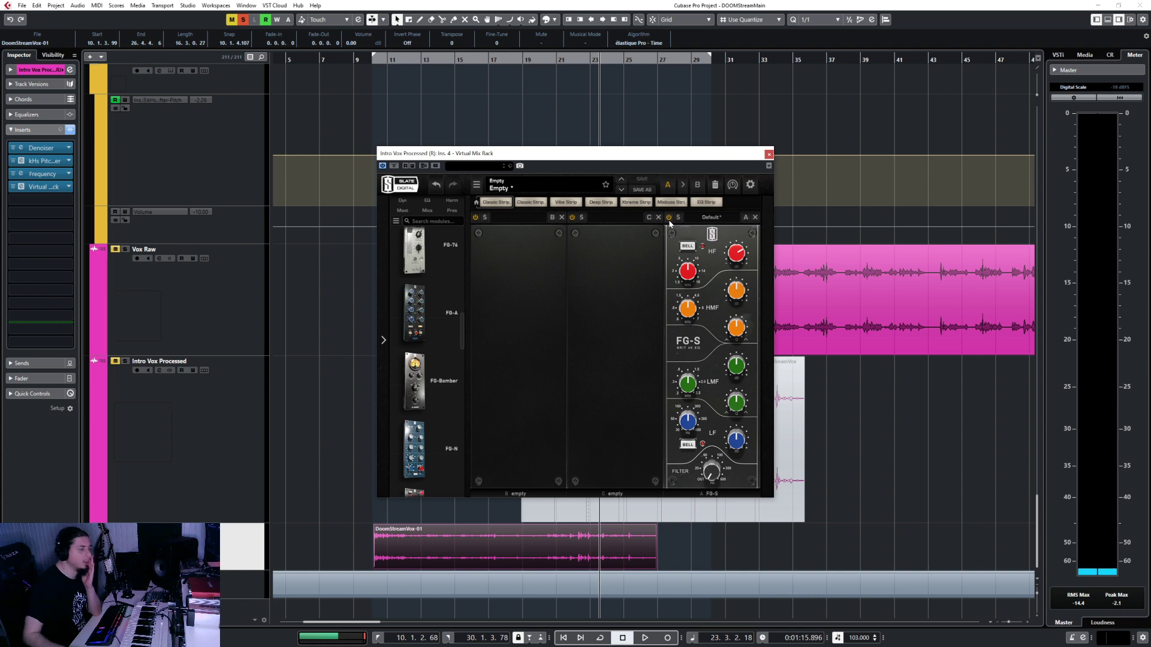
Step: Load FG-401 compressors into both empty rack slots ahead of the FG-S, and move the plugin window clear of the vocal clip
{"action": "scroll", "coordinate": [435, 371], "scroll_direction": "down", "scroll_amount": 6}
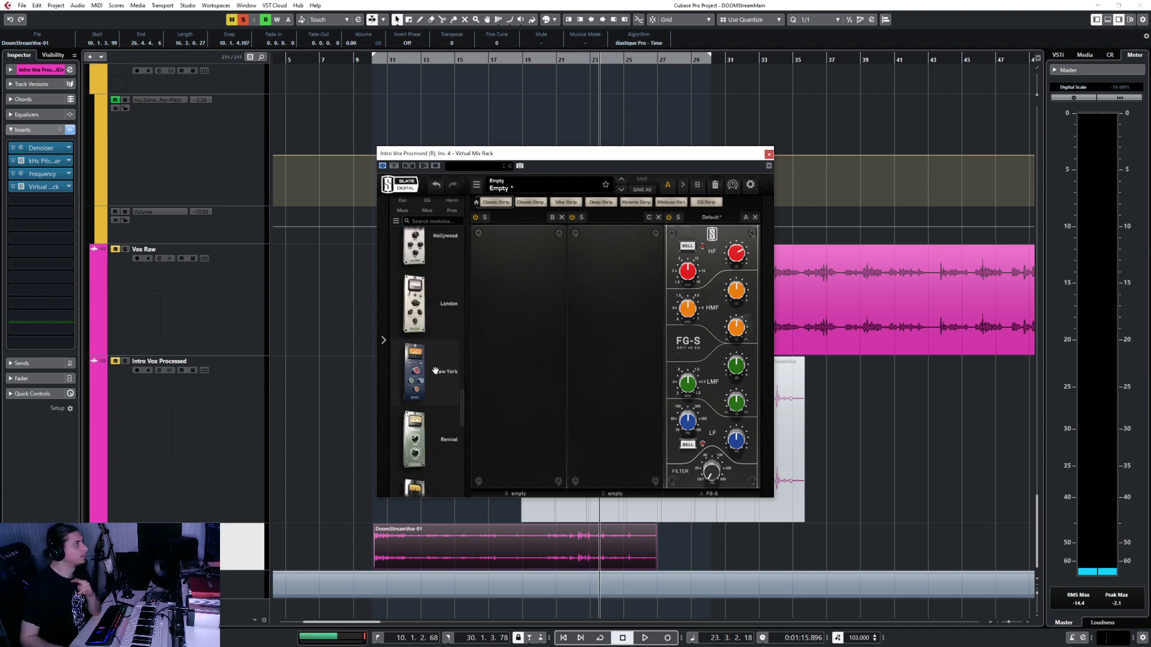
{"action": "scroll", "coordinate": [435, 370], "scroll_direction": "up", "scroll_amount": 7}
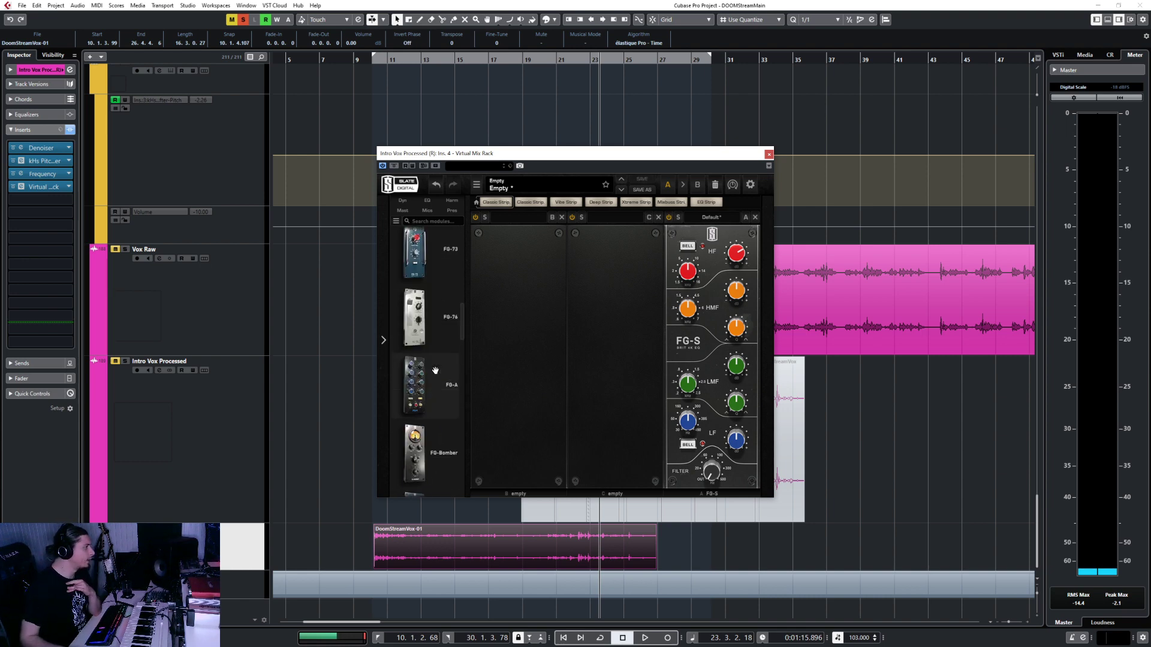
{"action": "scroll", "coordinate": [435, 370], "scroll_direction": "up", "scroll_amount": 2}
{"action": "mouse_move", "coordinate": [435, 370]}
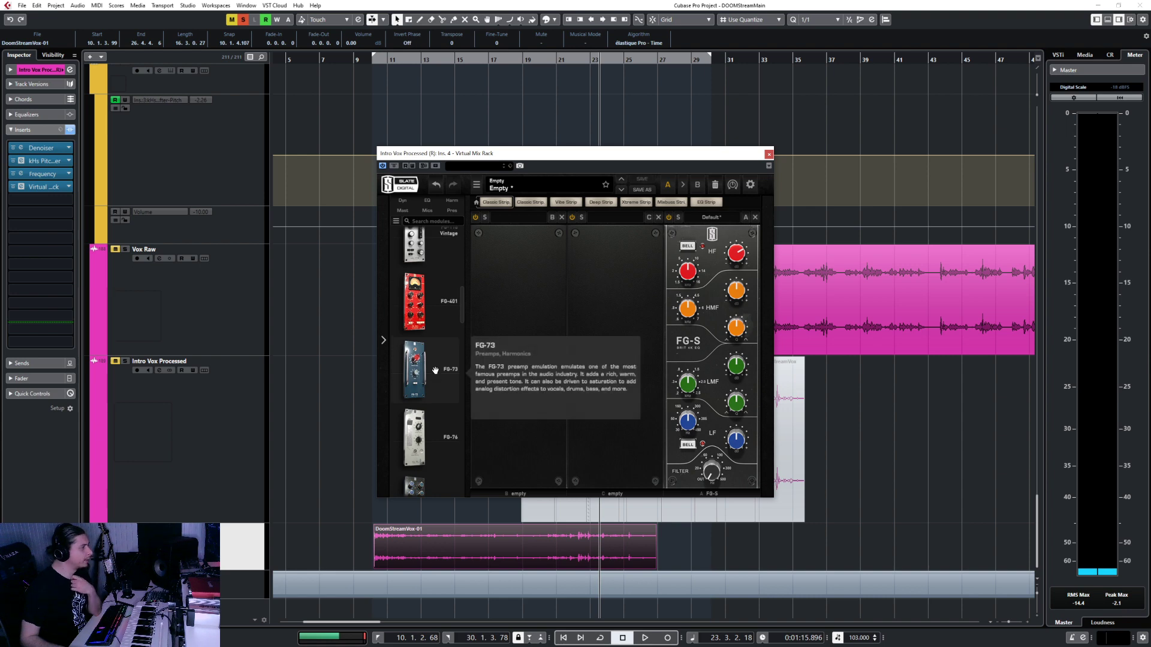
{"action": "scroll", "coordinate": [435, 370], "scroll_direction": "up", "scroll_amount": 2}
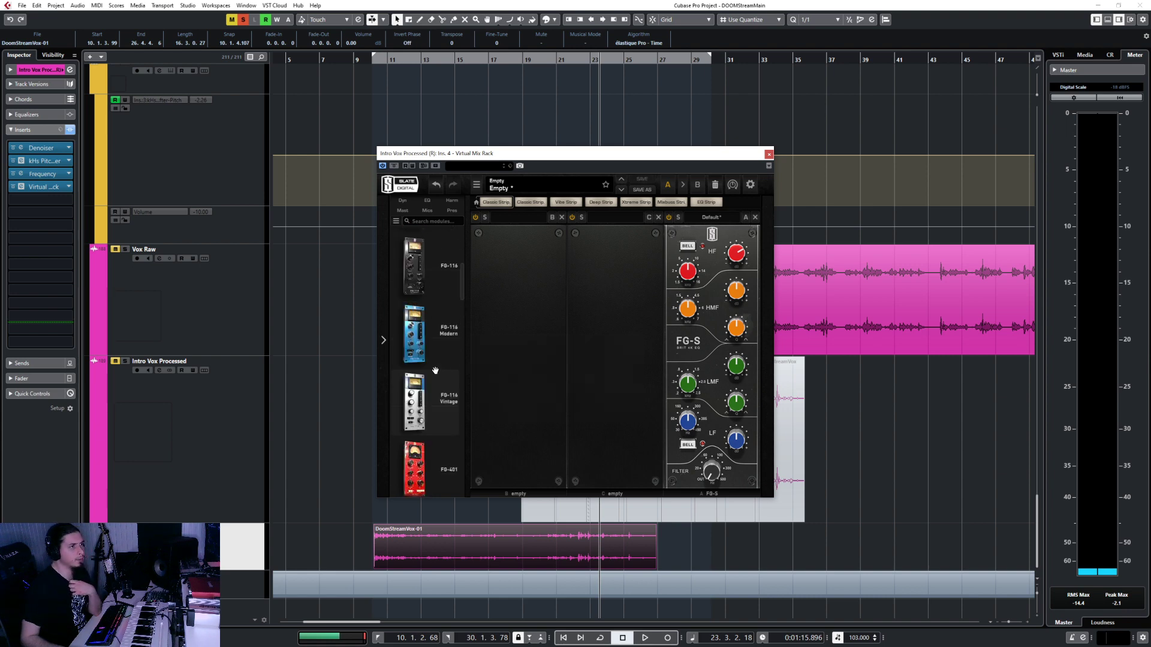
{"action": "left_click_drag", "start_coordinate": [435, 371], "coordinate": [490, 349]}
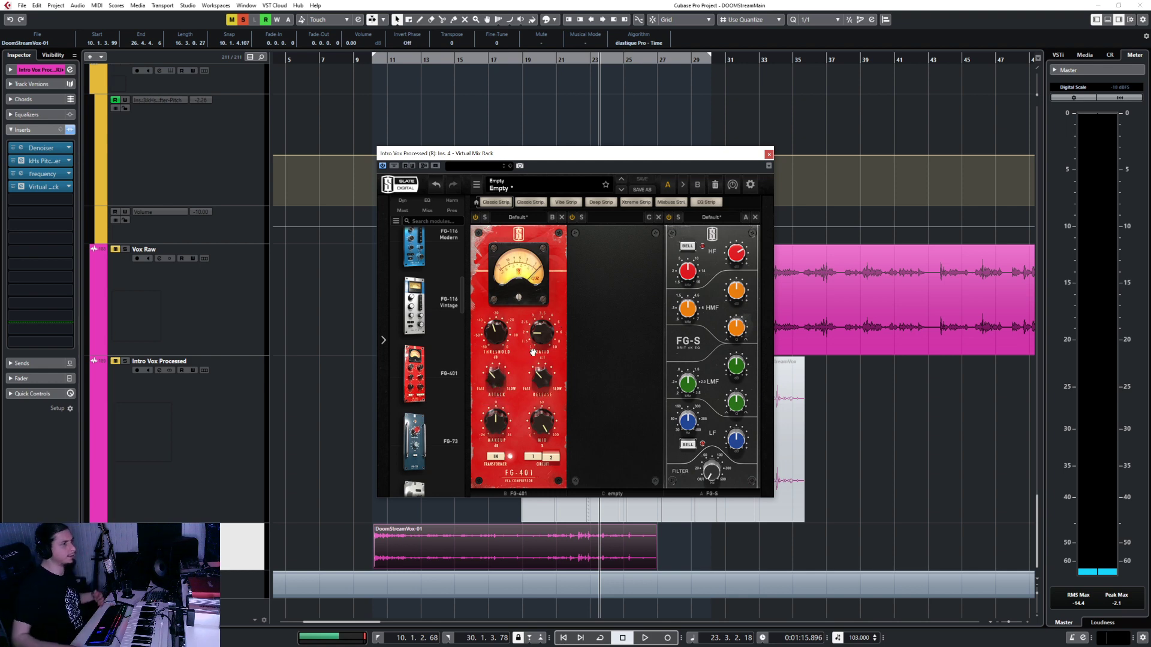
{"action": "left_click_drag", "start_coordinate": [426, 361], "coordinate": [615, 336]}
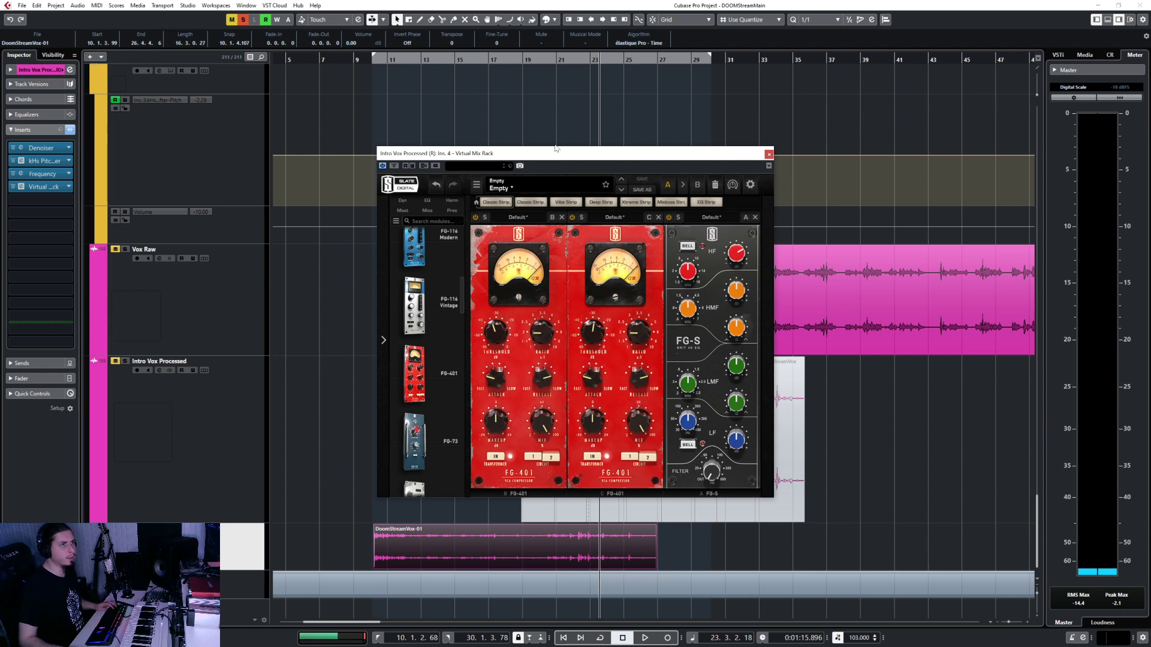
{"action": "left_click_drag", "start_coordinate": [511, 151], "coordinate": [624, 79]}
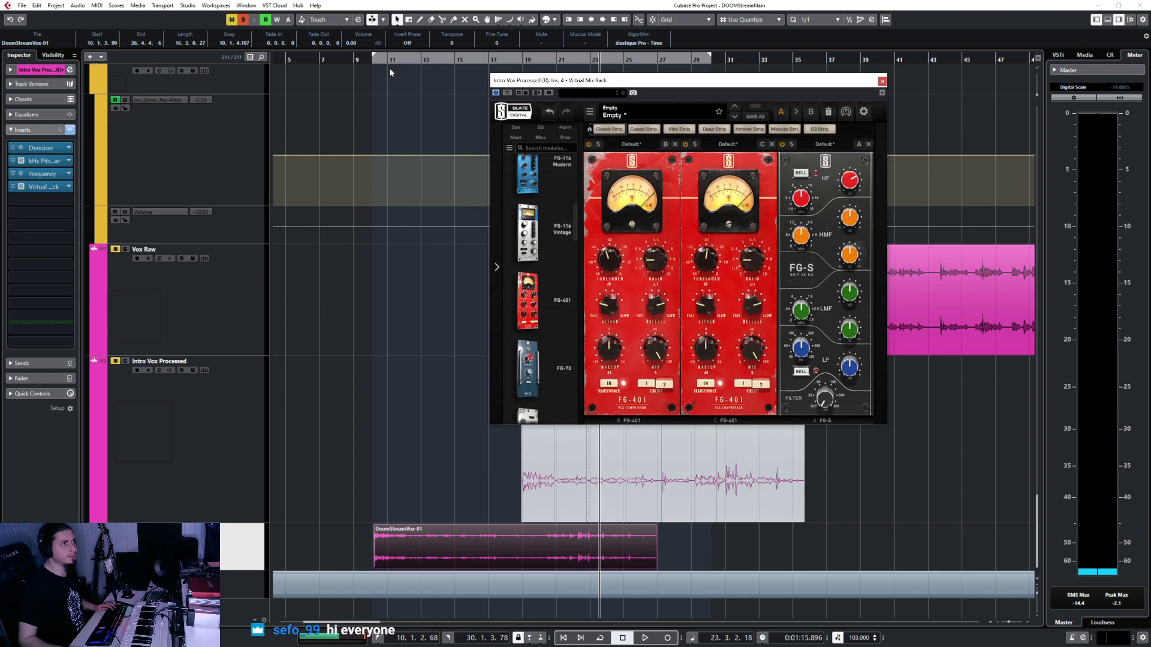
Step: Play the intro vocal from bar 10, set the first FG-401's threshold to -32.3 dB, raise its makeup gain, and lower the second FG-401's threshold
{"action": "left_click", "coordinate": [373, 59]}
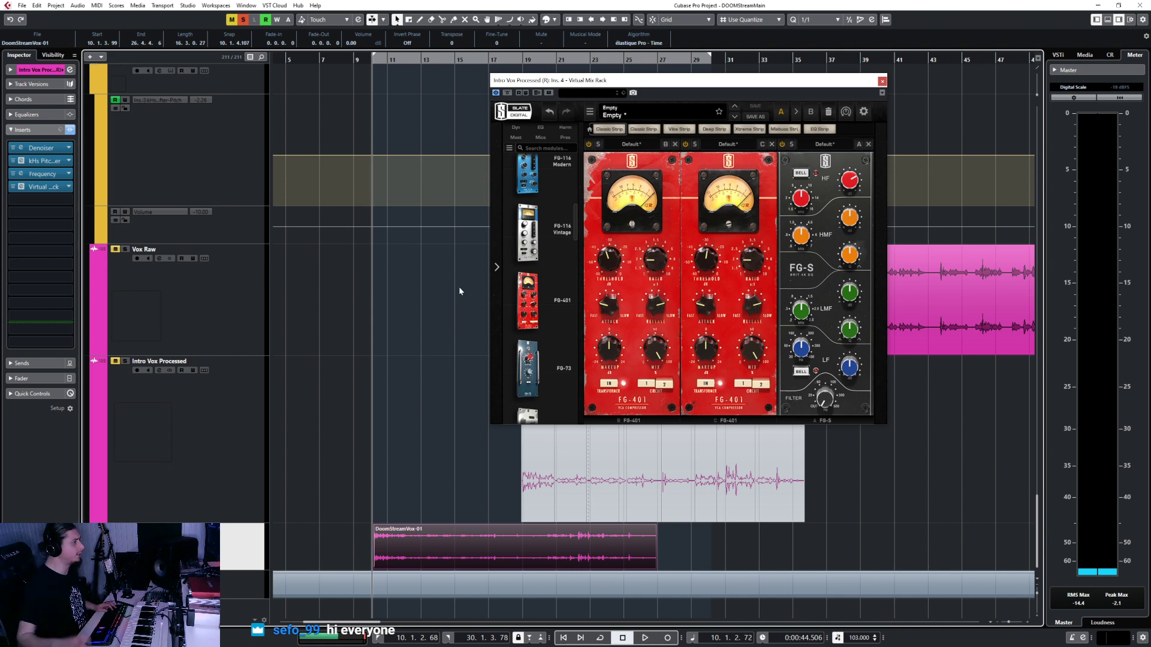
{"action": "key", "text": "space"}
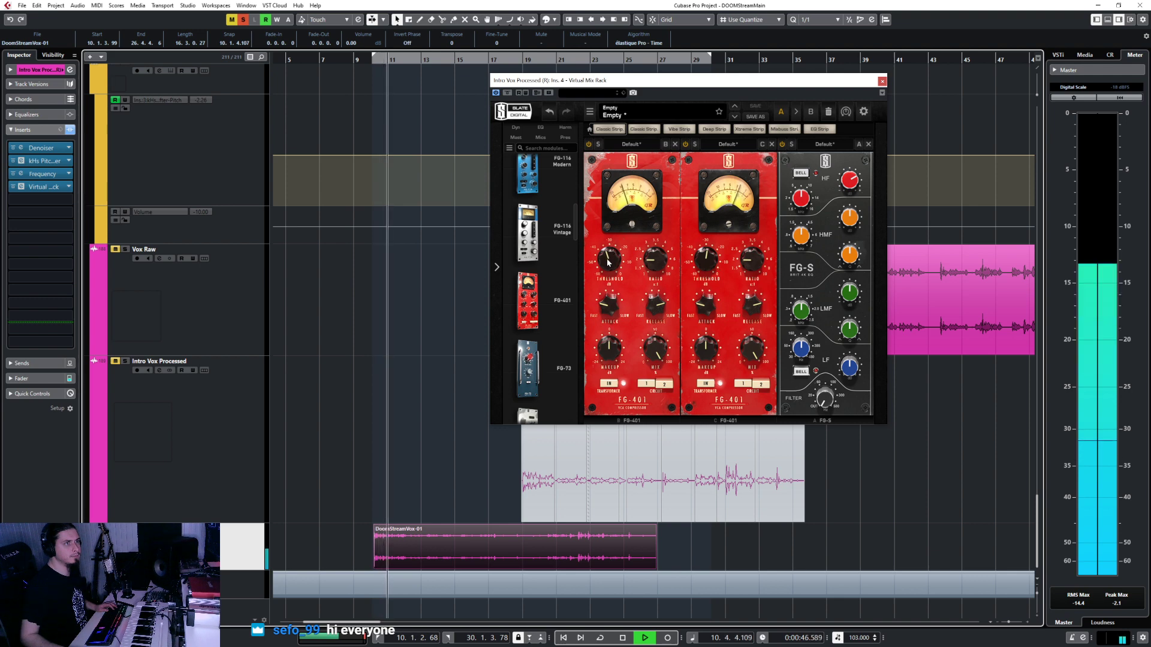
{"action": "mouse_move", "coordinate": [616, 258]}
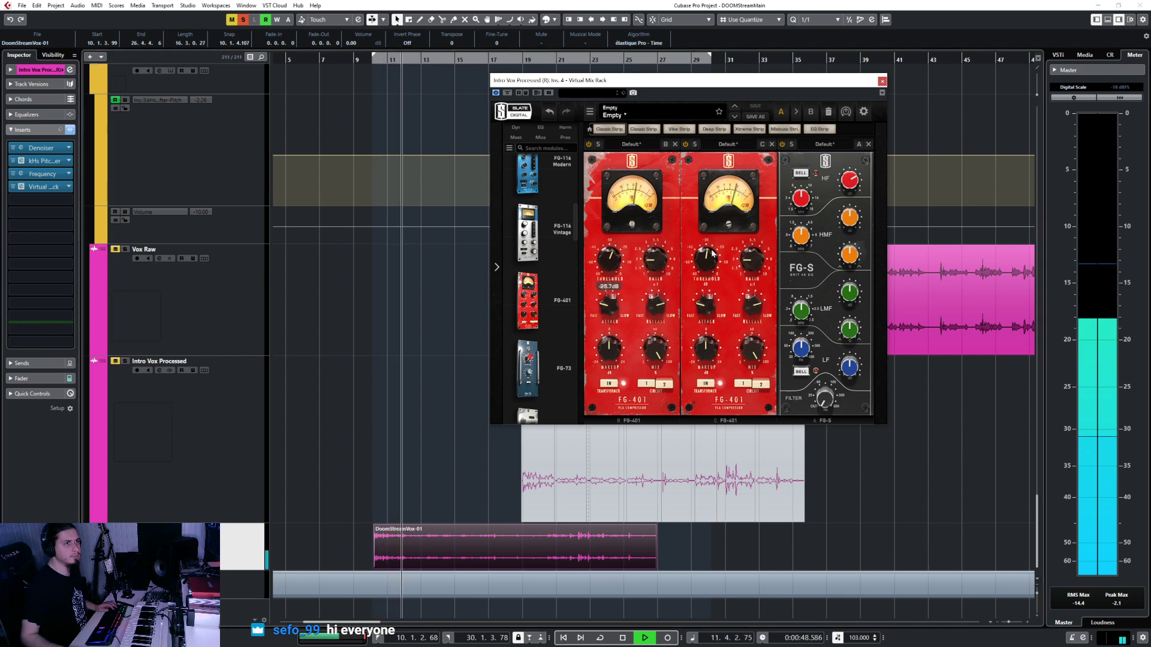
{"action": "mouse_move", "coordinate": [620, 340]}
{"action": "mouse_move", "coordinate": [707, 257]}
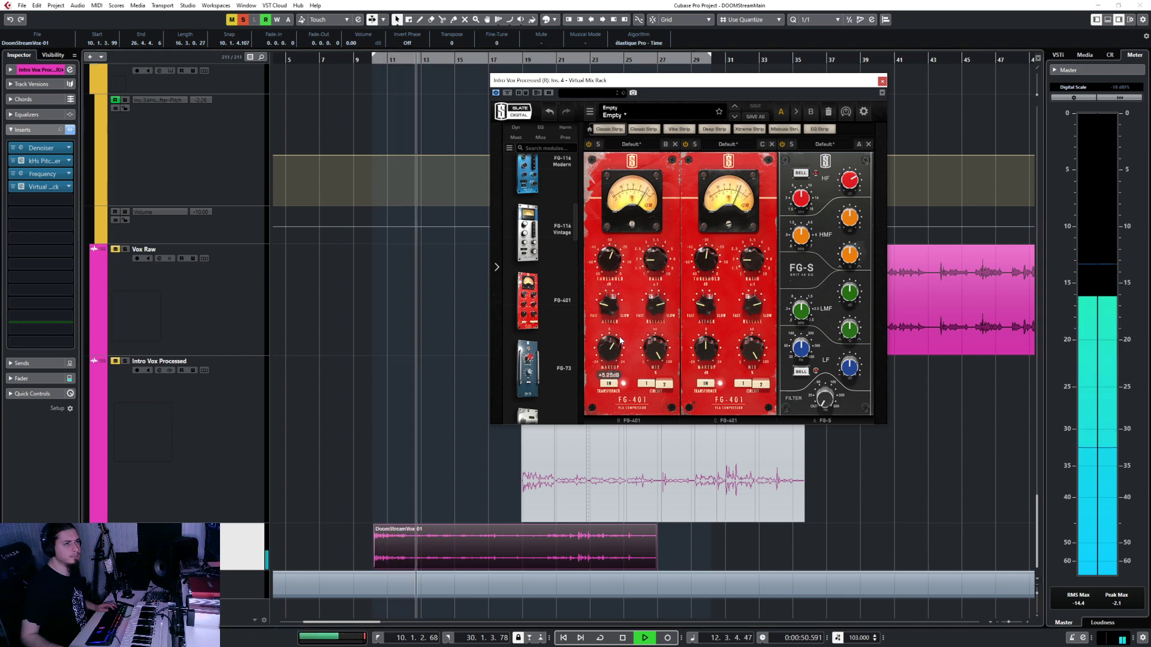
{"action": "left_click_drag", "start_coordinate": [707, 257], "coordinate": [705, 260]}
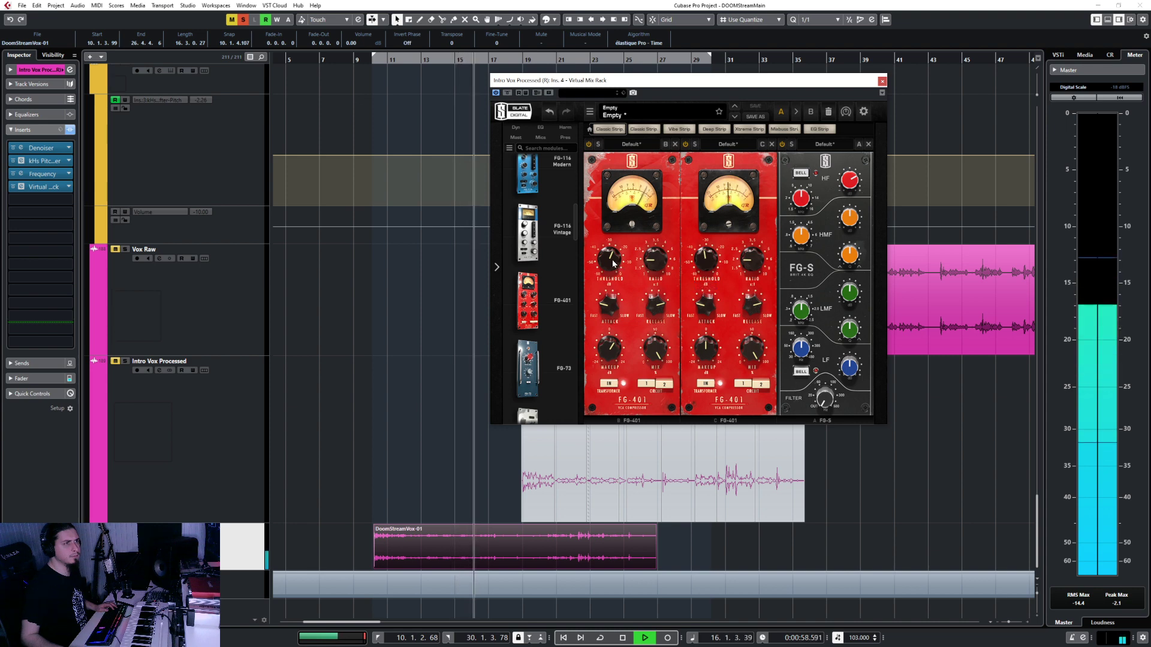
{"action": "left_click_drag", "start_coordinate": [614, 265], "coordinate": [610, 271]}
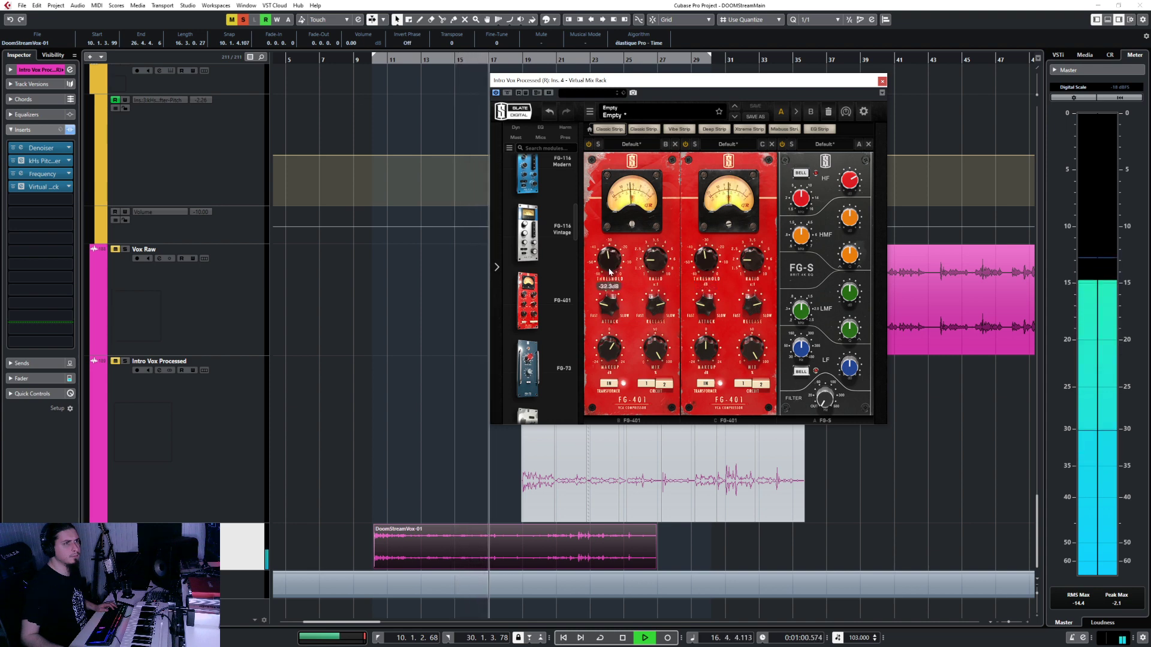
Step: Stop playback, insert the London preamp module ahead of the first FG-401, and load its Vocal Fattener preset
{"action": "scroll", "coordinate": [527, 372], "scroll_direction": "down", "scroll_amount": 5}
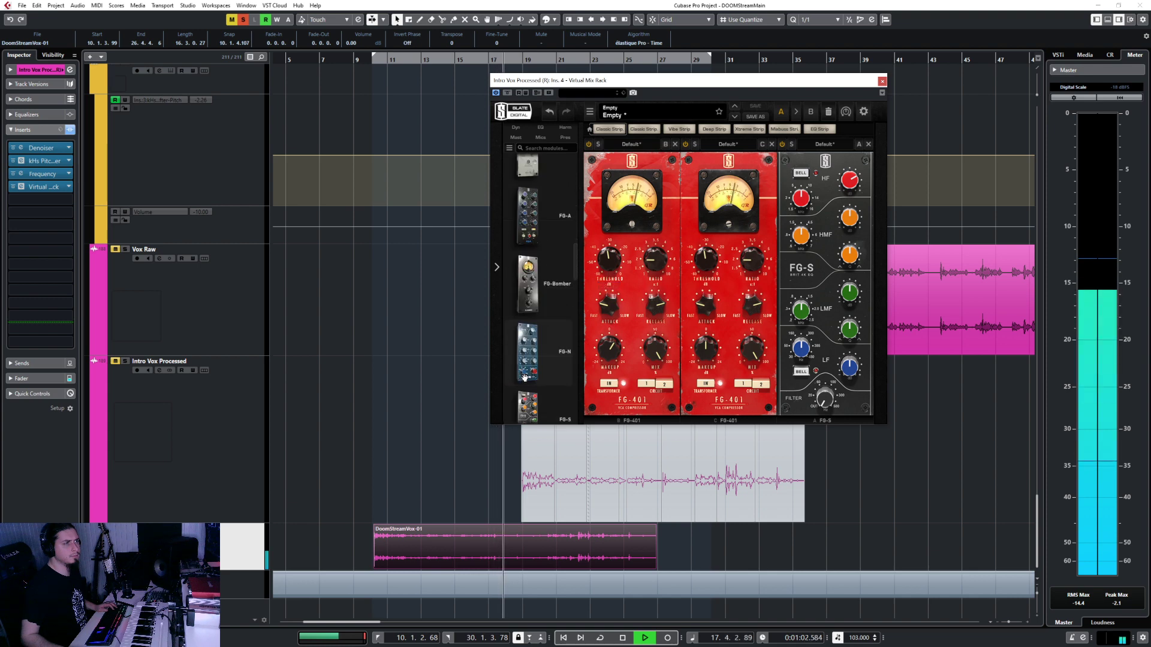
{"action": "key", "text": "space"}
{"action": "scroll", "coordinate": [532, 363], "scroll_direction": "down", "scroll_amount": 3}
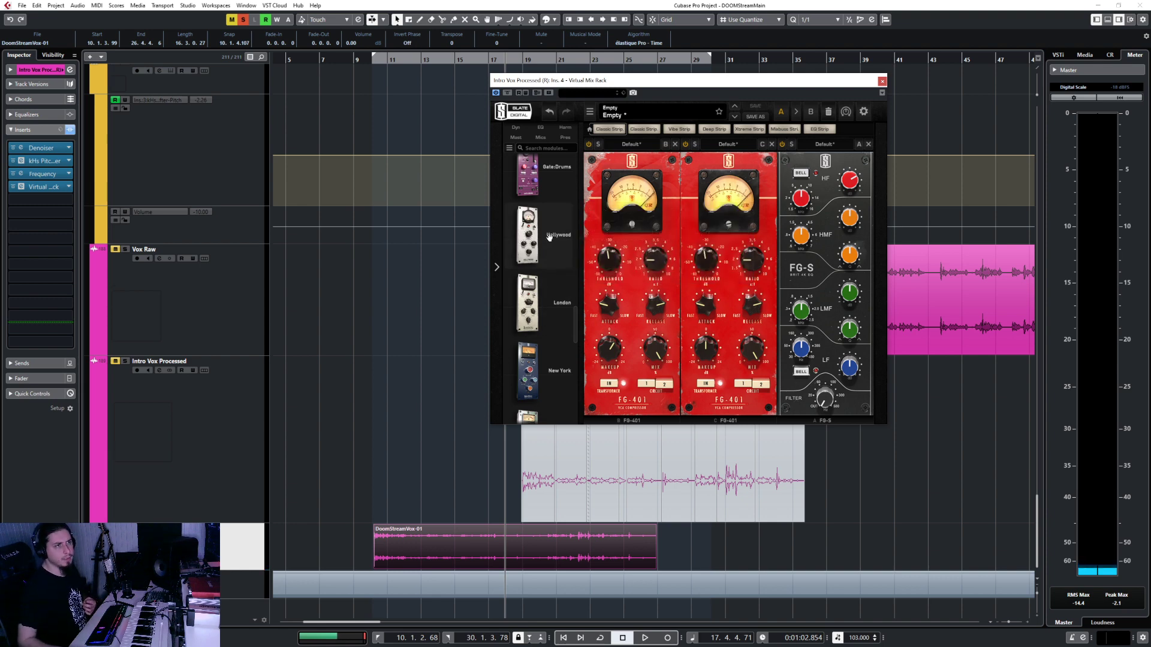
{"action": "mouse_move", "coordinate": [549, 237]}
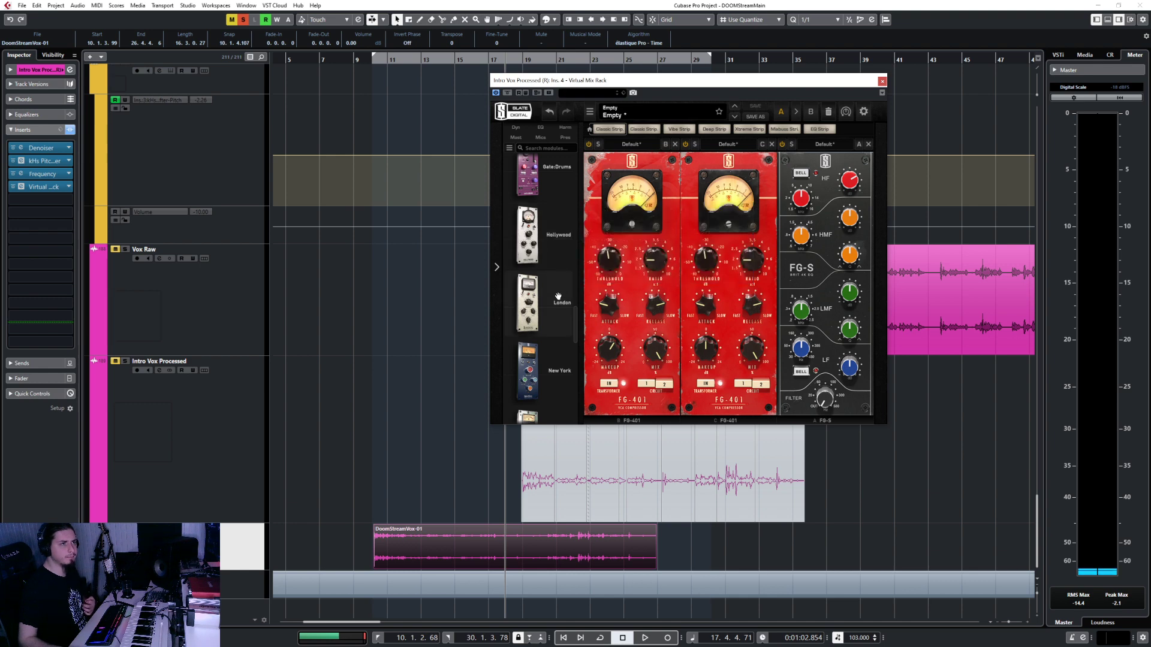
{"action": "mouse_move", "coordinate": [560, 308]}
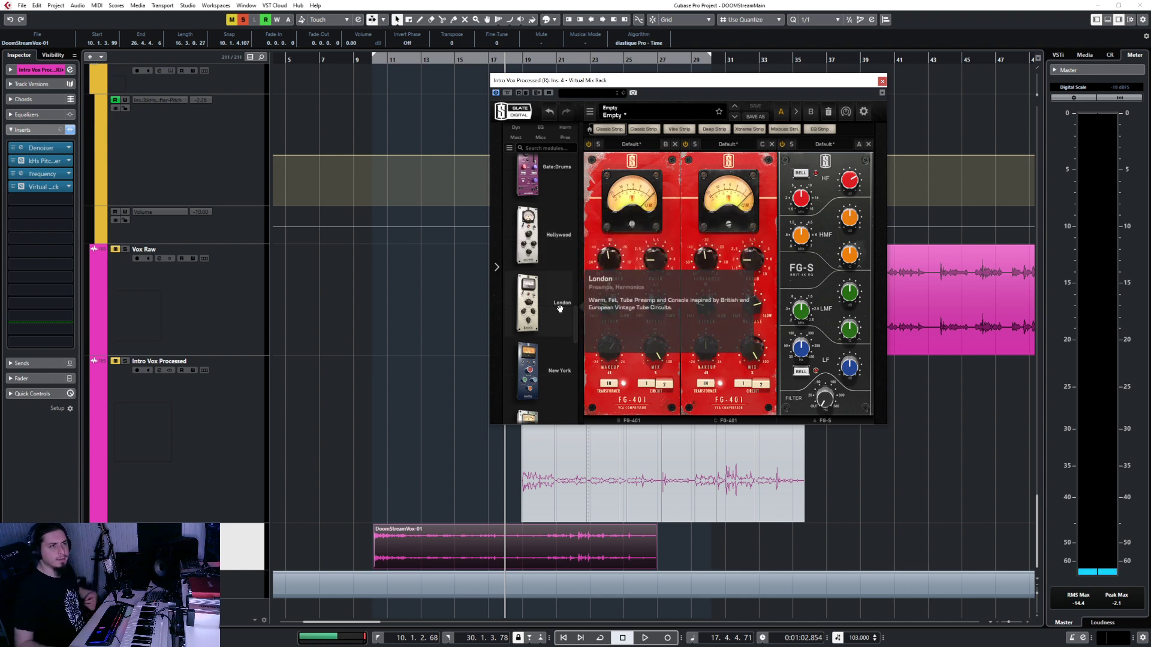
{"action": "left_click_drag", "start_coordinate": [560, 308], "coordinate": [629, 273]}
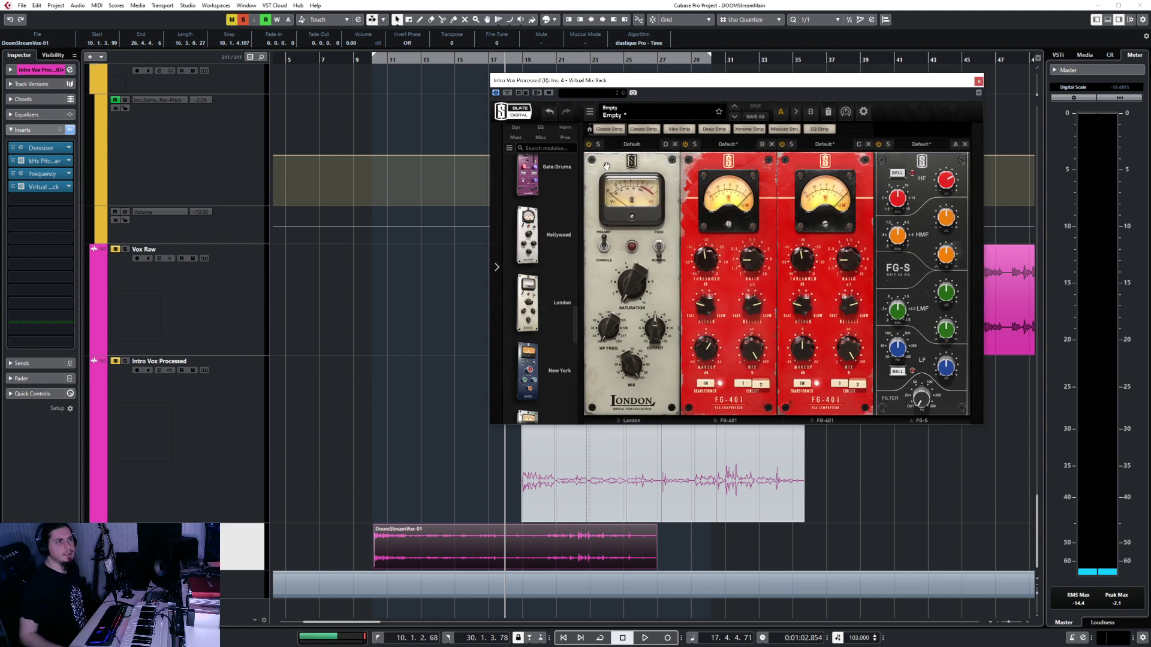
{"action": "left_click", "coordinate": [630, 144]}
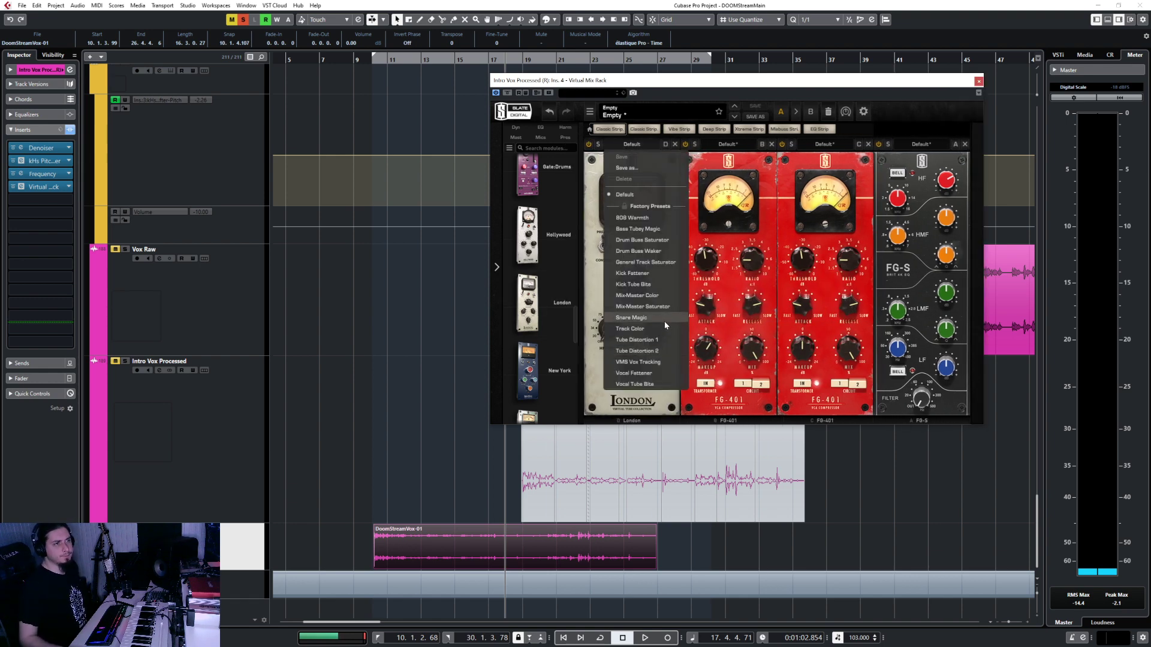
{"action": "left_click", "coordinate": [667, 374]}
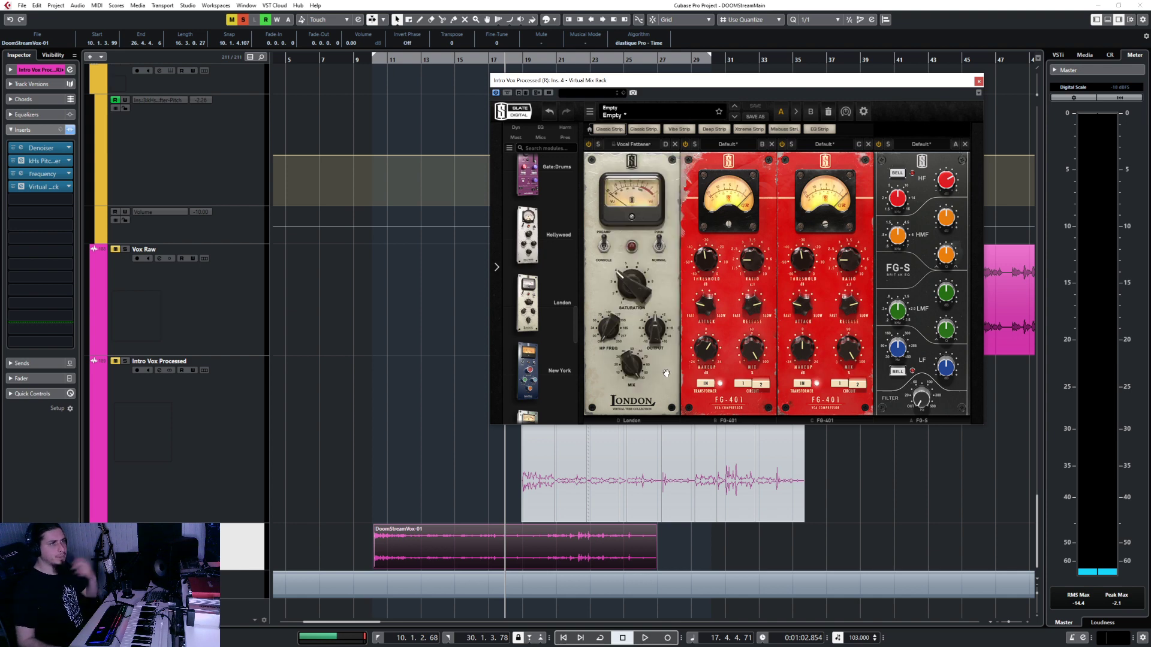
Step: Replay the intro vocal, raise both FG-401 thresholds and the second one's makeup gain, then stop playback and close the plugin windows
{"action": "left_click", "coordinate": [369, 61]}
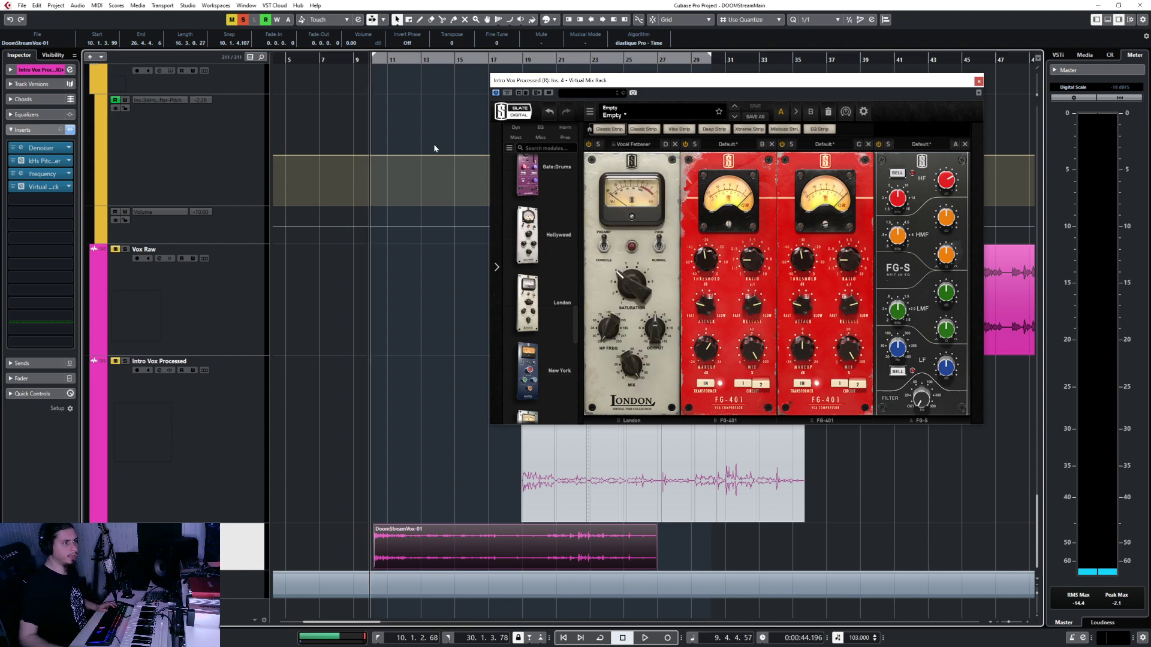
{"action": "key", "text": "space"}
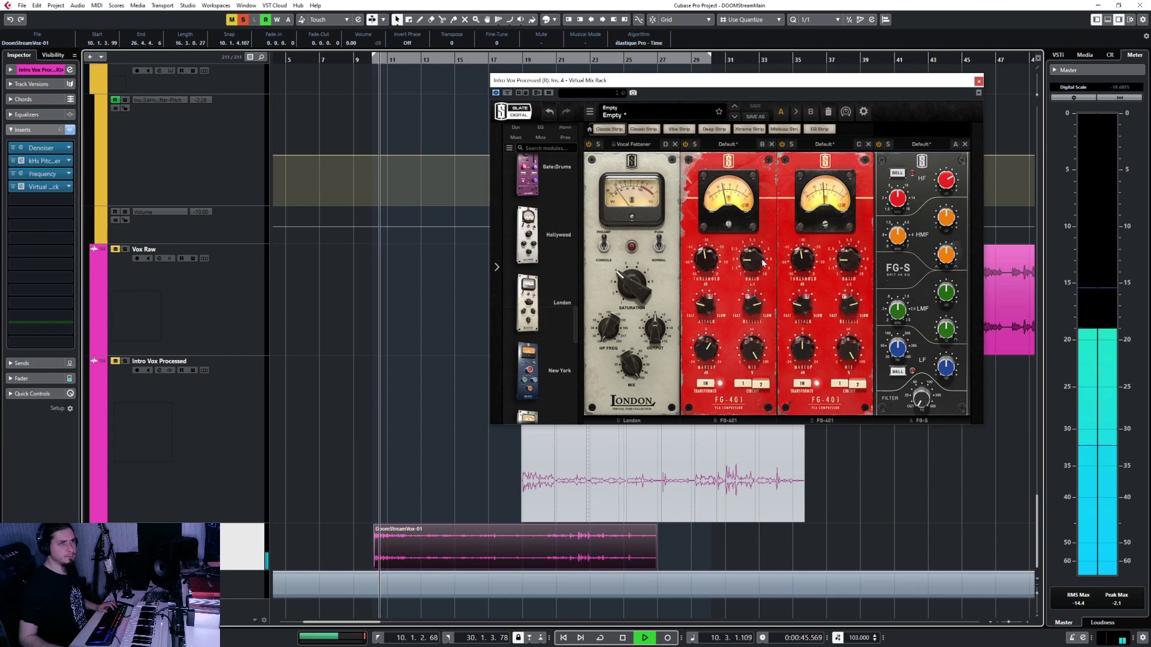
{"action": "left_click", "coordinate": [711, 253]}
{"action": "left_click_drag", "start_coordinate": [710, 253], "coordinate": [712, 249]}
{"action": "left_click_drag", "start_coordinate": [803, 254], "coordinate": [804, 250]}
{"action": "left_click_drag", "start_coordinate": [809, 350], "coordinate": [812, 337]}
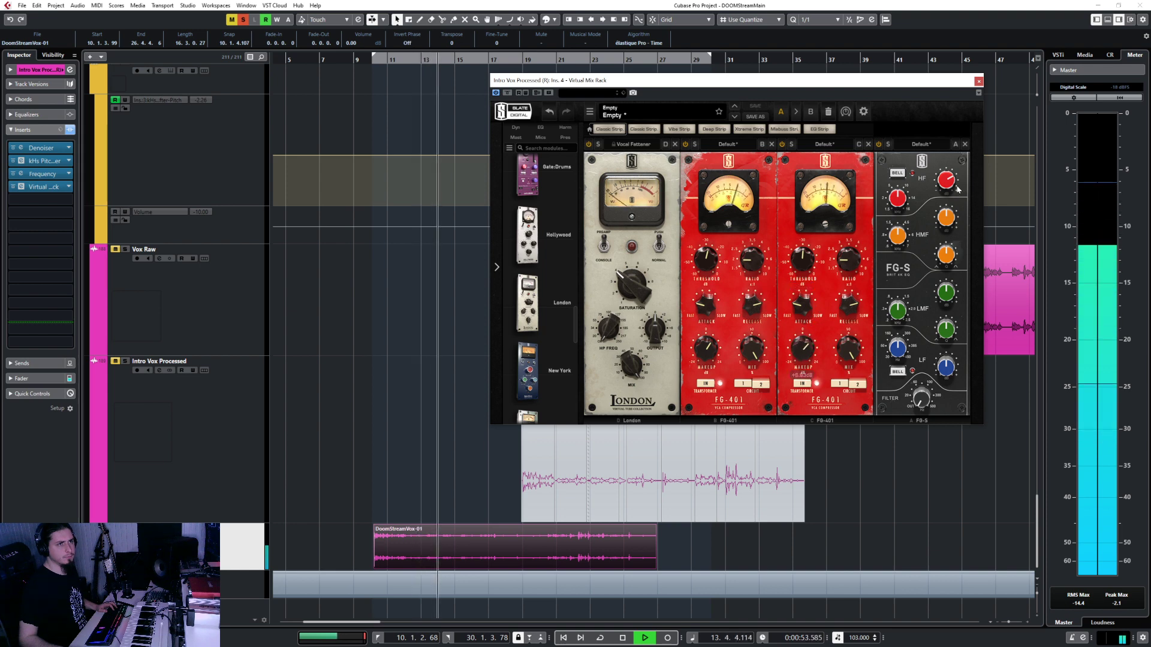
{"action": "left_click", "coordinate": [979, 82]}
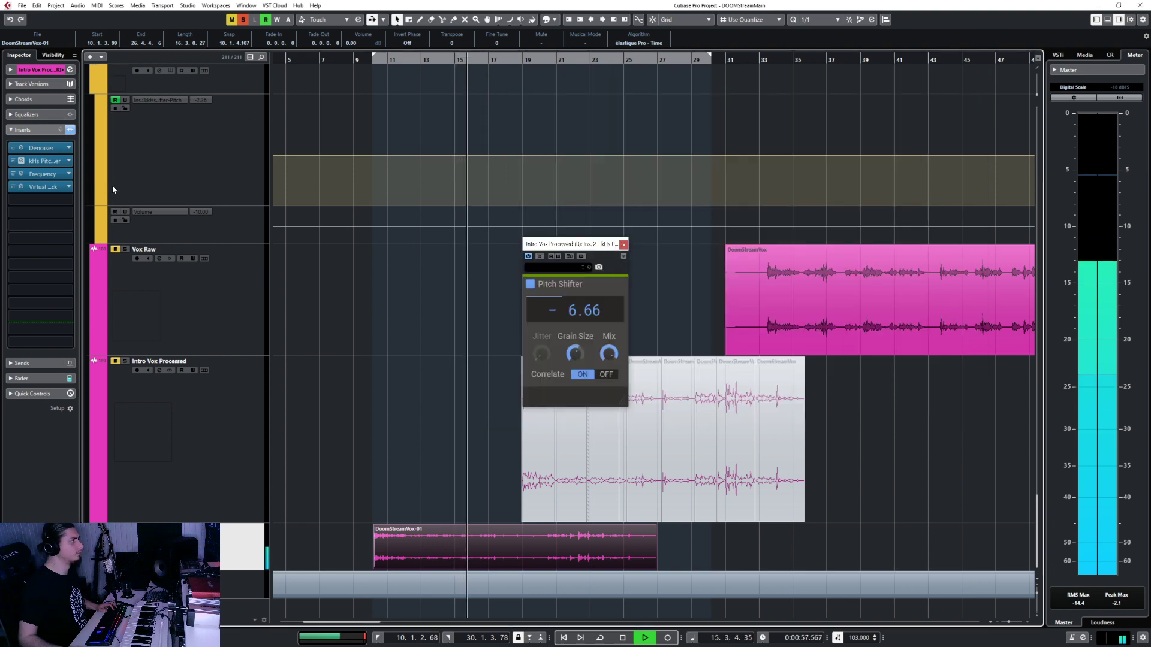
{"action": "key", "text": "space"}
{"action": "left_click", "coordinate": [623, 245]}
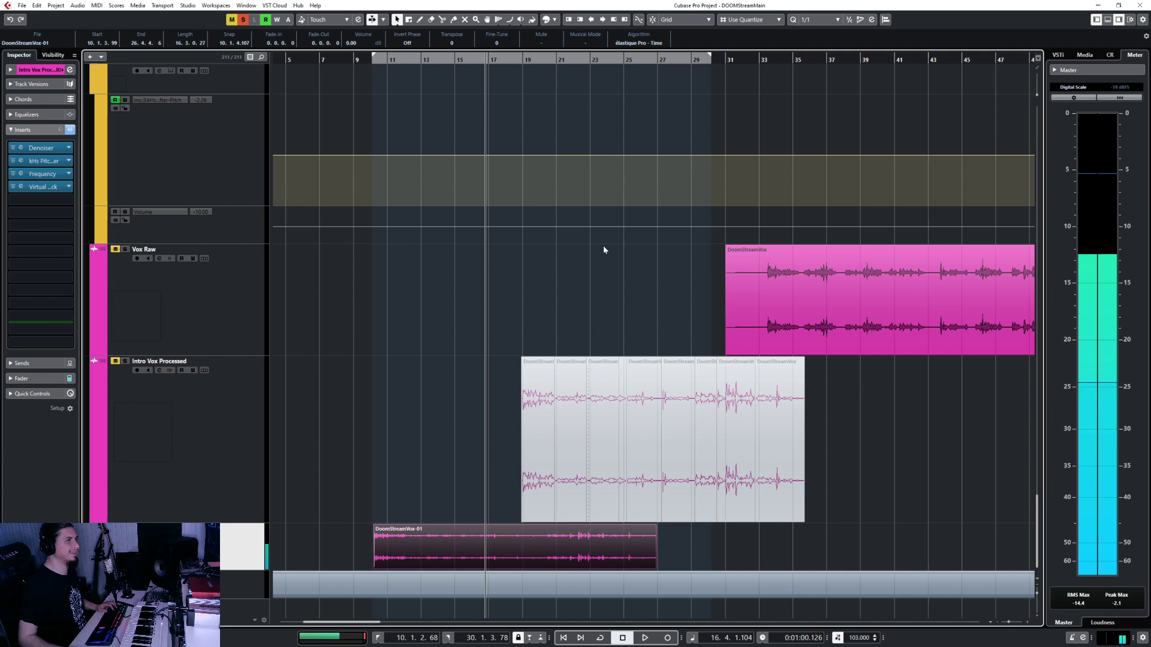
Step: Load the Steinberg DeEsser into the fifth insert slot of the Intro Vox Processed track
{"action": "left_click", "coordinate": [46, 200]}
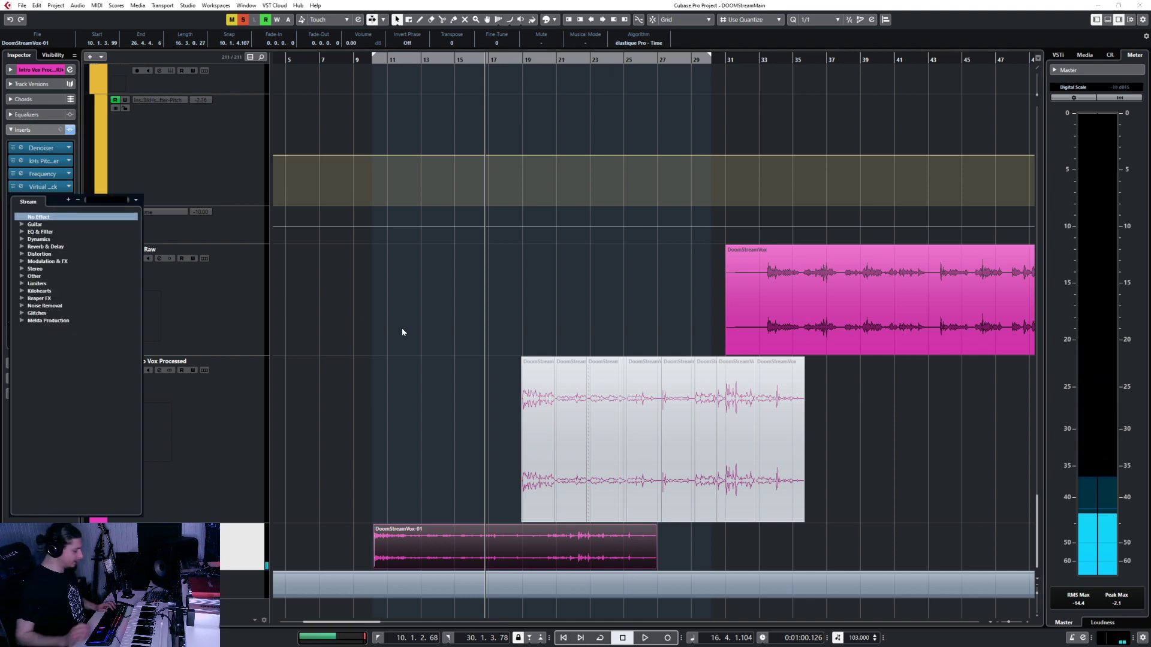
{"action": "type", "text": "de"}
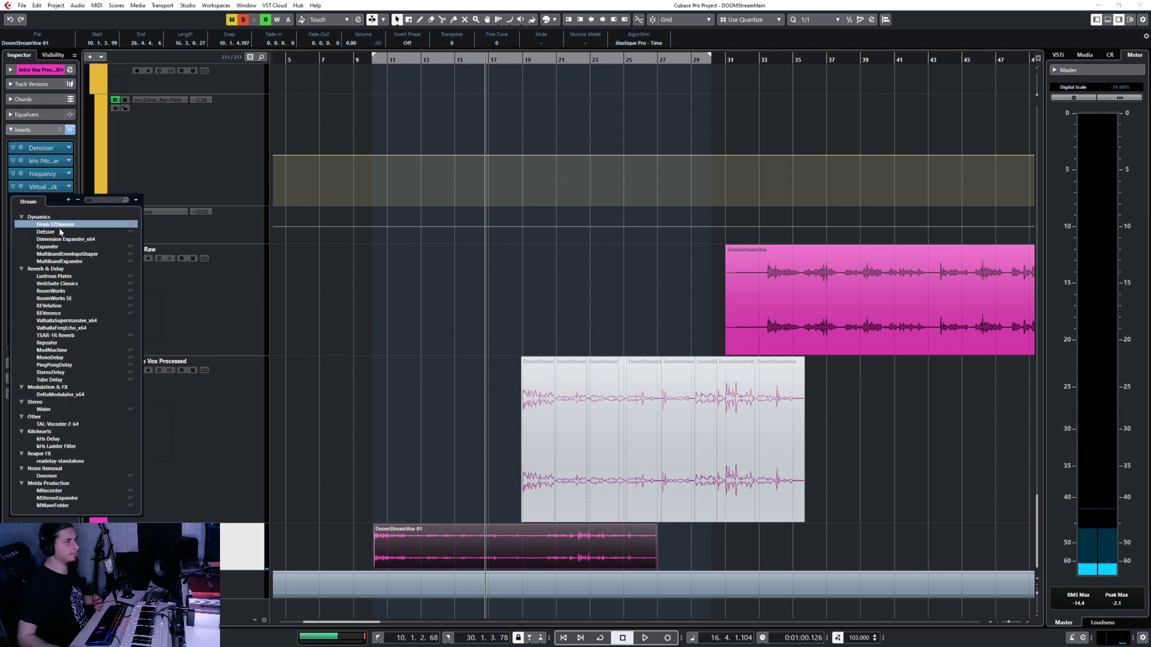
{"action": "left_click", "coordinate": [59, 231]}
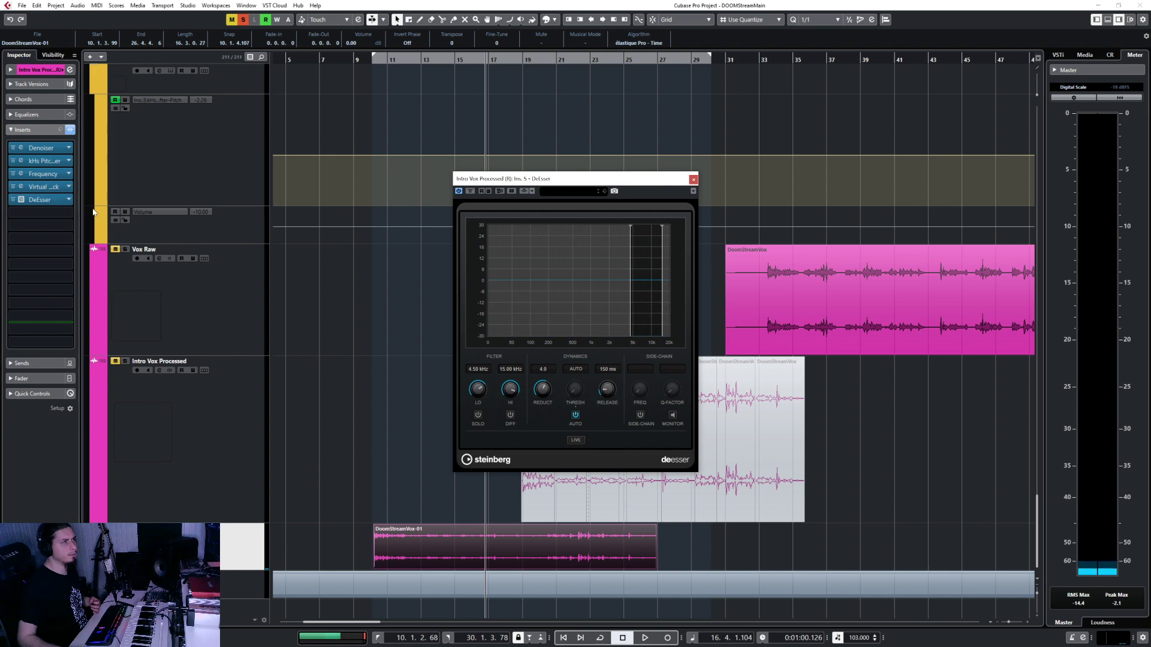
Step: Replace the DeEsser in the fifth insert slot with Eiosis E2Deesser, audition it from bar 10, and close its window
{"action": "left_click", "coordinate": [67, 204]}
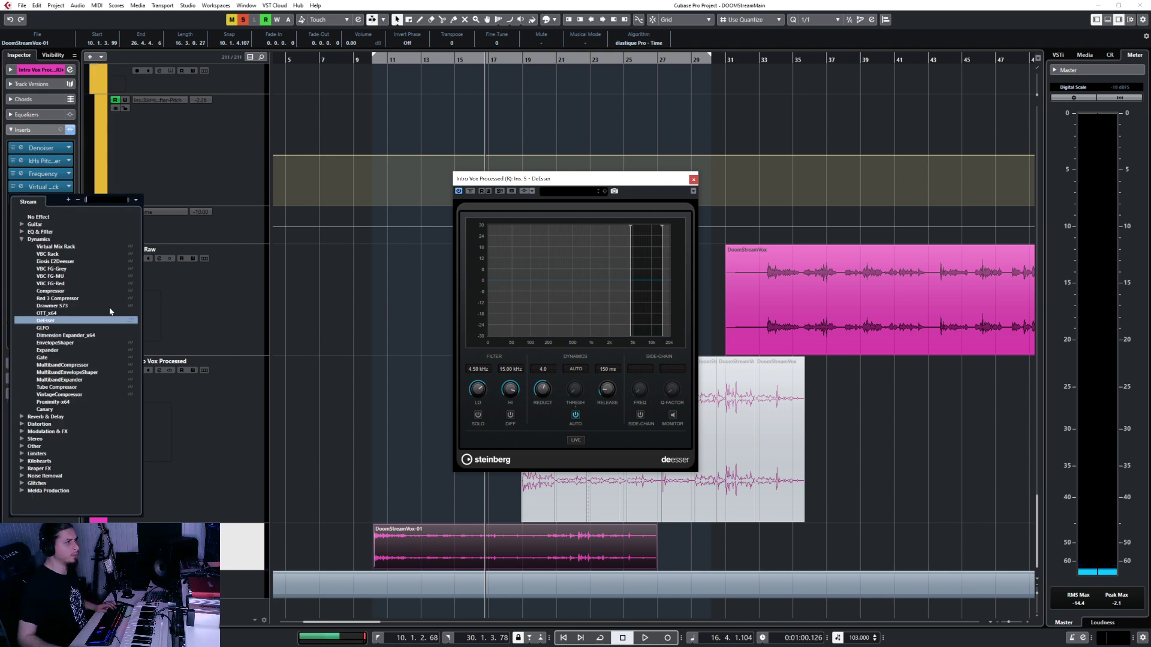
{"action": "left_click", "coordinate": [49, 263]}
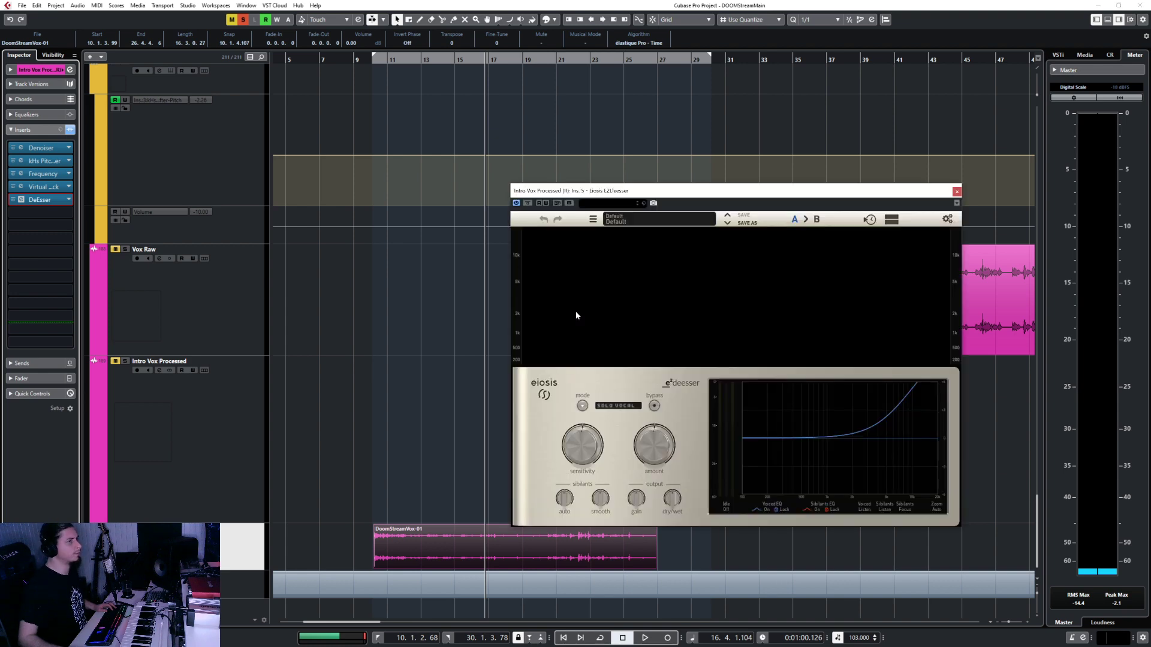
{"action": "left_click", "coordinate": [373, 60]}
{"action": "key", "text": "space"}
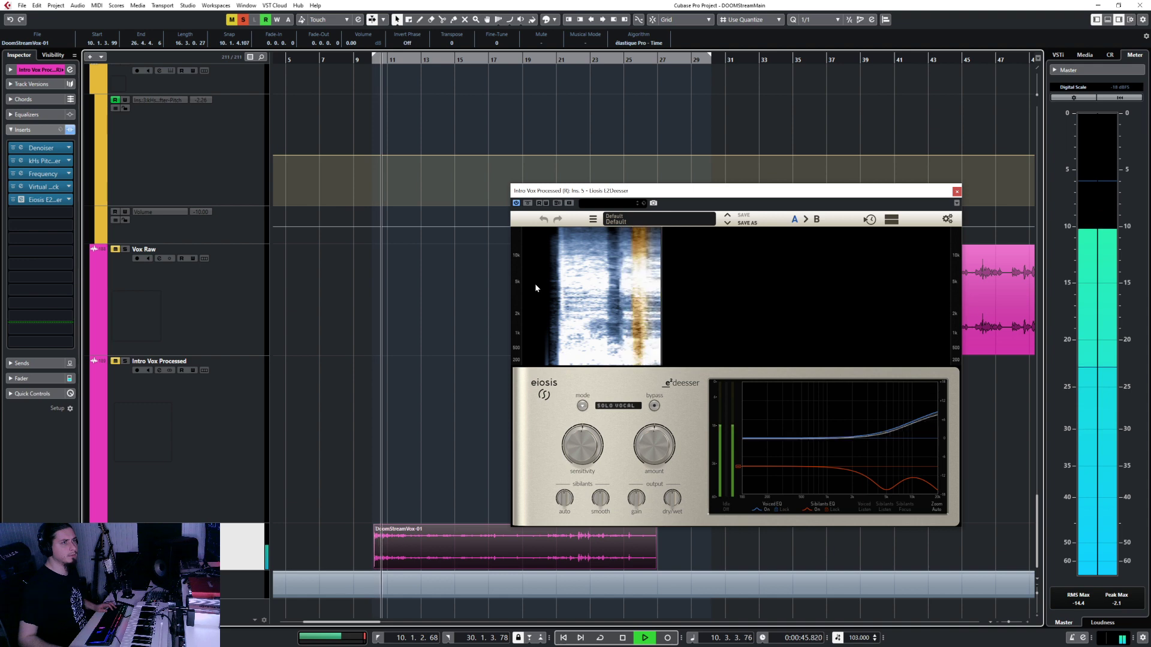
{"action": "left_click", "coordinate": [957, 192]}
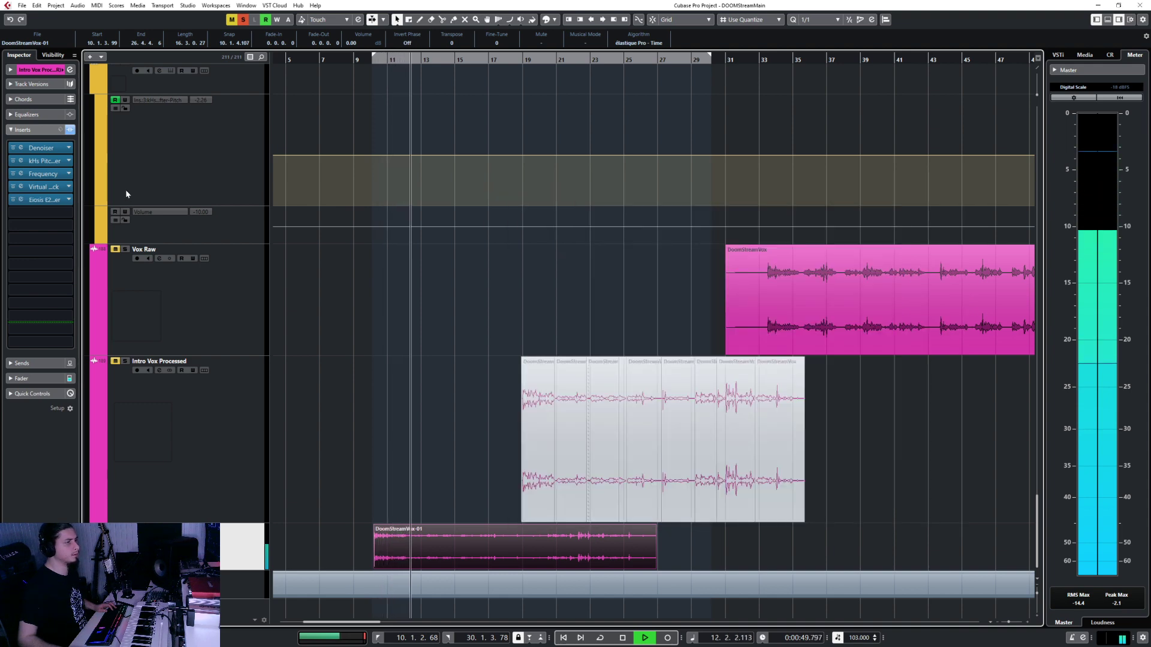
Step: Try to load the Frequency equalizer into the sixth insert slot
{"action": "left_click", "coordinate": [48, 219]}
{"action": "type", "text": "frfeq"}
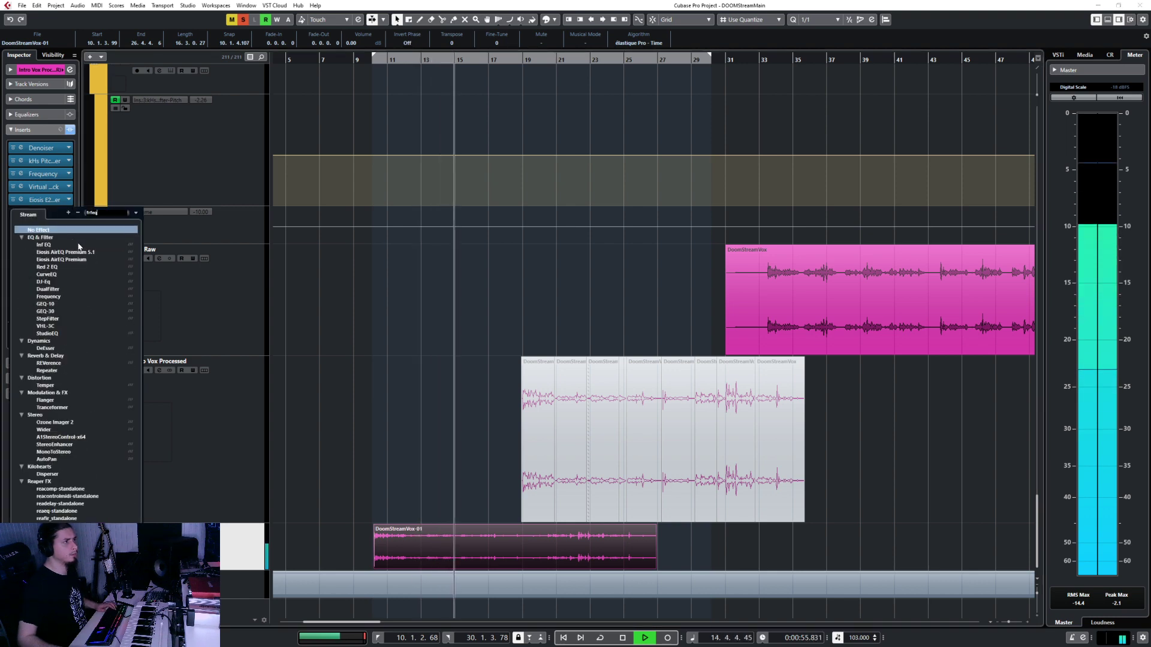
{"action": "key", "text": "BackSpace"}
{"action": "key", "text": "BackSpace"}
{"action": "key", "text": "BackSpace"}
{"action": "type", "text": "eq"}
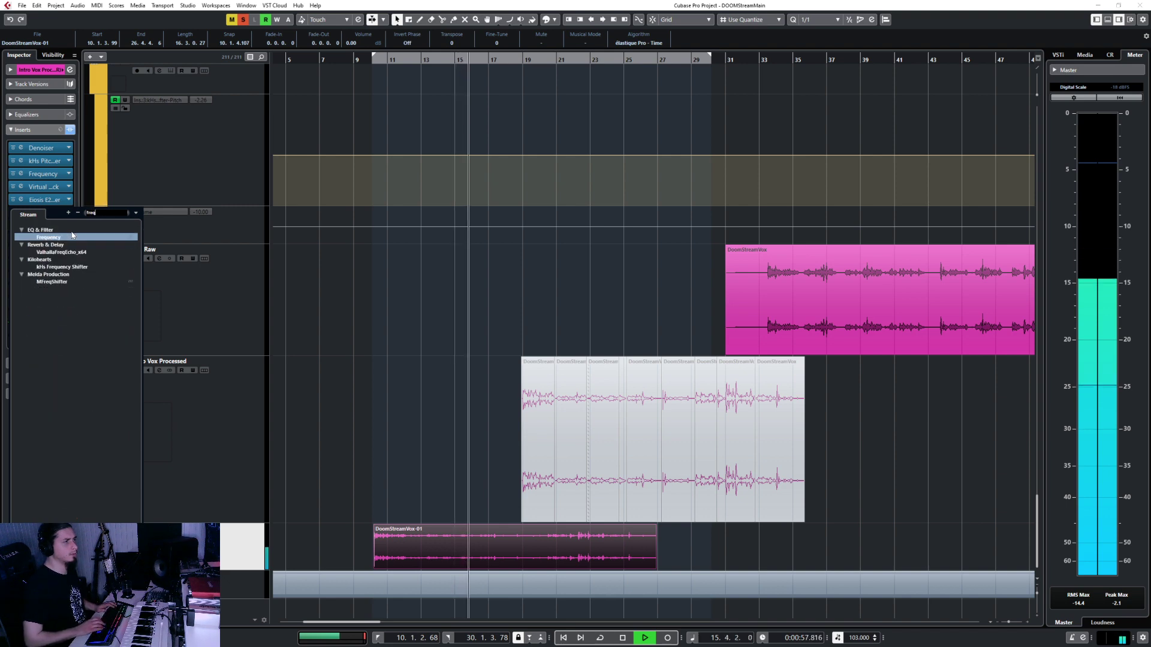
{"action": "key", "text": "Return"}
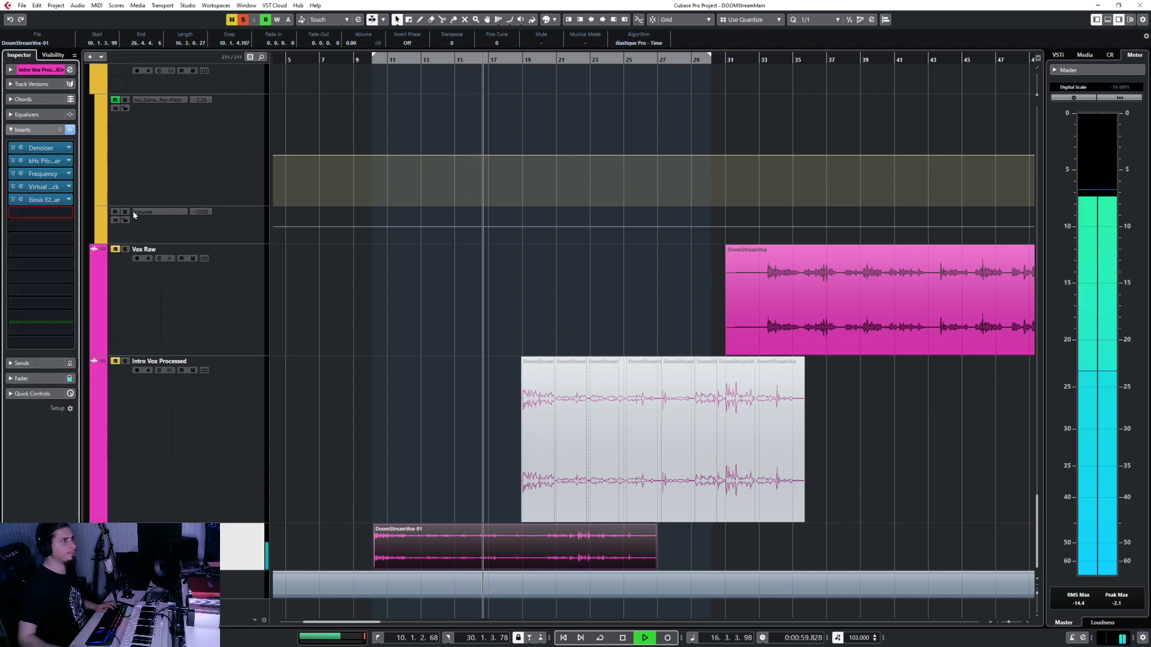
Step: Load JST Clip into the sixth insert slot, audition the vocal from bar 10, then close the plugin window and stop playback
{"action": "key", "text": "space"}
{"action": "left_click", "coordinate": [46, 213]}
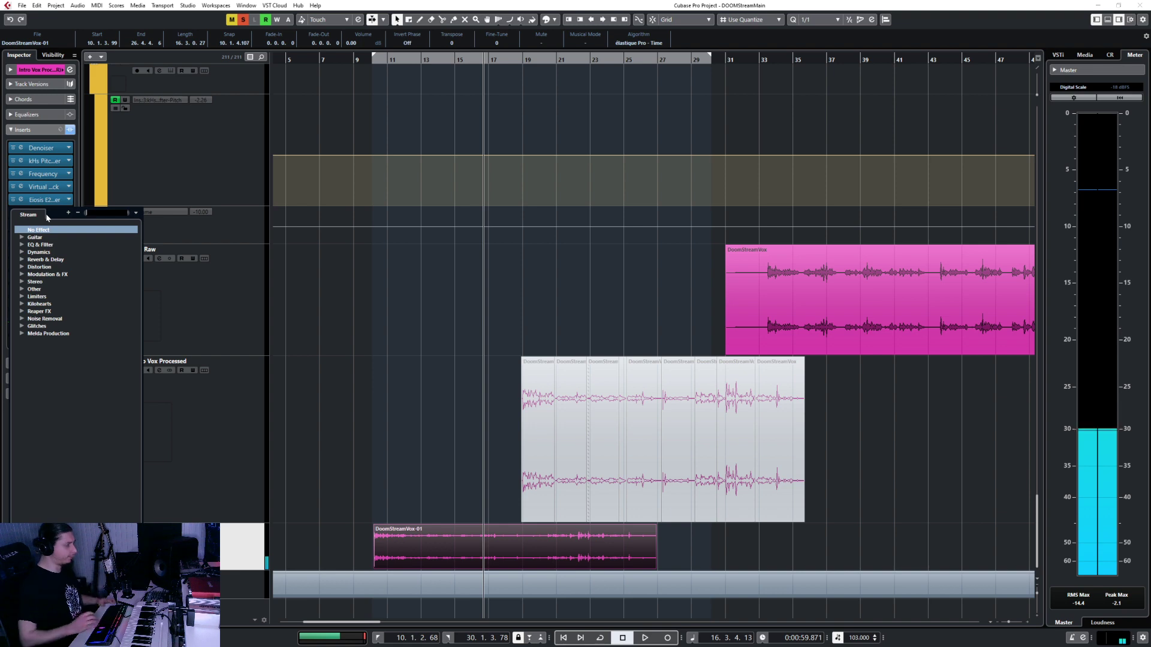
{"action": "type", "text": "clip"}
{"action": "key", "text": "Return"}
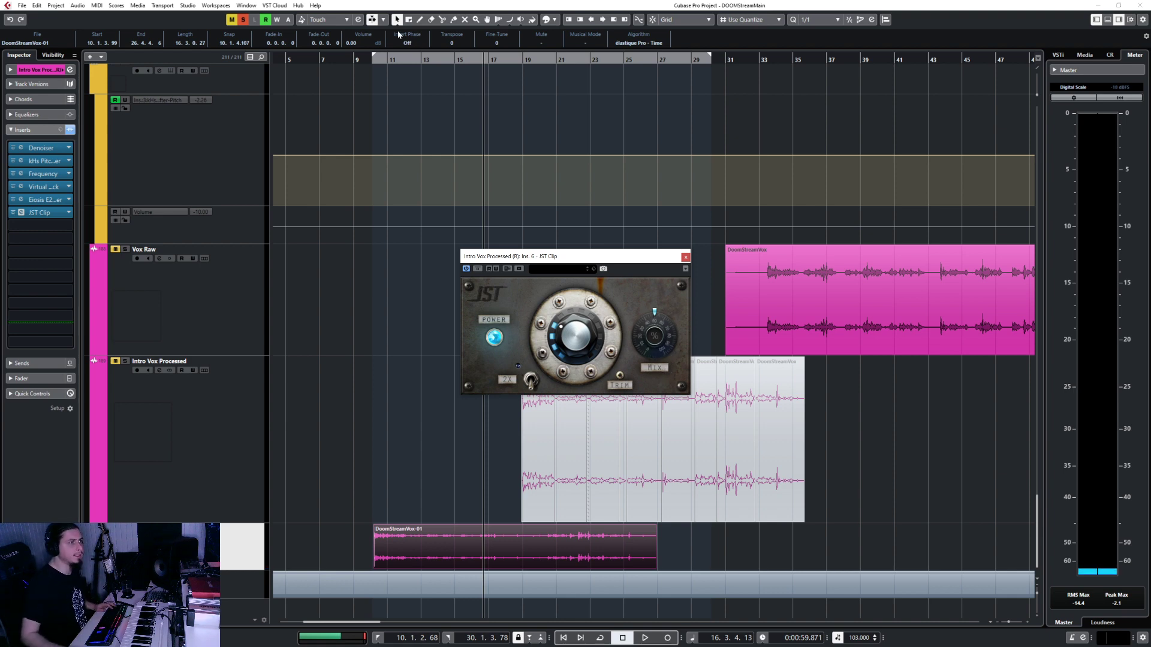
{"action": "left_click", "coordinate": [372, 58]}
{"action": "key", "text": "space"}
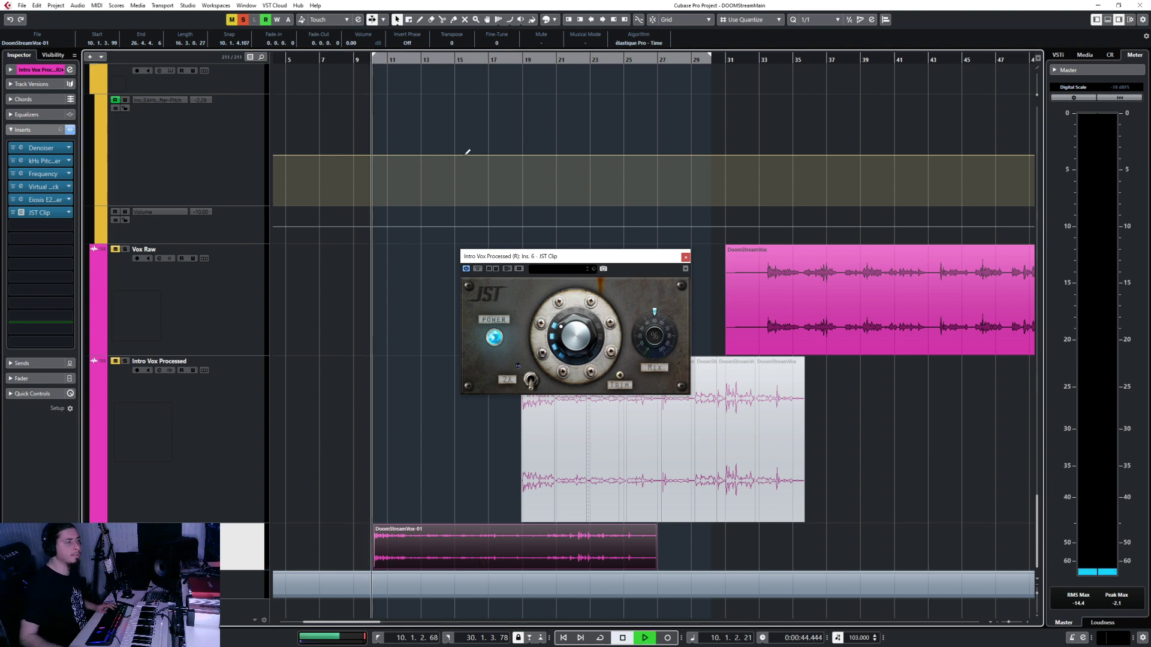
{"action": "left_click", "coordinate": [685, 257]}
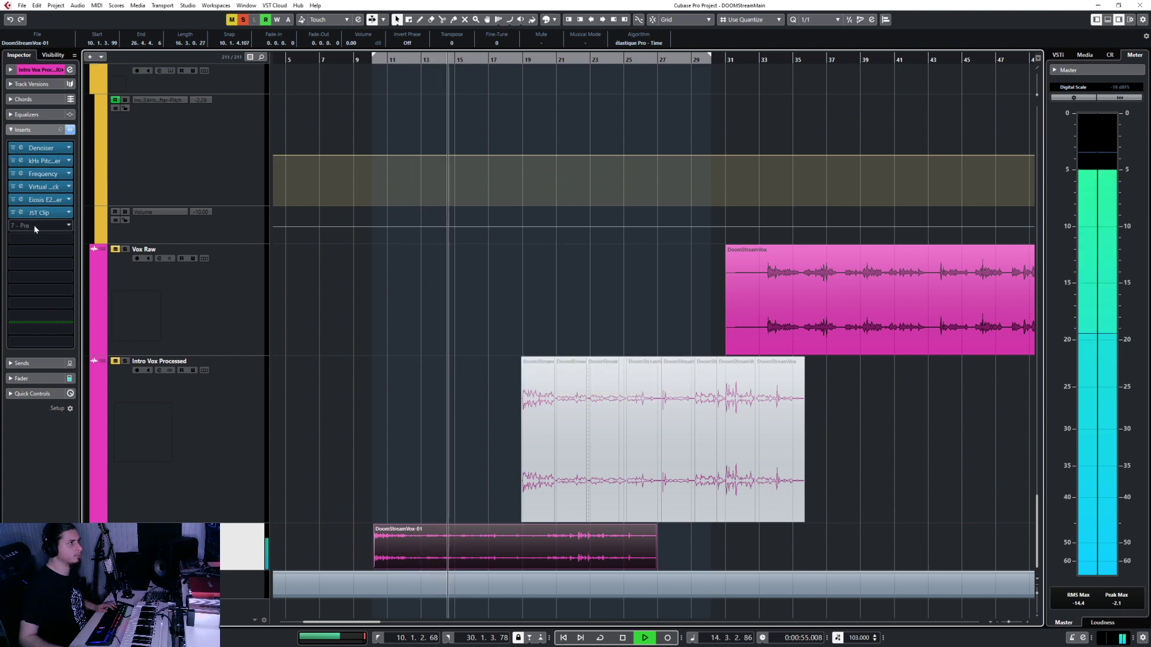
{"action": "key", "text": "space"}
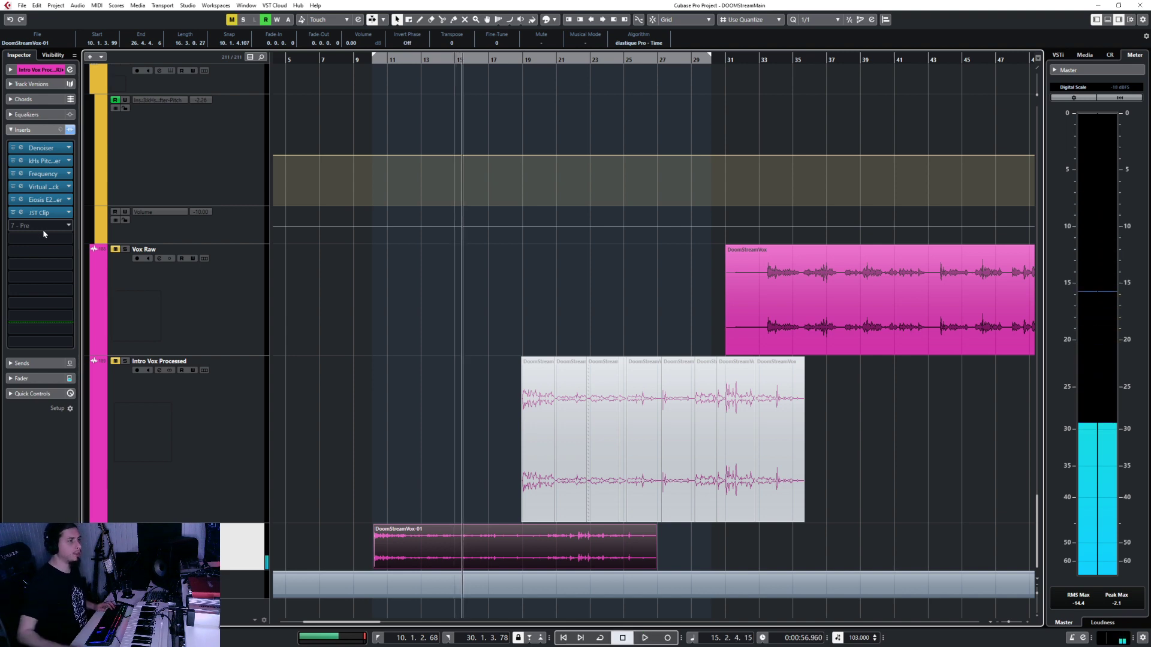
Step: Load StereoDelay into the seventh insert slot, raise both delays' low filters and lower their high filters, then audition from bar 10
{"action": "left_click", "coordinate": [44, 226]}
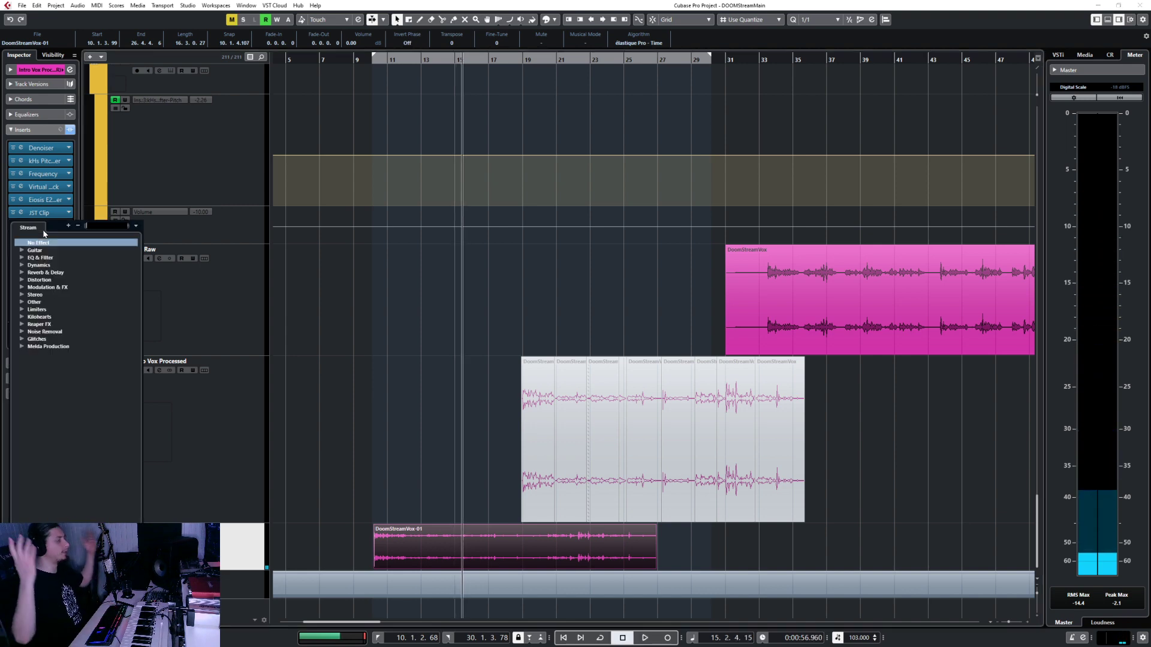
{"action": "type", "text": "delay"}
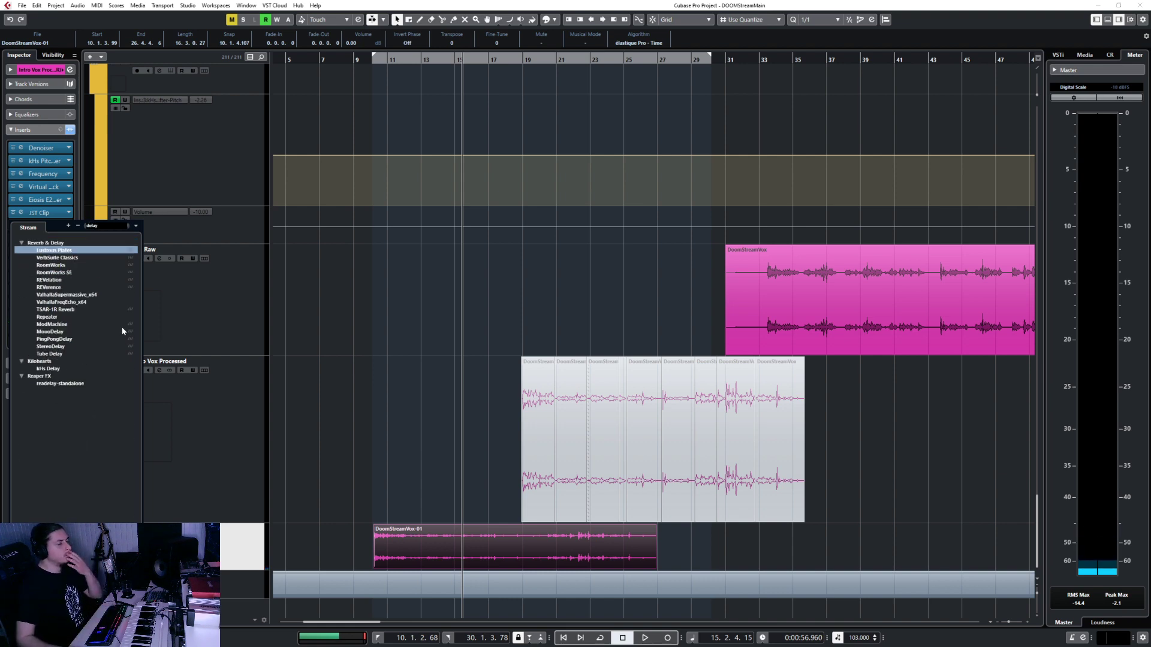
{"action": "left_click", "coordinate": [51, 346]}
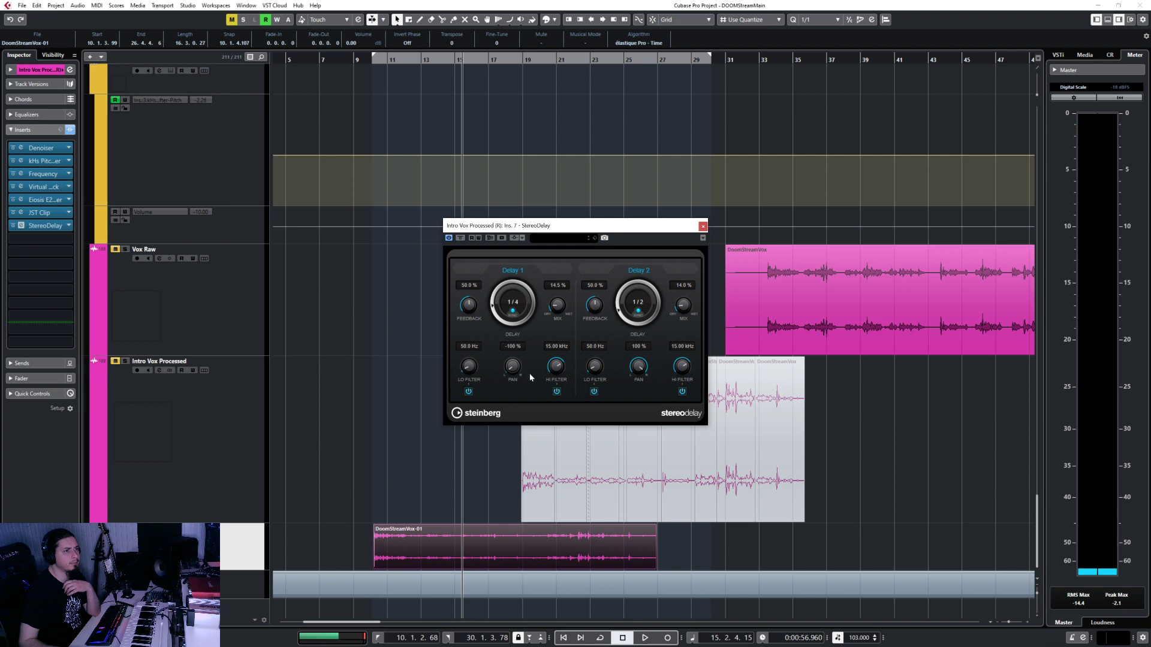
{"action": "left_click_drag", "start_coordinate": [559, 368], "coordinate": [563, 401]}
{"action": "left_click", "coordinate": [378, 60]}
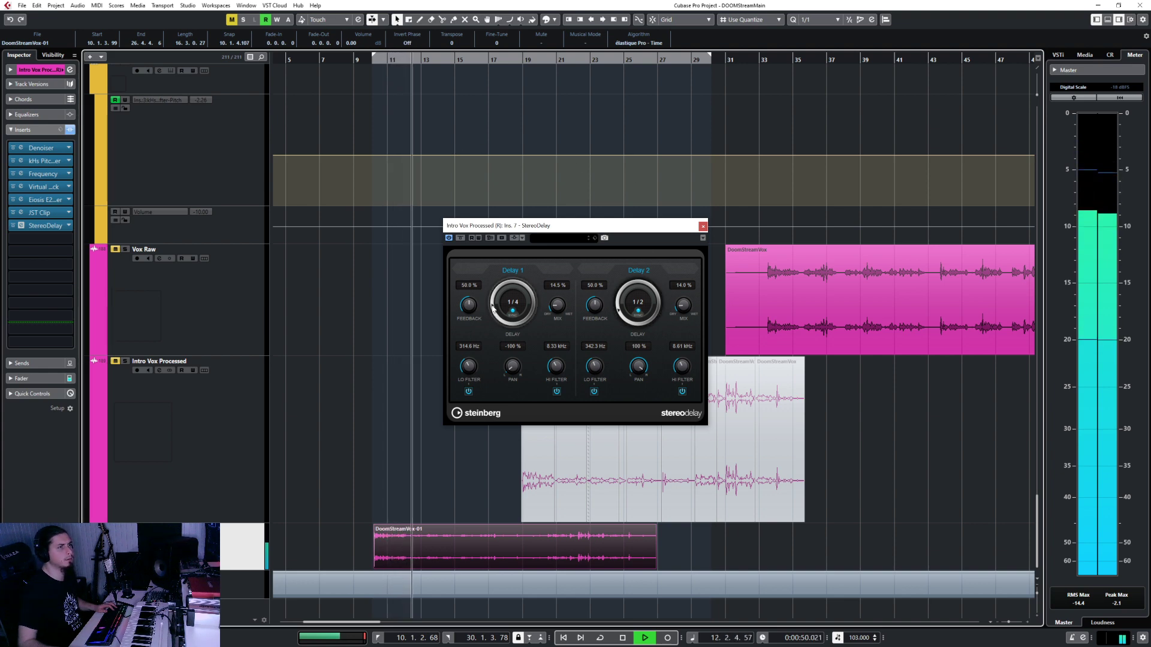
{"action": "left_click", "coordinate": [703, 227]}
{"action": "key", "text": "space"}
Step: Load ValhallaSupermassive into the eighth insert slot of the Intro Vox Processed (R) track
{"action": "left_click", "coordinate": [59, 240]}
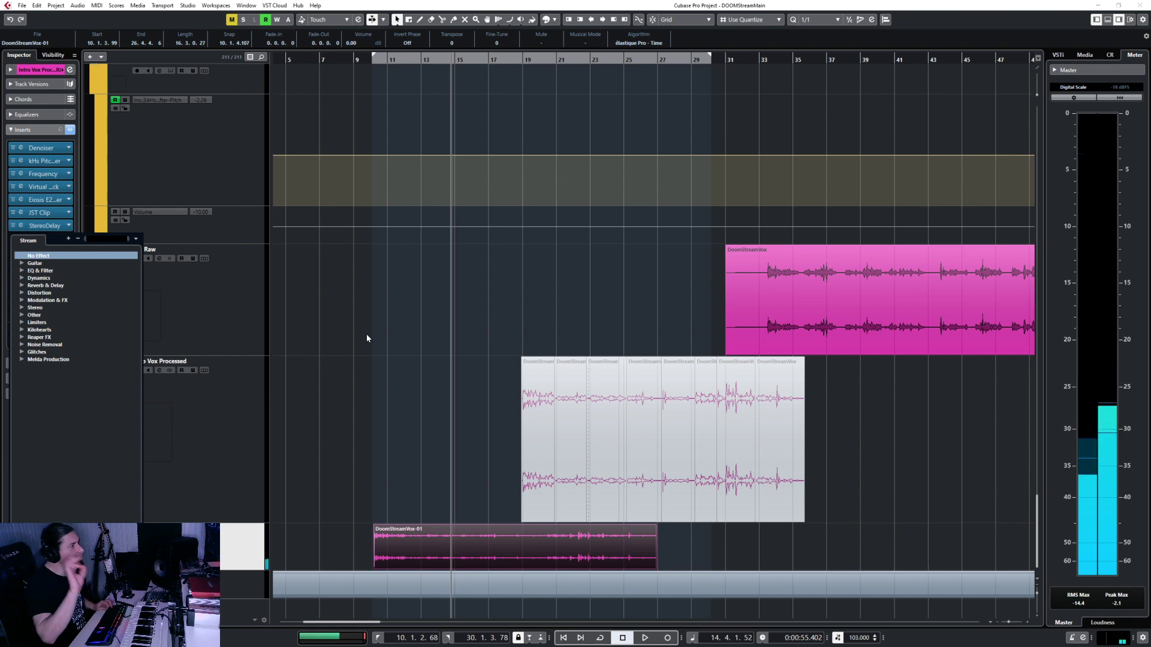
{"action": "type", "text": "s"}
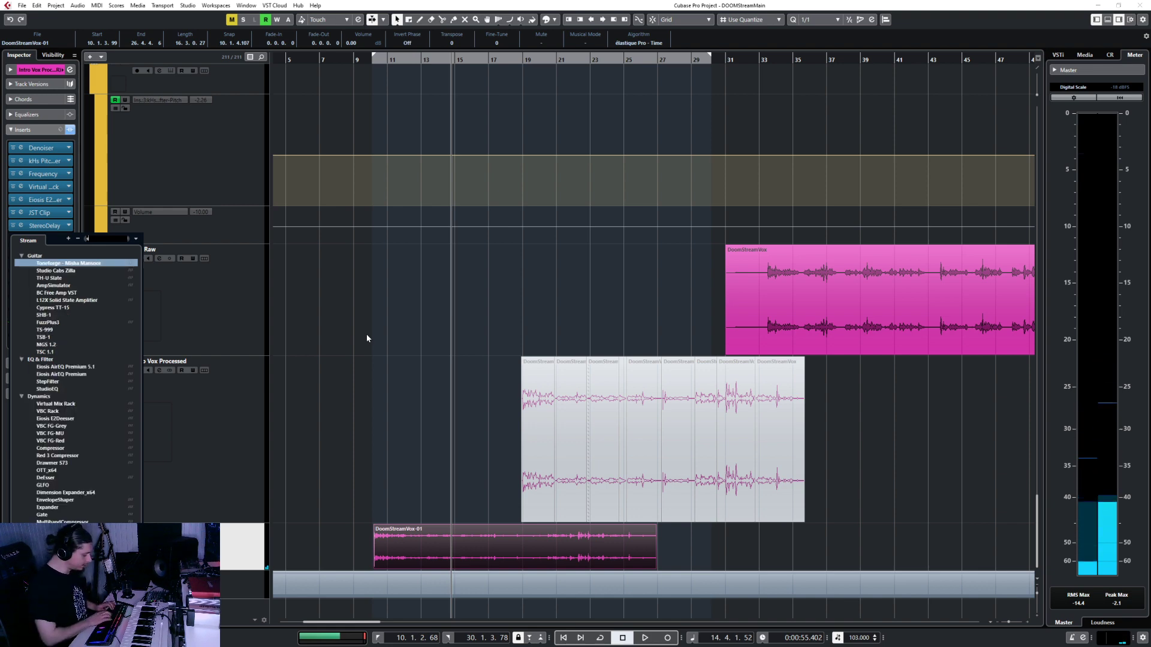
{"action": "type", "text": "up"}
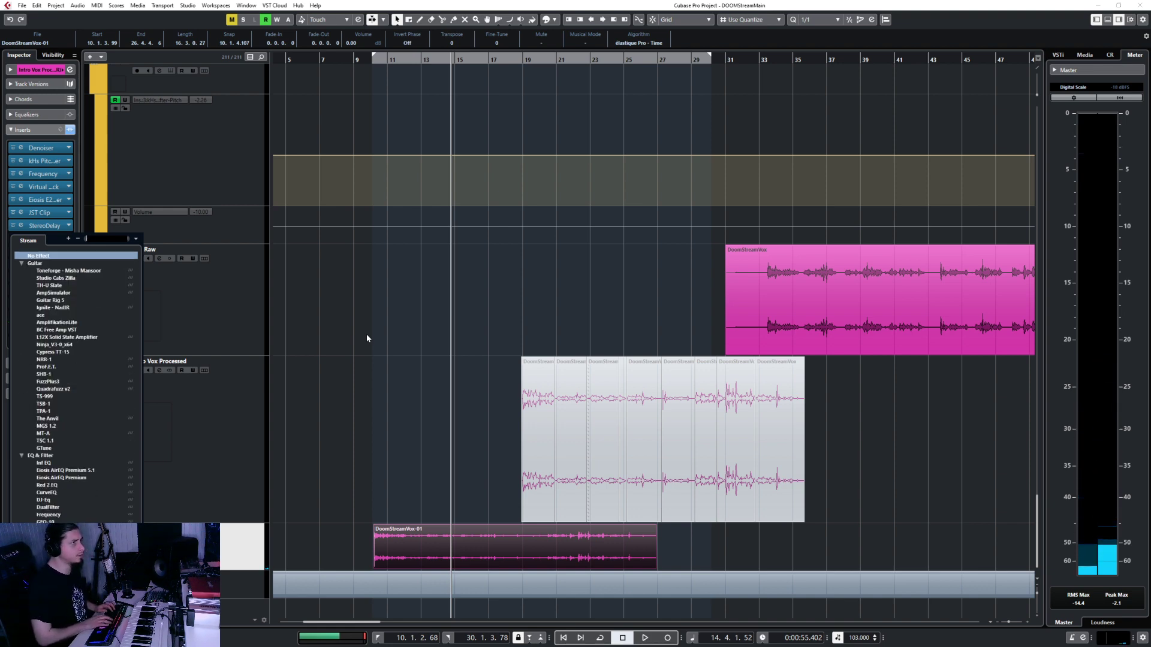
{"action": "key", "text": "Return"}
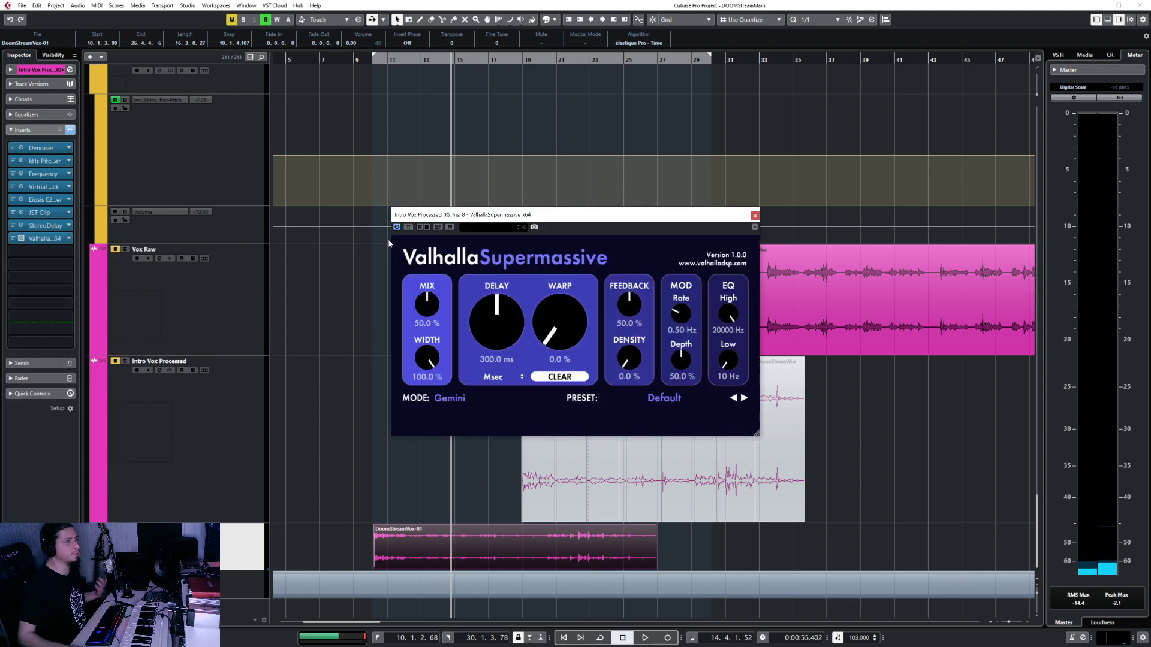
Step: Apply the medium reverb preset WideVocalSwell in ValhallaSupermassive and set its mix to 14%
{"action": "left_click", "coordinate": [675, 396]}
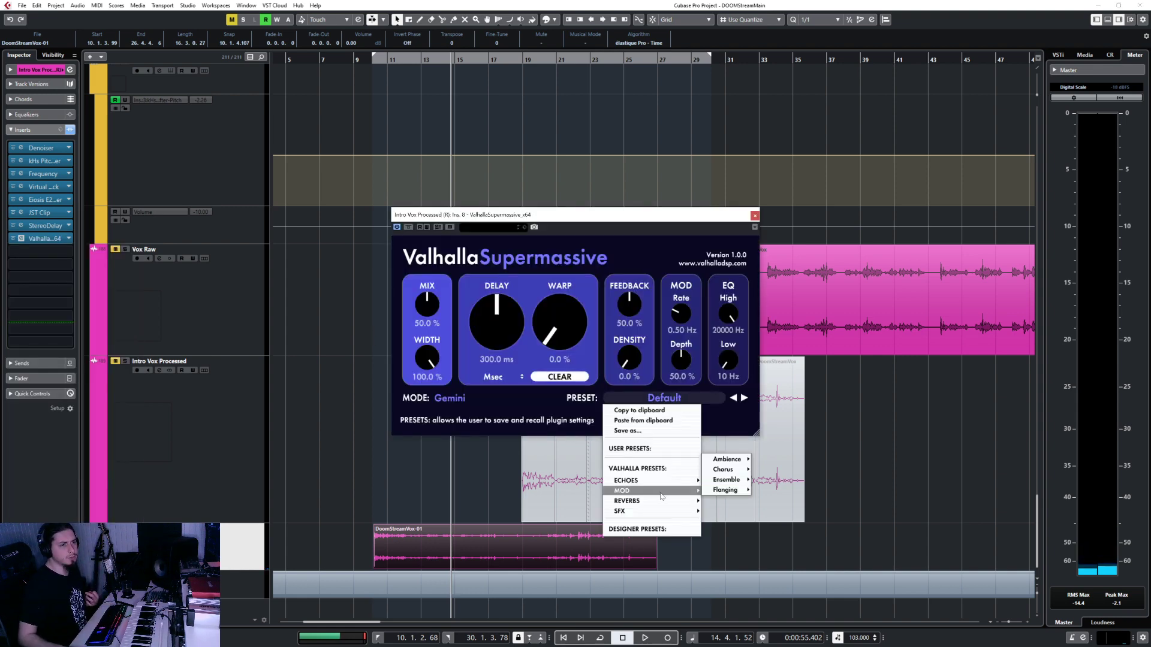
{"action": "mouse_move", "coordinate": [672, 505]}
{"action": "mouse_move", "coordinate": [735, 484]}
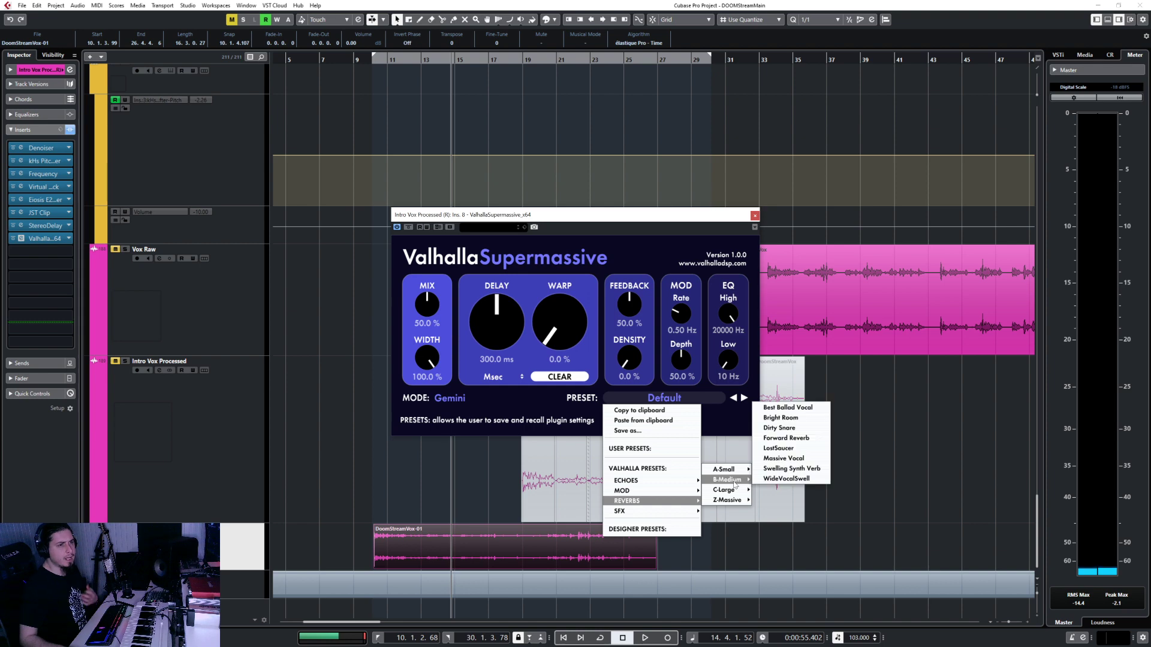
{"action": "left_click", "coordinate": [787, 484]}
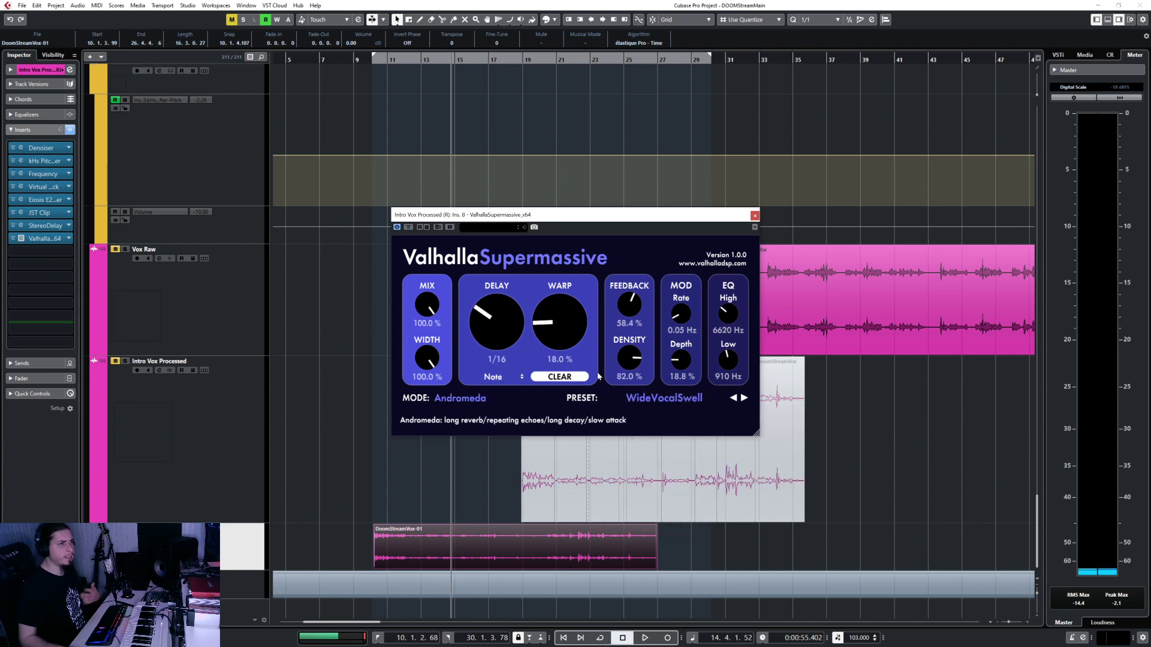
{"action": "left_click_drag", "start_coordinate": [429, 309], "coordinate": [435, 422]}
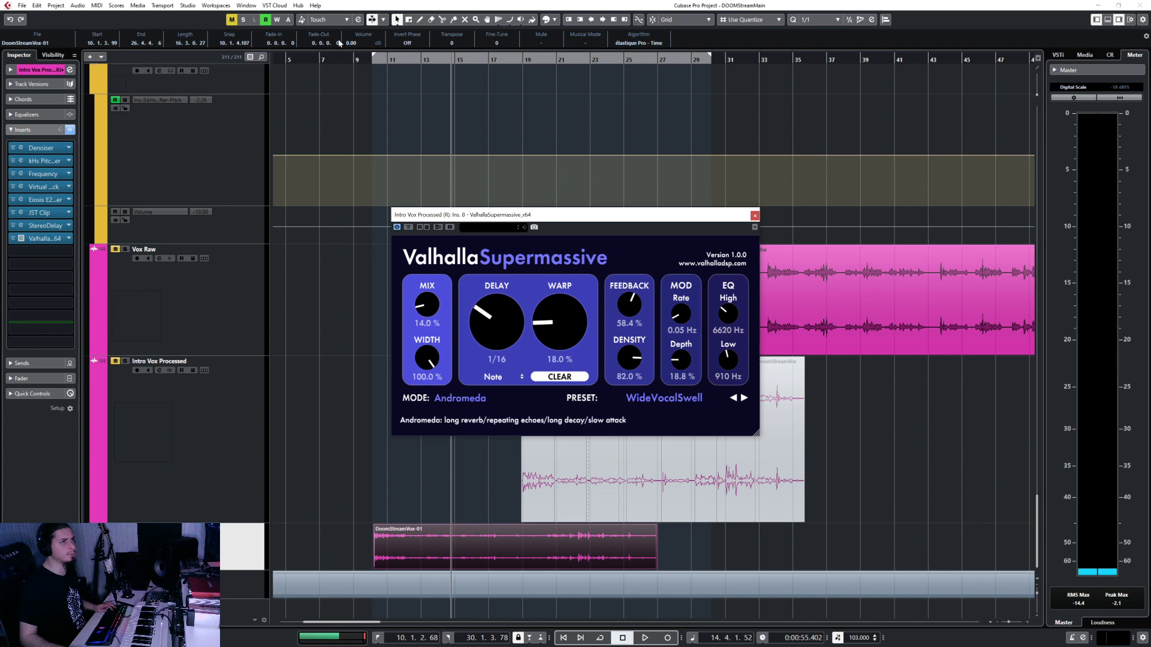
Step: Audition the vocal with the reverb from bar 10, close the ValhallaSupermassive window, and stop playback
{"action": "key", "text": "space"}
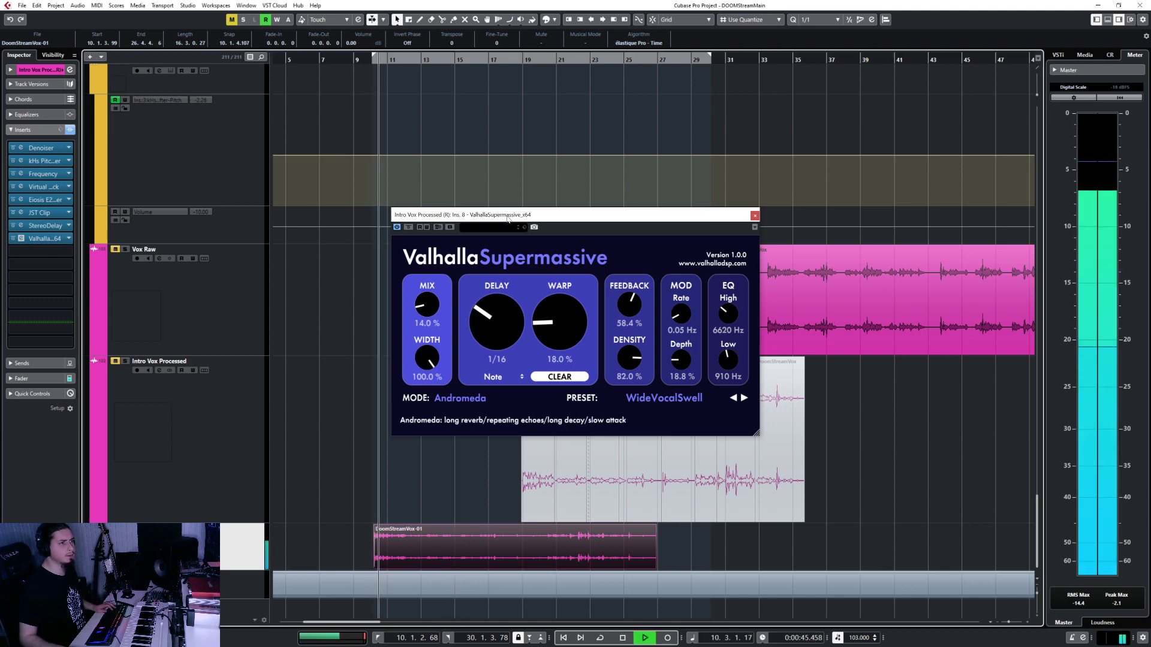
{"action": "left_click", "coordinate": [755, 216]}
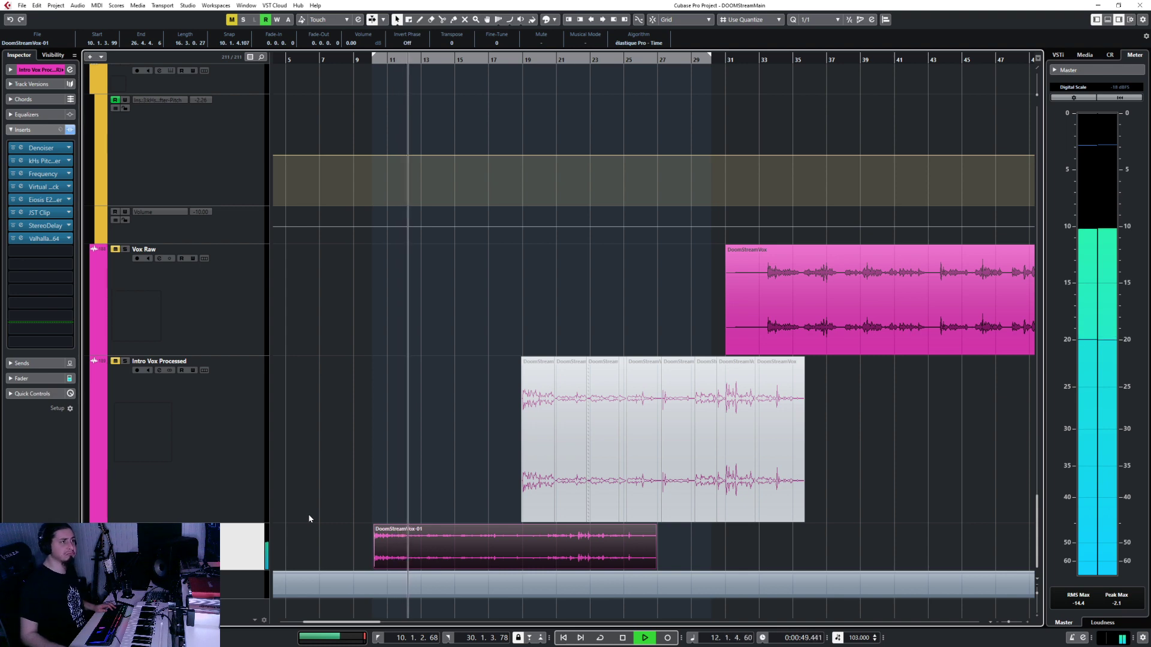
{"action": "scroll", "coordinate": [467, 416], "scroll_direction": "down", "scroll_amount": 5}
{"action": "scroll", "coordinate": [467, 415], "scroll_direction": "up", "scroll_amount": 8}
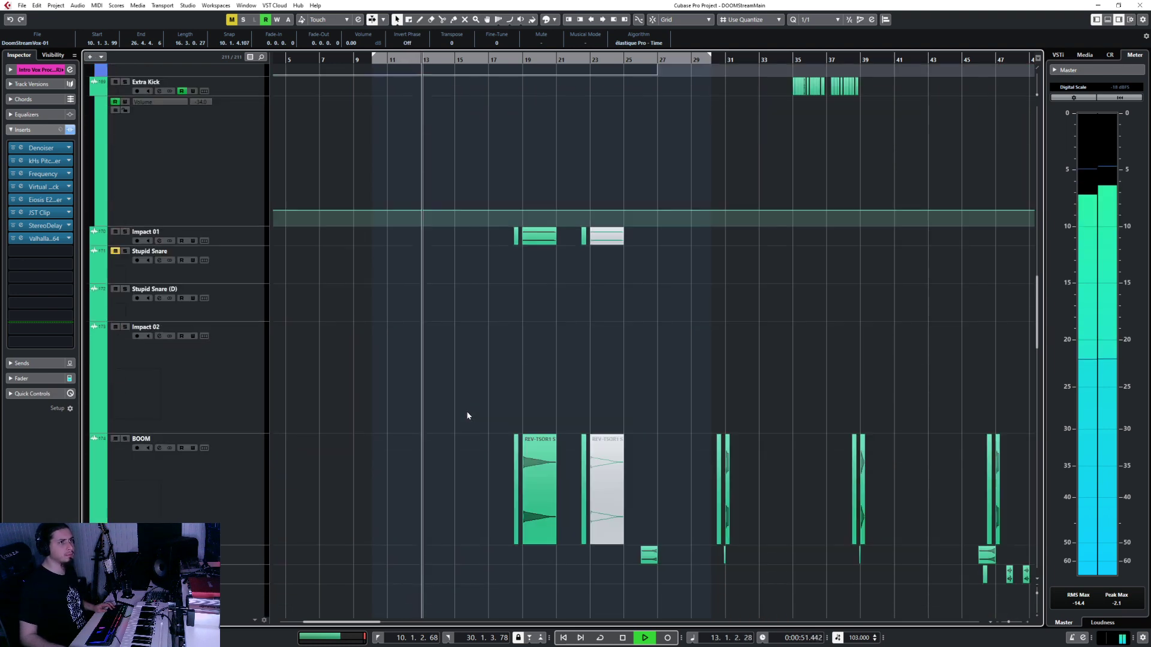
{"action": "scroll", "coordinate": [467, 416], "scroll_direction": "down", "scroll_amount": 12}
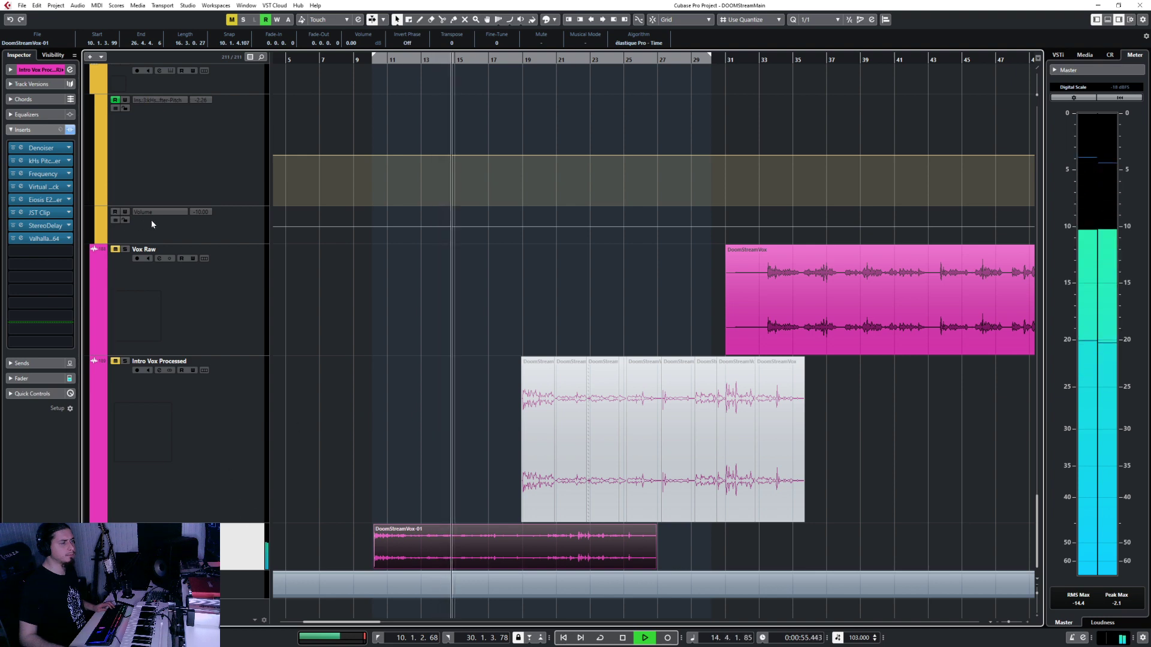
{"action": "key", "text": "space"}
Step: Copy the kHs Pitch Shifter into the third insert slot, set the copy's pitch to -6.66 semitones and reduce its mix to a low level
{"action": "left_click", "coordinate": [21, 161]}
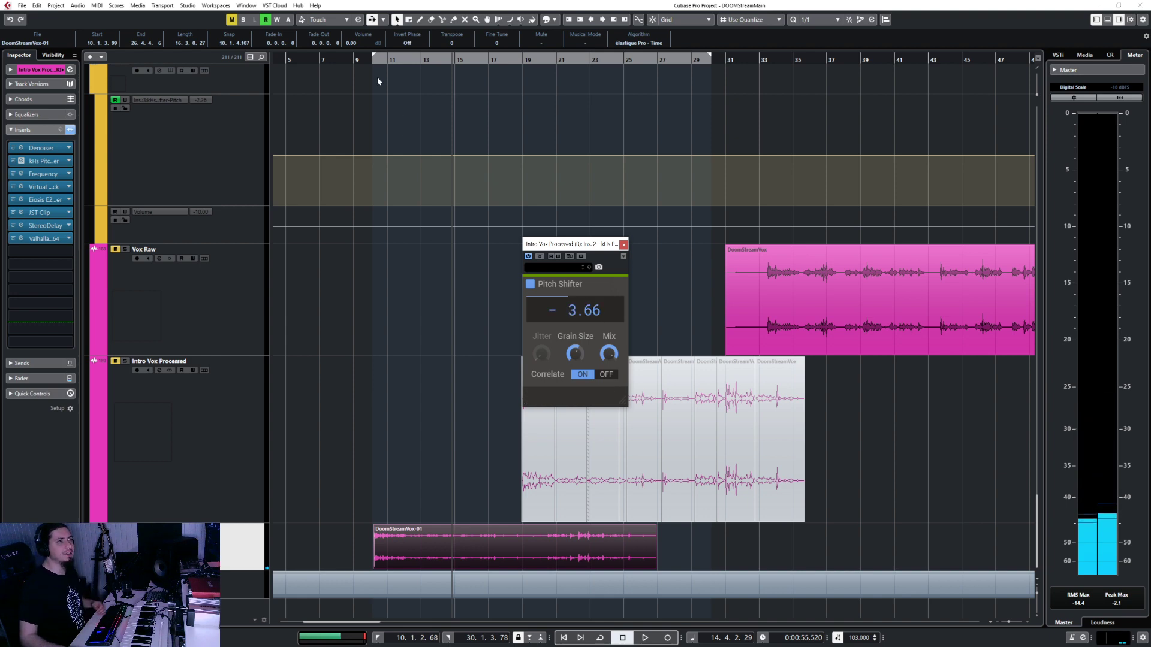
{"action": "left_click", "coordinate": [373, 60]}
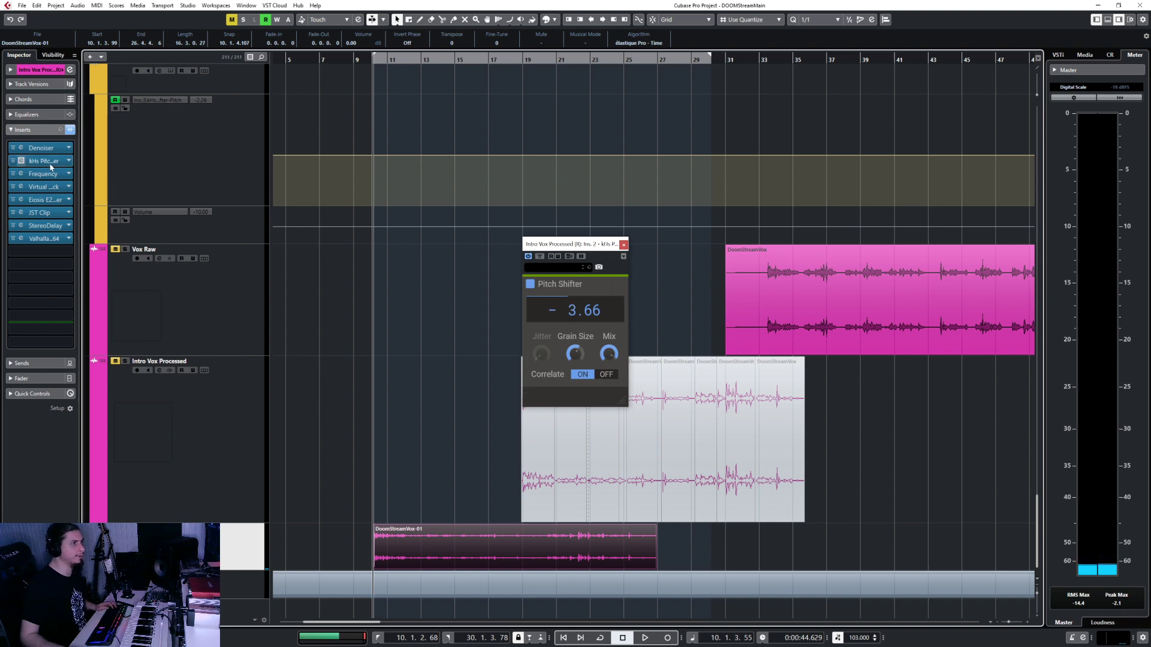
{"action": "mouse_move", "coordinate": [51, 168]}
{"action": "left_mouse_down"}
{"action": "mouse_move", "coordinate": [59, 251]}
{"action": "mouse_move", "coordinate": [58, 180]}
{"action": "left_mouse_up"}
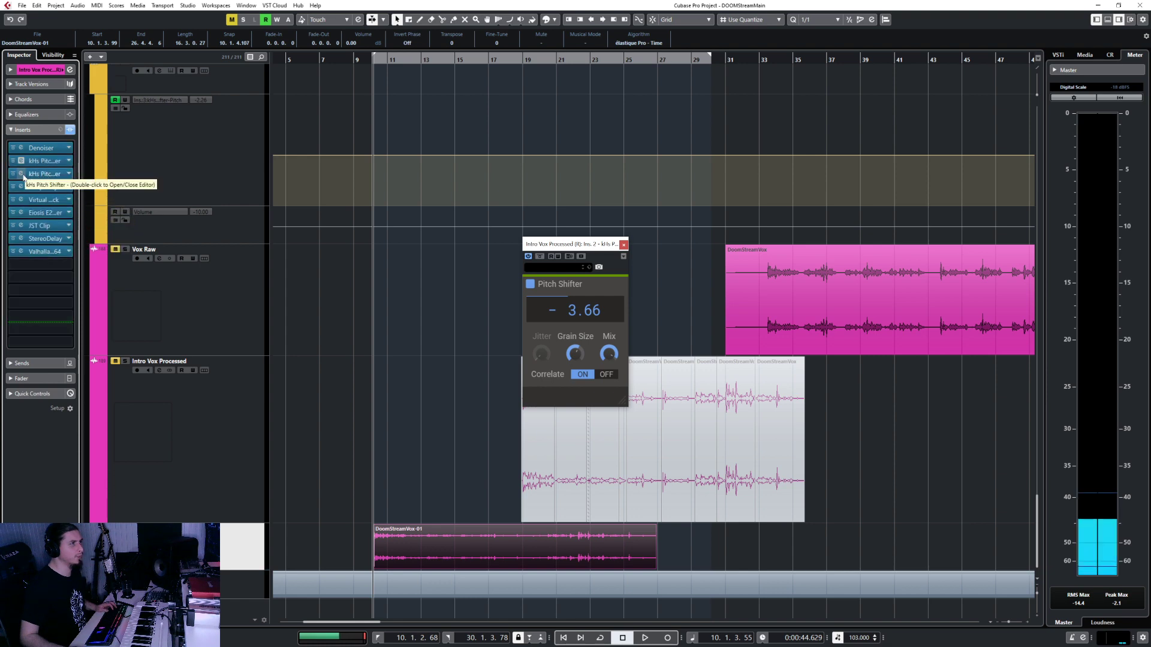
{"action": "left_click", "coordinate": [21, 175]}
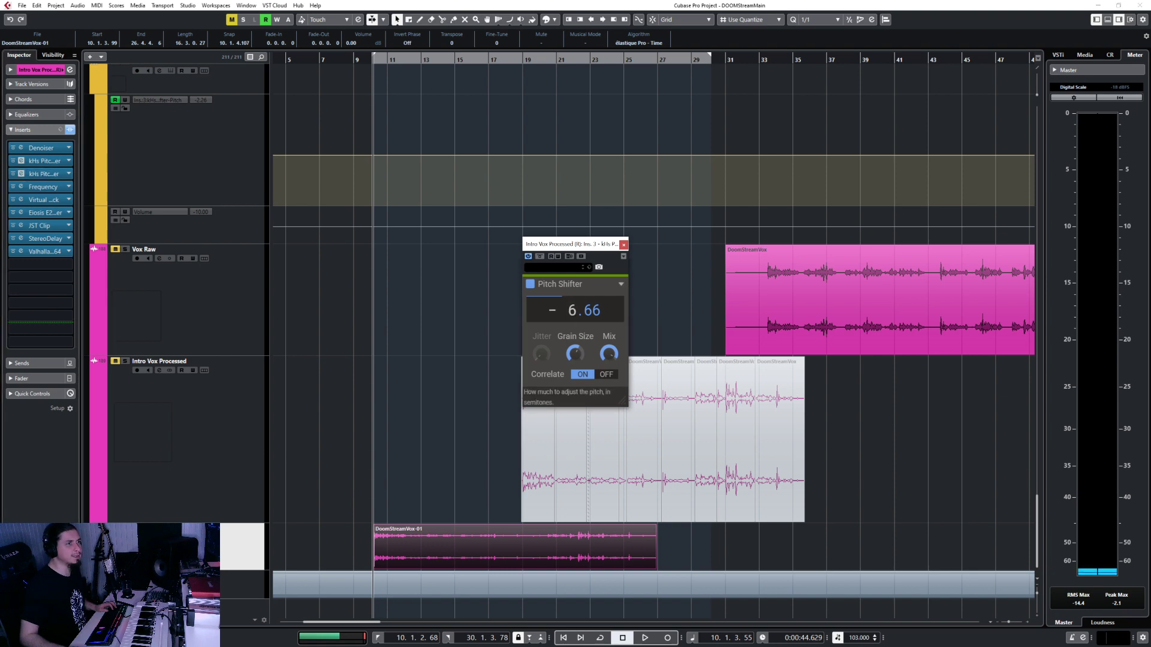
{"action": "left_click_drag", "start_coordinate": [609, 354], "coordinate": [609, 348]}
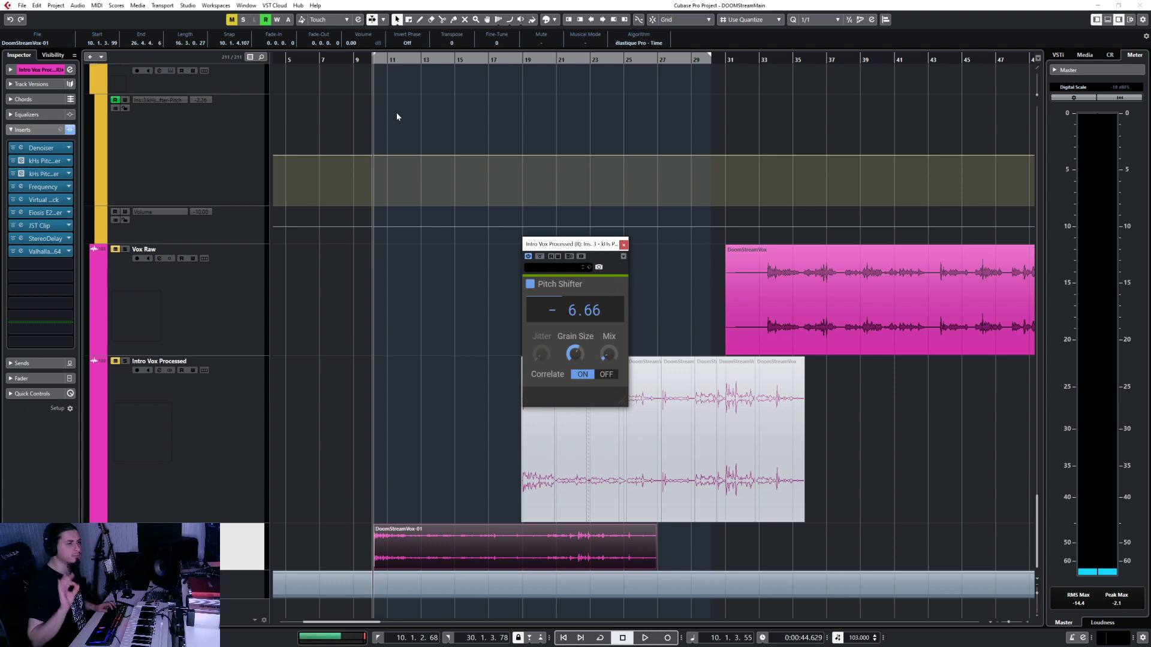
Step: Play the vocal from bar 10 with both pitch shifters and close their windows
{"action": "key", "text": "space"}
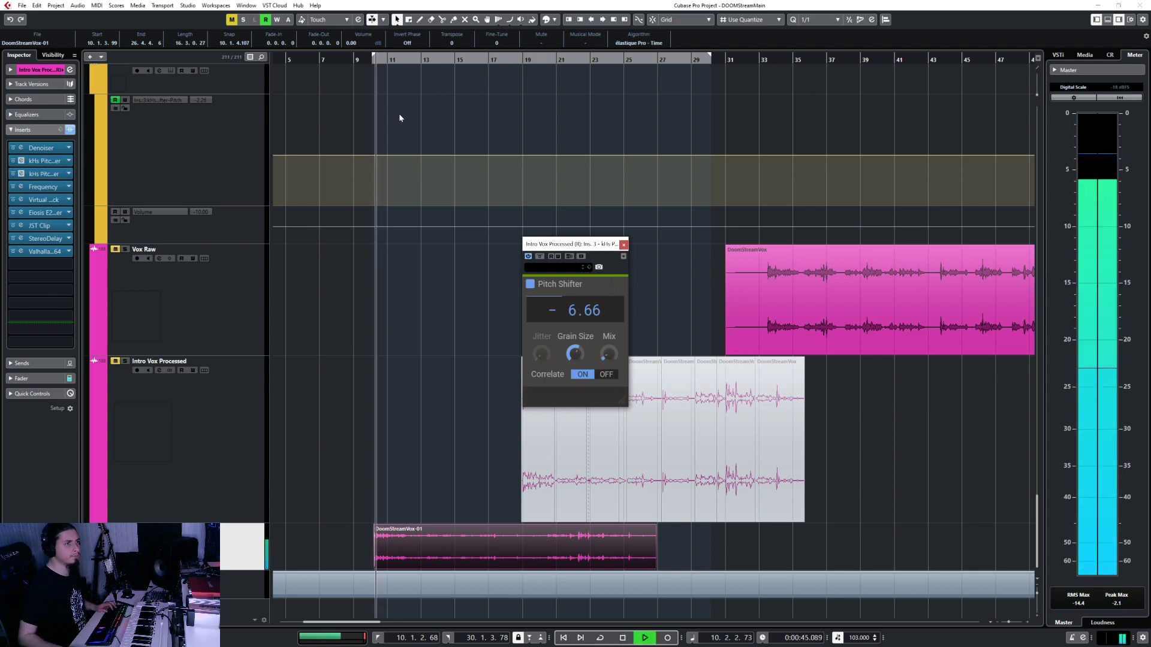
{"action": "left_click", "coordinate": [624, 244]}
{"action": "left_click", "coordinate": [624, 244]}
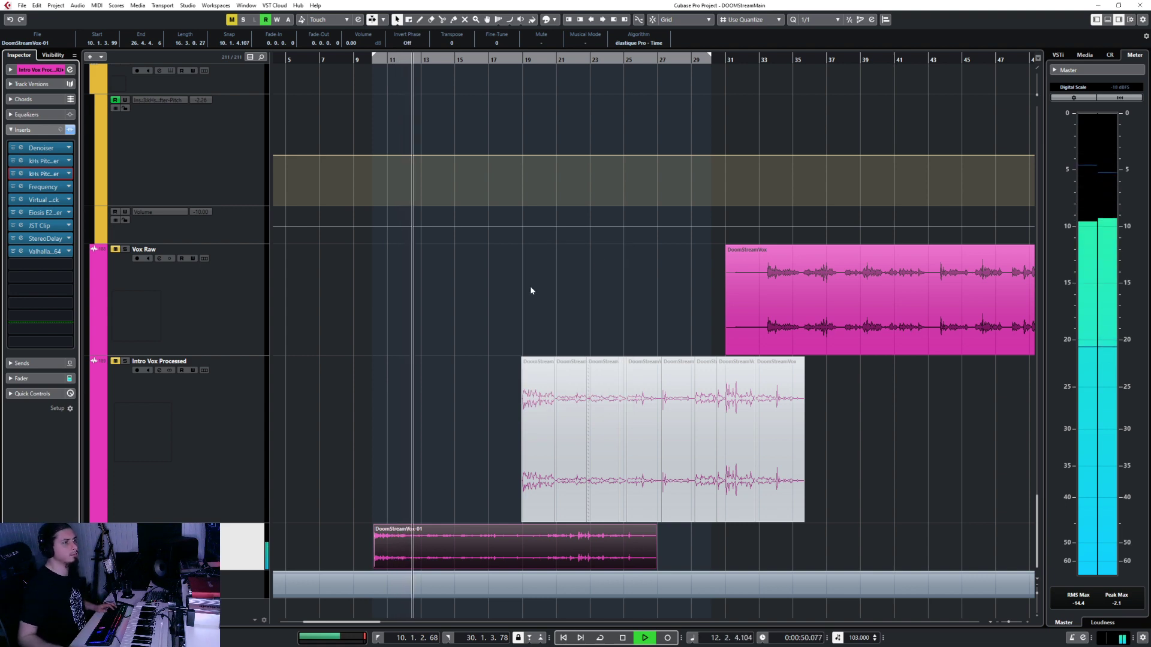
{"action": "left_click", "coordinate": [459, 302]}
{"action": "scroll", "coordinate": [462, 328], "scroll_direction": "down", "scroll_amount": 10}
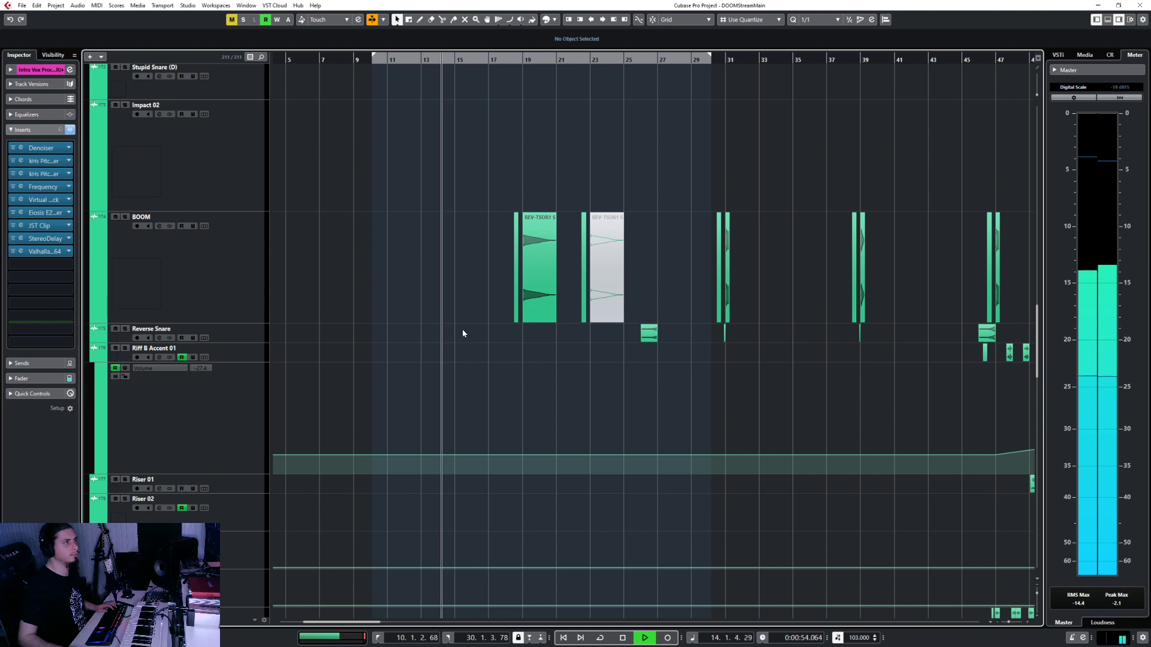
Step: Stop playback, set StereoDelay's Delay 1 mix to 5%, adjust the Delay 2 mix, and close the plugin window
{"action": "left_click", "coordinate": [22, 239]}
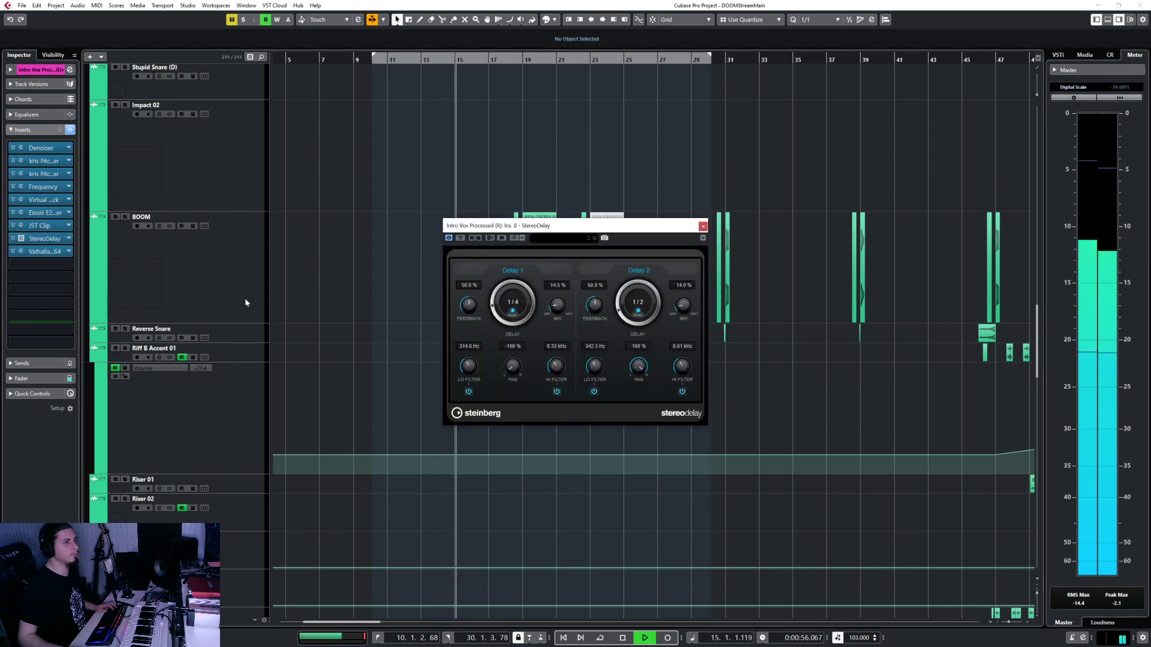
{"action": "key", "text": "space"}
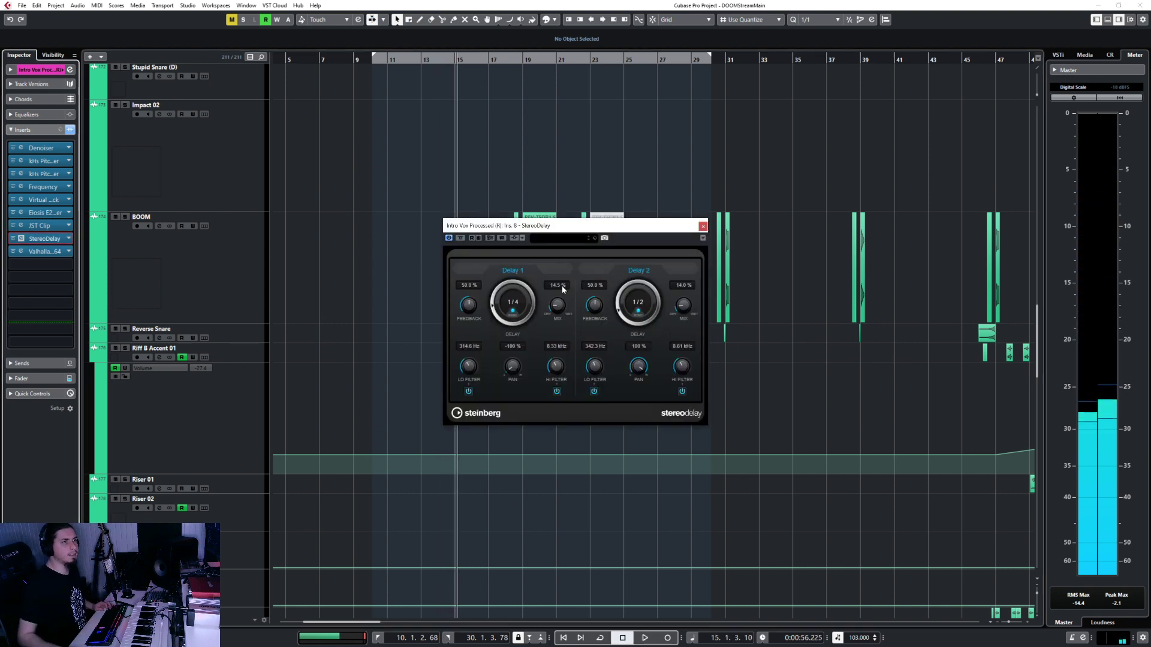
{"action": "left_click", "coordinate": [562, 285]}
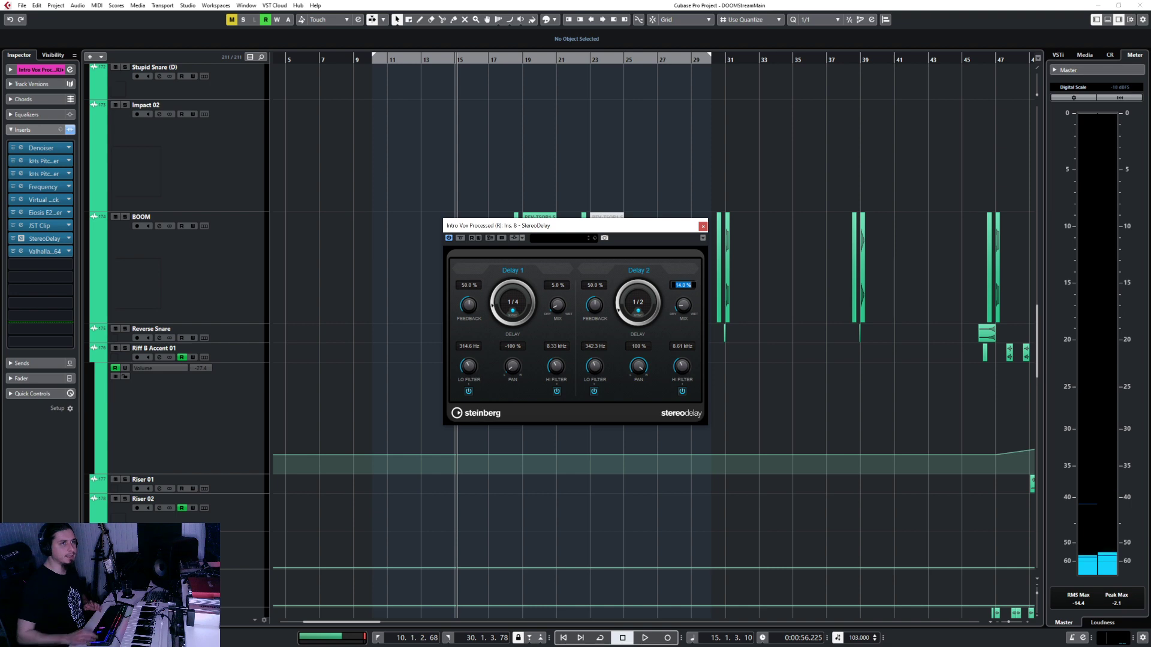
{"action": "left_click", "coordinate": [703, 227]}
Step: Audition the full vocal chain from bar 10 past bar 20, then stop playback
{"action": "left_click", "coordinate": [372, 60]}
{"action": "key", "text": "space"}
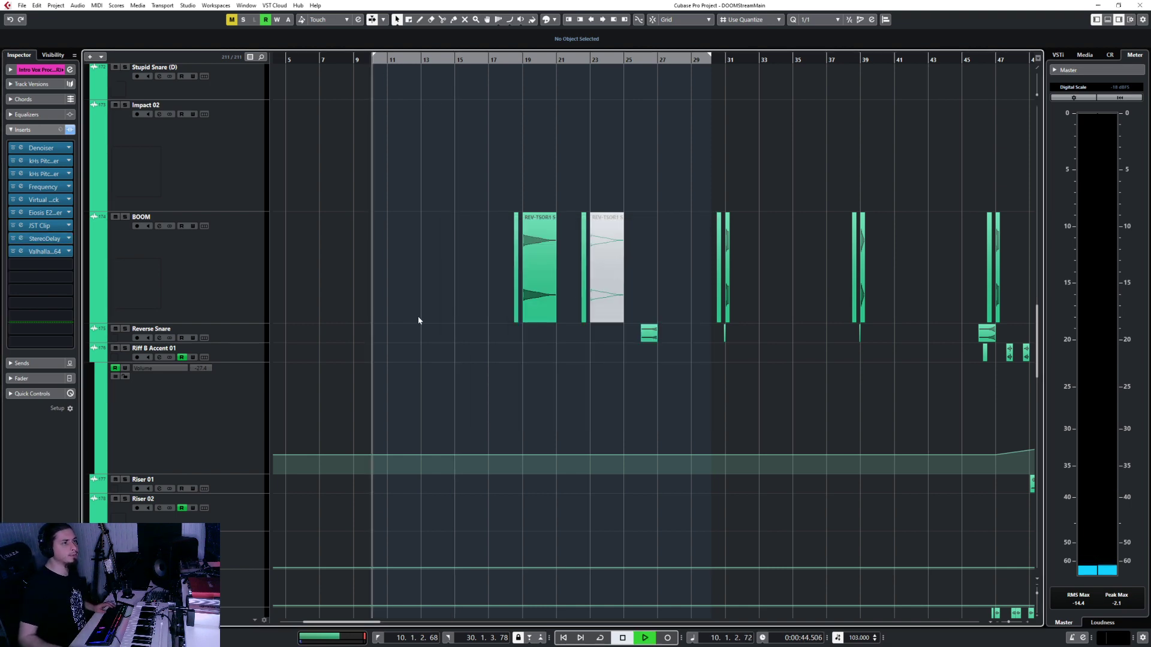
{"action": "scroll", "coordinate": [427, 314], "scroll_direction": "down", "scroll_amount": 15}
{"action": "scroll", "coordinate": [427, 317], "scroll_direction": "down", "scroll_amount": 3}
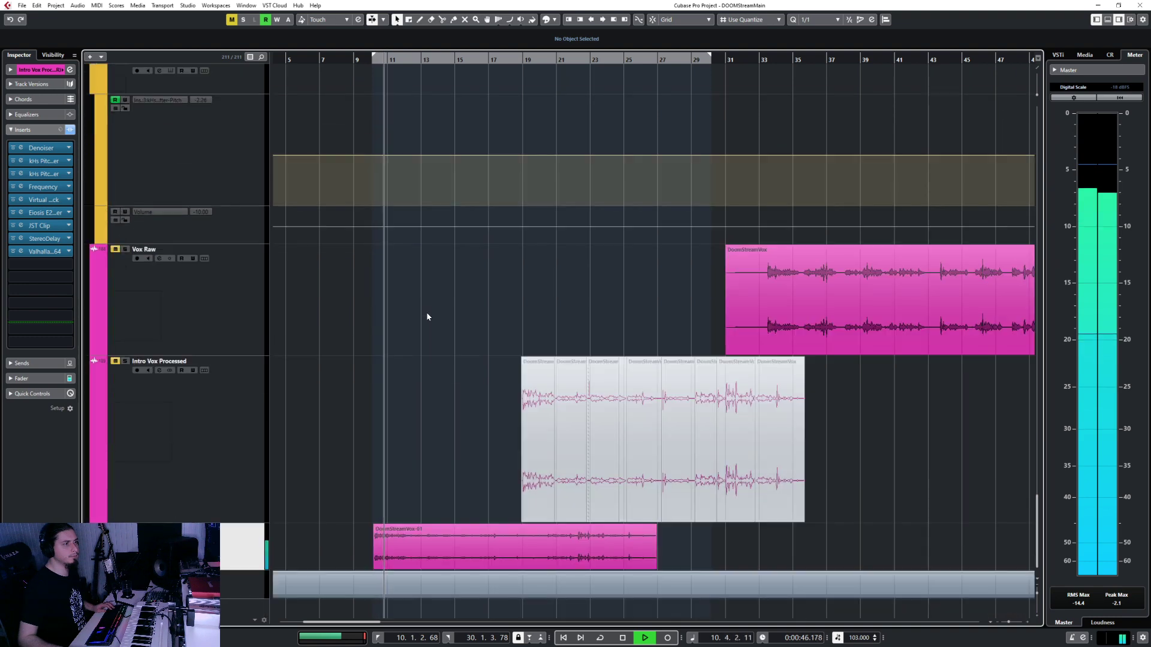
{"action": "scroll", "coordinate": [606, 415], "scroll_direction": "up", "scroll_amount": 15}
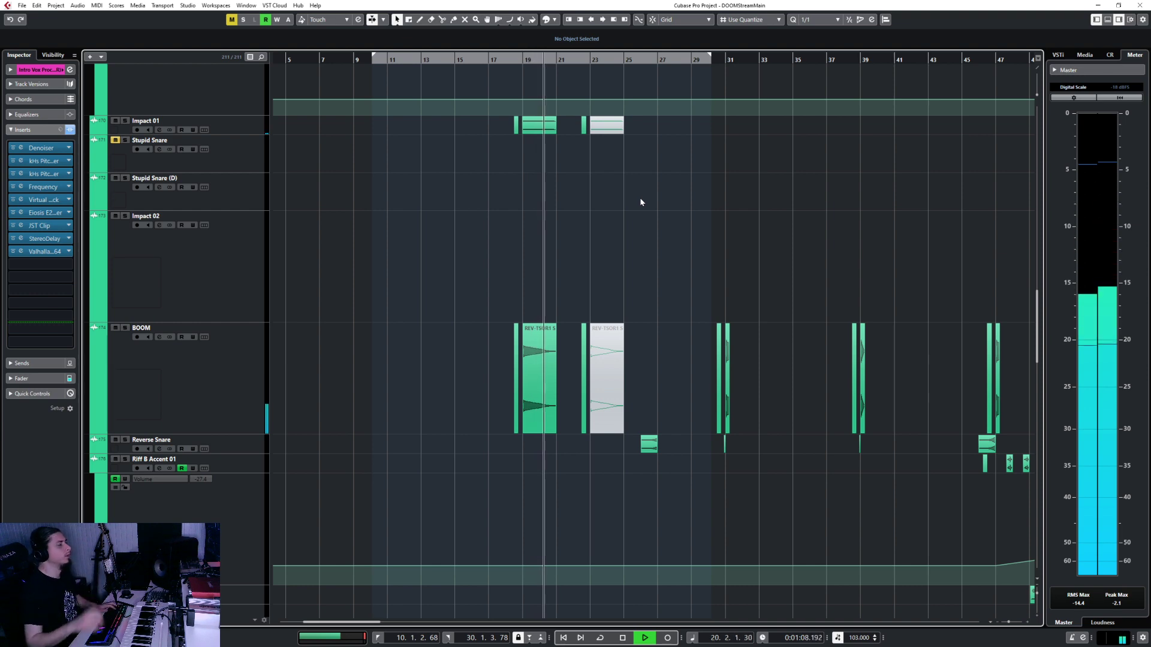
{"action": "key", "text": "space"}
Step: Enlarge the Intro Vox Processed (R) track's height to show its waveform in detail around bars 13 to 21
{"action": "scroll", "coordinate": [595, 256], "scroll_direction": "down", "scroll_amount": 4}
{"action": "scroll", "coordinate": [596, 257], "scroll_direction": "down", "scroll_amount": 15}
{"action": "scroll", "coordinate": [554, 547], "scroll_direction": "up", "scroll_amount": 4}
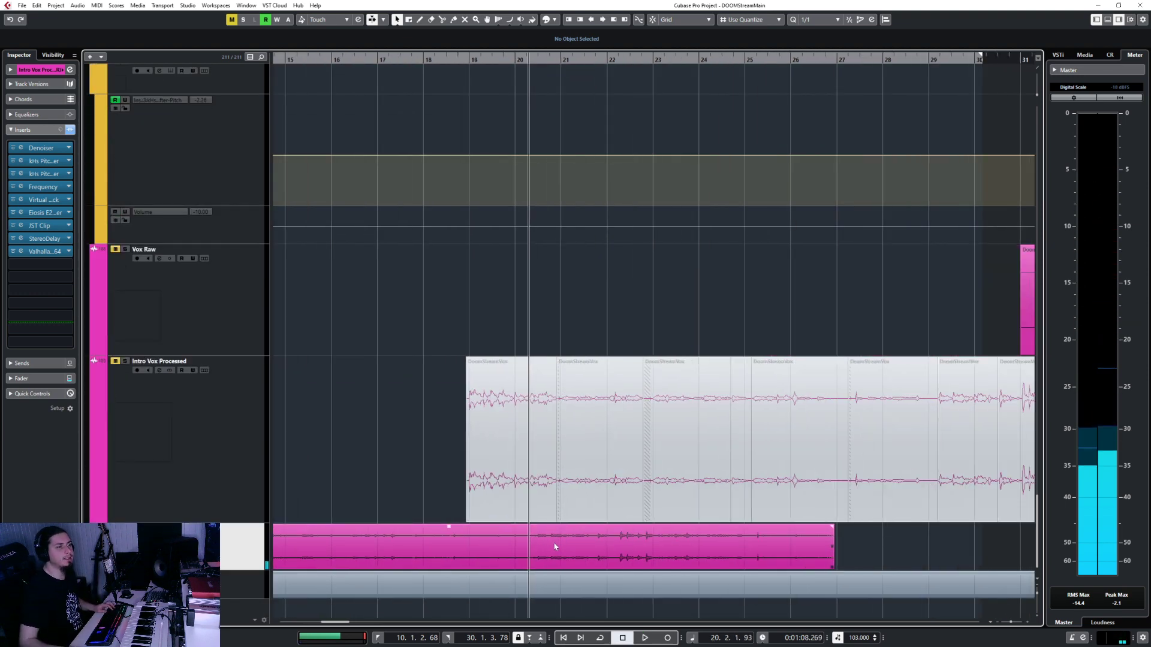
{"action": "scroll", "coordinate": [555, 547], "scroll_direction": "down", "scroll_amount": 2}
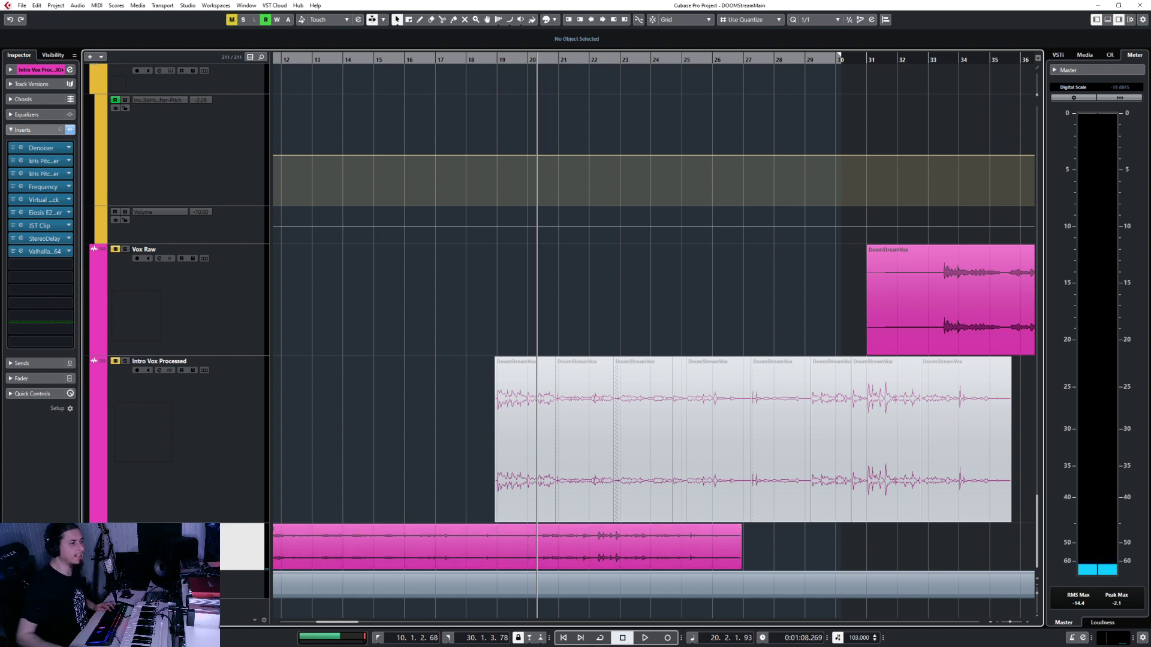
{"action": "left_click_drag", "start_coordinate": [247, 566], "coordinate": [244, 629]}
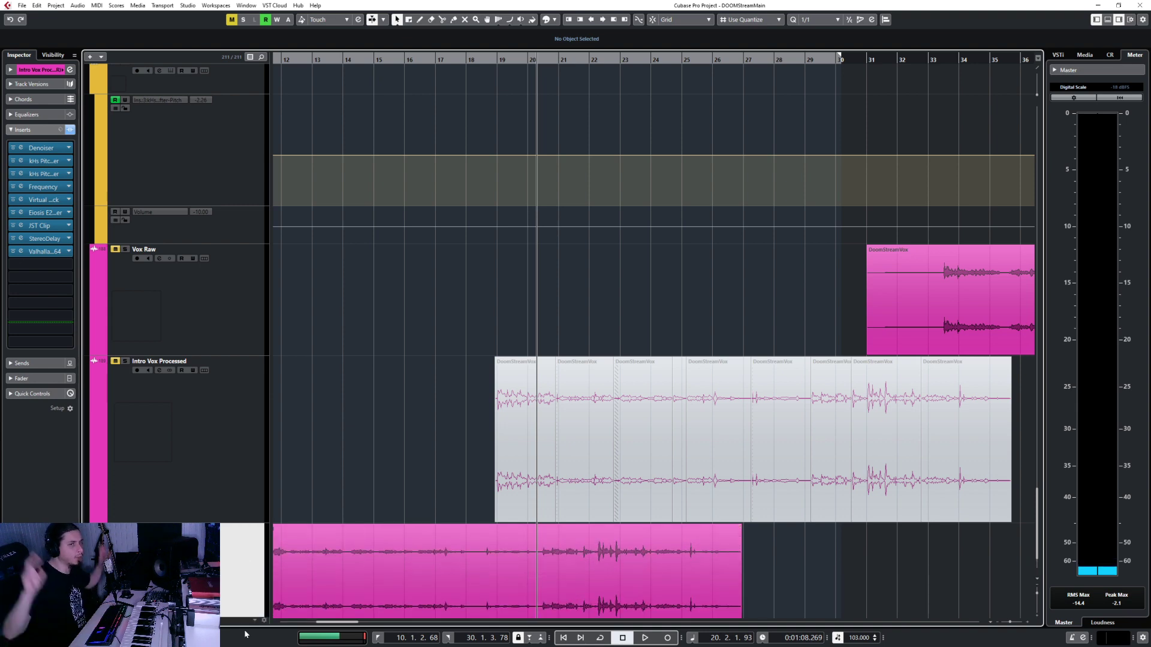
{"action": "scroll", "coordinate": [506, 431], "scroll_direction": "down", "scroll_amount": 2}
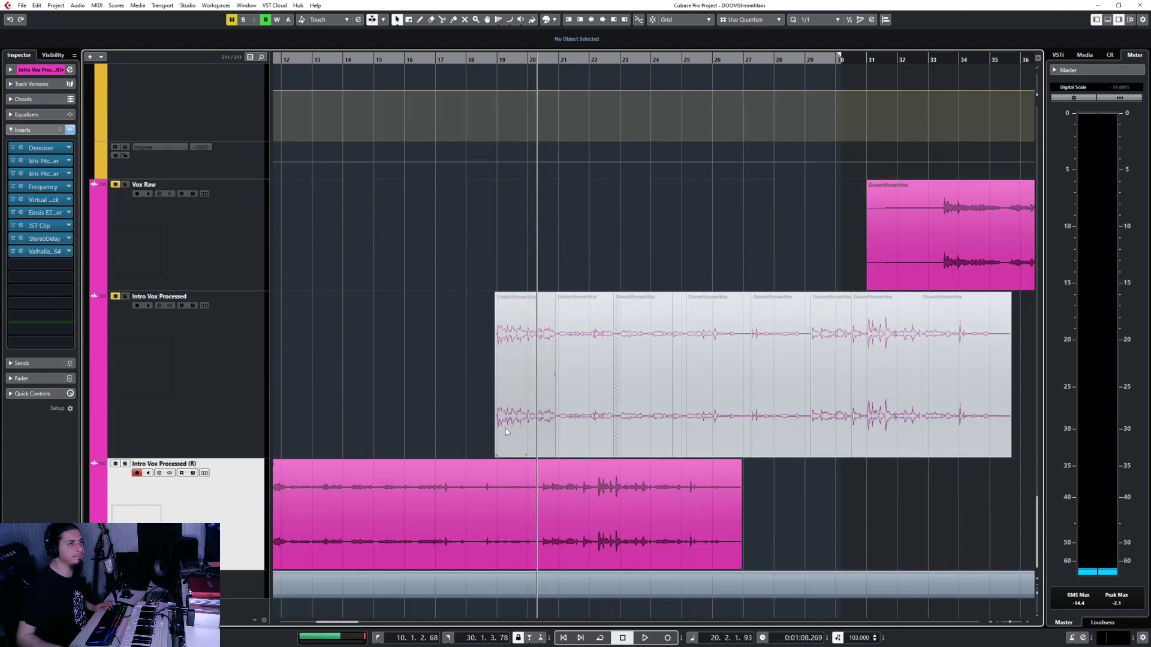
{"action": "scroll", "coordinate": [465, 436], "scroll_direction": "up", "scroll_amount": 4}
{"action": "scroll", "coordinate": [467, 431], "scroll_direction": "left", "scroll_amount": 3}
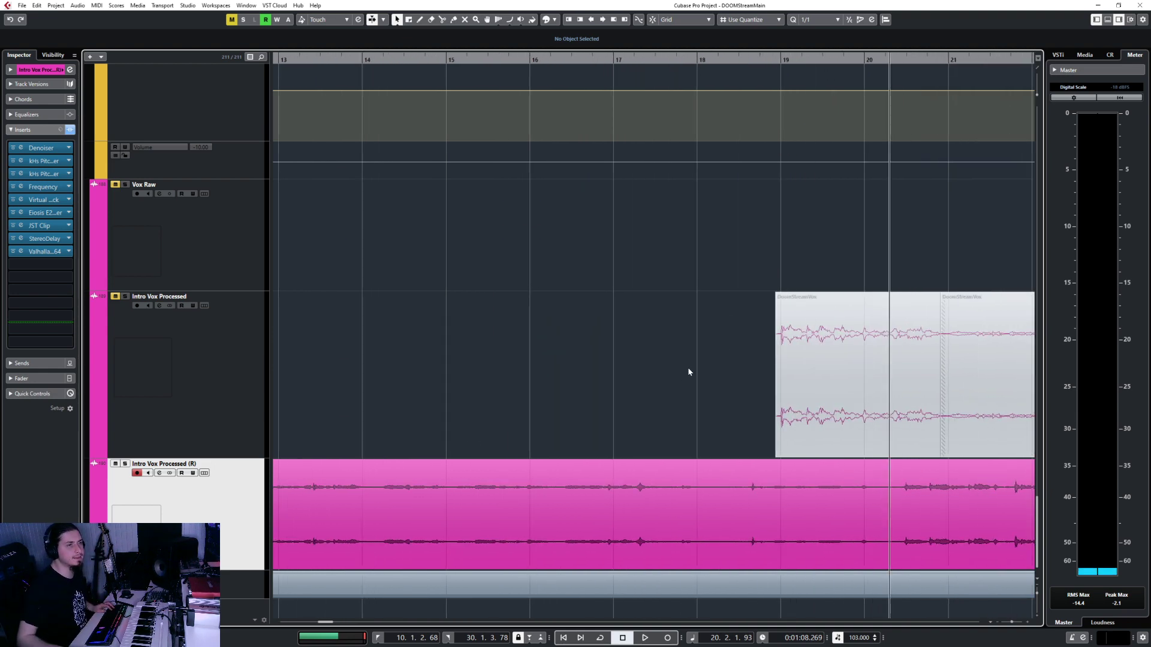
Step: Enlarge the Intro Vox Processed (R) track's height further and play the vocal from bar 17
{"action": "scroll", "coordinate": [677, 373], "scroll_direction": "left", "scroll_amount": 2}
{"action": "scroll", "coordinate": [677, 372], "scroll_direction": "down", "scroll_amount": 3}
{"action": "left_click", "coordinate": [653, 60]}
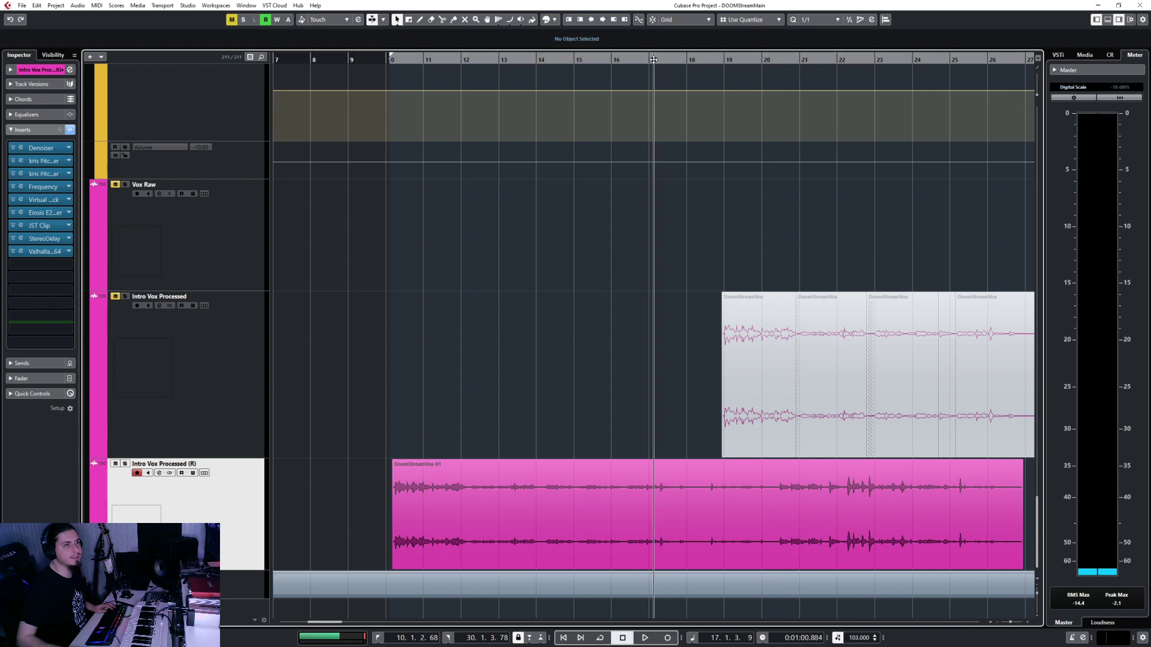
{"action": "left_click_drag", "start_coordinate": [222, 576], "coordinate": [225, 638]}
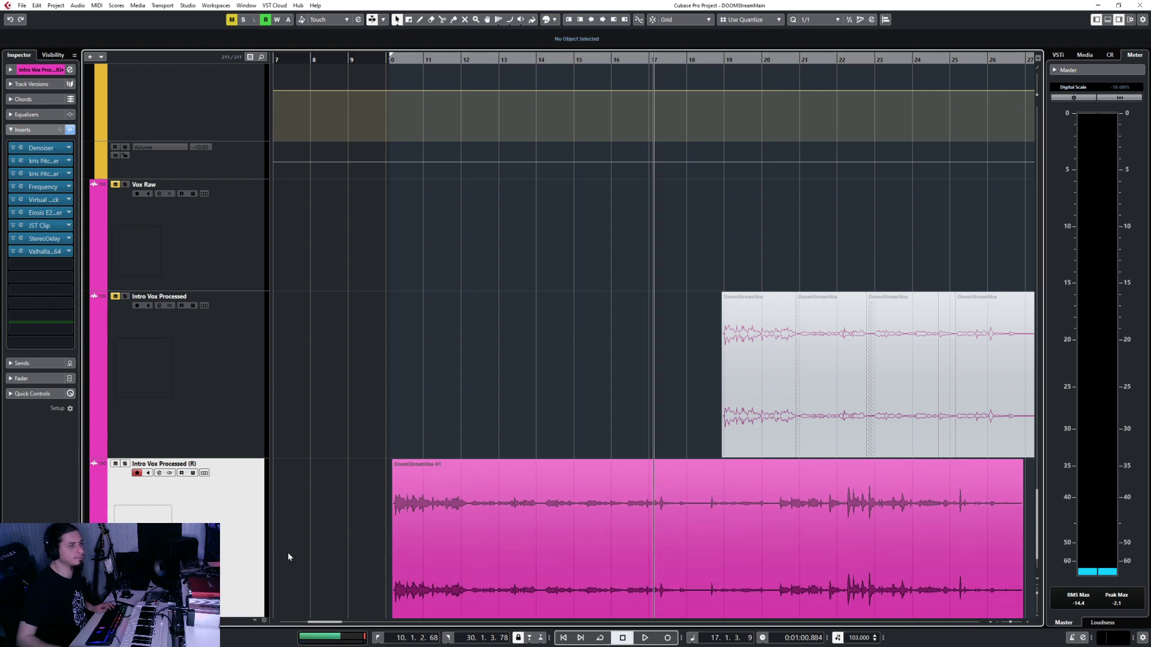
{"action": "scroll", "coordinate": [517, 393], "scroll_direction": "down", "scroll_amount": 2}
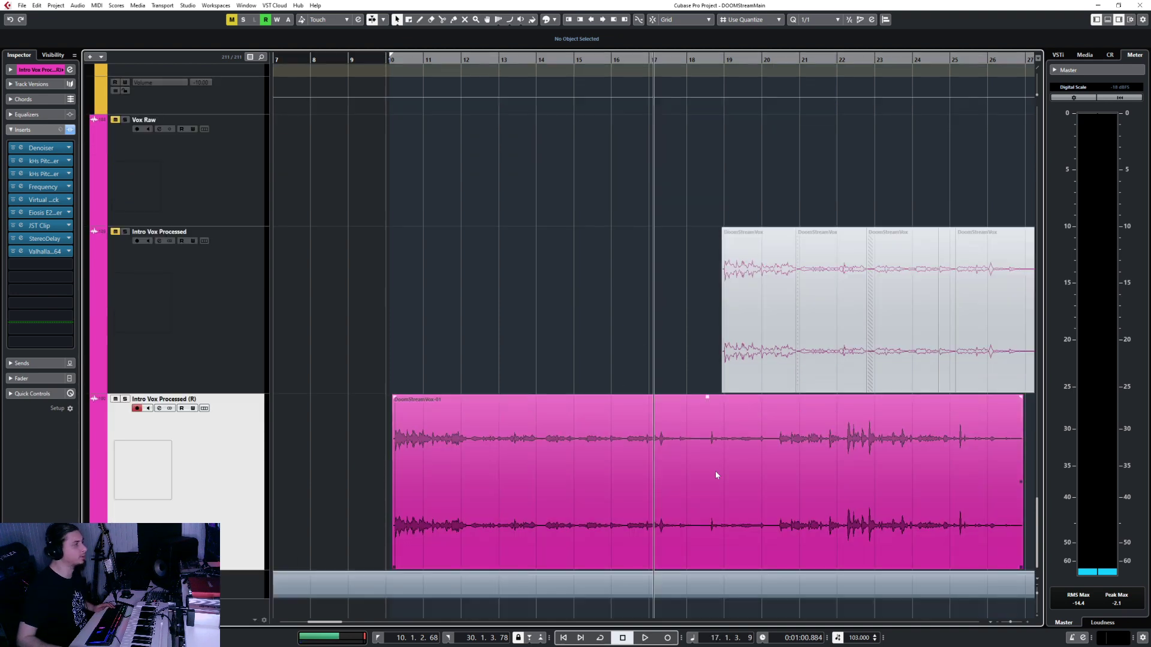
{"action": "key", "text": "space"}
{"action": "scroll", "coordinate": [715, 474], "scroll_direction": "up", "scroll_amount": 3}
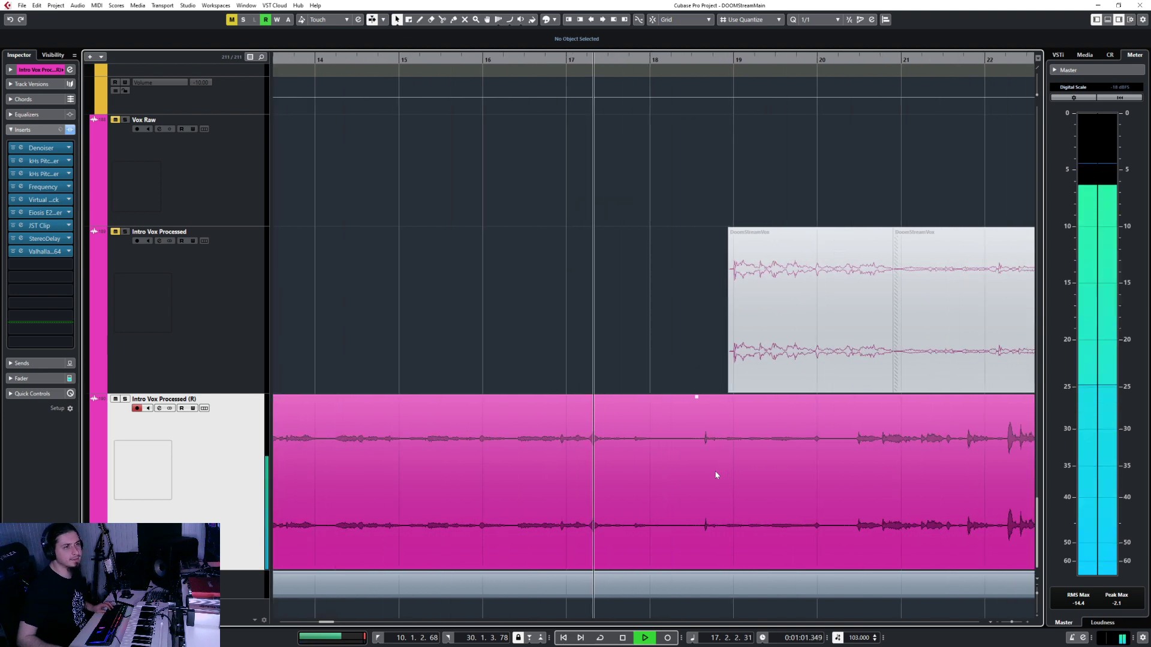
Step: Split the processed vocal clip just before the hit after bar 18.3 and again shortly after bar 20 to isolate that phrase
{"action": "right_click", "coordinate": [679, 465]}
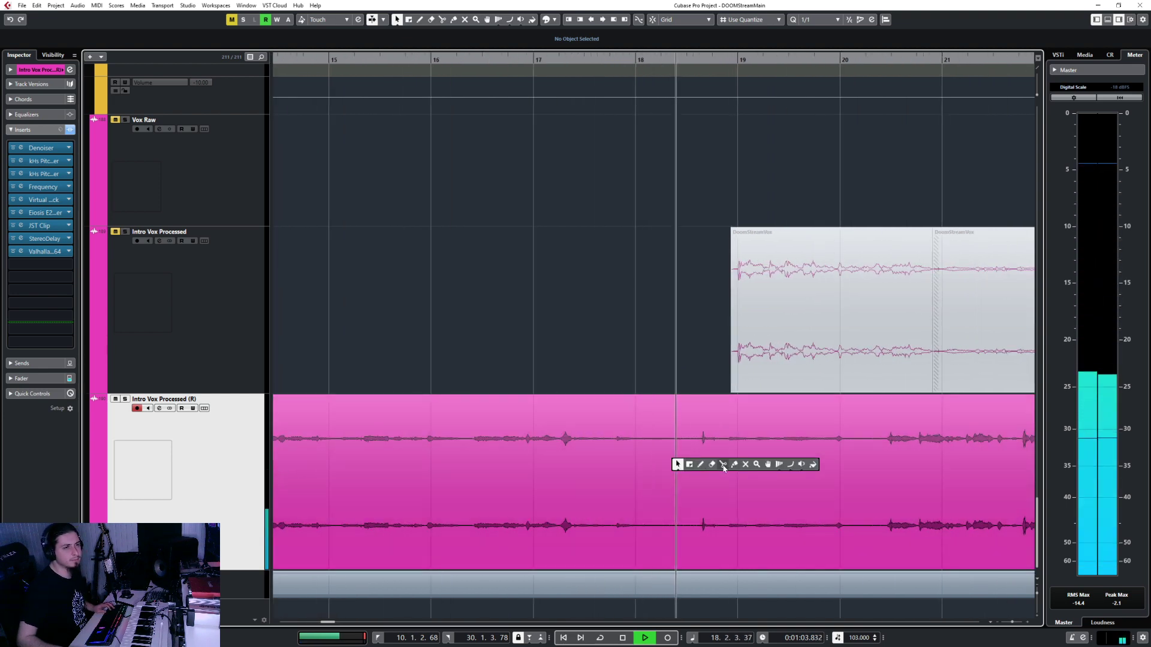
{"action": "left_click", "coordinate": [723, 465]}
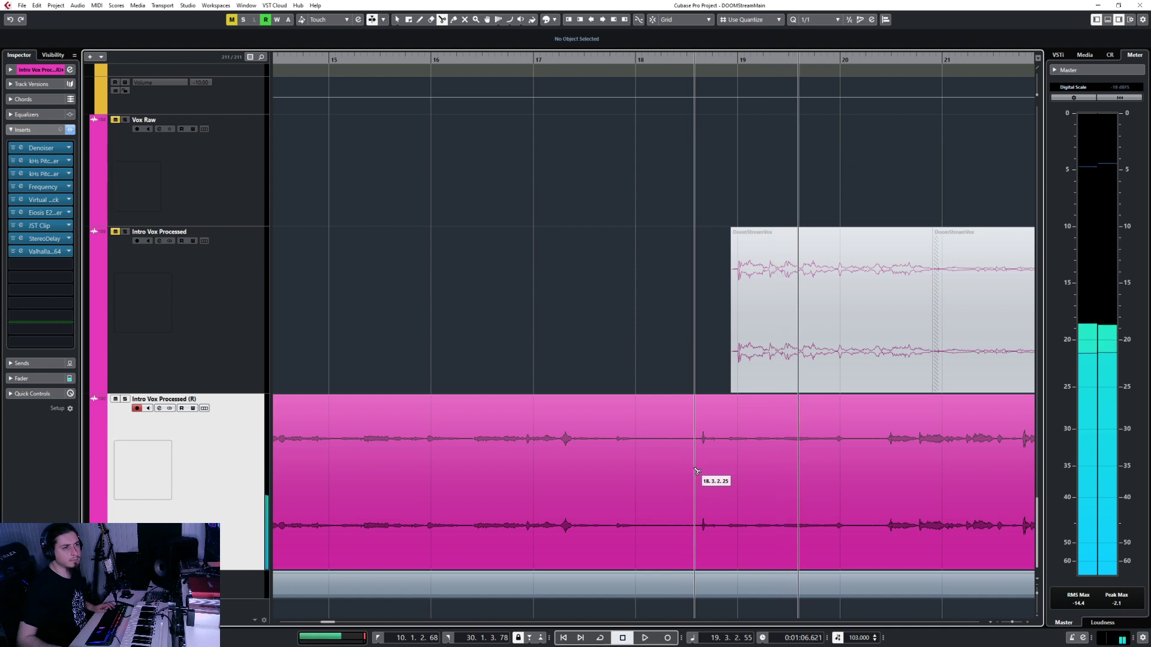
{"action": "right_click", "coordinate": [694, 467]}
{"action": "left_click", "coordinate": [694, 468]}
{"action": "right_click", "coordinate": [694, 467]}
{"action": "left_click", "coordinate": [737, 464]}
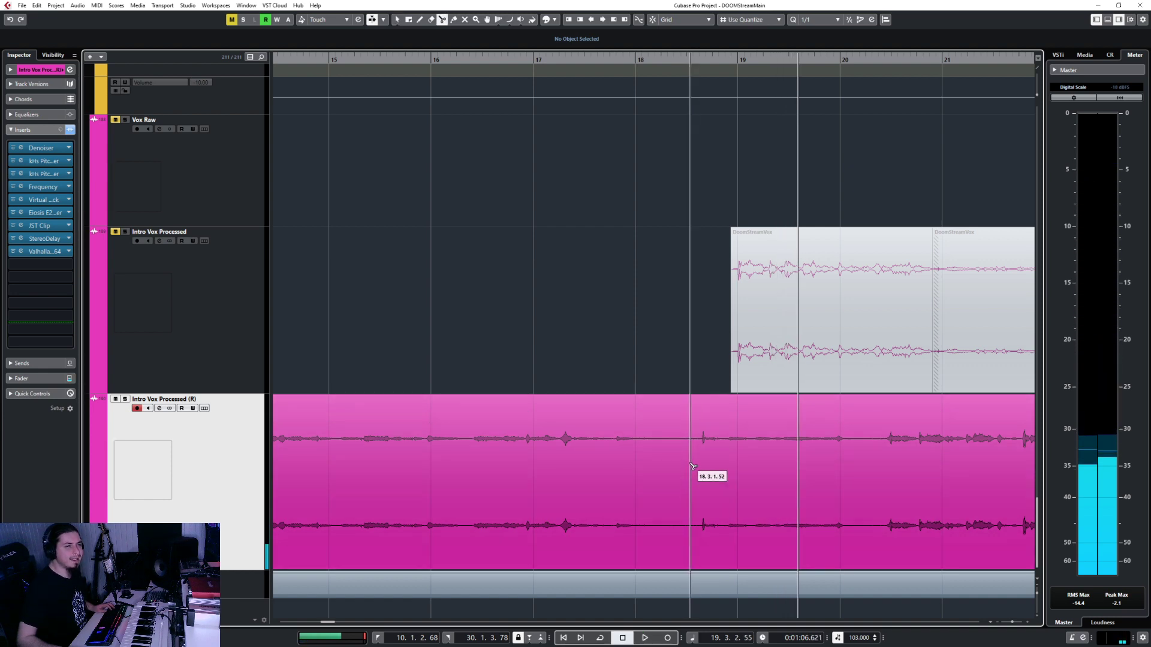
{"action": "left_click", "coordinate": [699, 465]}
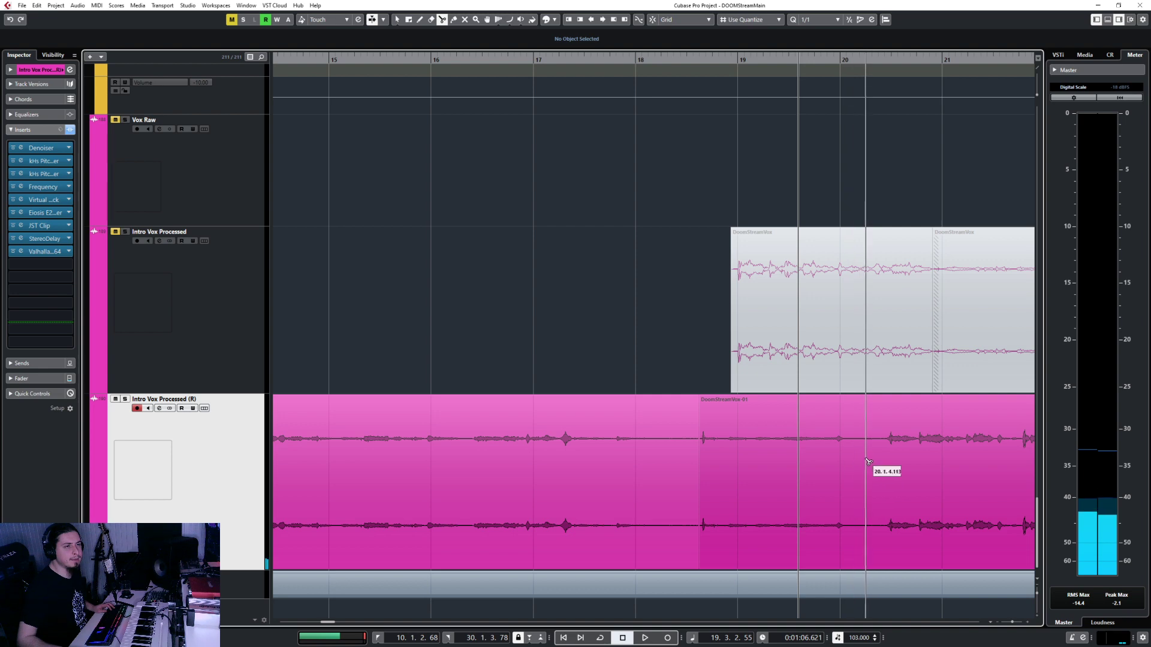
{"action": "left_click", "coordinate": [865, 462]}
{"action": "right_click", "coordinate": [867, 460]}
{"action": "left_click", "coordinate": [867, 460]}
Step: Move the isolated phrase slightly later to start at 18.3.4.17 and audition it
{"action": "scroll", "coordinate": [774, 462], "scroll_direction": "up", "scroll_amount": 3}
{"action": "left_click_drag", "start_coordinate": [704, 463], "coordinate": [727, 466]}
{"action": "left_click", "coordinate": [604, 59]}
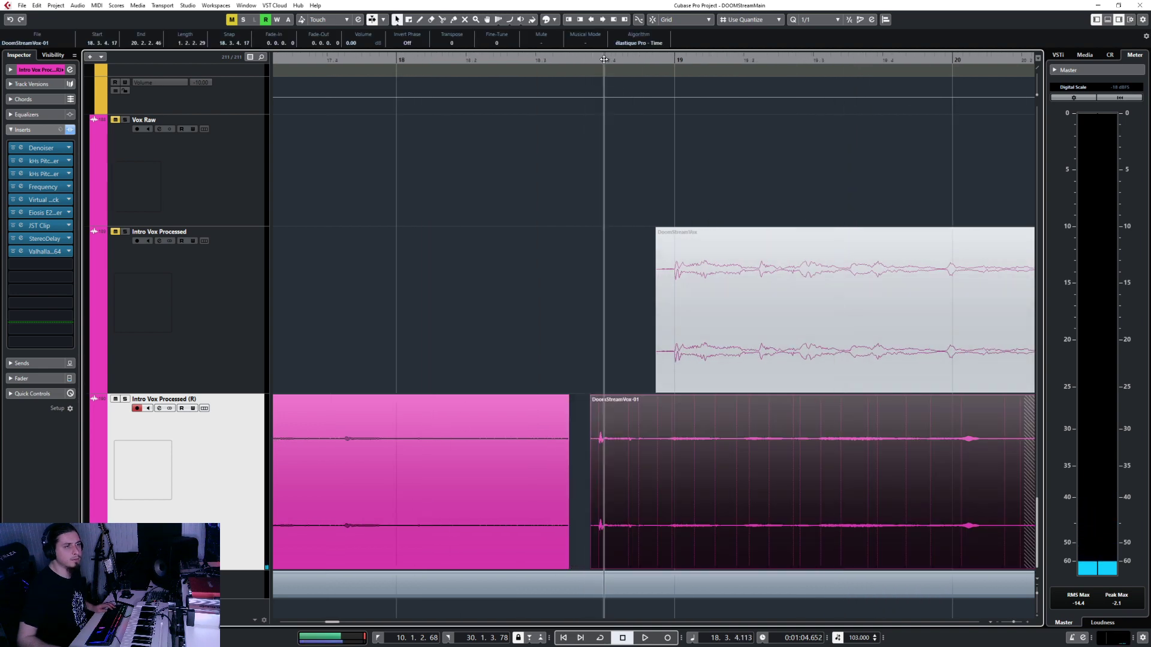
{"action": "key", "text": "space"}
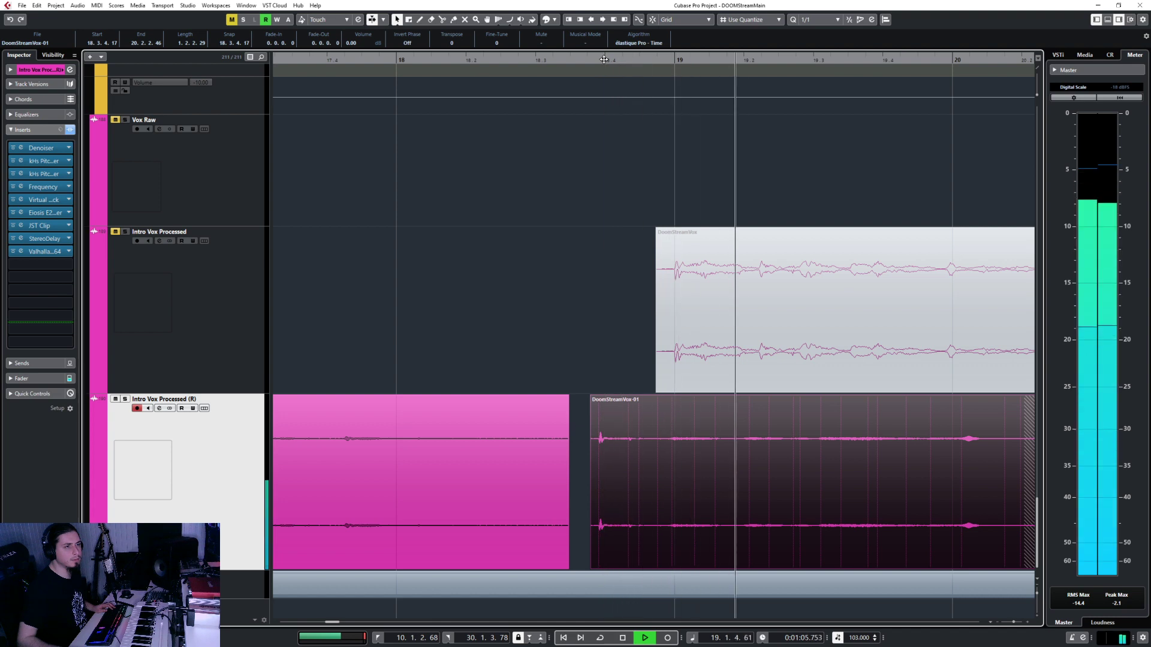
{"action": "key", "text": "space"}
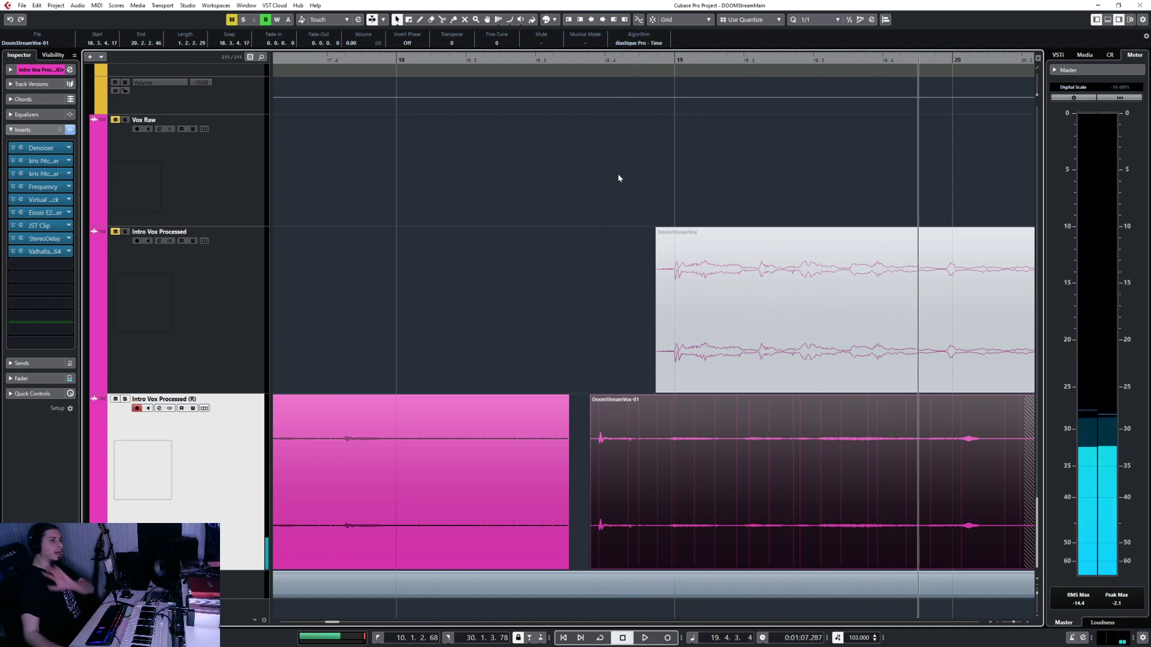
Step: Try moving the isolated phrase later to start at 18.4.4.34, audition it, and undo the move
{"action": "scroll", "coordinate": [669, 439], "scroll_direction": "down", "scroll_amount": 3}
{"action": "scroll", "coordinate": [670, 446], "scroll_direction": "up", "scroll_amount": 1}
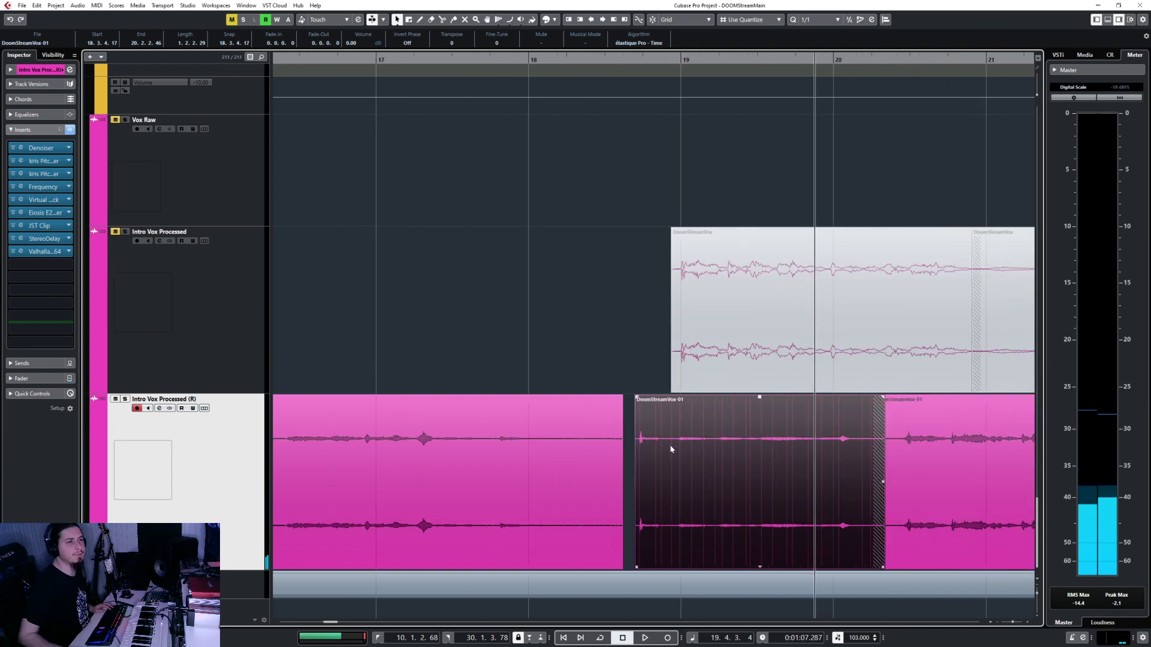
{"action": "left_click_drag", "start_coordinate": [682, 449], "coordinate": [721, 447]}
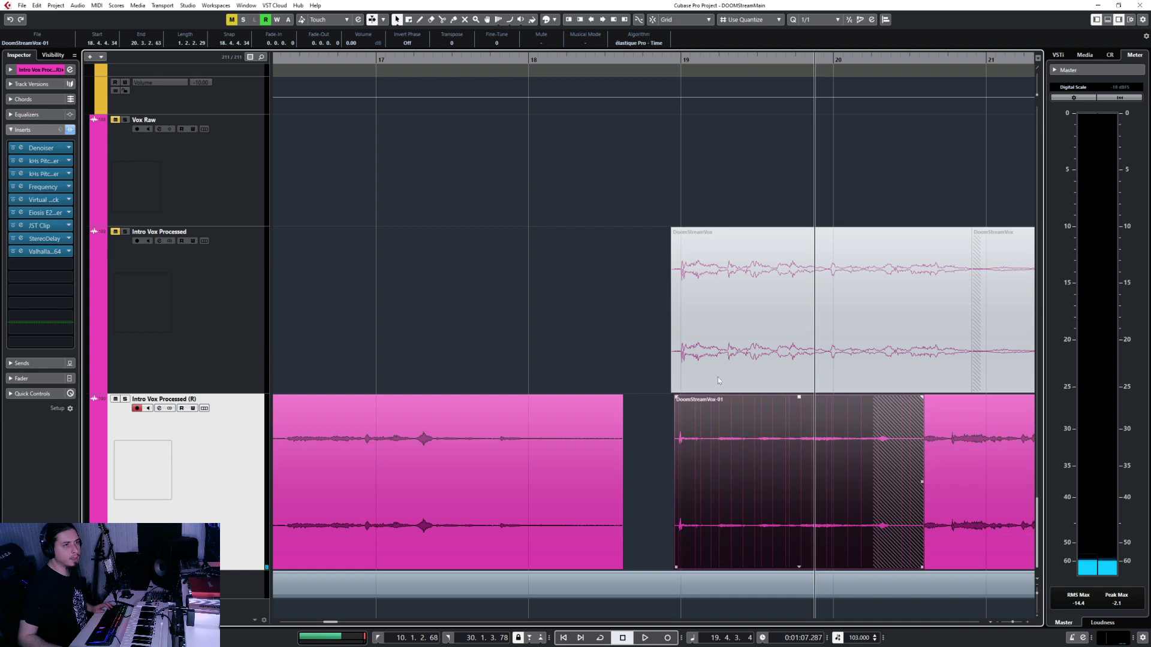
{"action": "left_click", "coordinate": [621, 59]}
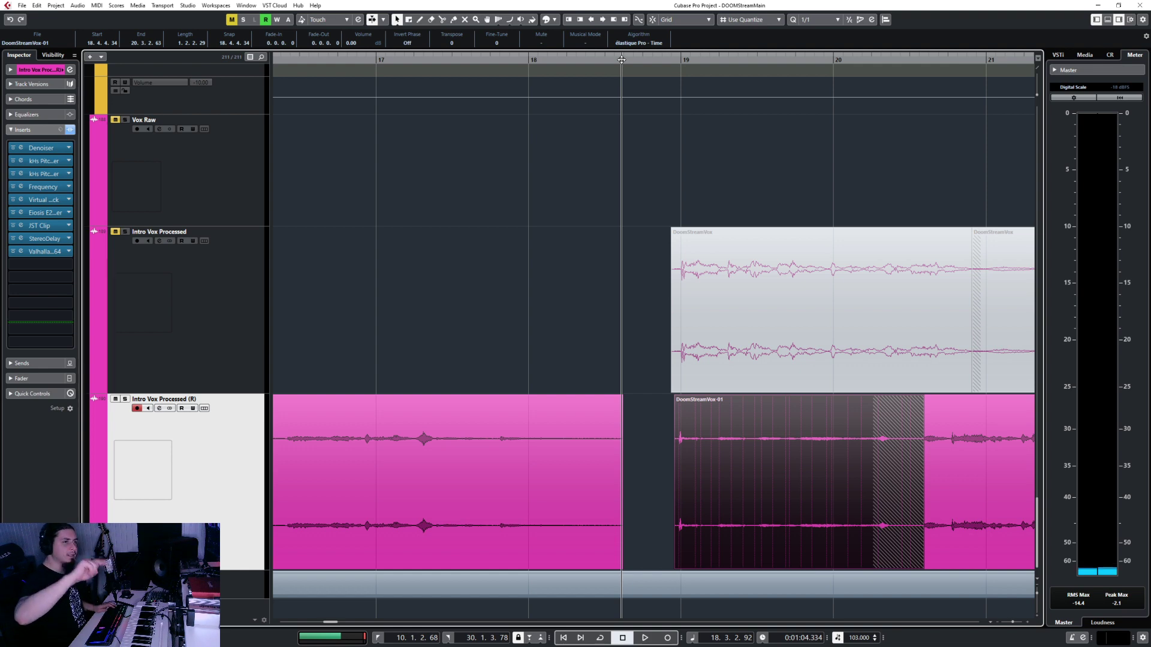
{"action": "key", "text": "space"}
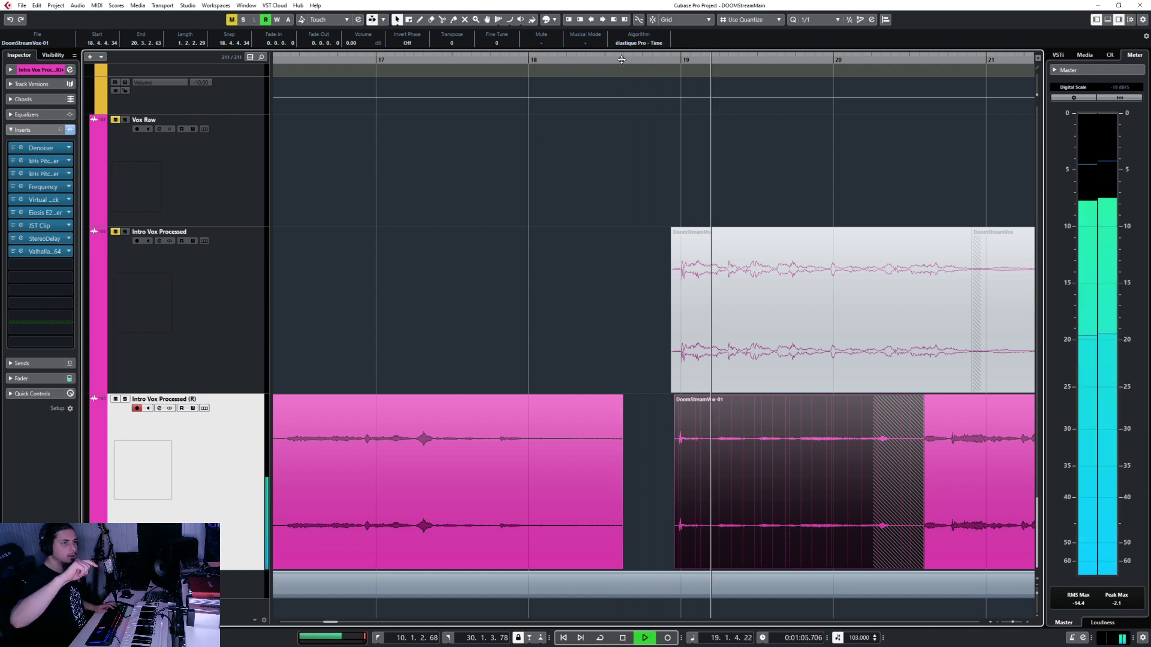
{"action": "key", "text": "space"}
{"action": "key", "text": "ctrl+Left"}
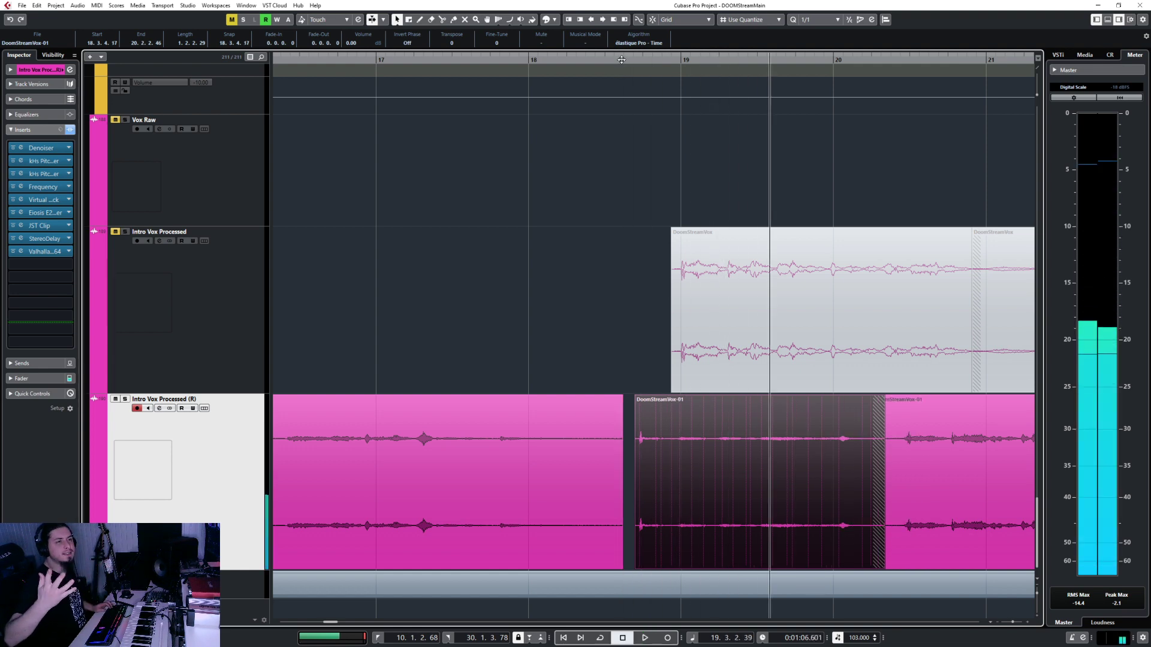
Step: Crossfade the isolated phrase with the following vocal clip just after bar 20 and audition the transition
{"action": "scroll", "coordinate": [724, 434], "scroll_direction": "up", "scroll_amount": 9}
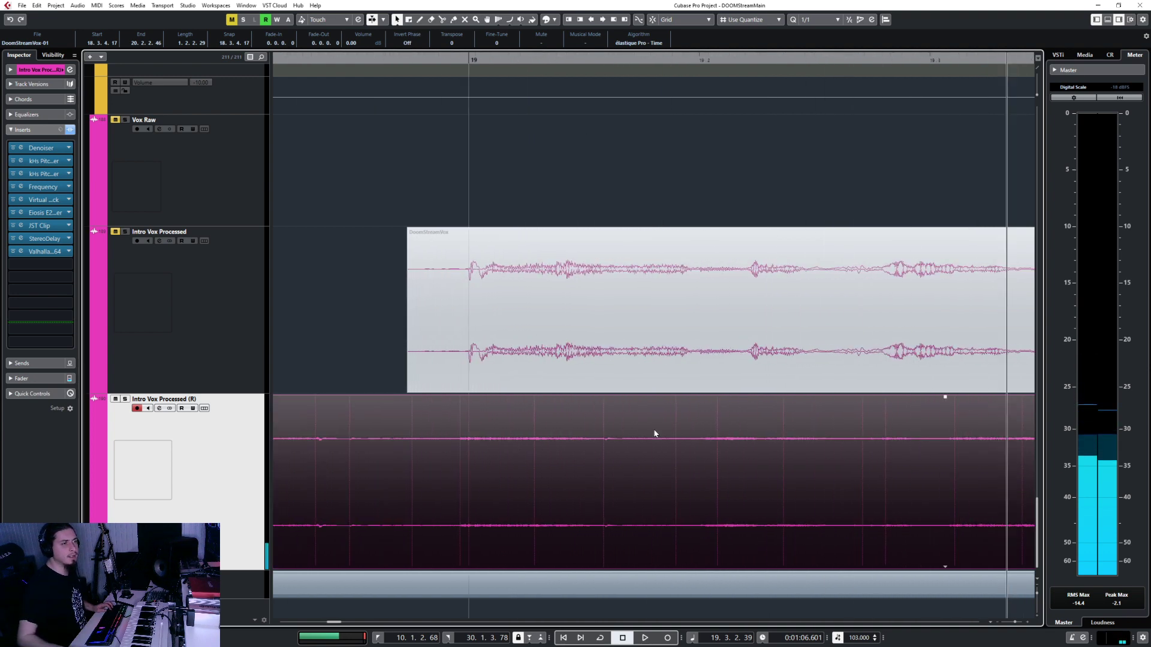
{"action": "scroll", "coordinate": [470, 436], "scroll_direction": "down", "scroll_amount": 10}
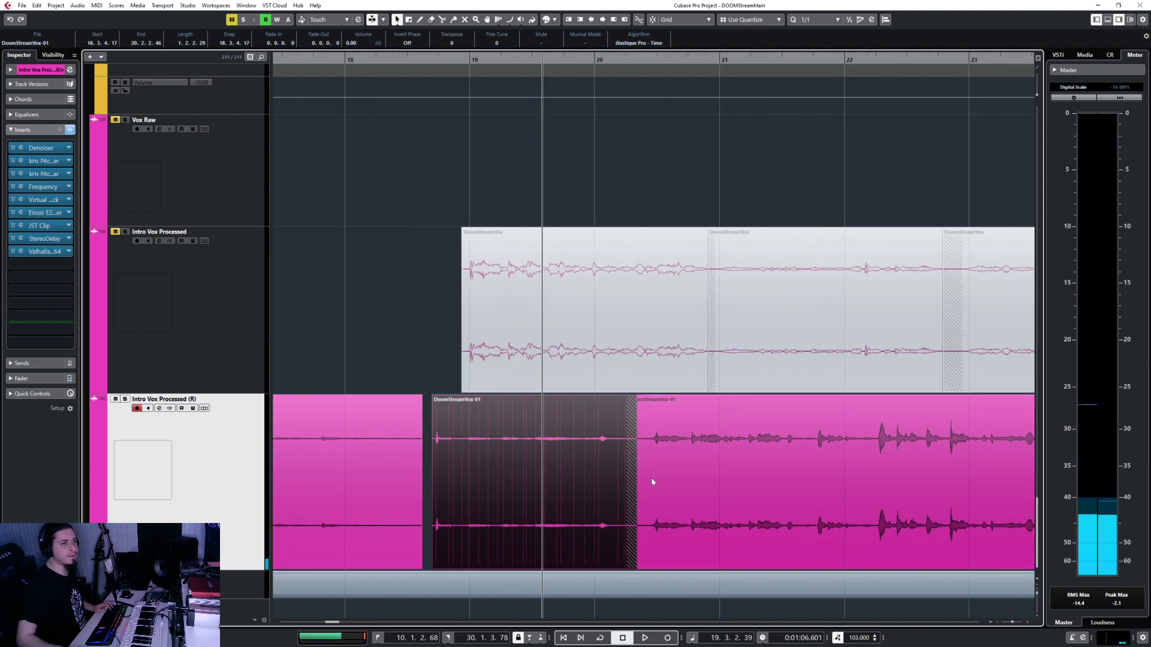
{"action": "scroll", "coordinate": [652, 477], "scroll_direction": "down", "scroll_amount": 5}
{"action": "scroll", "coordinate": [645, 483], "scroll_direction": "up", "scroll_amount": 5}
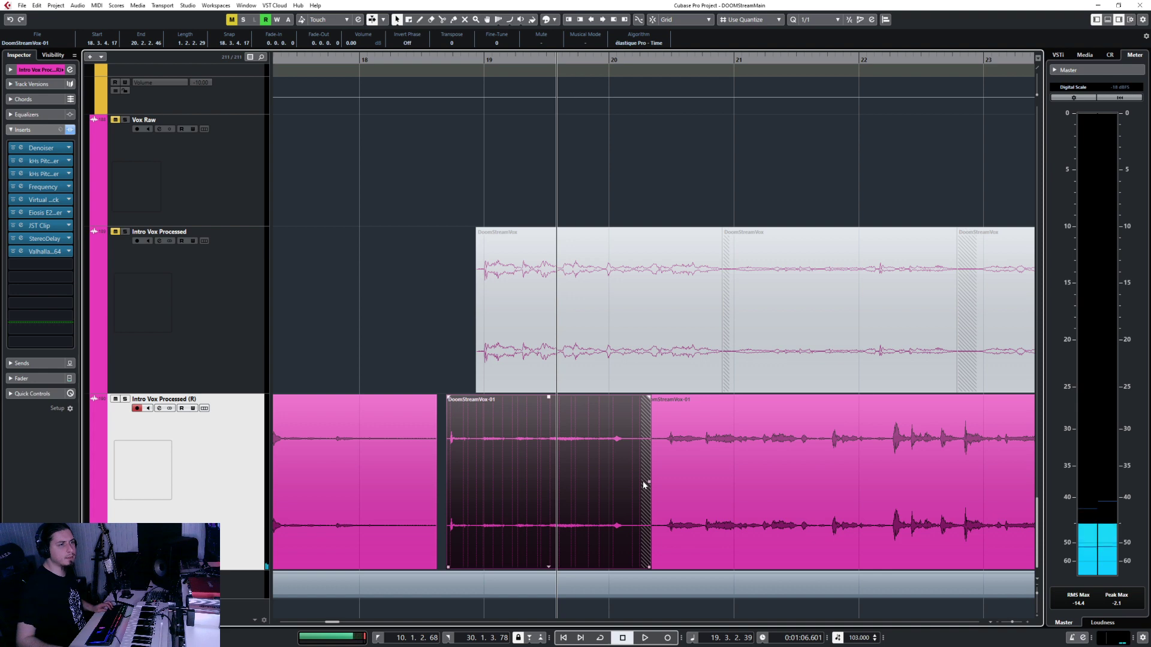
{"action": "scroll", "coordinate": [643, 486], "scroll_direction": "up", "scroll_amount": 5}
{"action": "left_click", "coordinate": [683, 462], "text": "shift"}
{"action": "key", "text": "x"}
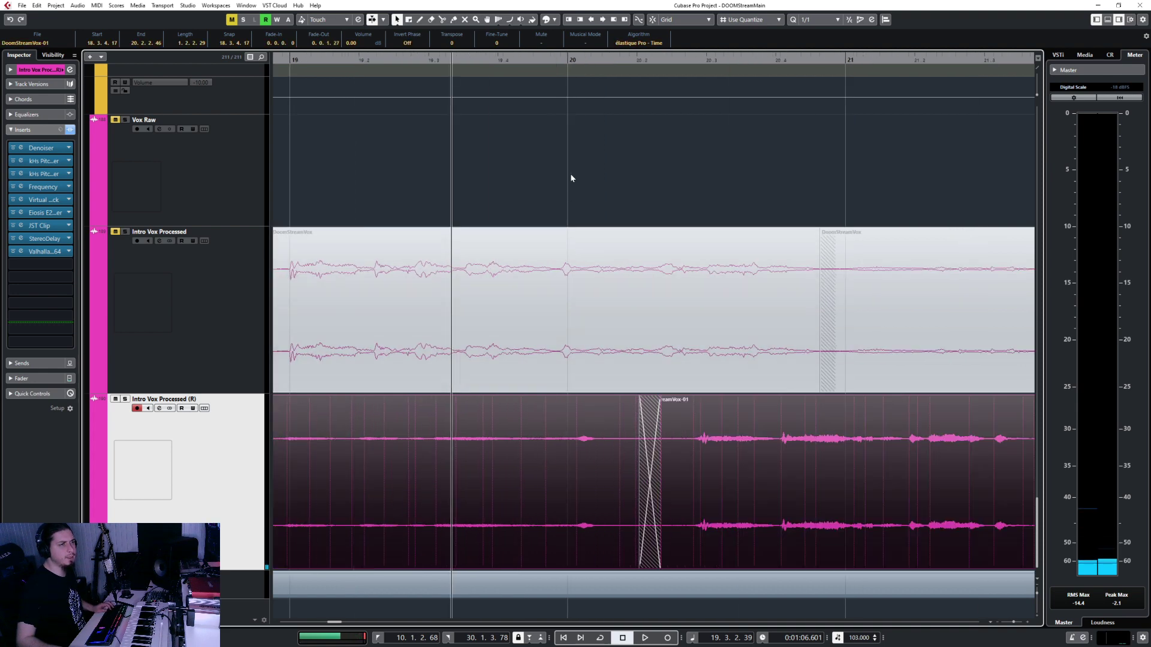
{"action": "left_click", "coordinate": [553, 60]}
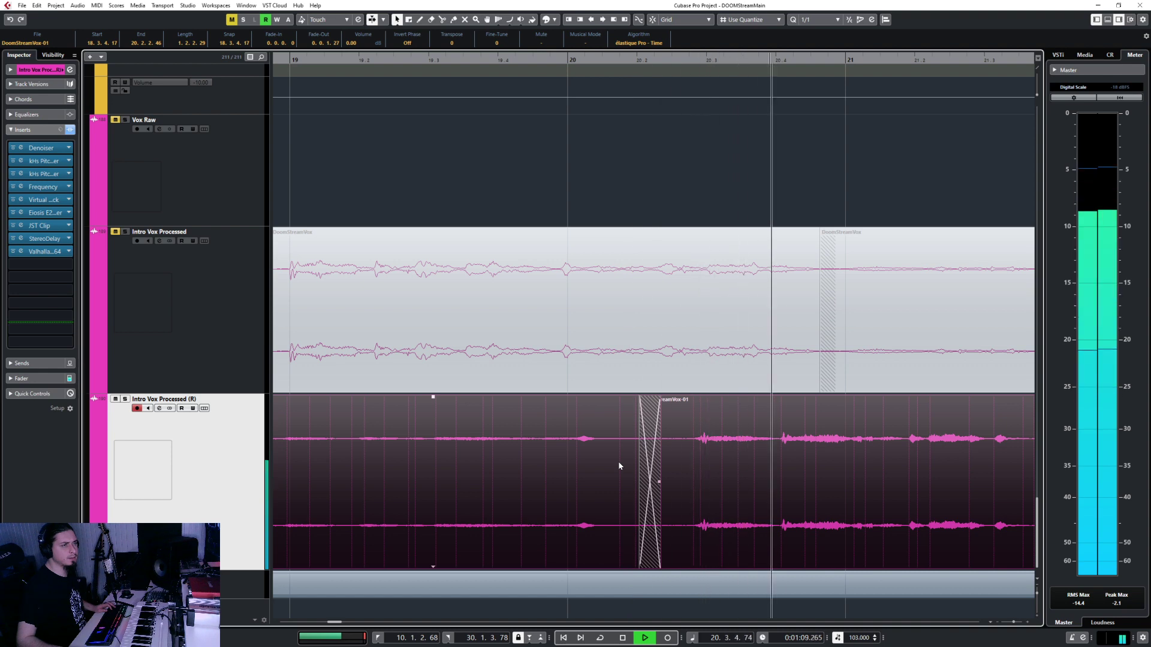
Step: Extend the isolated phrase's start back to 18.3.2.25 so it overlaps the preceding vocal clip
{"action": "scroll", "coordinate": [619, 466], "scroll_direction": "down", "scroll_amount": 3}
{"action": "left_click", "coordinate": [513, 466]}
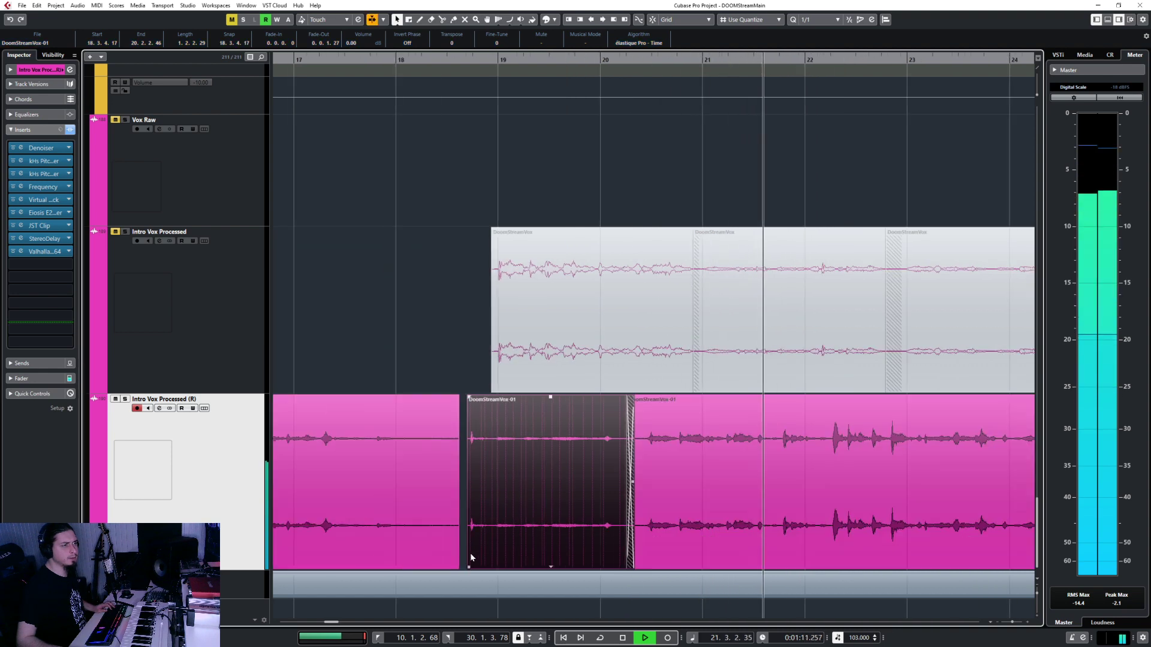
{"action": "left_click_drag", "start_coordinate": [468, 566], "coordinate": [456, 566]}
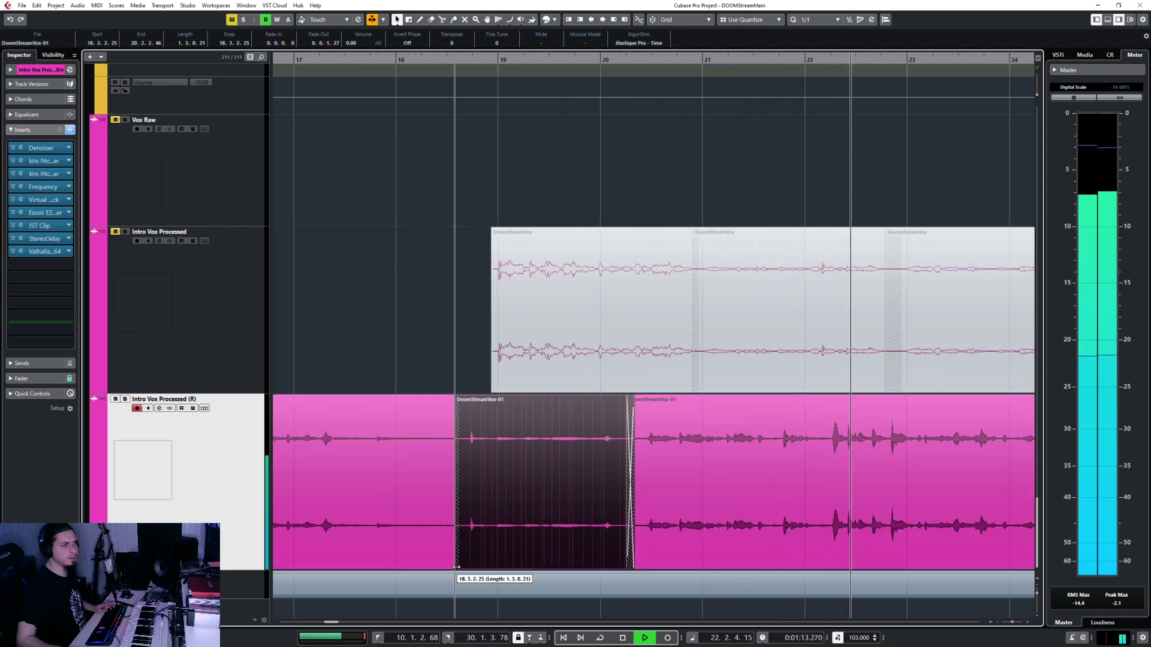
Step: Check the ValhallaSupermassive reverb settings while playing the edited vocal from about bar 18, then close the plugin window
{"action": "left_click", "coordinate": [13, 252]}
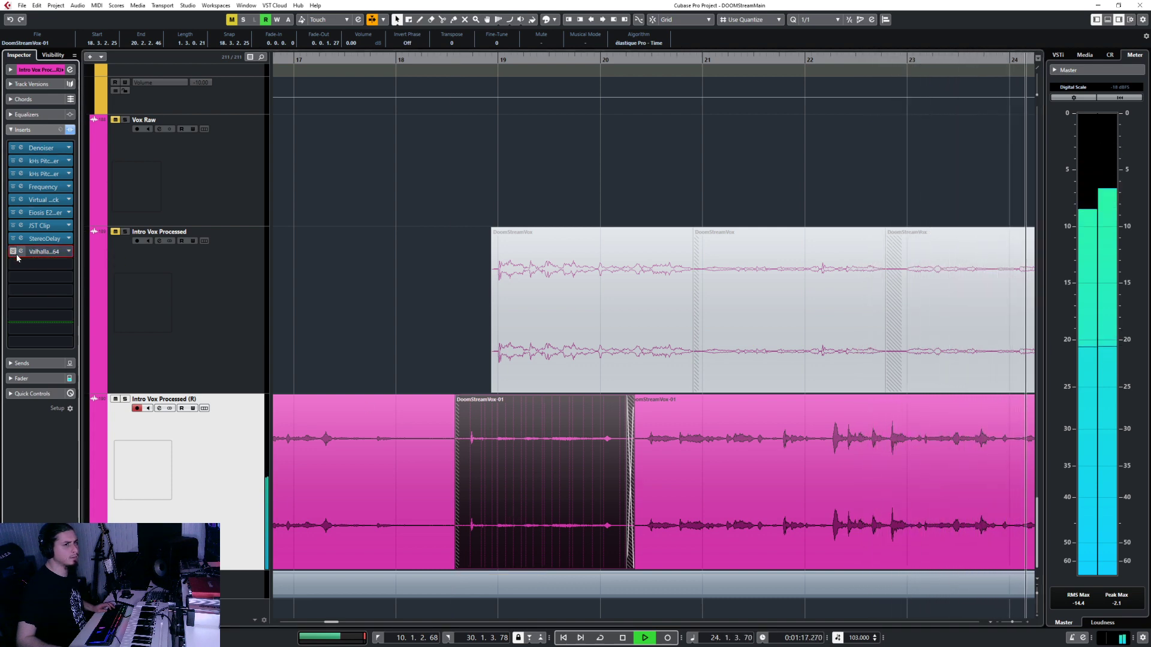
{"action": "left_click", "coordinate": [23, 252]}
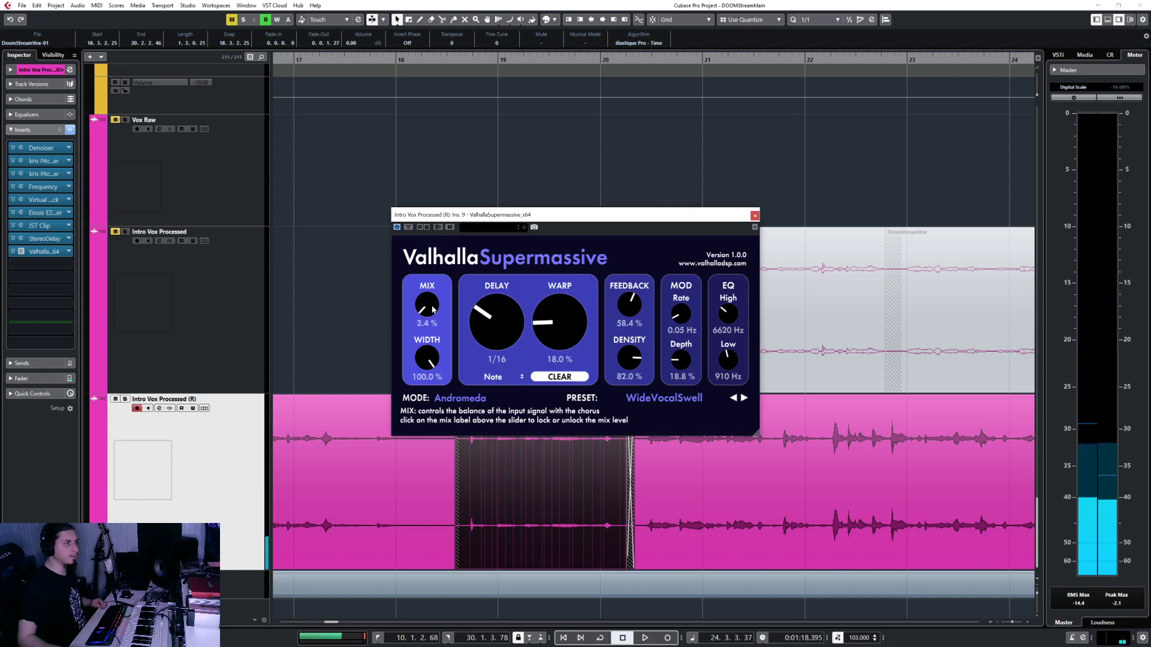
{"action": "double_click", "coordinate": [439, 62]}
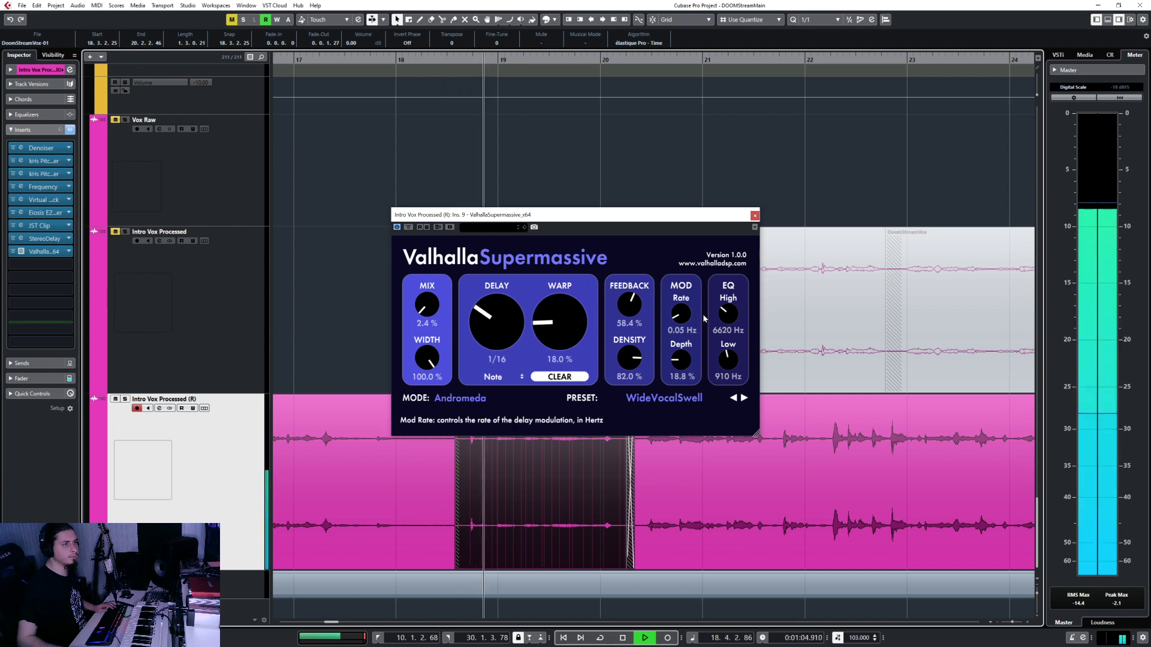
{"action": "left_click", "coordinate": [754, 214]}
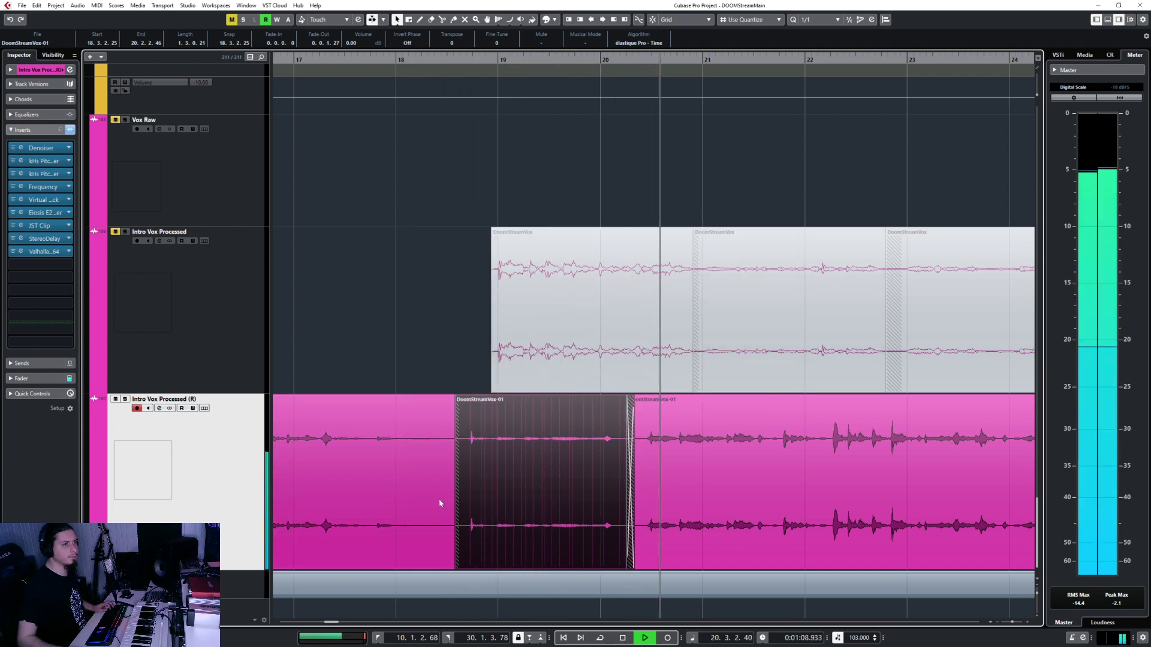
Step: Shift the crossfade after bar 20 later so the last vocal clip starts at 20.2.3.38
{"action": "left_click", "coordinate": [671, 462]}
{"action": "scroll", "coordinate": [647, 470], "scroll_direction": "up", "scroll_amount": 3, "text": "ctrl"}
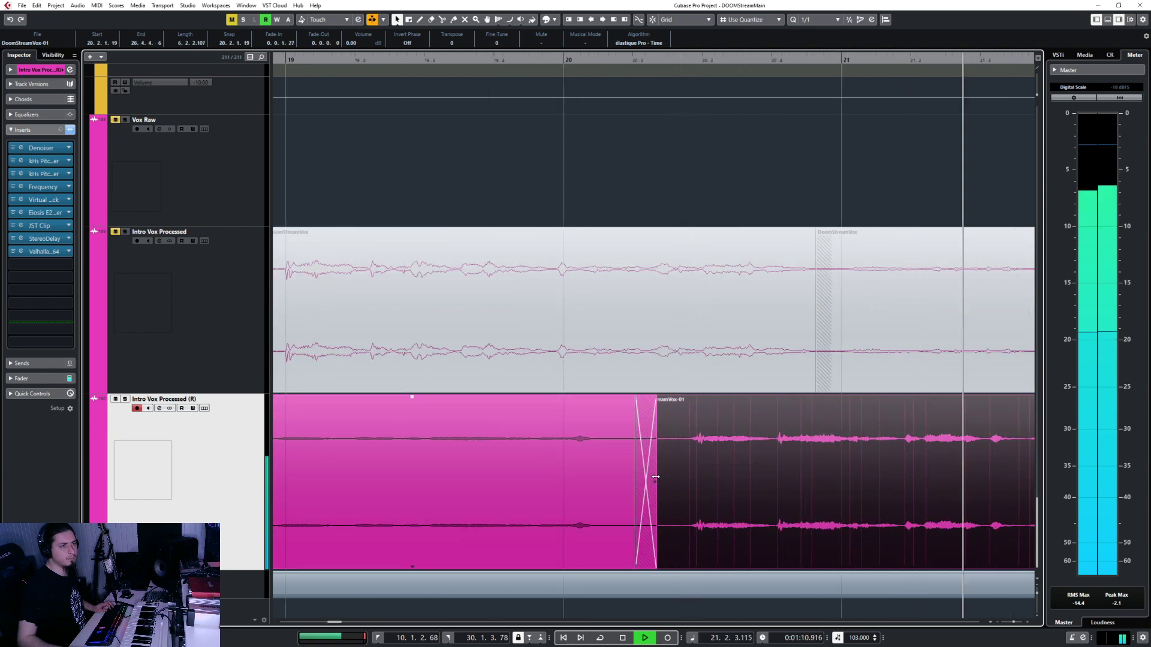
{"action": "left_click_drag", "start_coordinate": [655, 476], "coordinate": [679, 482]}
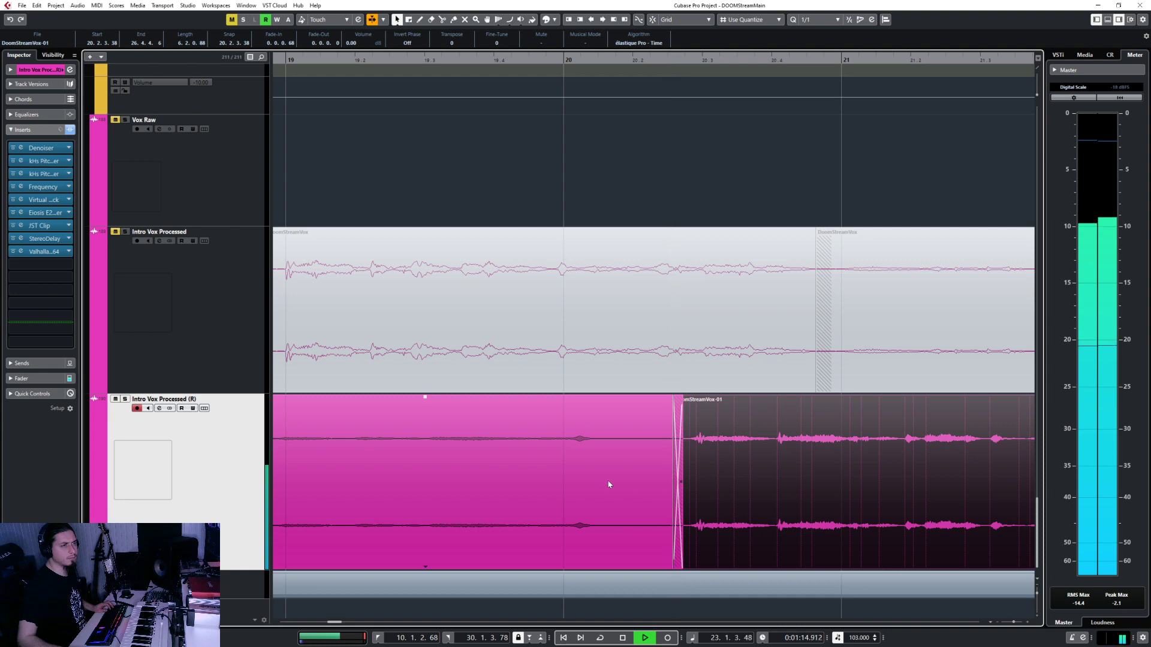
Step: Crossfade the opening vocal clip with the middle phrase at about bar 18.3 and start playback from bar 10
{"action": "scroll", "coordinate": [609, 483], "scroll_direction": "down", "scroll_amount": 3, "text": "ctrl"}
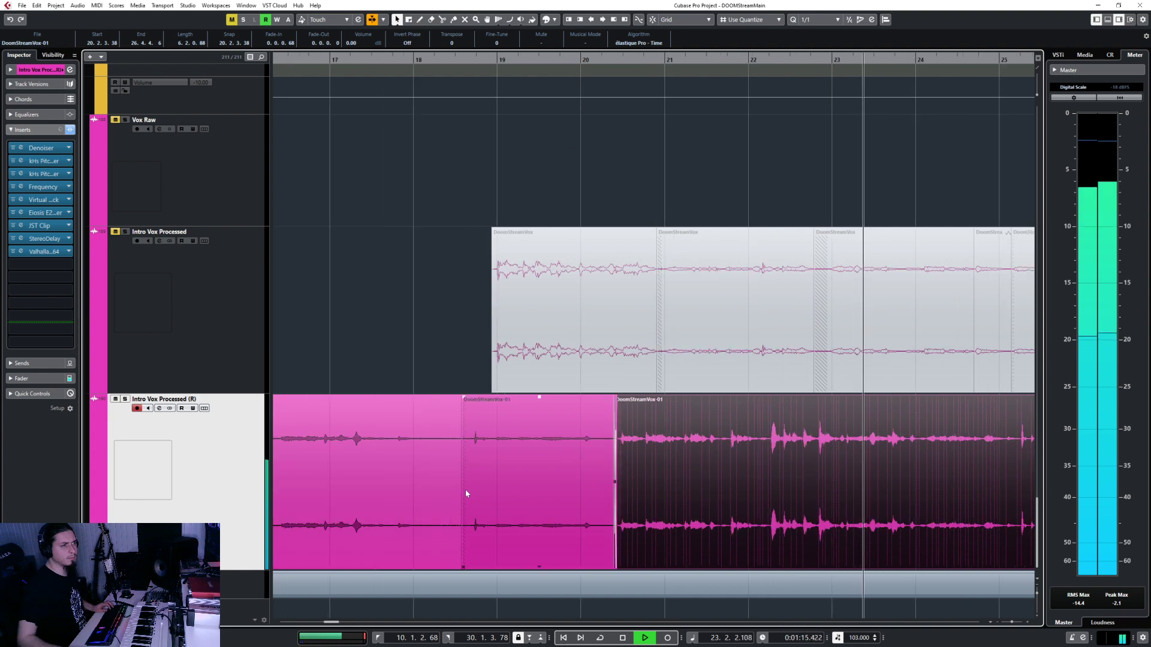
{"action": "key", "text": "Right"}
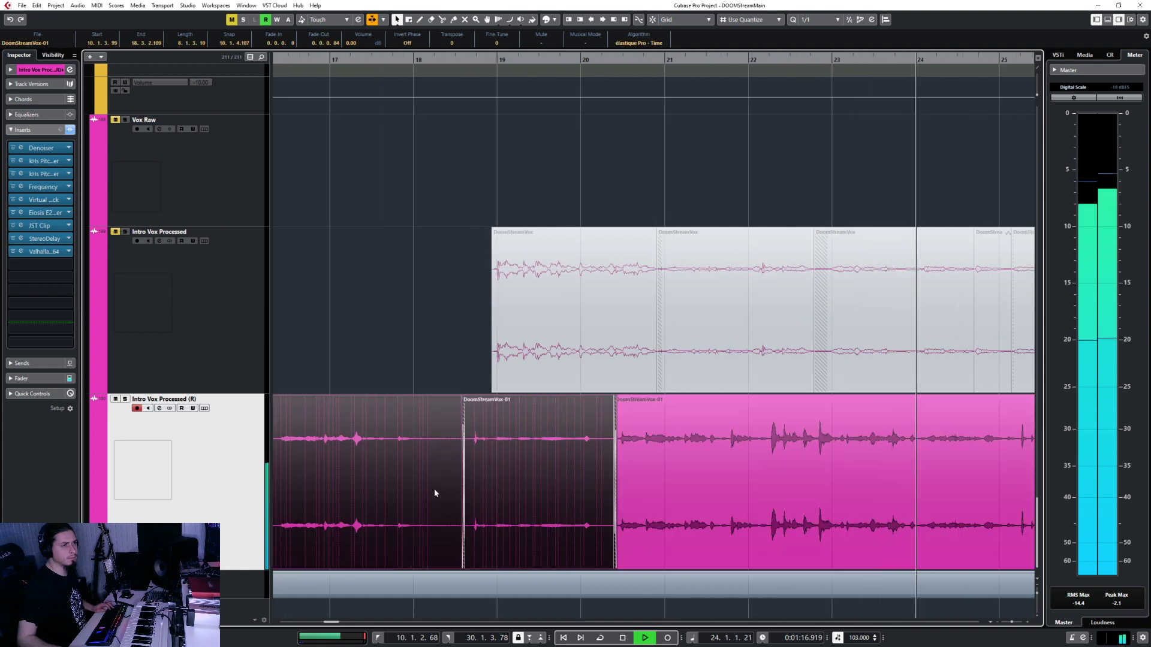
{"action": "scroll", "coordinate": [434, 488], "scroll_direction": "down", "scroll_amount": 5, "text": "ctrl"}
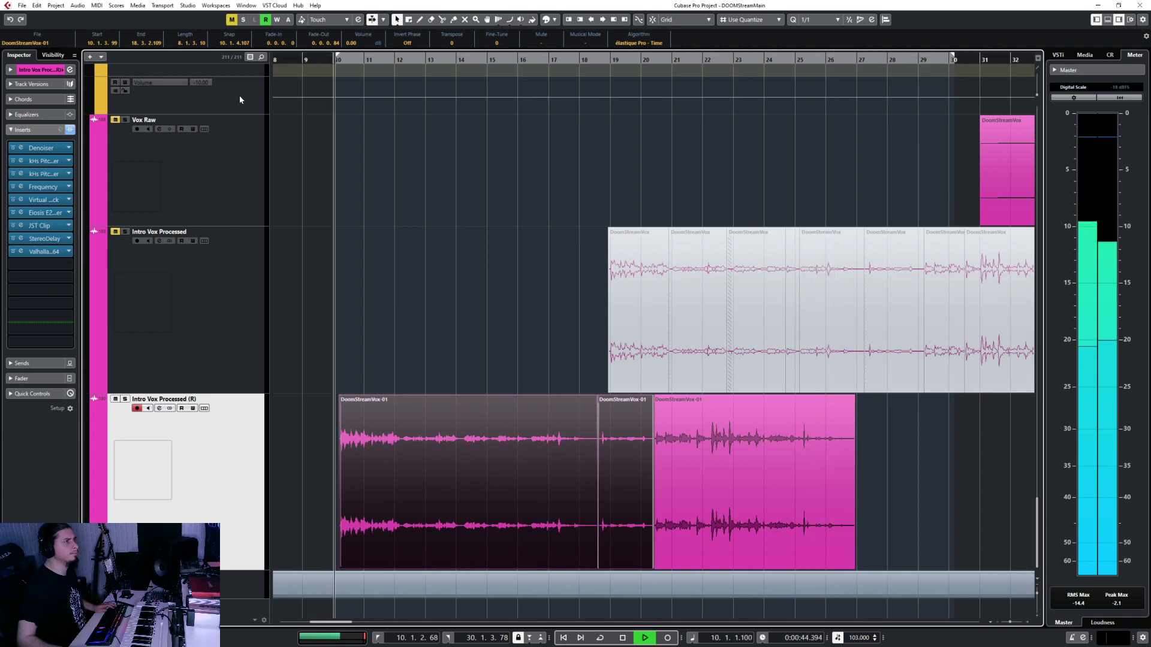
Step: Lower the Frequency EQ's band 1 low cut to 101 Hz on the intro vocal and play from bar 10
{"action": "key", "text": "space"}
{"action": "left_click", "coordinate": [21, 186]}
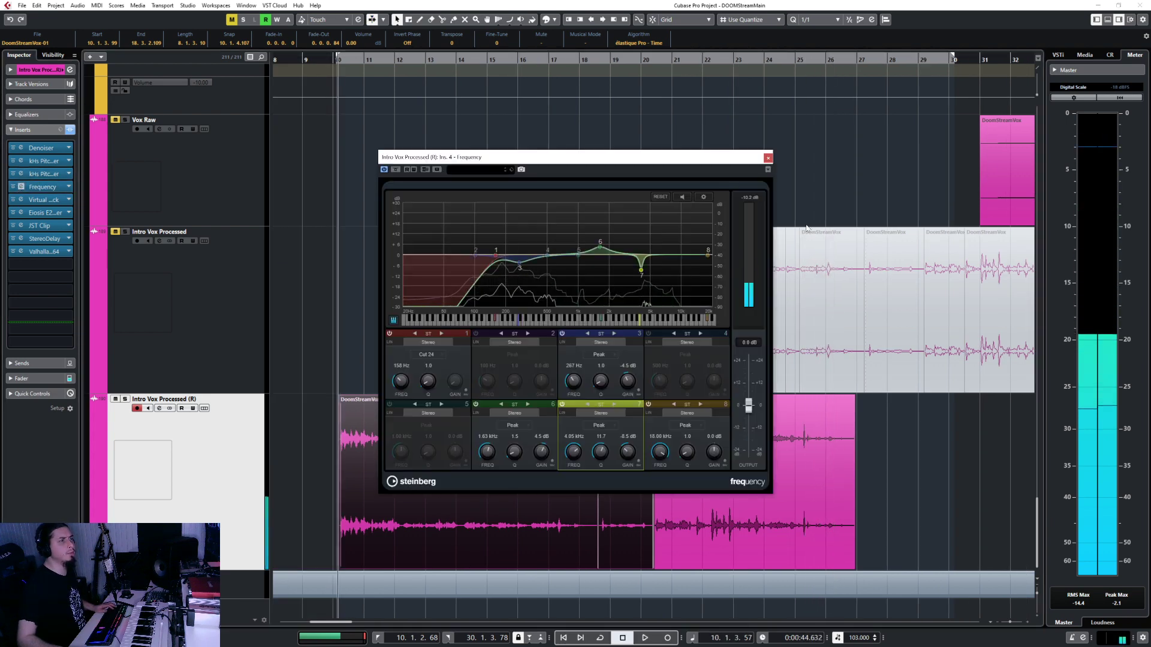
{"action": "left_click_drag", "start_coordinate": [496, 259], "coordinate": [480, 259]}
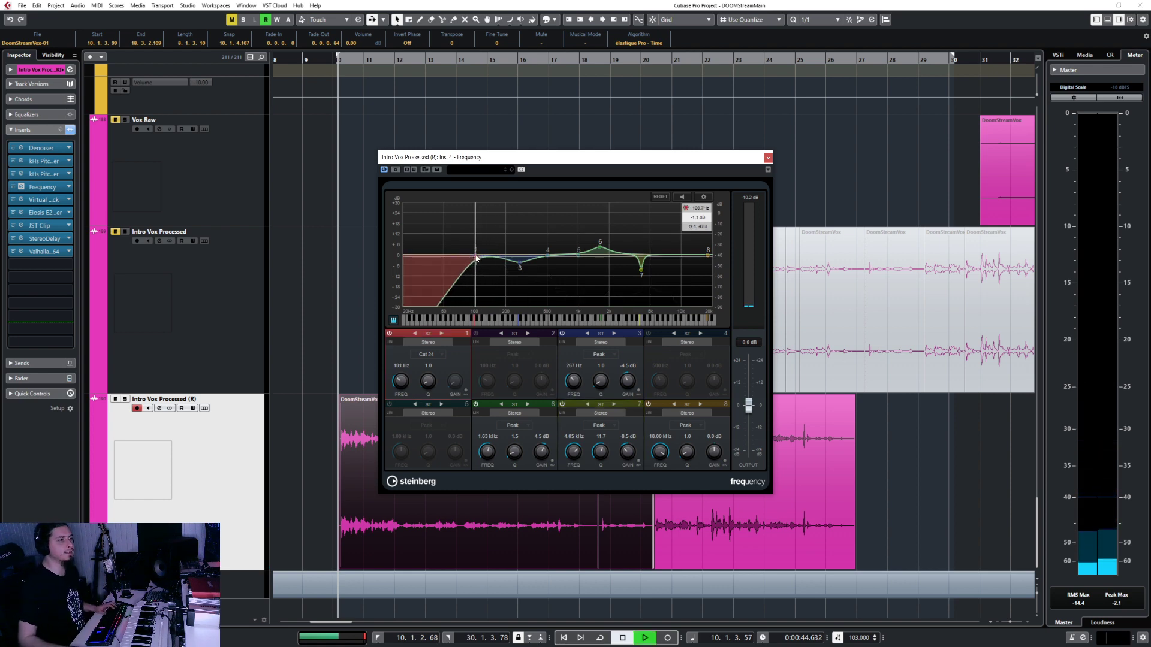
{"action": "key", "text": "space"}
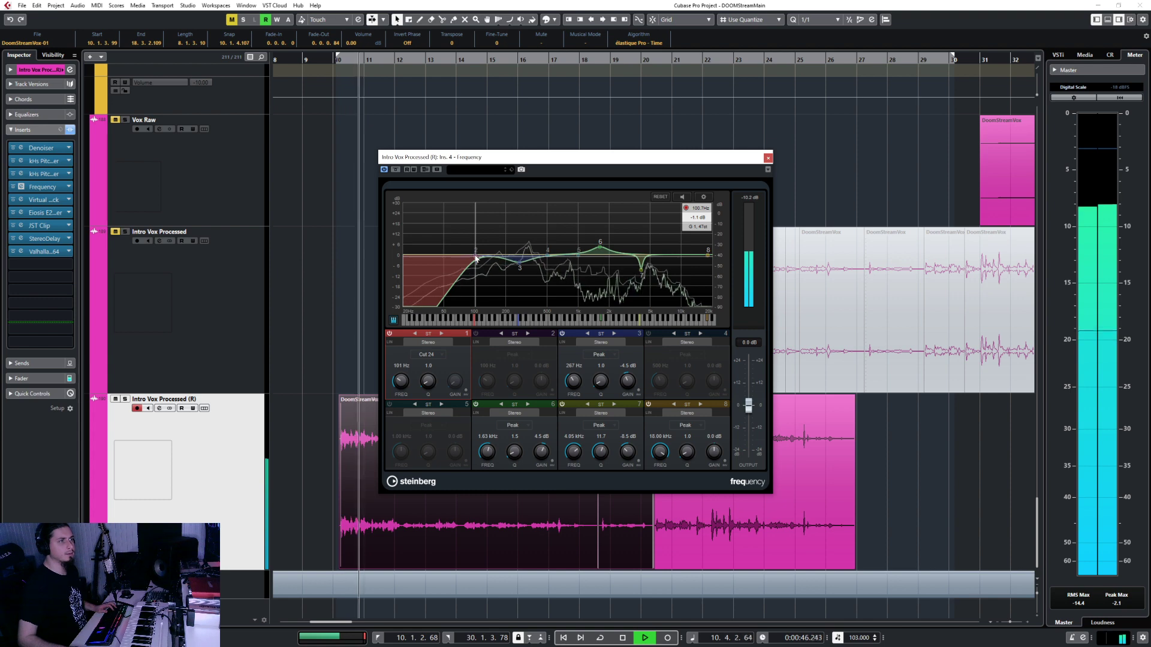
Step: Close the Frequency EQ and listen through the processed intro vocal clips to about bar 20, then stop playback
{"action": "left_click", "coordinate": [768, 159]}
{"action": "scroll", "coordinate": [419, 436], "scroll_direction": "up", "scroll_amount": 6}
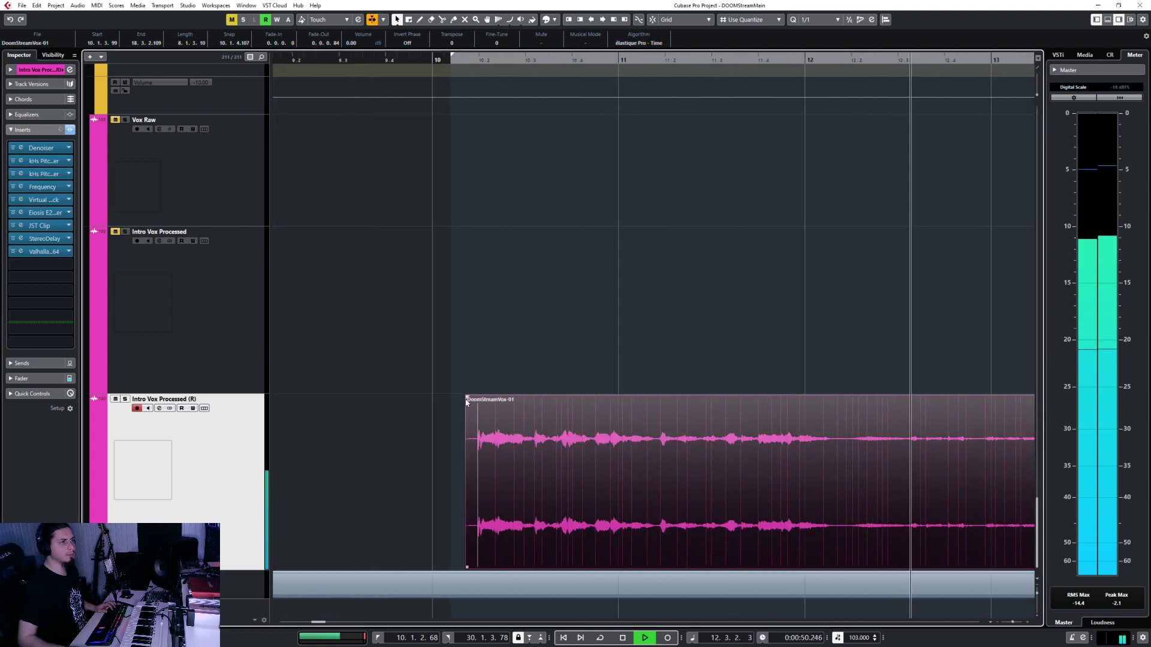
{"action": "scroll", "coordinate": [566, 467], "scroll_direction": "down", "scroll_amount": 4}
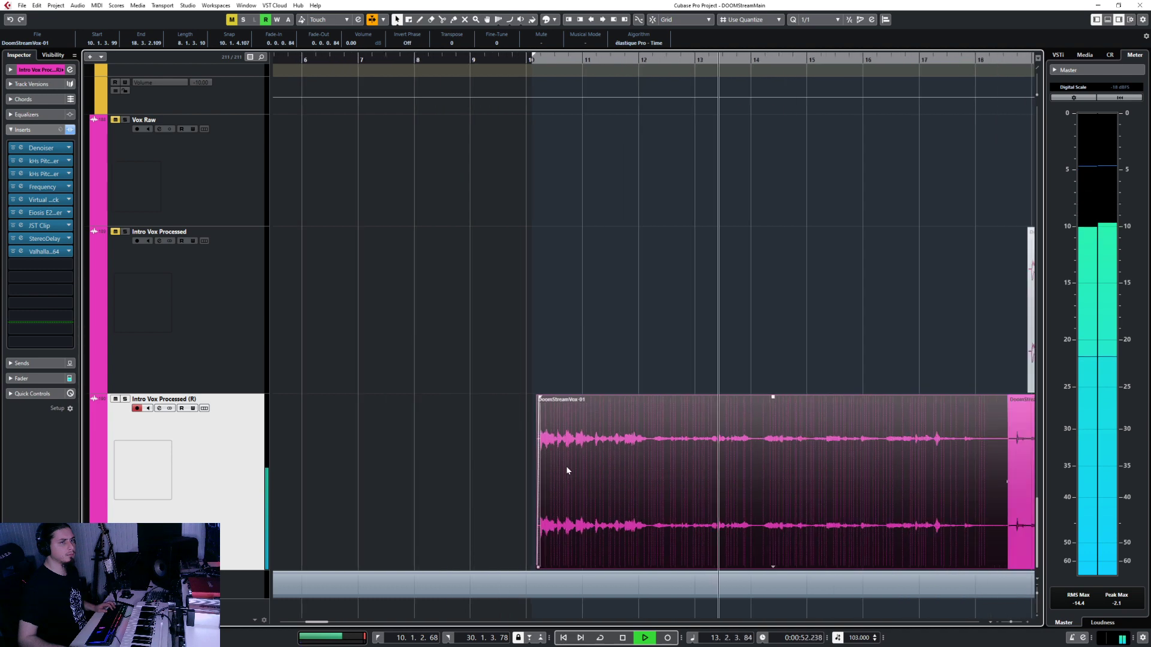
{"action": "scroll", "coordinate": [566, 466], "scroll_direction": "down", "scroll_amount": 3}
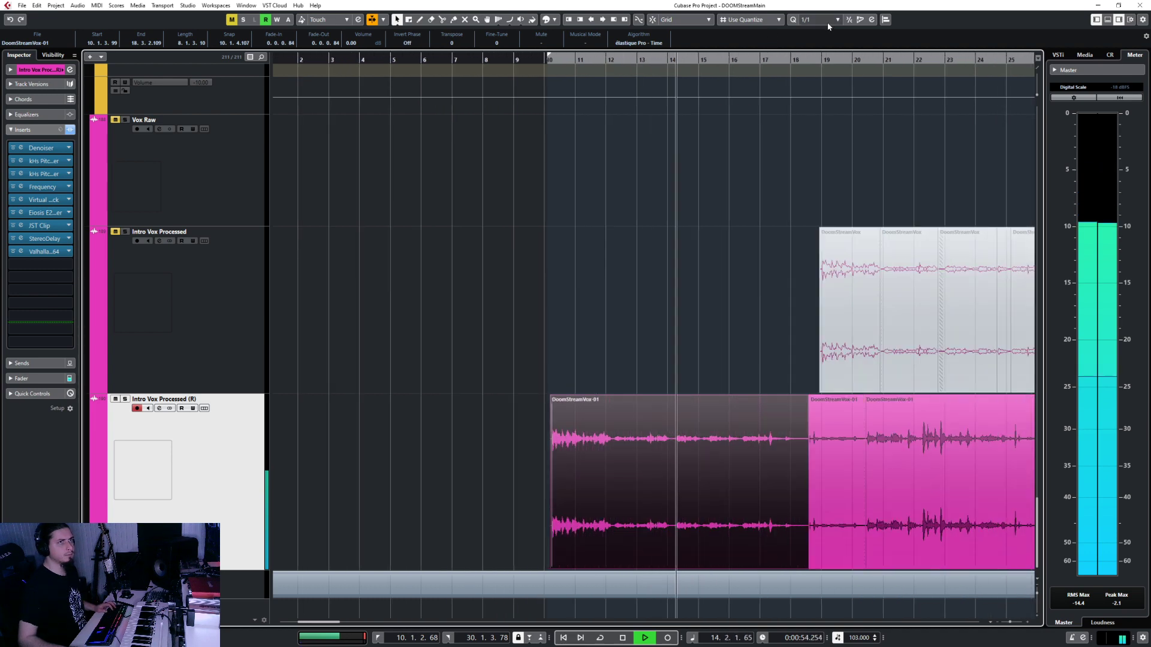
{"action": "scroll", "coordinate": [630, 238], "scroll_direction": "up", "scroll_amount": 5}
{"action": "scroll", "coordinate": [629, 239], "scroll_direction": "up", "scroll_amount": 3}
{"action": "scroll", "coordinate": [630, 239], "scroll_direction": "down", "scroll_amount": 7}
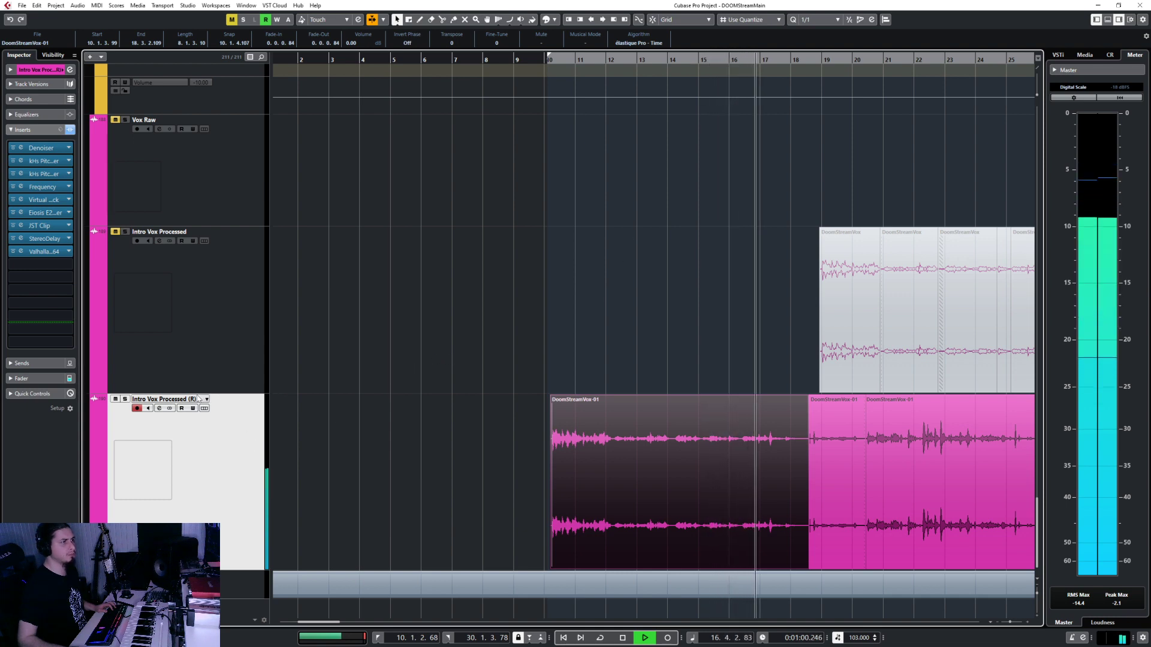
{"action": "scroll", "coordinate": [424, 325], "scroll_direction": "down", "scroll_amount": 3}
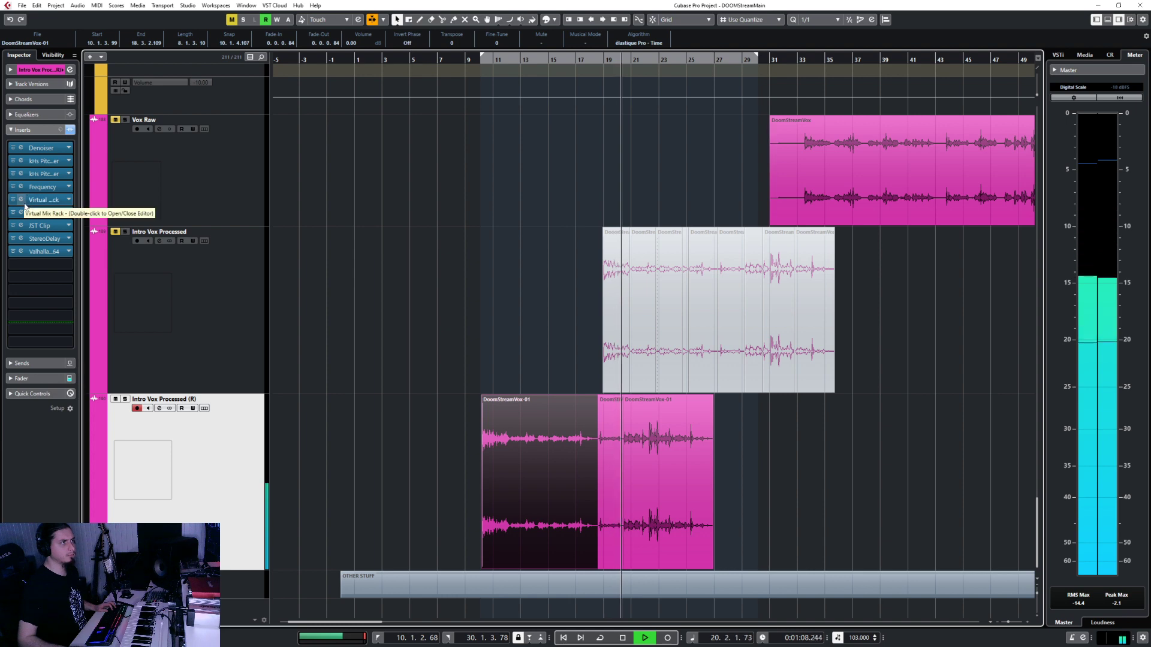
{"action": "key", "text": "space"}
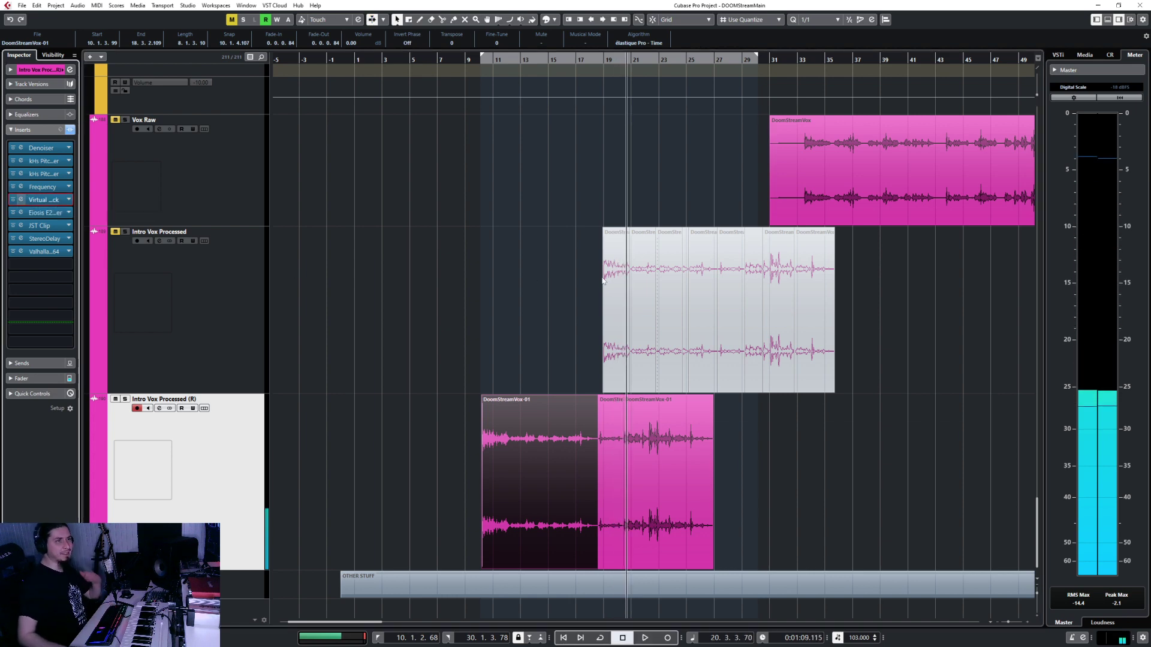
Step: Add a third FG-401 compressor before the FG-S in Virtual Mix Rack with a -31.0 dB threshold, play from bar 10, and close the rack
{"action": "scroll", "coordinate": [528, 270], "scroll_direction": "down", "scroll_amount": 10}
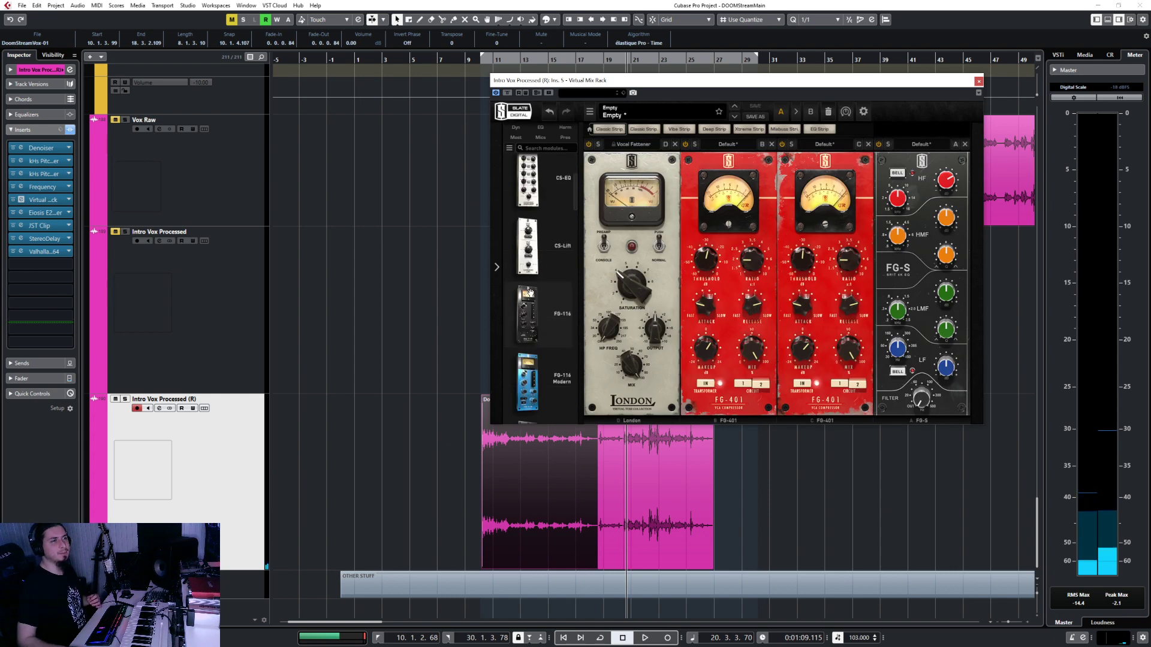
{"action": "left_click_drag", "start_coordinate": [527, 302], "coordinate": [905, 306]}
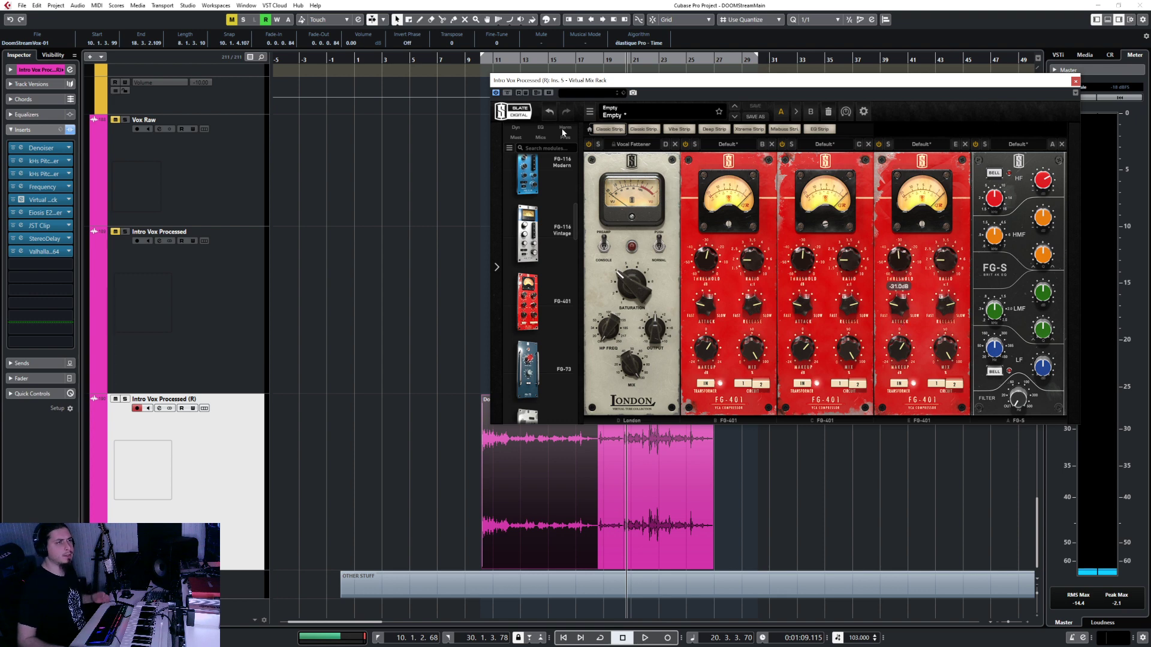
{"action": "left_click", "coordinate": [482, 61]}
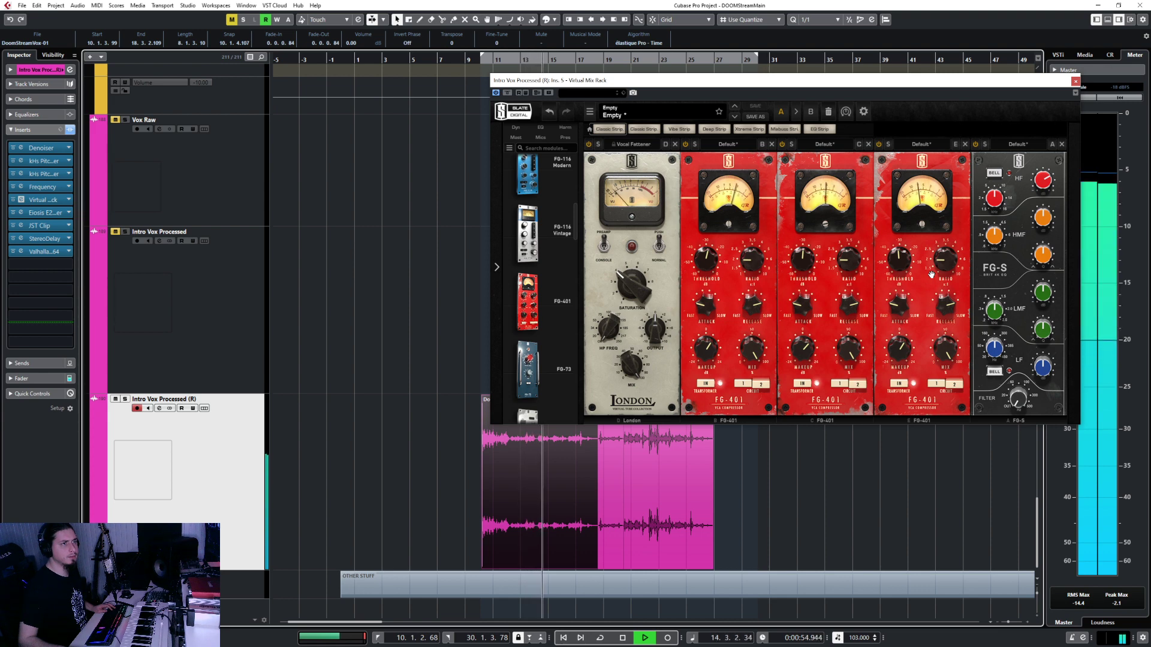
{"action": "left_click", "coordinate": [1075, 81]}
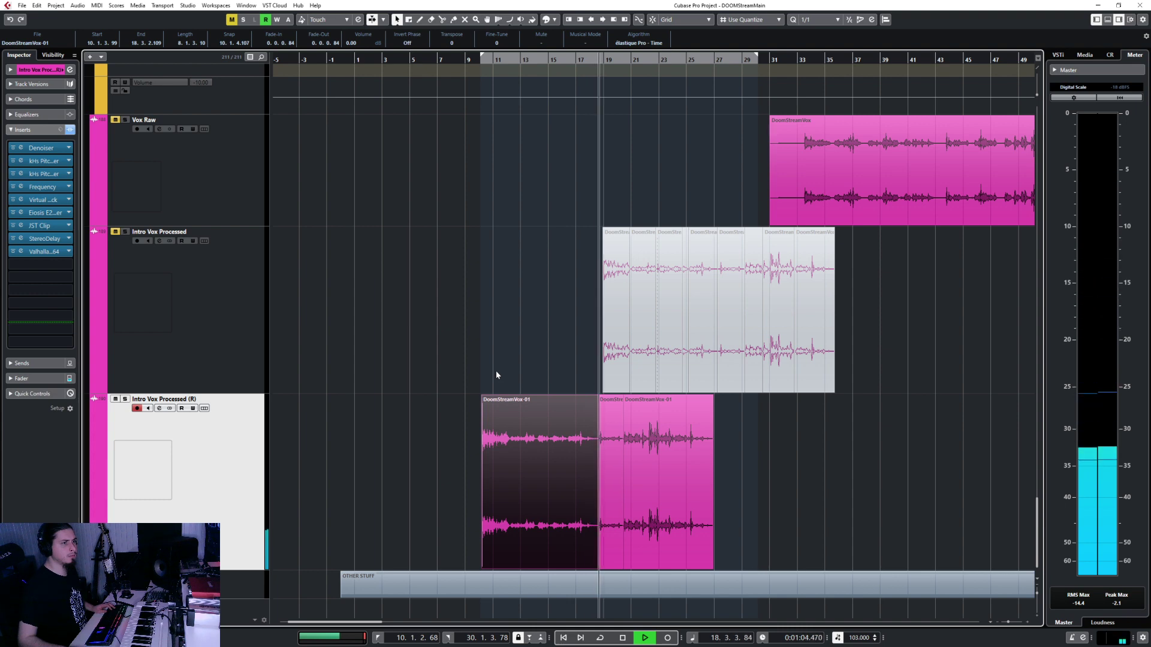
Step: Stop playback and collapse the FX folder track
{"action": "scroll", "coordinate": [496, 375], "scroll_direction": "up", "scroll_amount": 8}
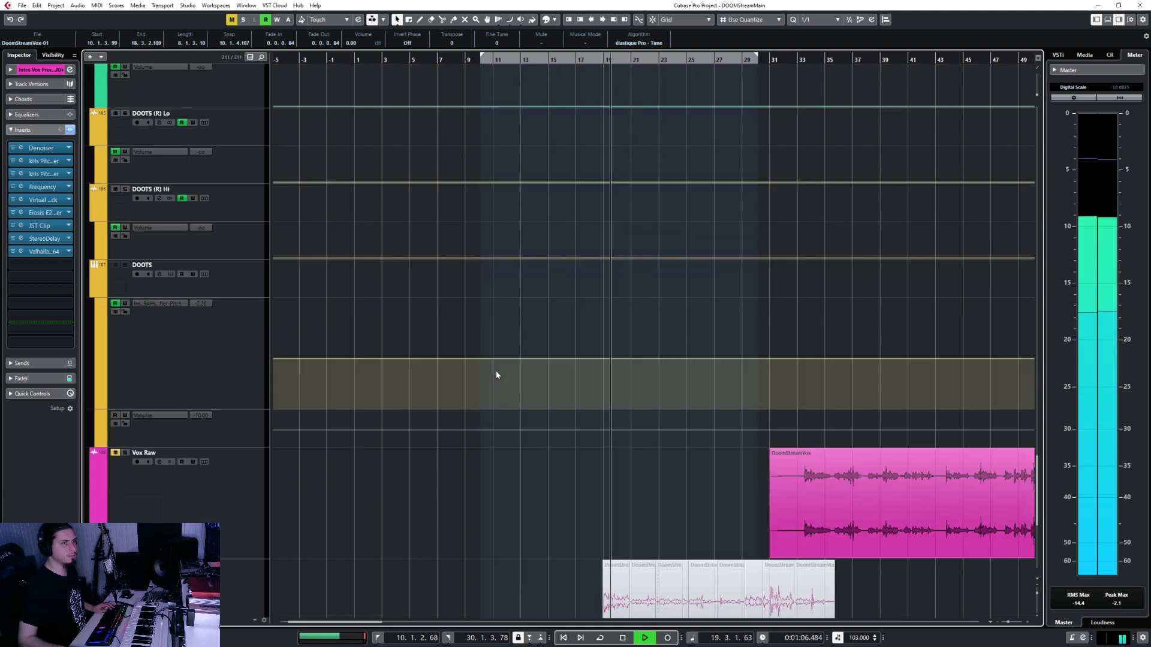
{"action": "key", "text": "space"}
{"action": "scroll", "coordinate": [496, 370], "scroll_direction": "up", "scroll_amount": 10}
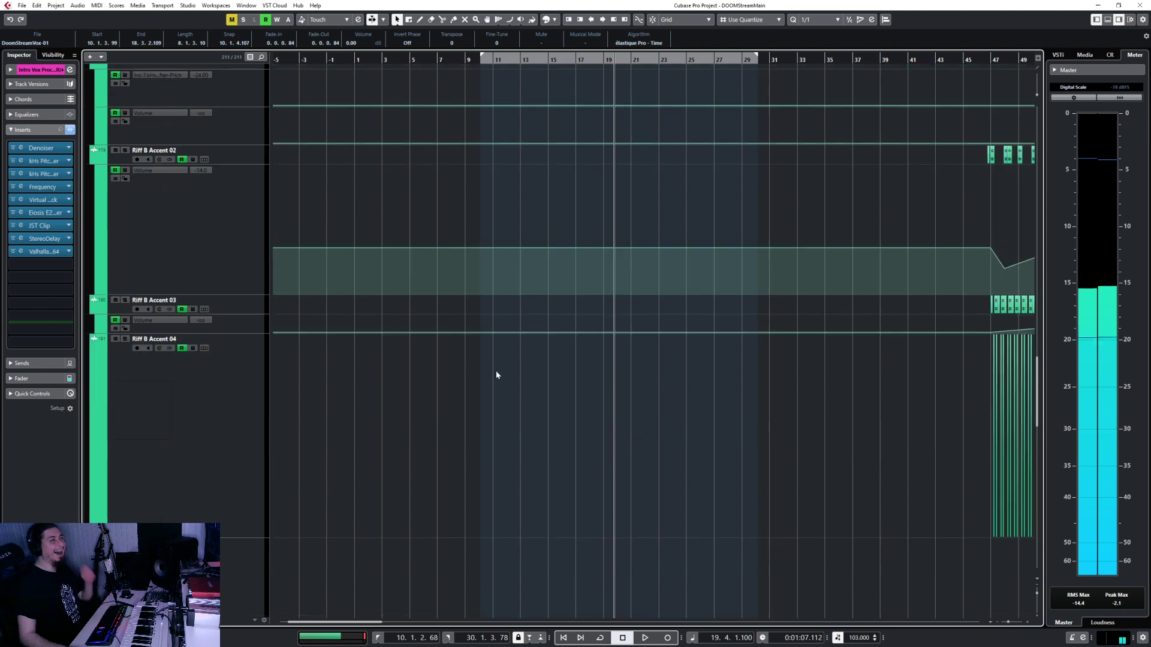
{"action": "scroll", "coordinate": [511, 374], "scroll_direction": "down", "scroll_amount": 4}
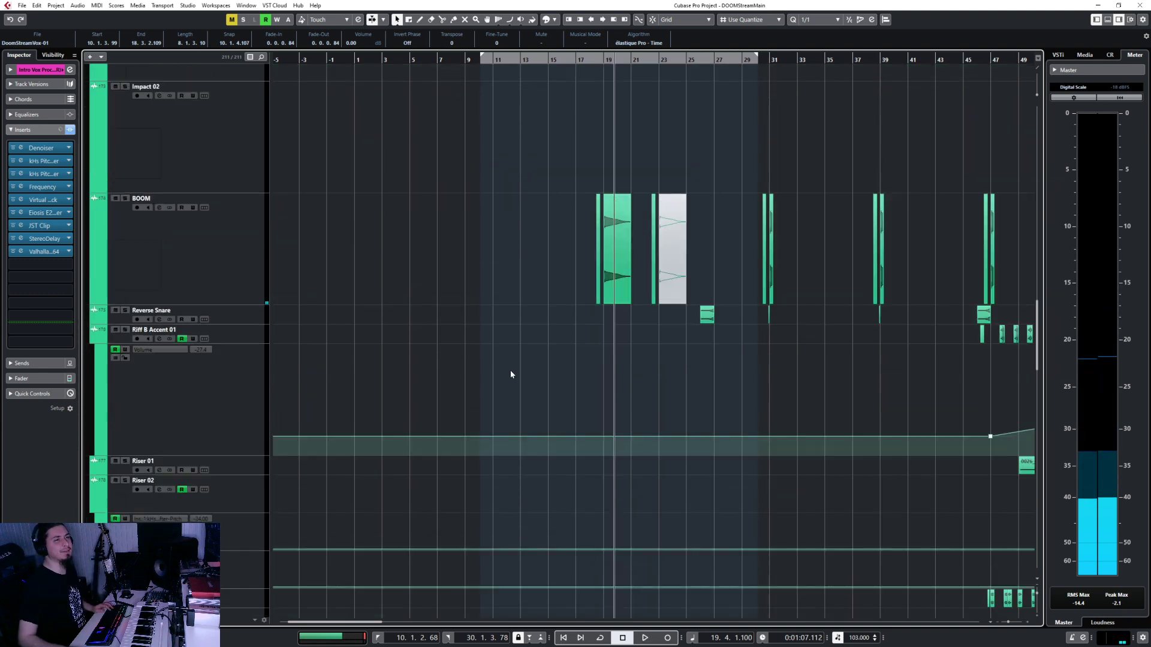
{"action": "scroll", "coordinate": [511, 374], "scroll_direction": "up", "scroll_amount": 4, "text": "ctrl"}
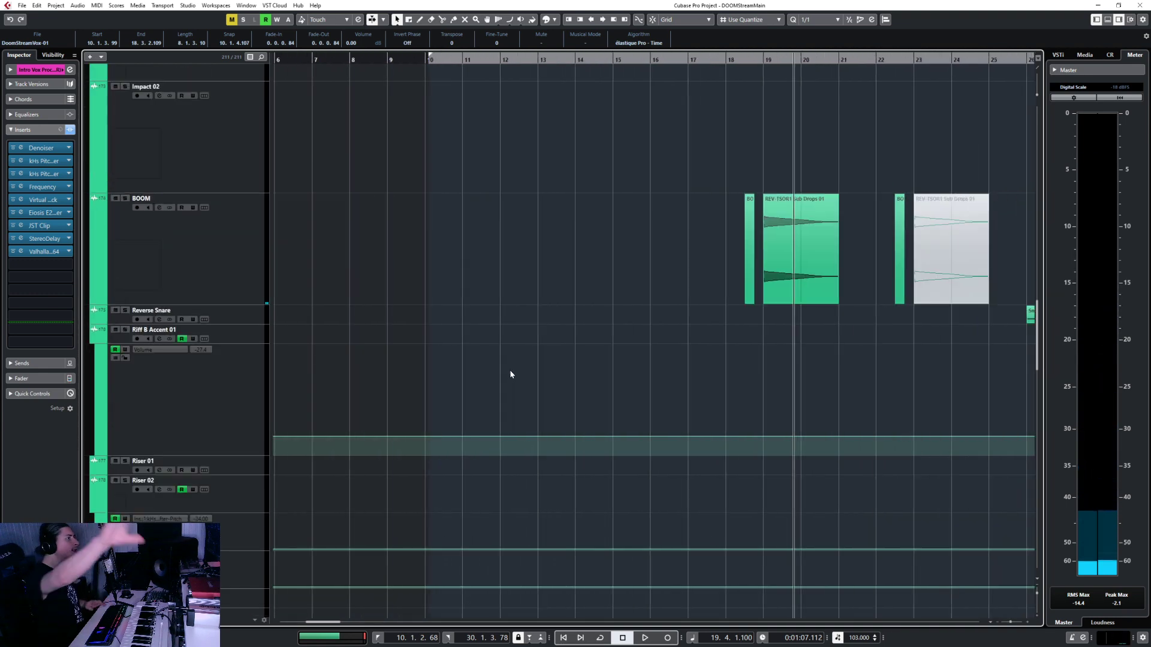
{"action": "scroll", "coordinate": [508, 373], "scroll_direction": "up", "scroll_amount": 10}
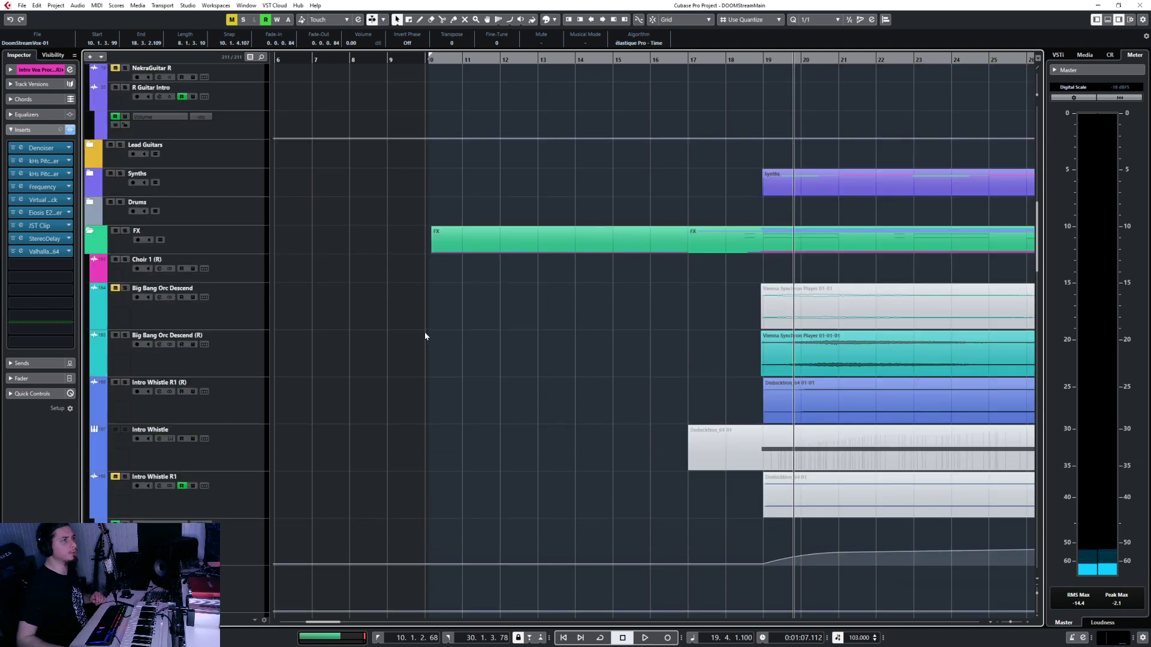
{"action": "left_click", "coordinate": [93, 237]}
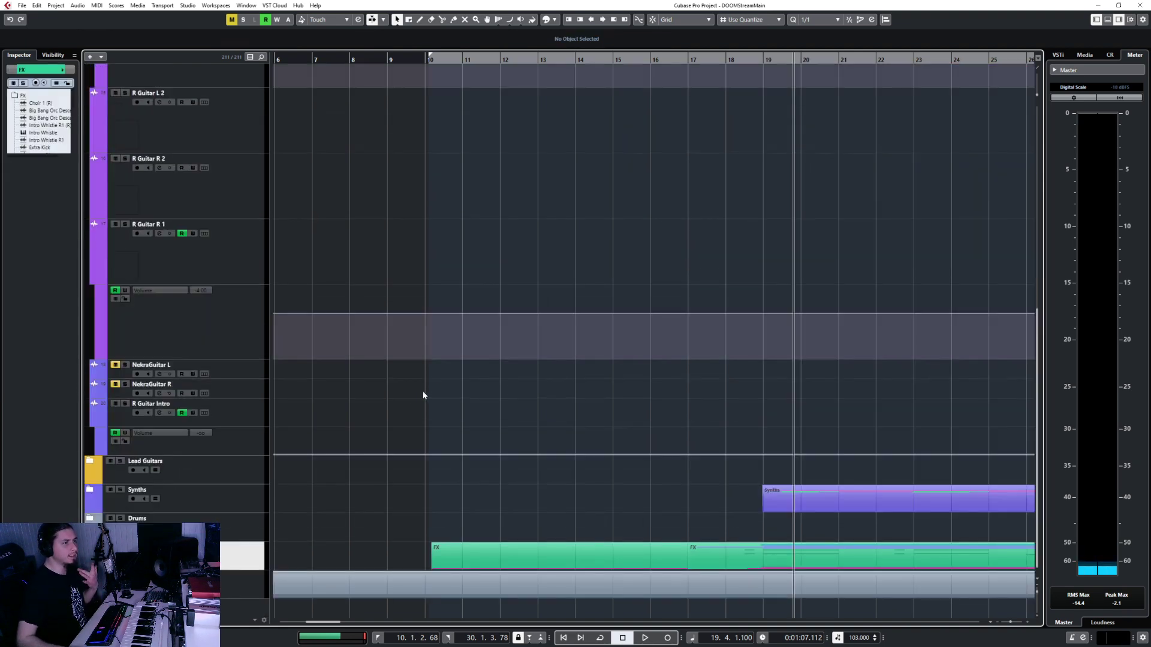